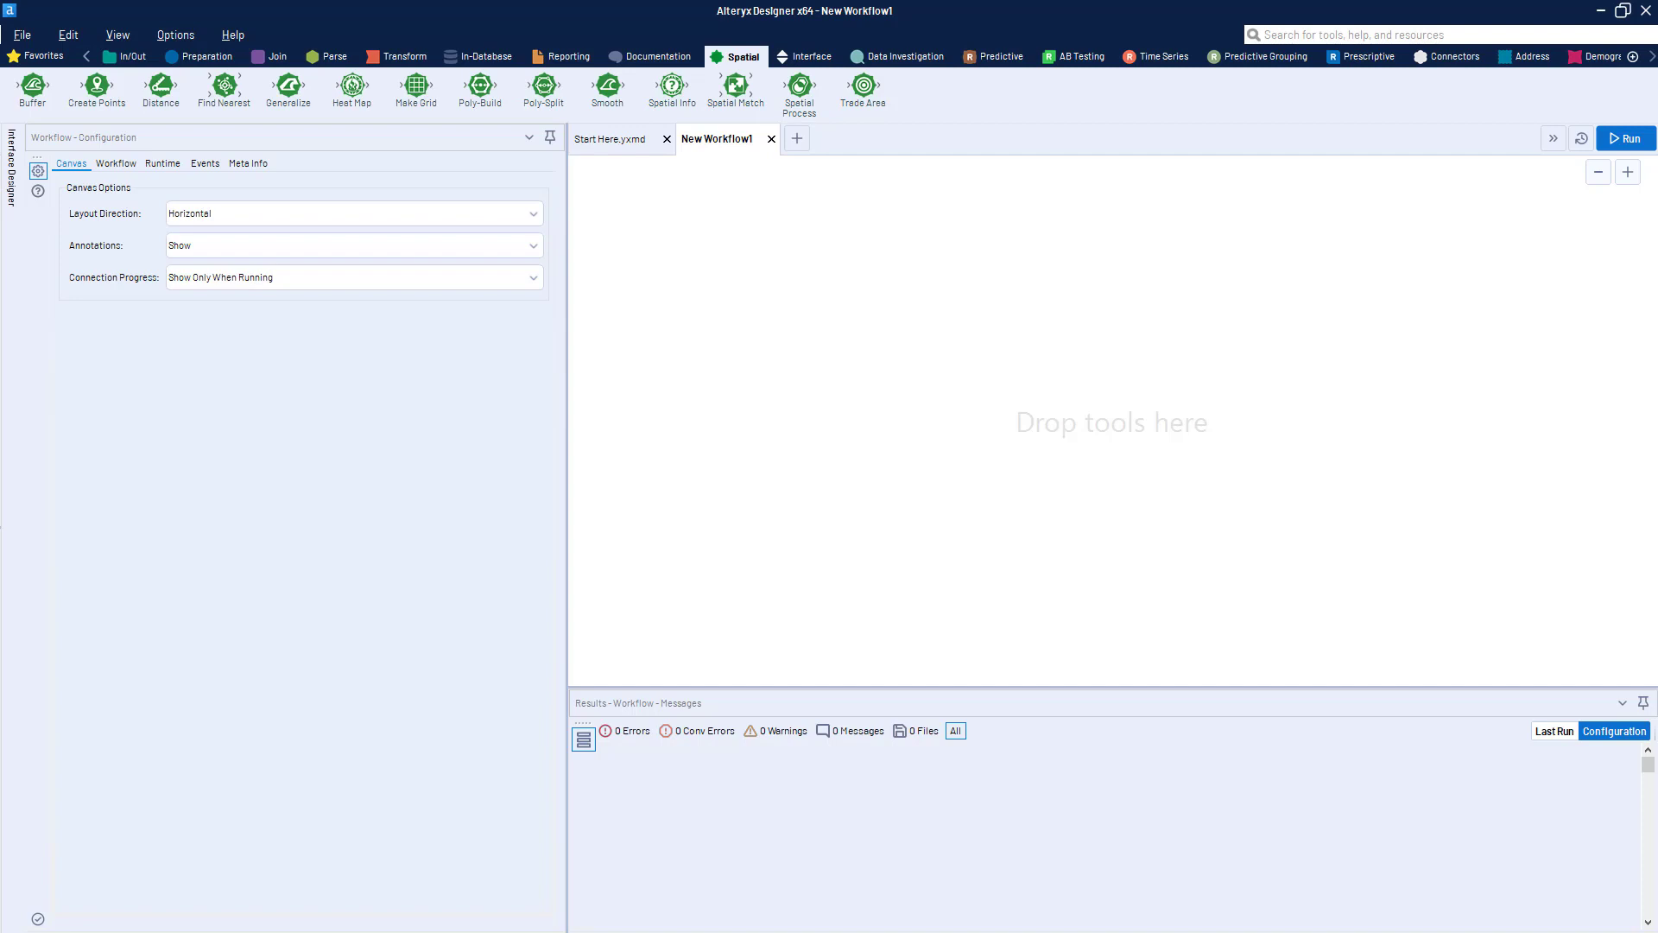
# Add the Stores.yxdb and County_Polygons.yxdb files to the blank workflow canvas, placing Stores above County_Polygons.
pyautogui.moveTo(1, 399); pyautogui.dragTo(692, 507)
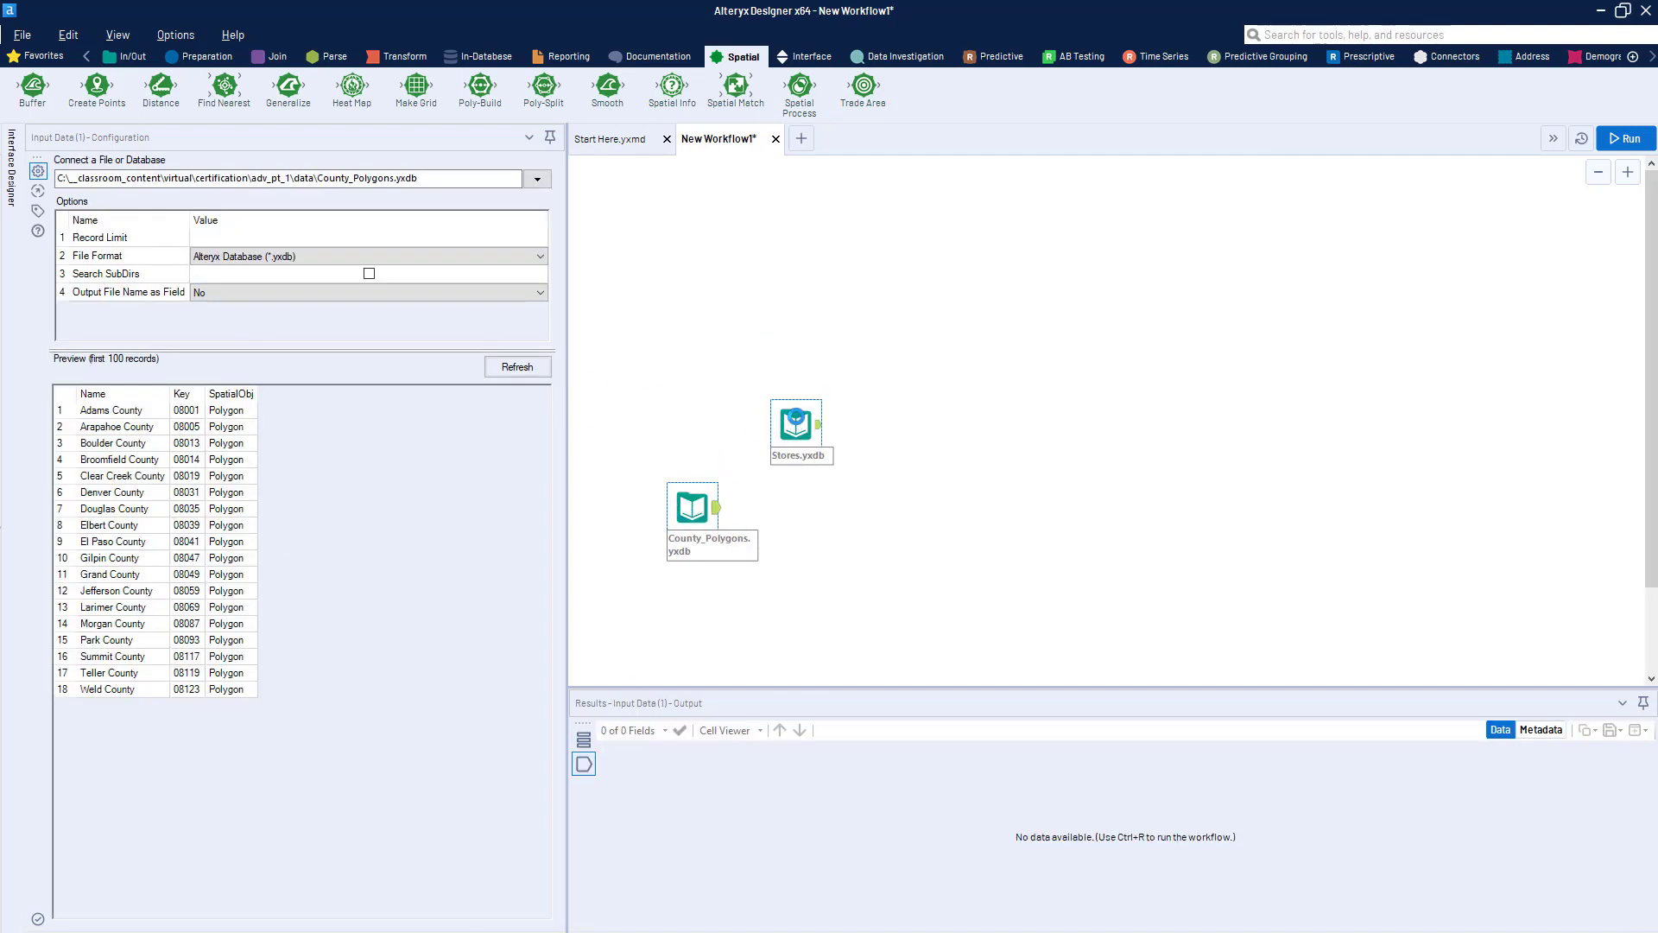
pyautogui.moveTo(796, 424); pyautogui.dragTo(660, 269)
pyautogui.moveTo(692, 507); pyautogui.dragTo(664, 387)
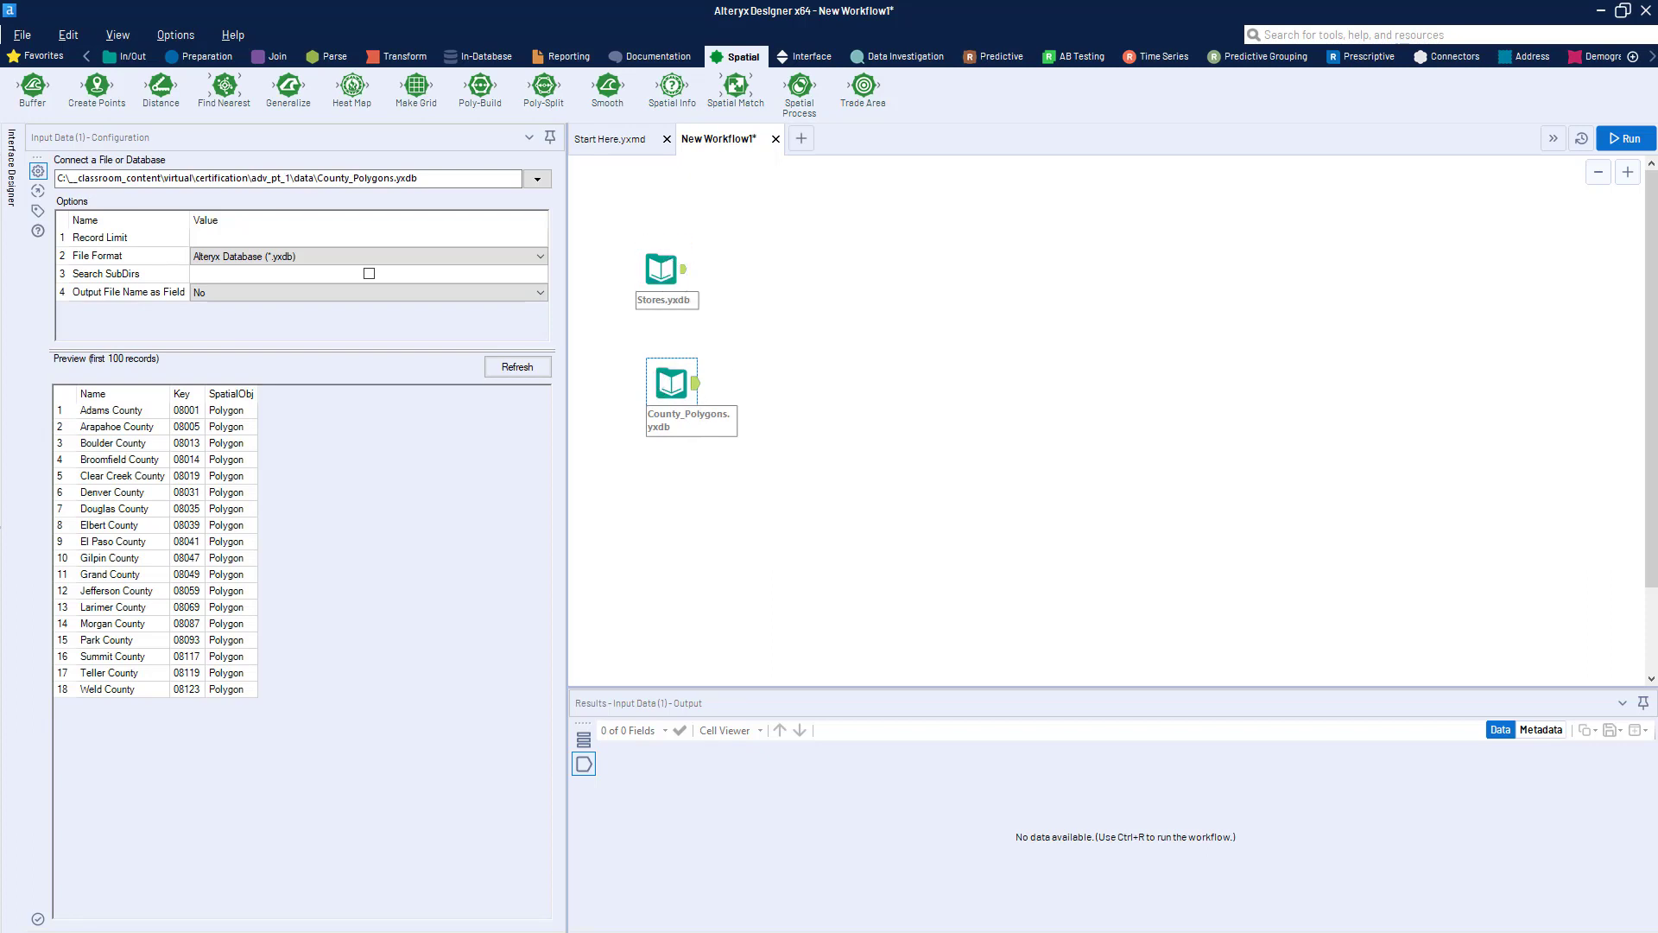
# Review the Stores.yxdb preview with all its columns in view, checking the address, city, latitude and longitude fields.
pyautogui.click(681, 304)
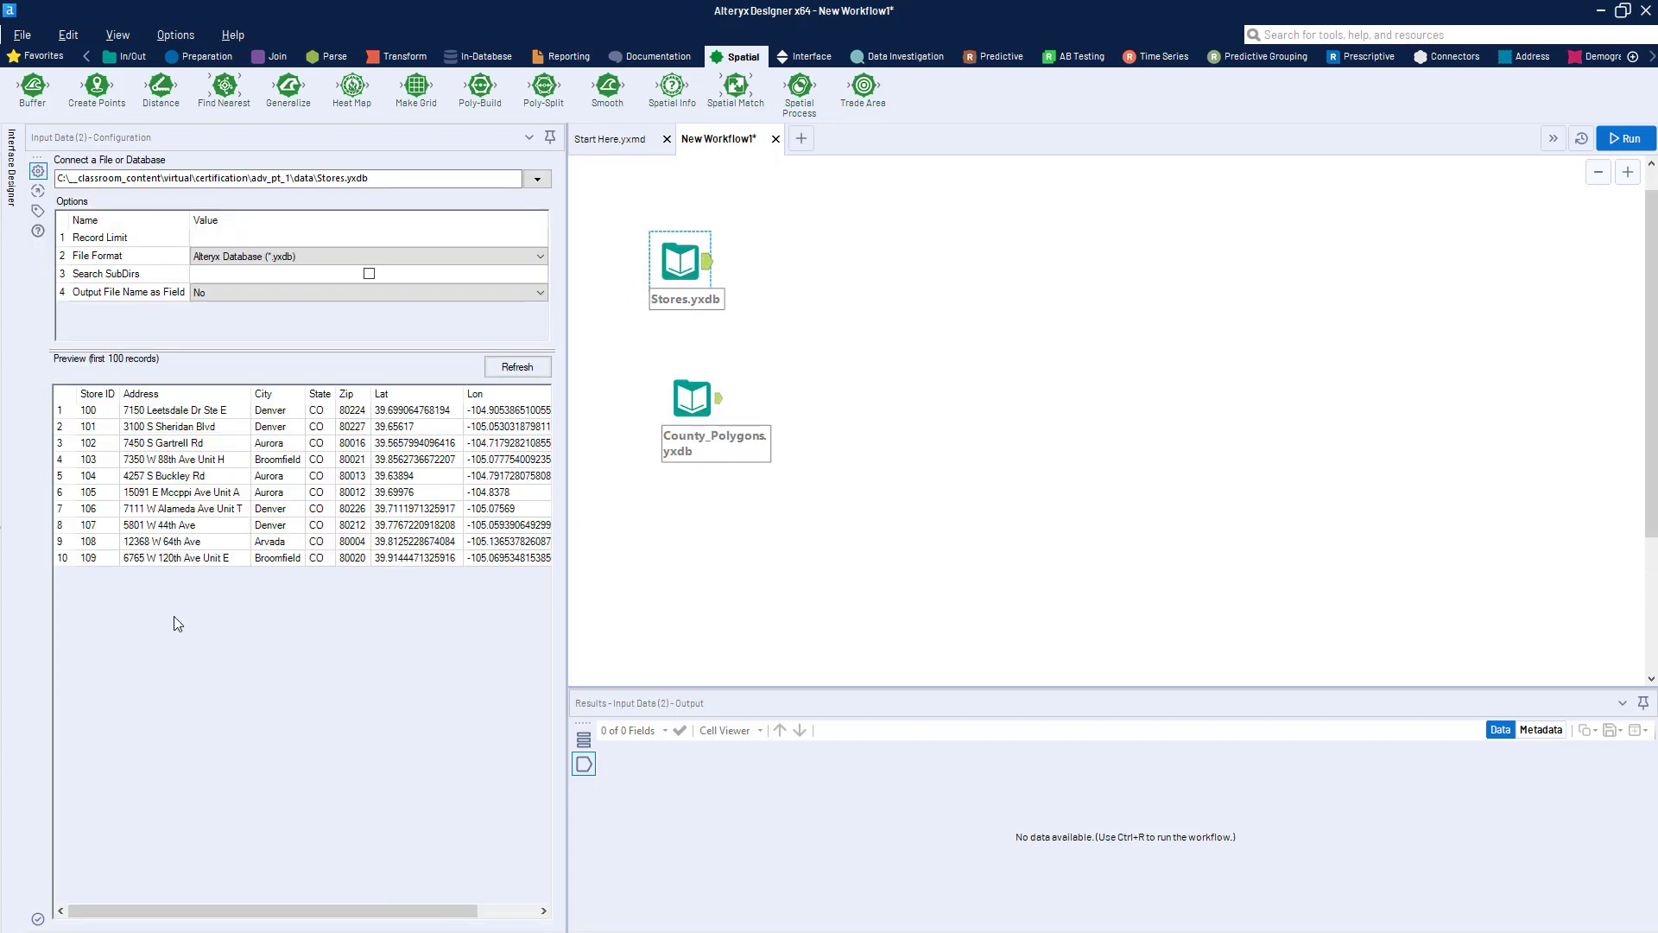
pyautogui.click(173, 411)
pyautogui.hotkey('ctrl', 'a')
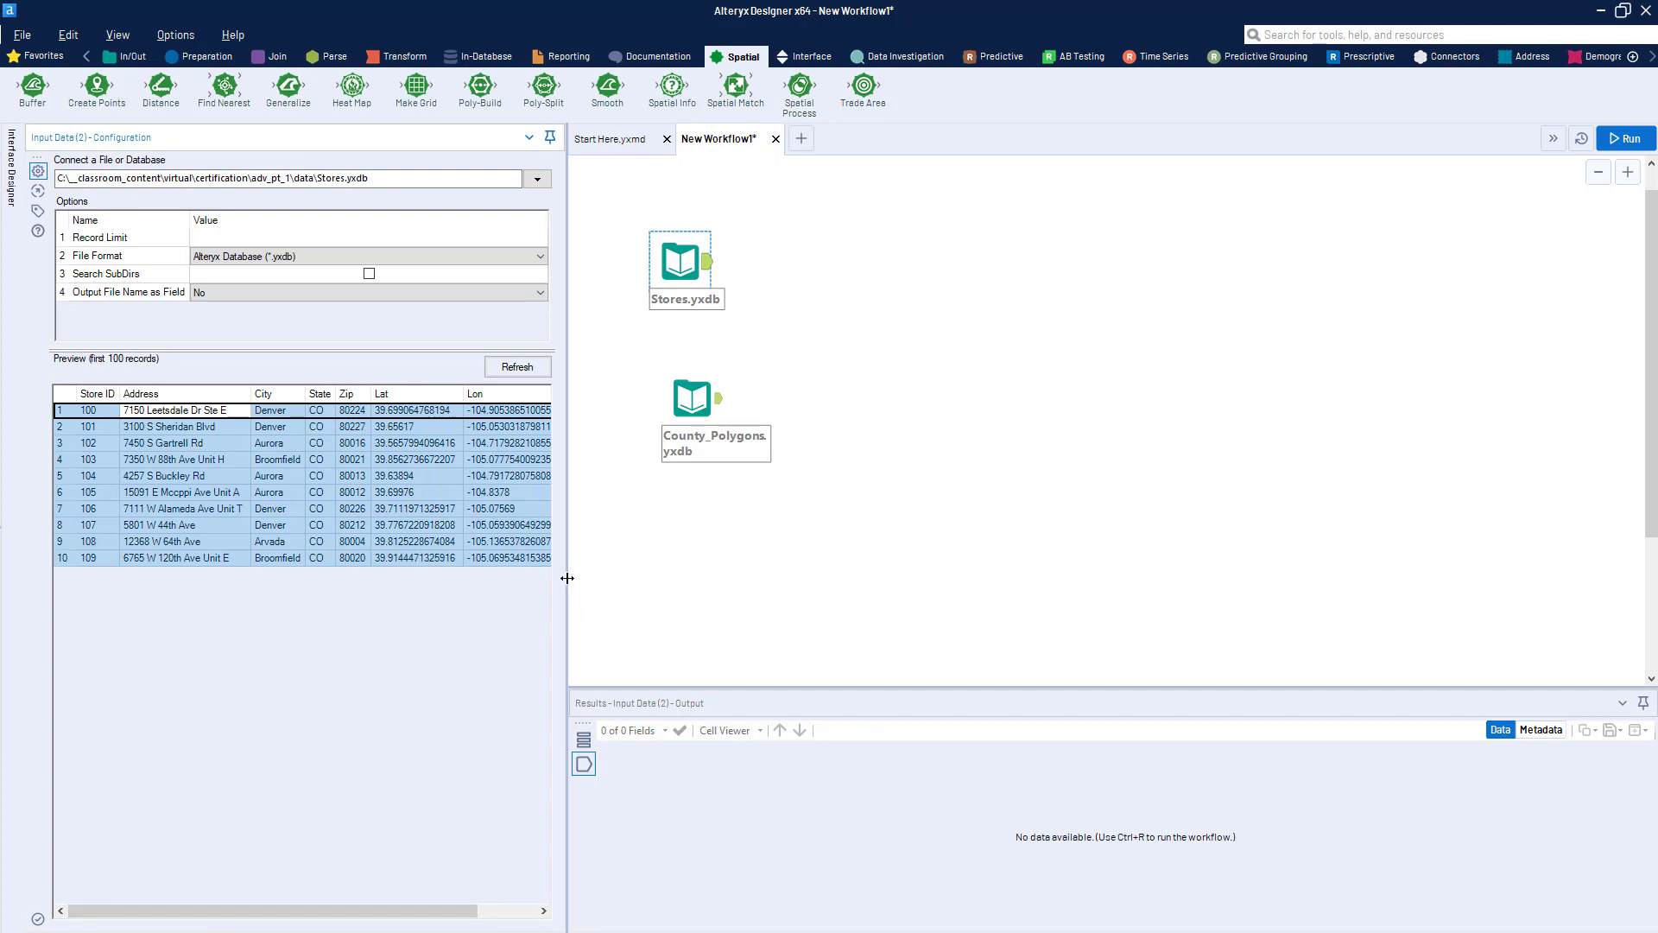
pyautogui.moveTo(563, 580); pyautogui.dragTo(695, 641)
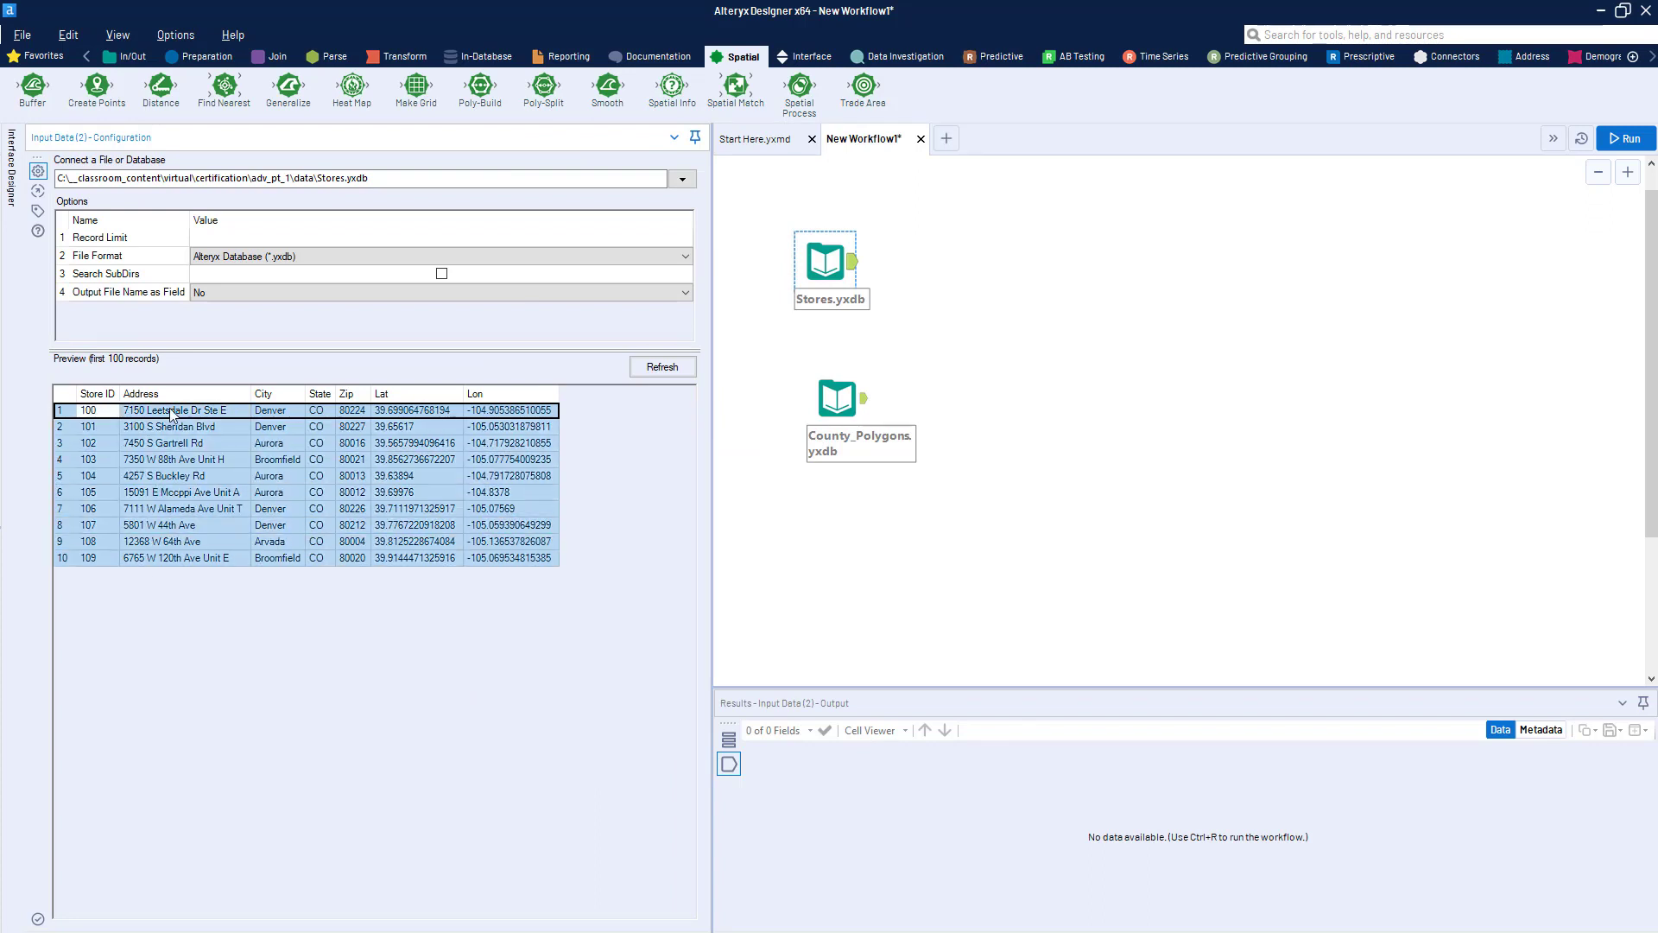
pyautogui.click(272, 475)
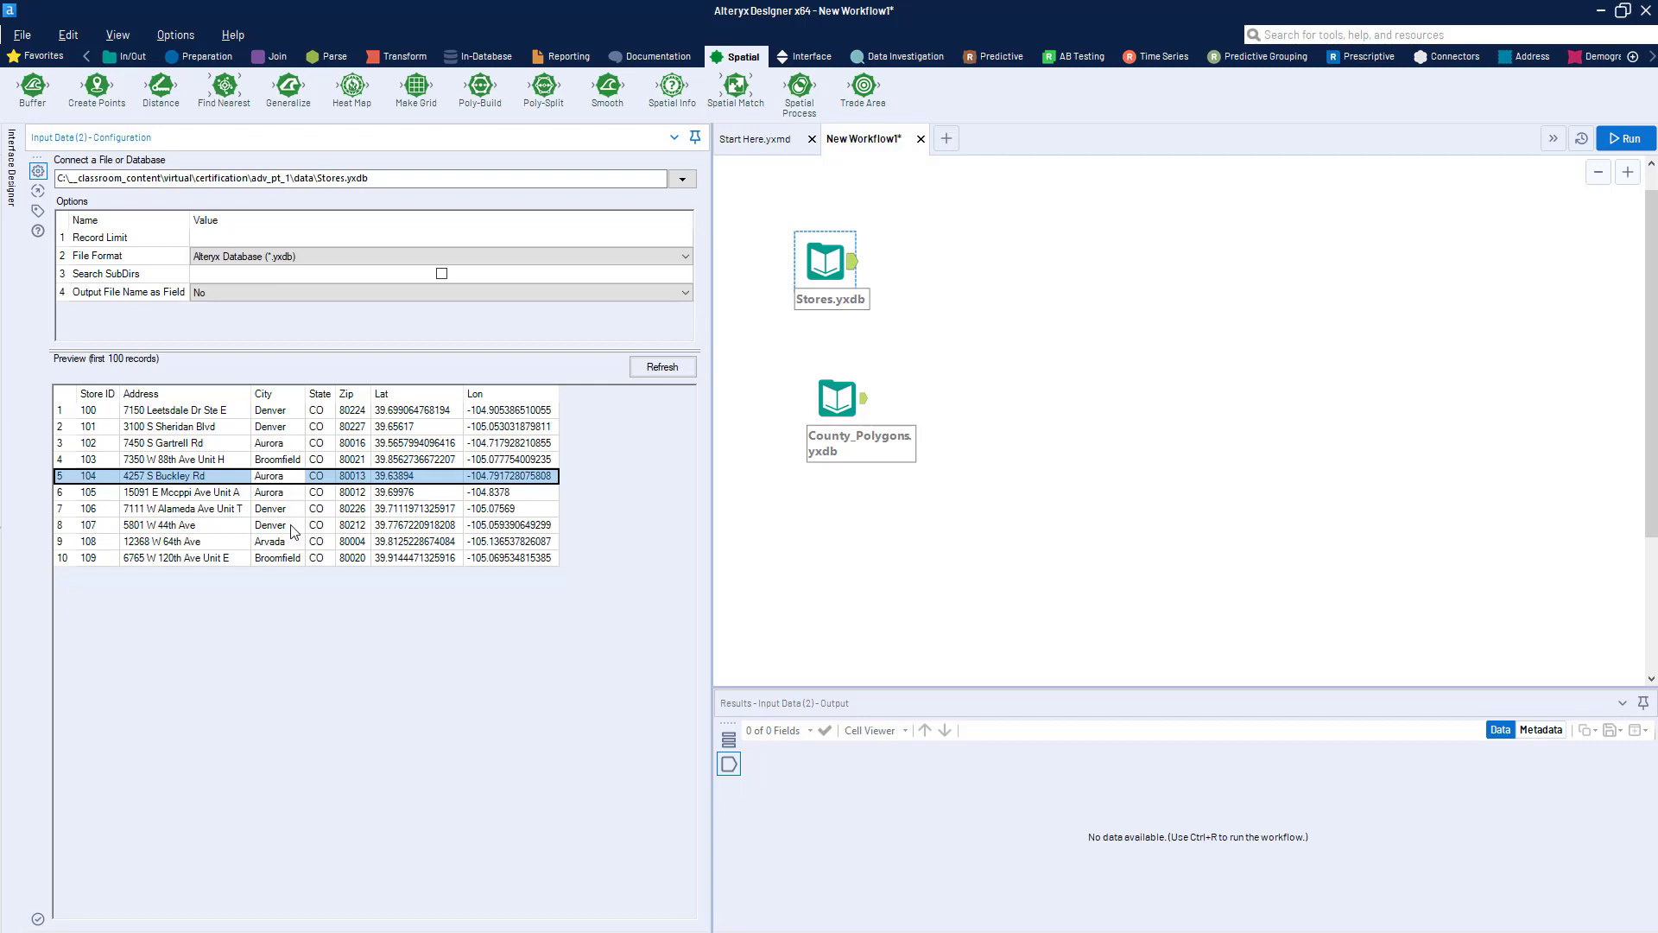
pyautogui.click(386, 411)
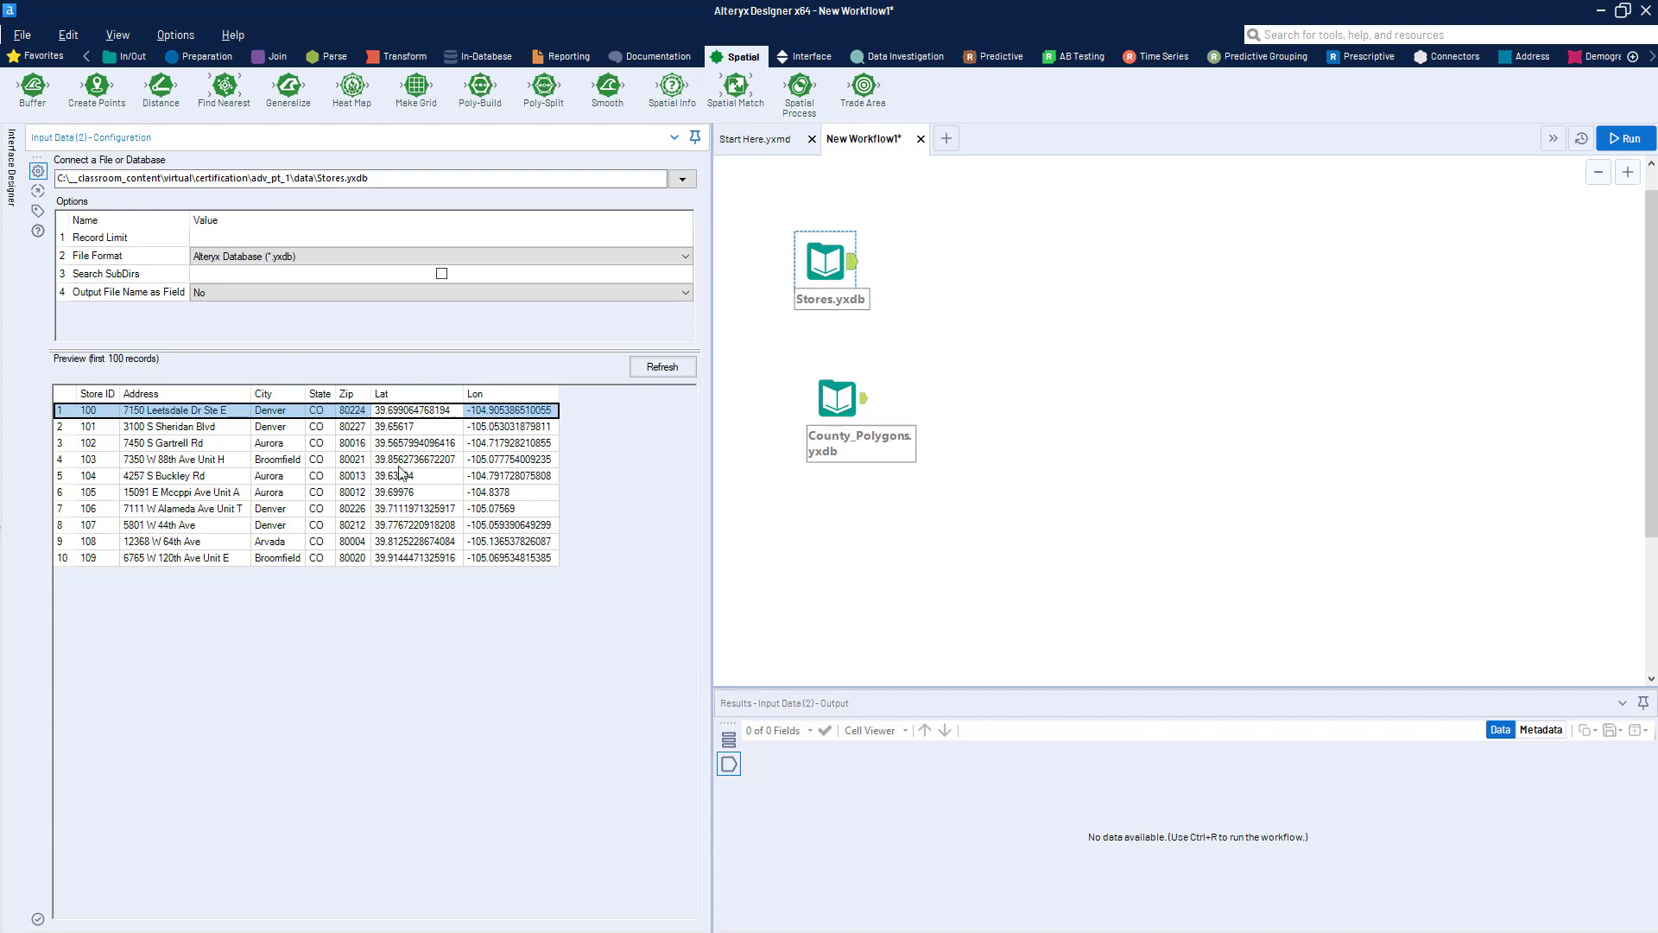
# Align the County_Polygons.yxdb input under Stores and examine the Name, Key and SpatialObj columns in its preview.
pyautogui.moveTo(836, 399); pyautogui.dragTo(825, 411)
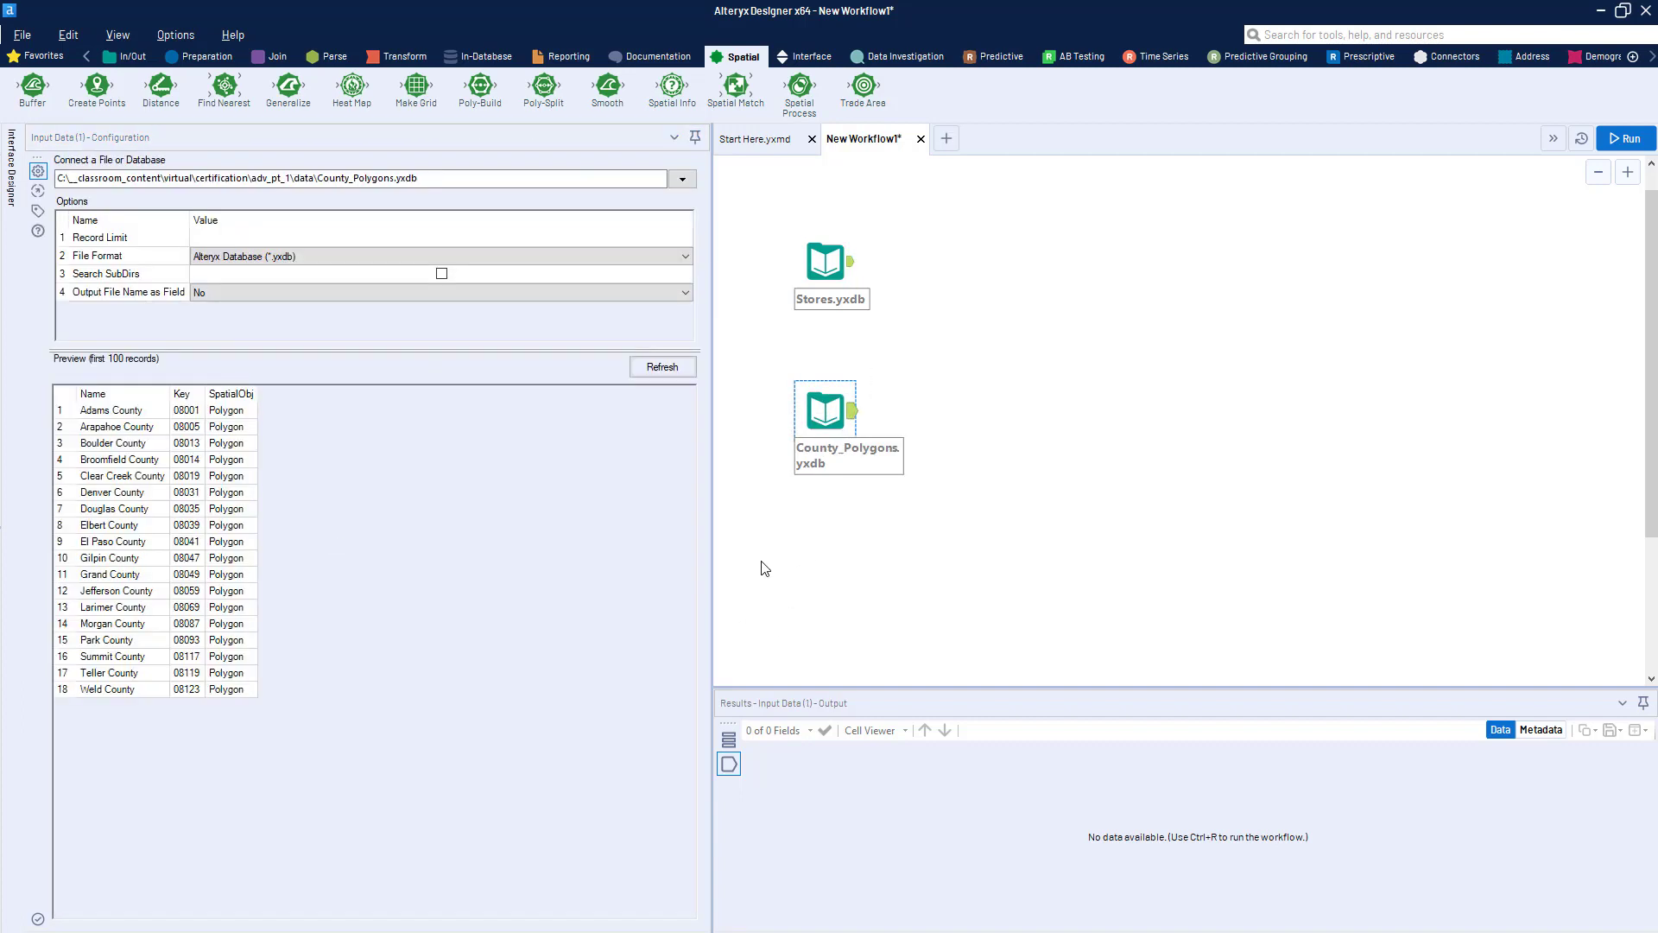
pyautogui.moveTo(117, 428); pyautogui.dragTo(120, 542)
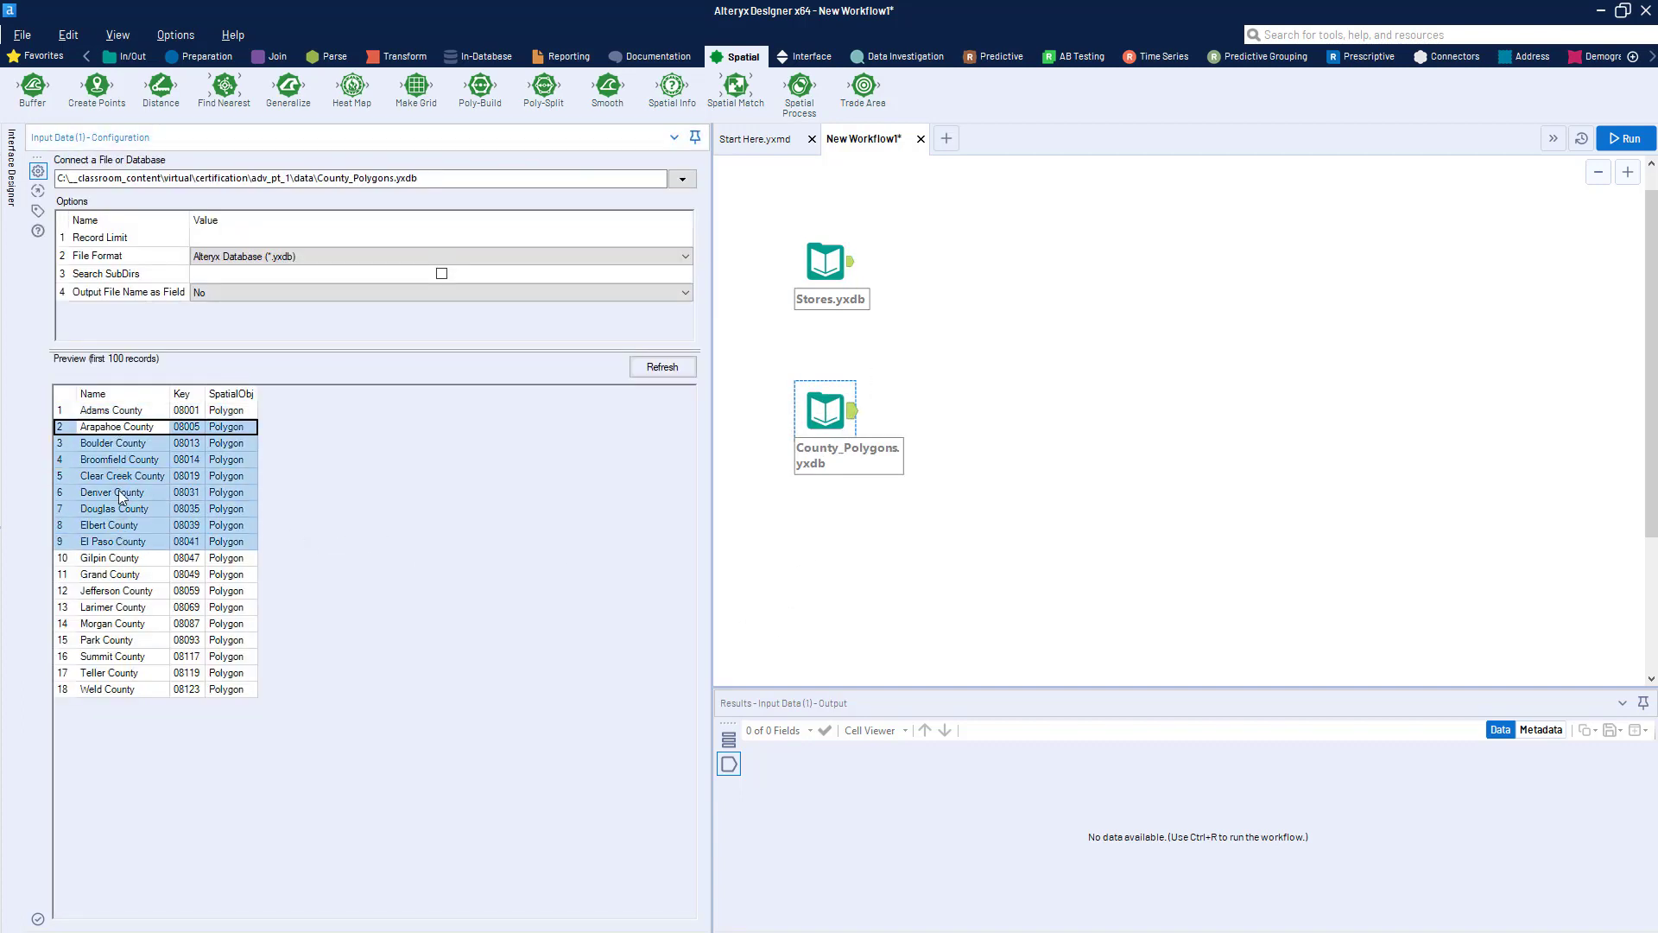
pyautogui.moveTo(117, 413); pyautogui.dragTo(143, 654)
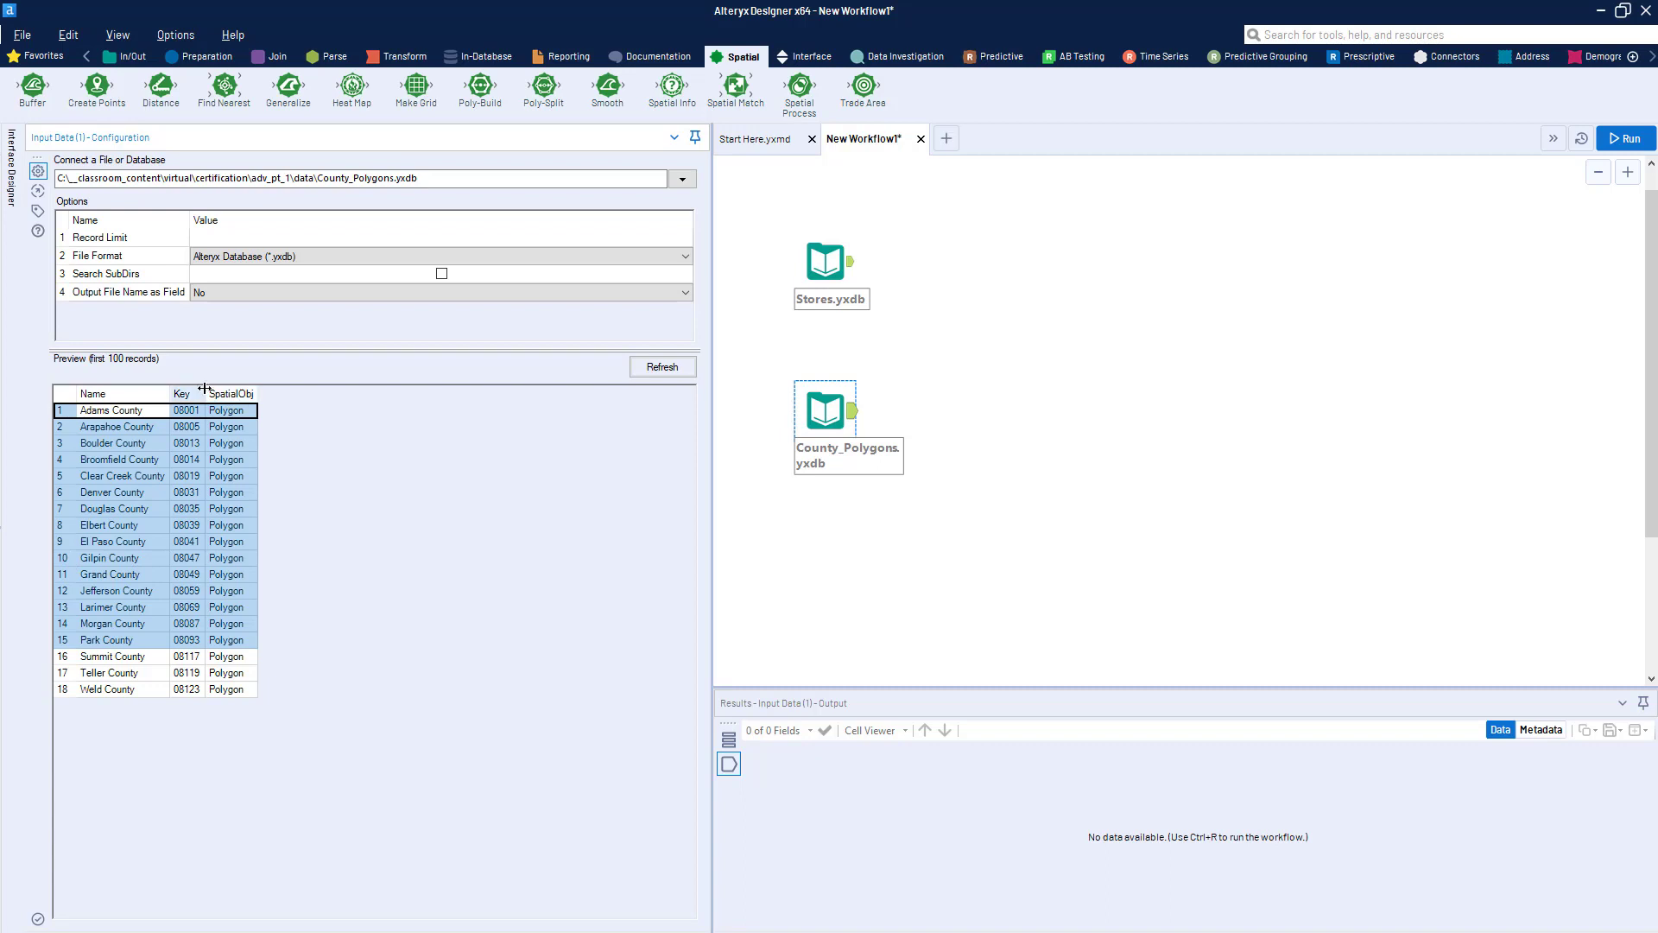
pyautogui.moveTo(205, 394); pyautogui.dragTo(255, 394)
pyautogui.click(194, 462)
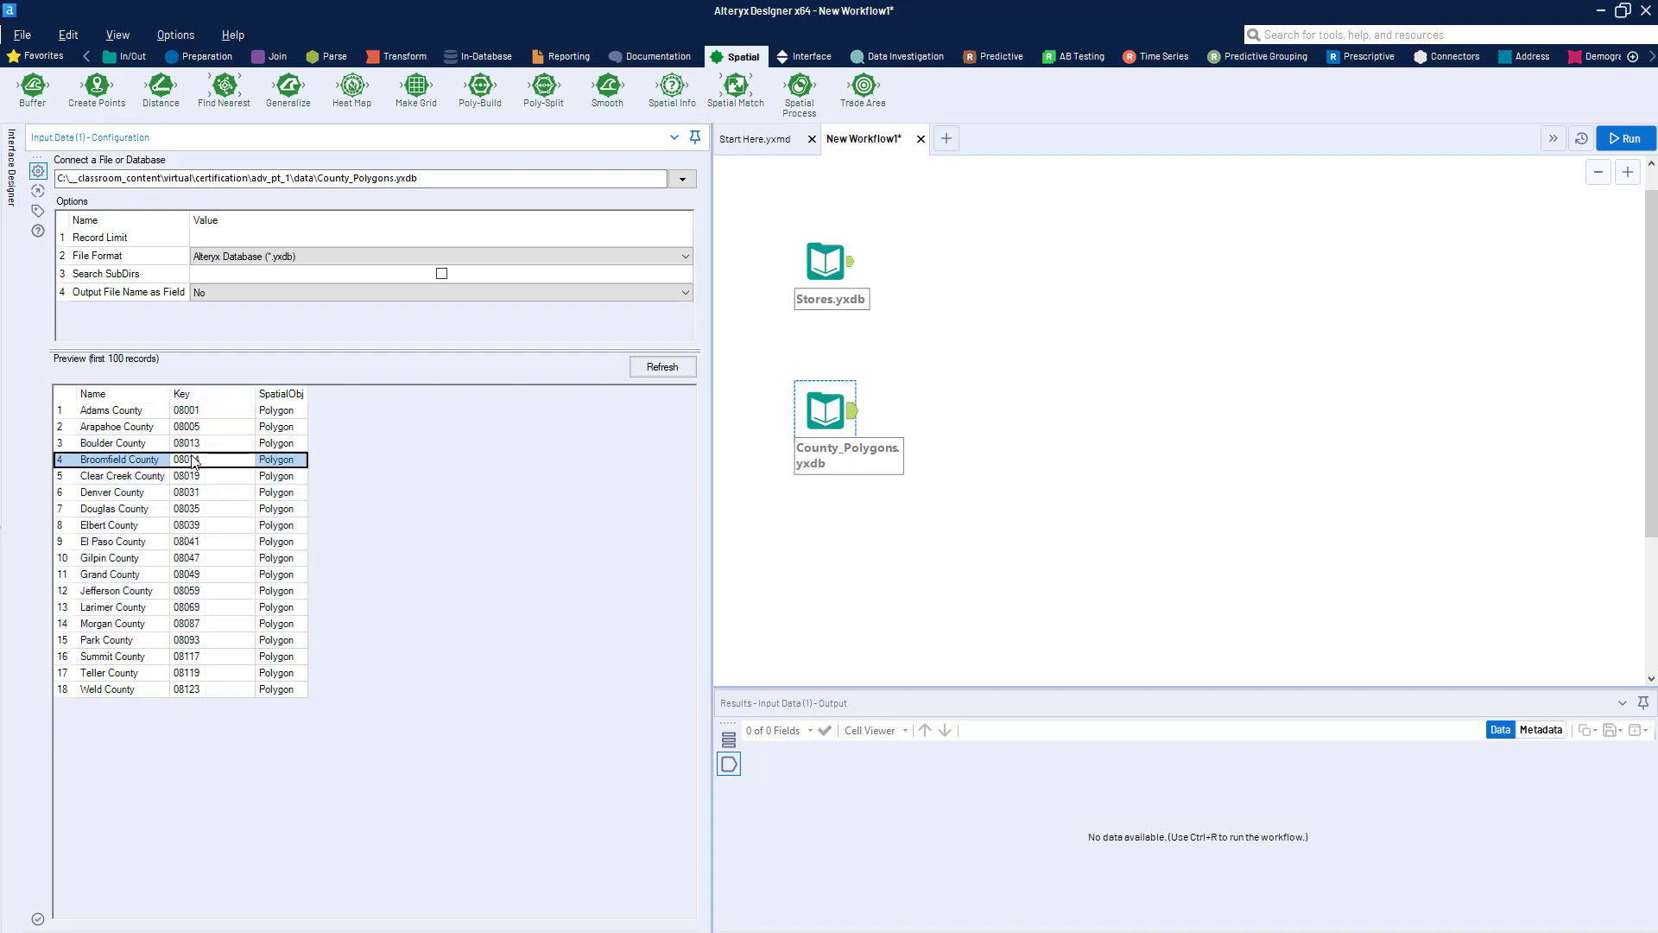
pyautogui.click(222, 640)
pyautogui.click(221, 445)
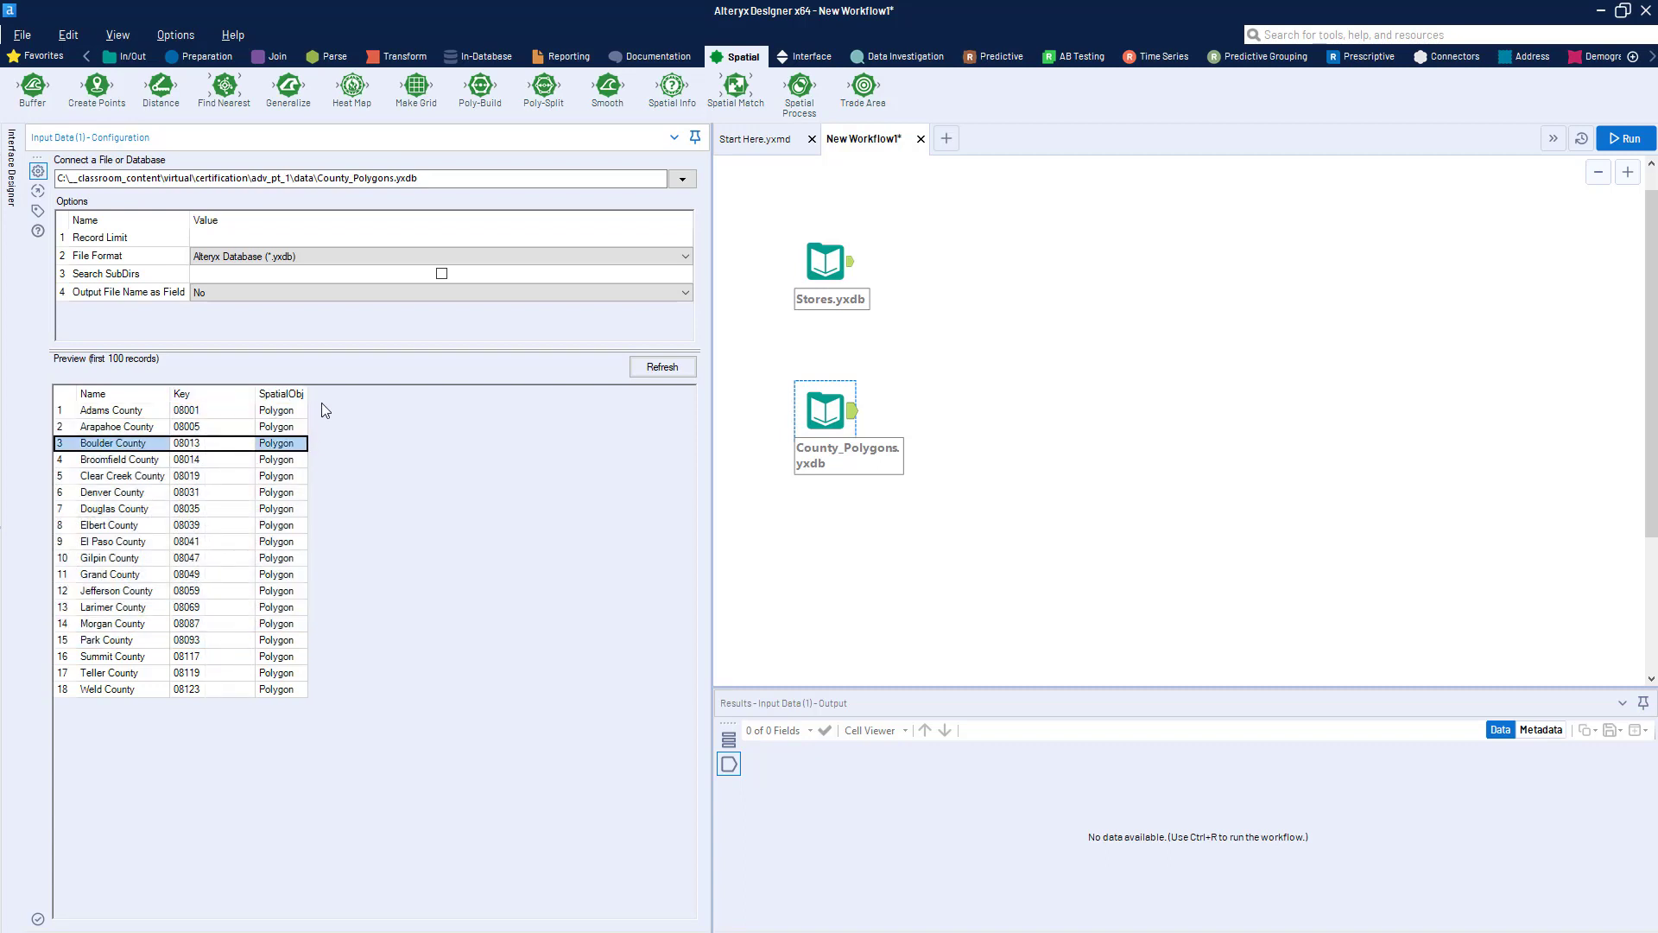
pyautogui.moveTo(307, 394); pyautogui.dragTo(357, 462)
pyautogui.moveTo(307, 413); pyautogui.dragTo(315, 521)
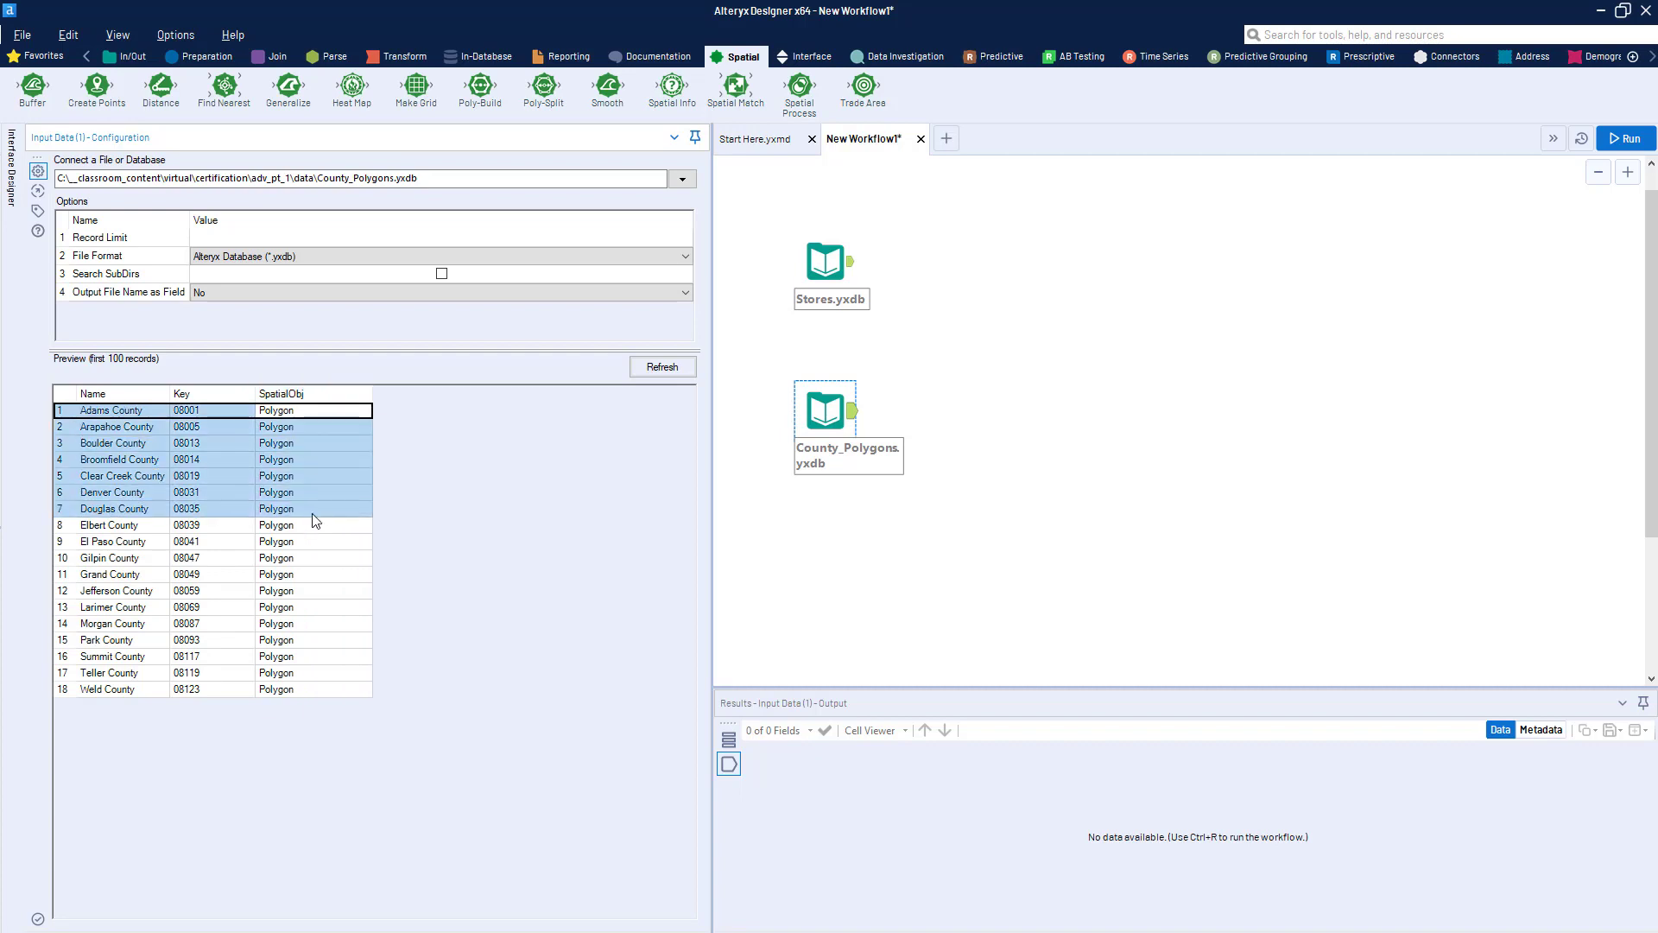
pyautogui.click(822, 413)
pyautogui.click(316, 429)
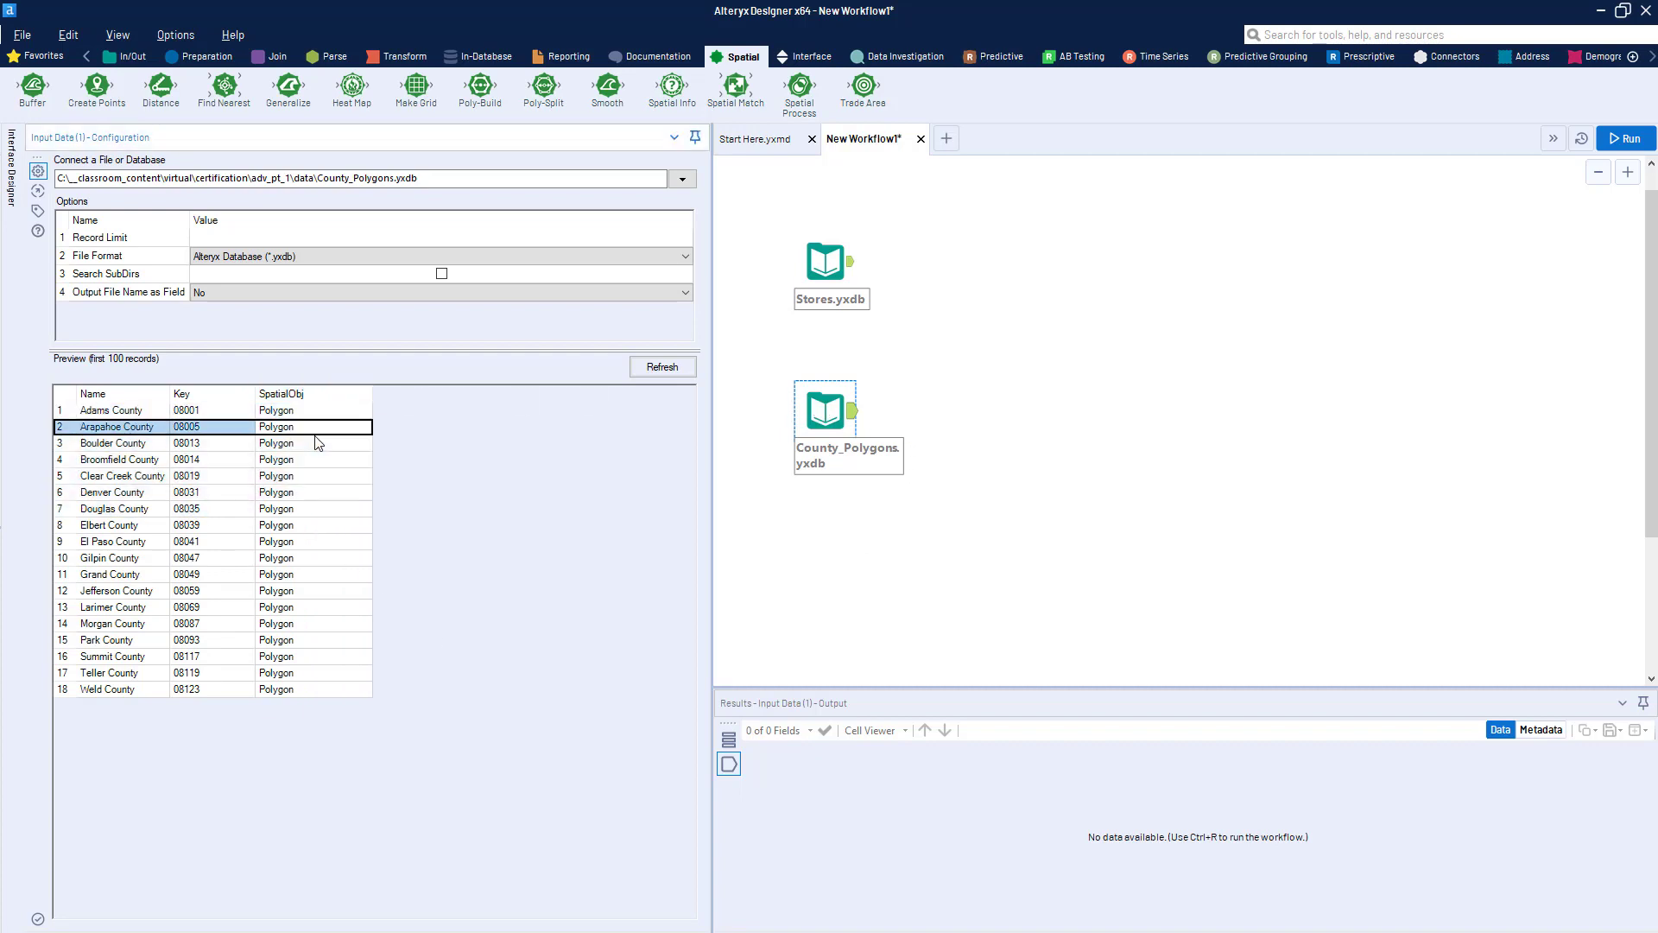
pyautogui.press('Up')
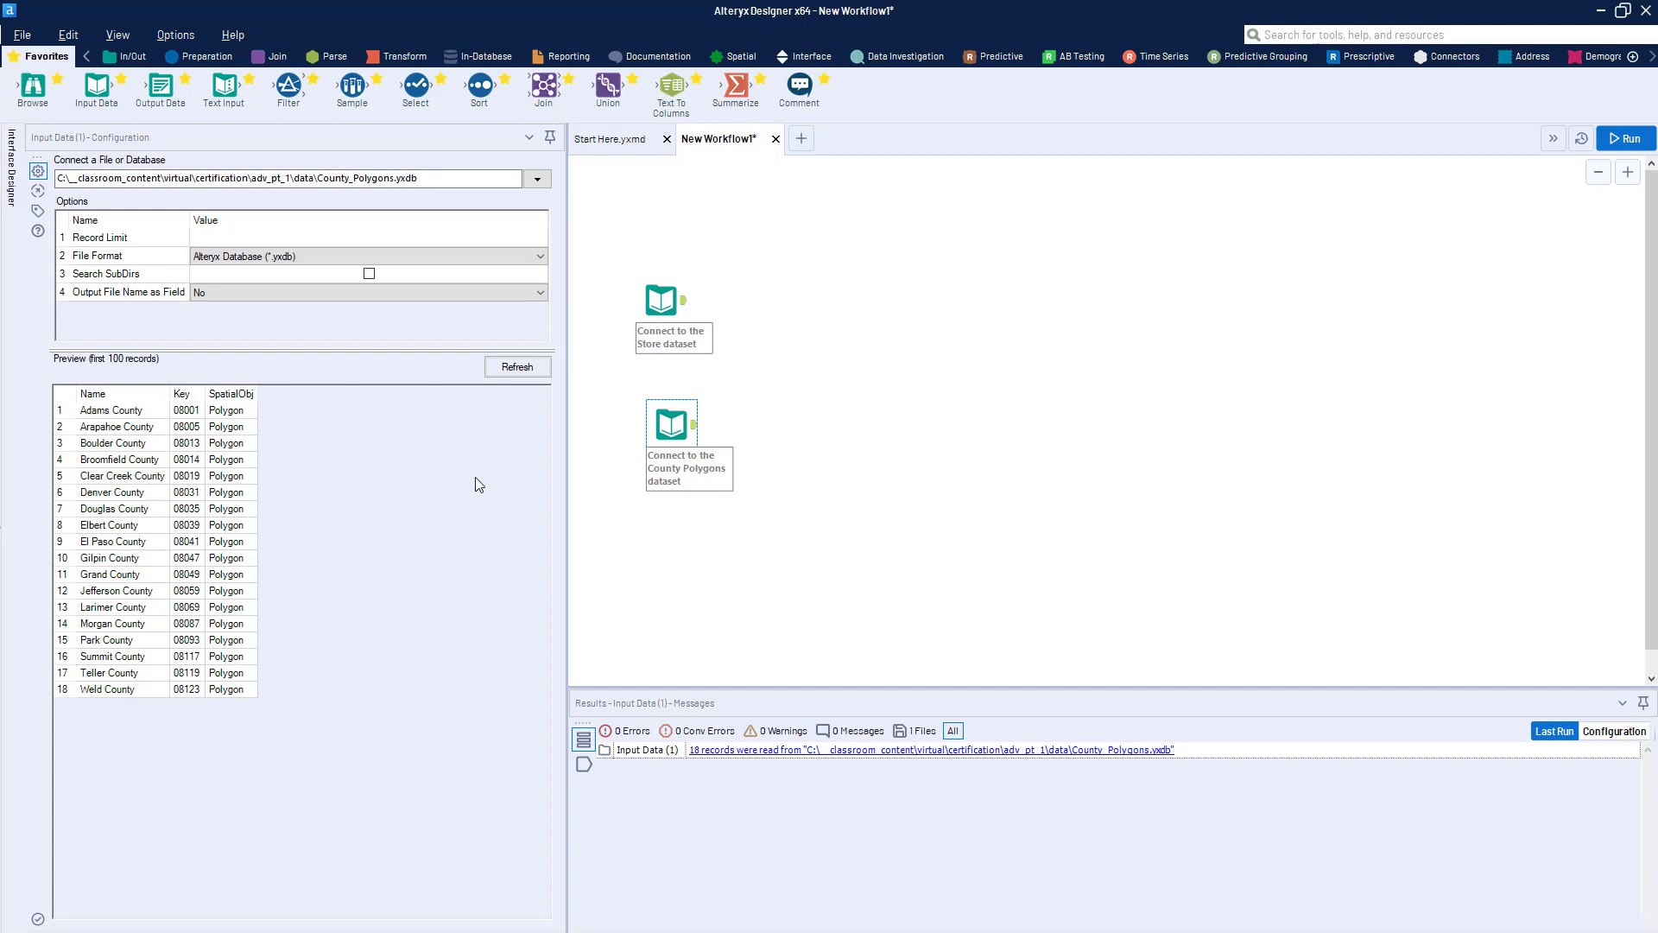
# Line up the Store and County Polygons input tools in one column, close beneath each other.
pyautogui.moveTo(675, 423); pyautogui.dragTo(654, 423)
pyautogui.moveTo(643, 292); pyautogui.dragTo(637, 298)
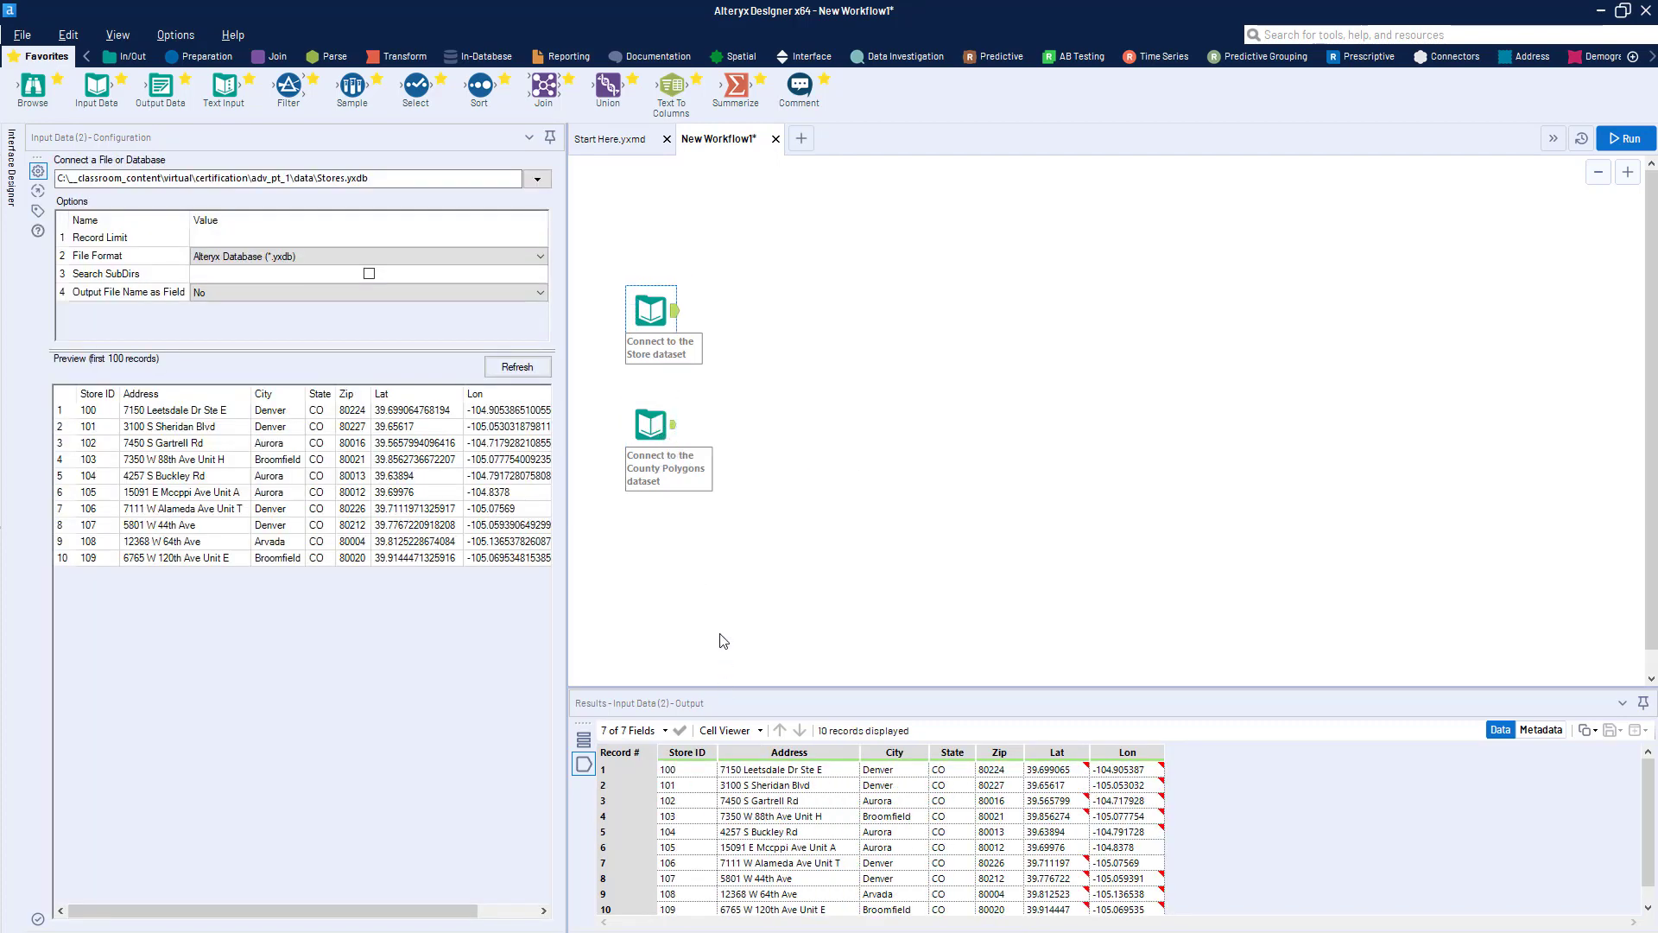
pyautogui.moveTo(689, 451); pyautogui.dragTo(689, 441)
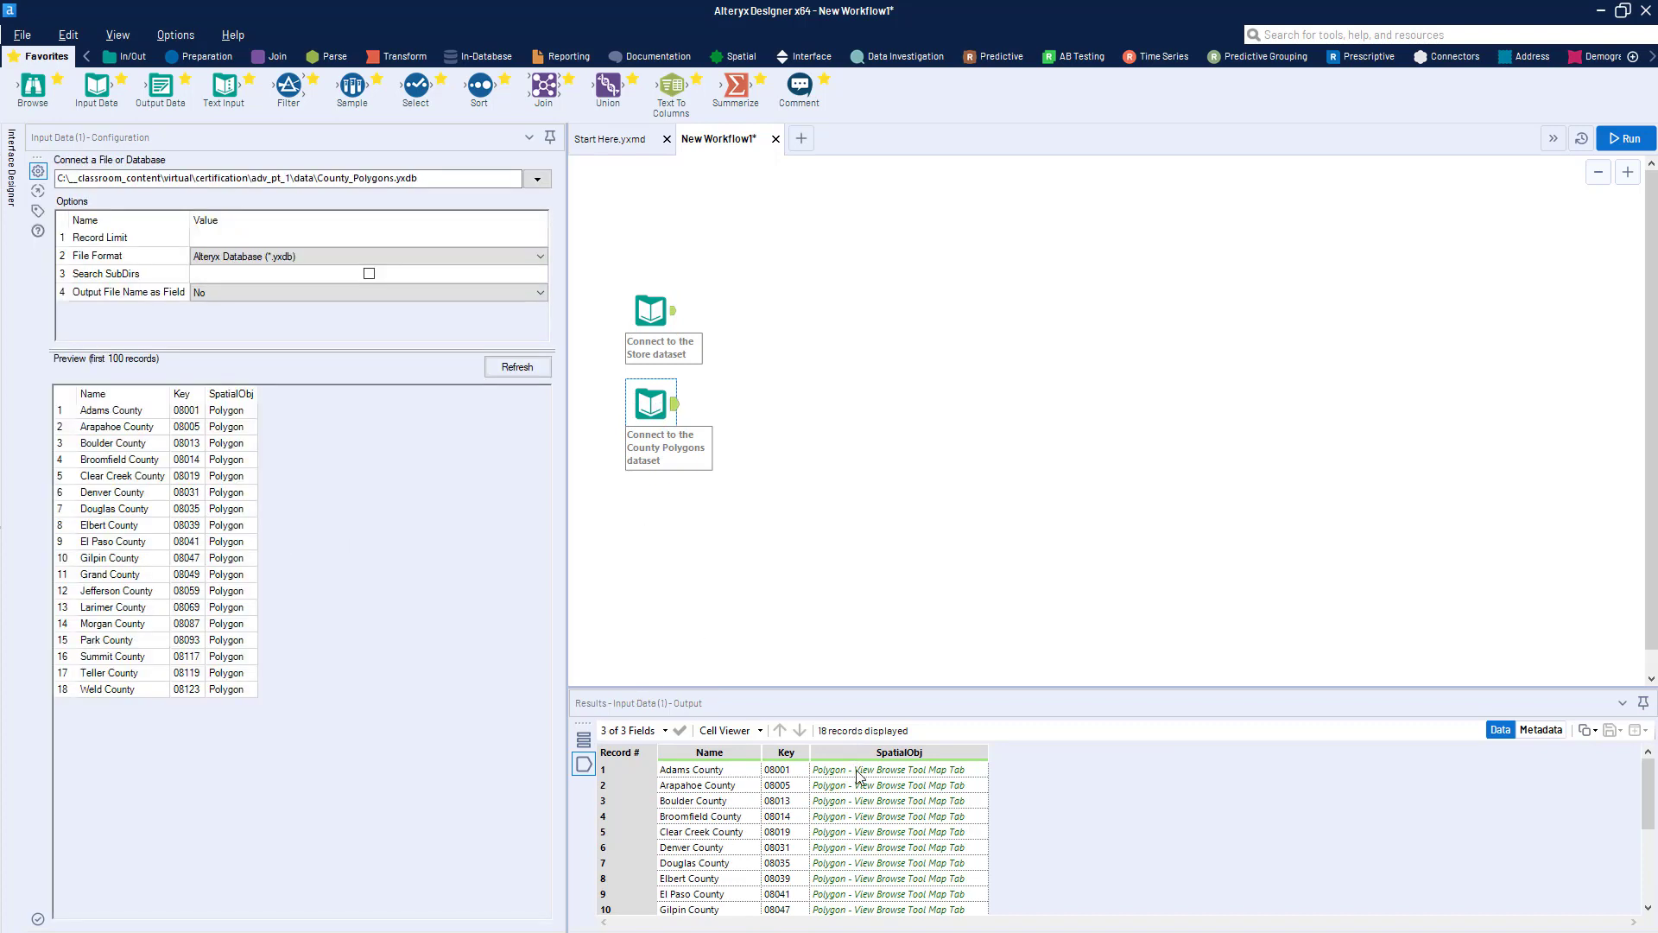
# Enlarge the results area and inspect the SpatialObj values in the County Polygons output.
pyautogui.moveTo(859, 776); pyautogui.dragTo(863, 901)
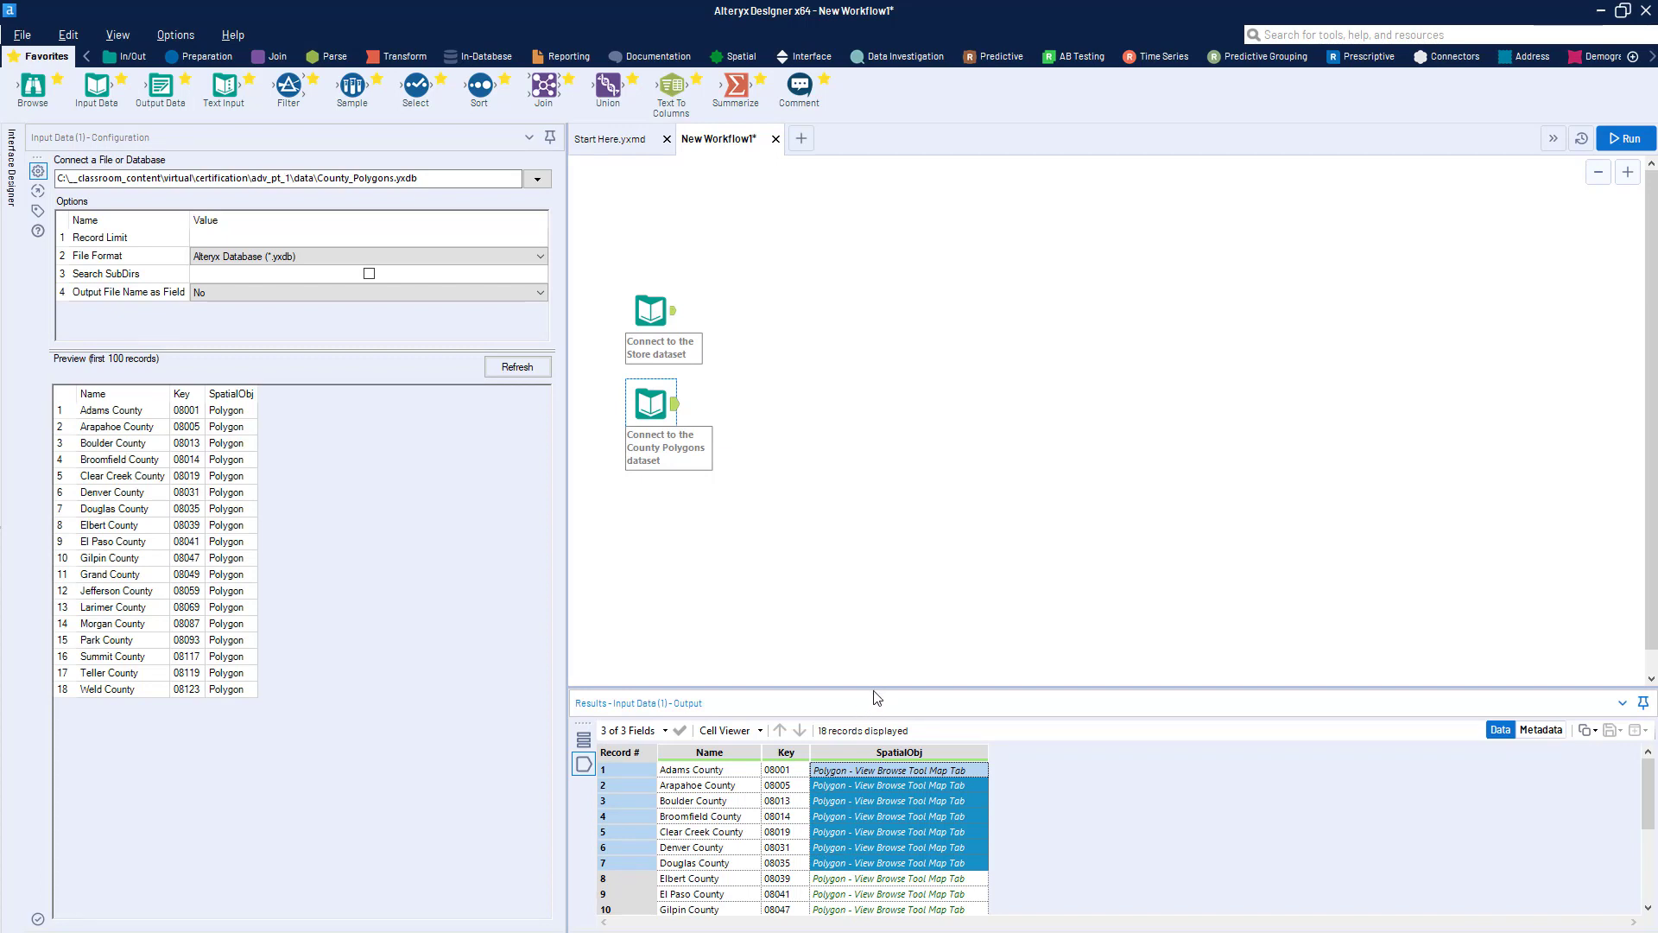
pyautogui.moveTo(875, 688); pyautogui.dragTo(882, 621)
pyautogui.click(902, 738)
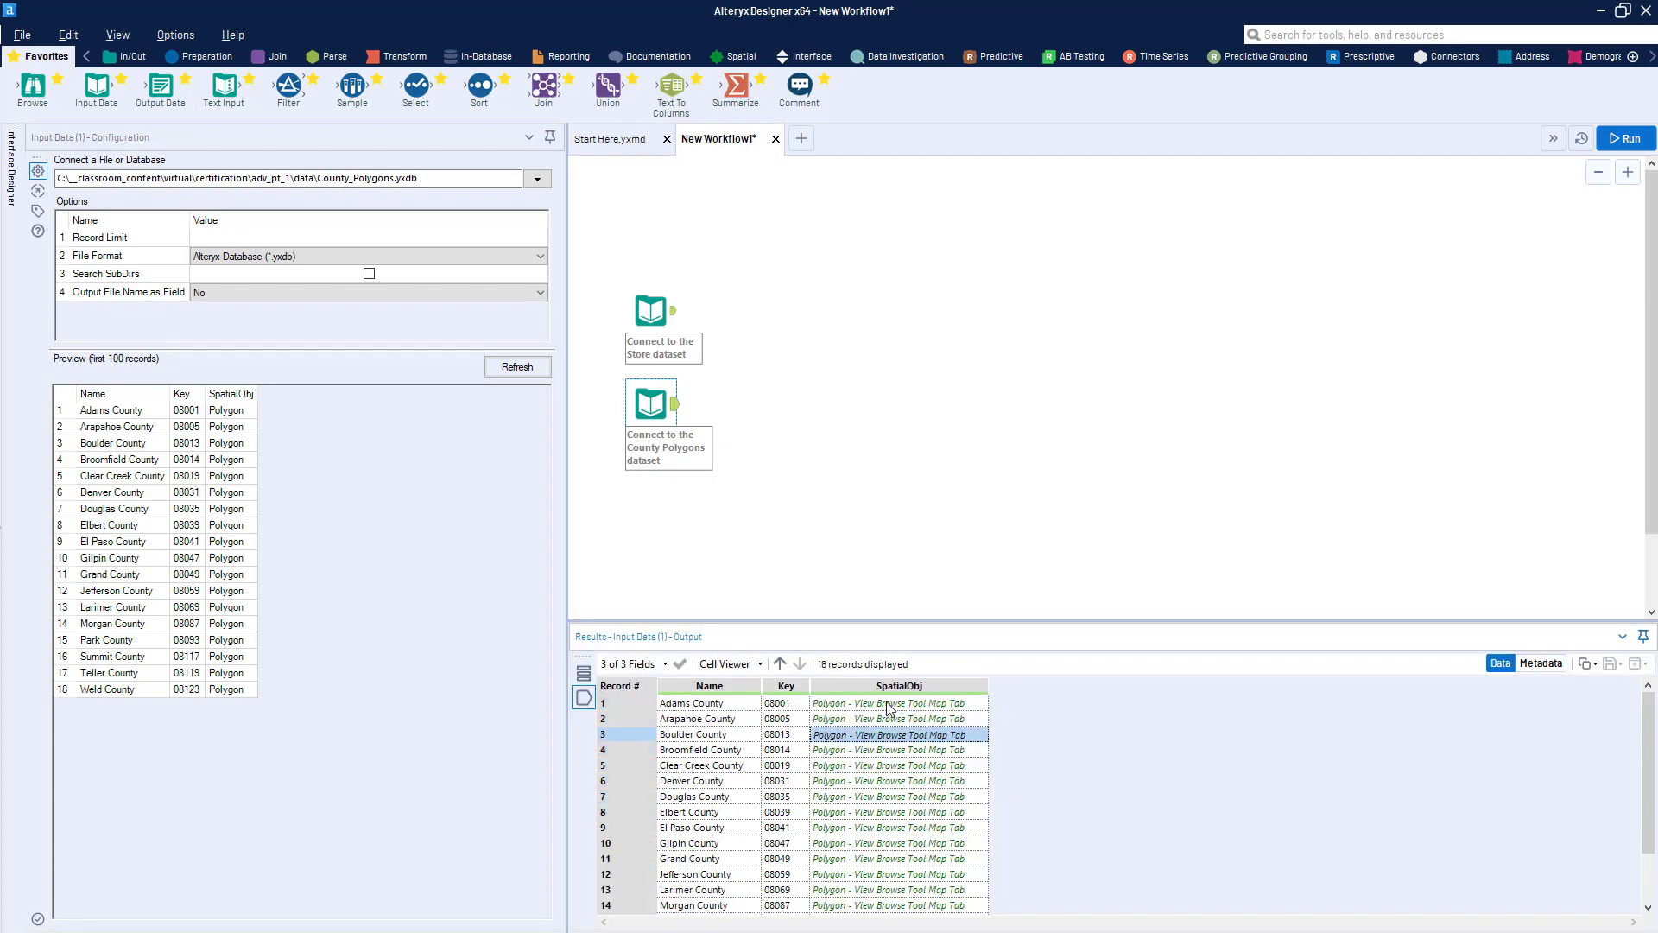
pyautogui.click(888, 708)
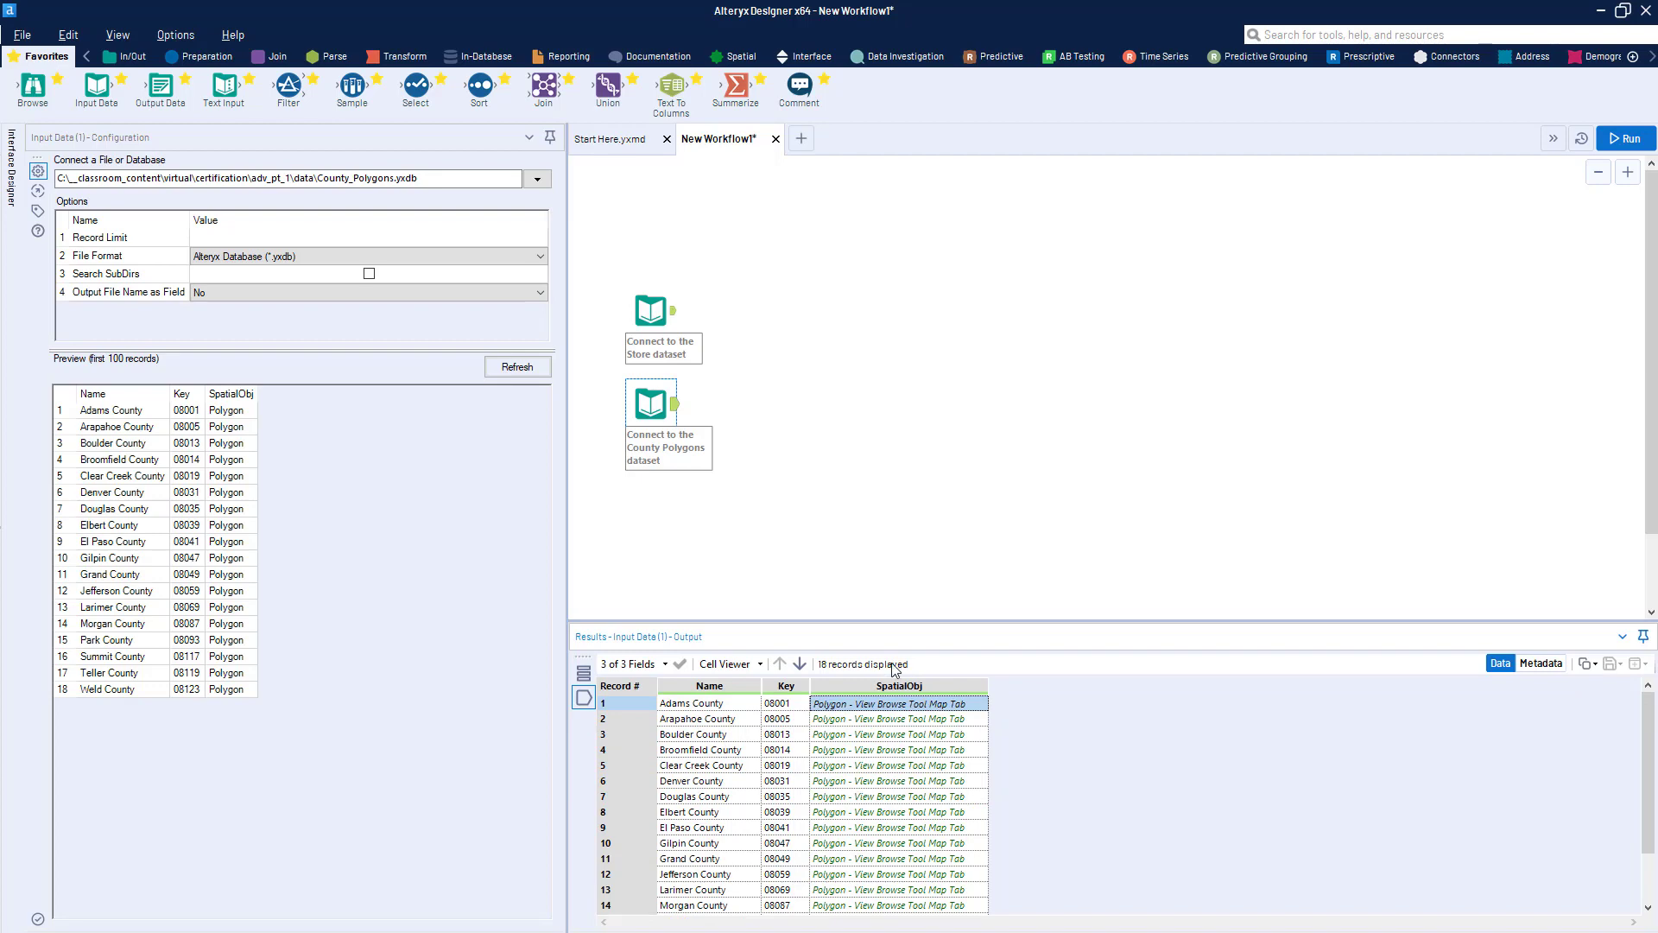
# Inspect the Lat and Lon values in the Store dataset's output.
pyautogui.click(655, 307)
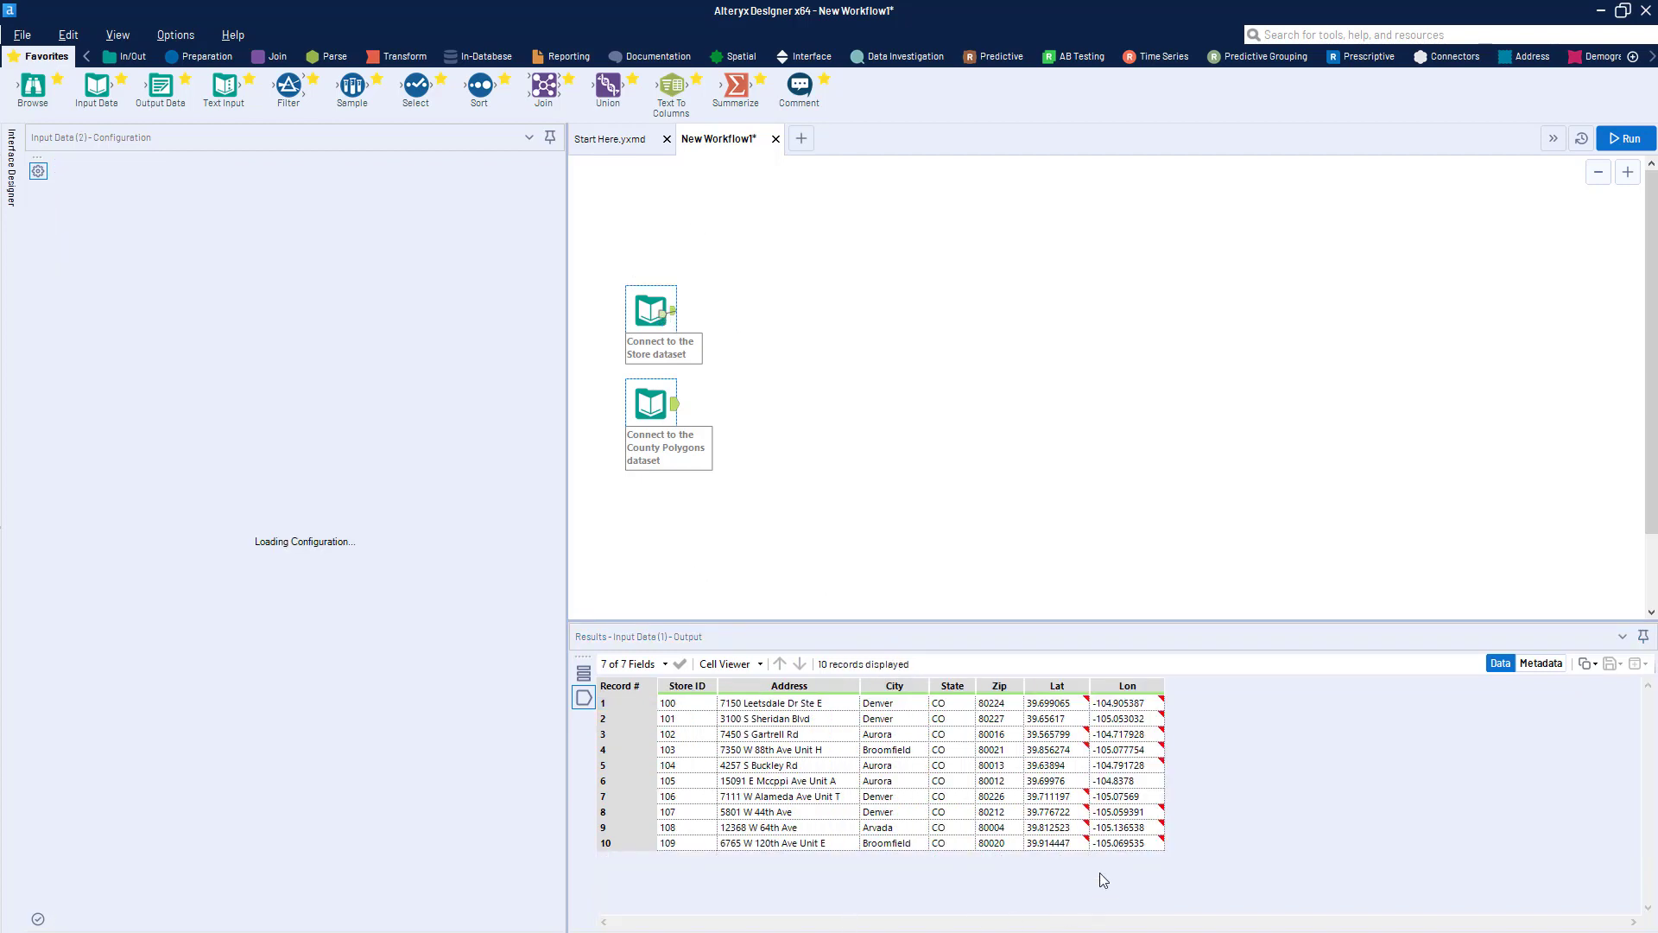
pyautogui.moveTo(1069, 726); pyautogui.dragTo(1110, 803)
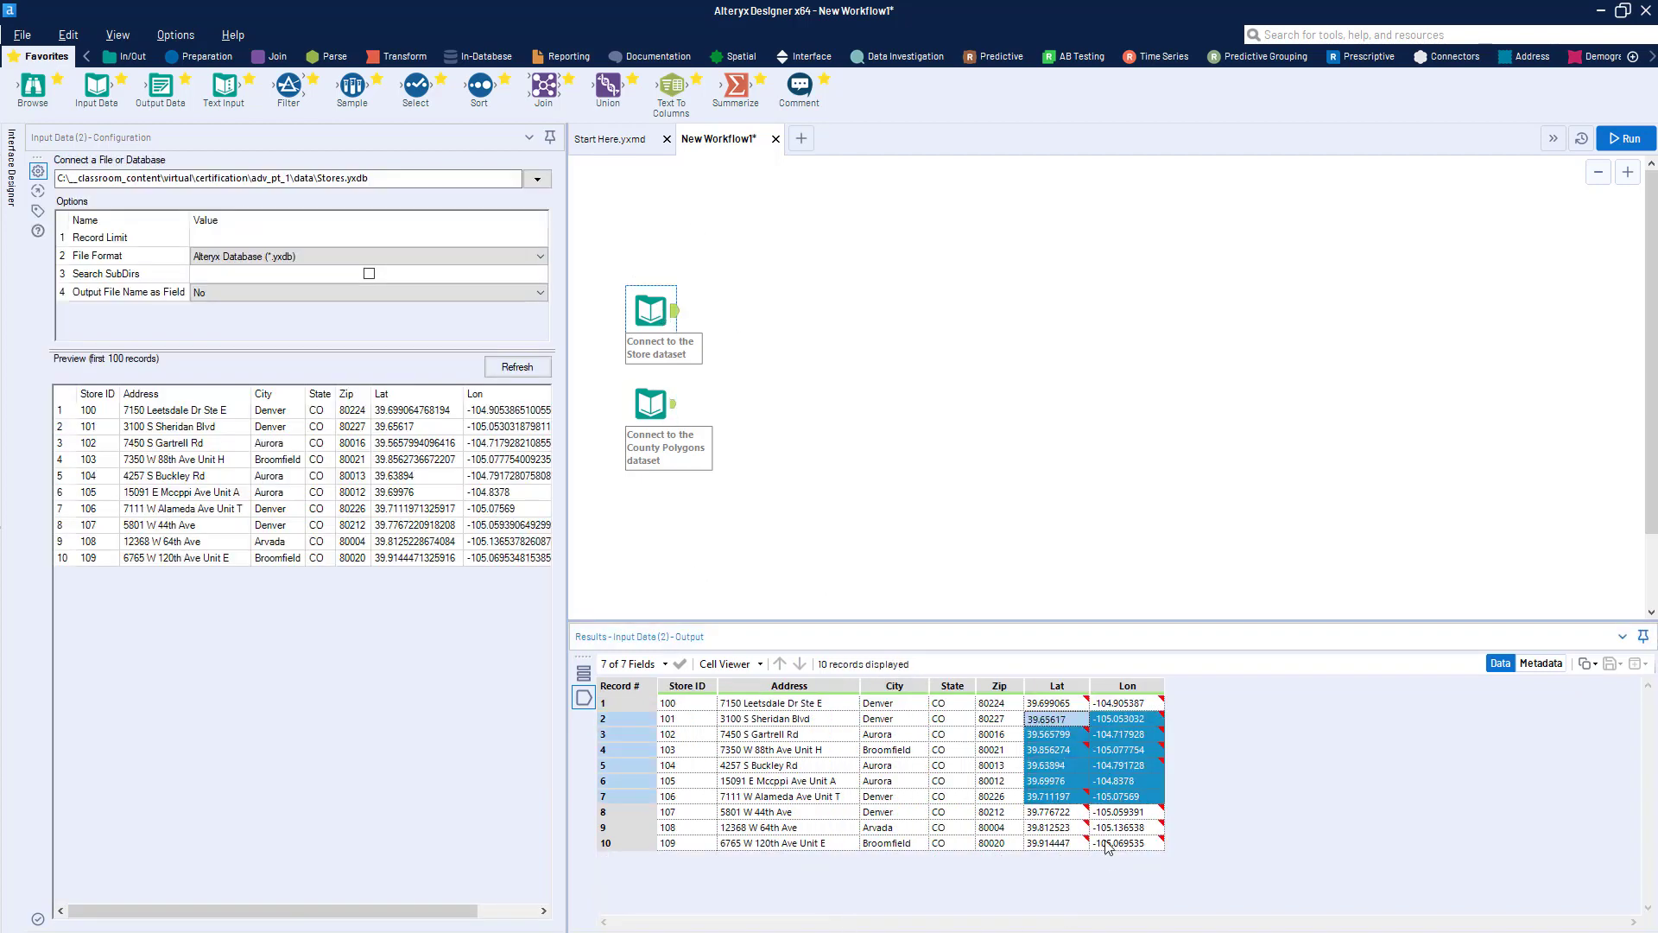
pyautogui.keyDown('shift'); pyautogui.click(1117, 828); pyautogui.keyUp('shift')
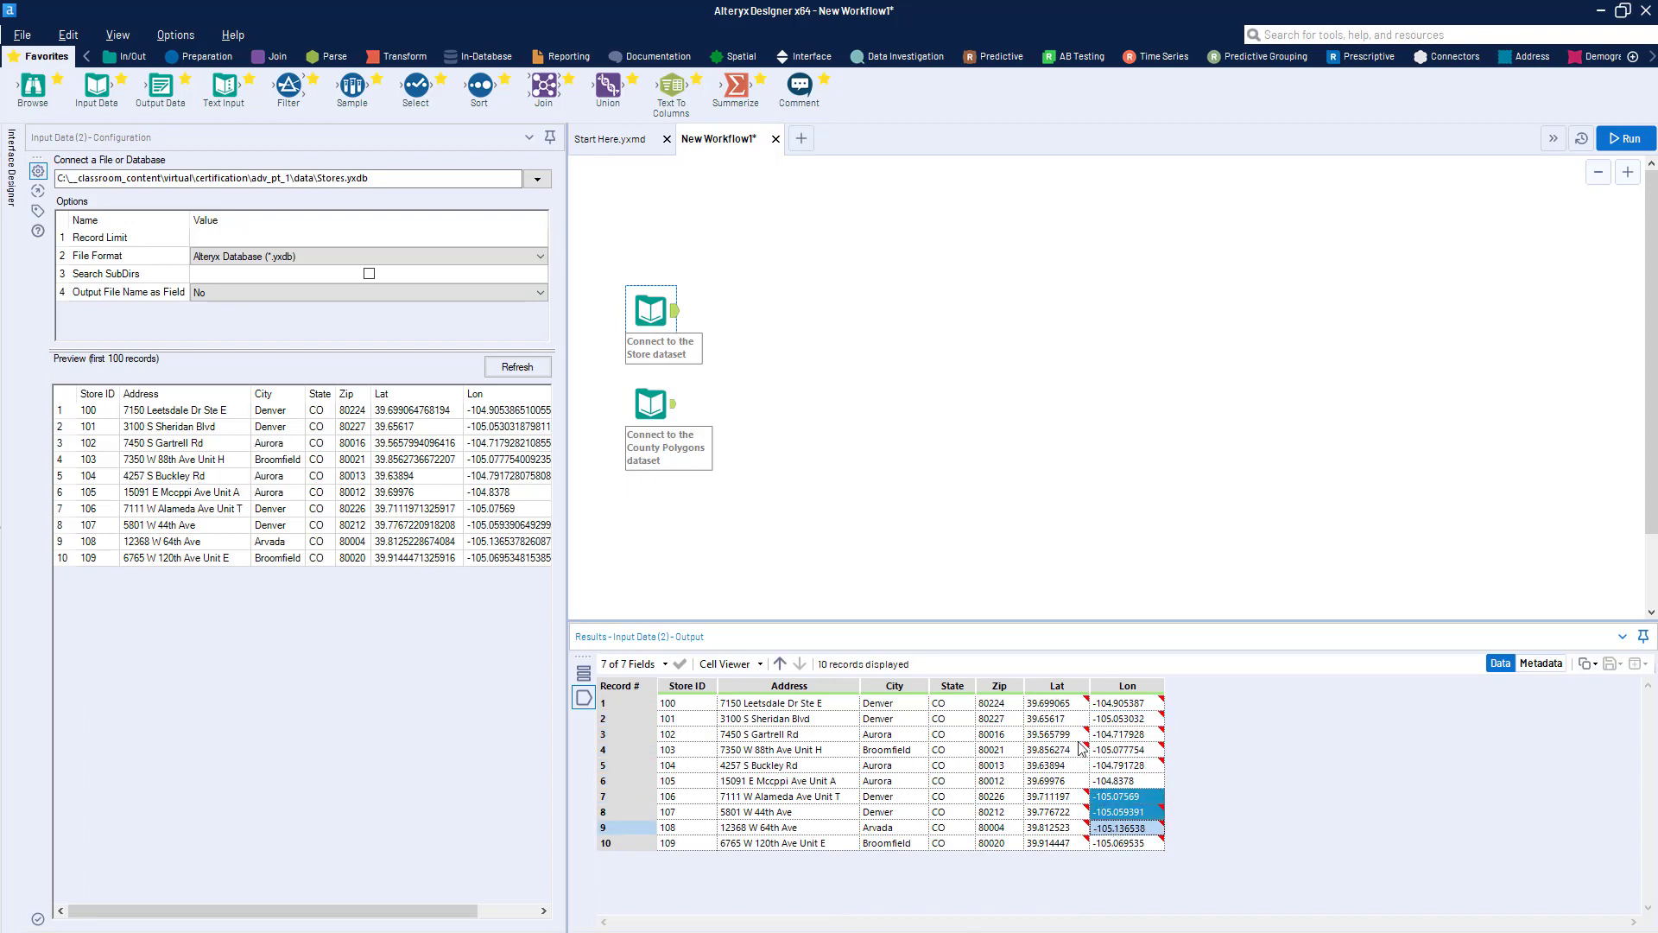
pyautogui.click(1137, 795)
pyautogui.moveTo(1137, 754); pyautogui.dragTo(1124, 704)
# Attach a Browse tool to the County Polygons input and run the workflow.
pyautogui.click(655, 413)
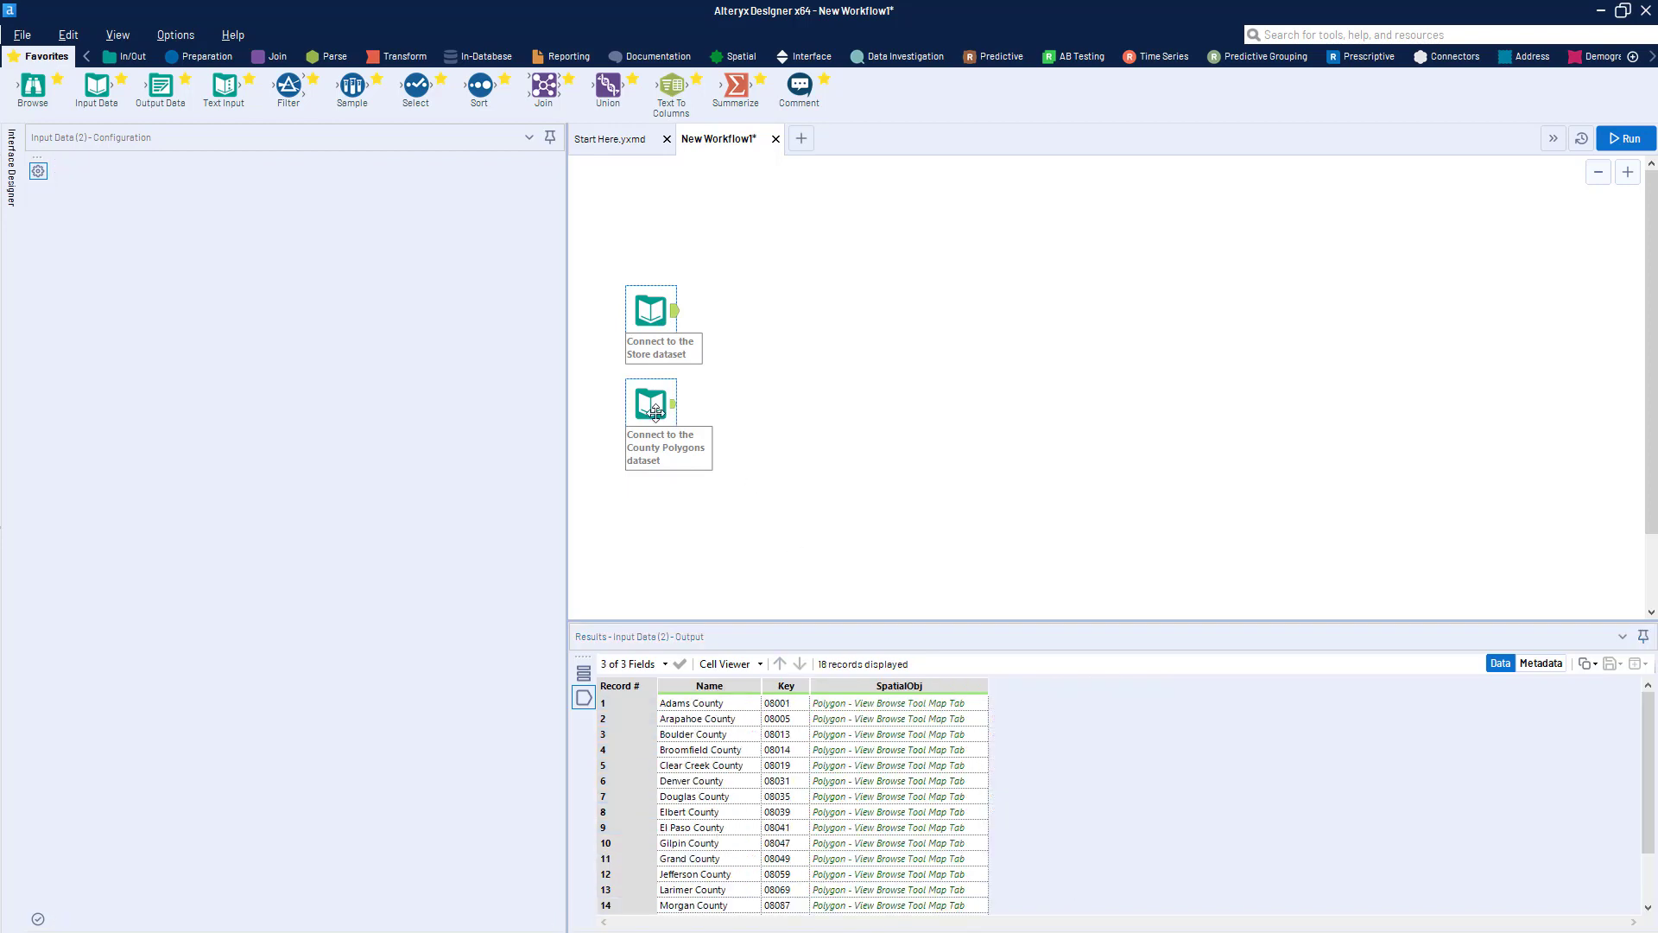
pyautogui.hotkey('ctrl', 'shift', 'b')
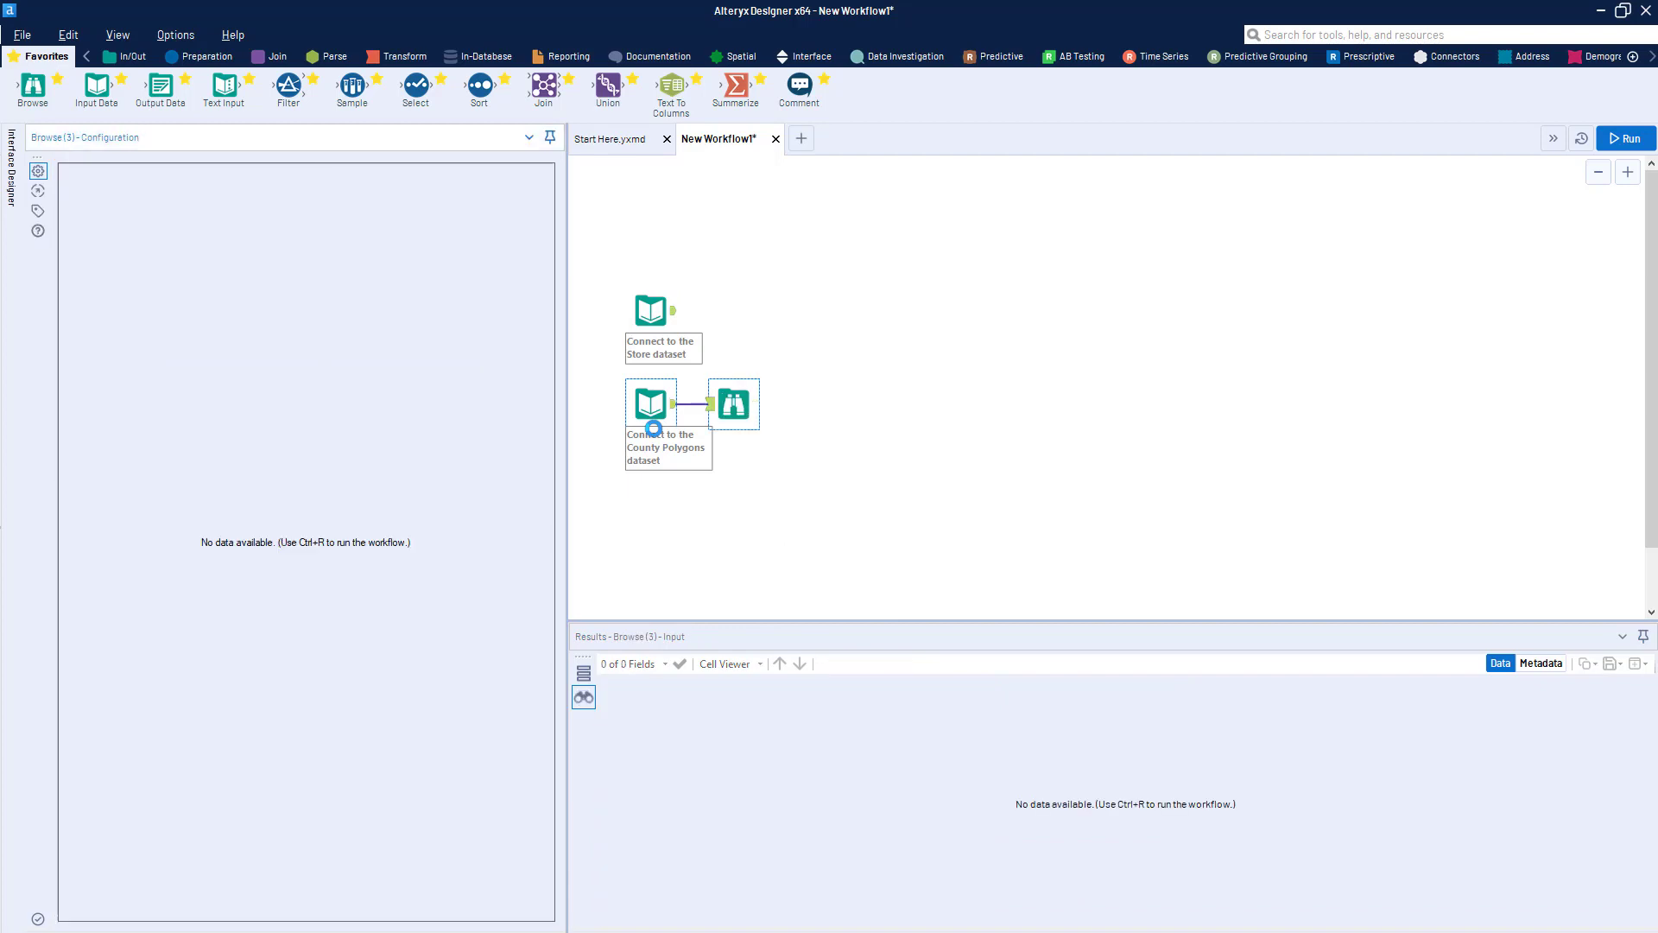
pyautogui.hotkey('ctrl', 'r')
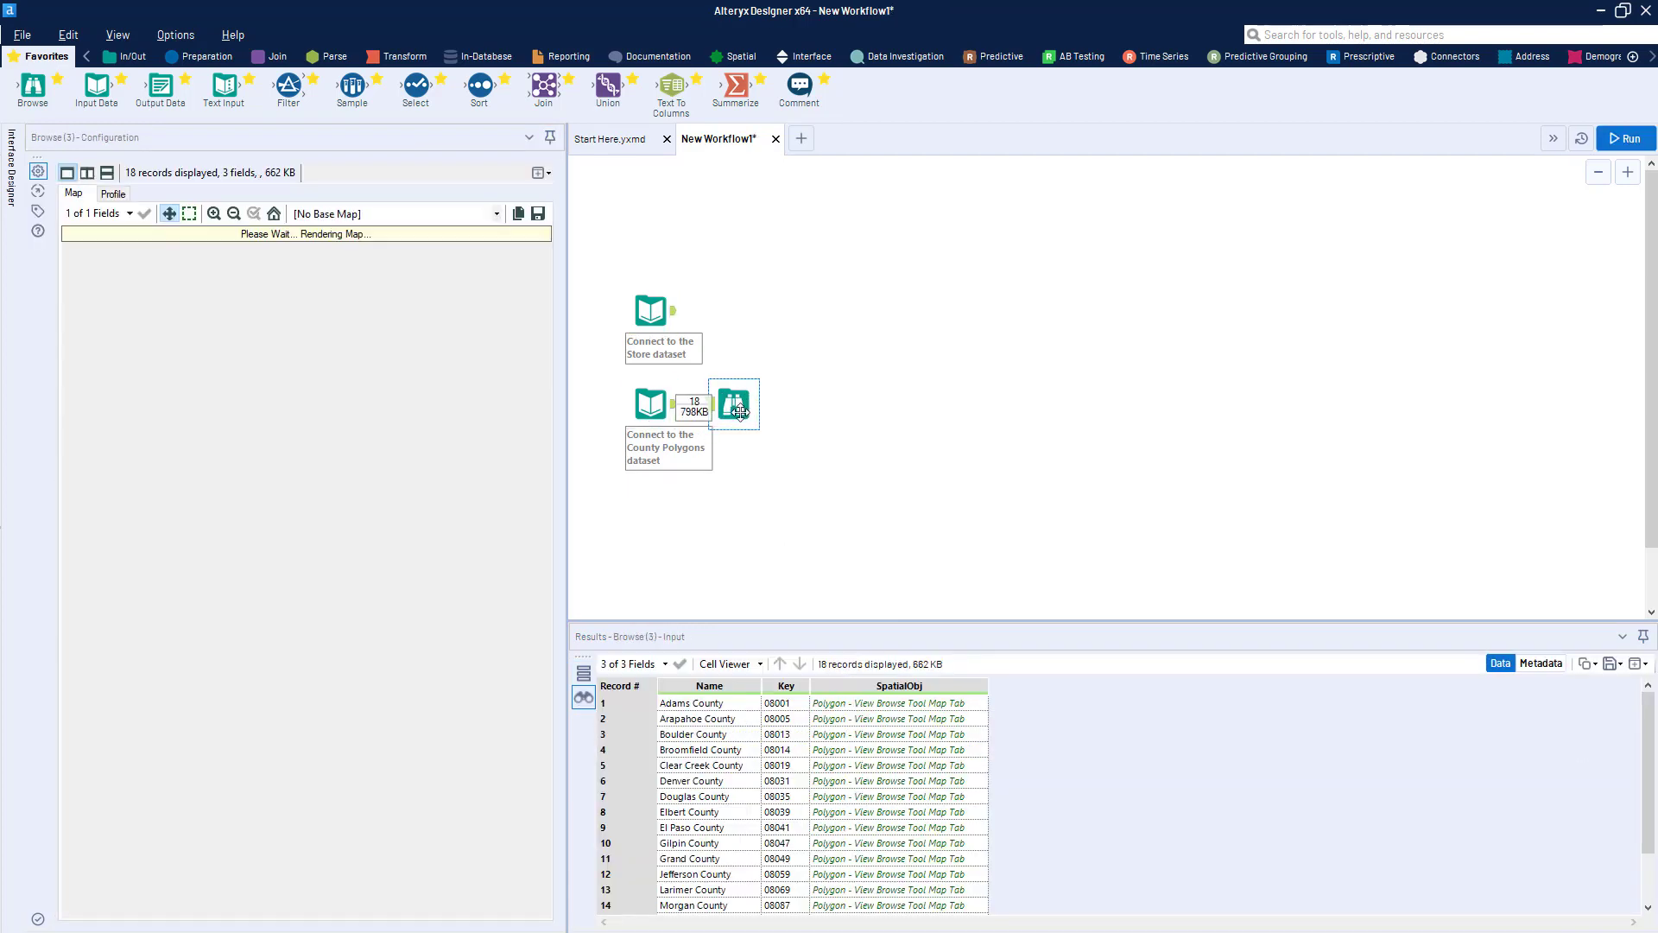
# Widen the Browse tool's map view and set its base map to Carto (Positron) - Most Recent Vintage.
pyautogui.moveTo(566, 471); pyautogui.dragTo(609, 466)
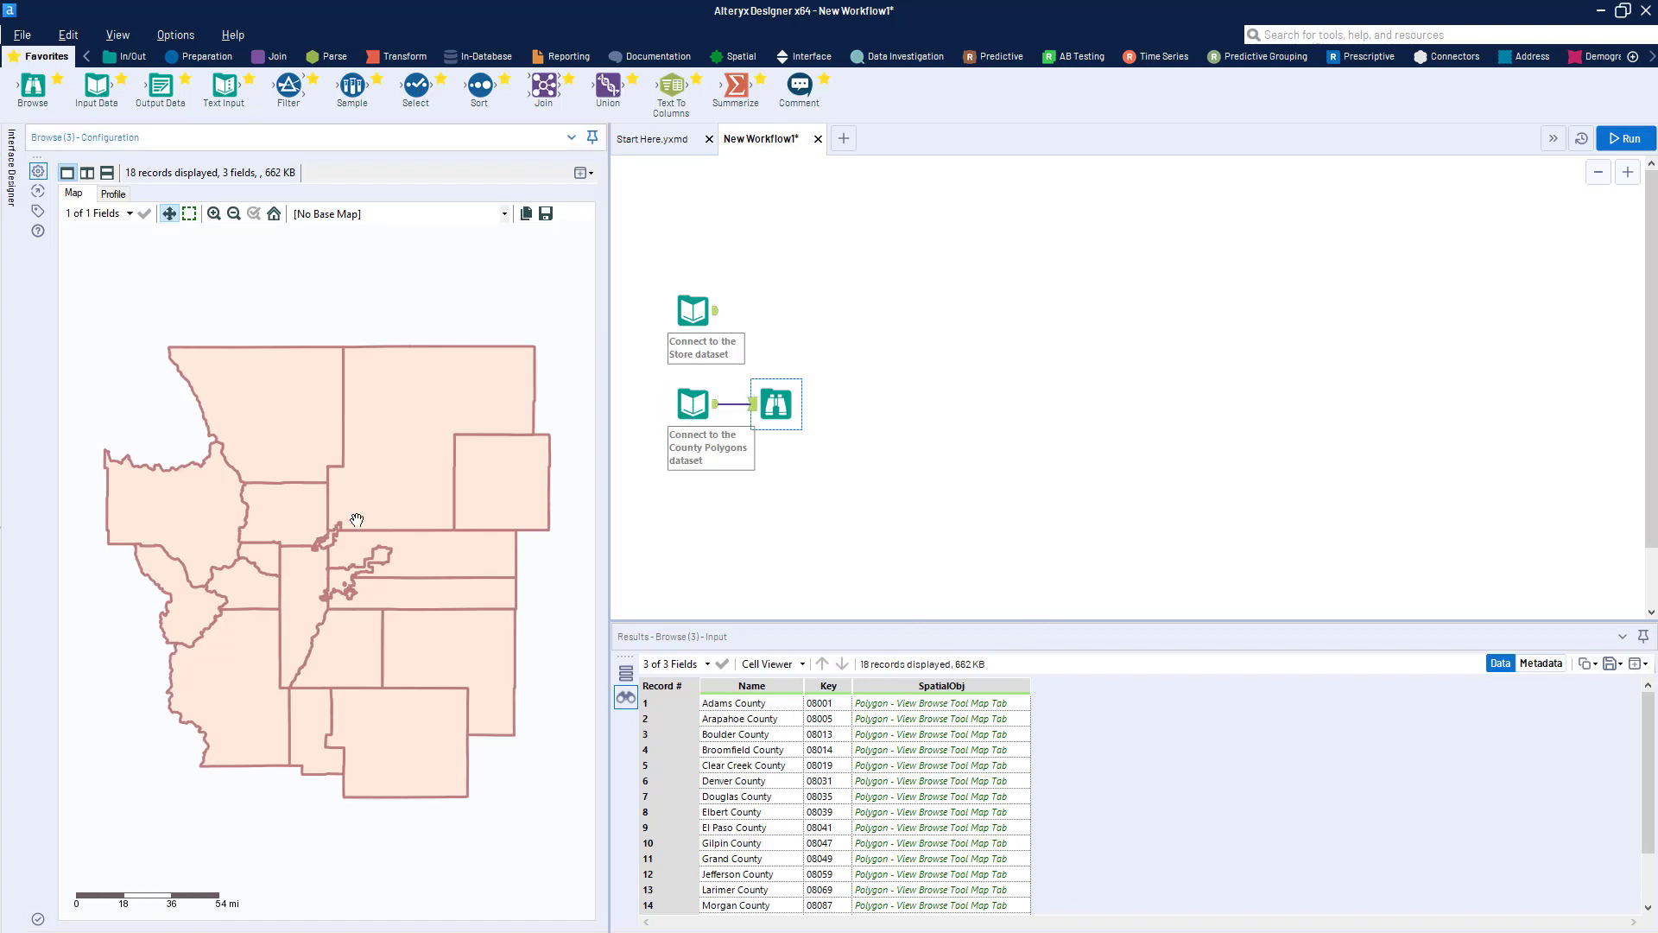
pyautogui.click(319, 215)
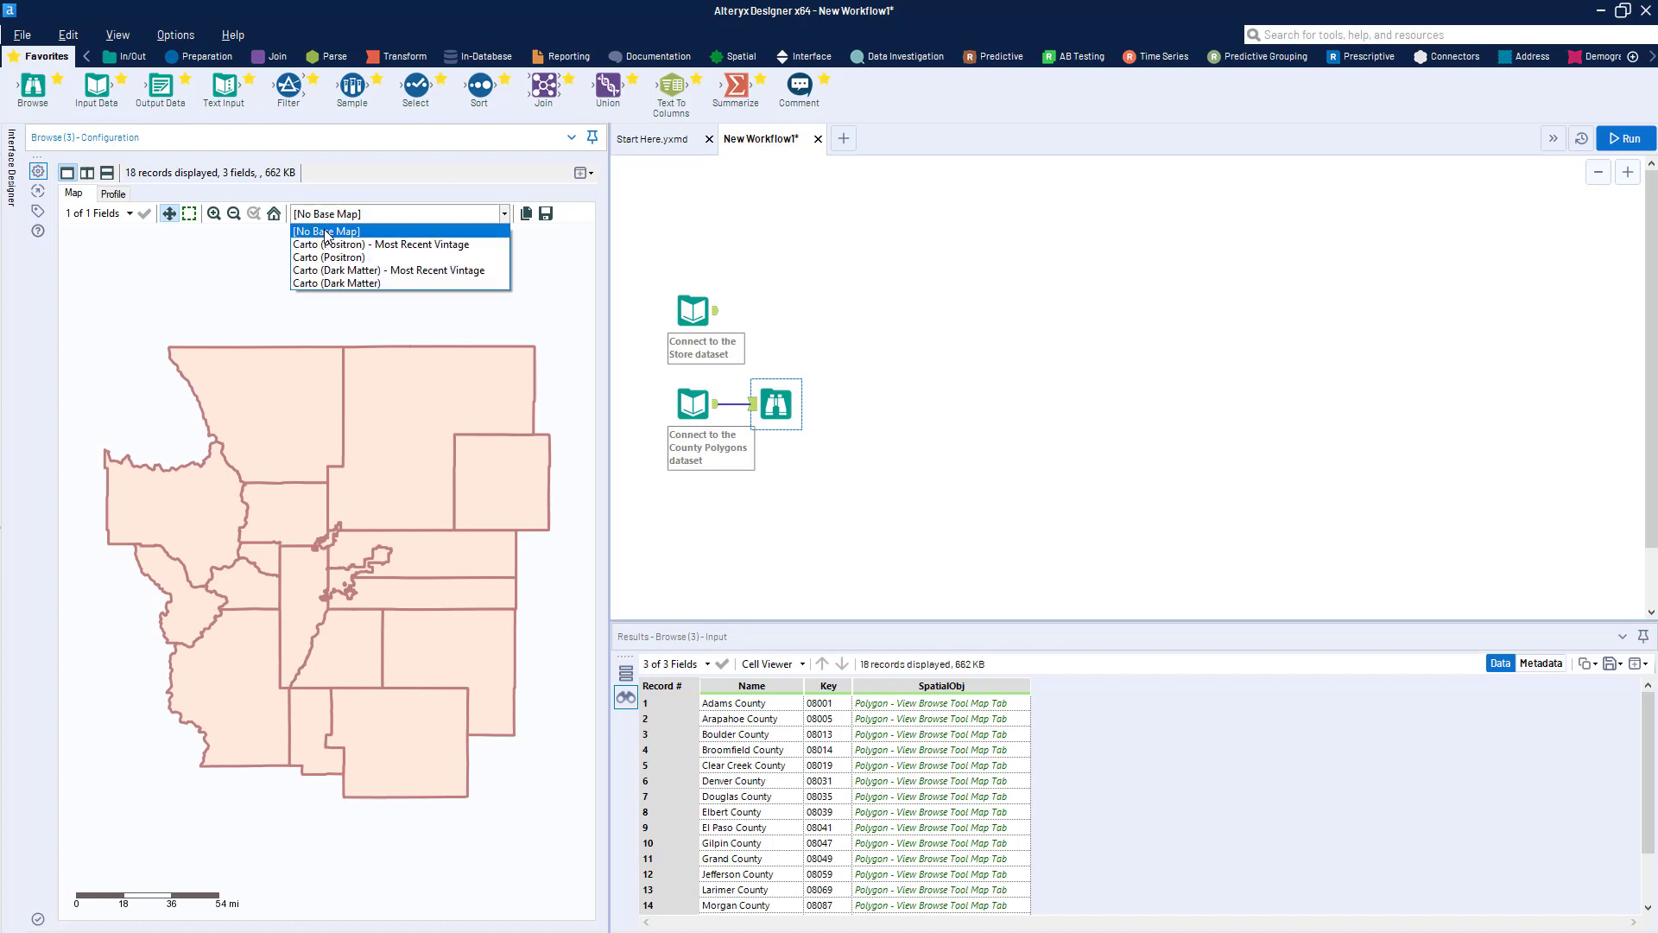
pyautogui.click(334, 211)
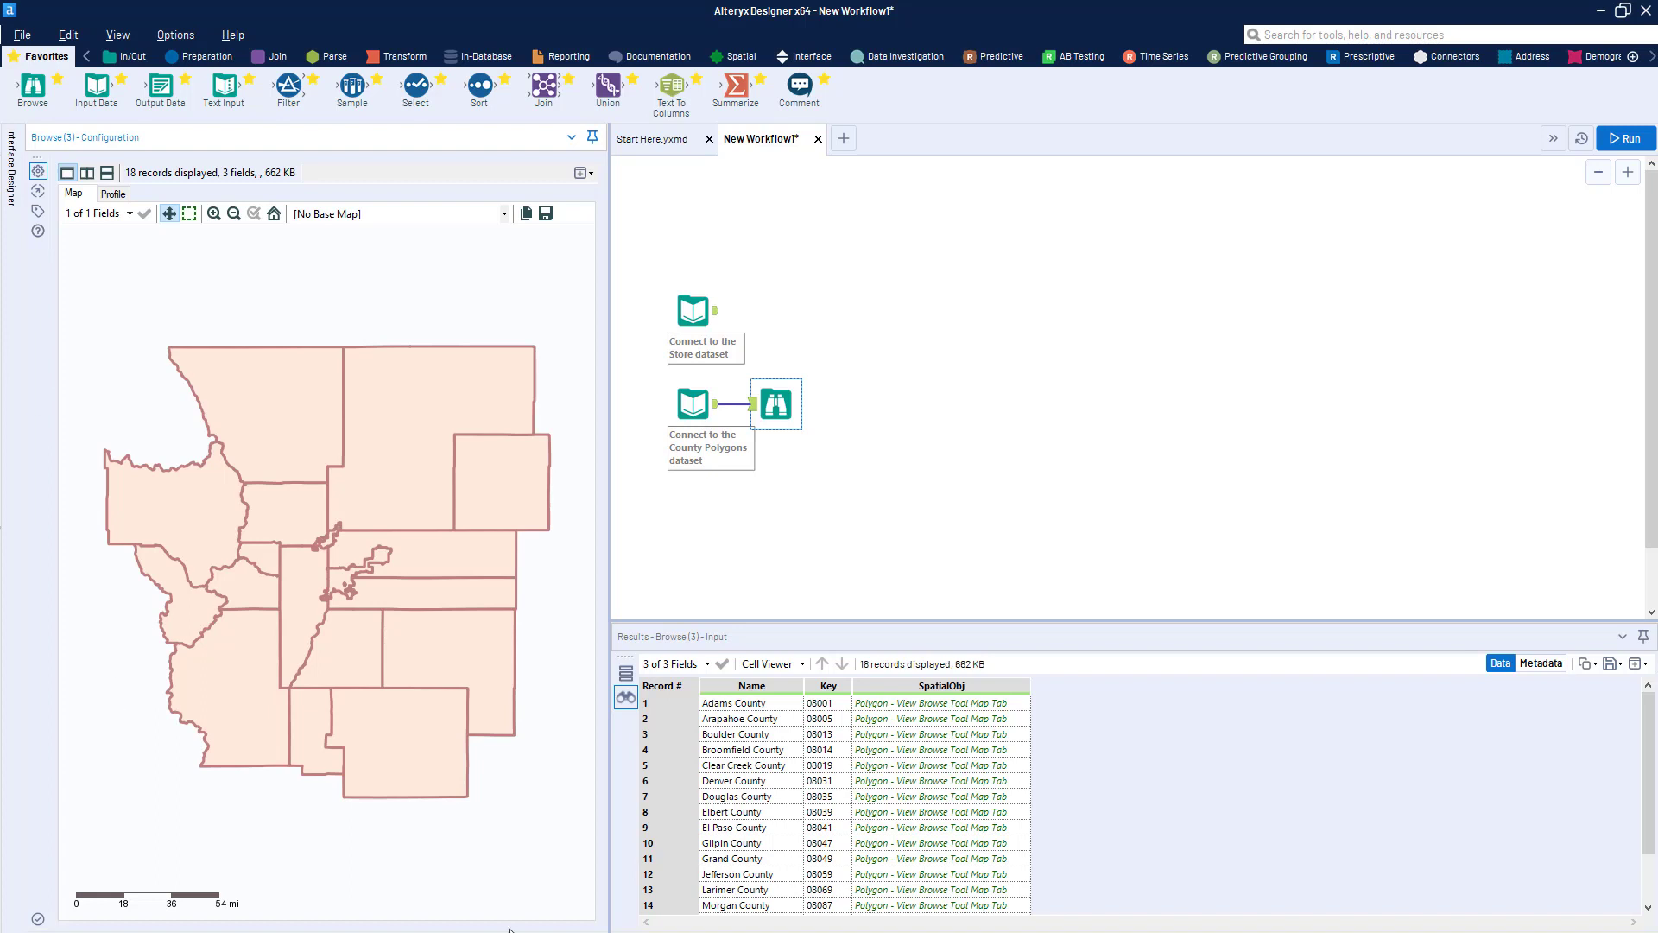
pyautogui.click(393, 214)
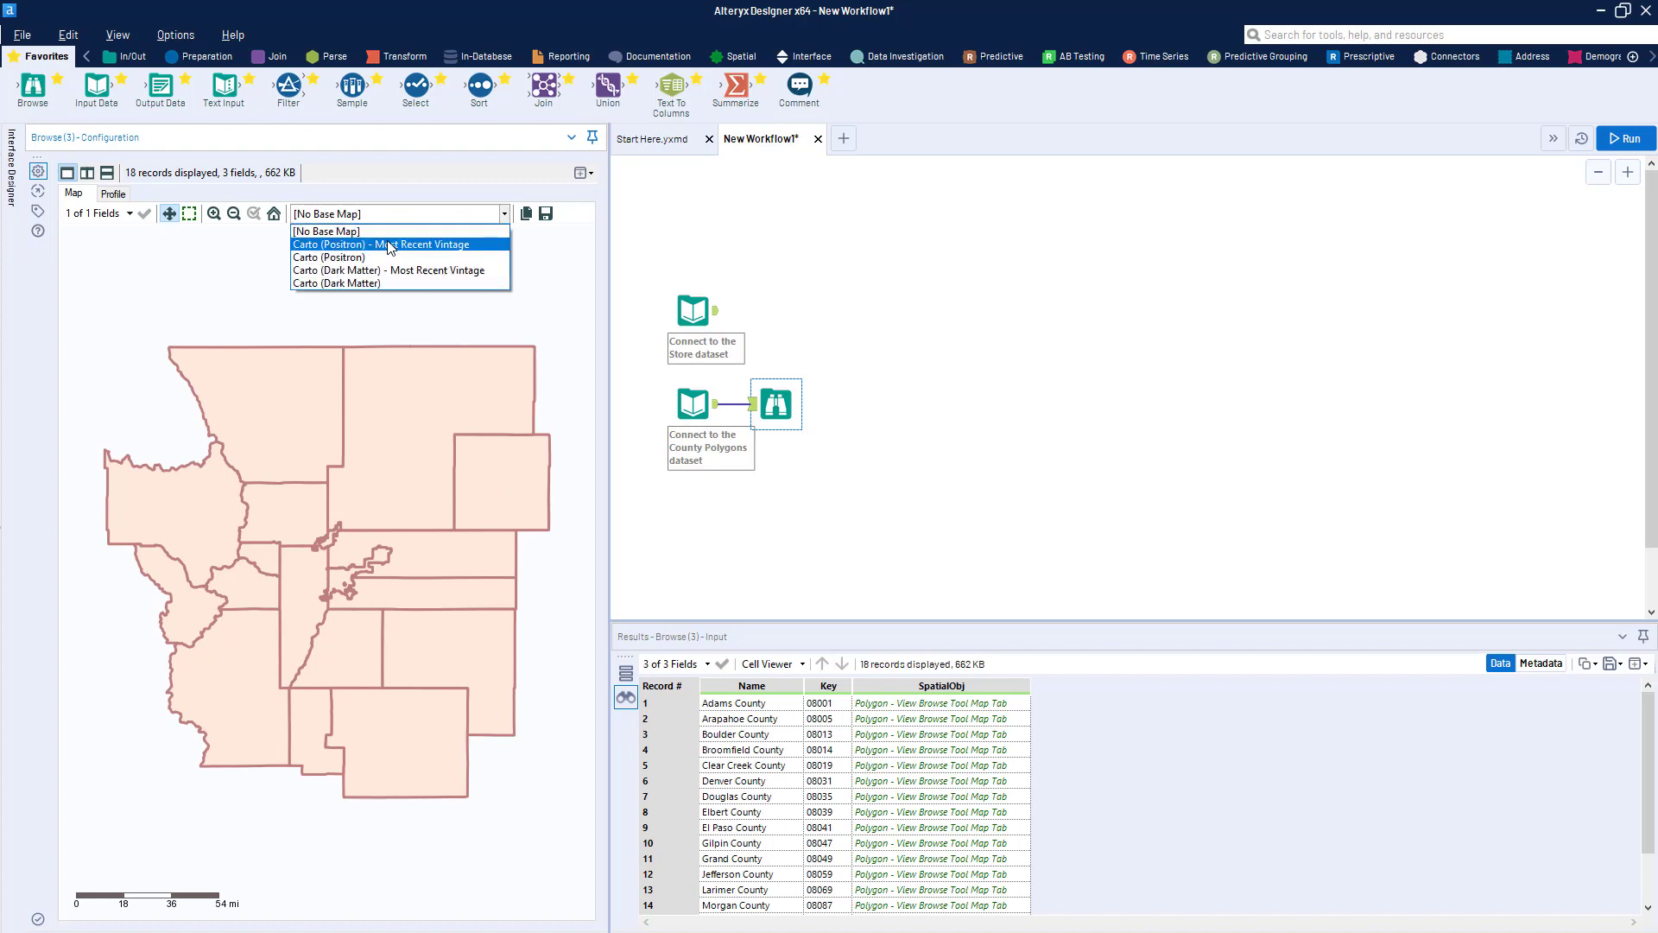
pyautogui.click(390, 245)
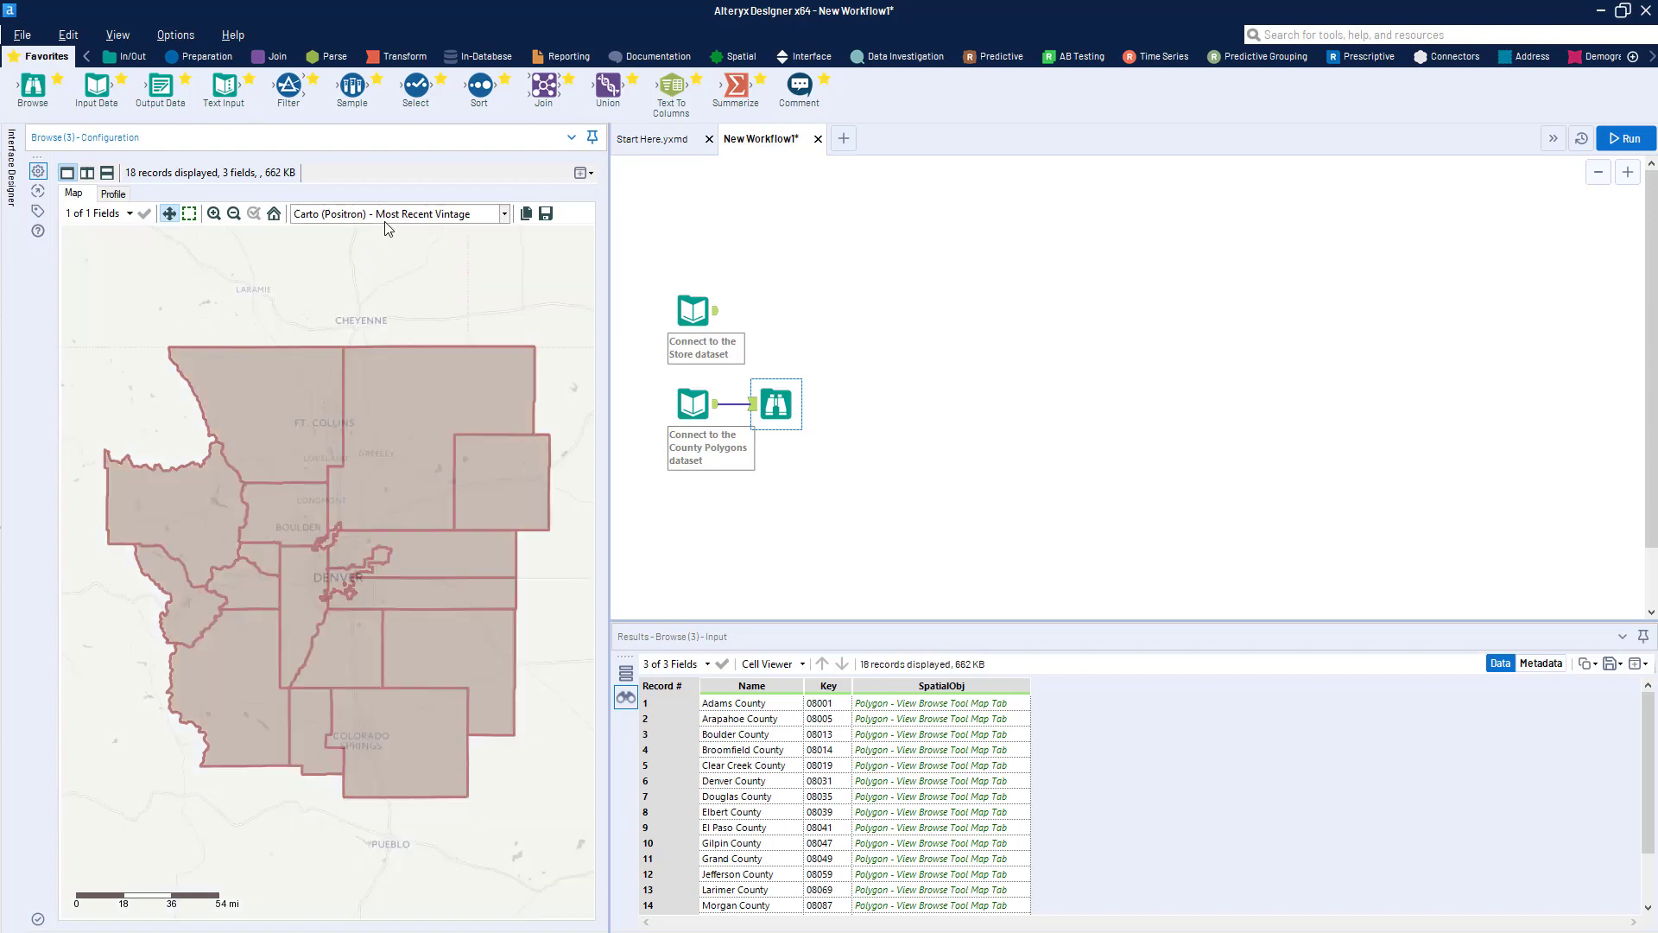
# Highlight individual counties on the map by selecting their records, including Clear Creek, Douglas, Grand and Arapahoe County.
pyautogui.scroll(1, 310, 603)
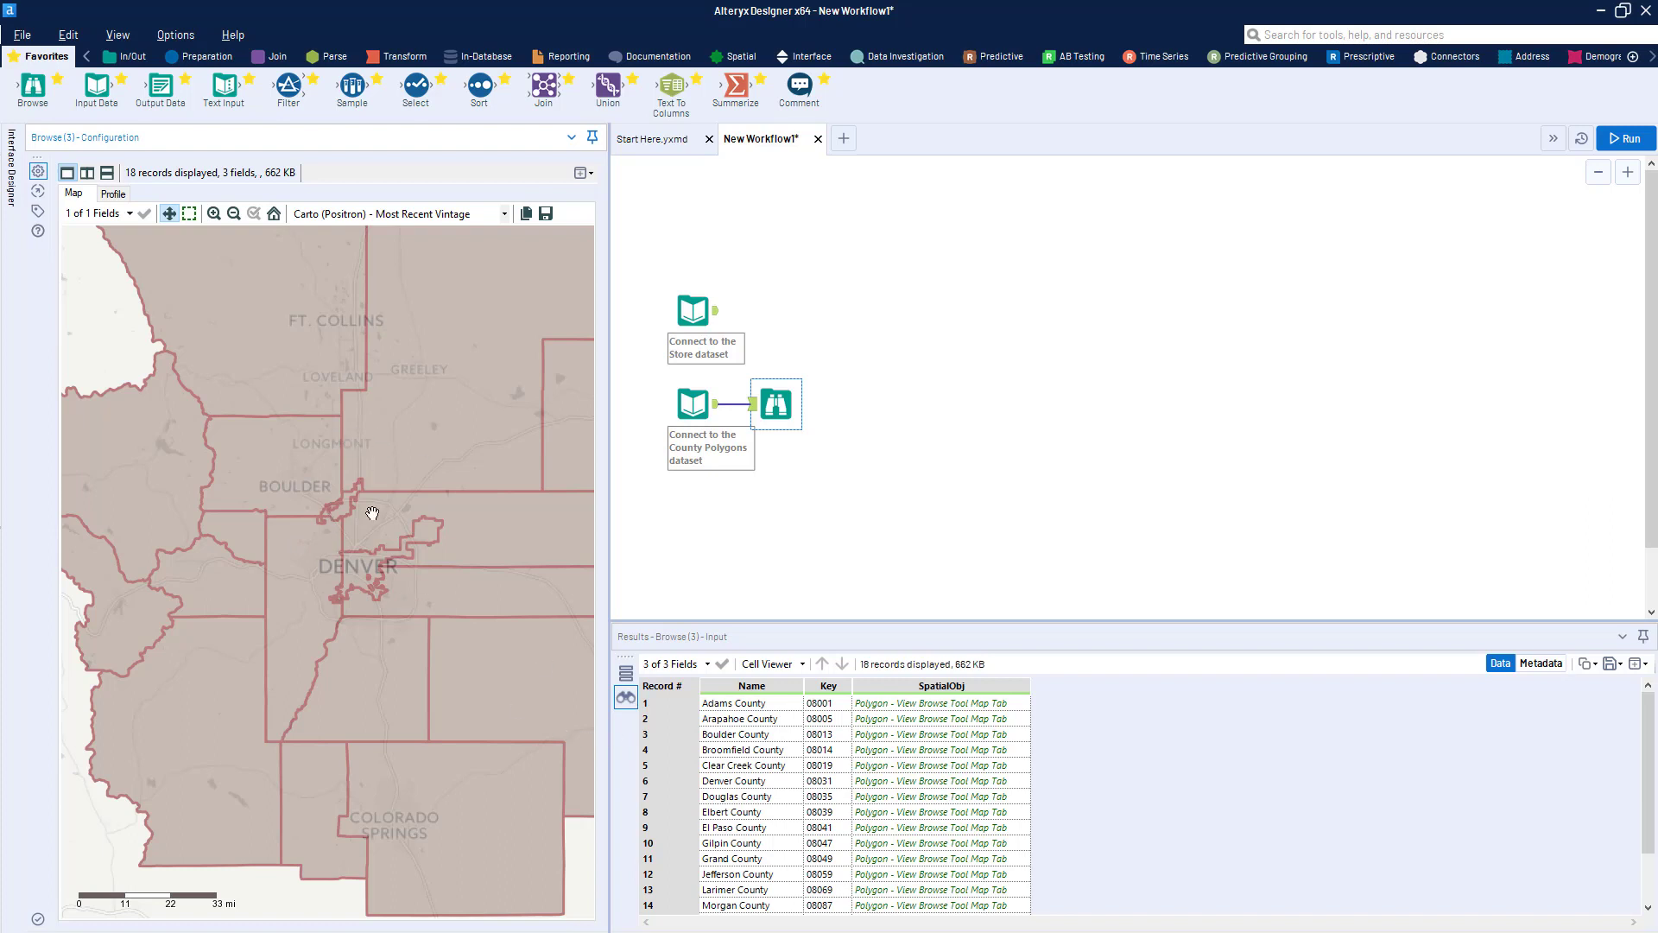
pyautogui.scroll(-1, 462, 542)
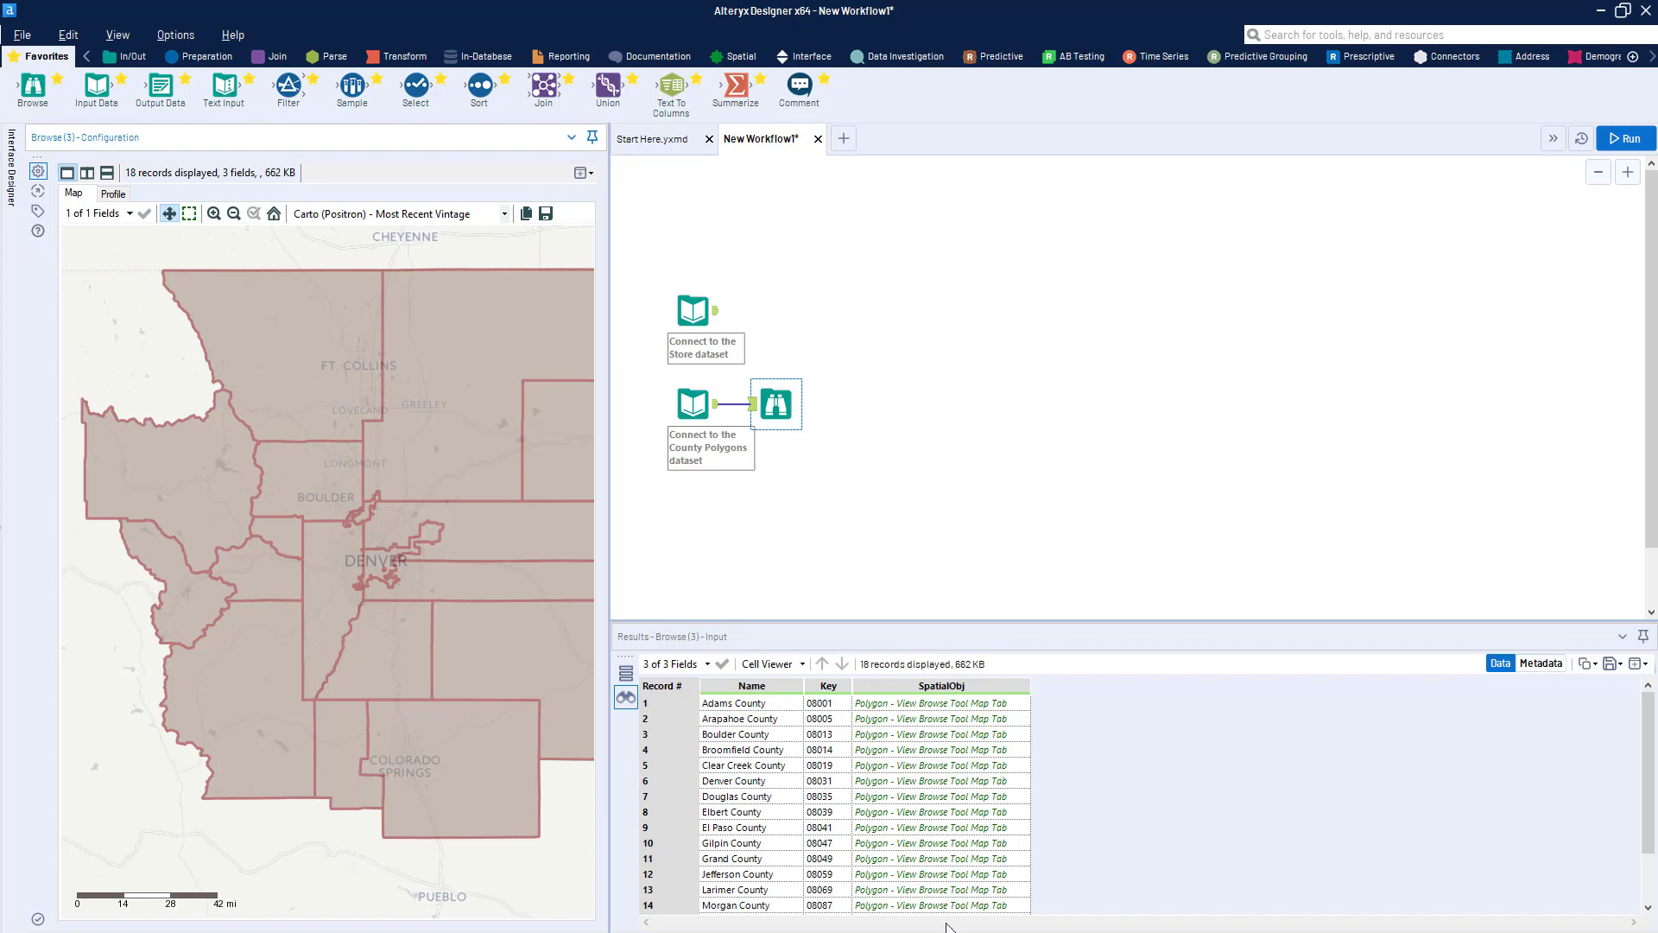
pyautogui.click(920, 766)
pyautogui.click(920, 797)
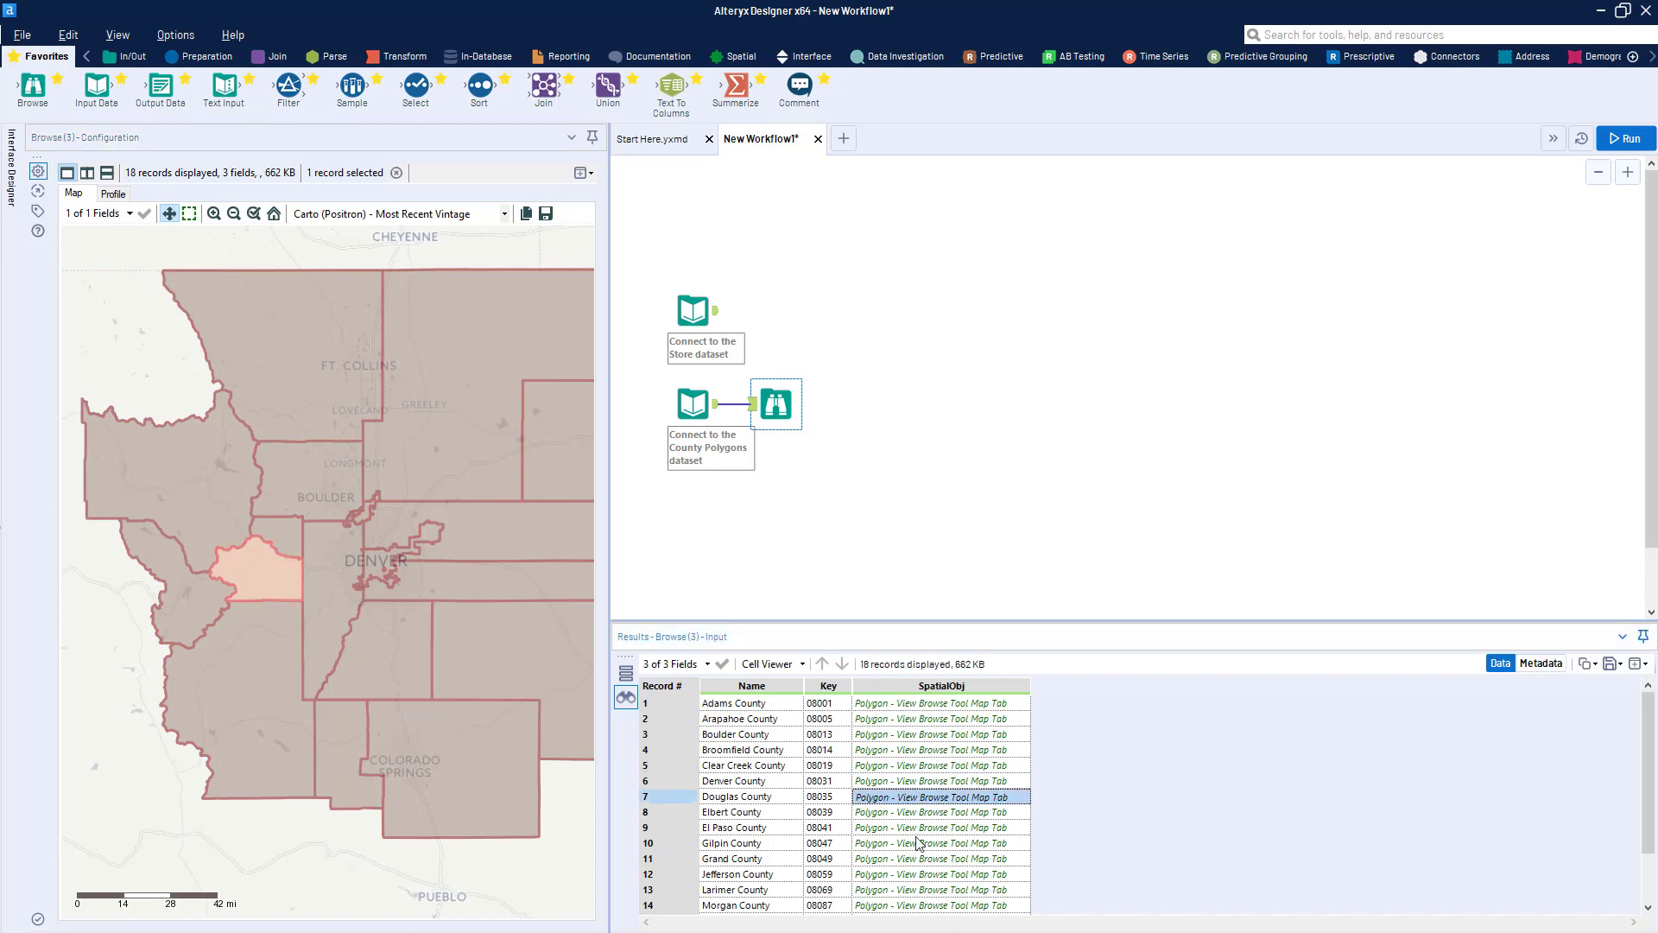
pyautogui.click(915, 860)
pyautogui.click(917, 766)
pyautogui.click(915, 719)
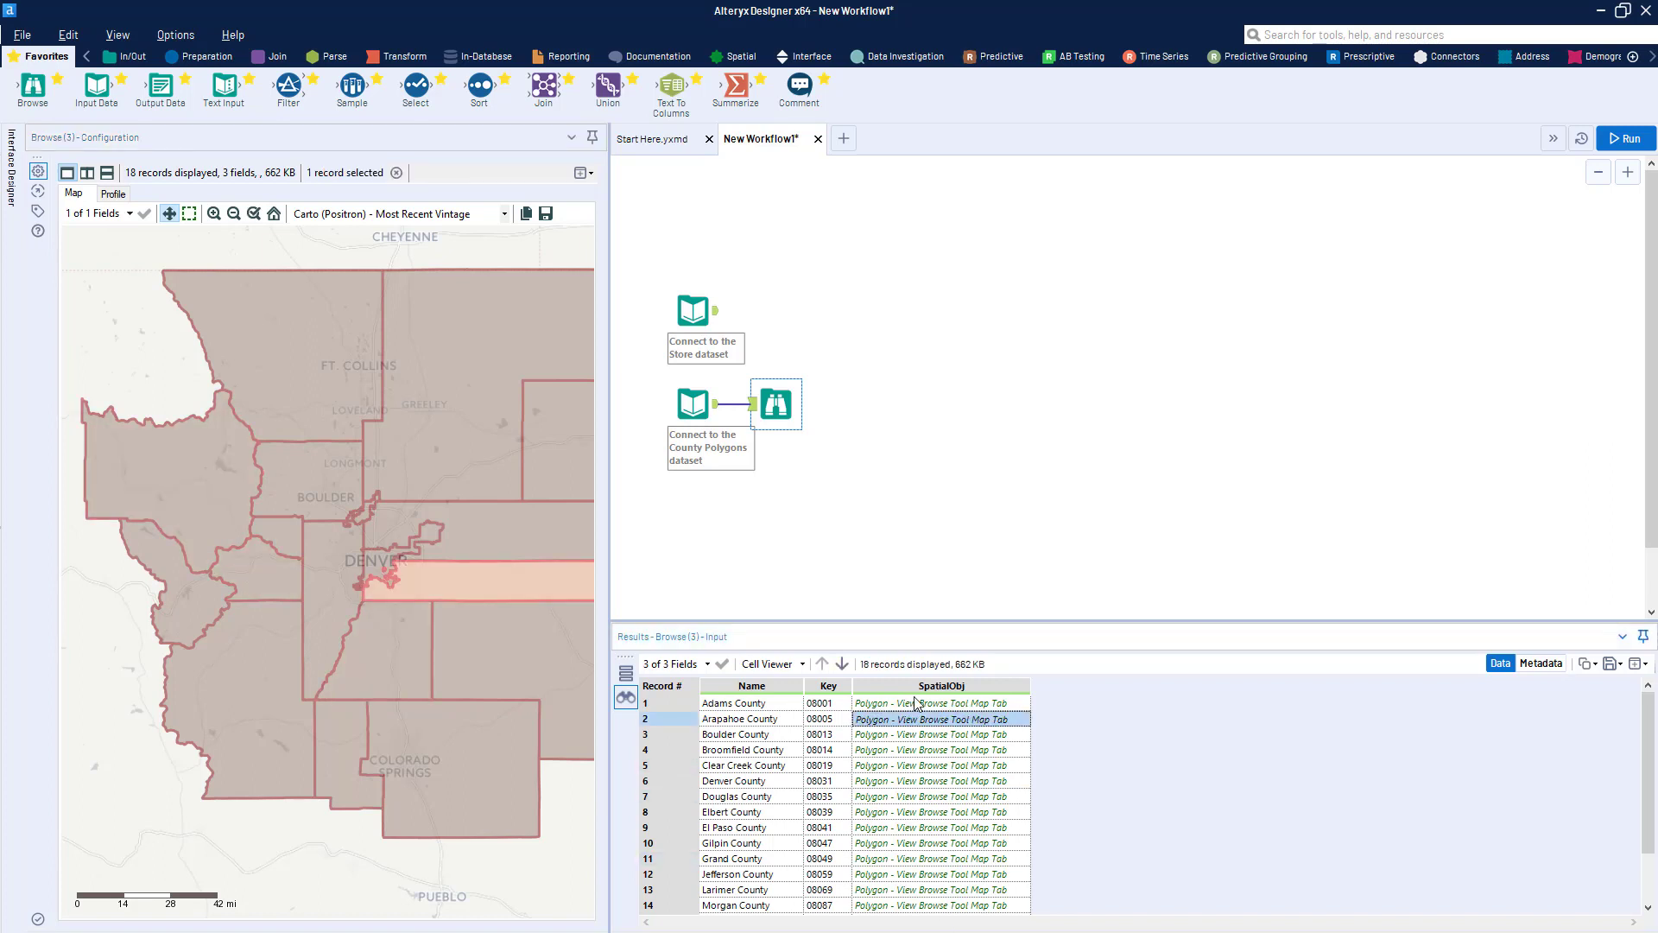
# Highlight more counties on the map by selecting the records for Adams, Elbert, Jefferson, Clear Creek and Gilpin County.
pyautogui.click(914, 704)
pyautogui.click(915, 813)
pyautogui.click(922, 876)
pyautogui.click(934, 765)
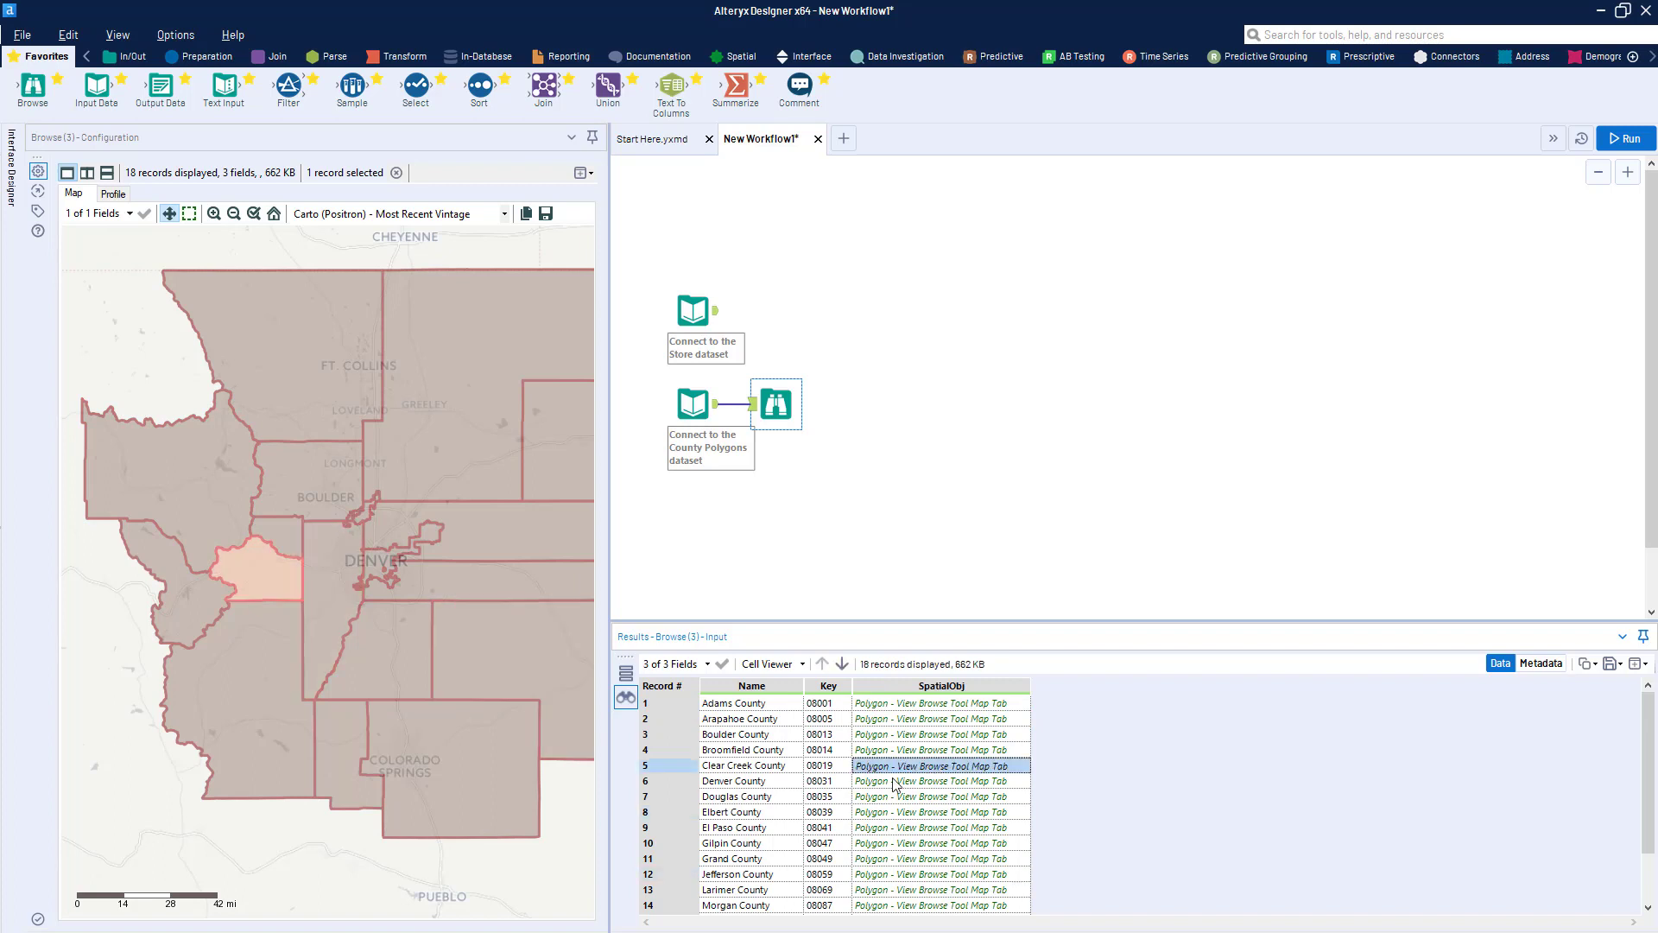
pyautogui.click(933, 845)
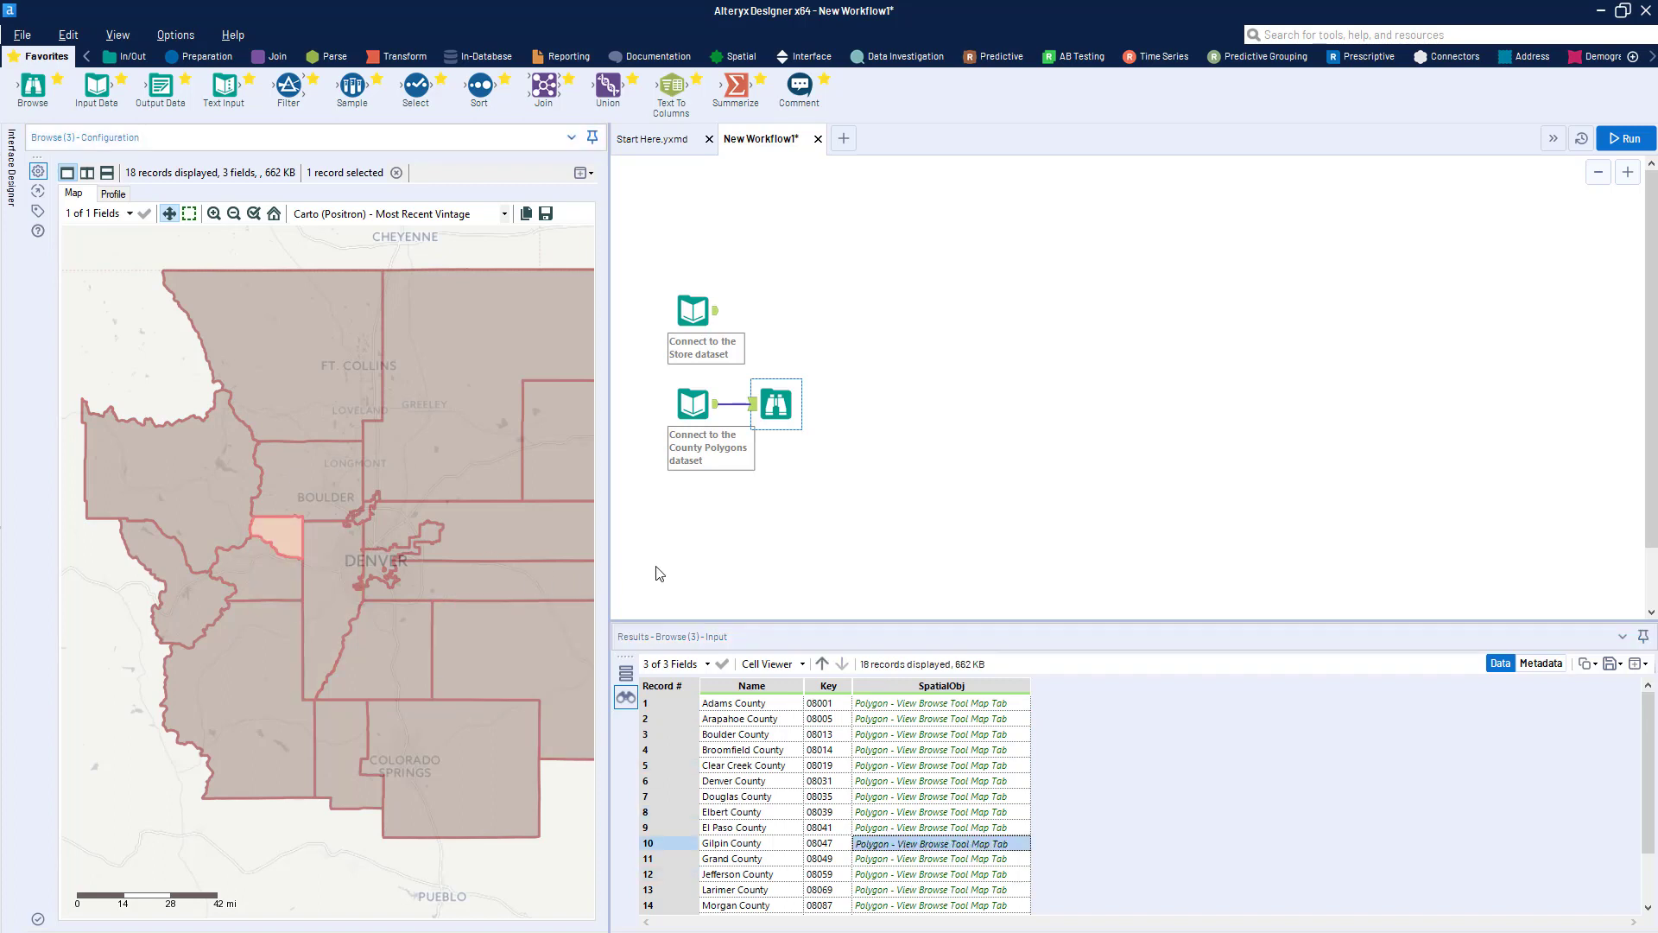
# Widen the map view and select Gilpin, Boulder and Broomfield County directly on the map to identify their records.
pyautogui.moveTo(610, 578); pyautogui.dragTo(642, 579)
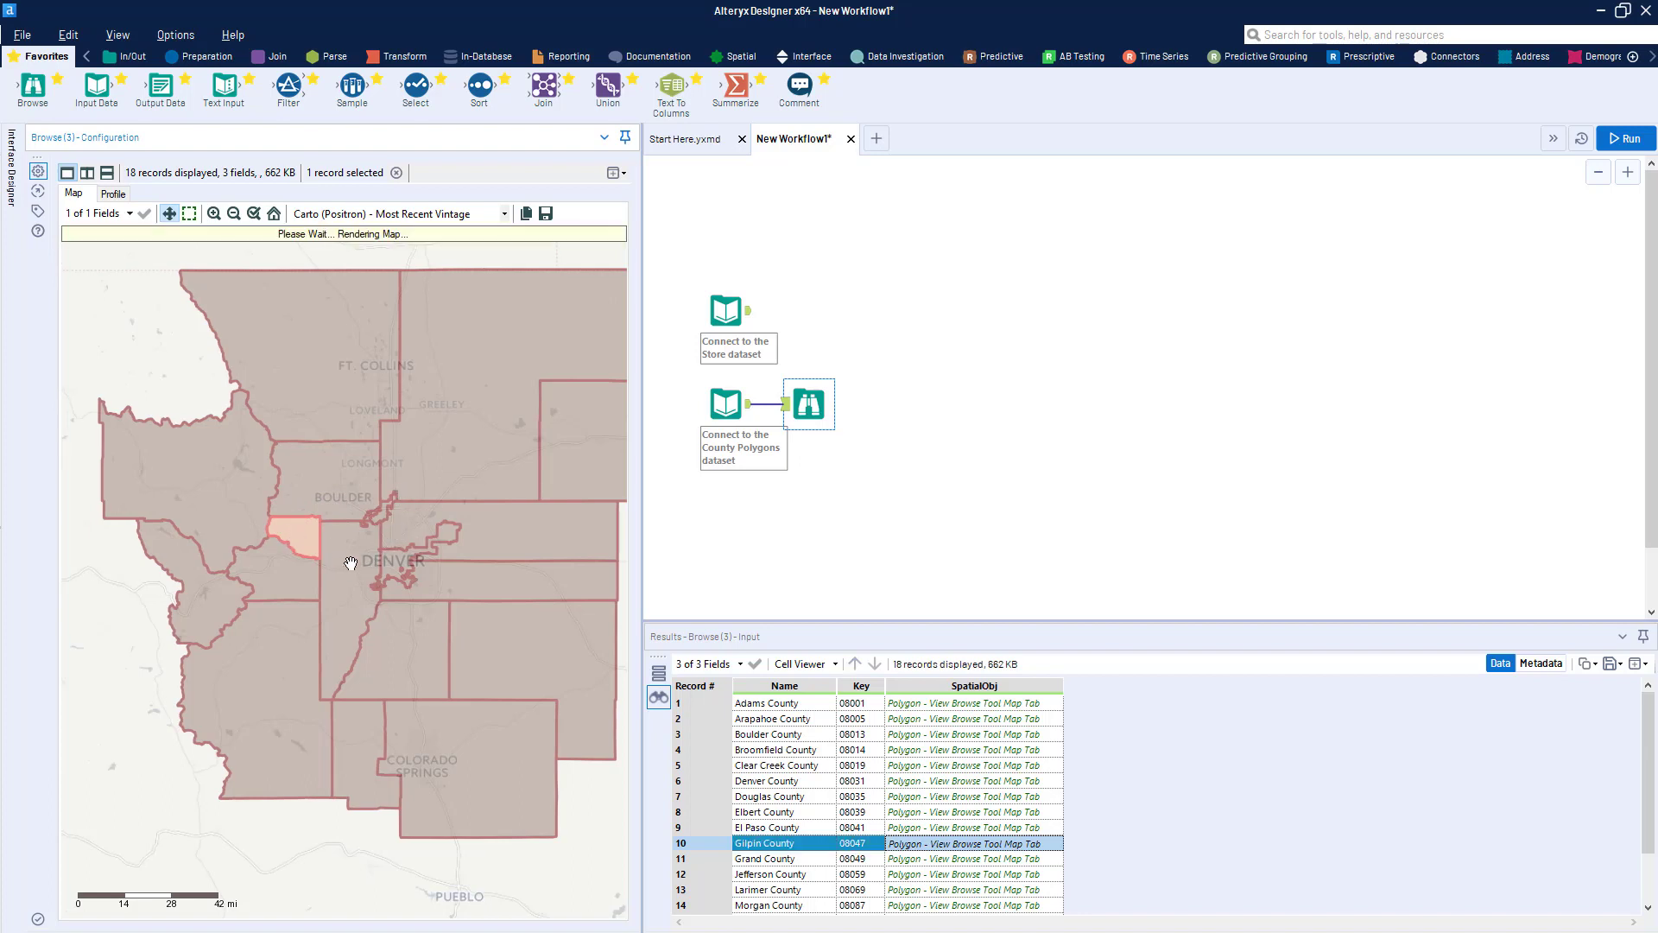
pyautogui.click(298, 535)
pyautogui.click(381, 520)
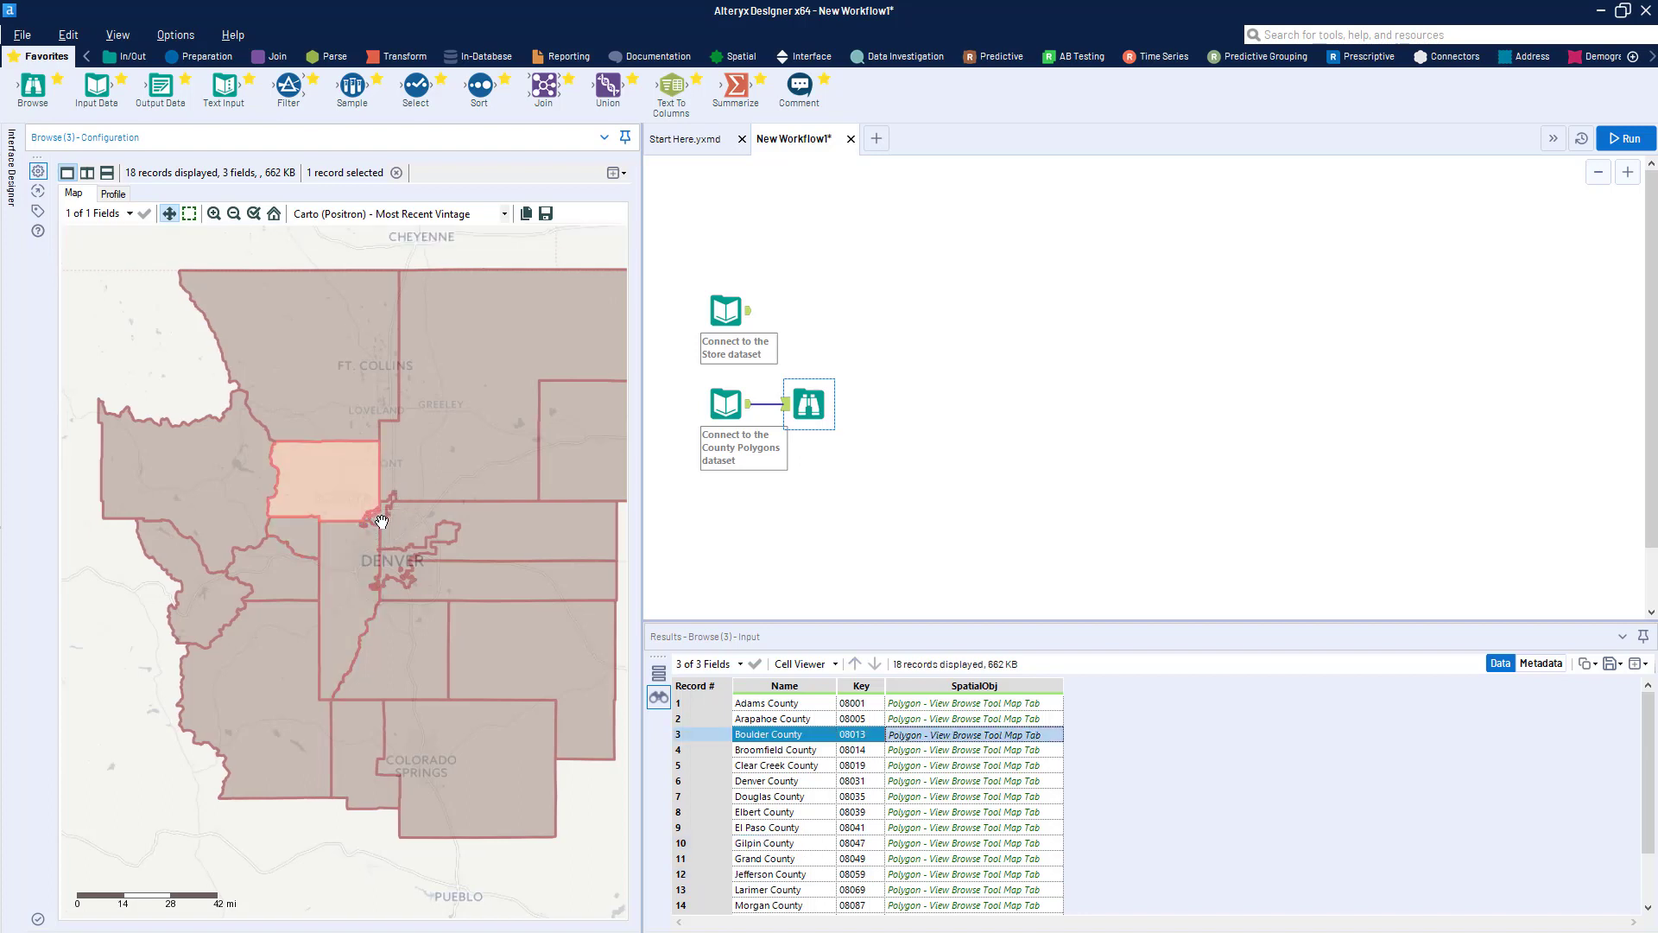
pyautogui.click(386, 522)
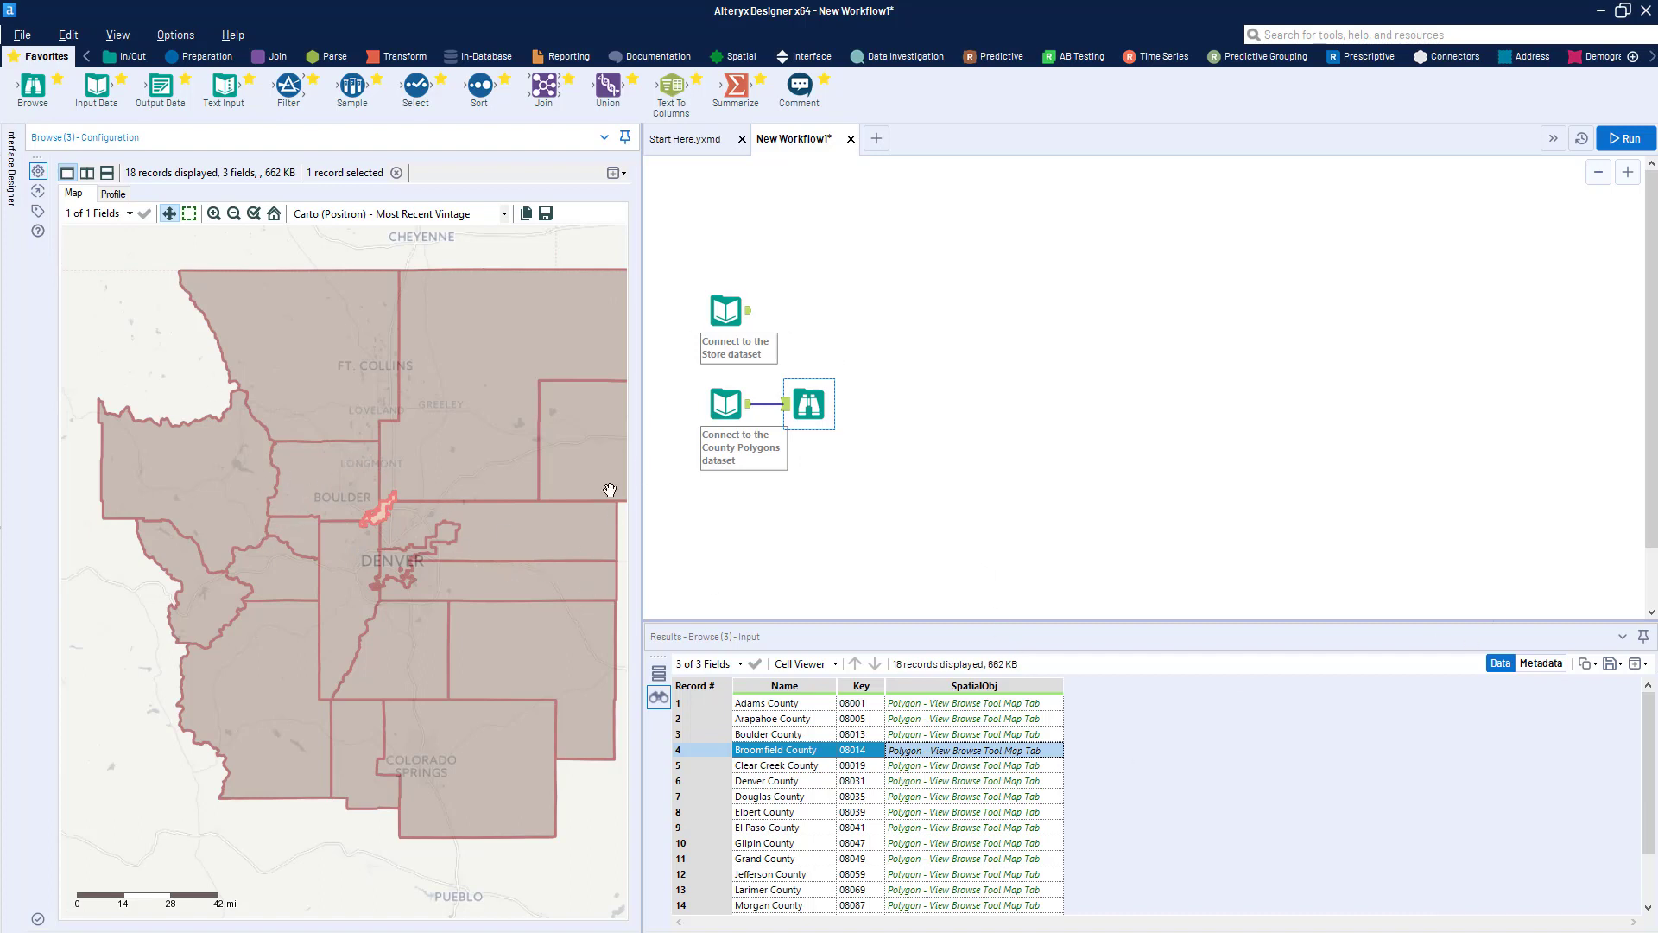
# Connect a Create Points tool to the Store input, using Lon as the X field and Lat as the Y field.
pyautogui.click(725, 311)
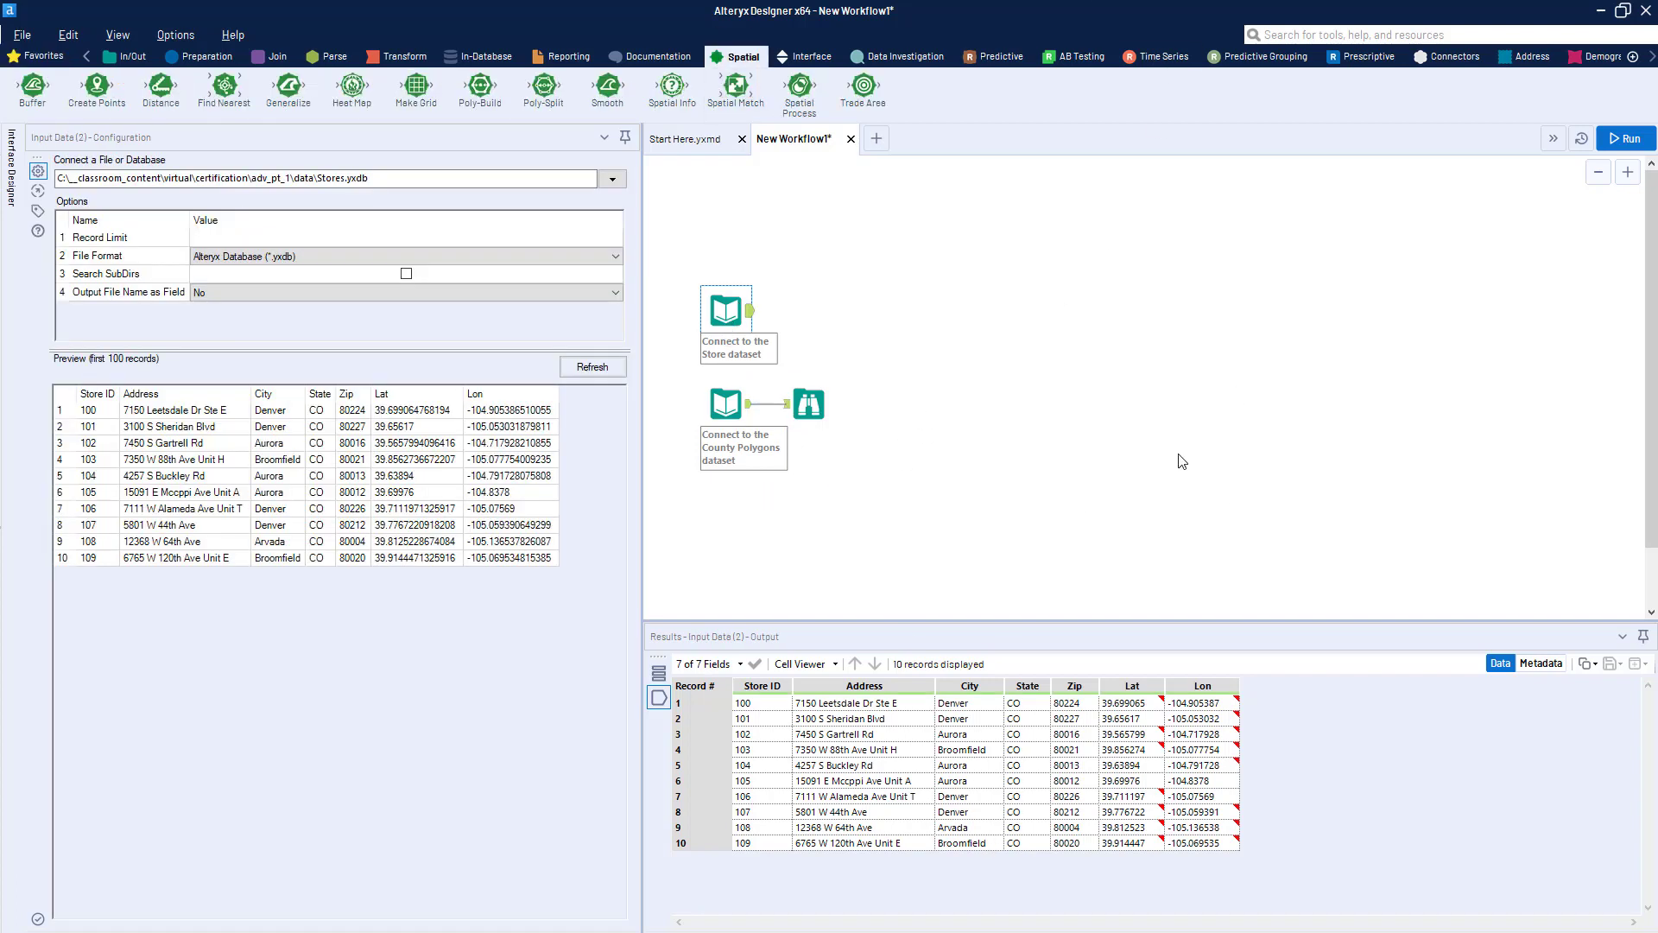
pyautogui.moveTo(1212, 816); pyautogui.dragTo(1122, 703)
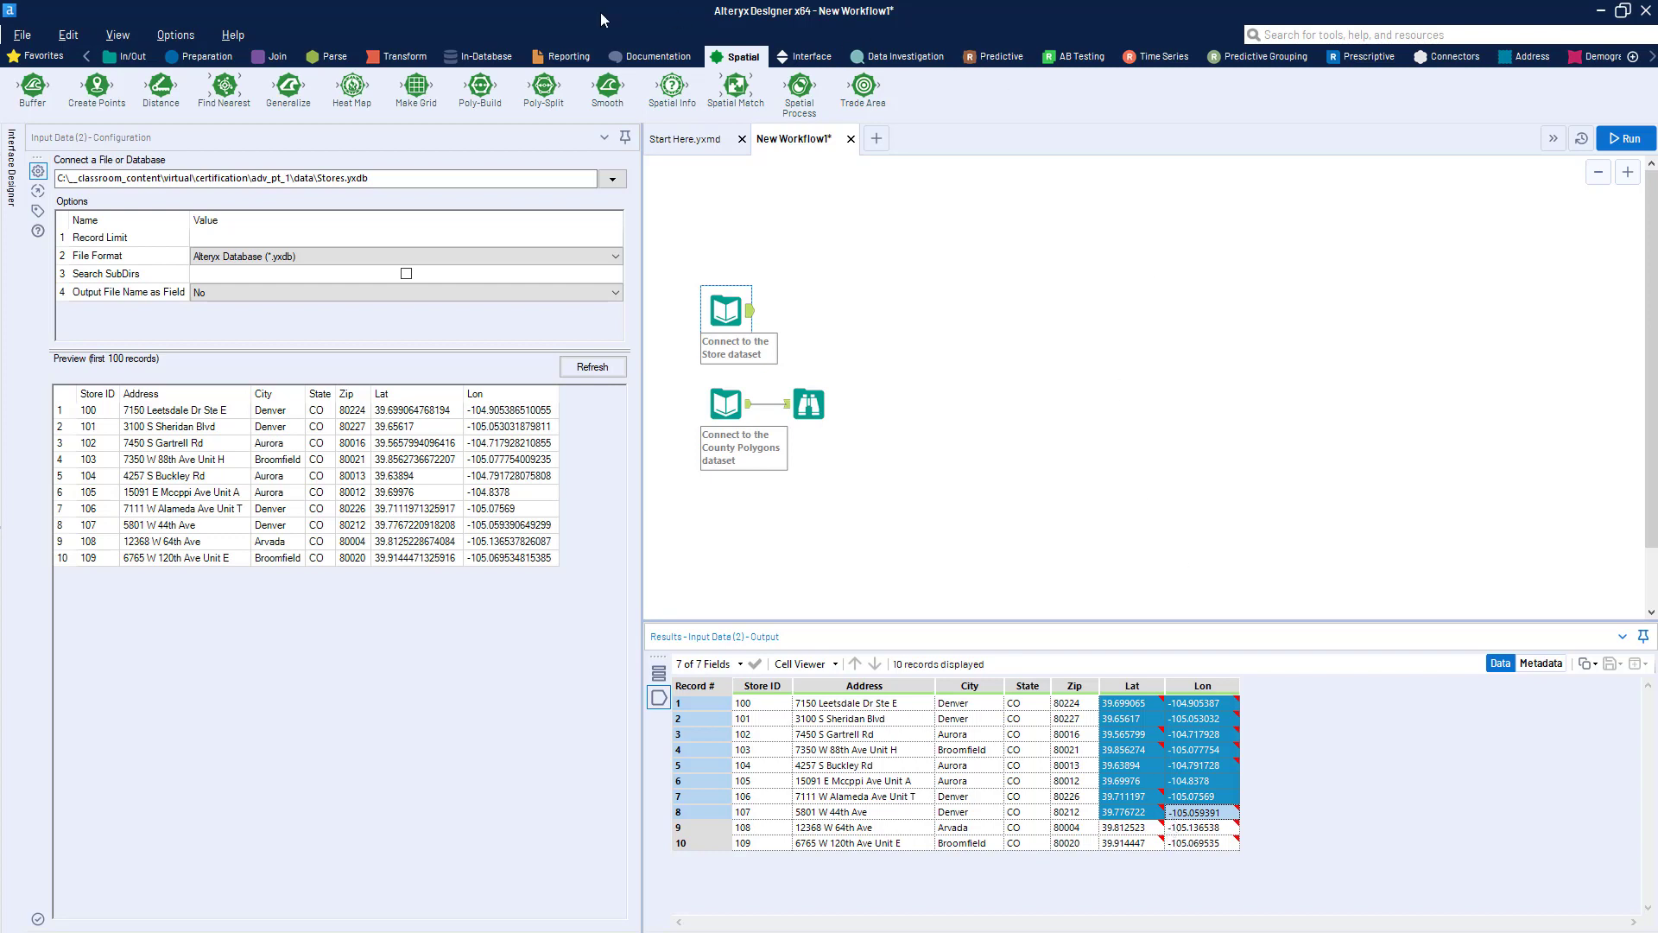
pyautogui.moveTo(97, 85); pyautogui.dragTo(809, 310)
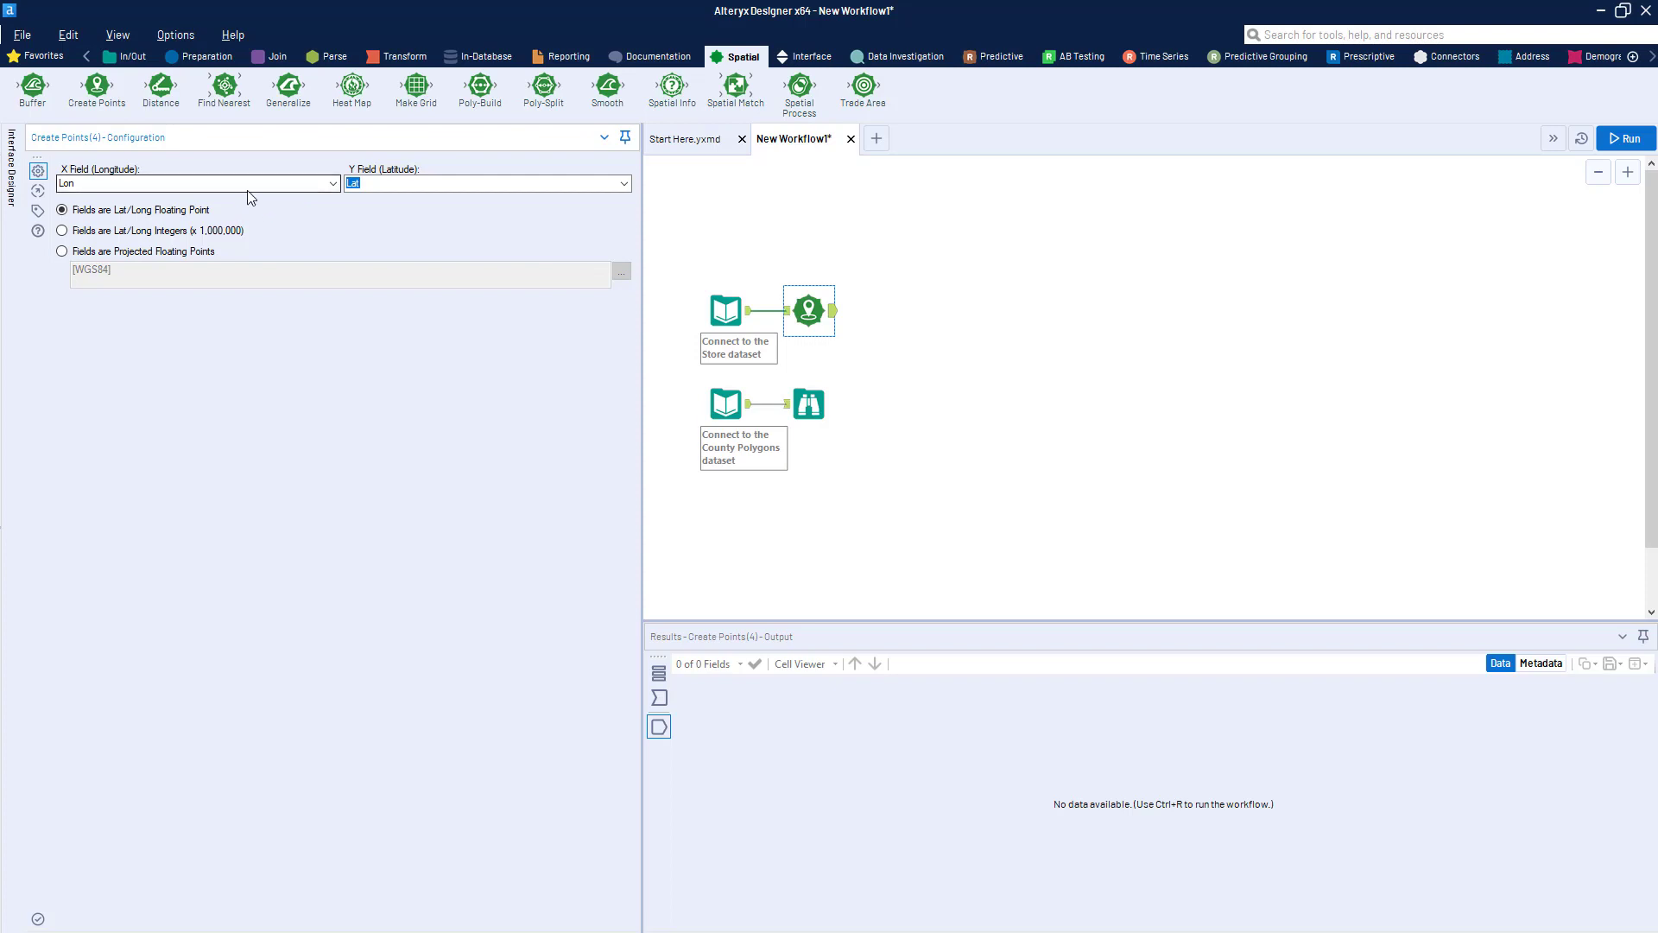
pyautogui.click(161, 187)
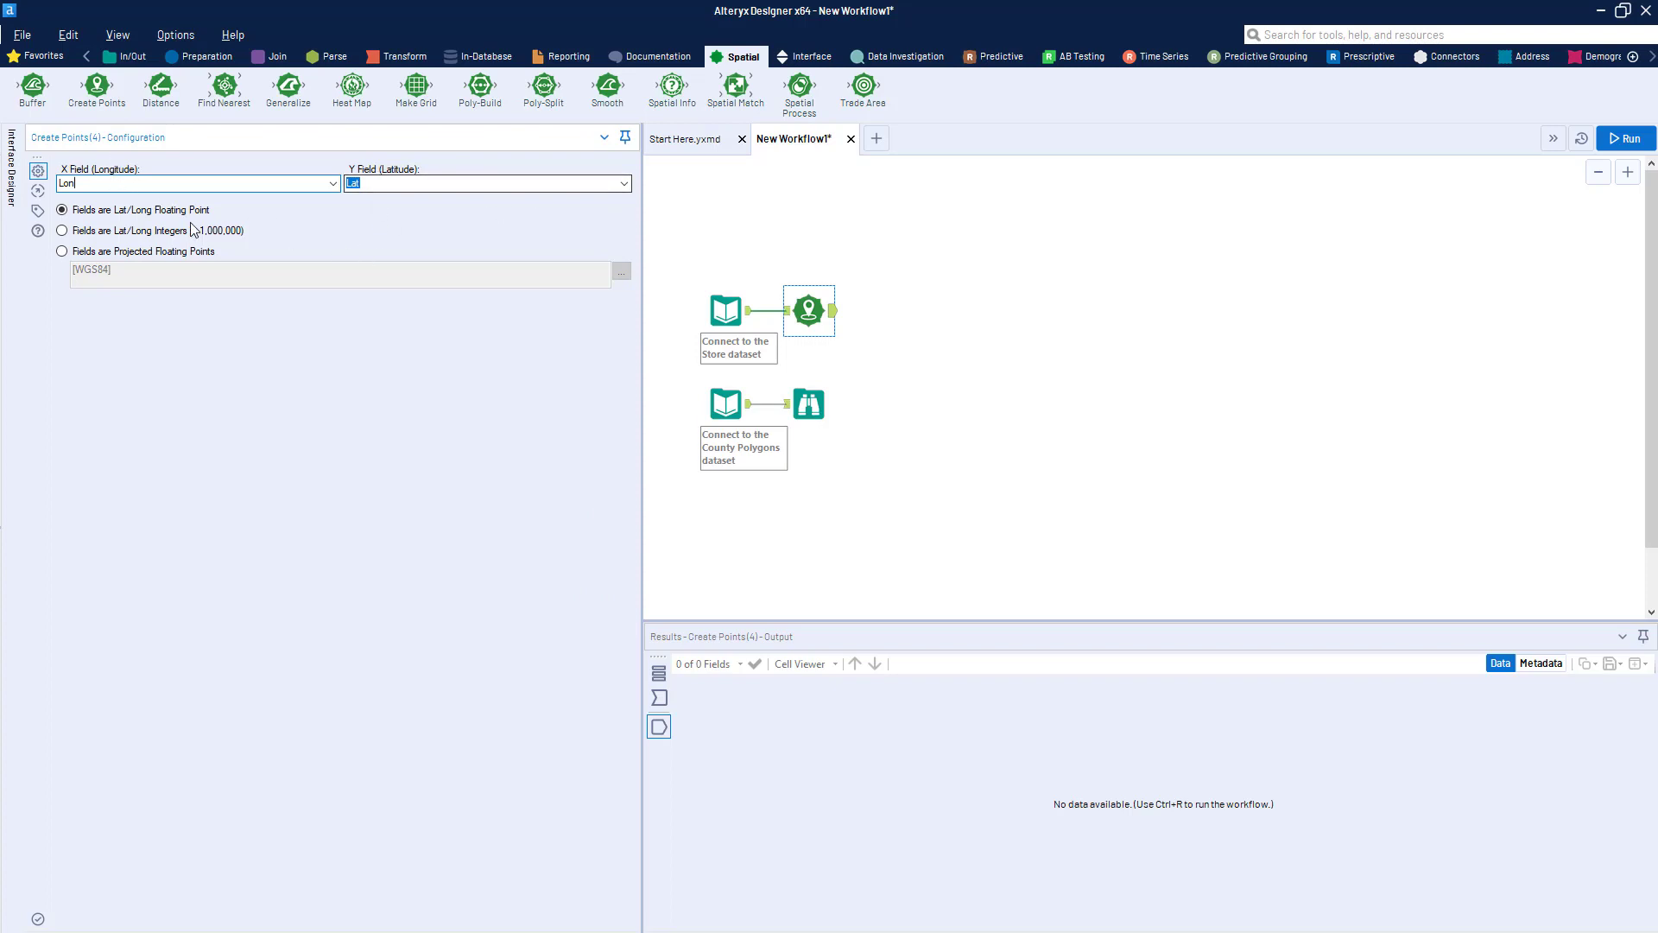
pyautogui.click(333, 185)
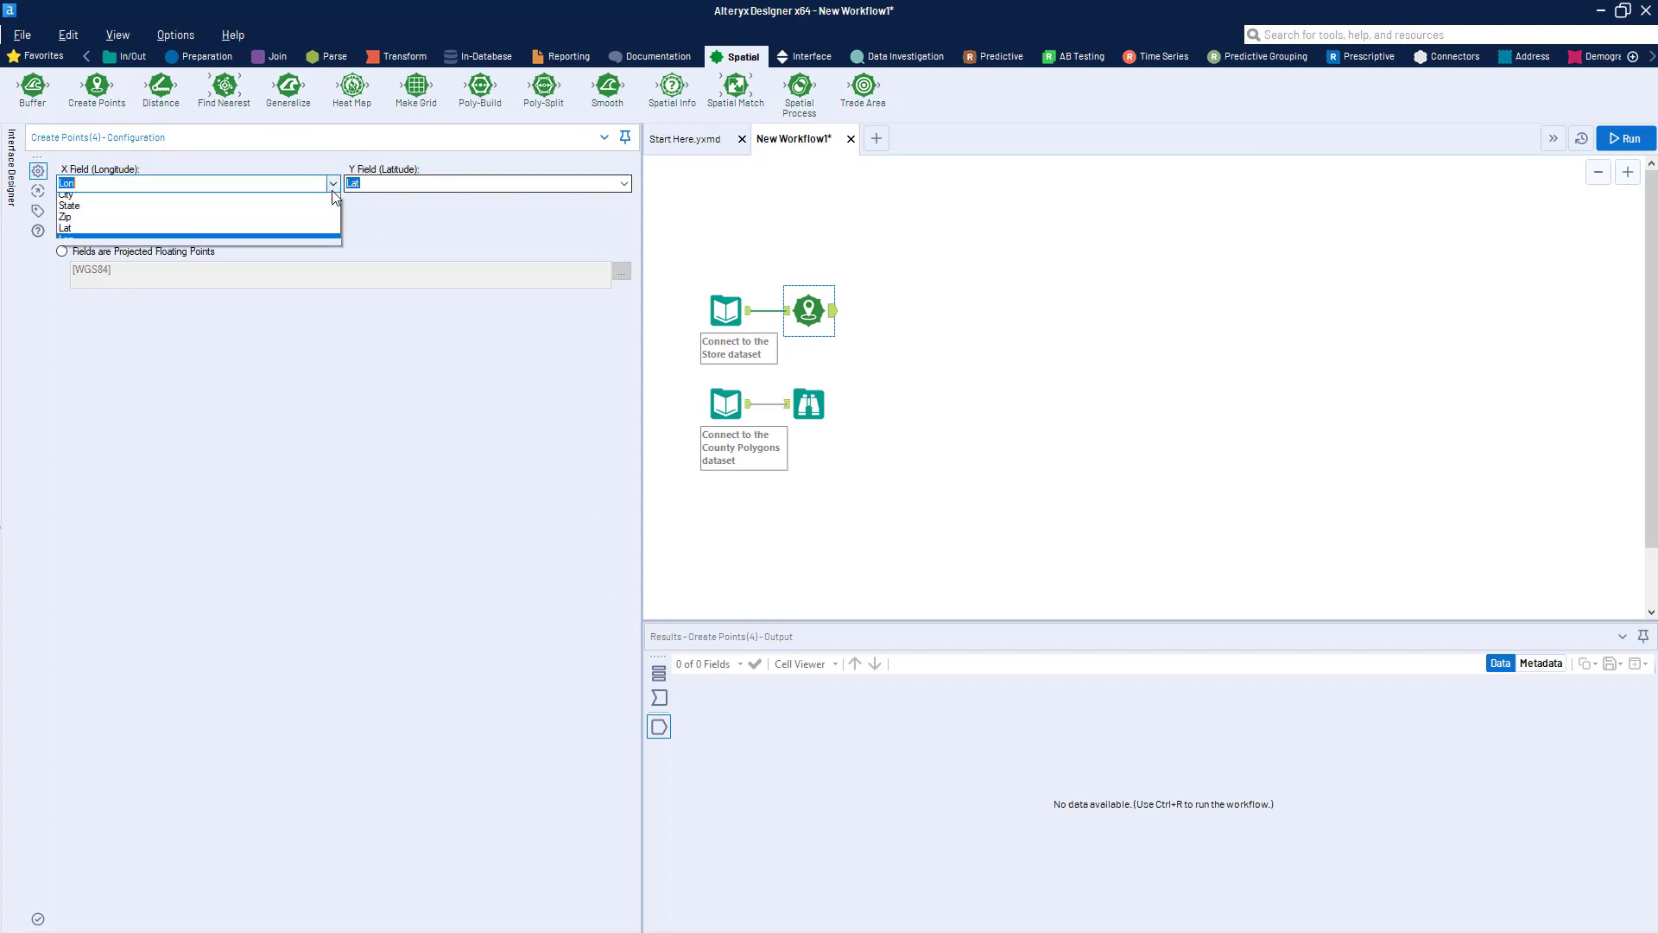
pyautogui.click(192, 389)
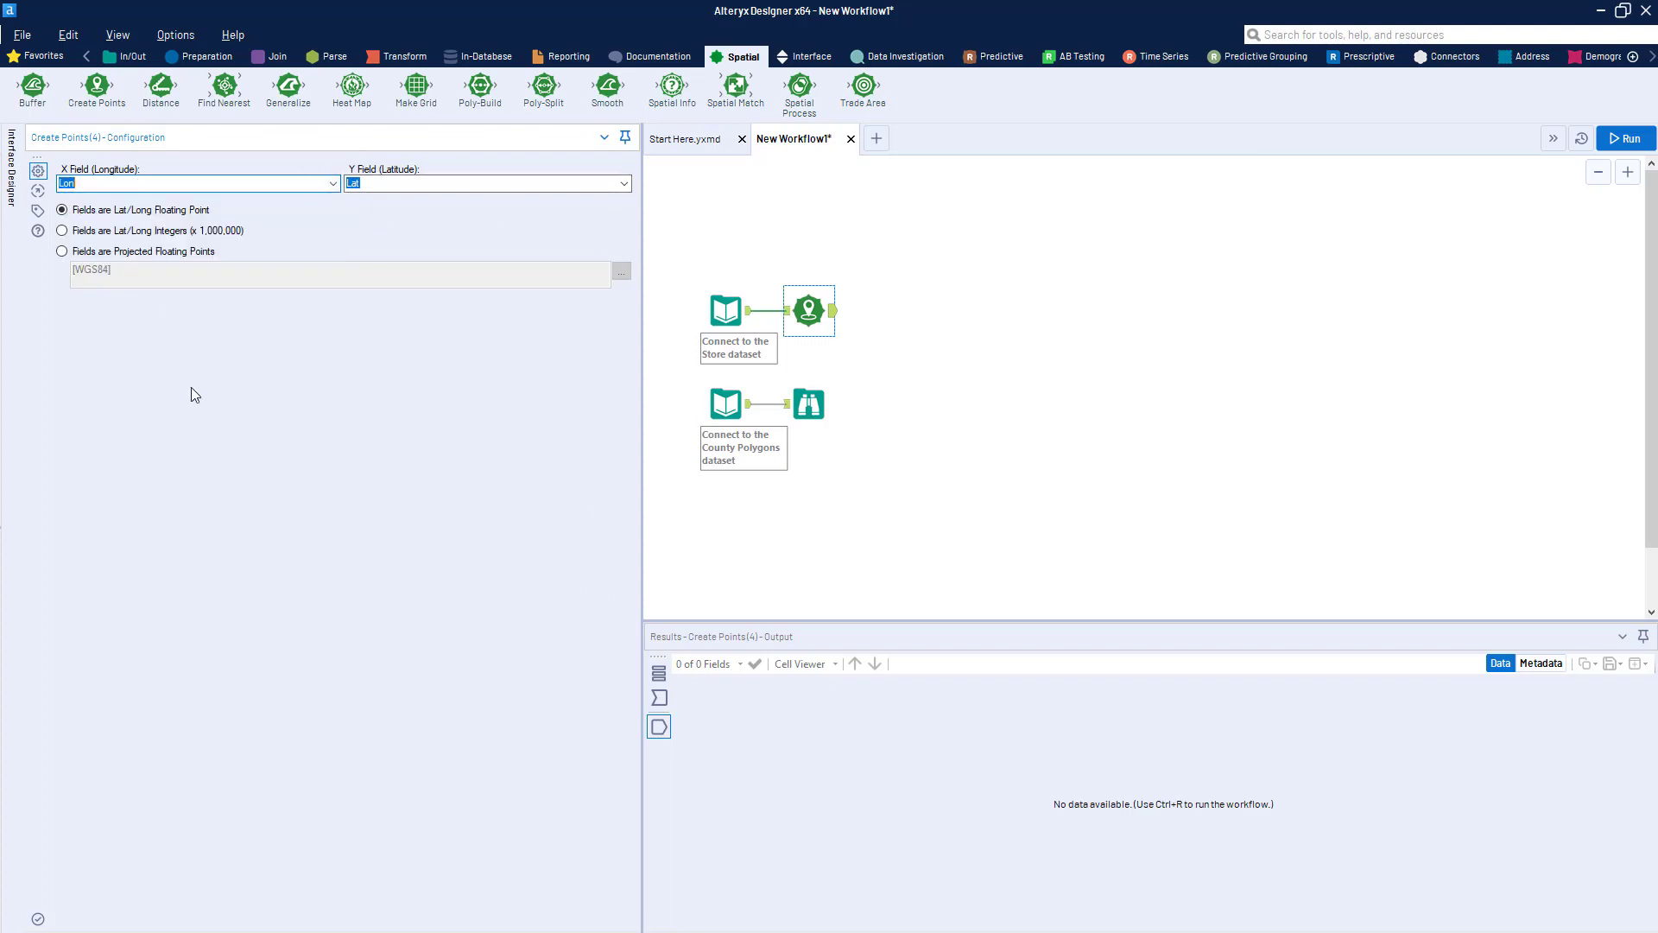
# Run the workflow with a Browse tool on the Create Points output and map its points over Carto (Positron) - Most Recent Vintage.
pyautogui.click(809, 326)
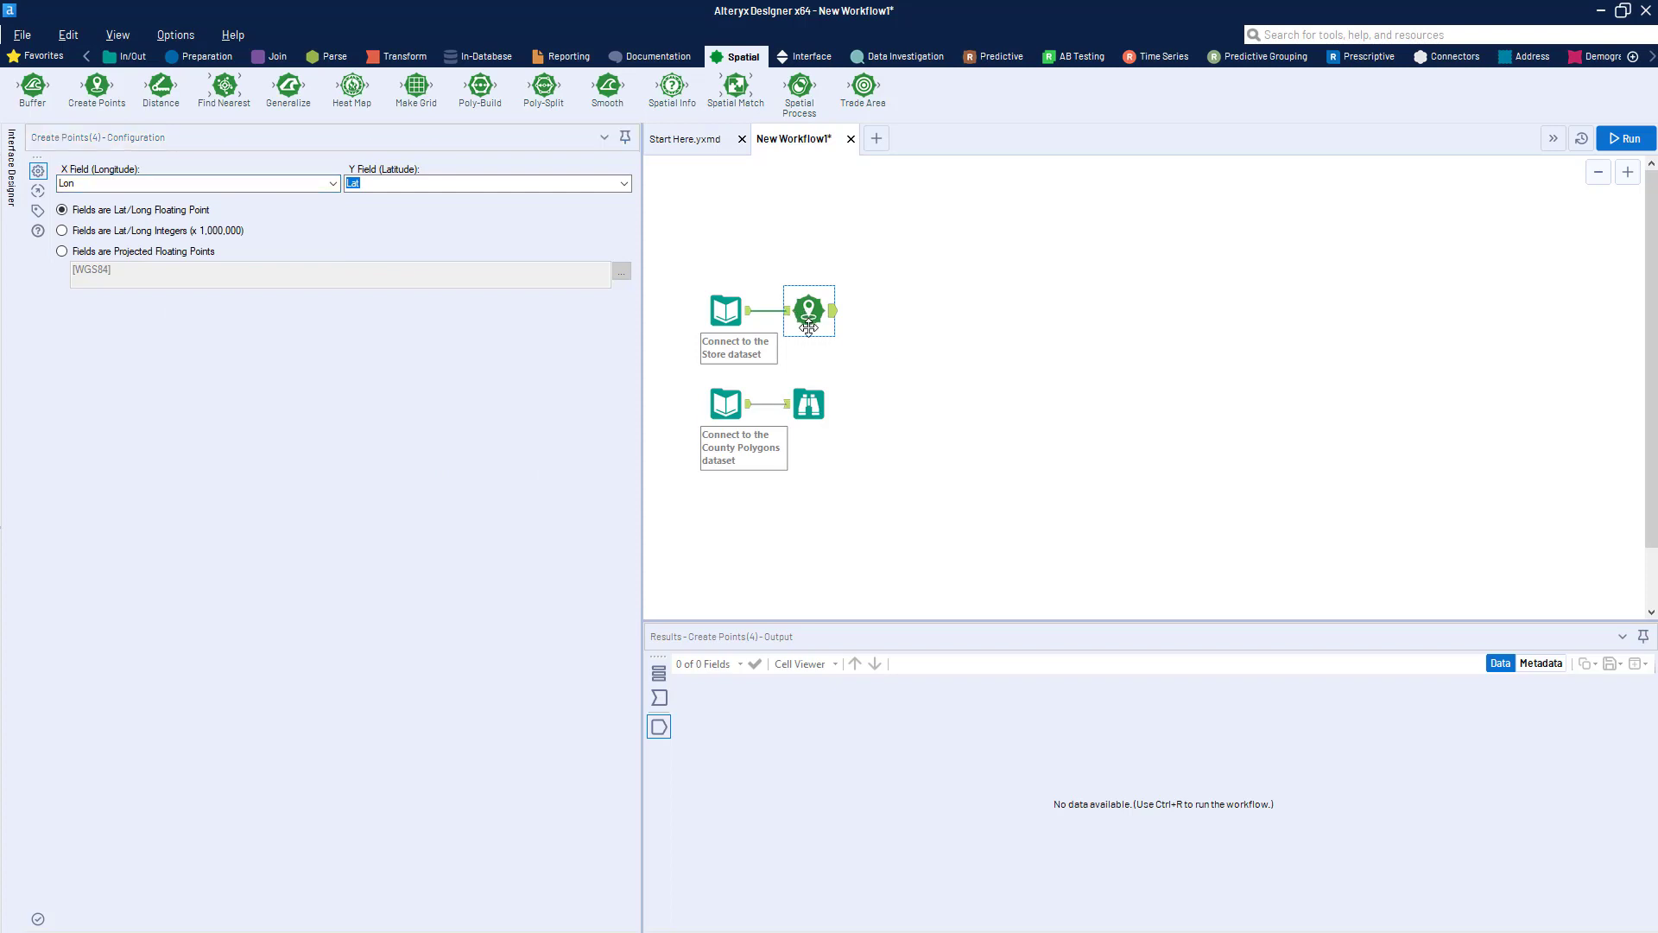
pyautogui.hotkey('ctrl', 'shift', 'b')
pyautogui.hotkey('ctrl', 'r')
pyautogui.click(891, 313)
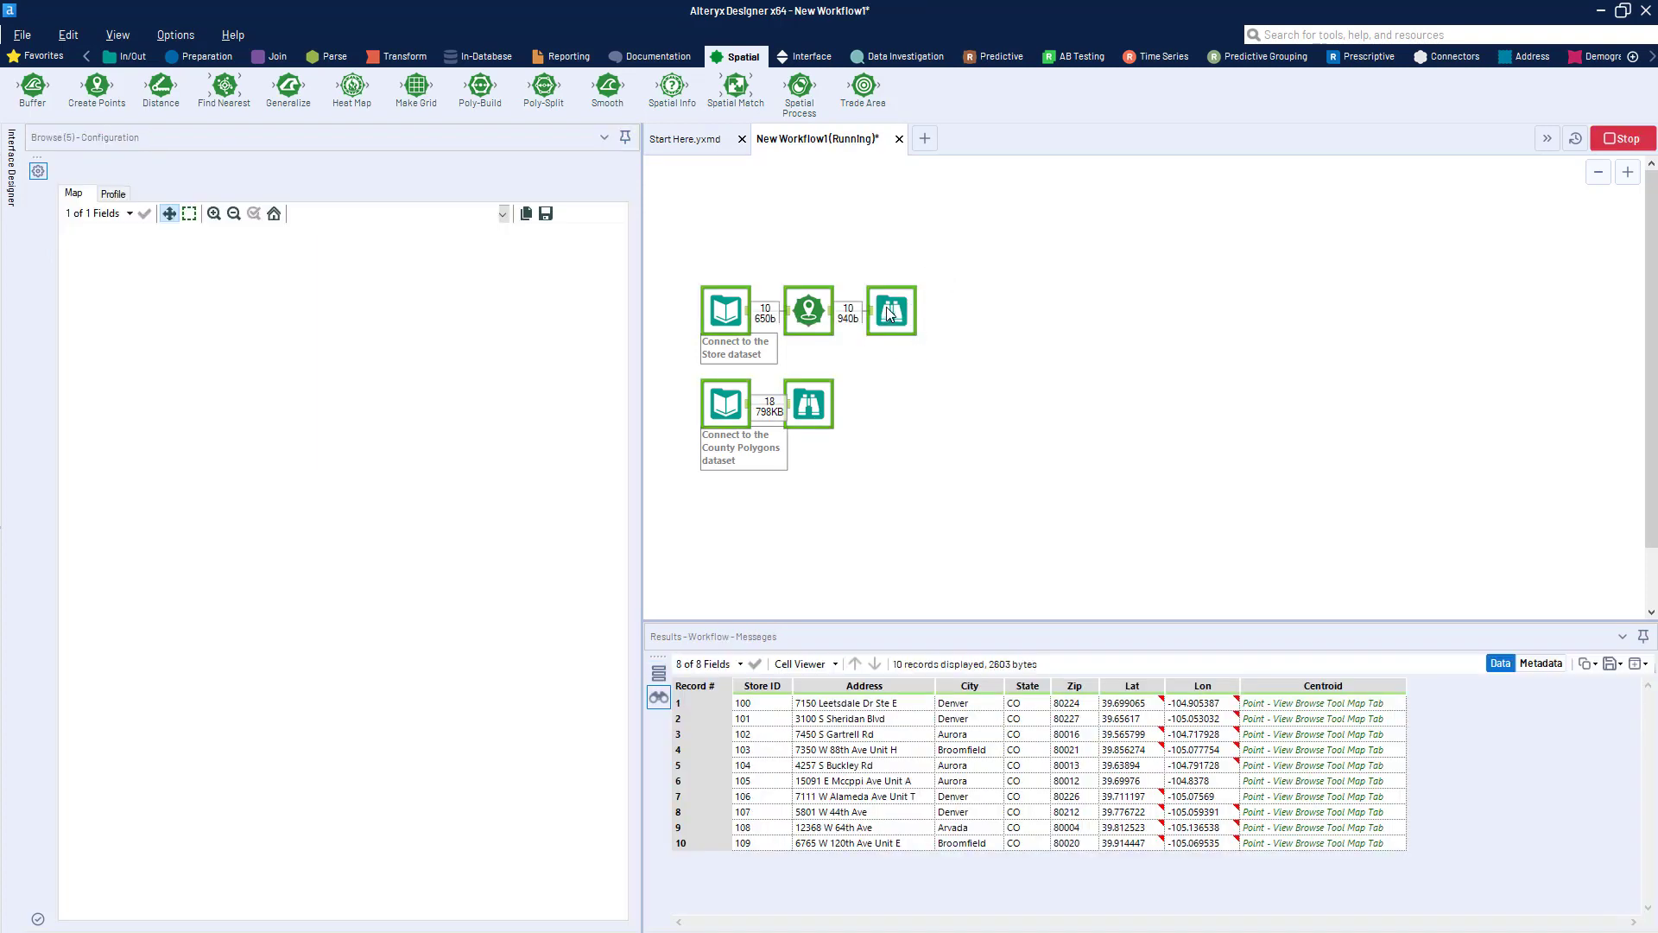
pyautogui.click(424, 213)
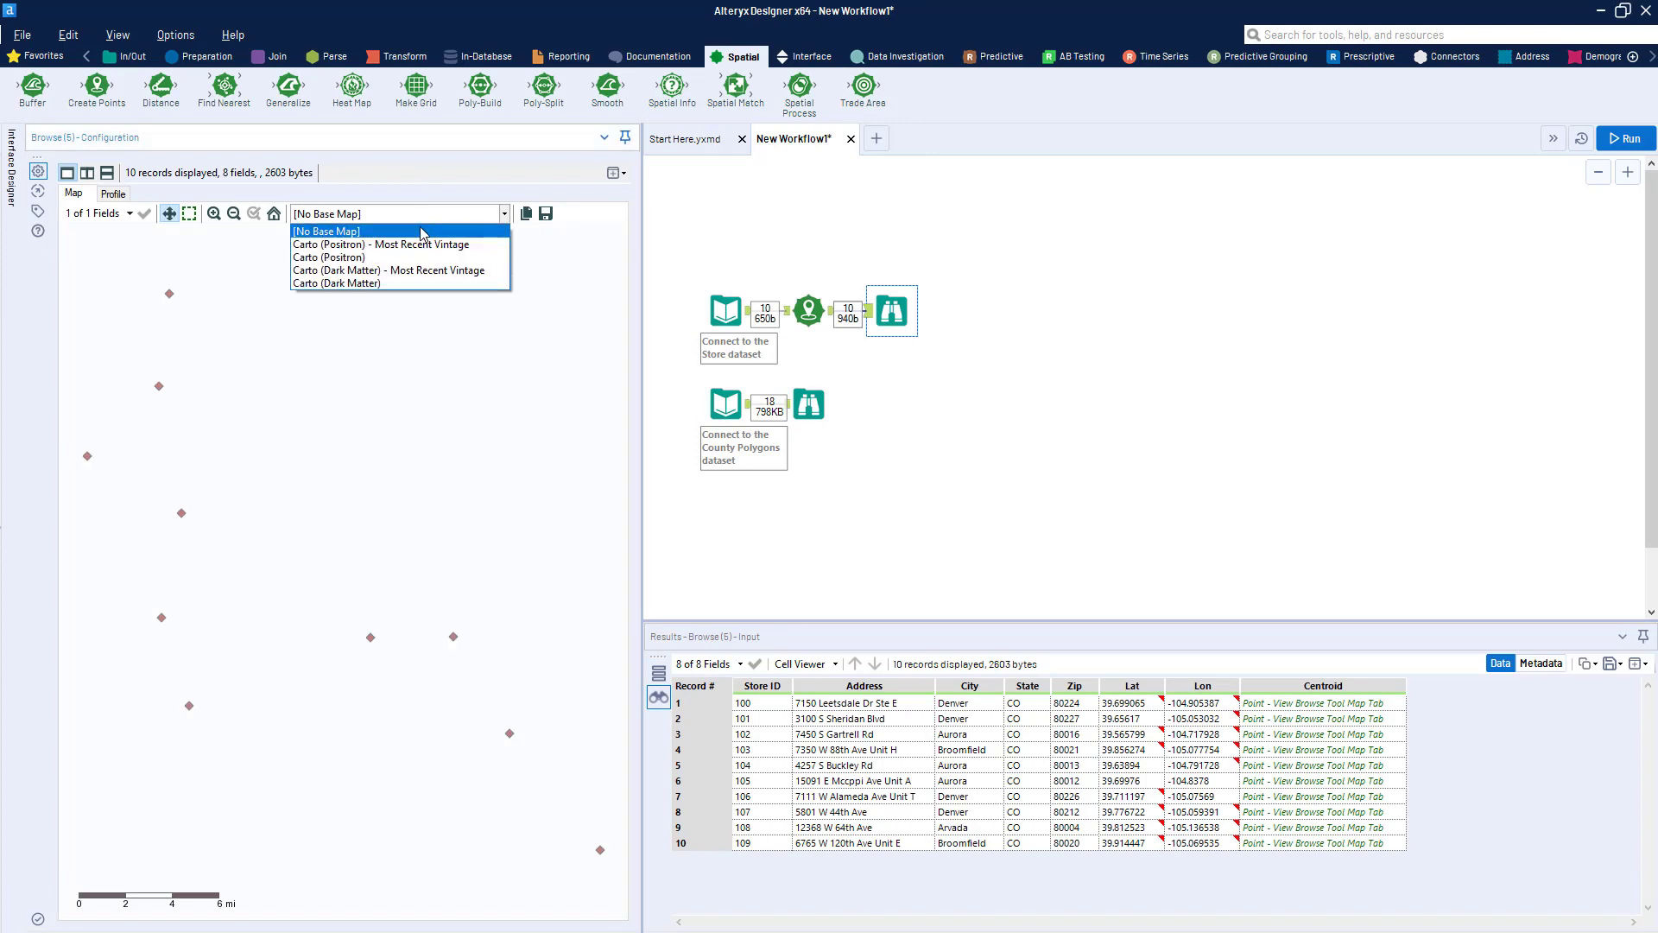
pyautogui.click(423, 245)
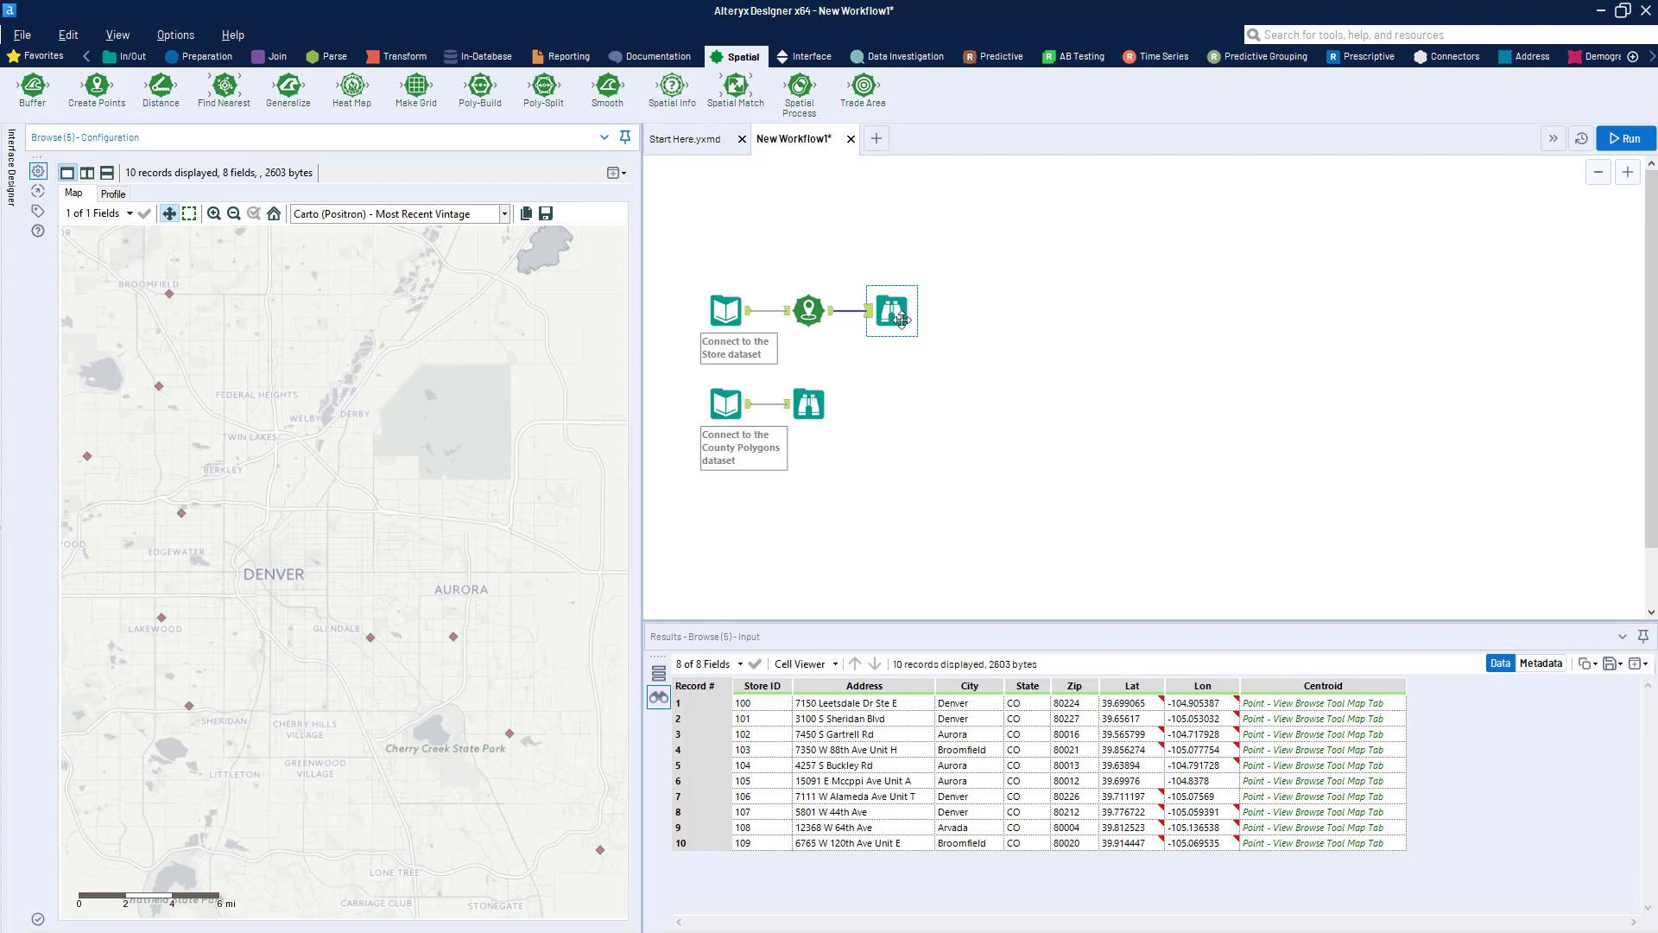
pyautogui.moveTo(898, 315); pyautogui.dragTo(898, 274)
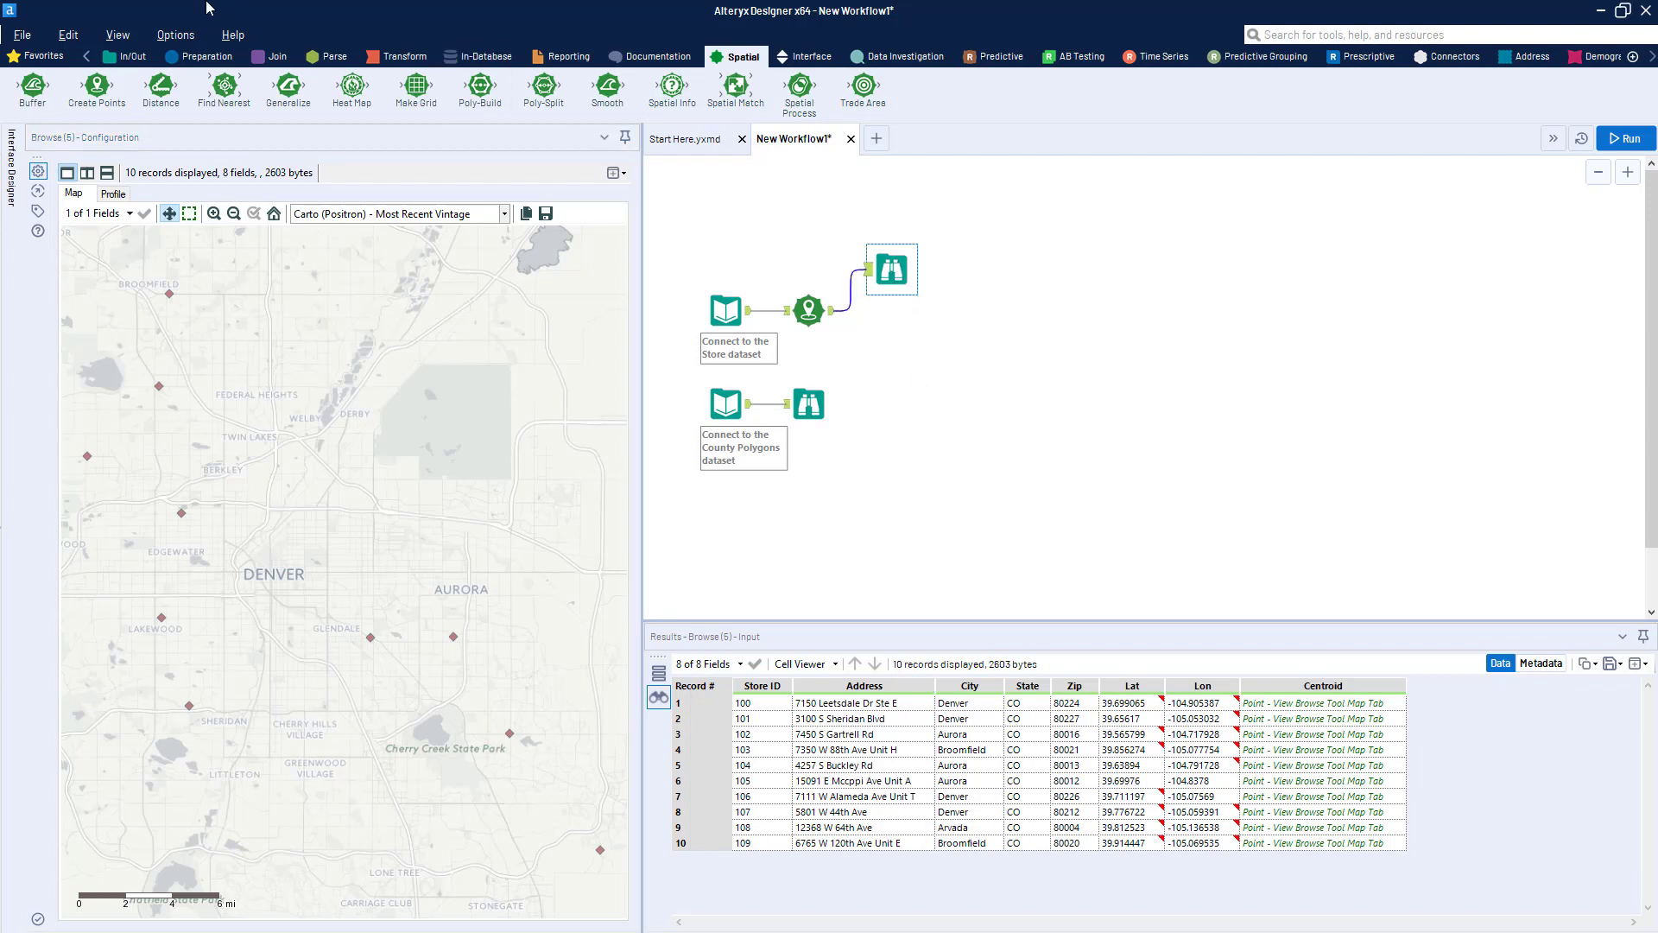
# Set the default Reference Base Map in the user settings' dataset defaults to Carto (Positron) - Most Recent Vintage.
pyautogui.click(176, 34)
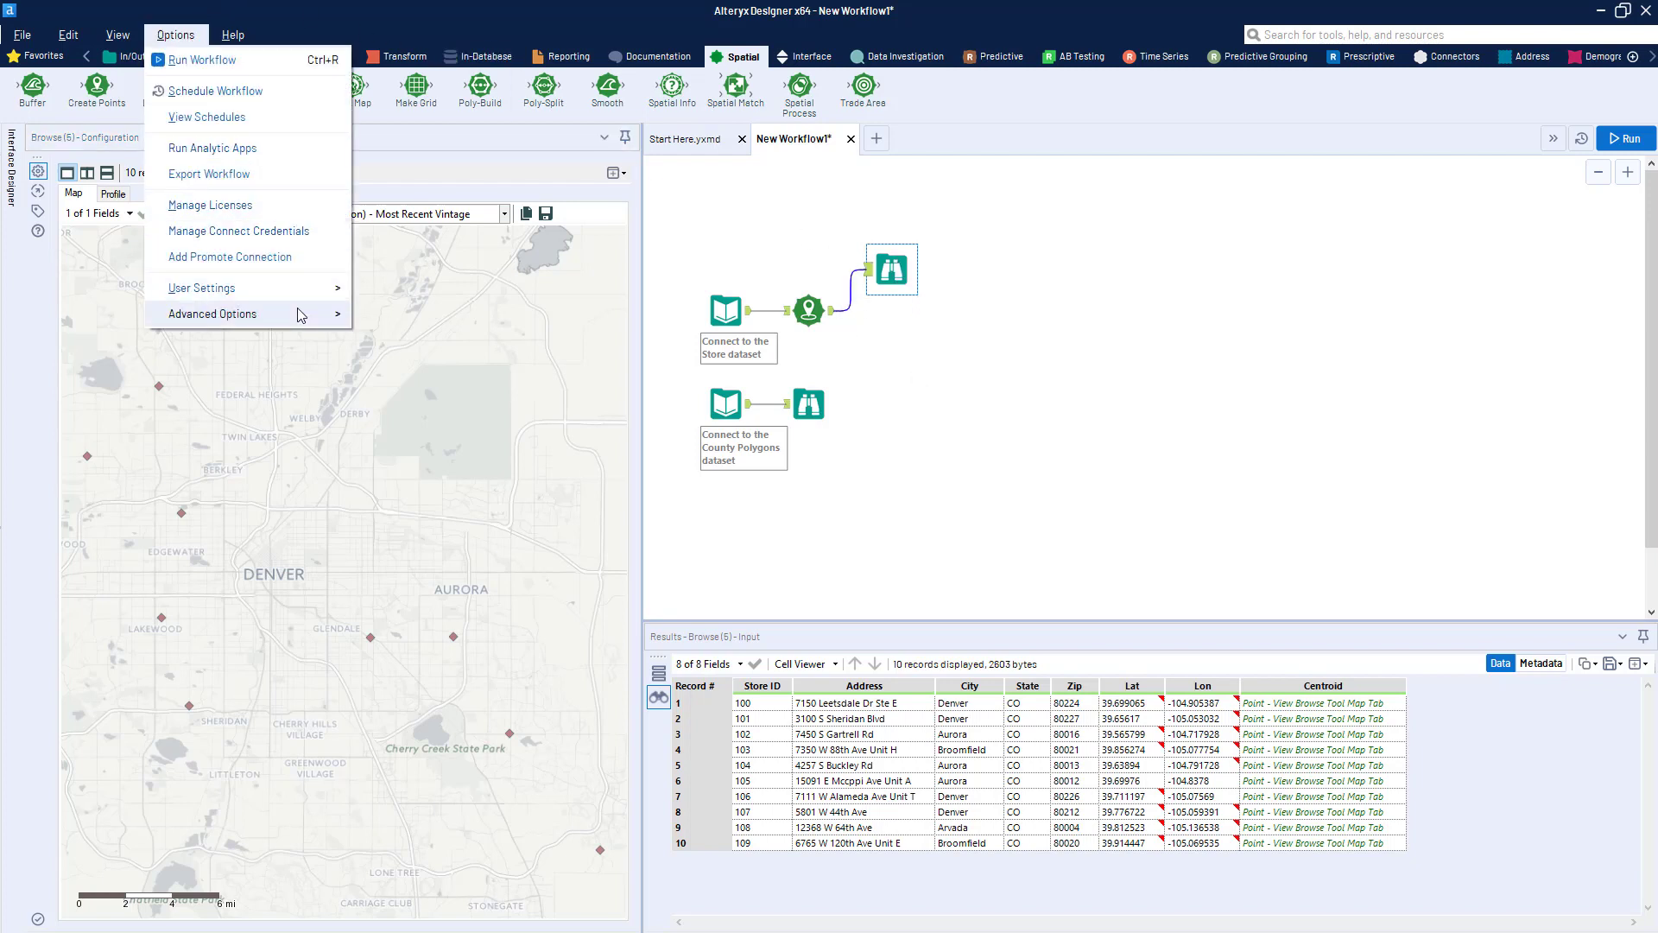
pyautogui.moveTo(302, 294)
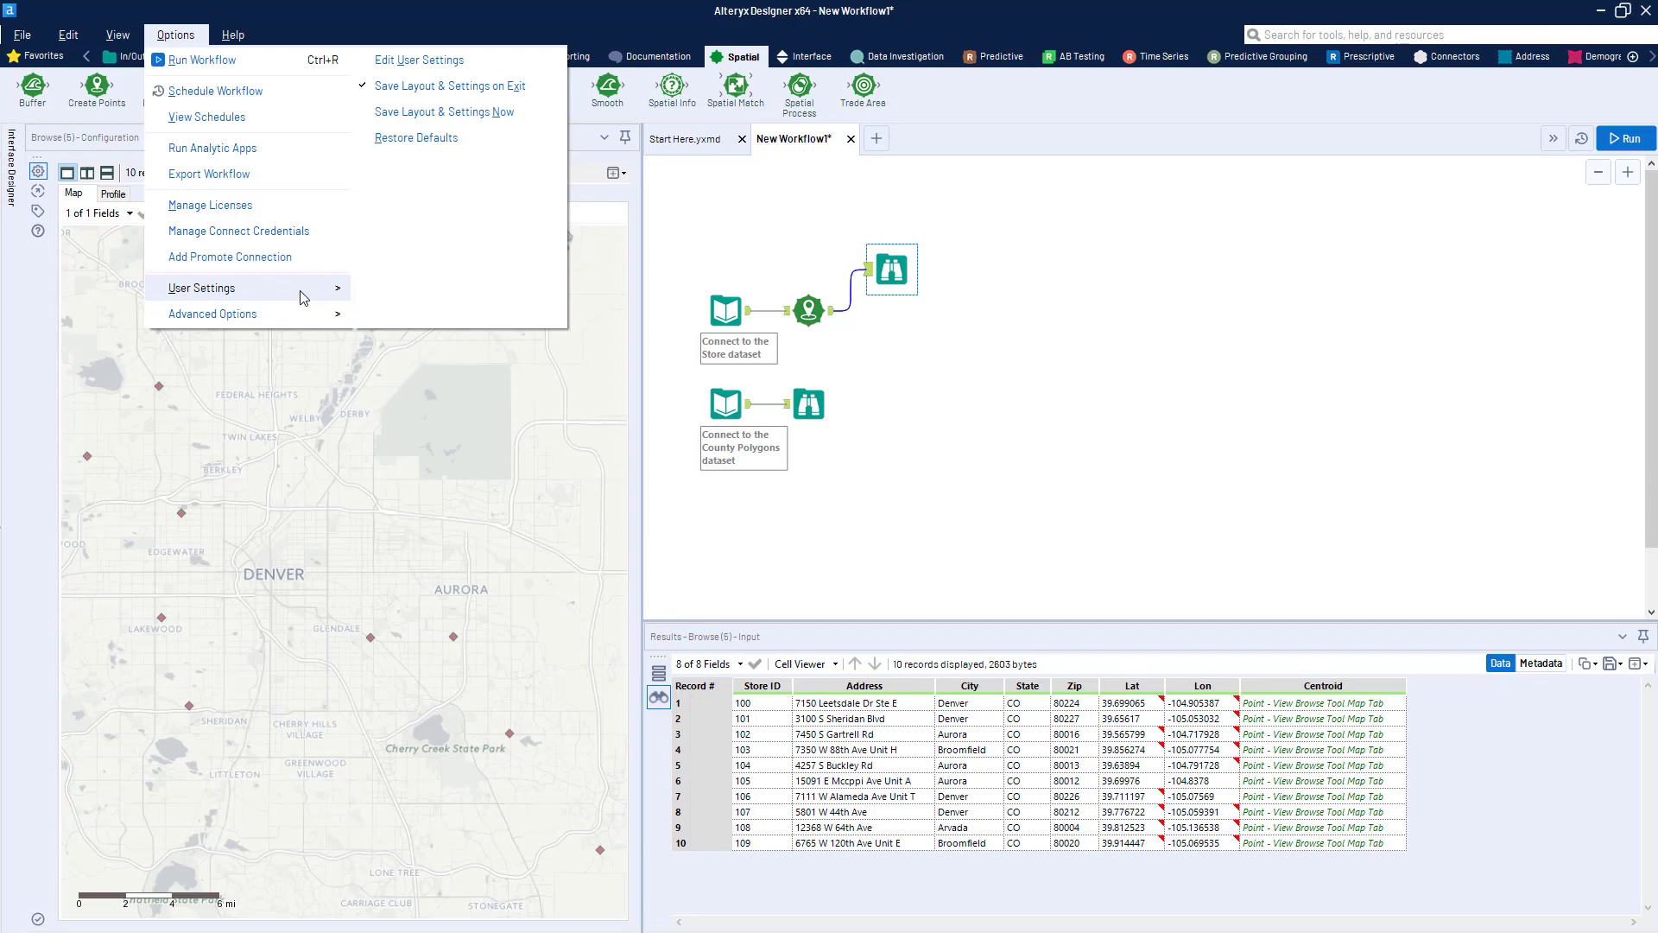
pyautogui.click(489, 69)
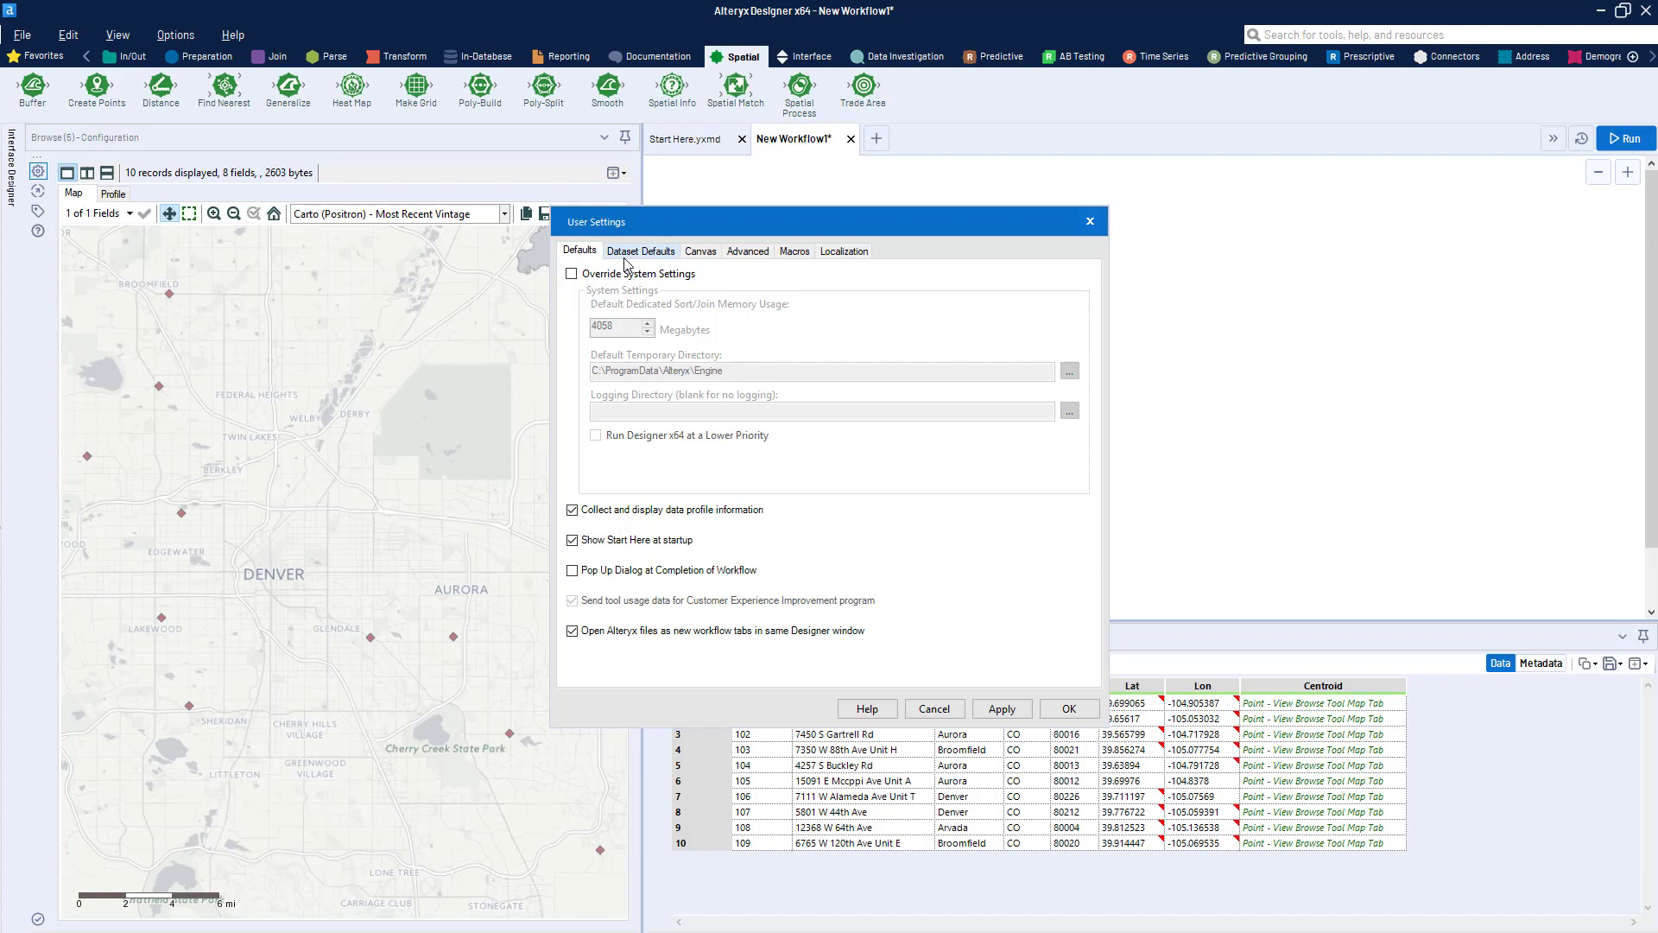
pyautogui.moveTo(695, 235); pyautogui.dragTo(815, 182)
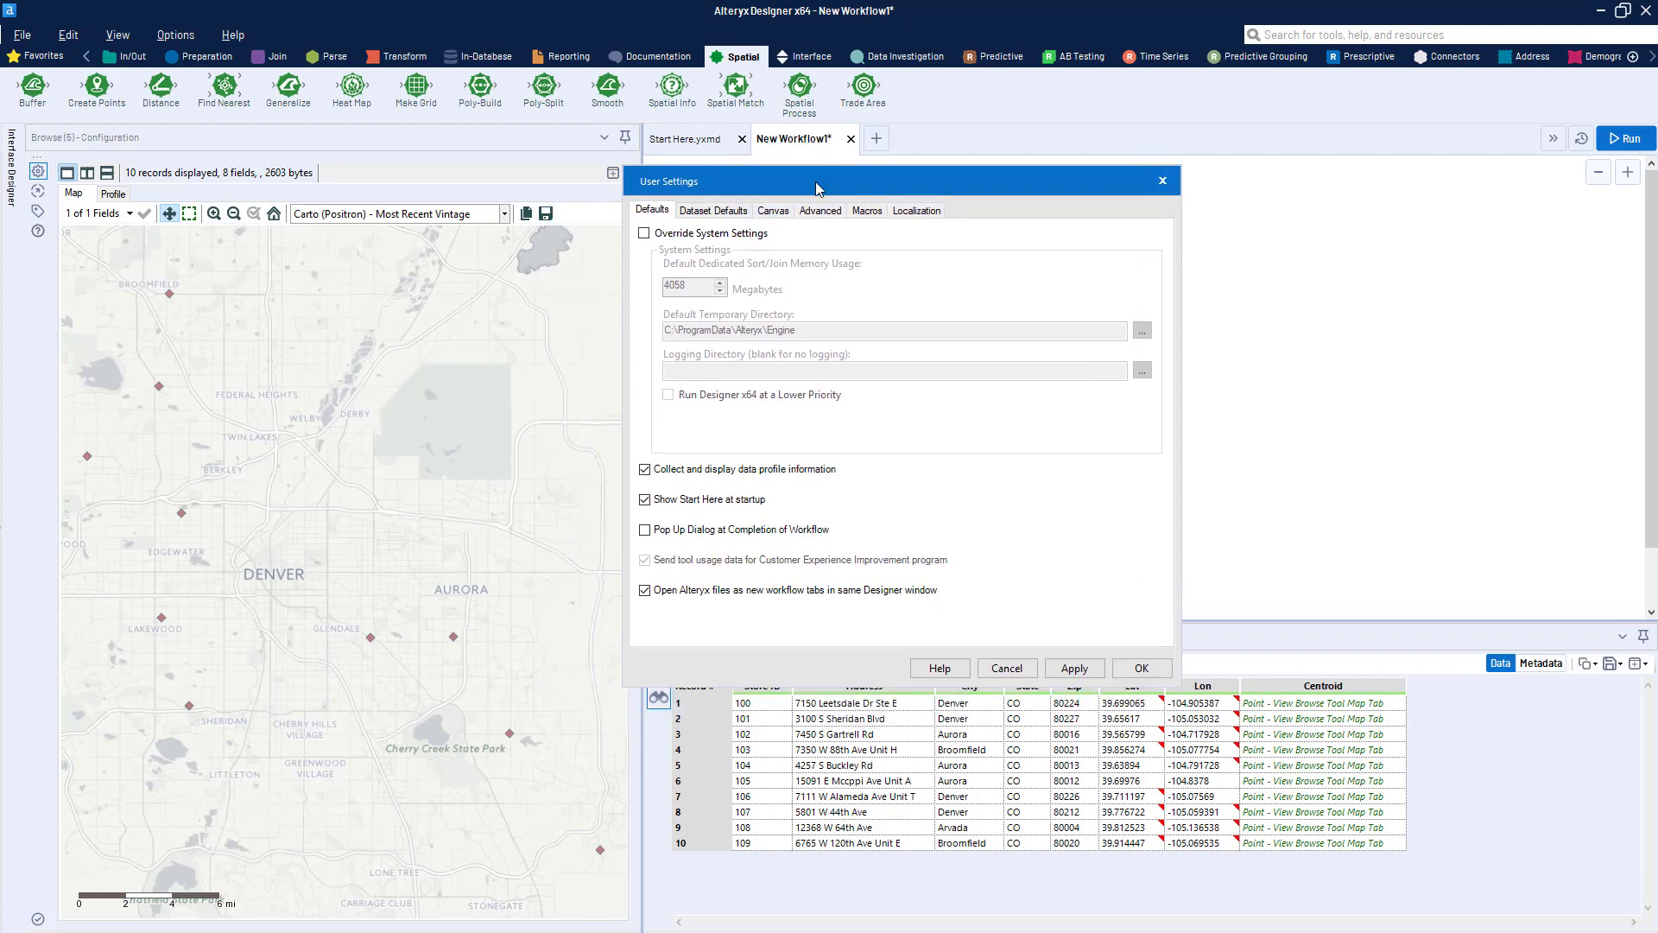
pyautogui.click(714, 210)
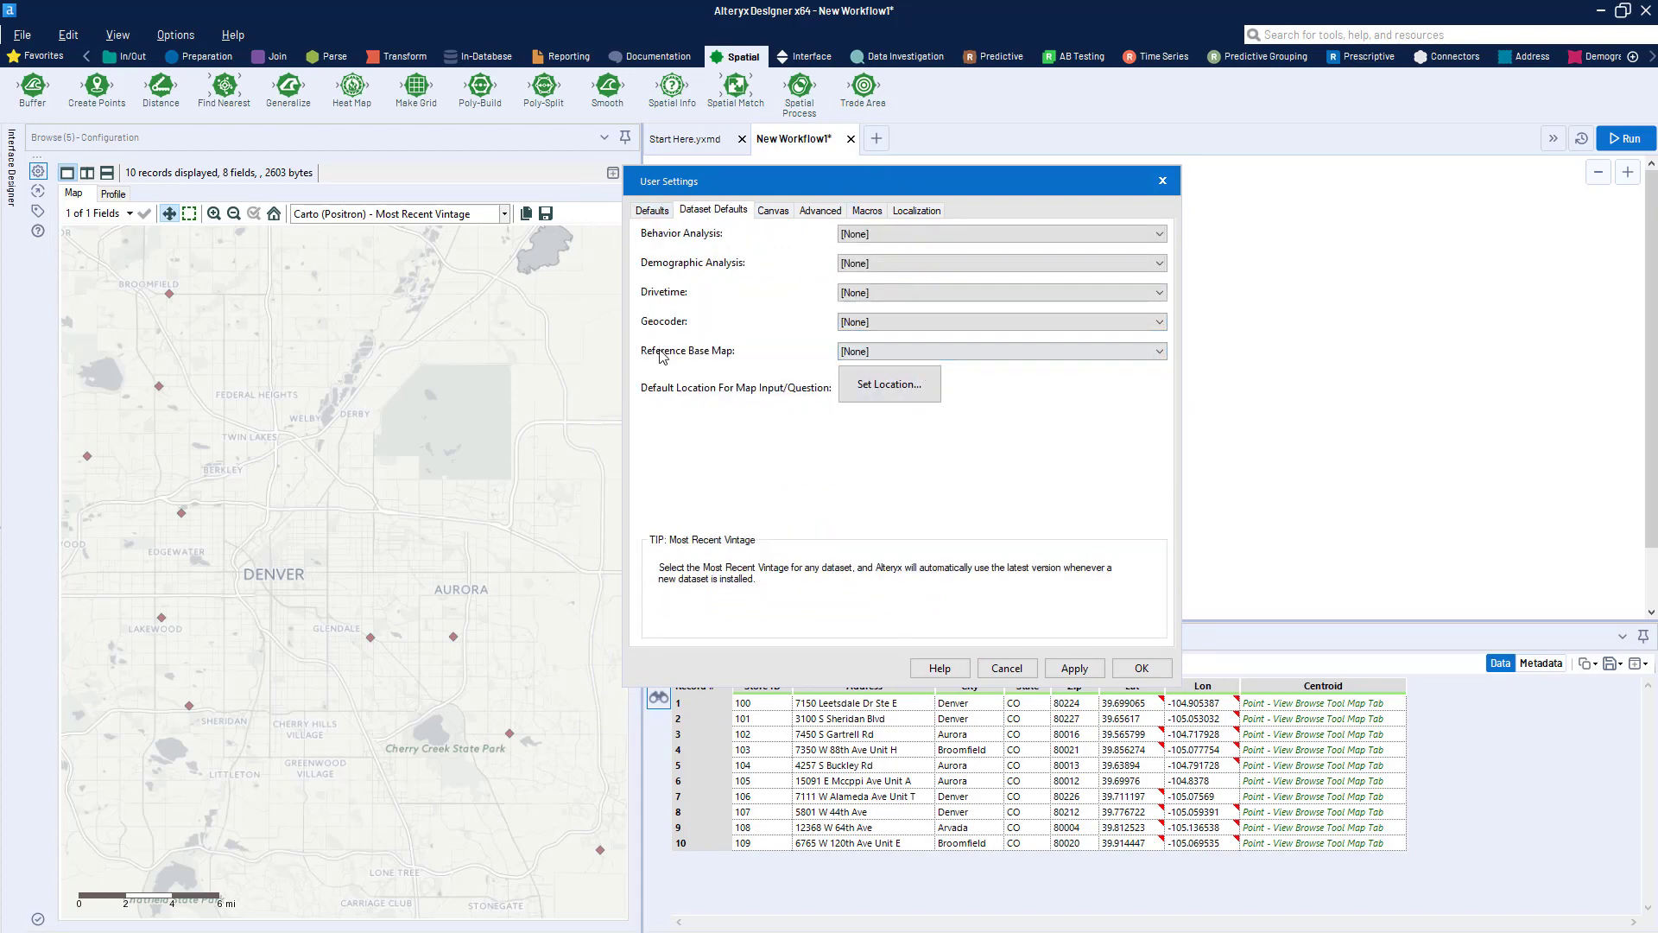
pyautogui.click(895, 352)
pyautogui.click(915, 379)
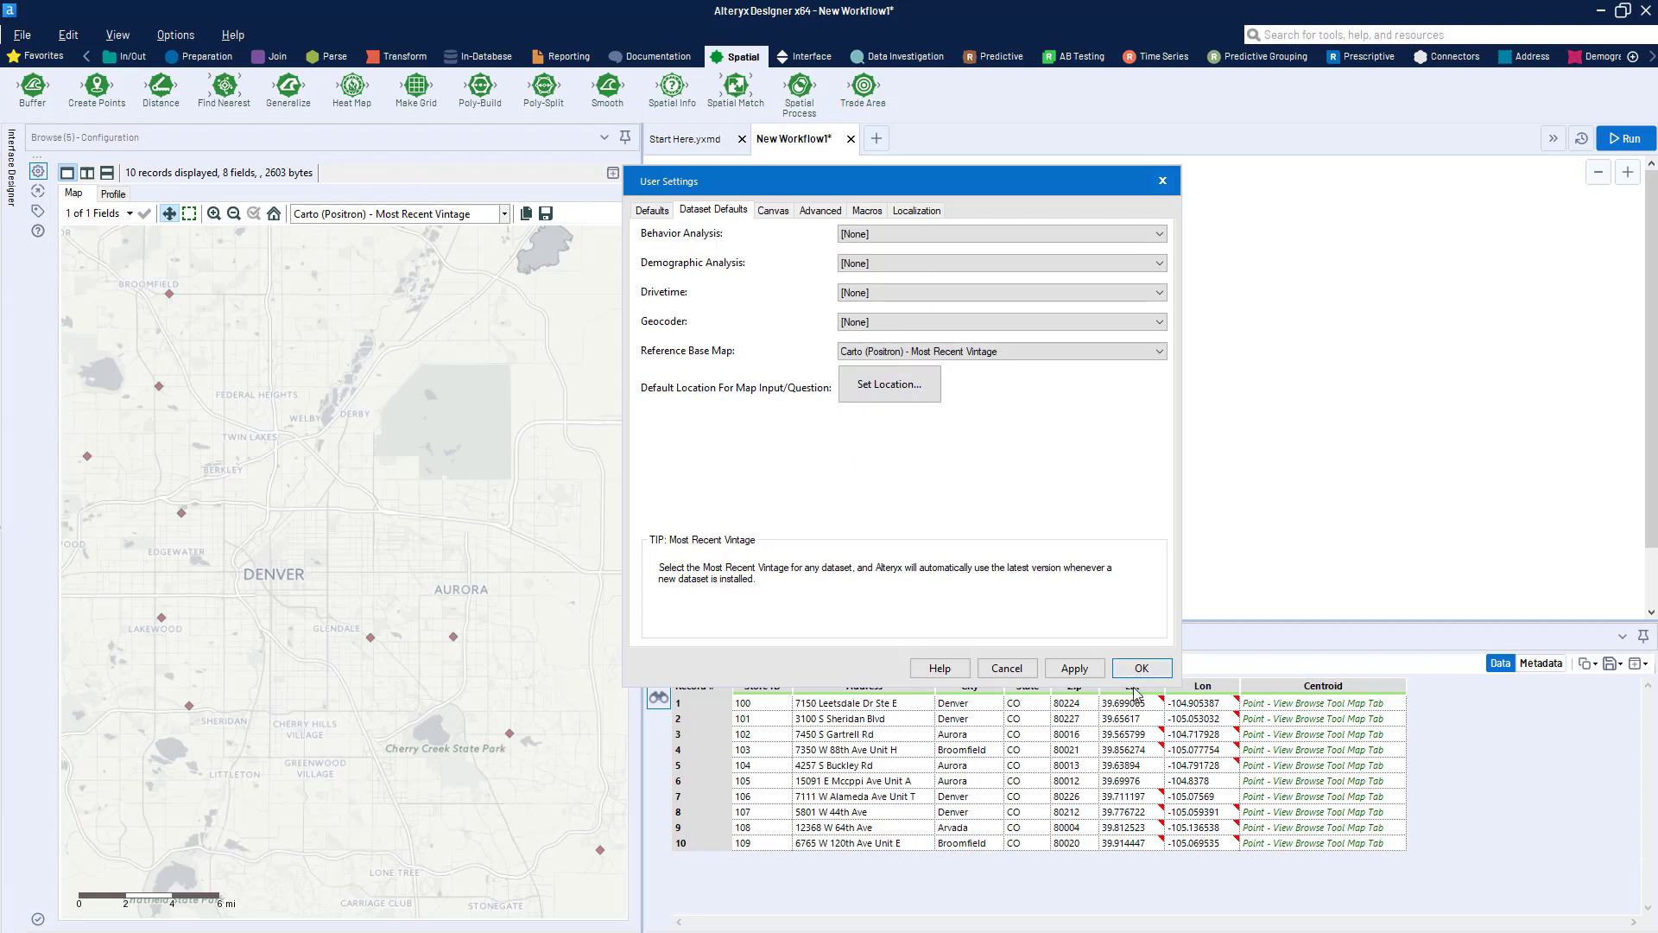
pyautogui.click(1137, 671)
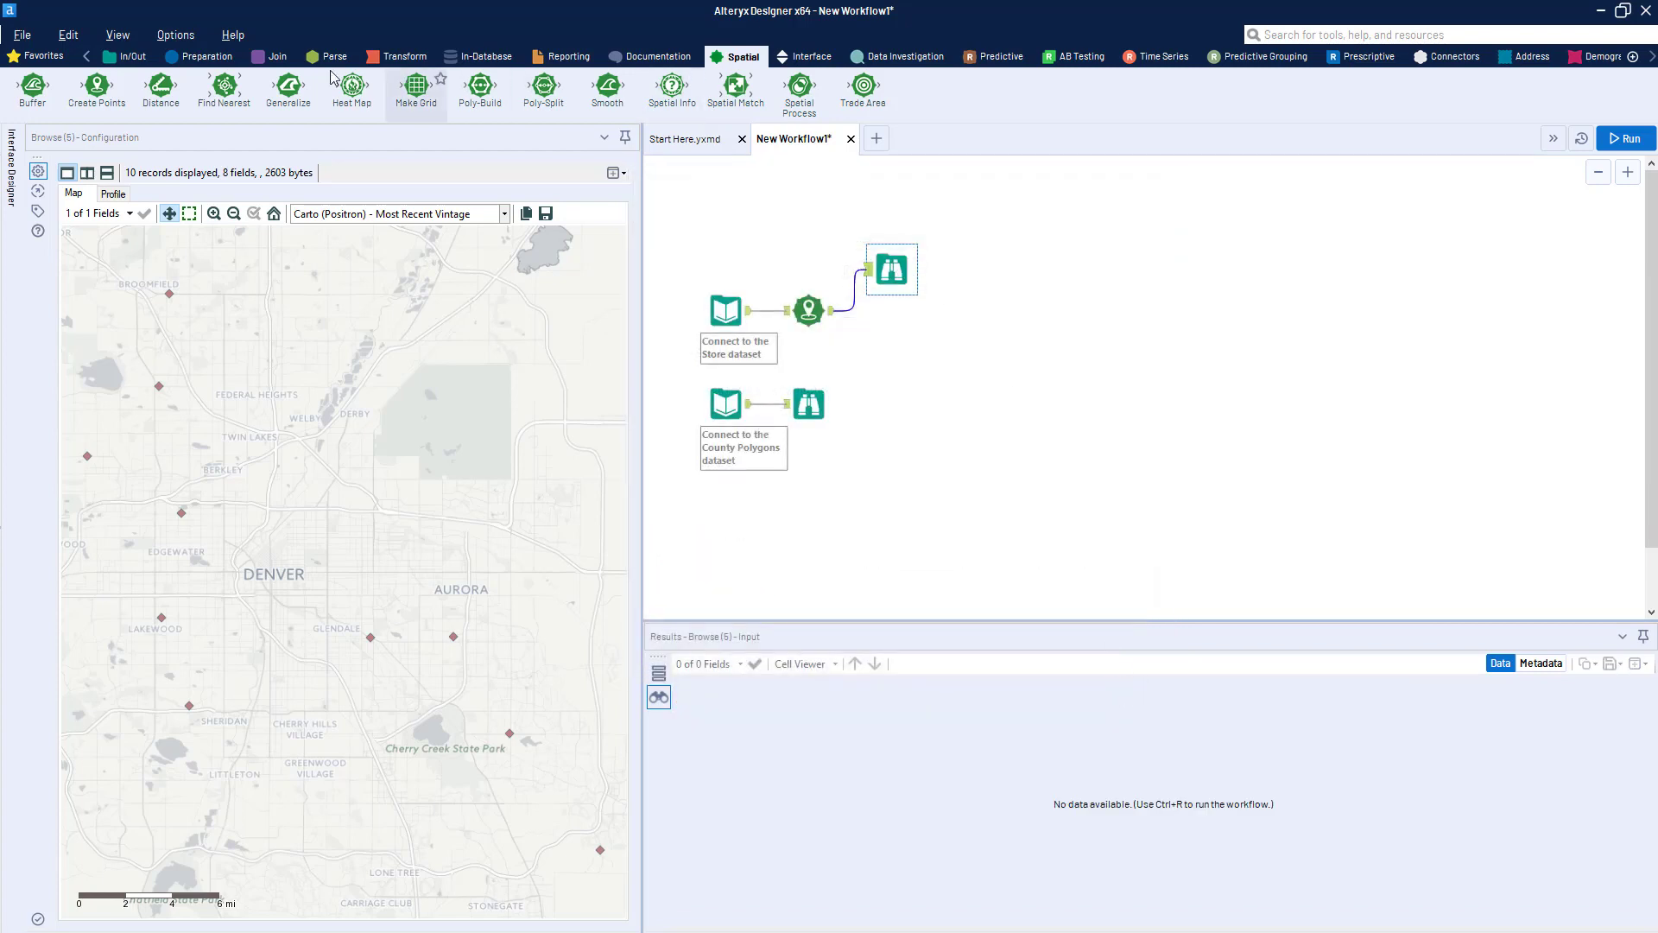
# Connect a second Browse tool to the Create Points output and run the workflow to test the default base map.
pyautogui.click(128, 56)
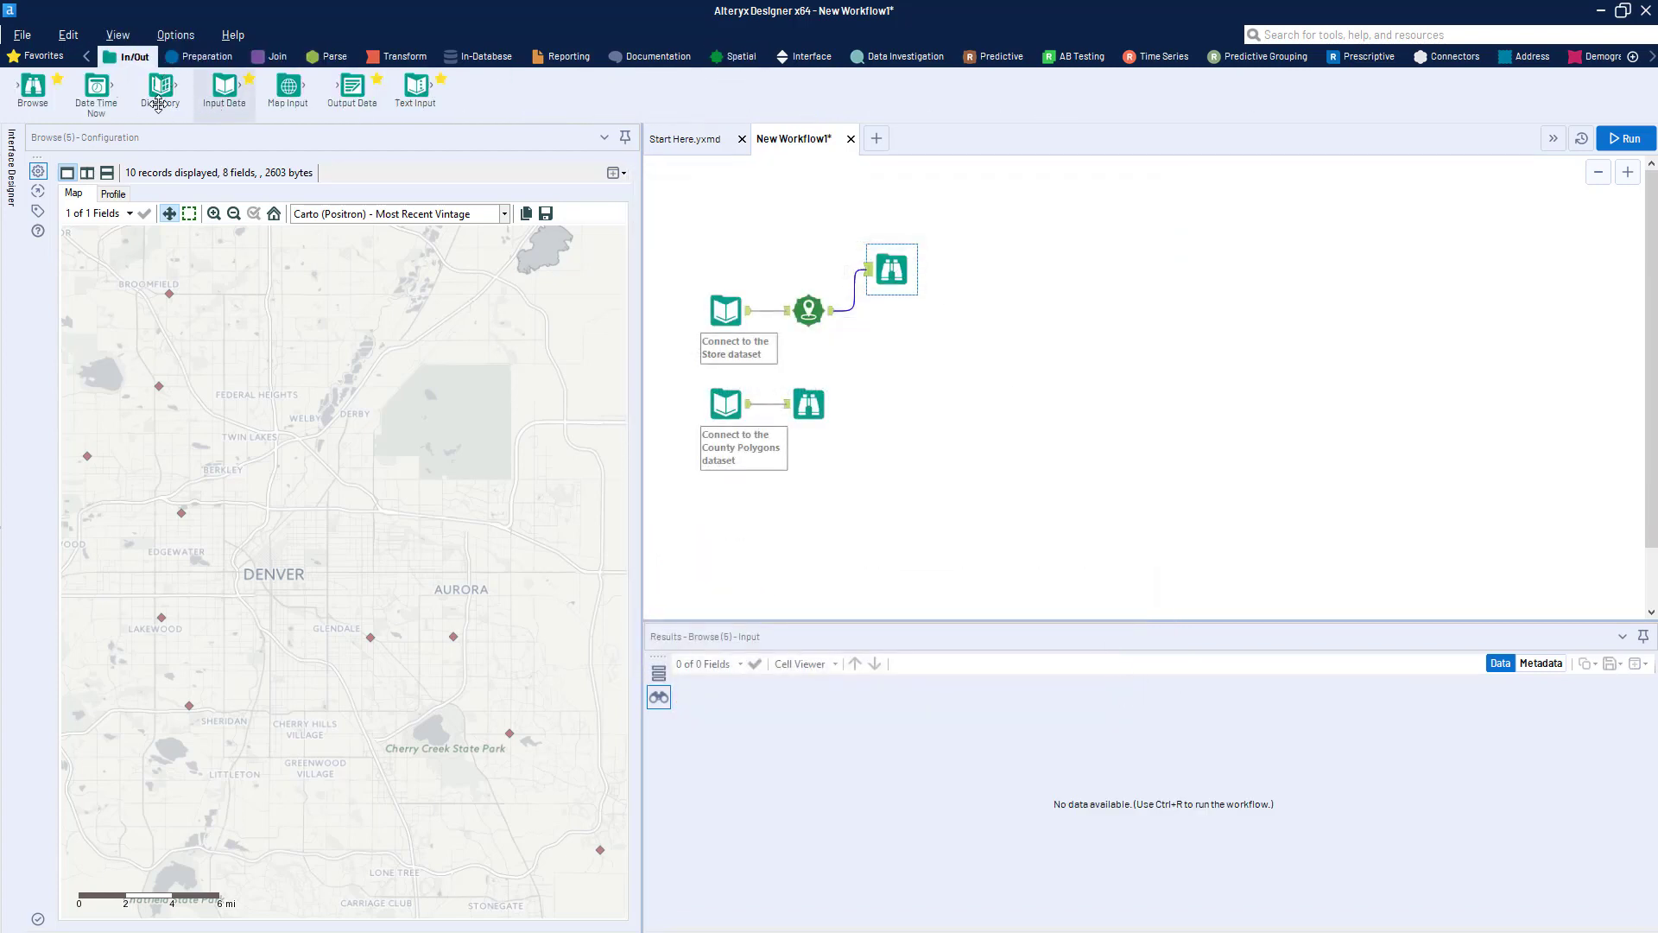
pyautogui.moveTo(33, 86); pyautogui.dragTo(900, 331)
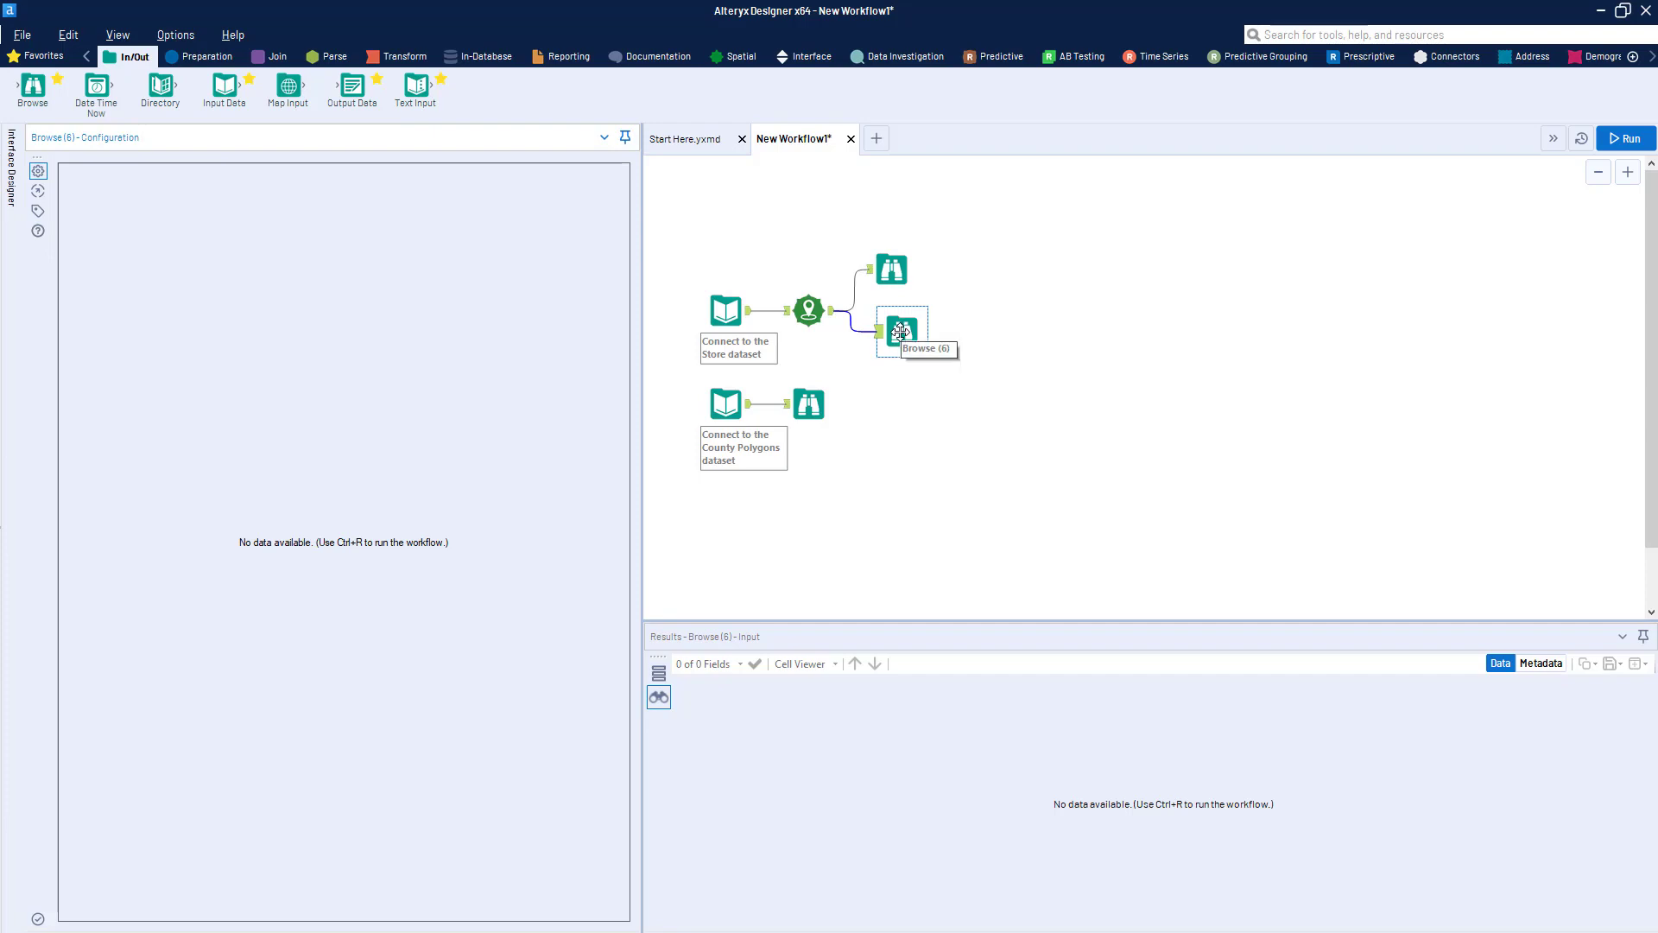
pyautogui.hotkey('ctrl', 'r')
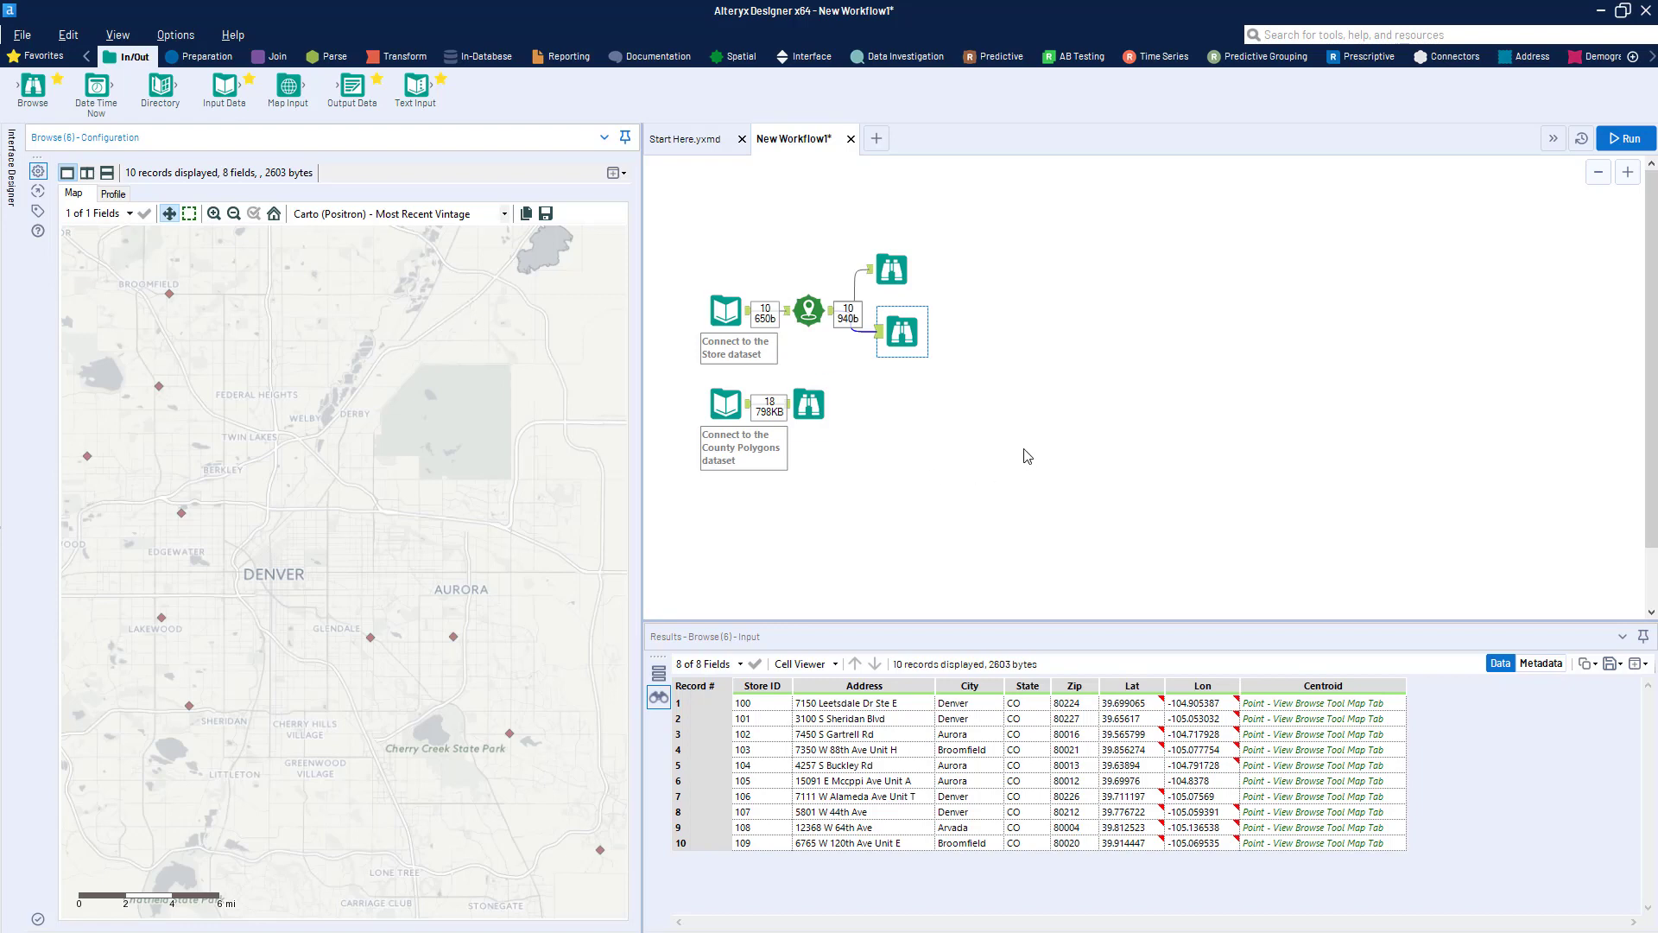
# Delete the extra Browse tool and align the remaining one with the Create Points tool.
pyautogui.click(911, 339)
pyautogui.press('Delete')
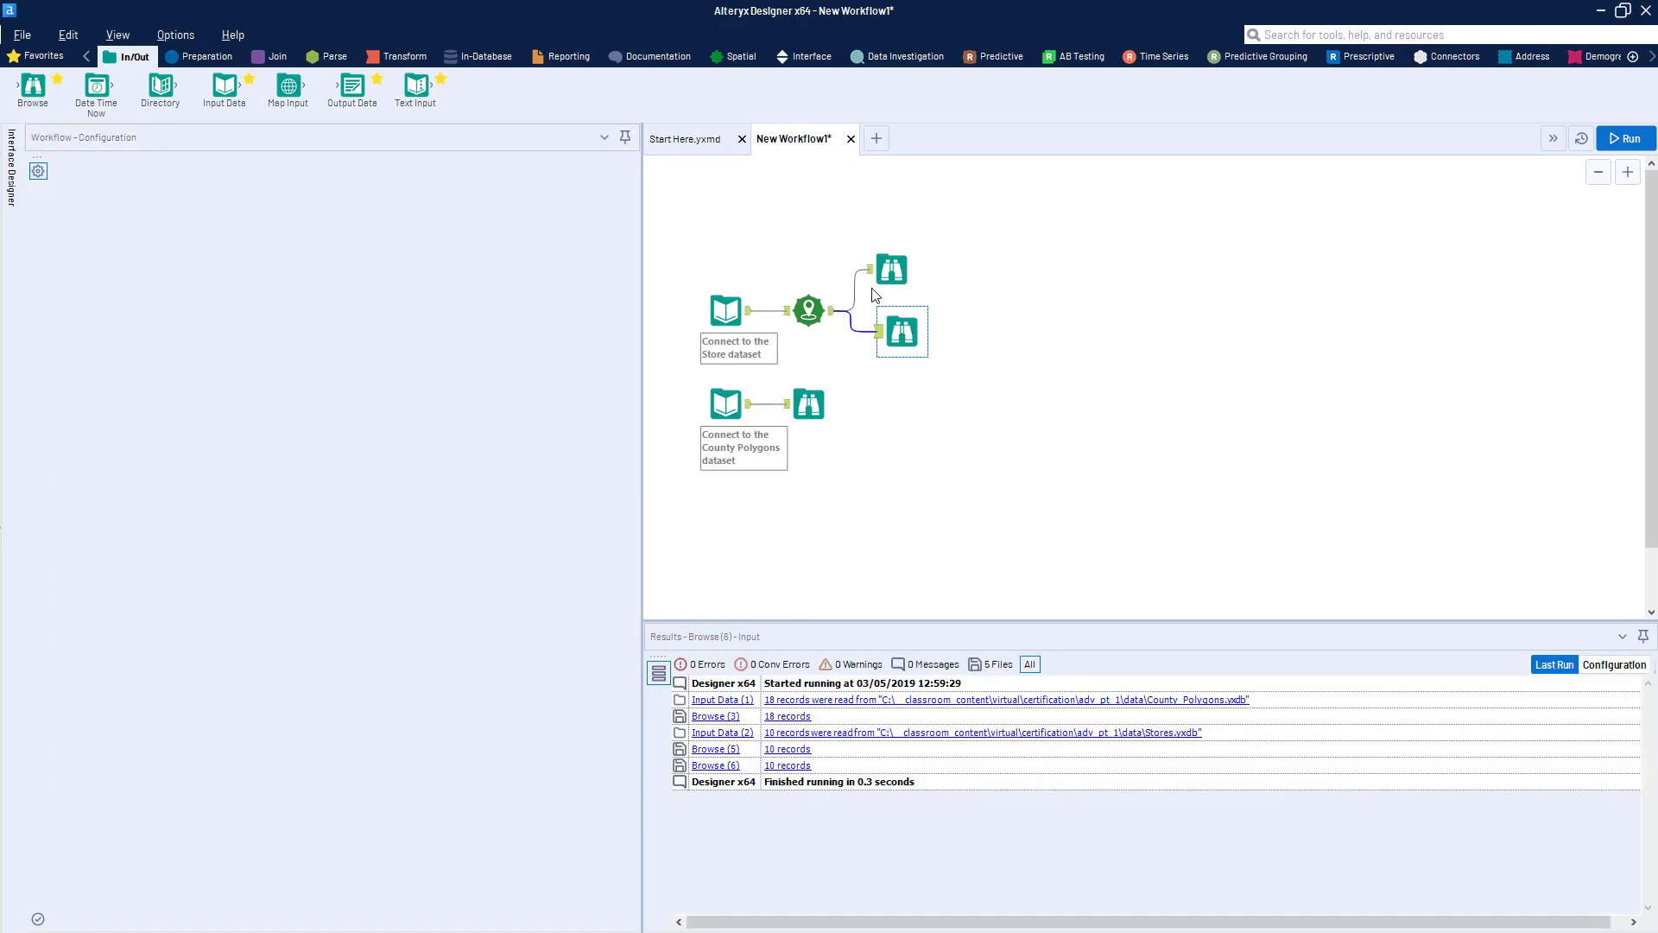
pyautogui.click(883, 269)
pyautogui.moveTo(883, 270); pyautogui.dragTo(883, 310)
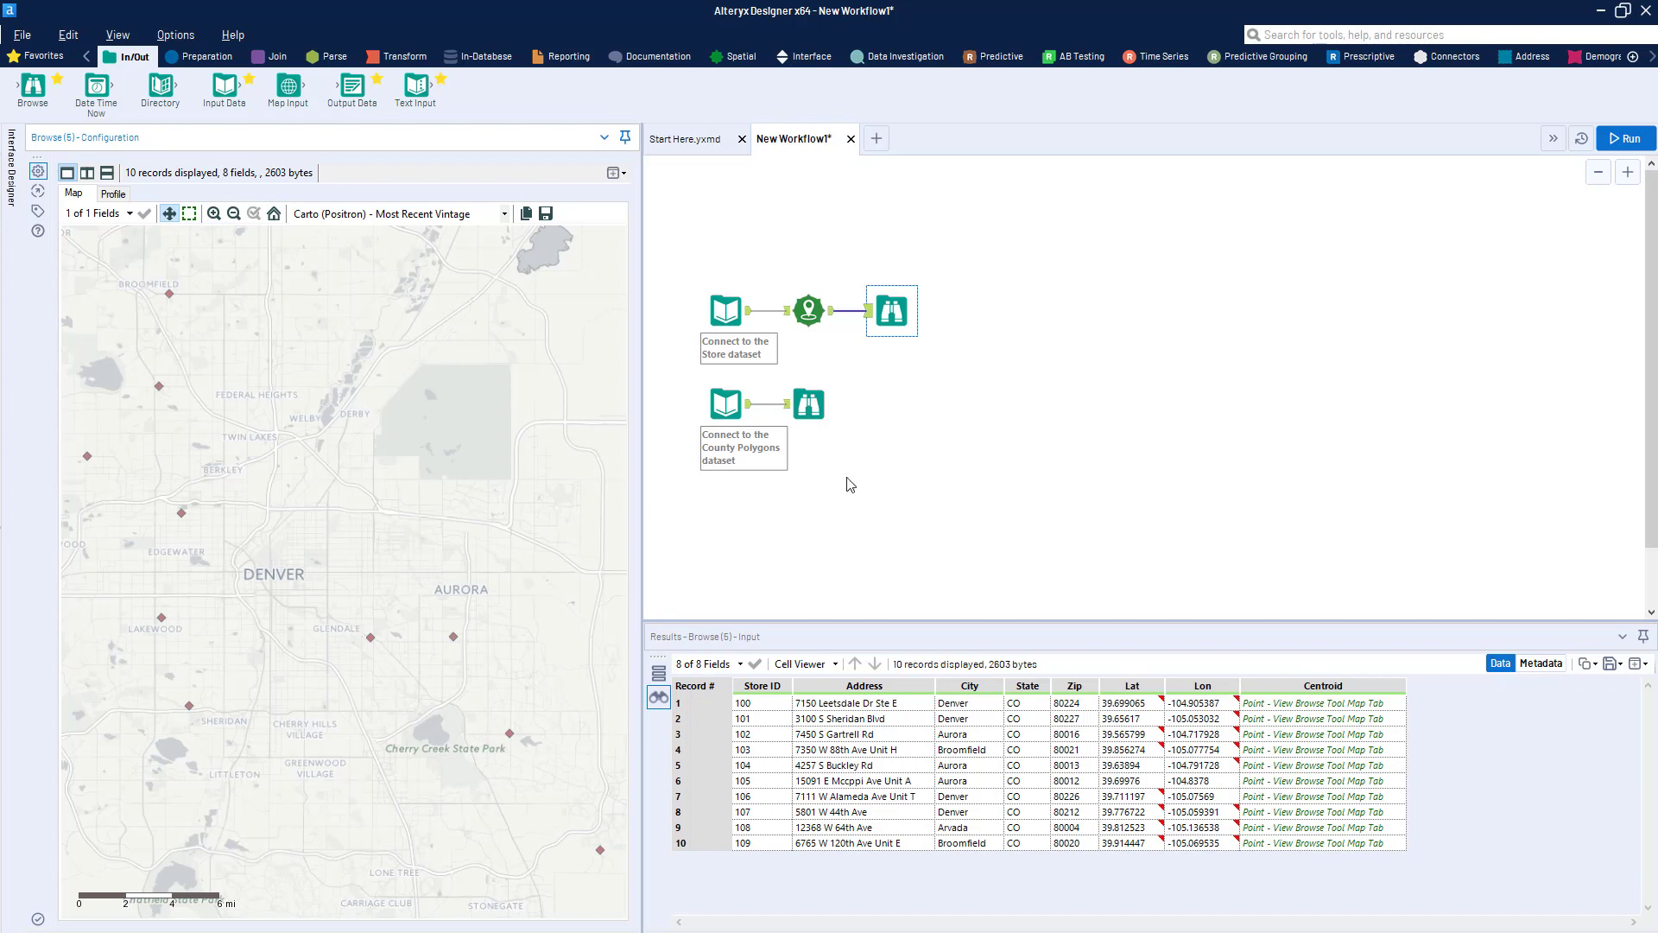
# Insert a Trade Area tool between Create Points and Browse, using the Centroid field and a specific radius of 5.0 miles.
pyautogui.click(1278, 32)
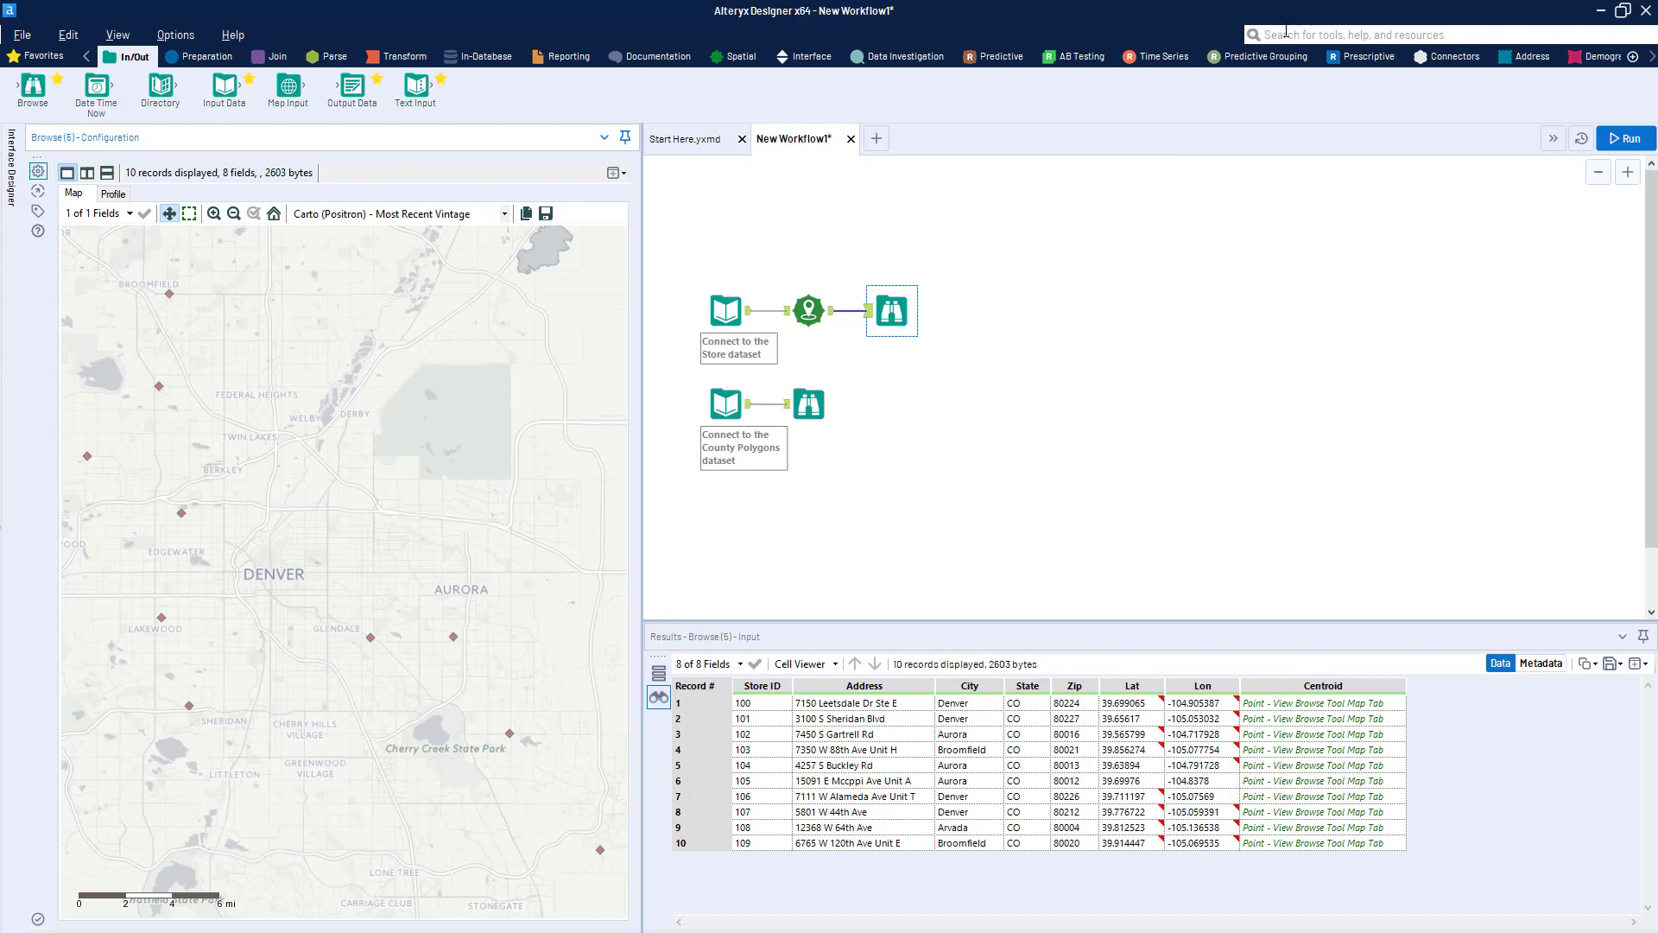
pyautogui.click(736, 57)
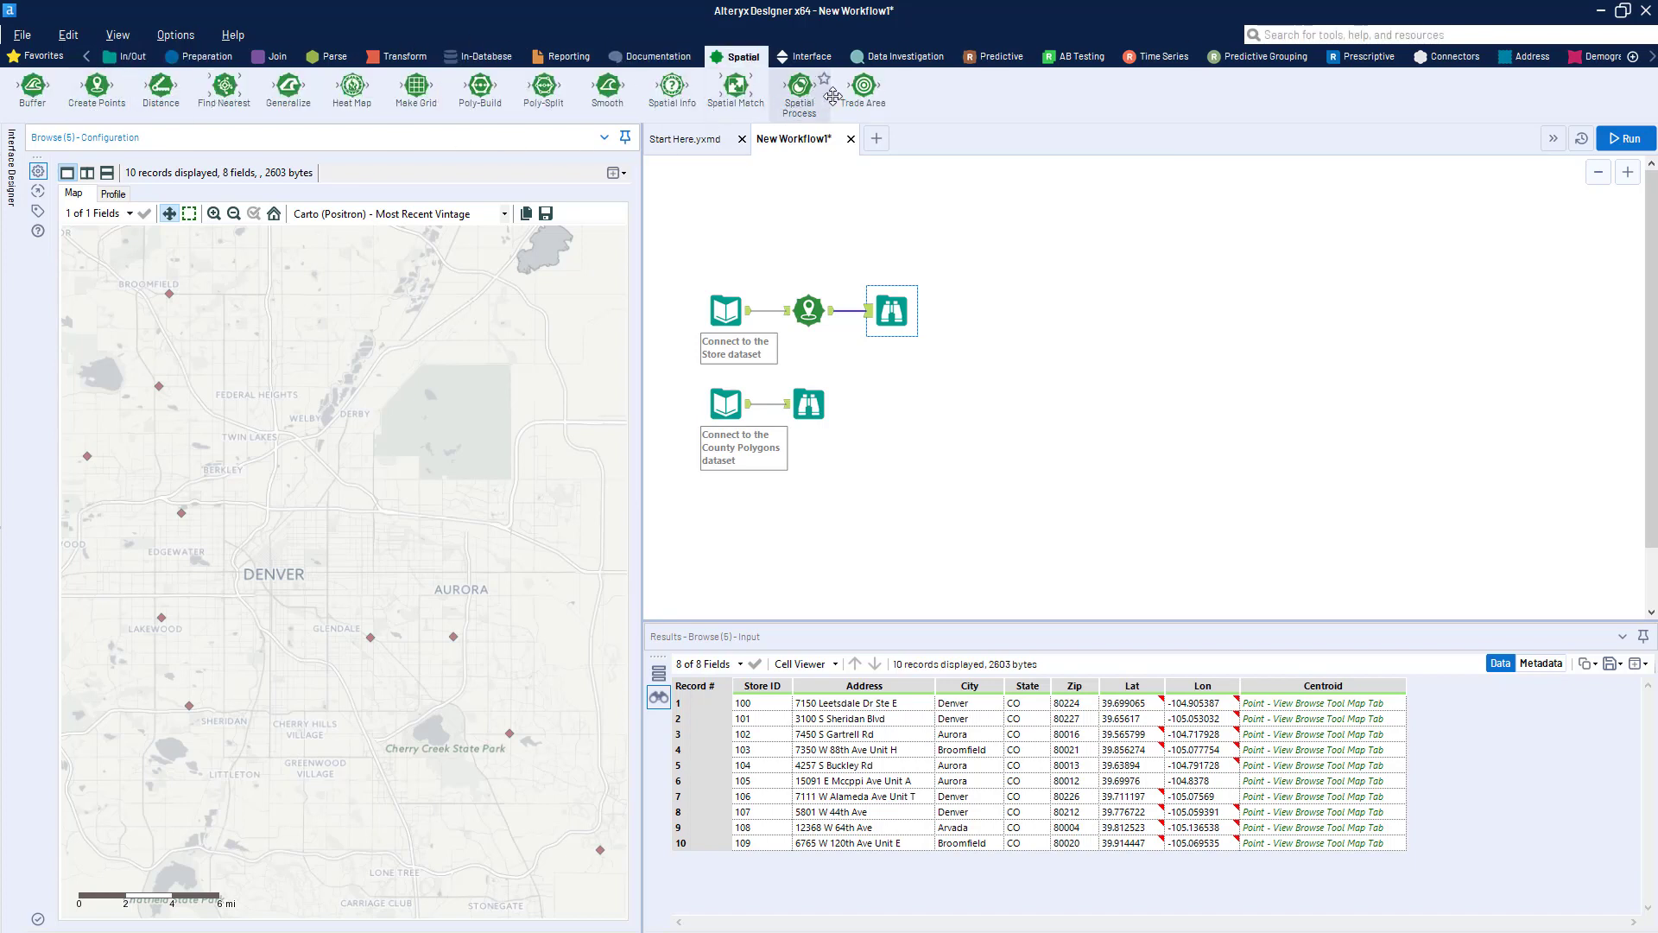
pyautogui.moveTo(863, 85); pyautogui.dragTo(866, 313)
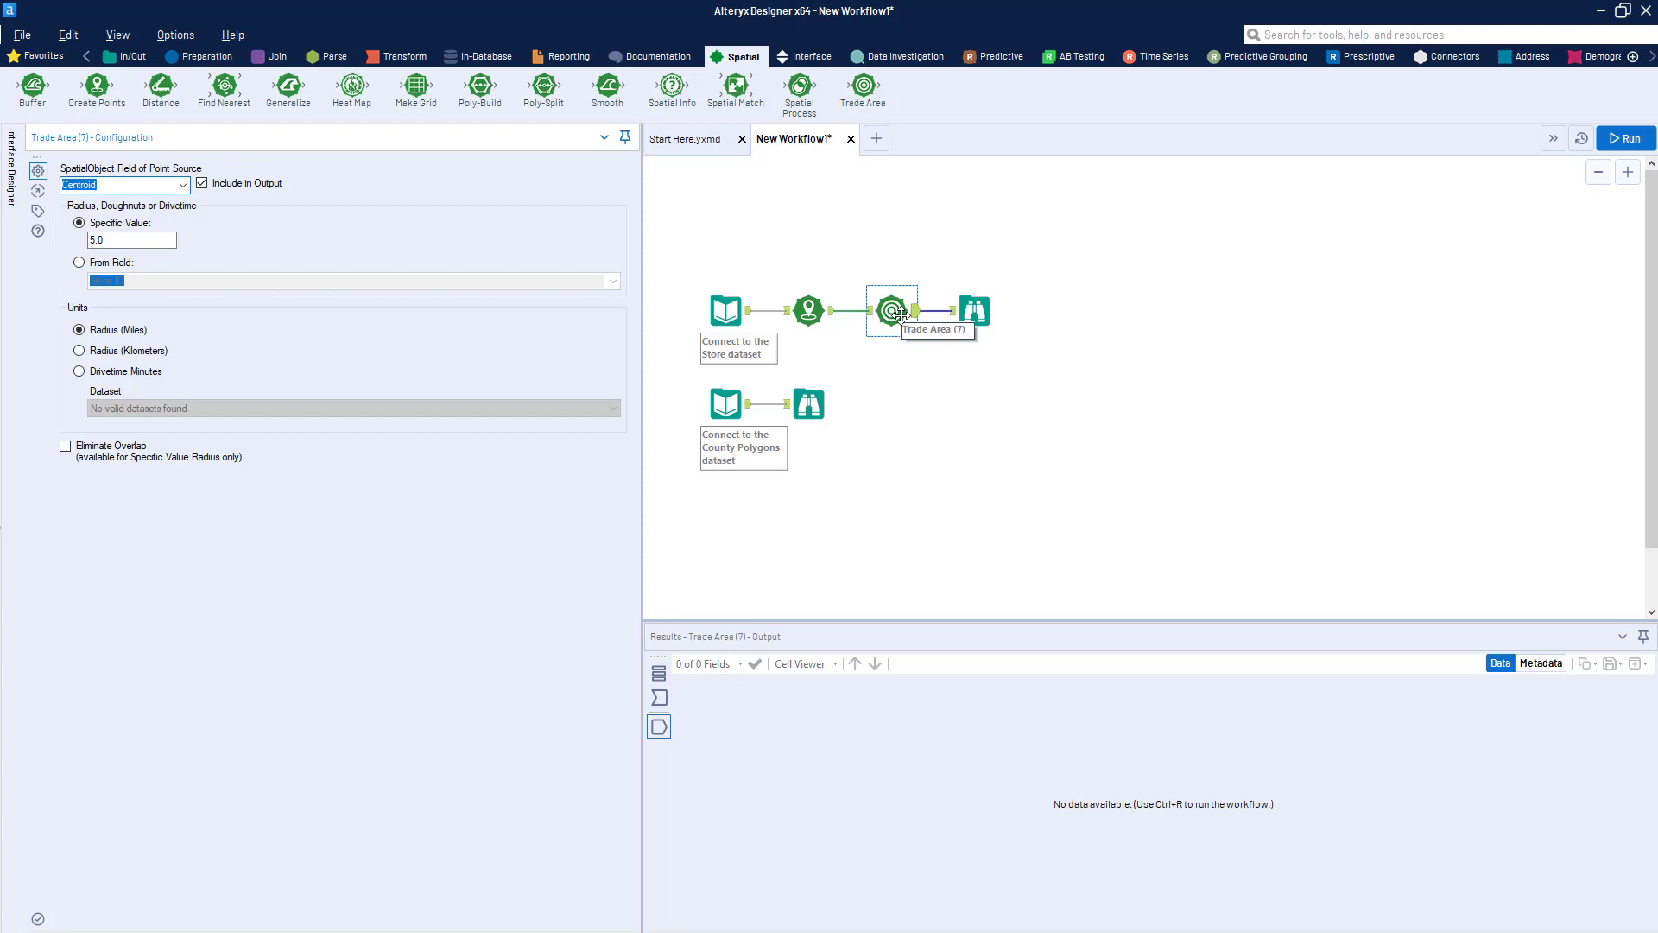
pyautogui.click(159, 242)
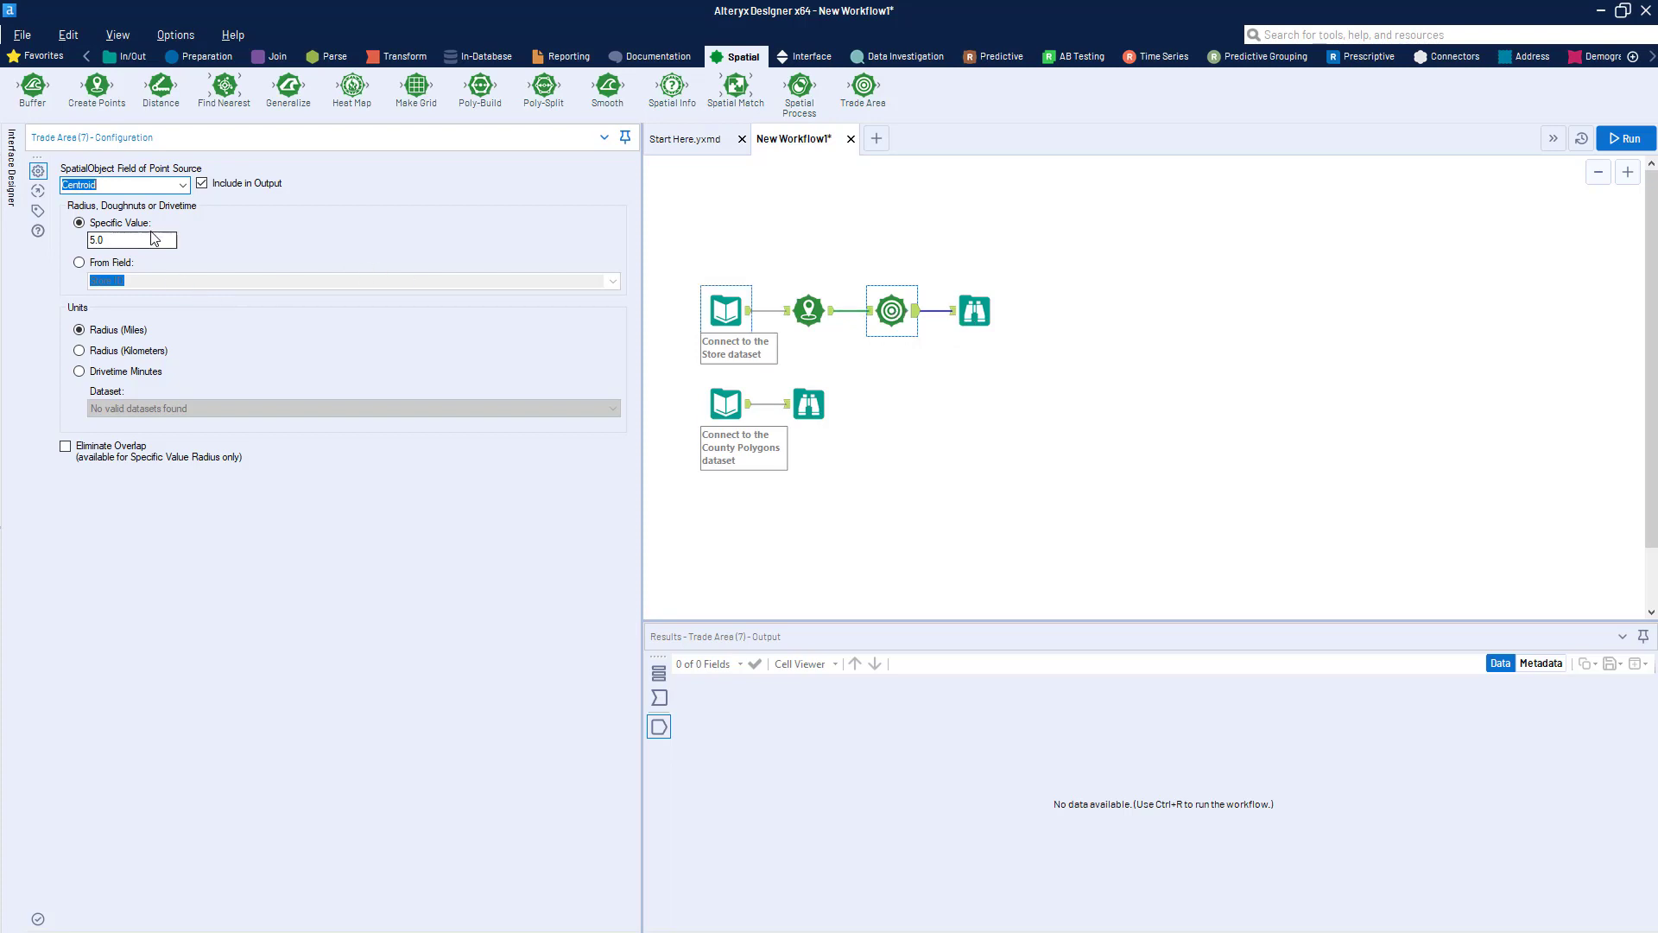
pyautogui.click(149, 241)
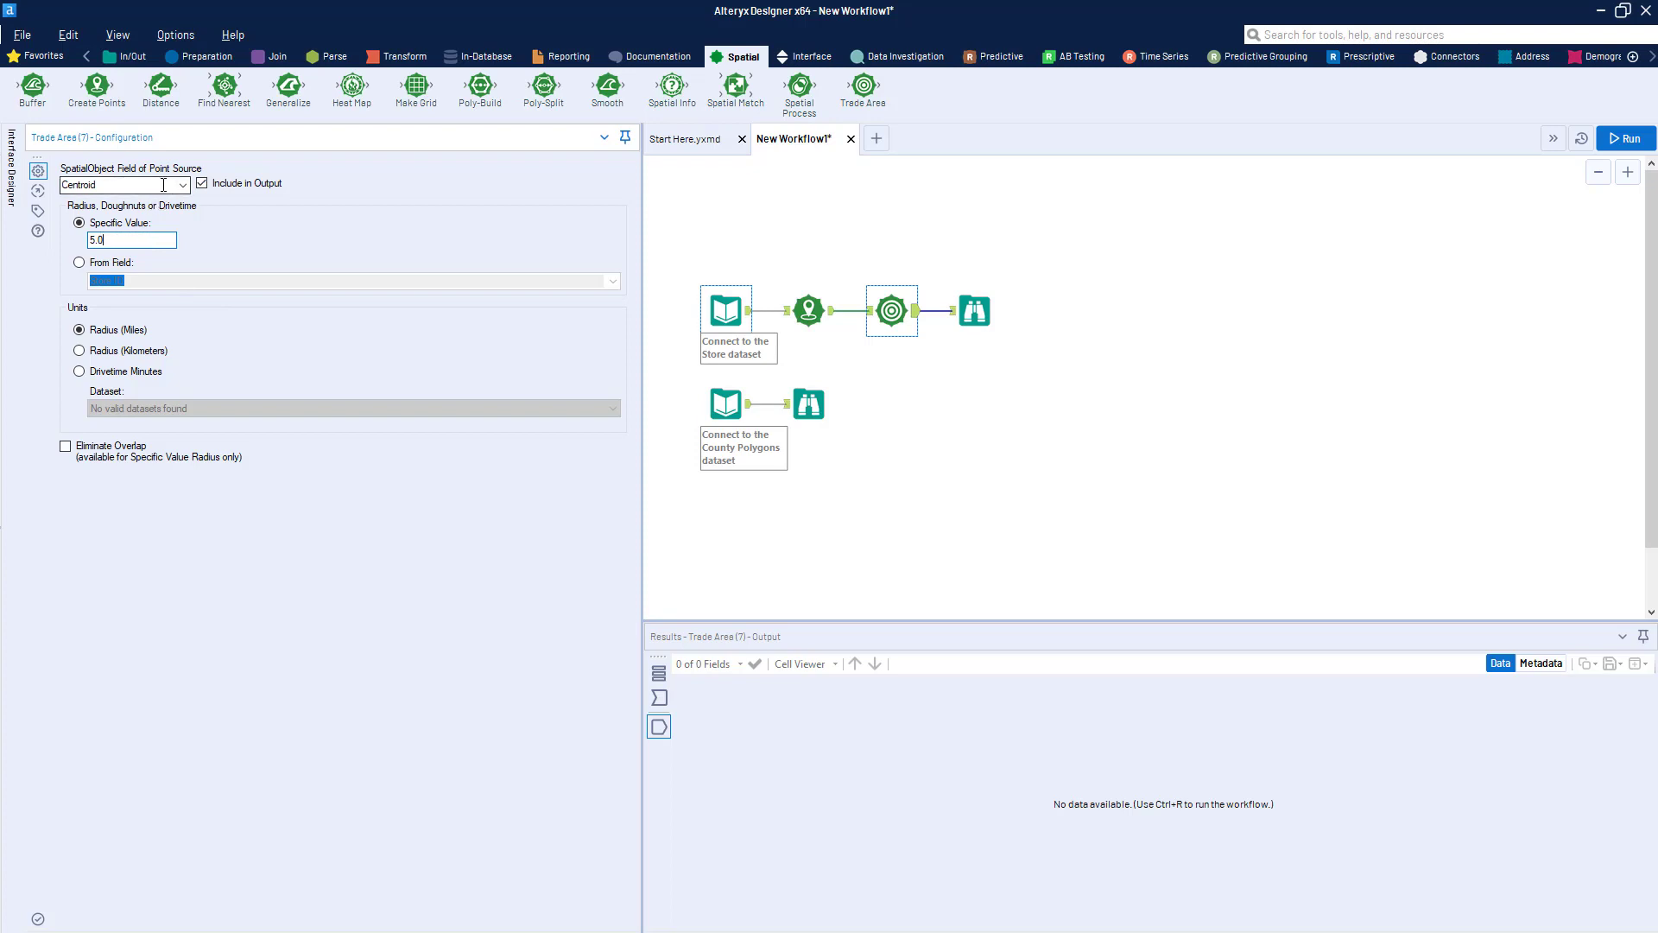
# Inspect the Centroid column in the Create Points output and return to the Trade Area tool.
pyautogui.click(829, 320)
pyautogui.click(835, 324)
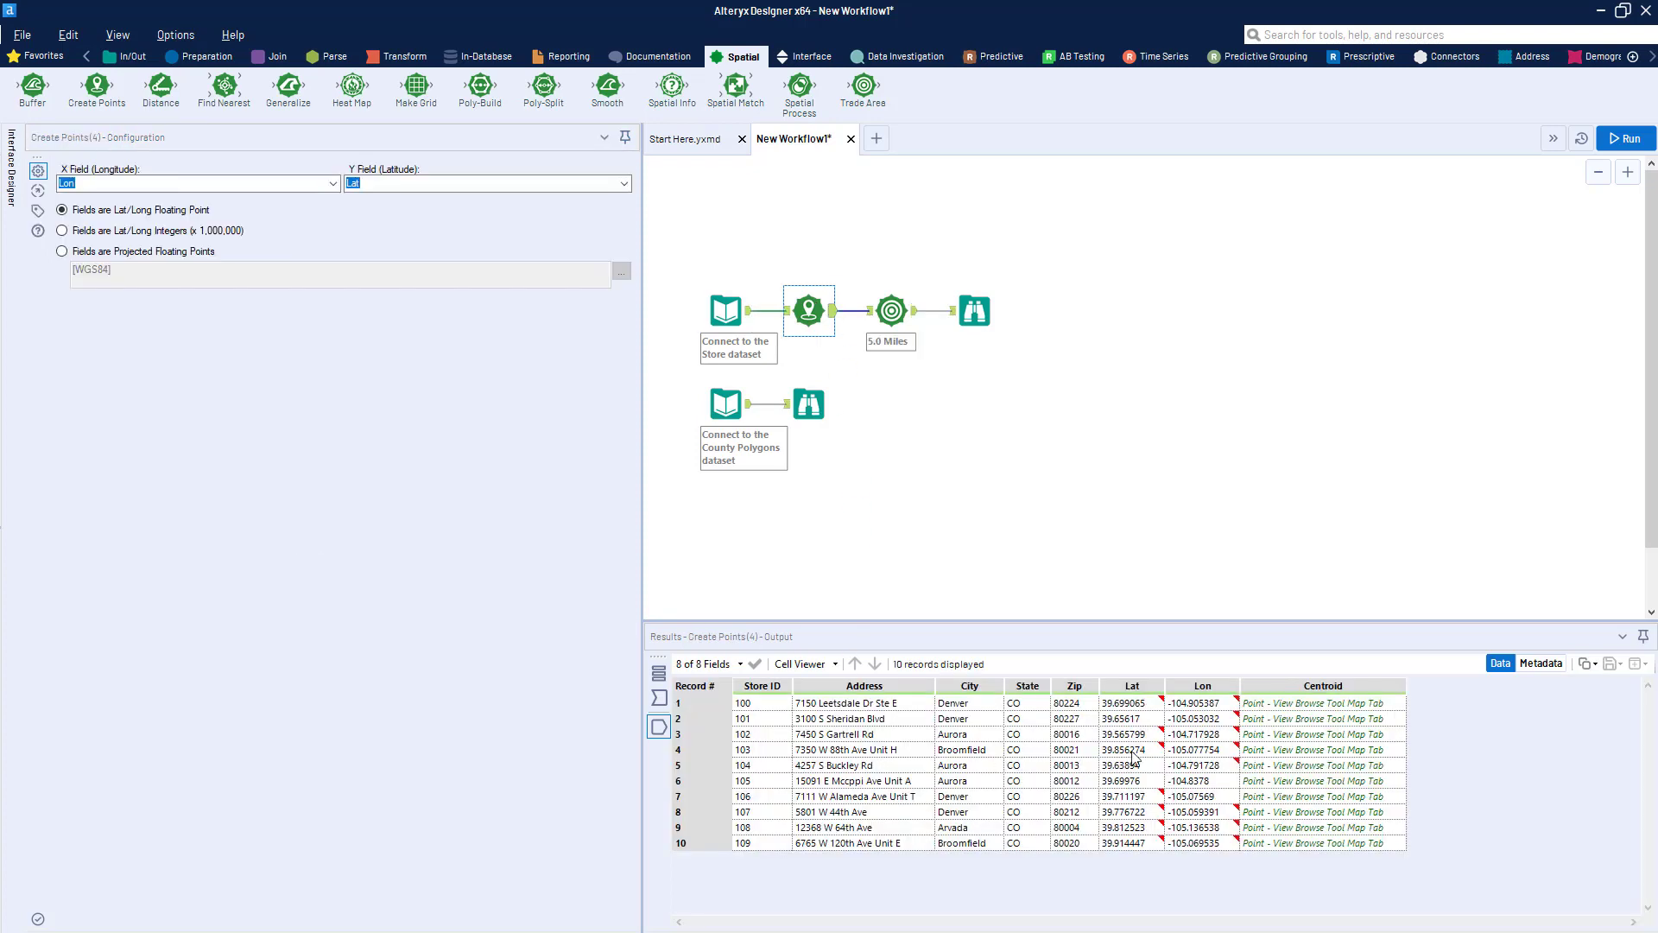
pyautogui.click(1323, 685)
pyautogui.click(894, 315)
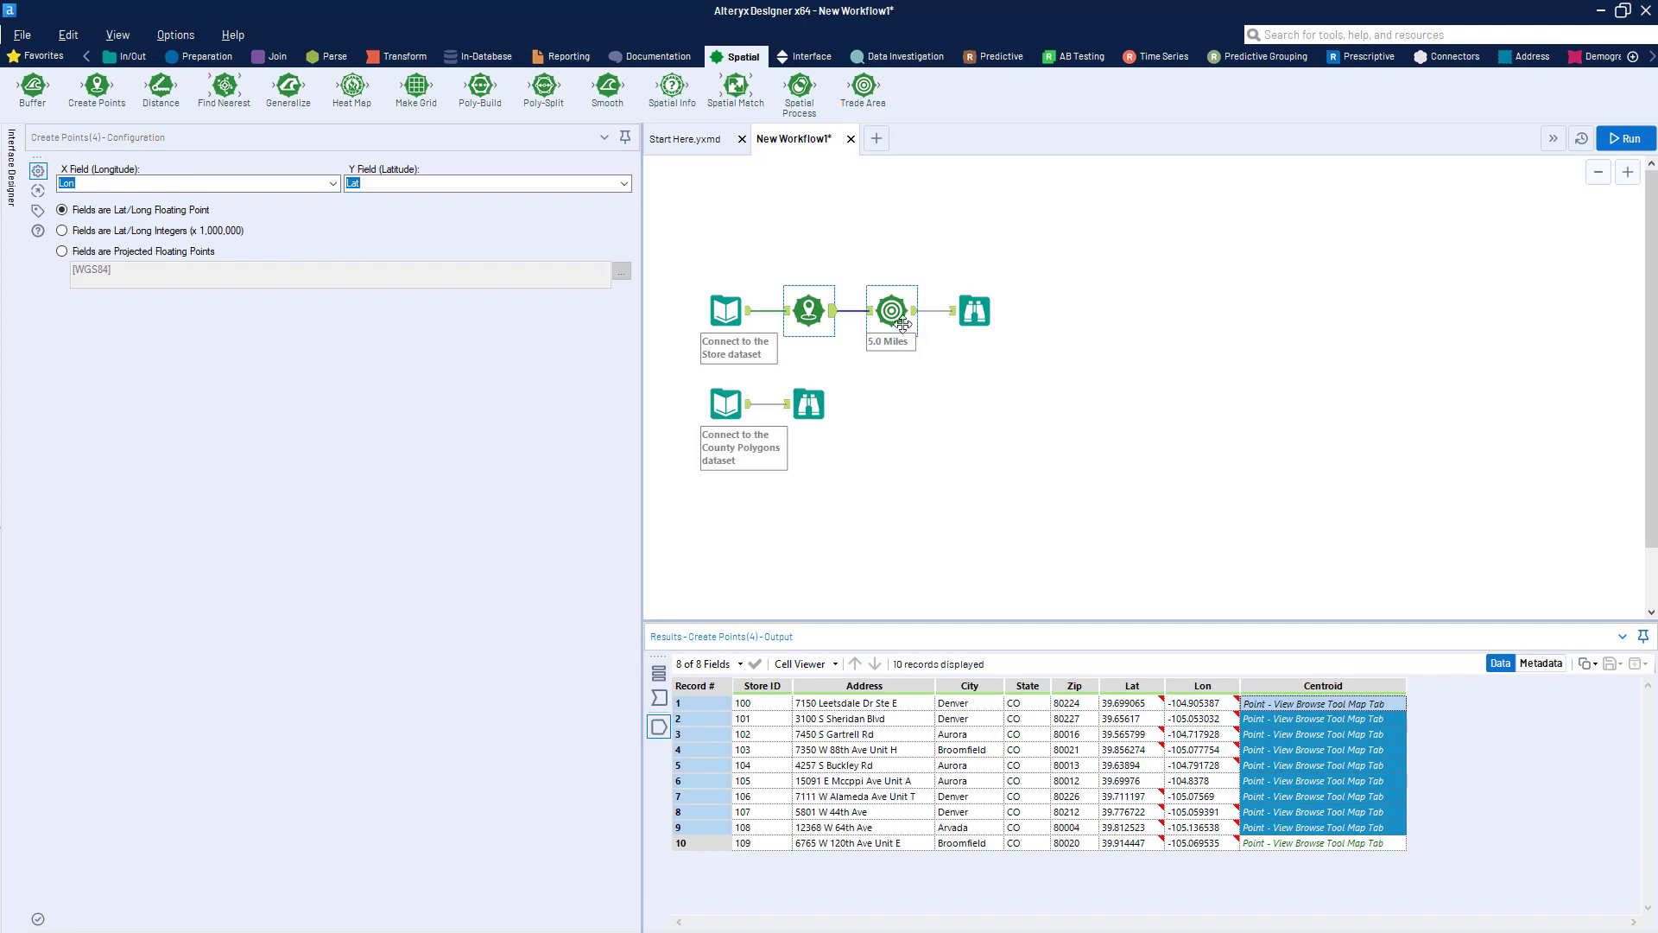
# Set the Trade Area radius to 15 miles, run the workflow and inspect the individual overlapping trade areas on the map.
pyautogui.moveTo(122, 239); pyautogui.dragTo(60, 234)
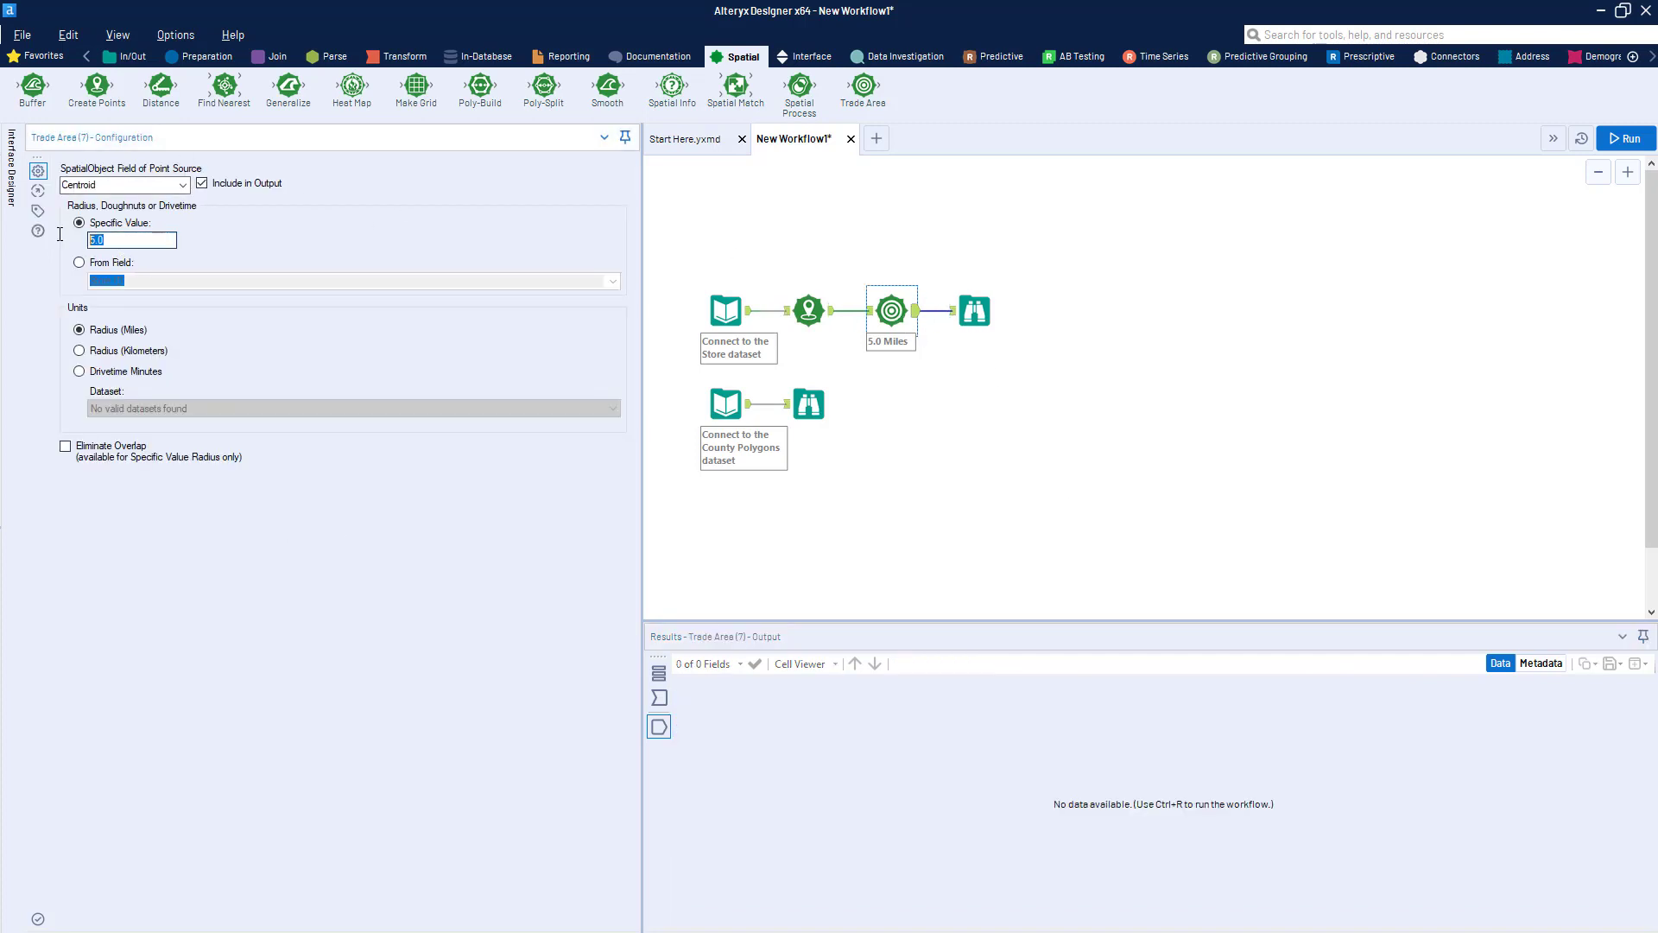
pyautogui.write('15')
pyautogui.hotkey('ctrl', 'r')
pyautogui.click(976, 318)
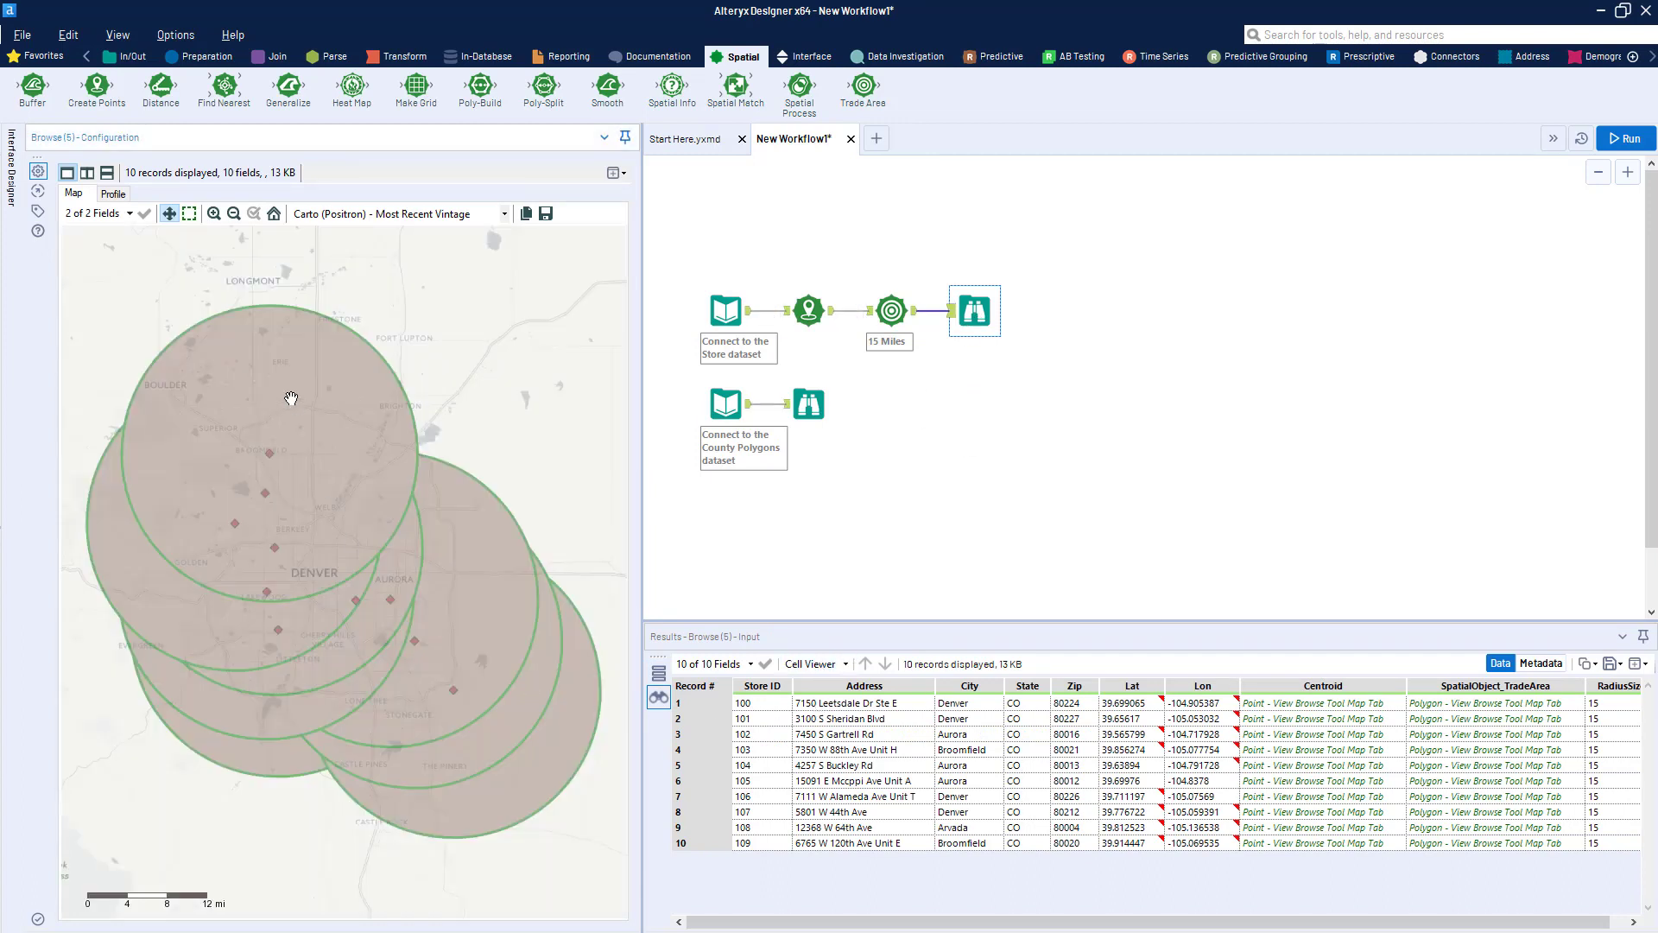
pyautogui.click(250, 451)
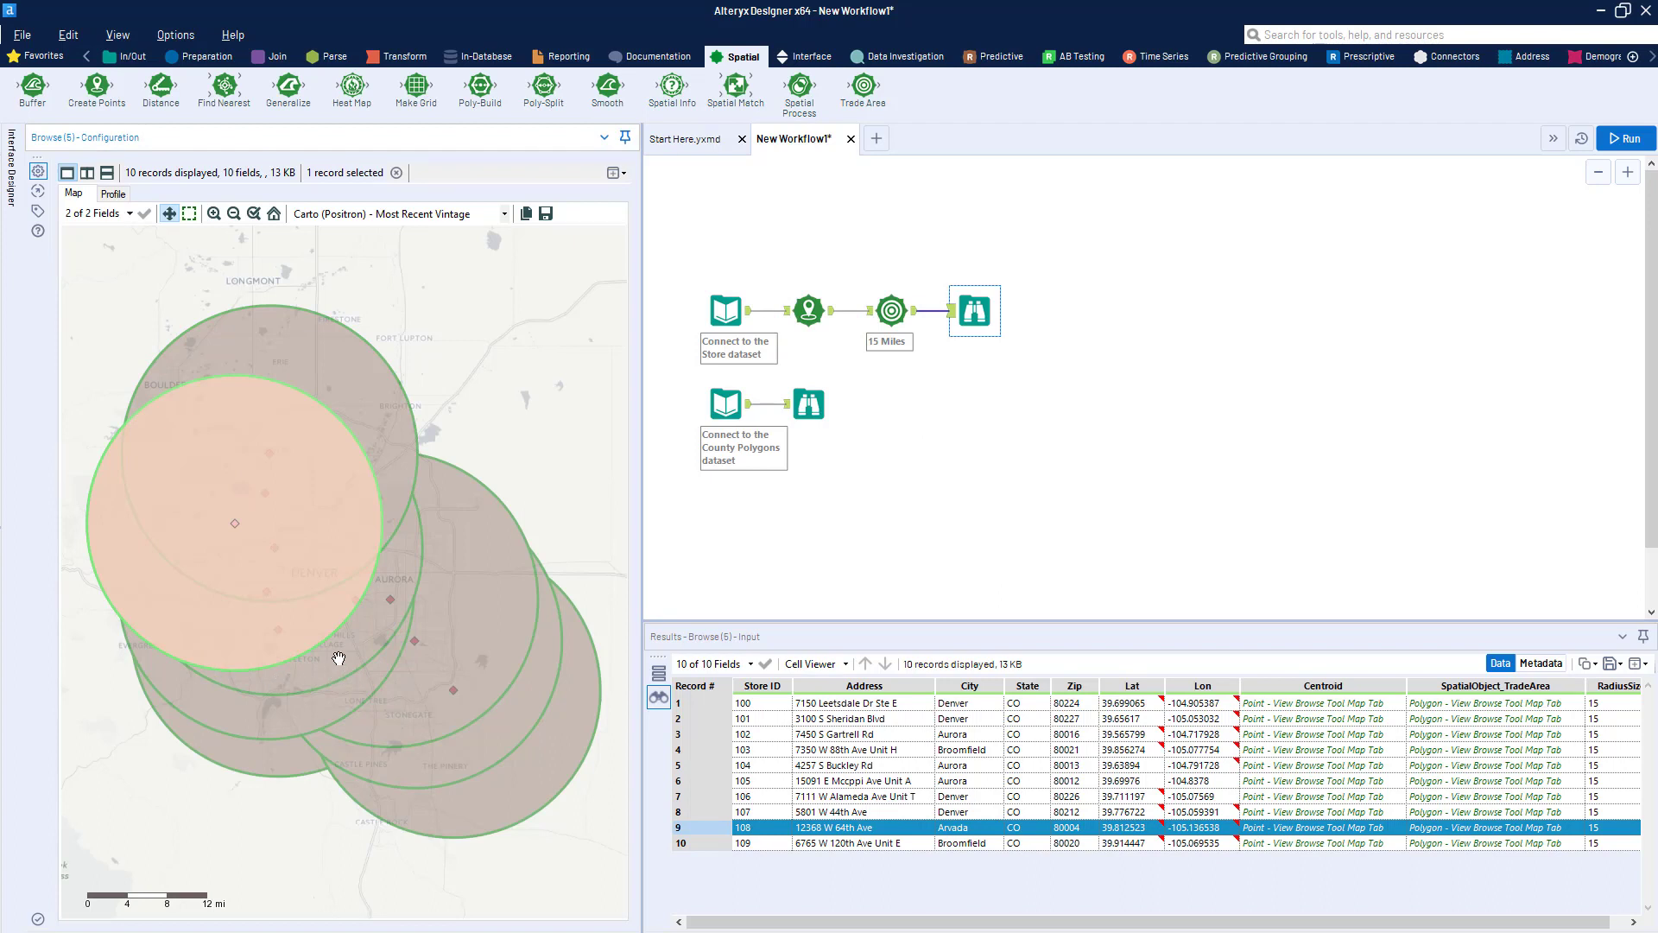
pyautogui.click(330, 700)
pyautogui.click(307, 730)
# Enable Eliminate Overlap for the trade areas, rerun the workflow and examine the northernmost store's area on the map.
pyautogui.click(892, 310)
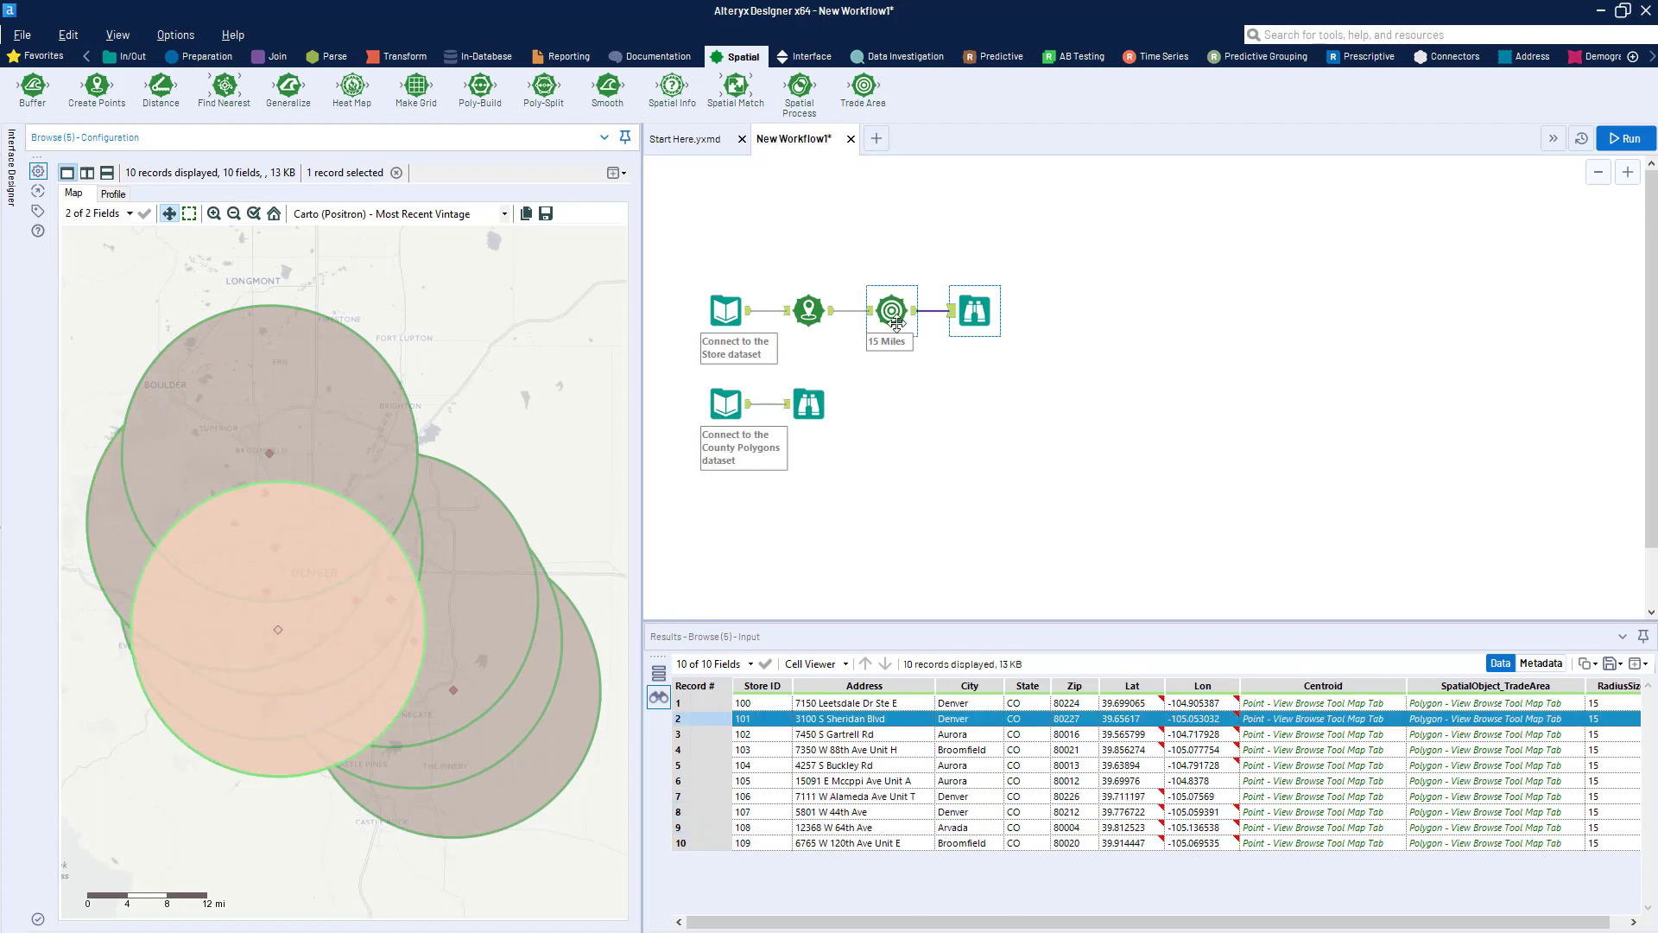
pyautogui.click(120, 446)
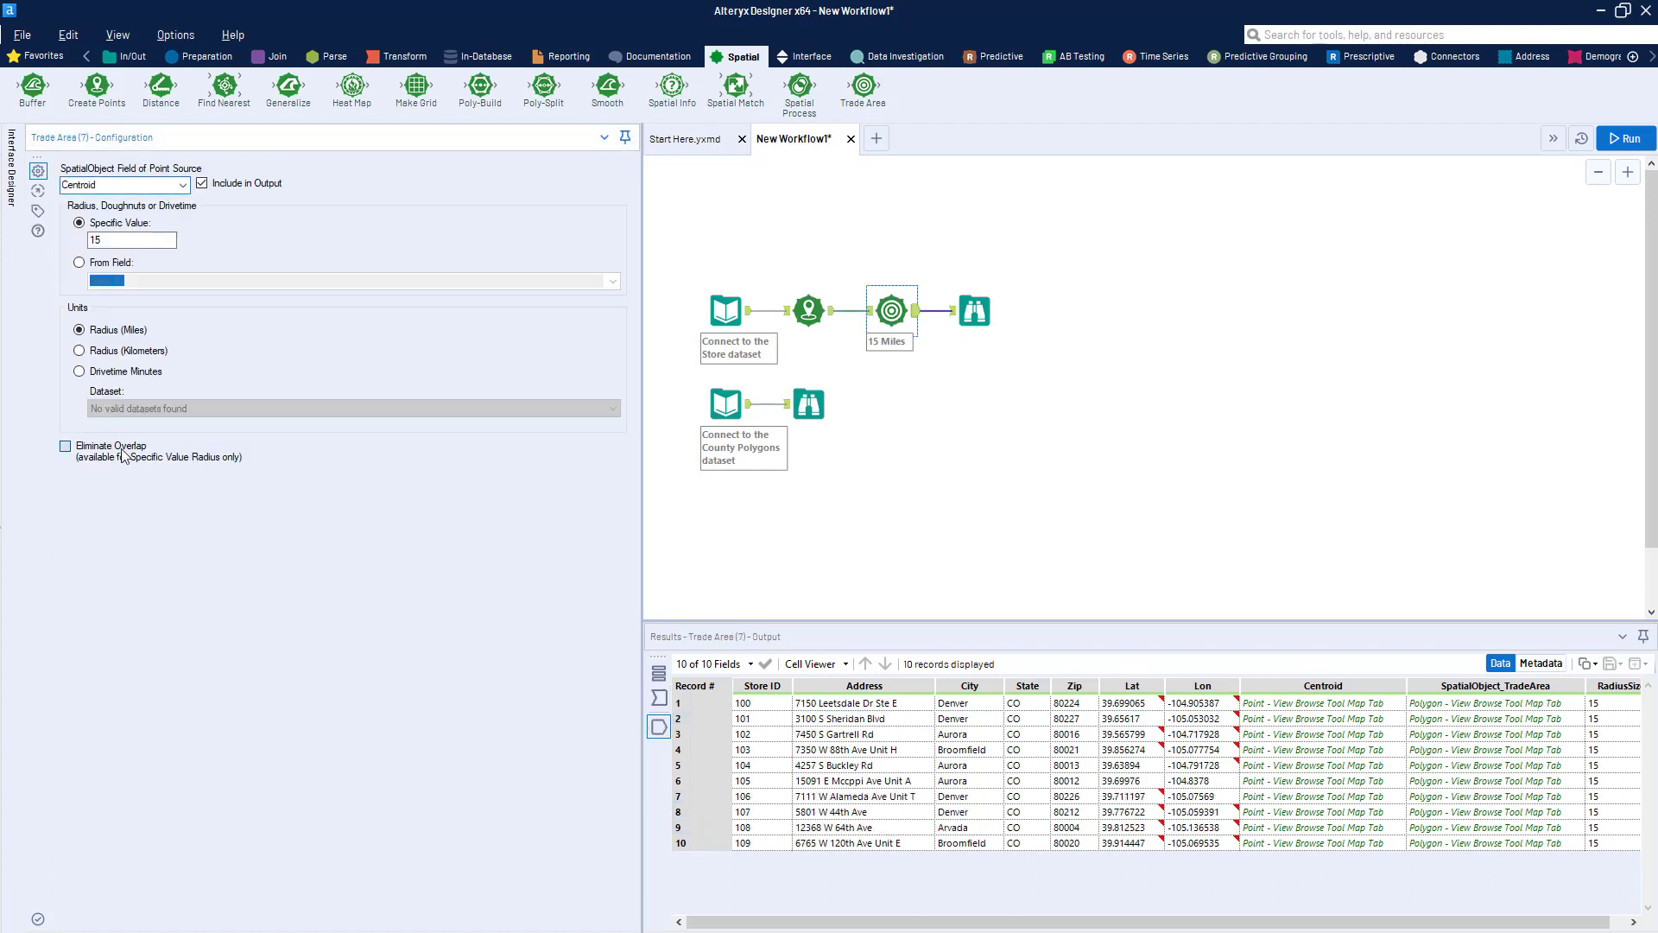
pyautogui.hotkey('ctrl', 'r')
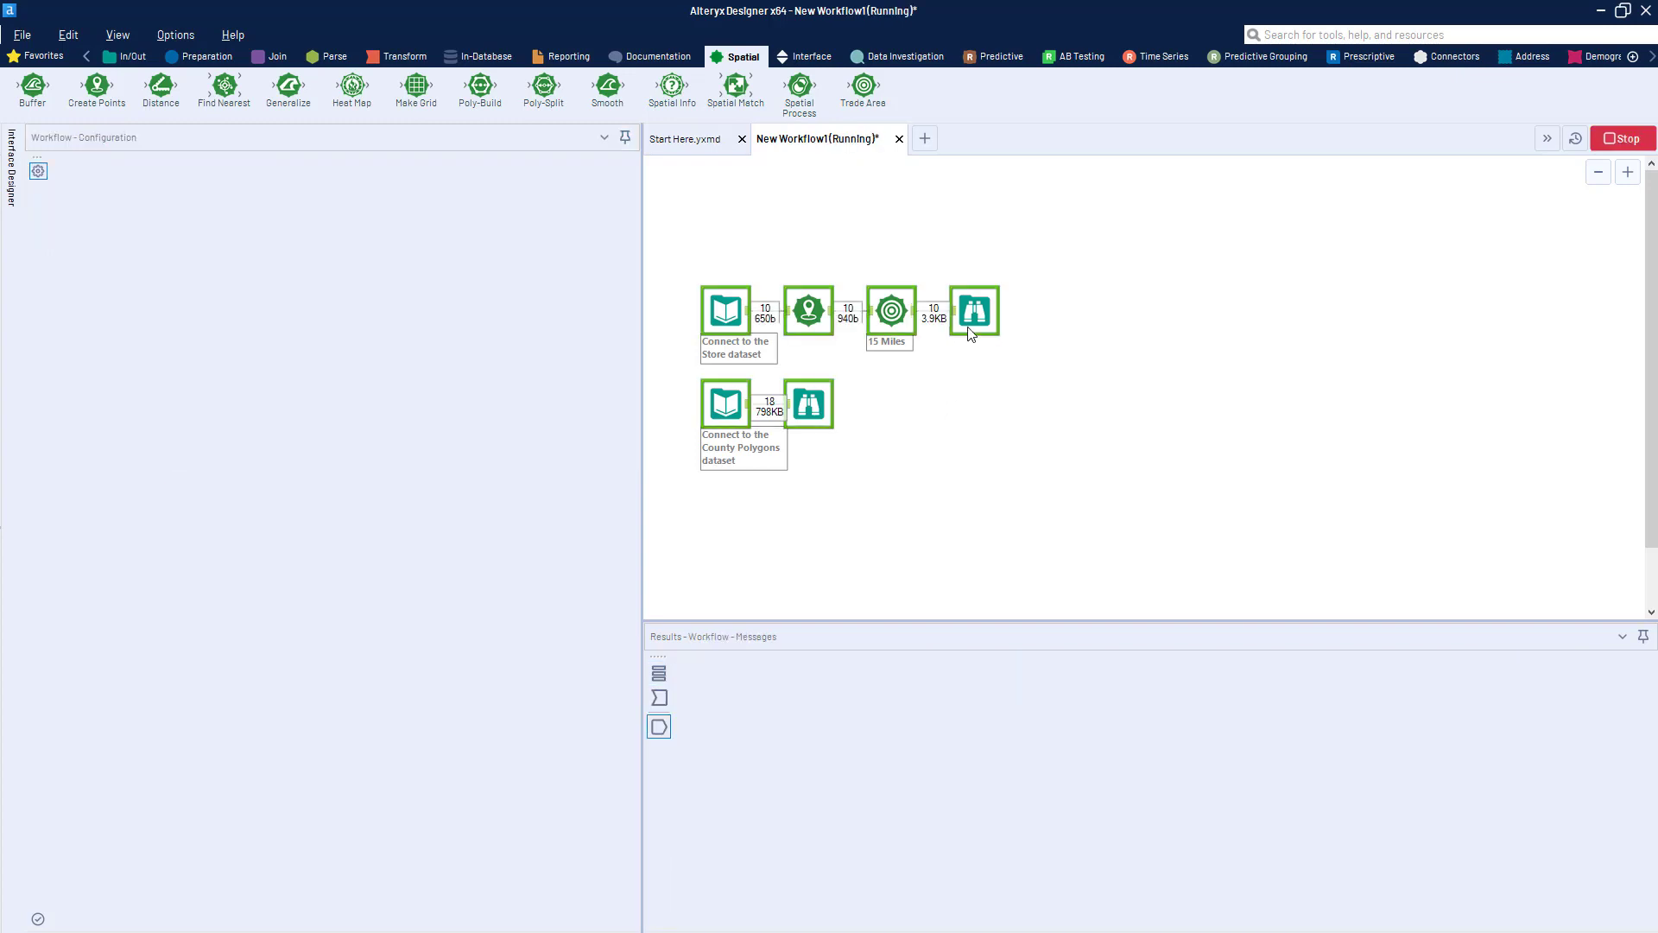
pyautogui.click(970, 313)
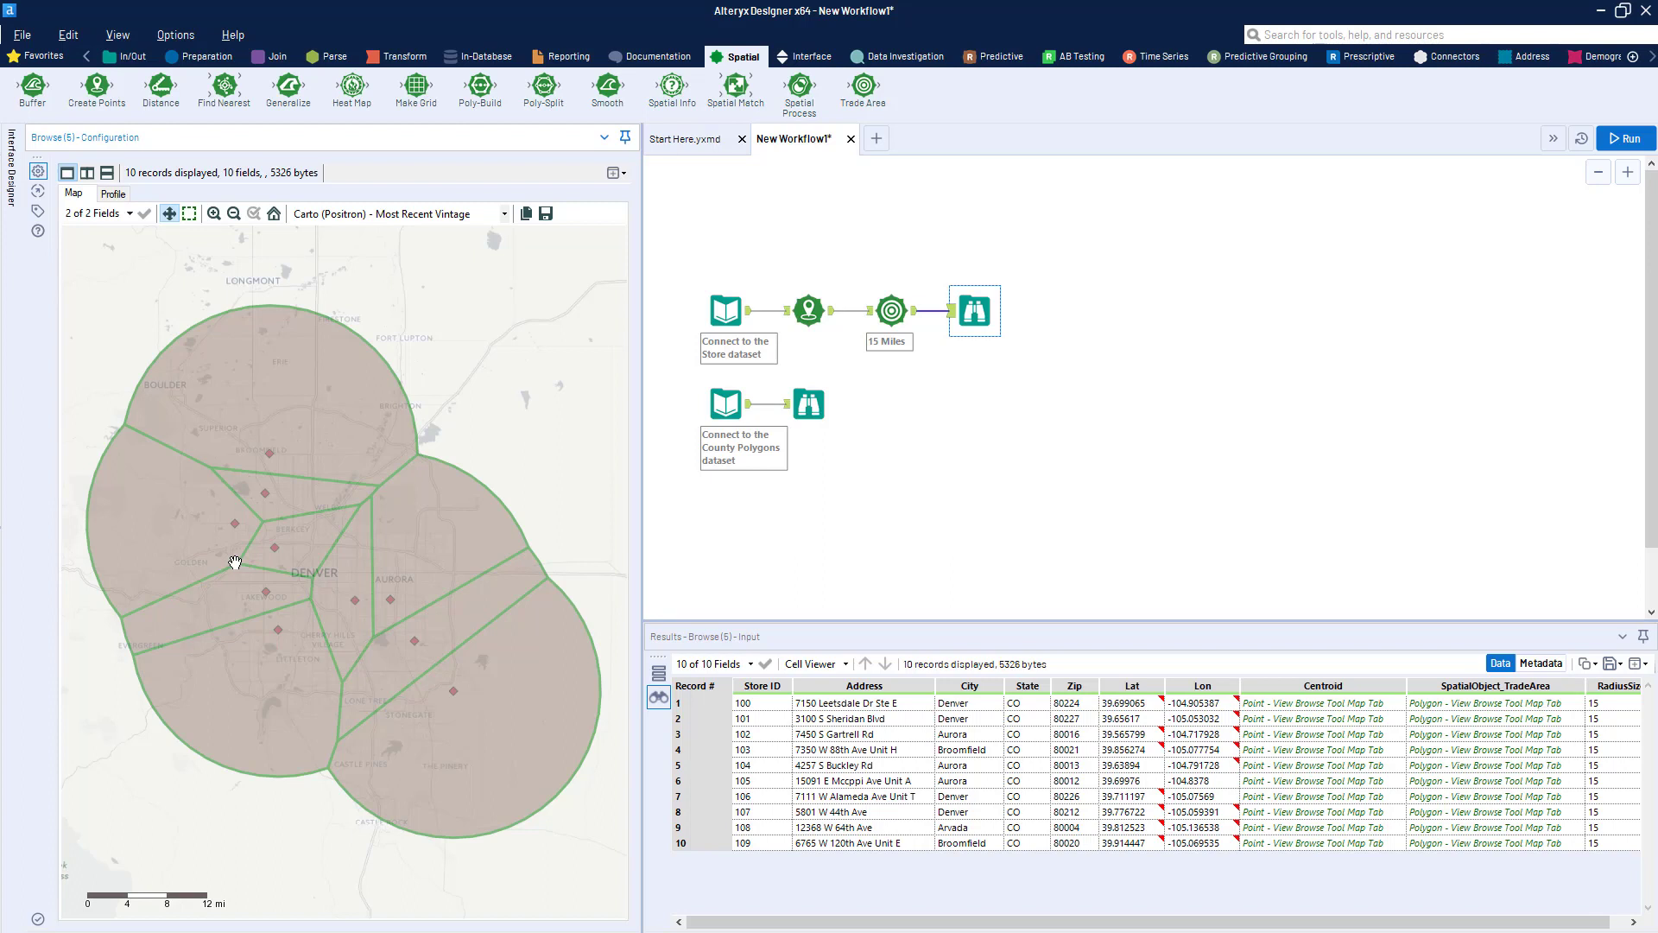
pyautogui.click(245, 425)
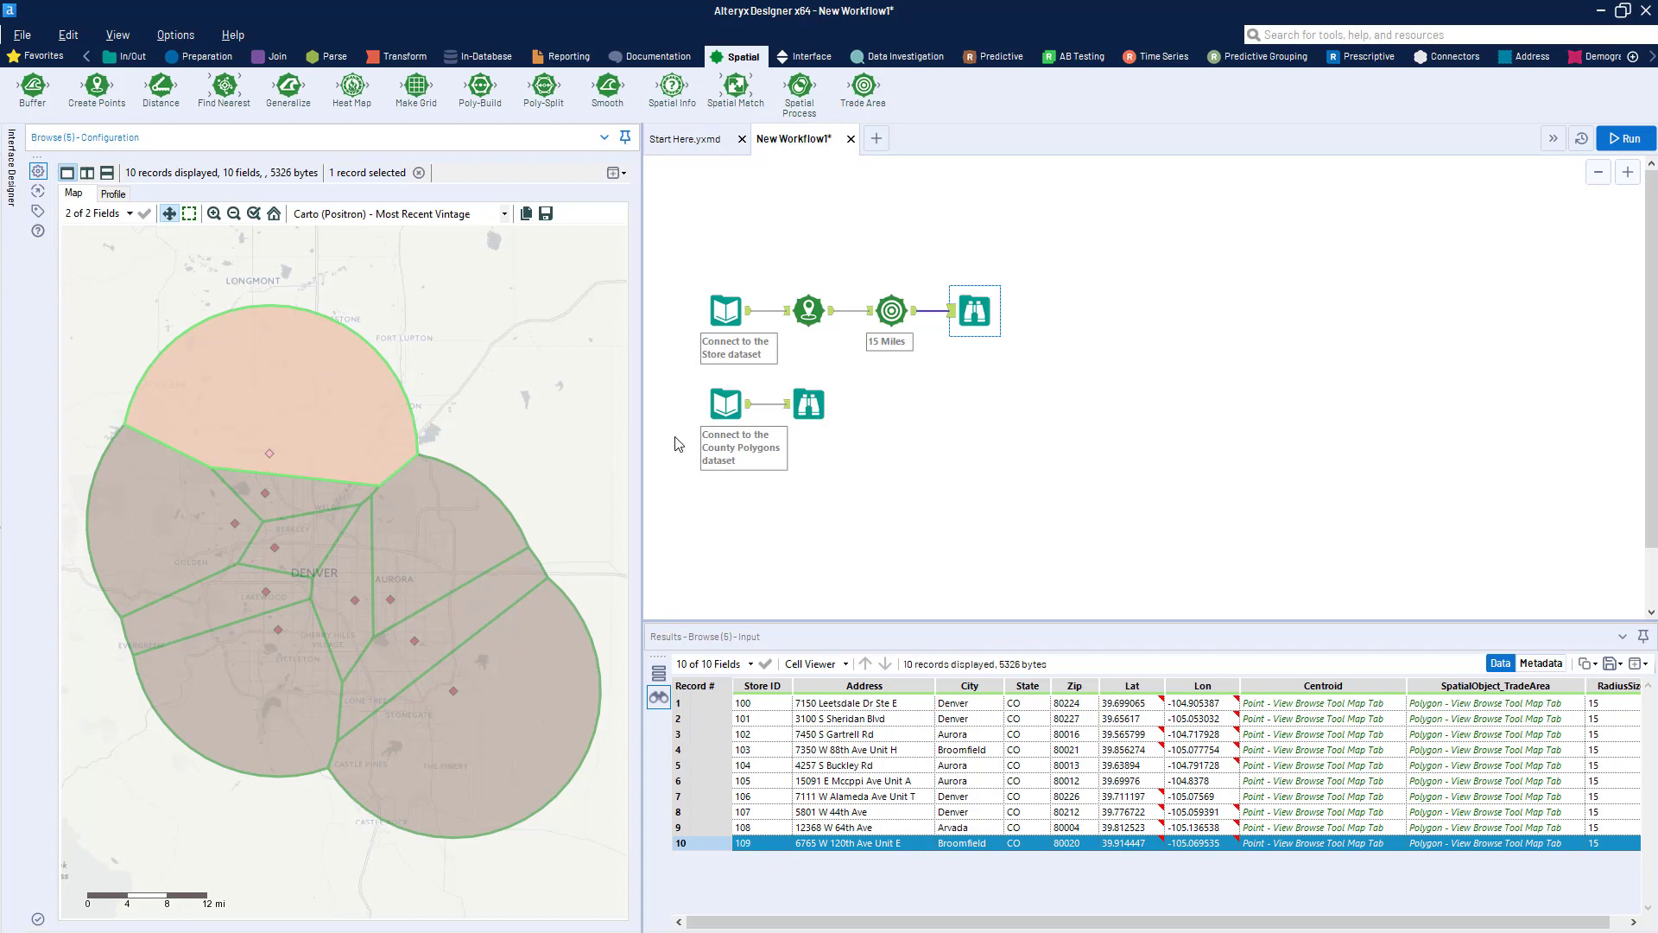
# Disable Eliminate Overlap for the trade areas, rerun the workflow and inspect several full trade area circles on the map.
pyautogui.click(880, 324)
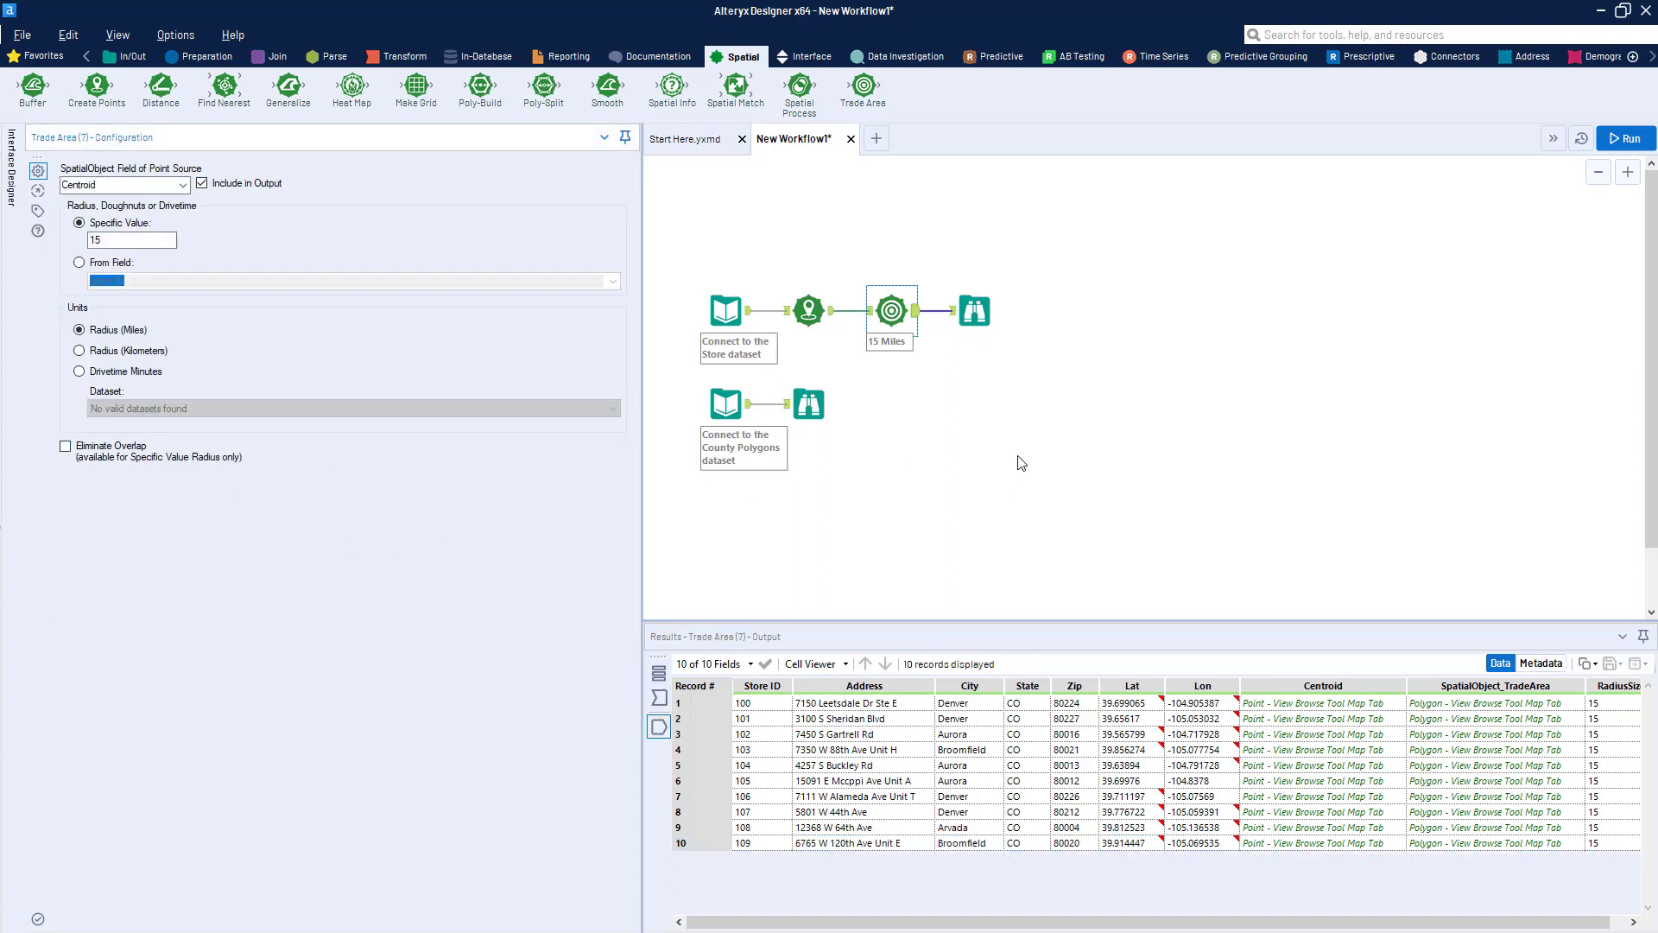
pyautogui.hotkey('ctrl', 'r')
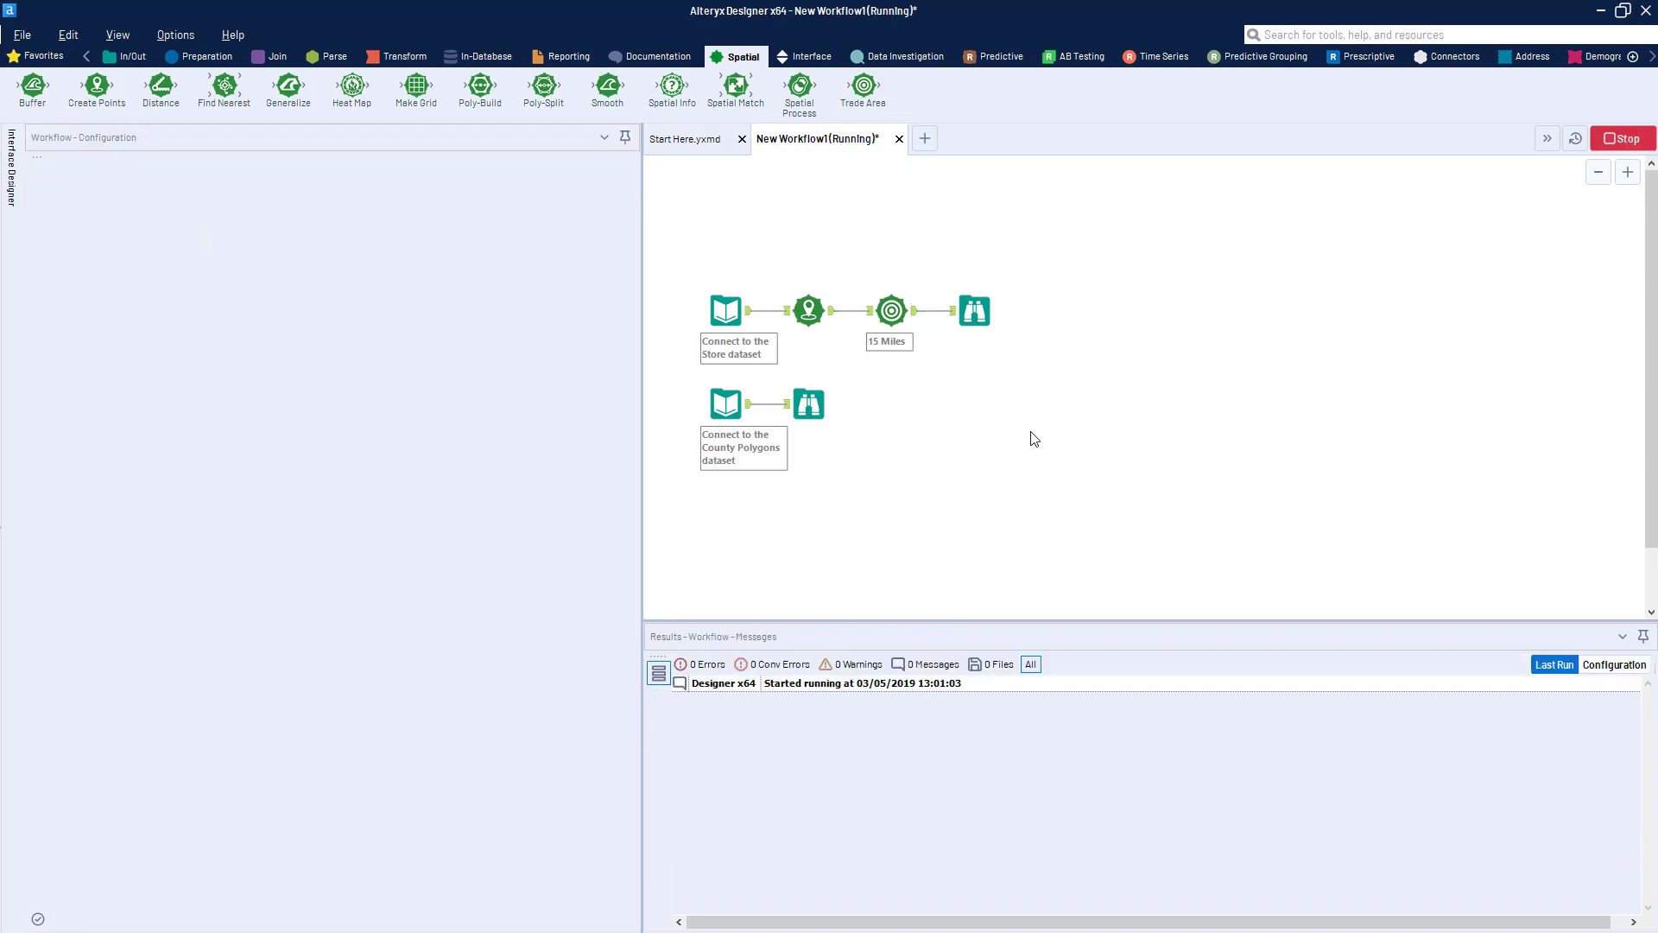
pyautogui.click(972, 313)
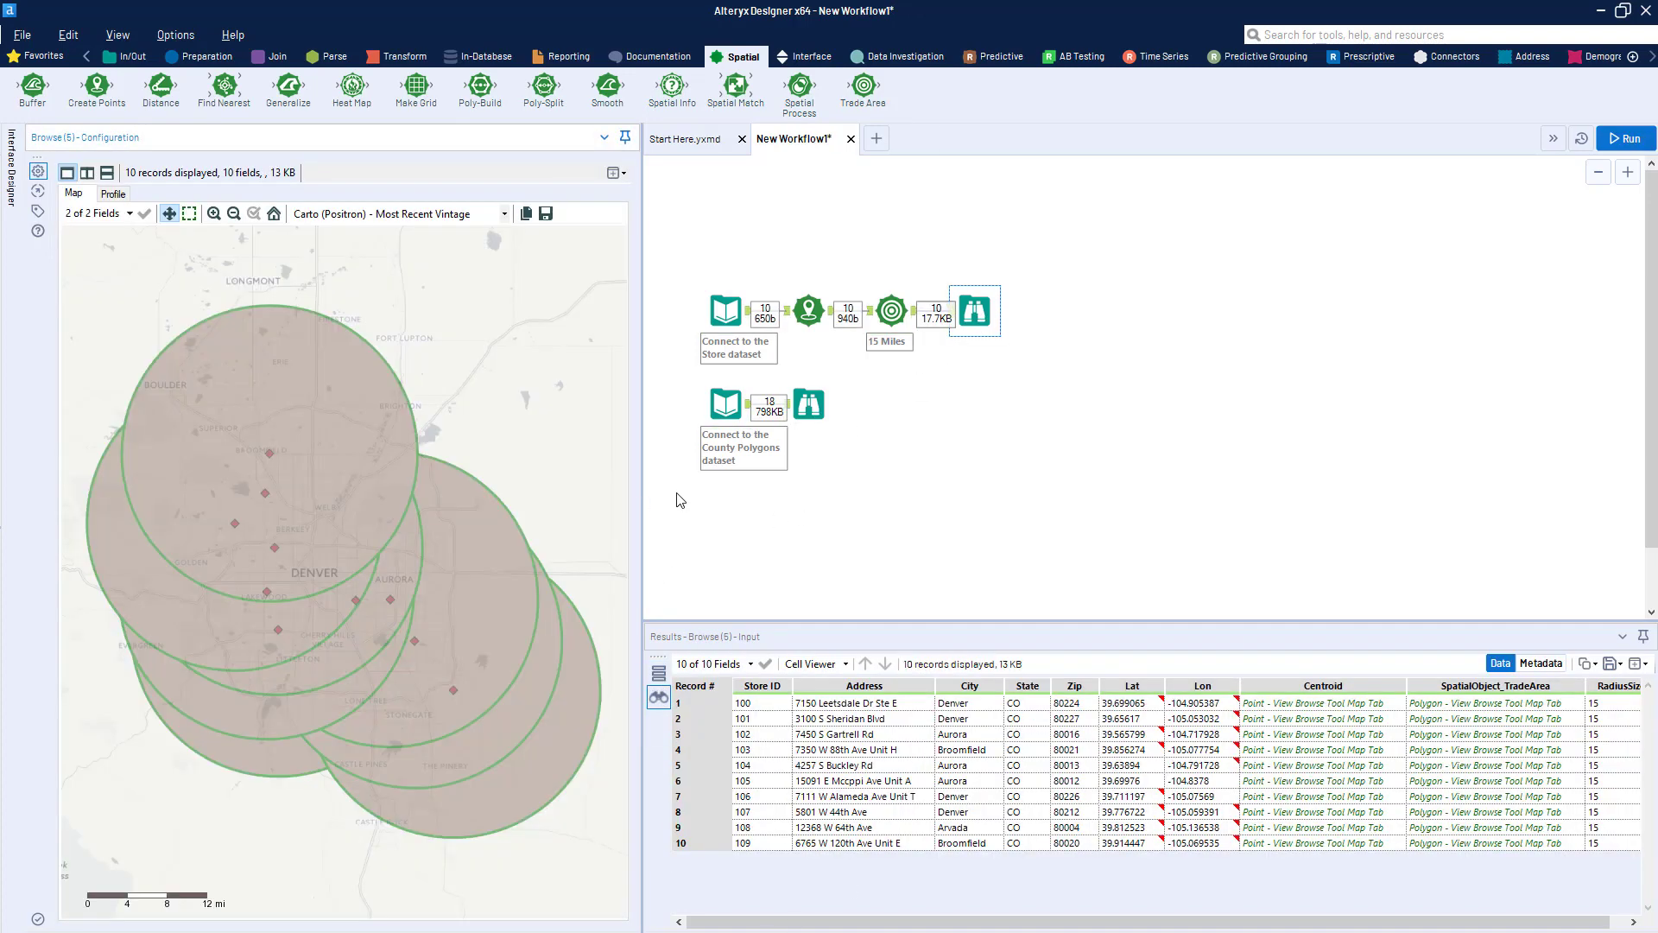
pyautogui.click(312, 418)
pyautogui.click(237, 618)
pyautogui.click(342, 655)
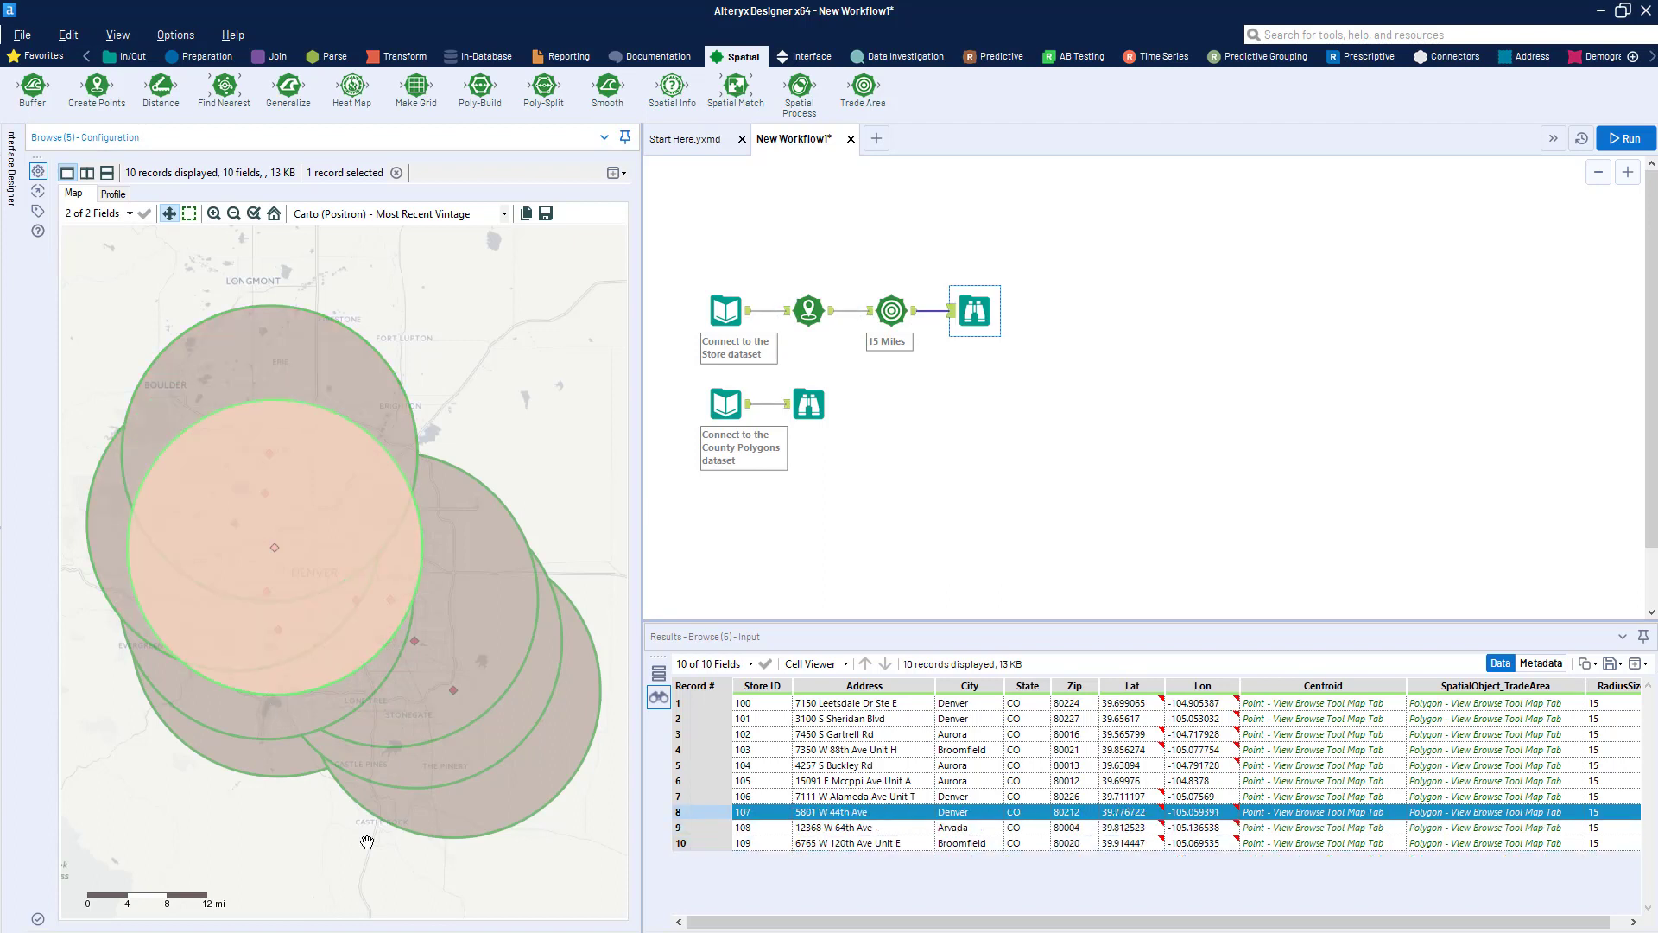
pyautogui.click(299, 724)
pyautogui.click(360, 477)
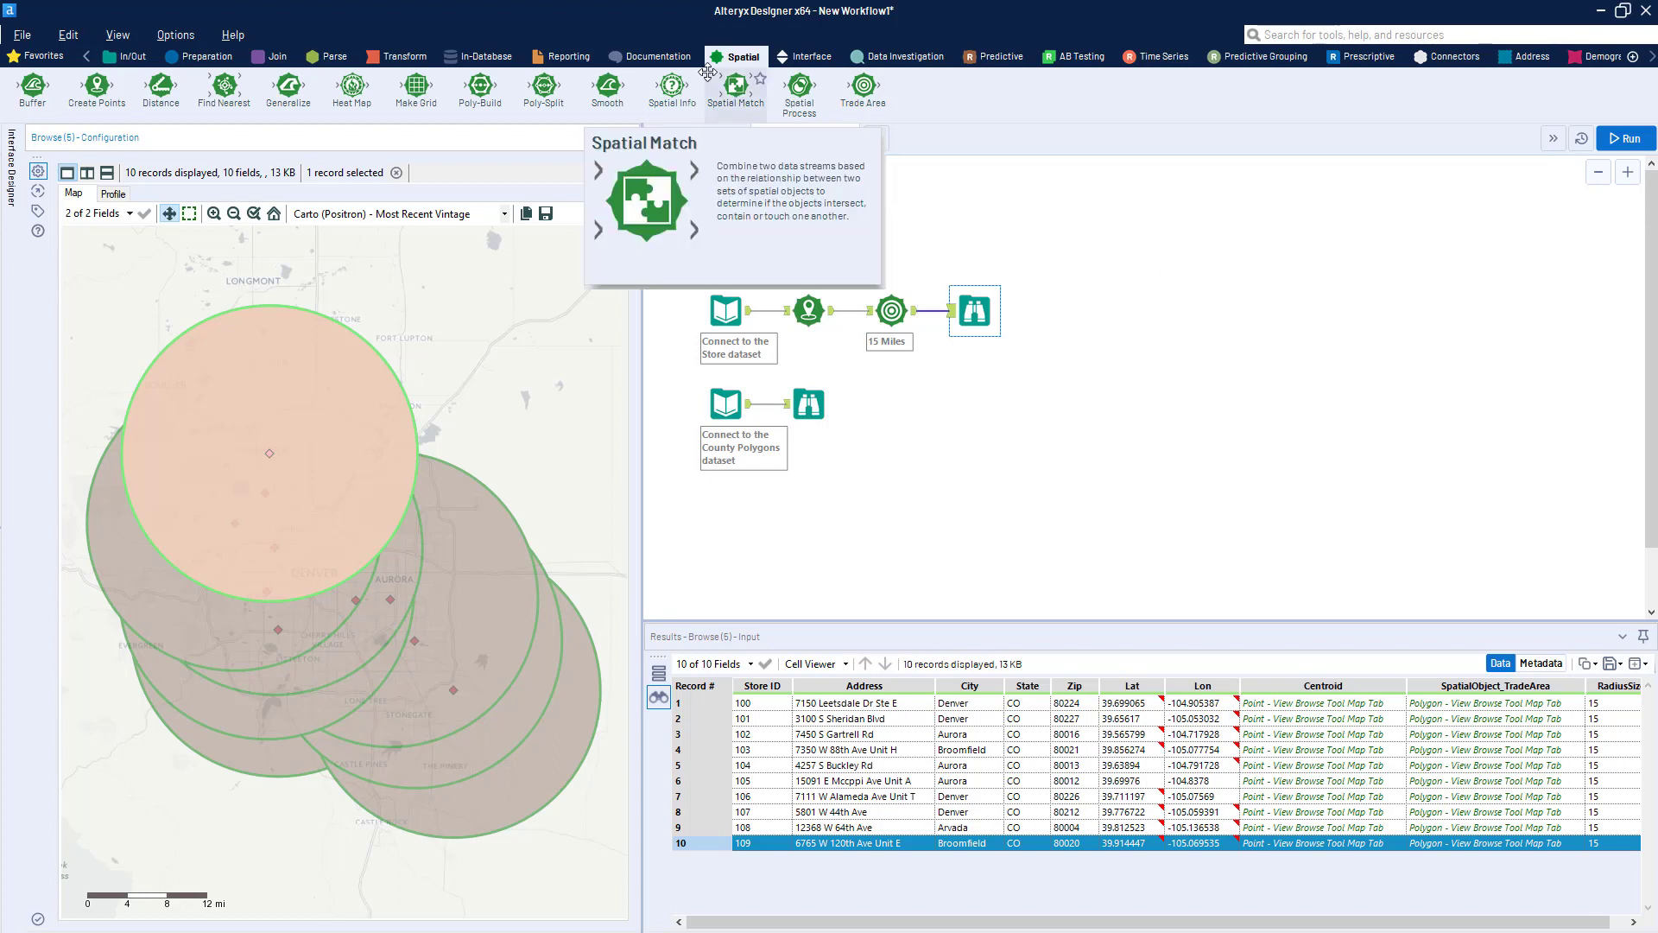
# Add a Spatial Match tool with the Trade Area output as targets and the County Polygons dataset as universe, arranging the tools neatly.
pyautogui.moveTo(735, 96); pyautogui.dragTo(990, 383)
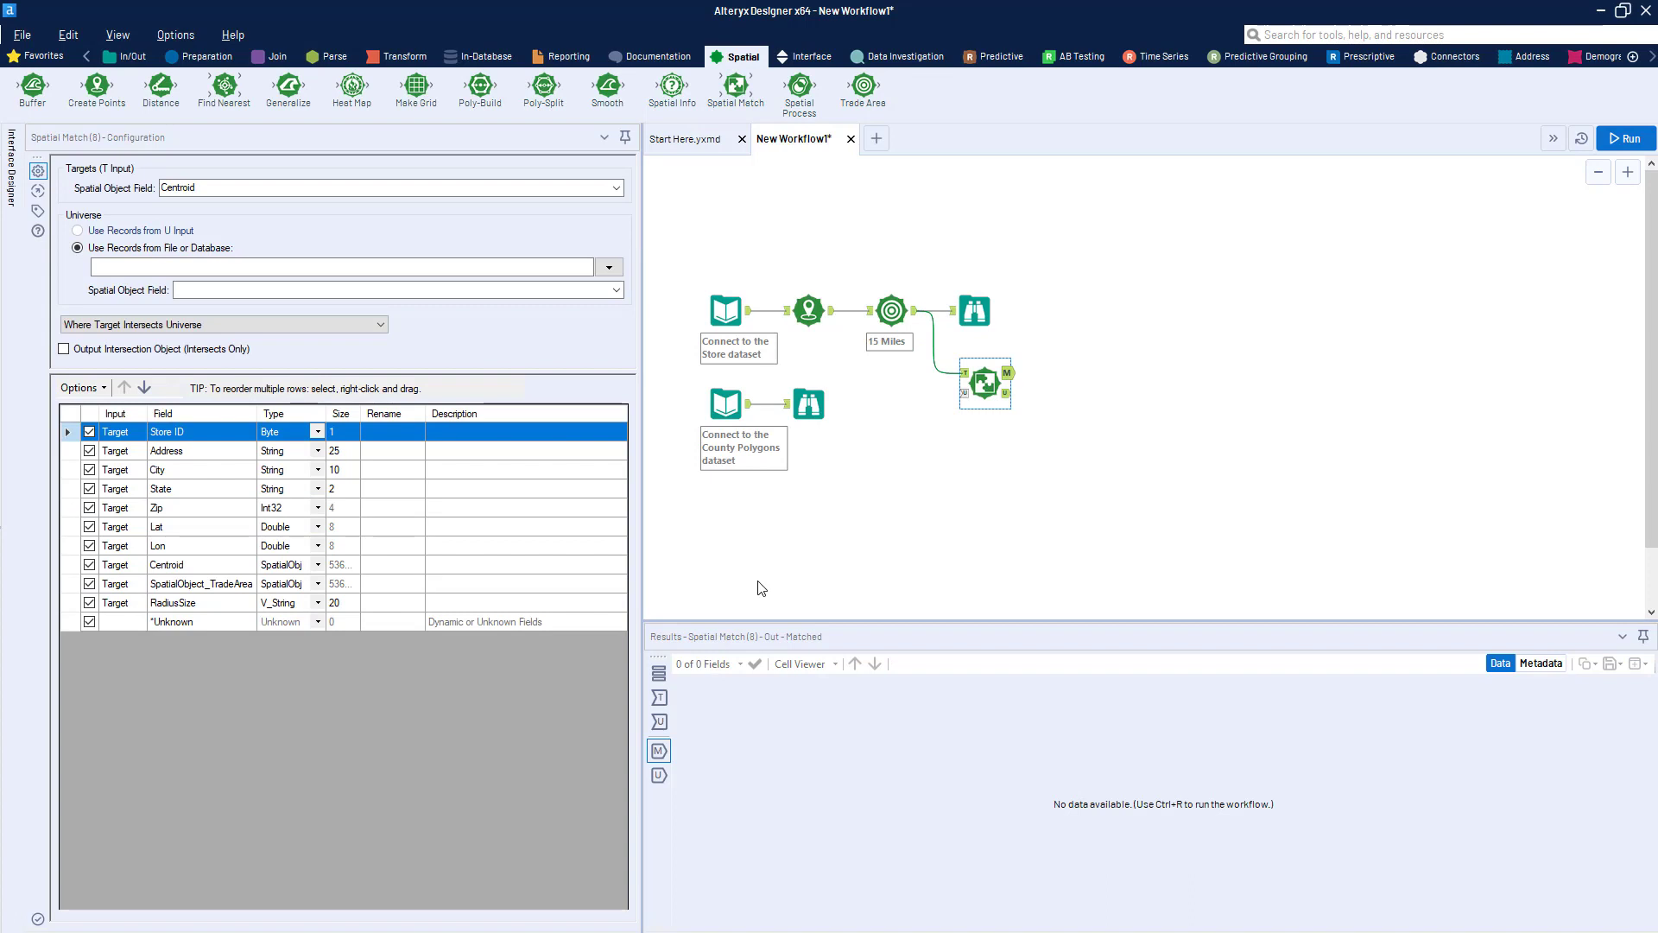
pyautogui.moveTo(976, 385)
pyautogui.mouseDown()
pyautogui.moveTo(986, 374)
pyautogui.moveTo(965, 370)
pyautogui.mouseUp()
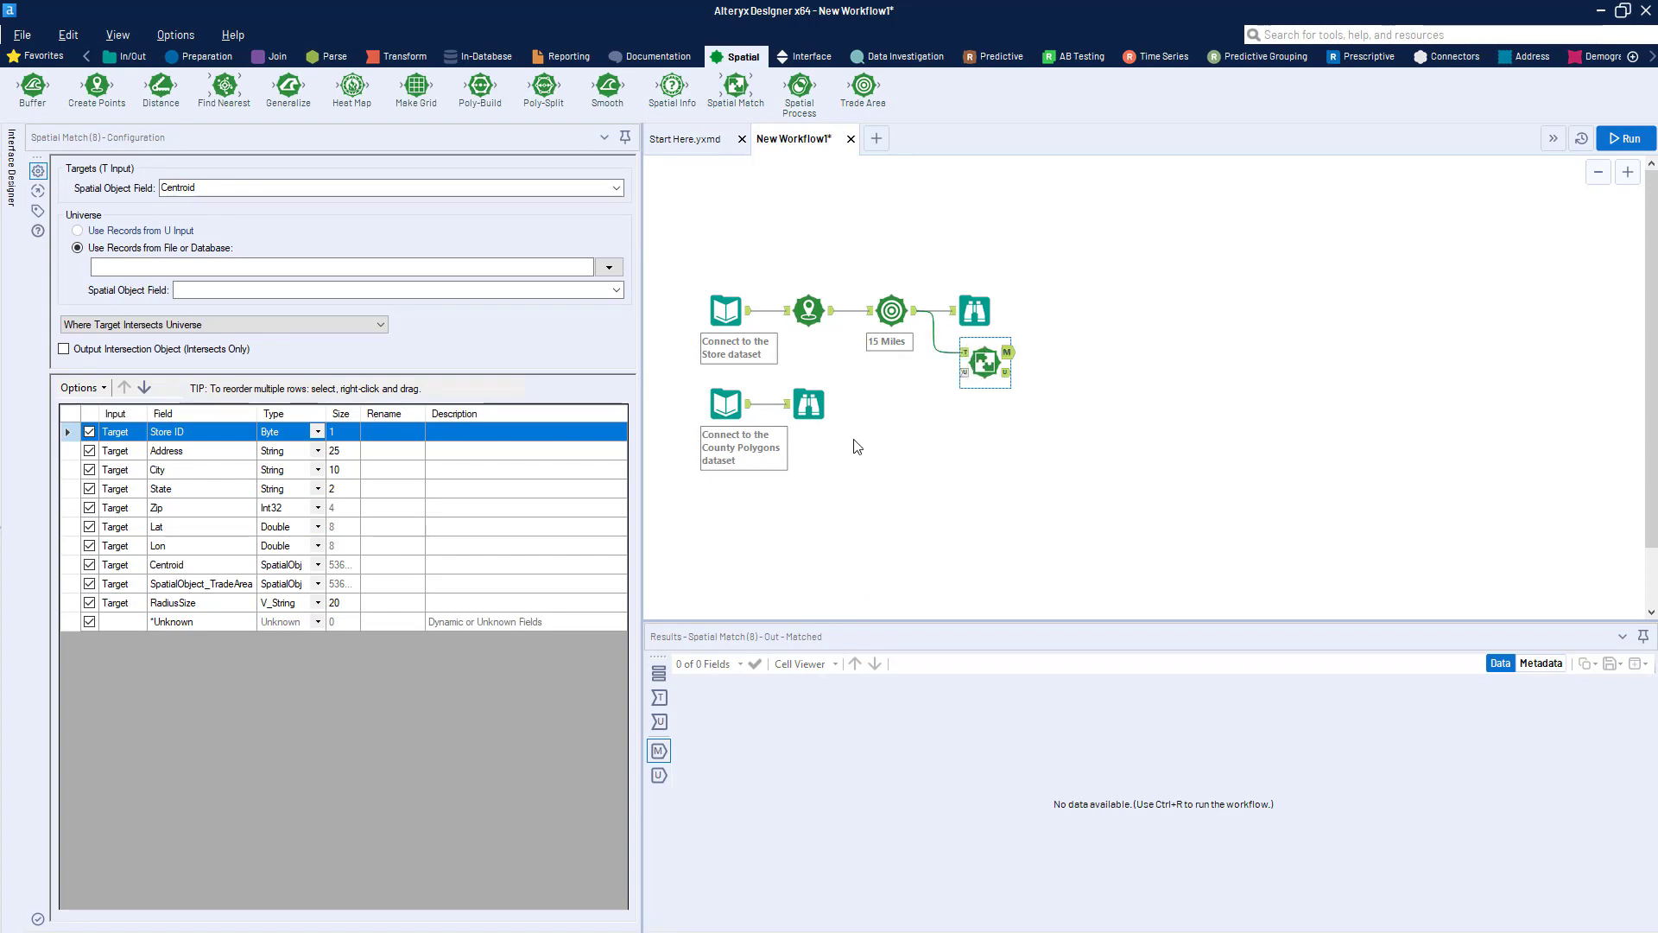
pyautogui.moveTo(809, 404); pyautogui.dragTo(819, 446)
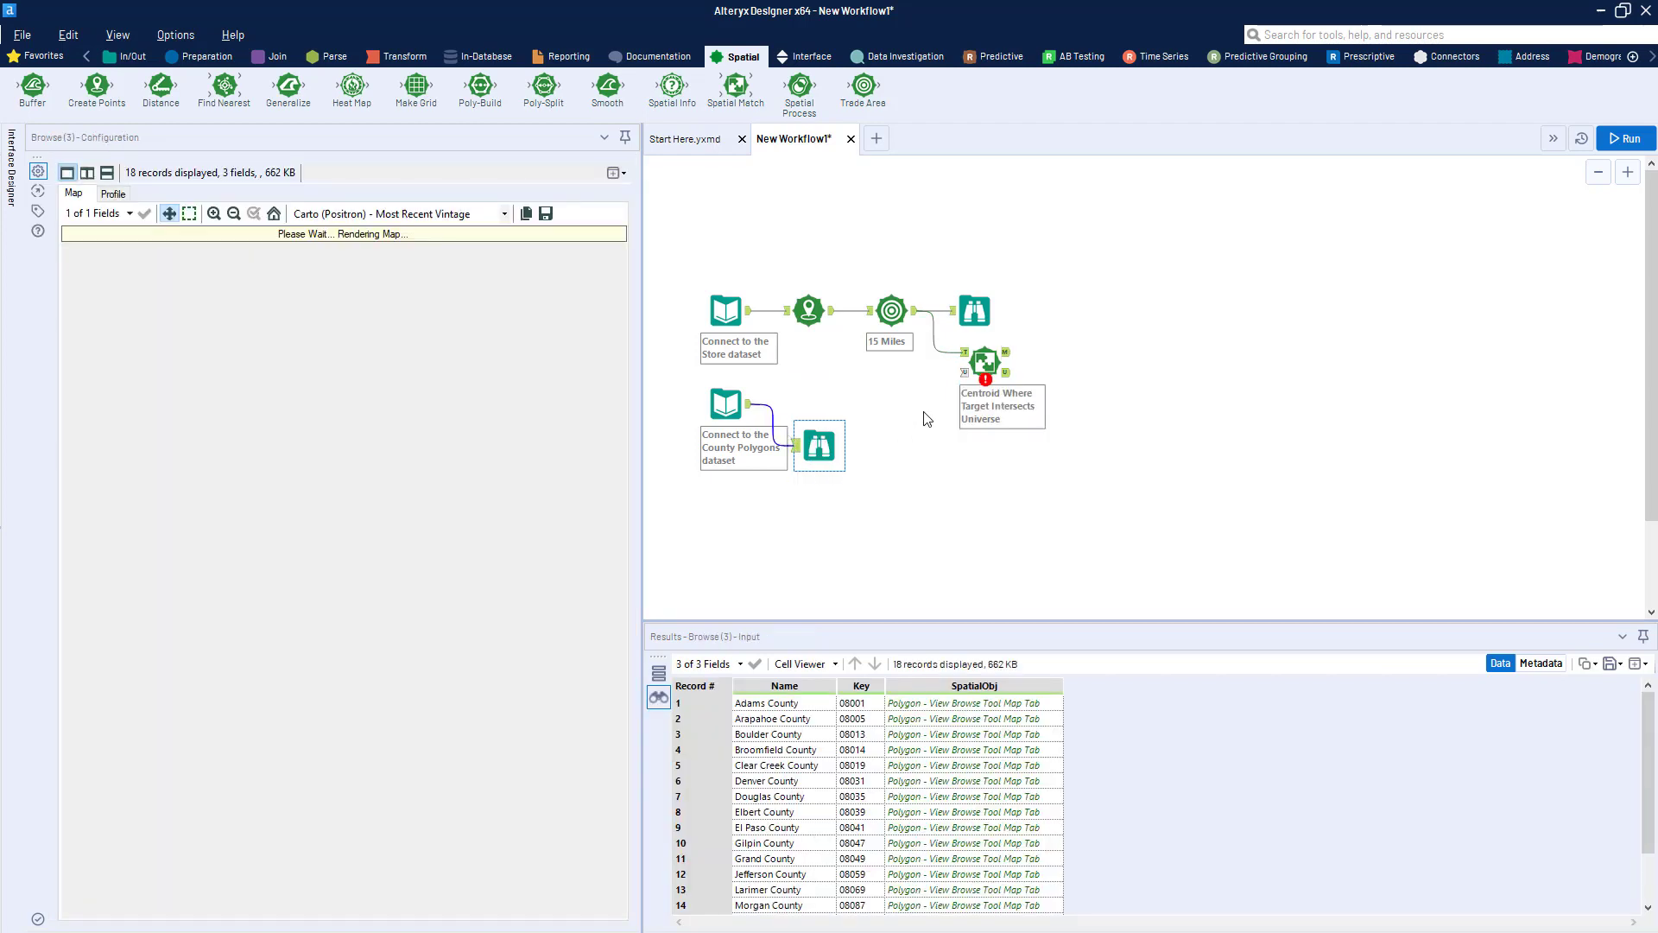
pyautogui.moveTo(749, 404); pyautogui.dragTo(965, 373)
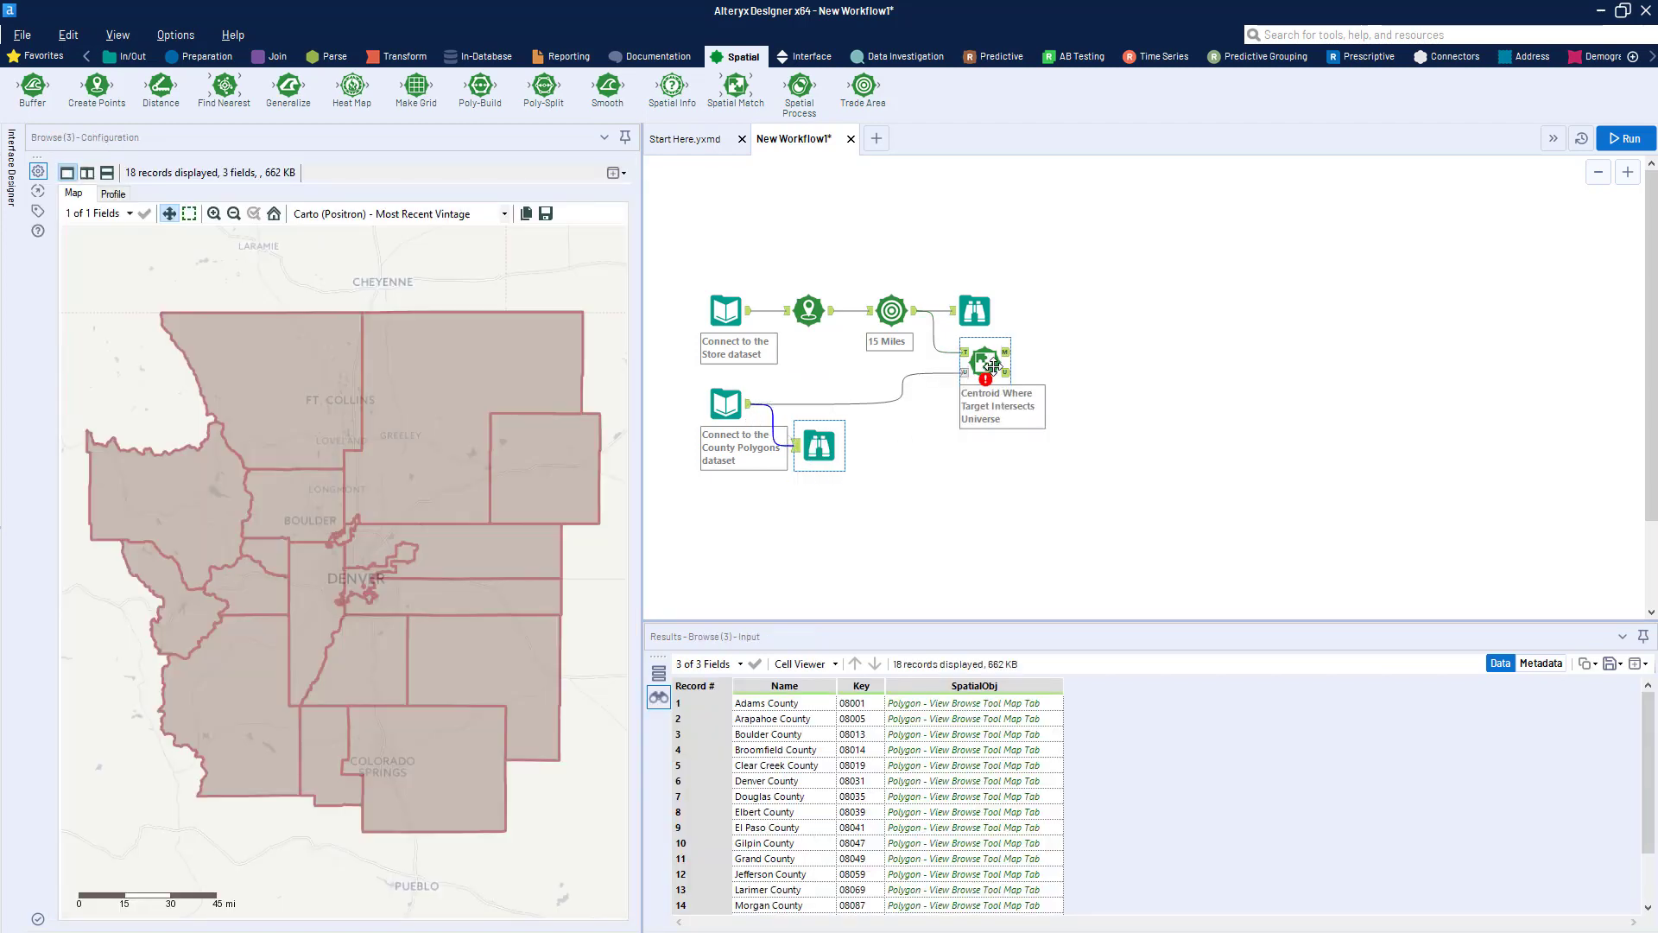
pyautogui.click(987, 366)
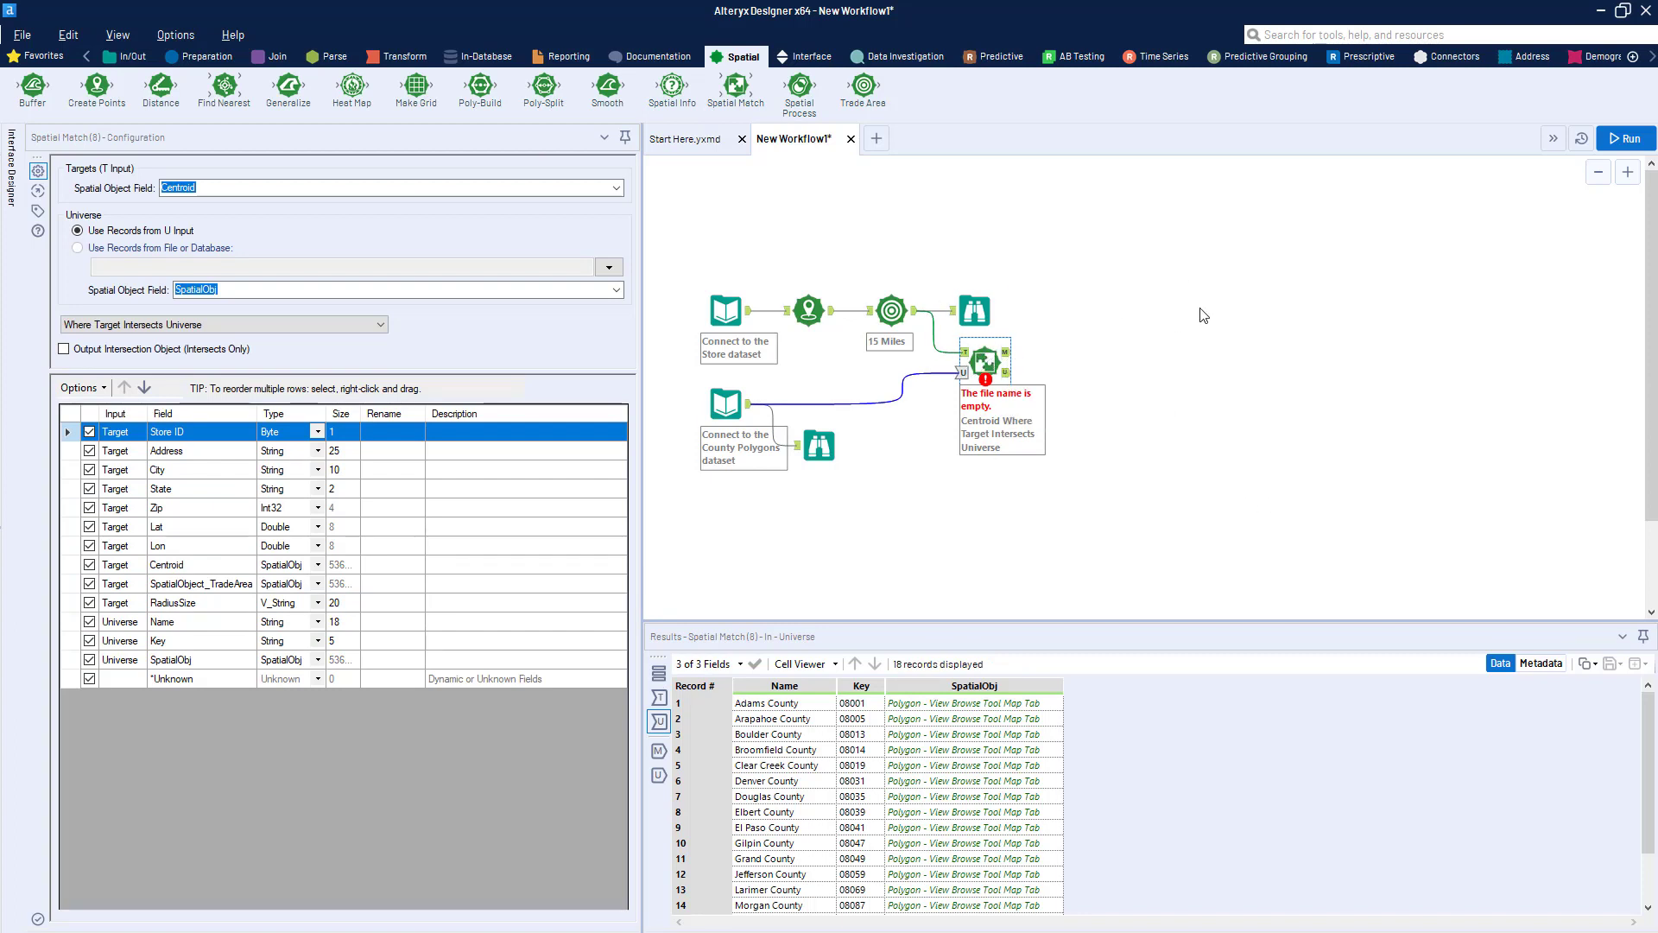
pyautogui.moveTo(970, 378); pyautogui.dragTo(993, 361)
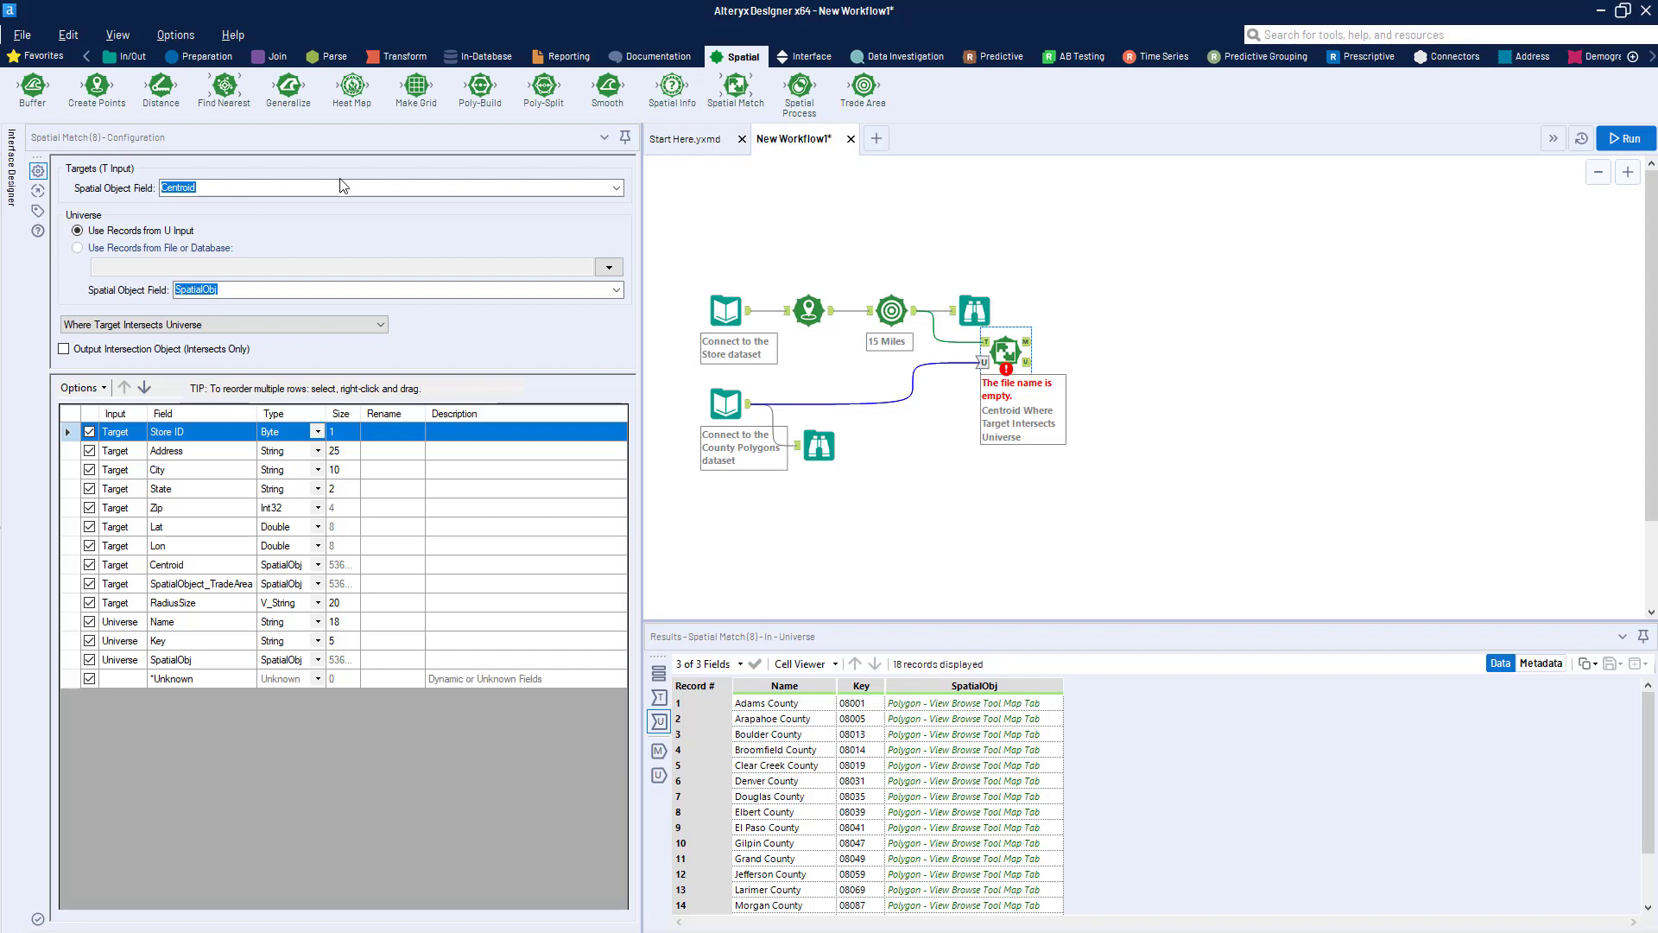
# Check the Spatial Match target field, the Trade Area input data, and the Browse results for trade areas and county polygons.
pyautogui.click(619, 188)
pyautogui.click(618, 188)
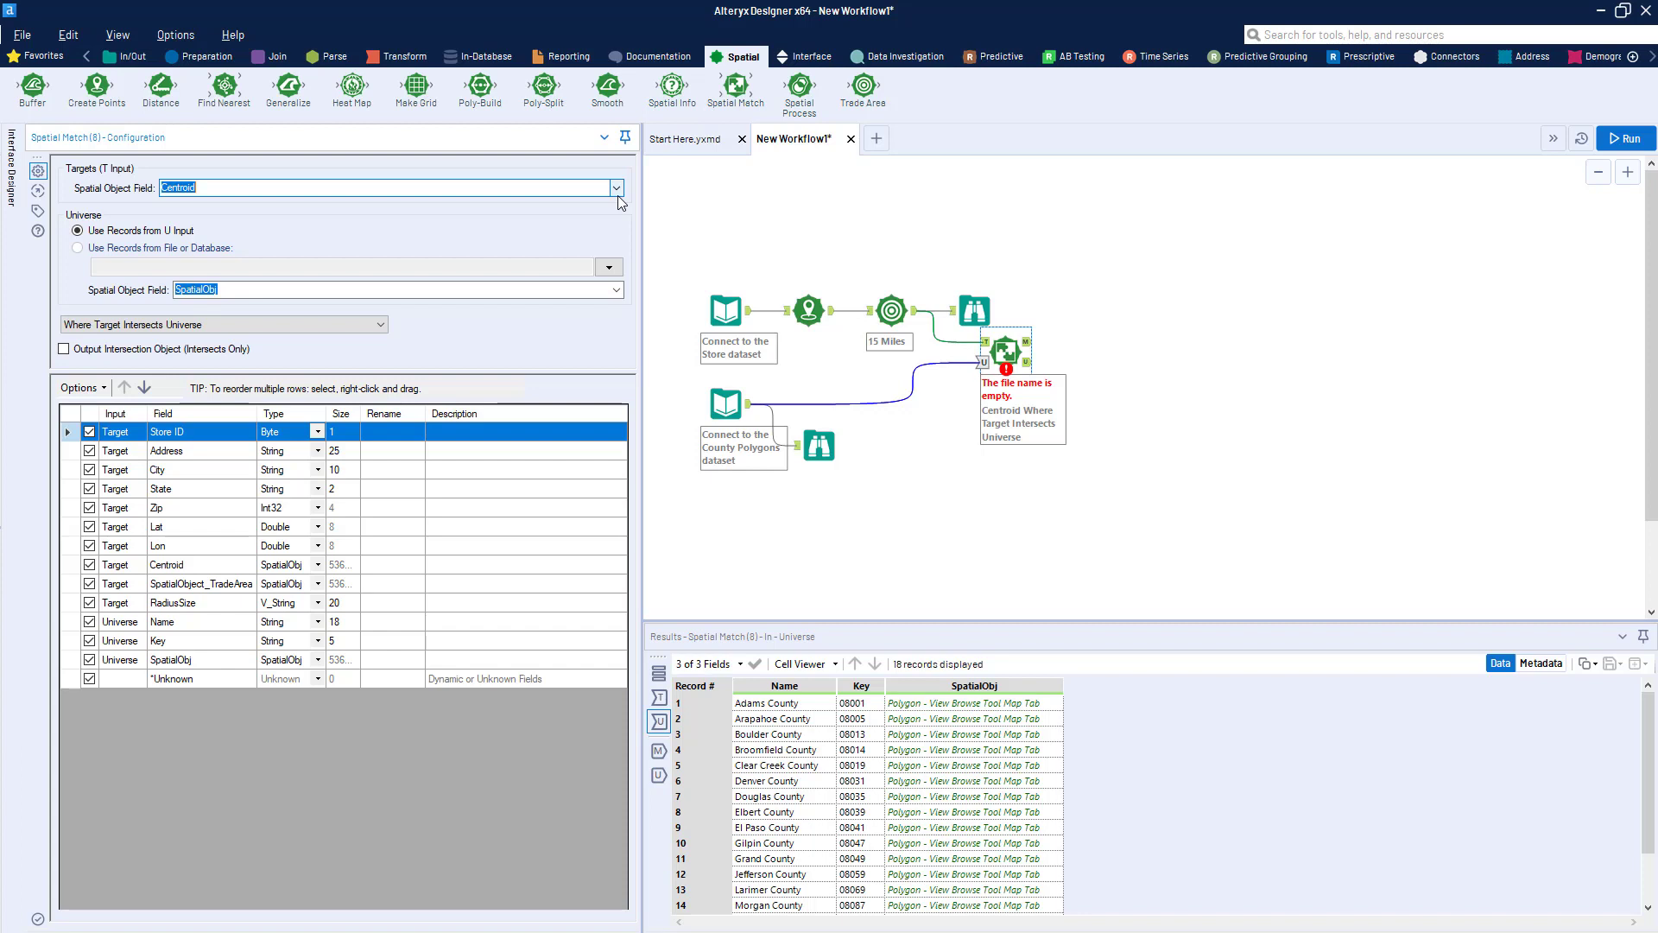
pyautogui.click(890, 313)
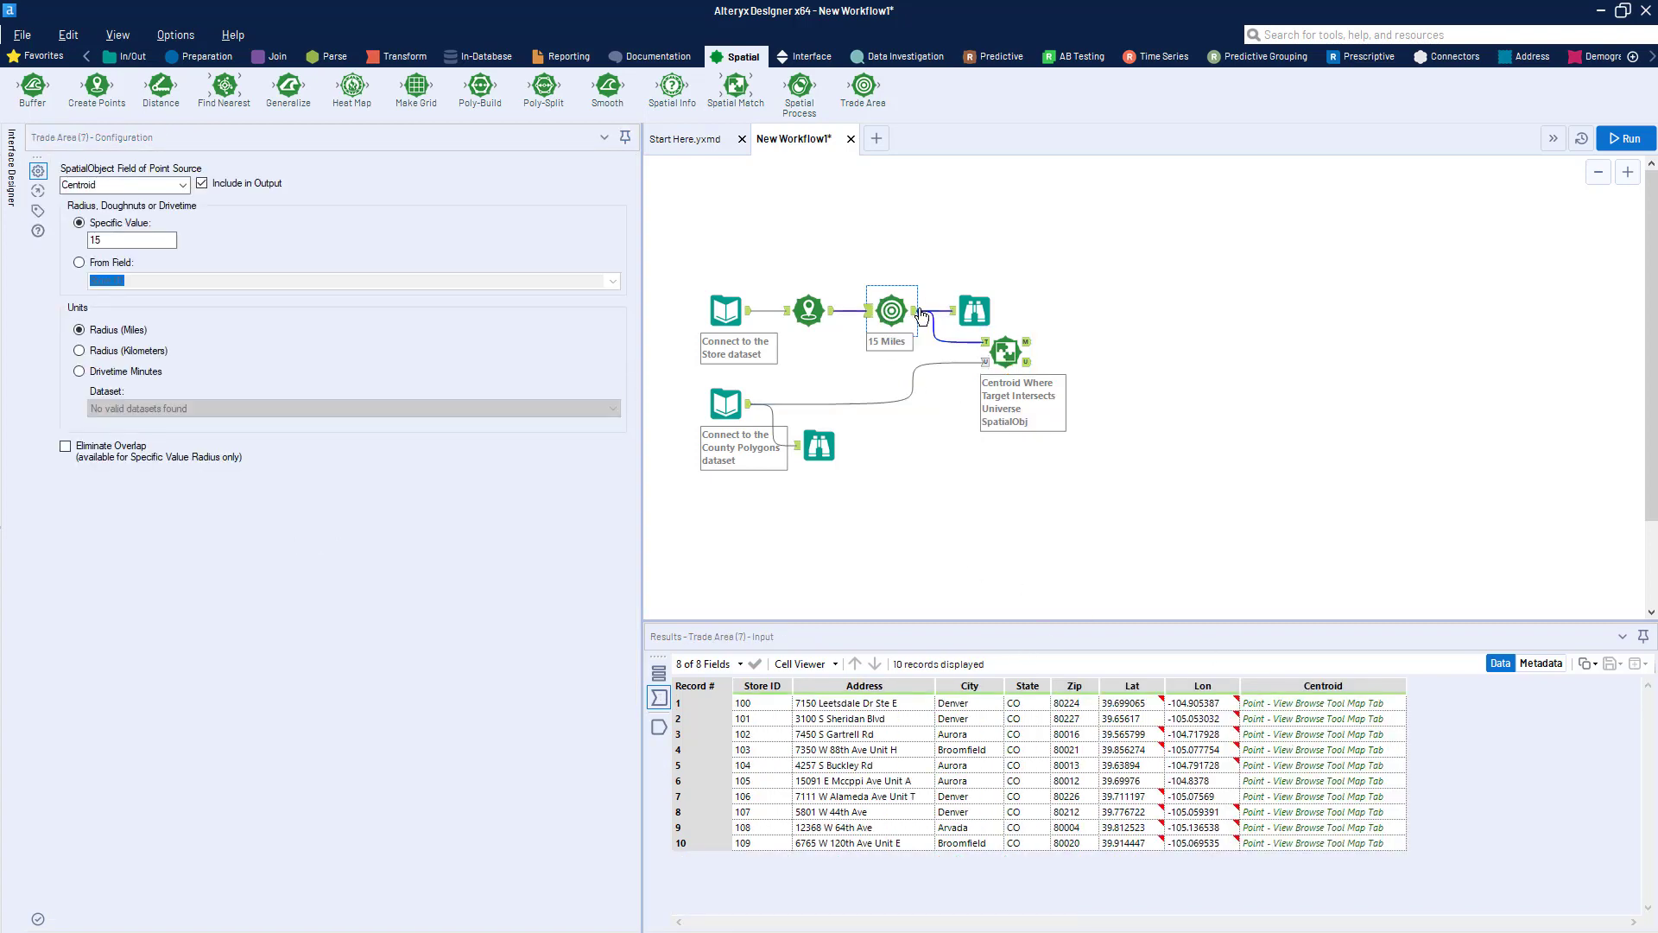
pyautogui.click(974, 311)
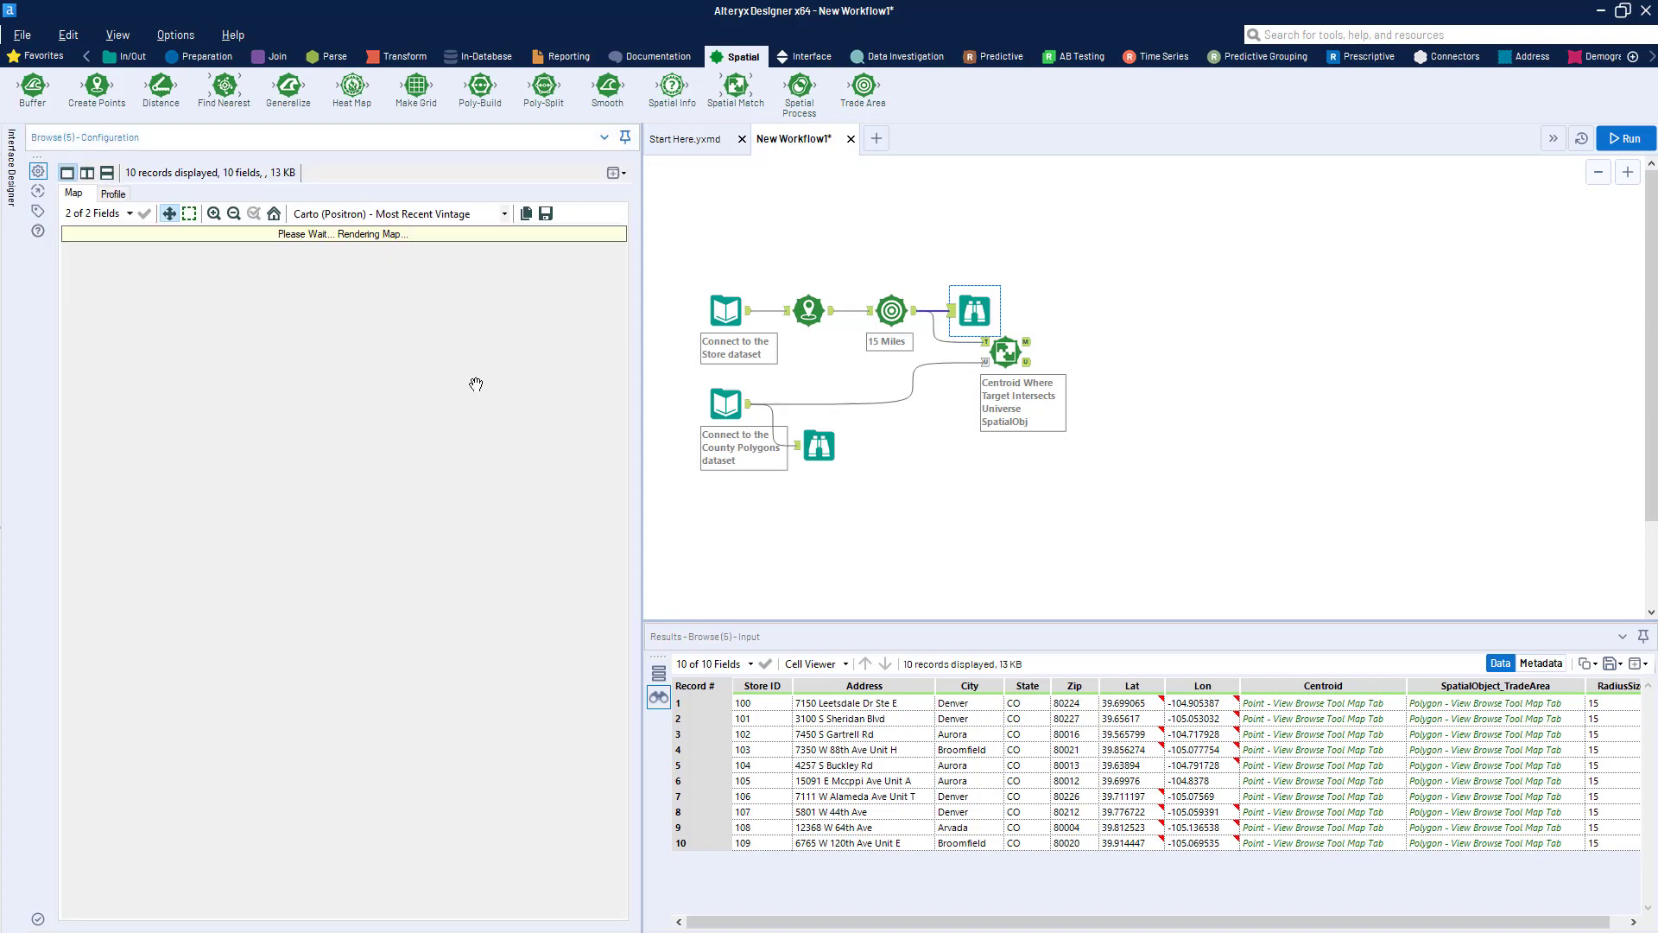
pyautogui.click(809, 466)
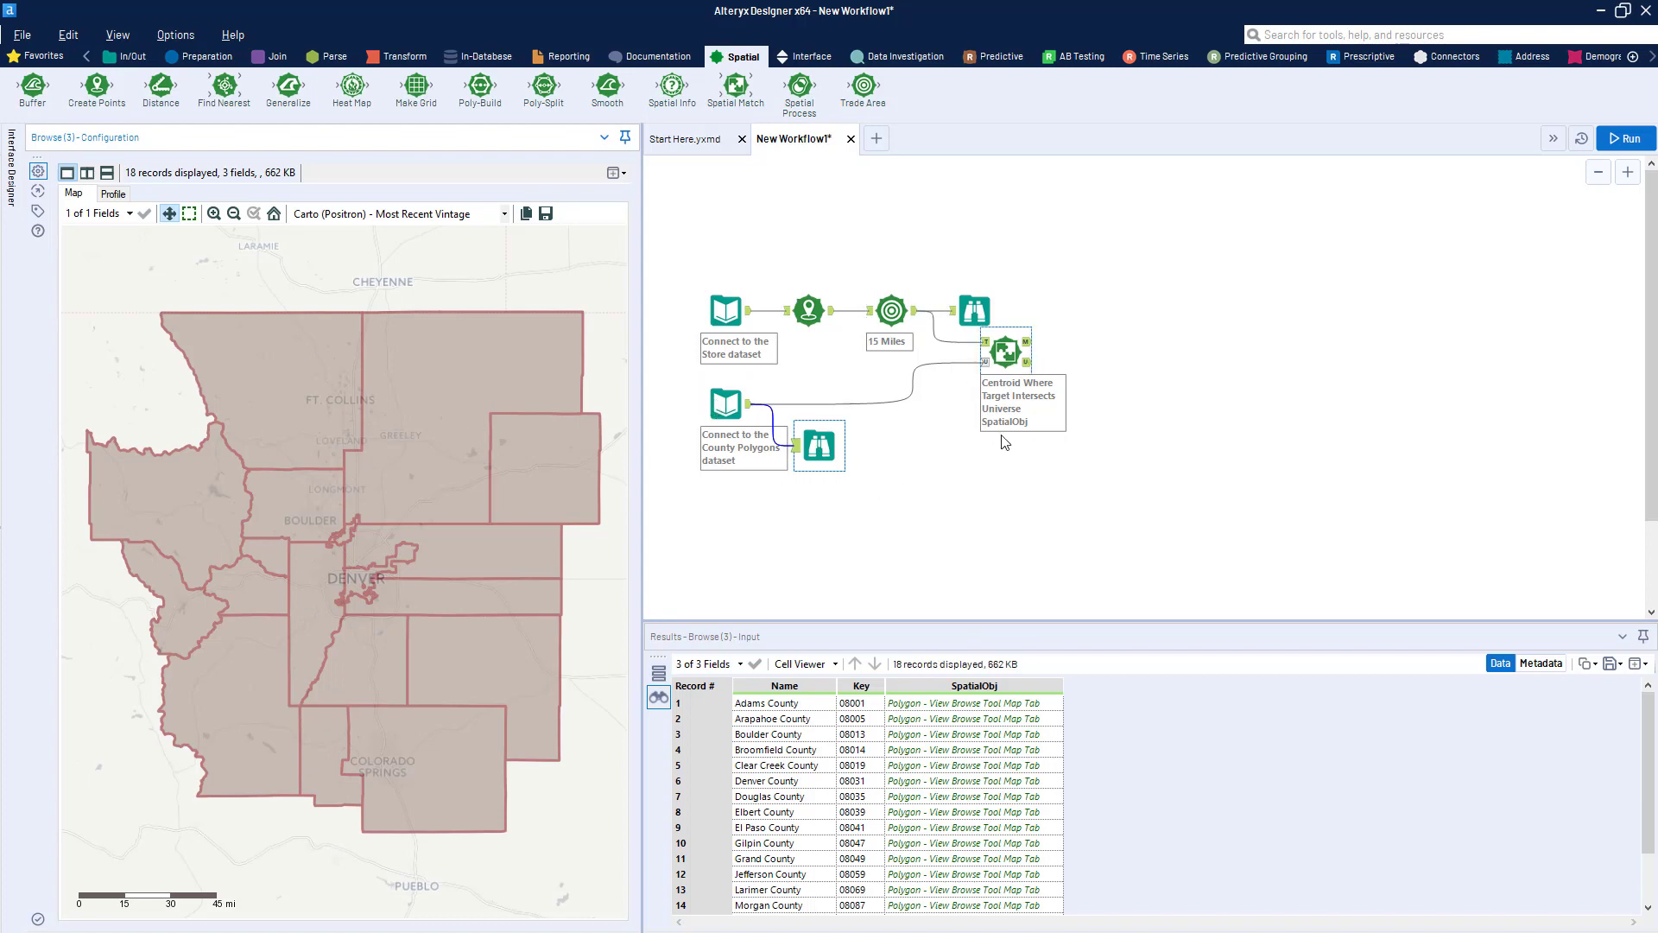
# Review the Spatial Match relationship options and keep Where Target Intersects Universe.
pyautogui.click(1017, 344)
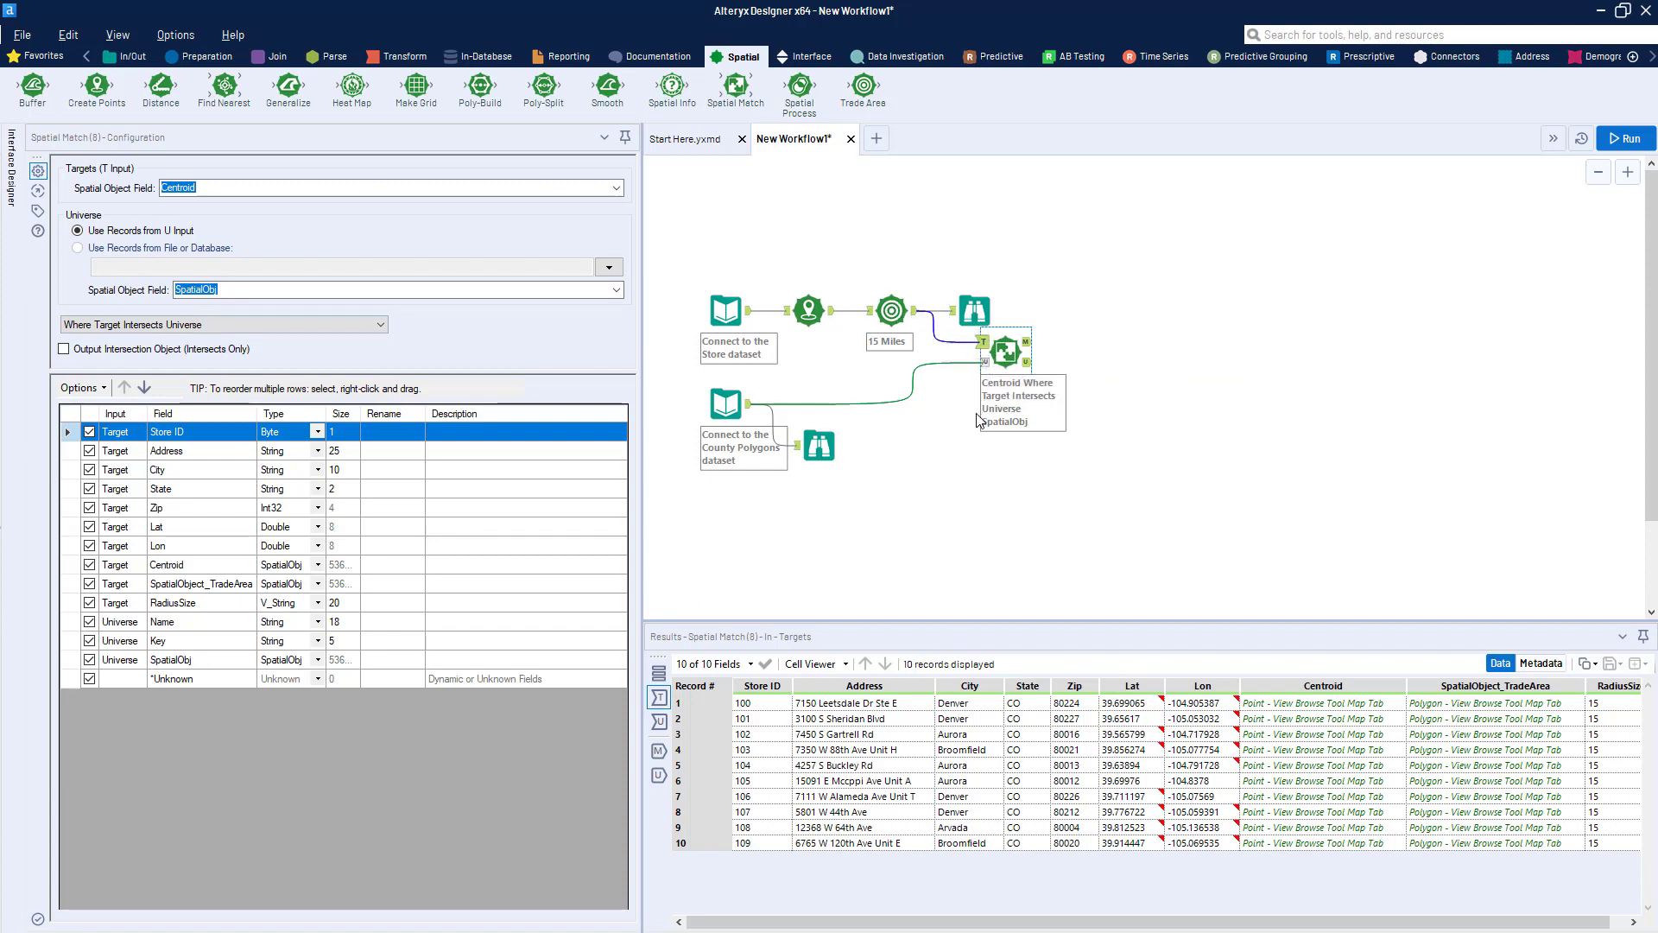
pyautogui.click(298, 325)
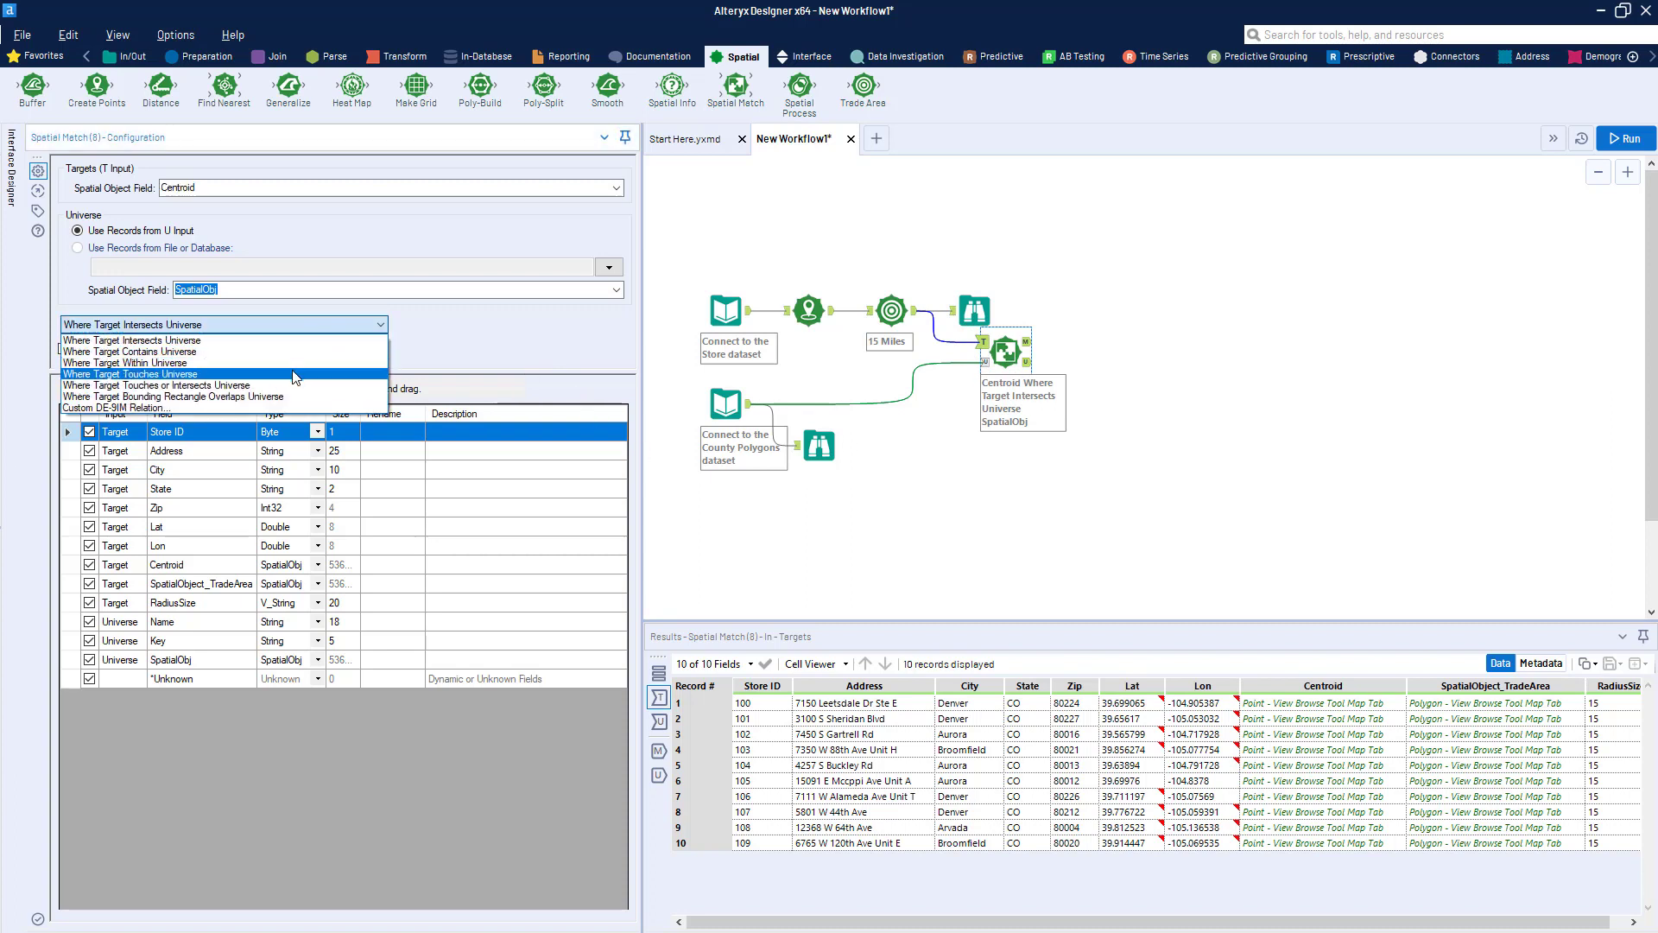
pyautogui.click(242, 373)
pyautogui.click(221, 324)
pyautogui.click(208, 336)
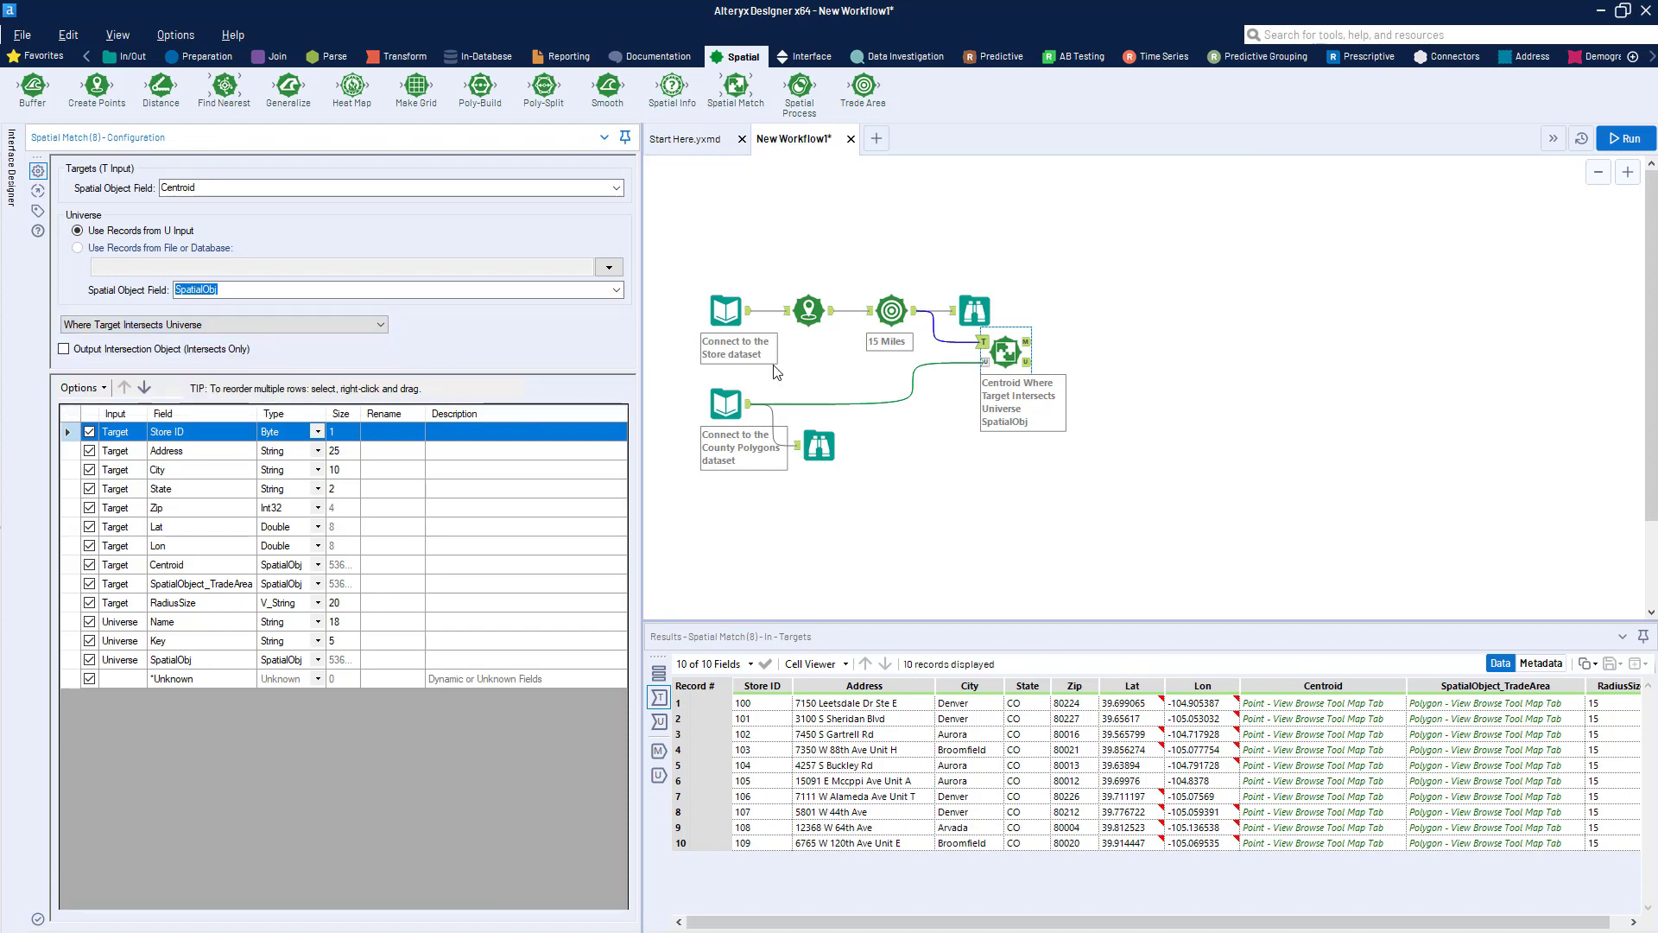
# Add Browse tools to both the matched and unmatched outputs of the Spatial Match tool and run the workflow.
pyautogui.click(1001, 352)
pyautogui.hotkey('ctrl', 'shift', 'b')
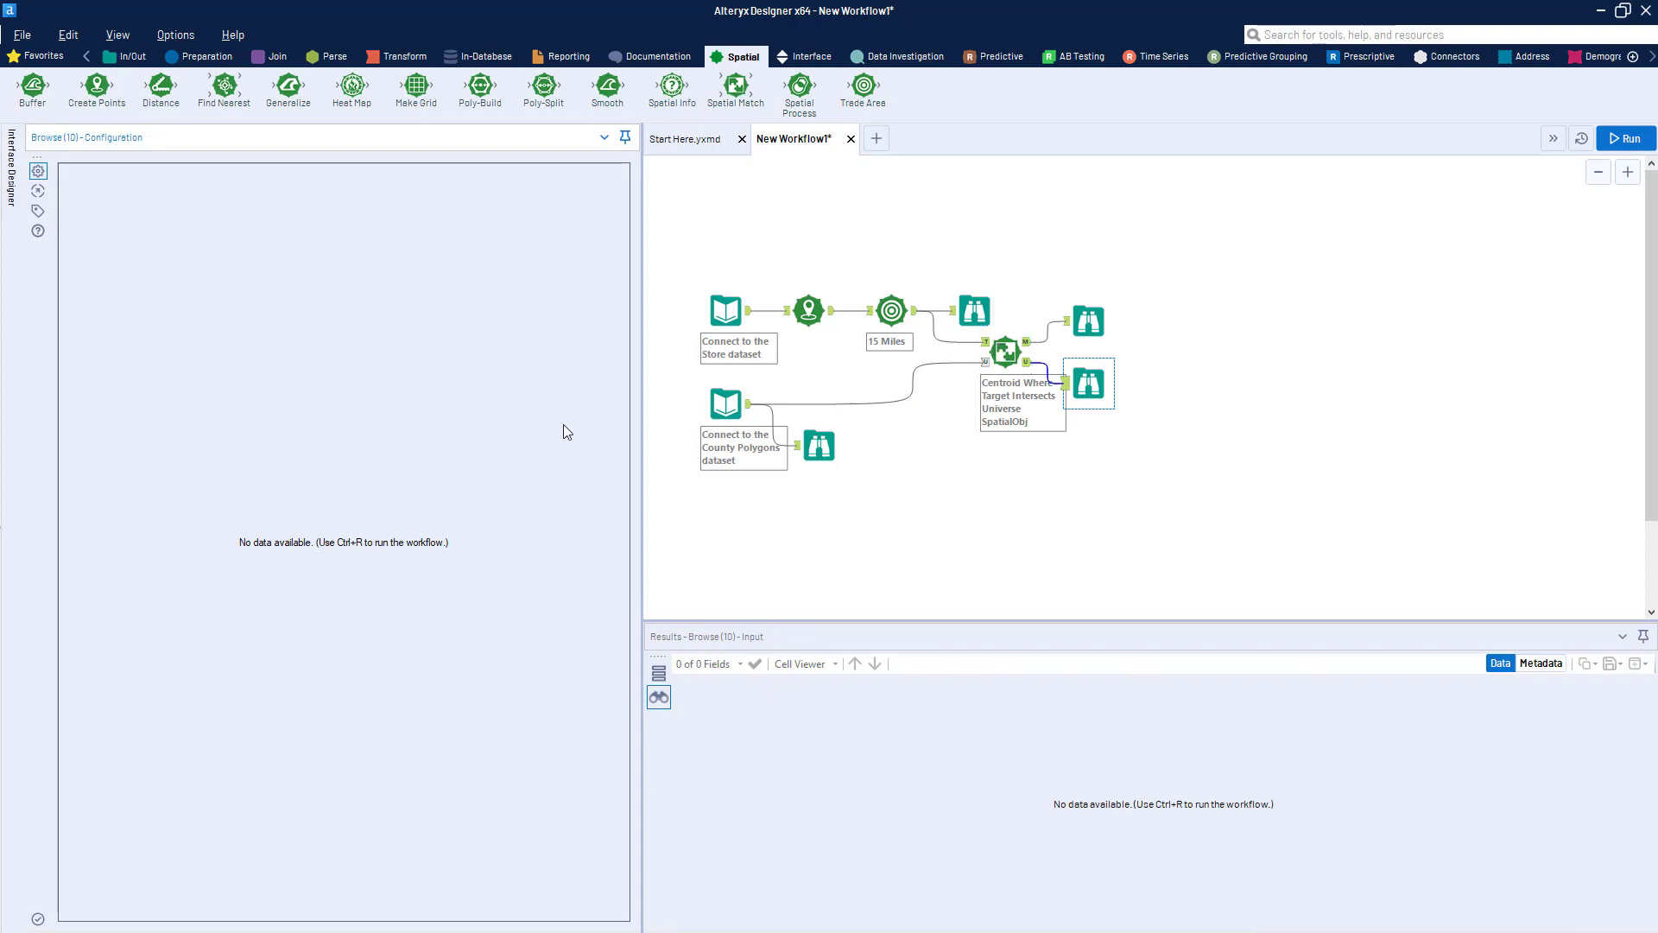
pyautogui.hotkey('ctrl', 'r')
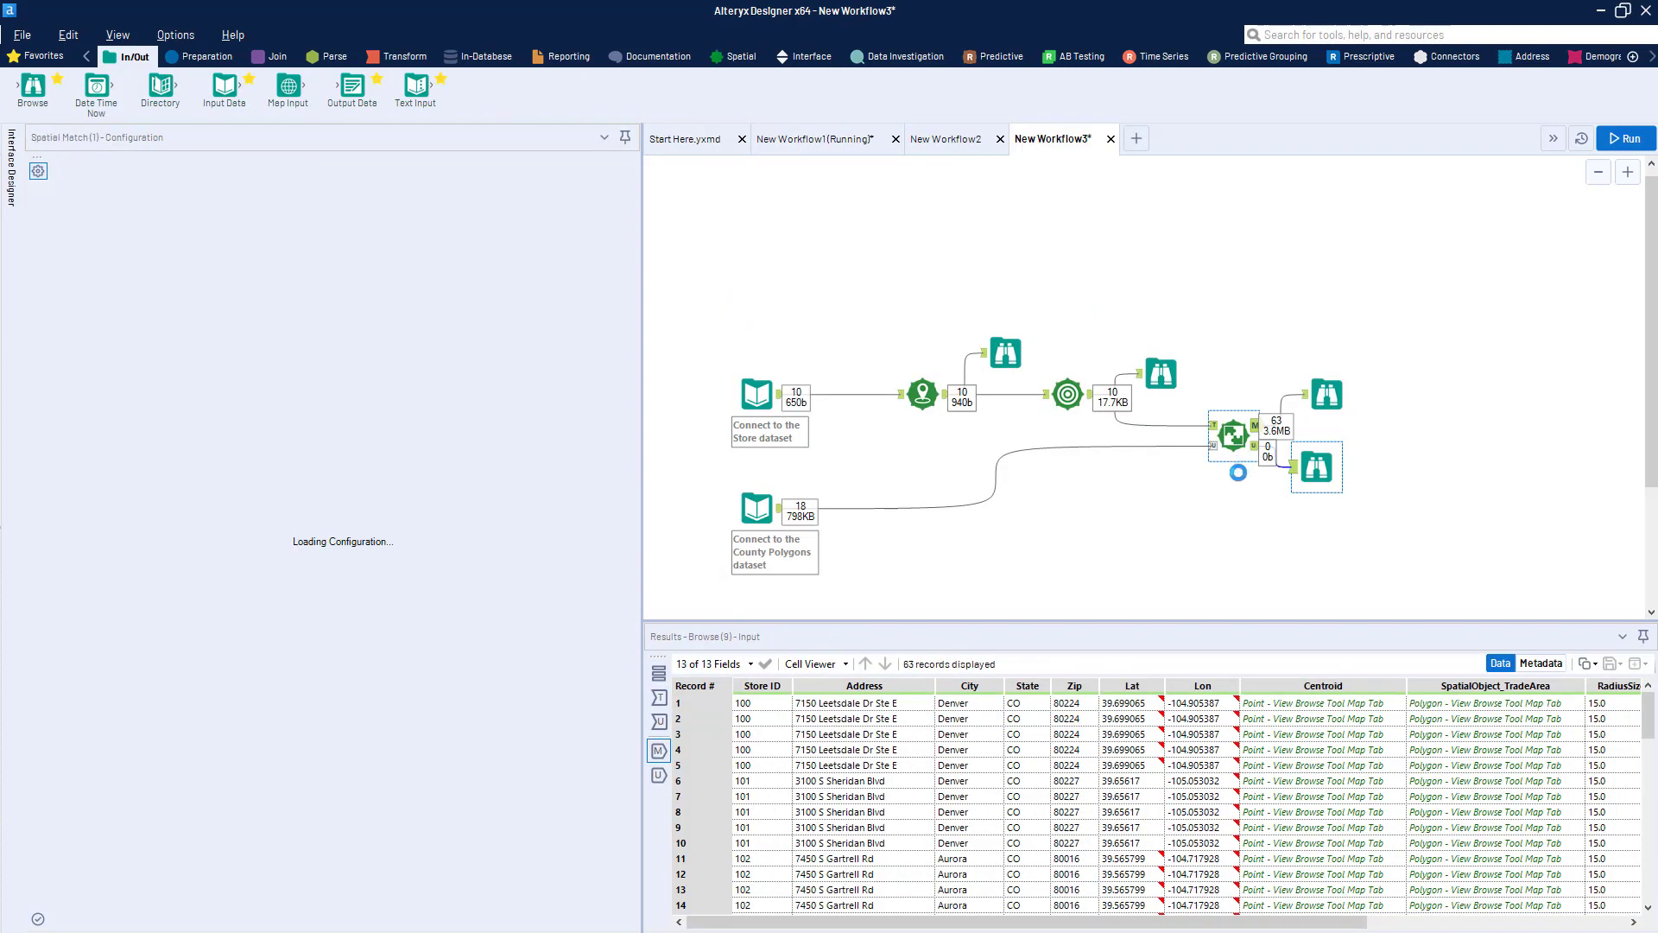
# In New Workflow3, review the Spatial Match and Trade Area configurations, then inspect the matched map and the unmatched output.
pyautogui.moveTo(1232, 444); pyautogui.dragTo(1210, 446)
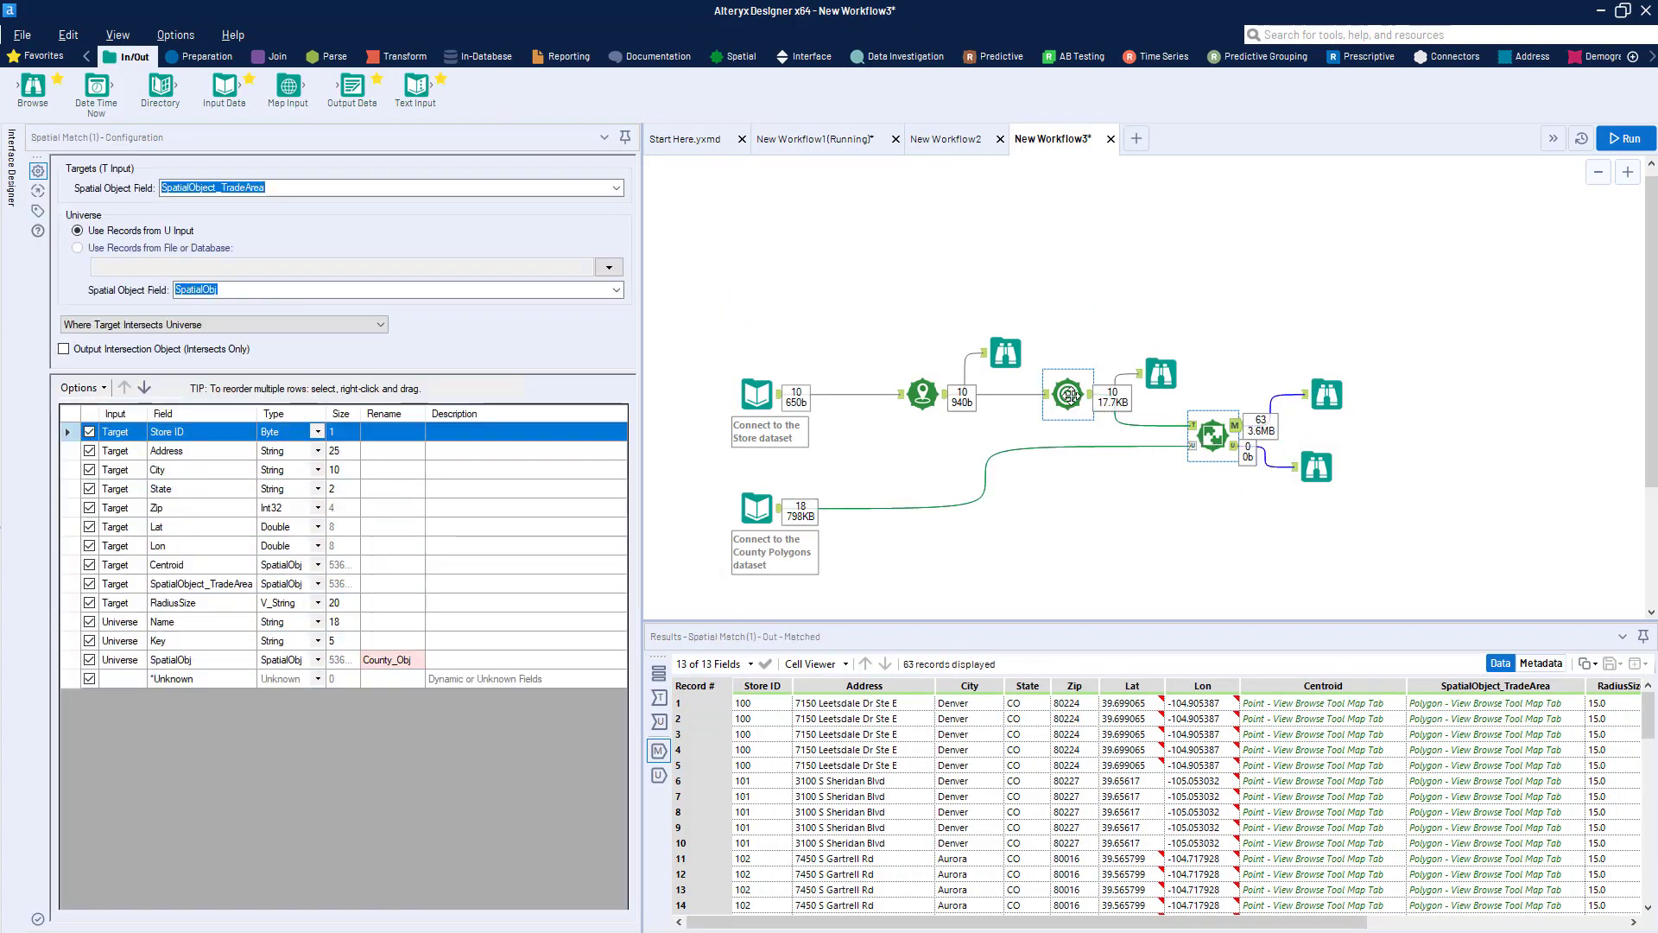
pyautogui.click(1068, 394)
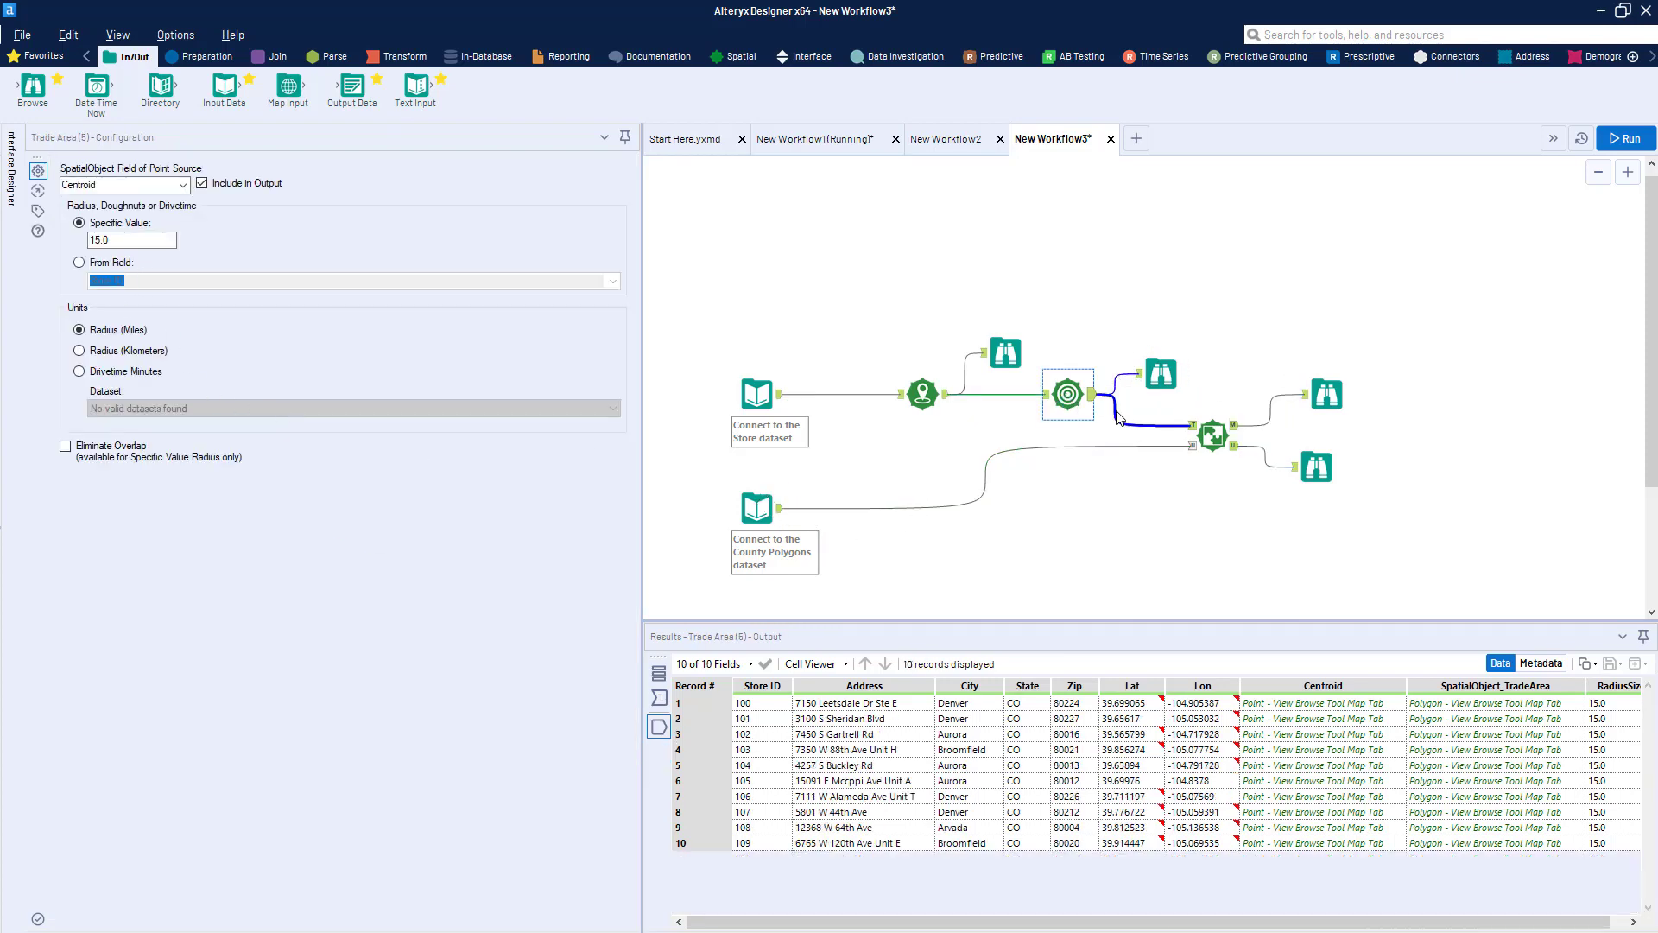
pyautogui.moveTo(1334, 384); pyautogui.dragTo(1324, 352)
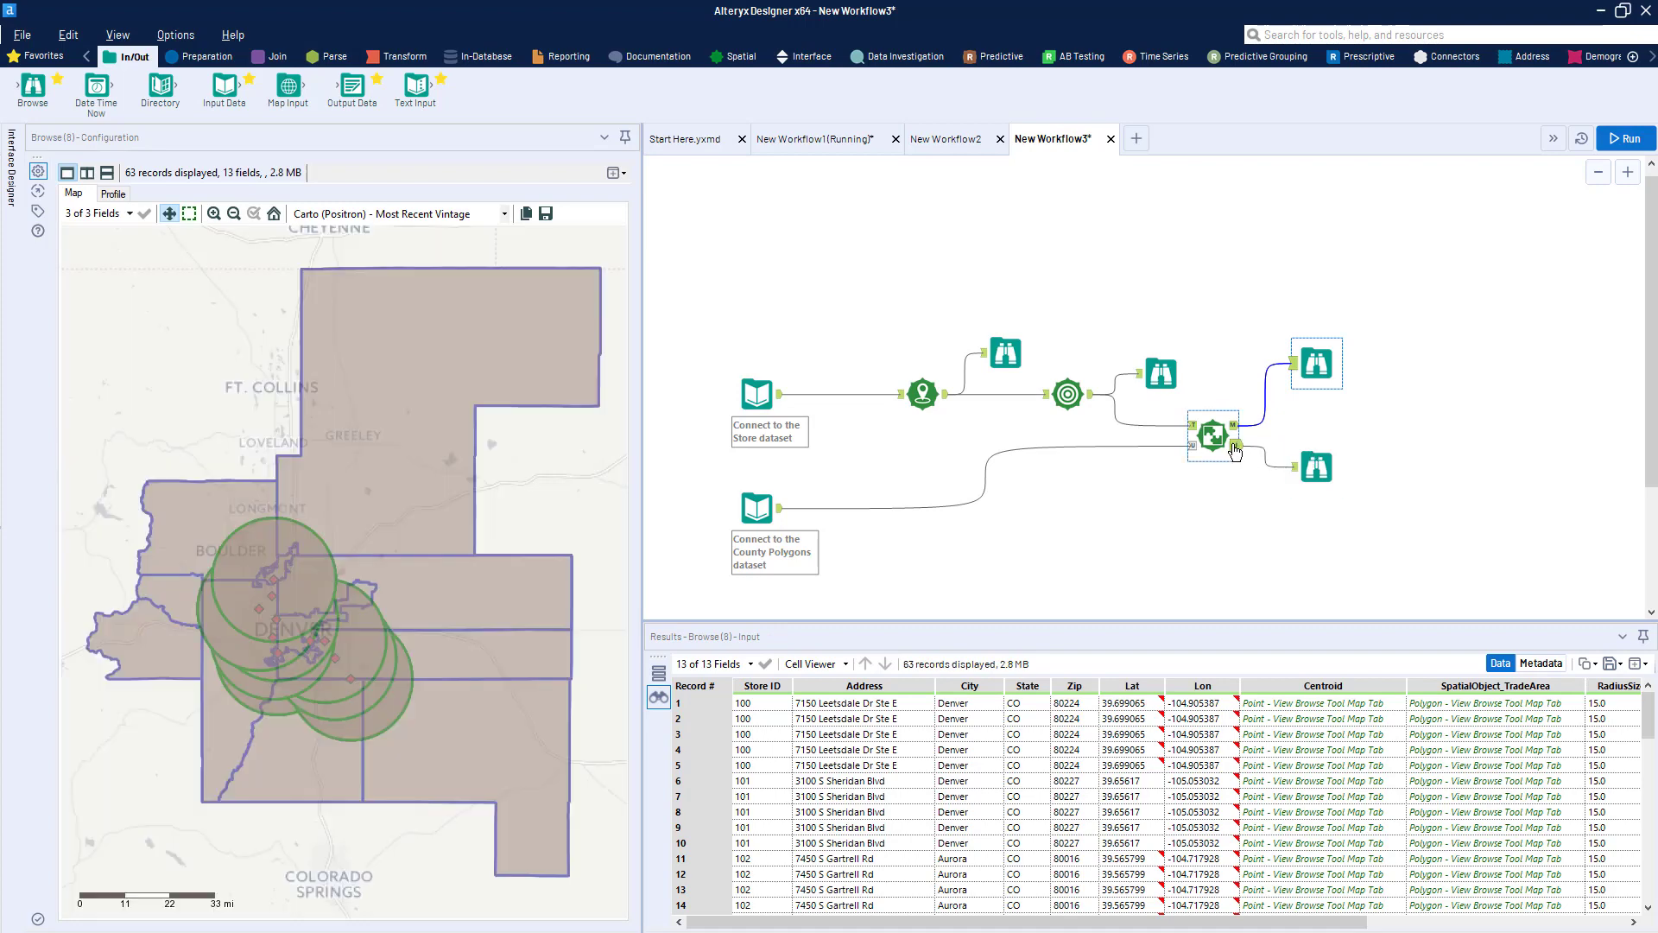
pyautogui.click(1235, 449)
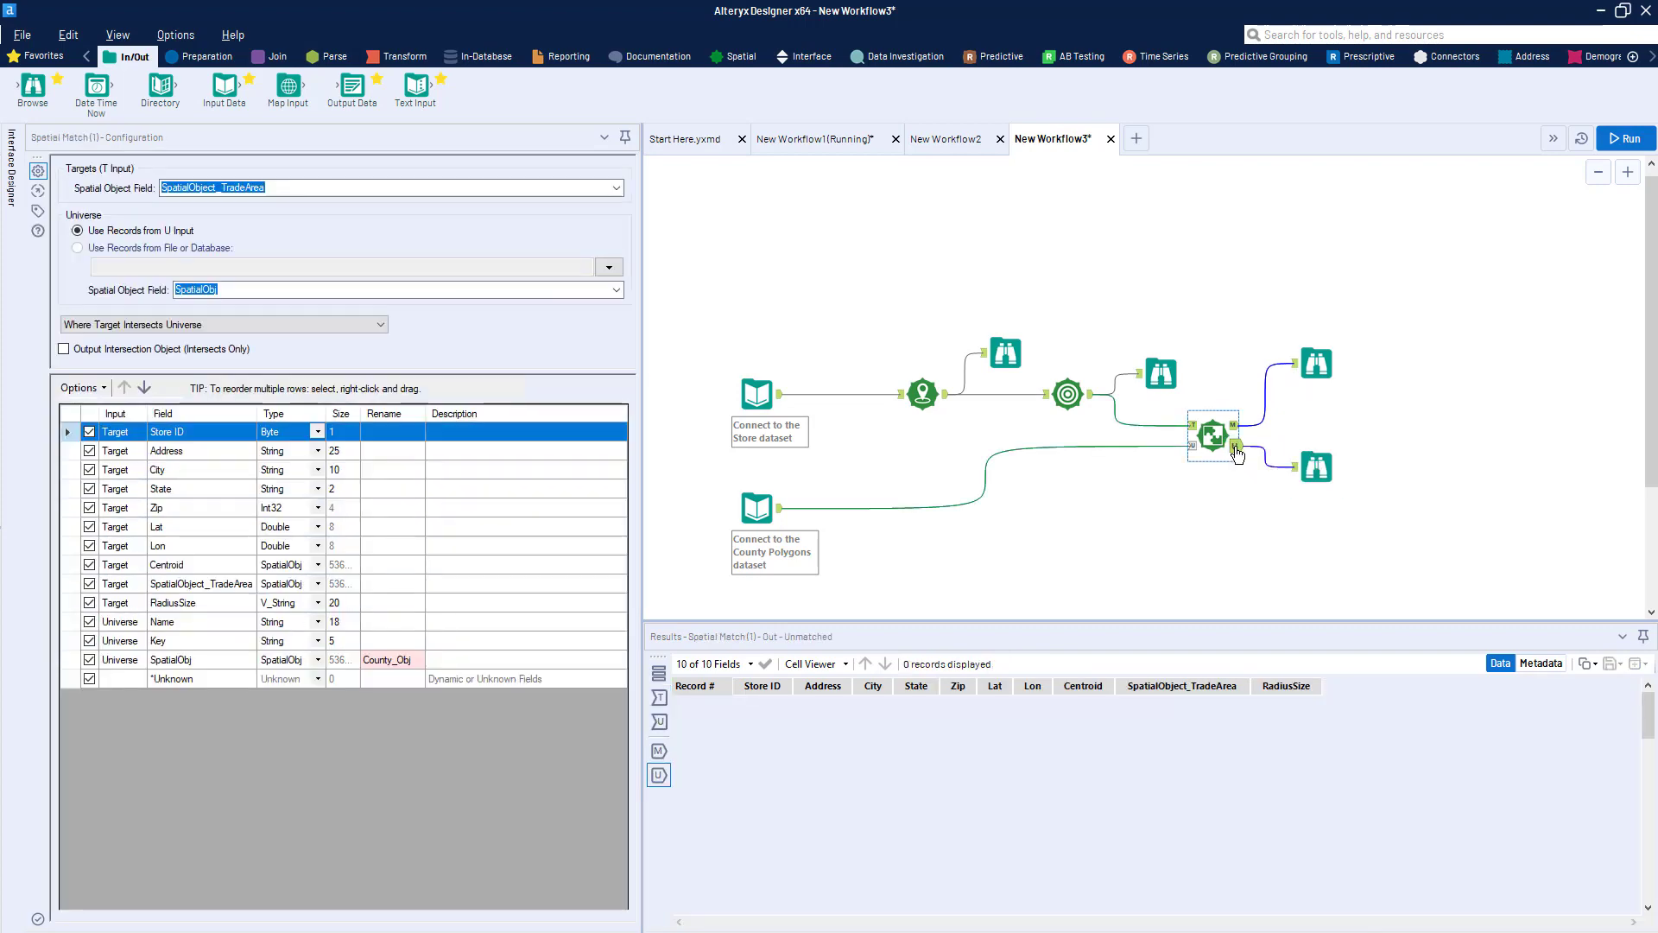
pyautogui.click(1325, 469)
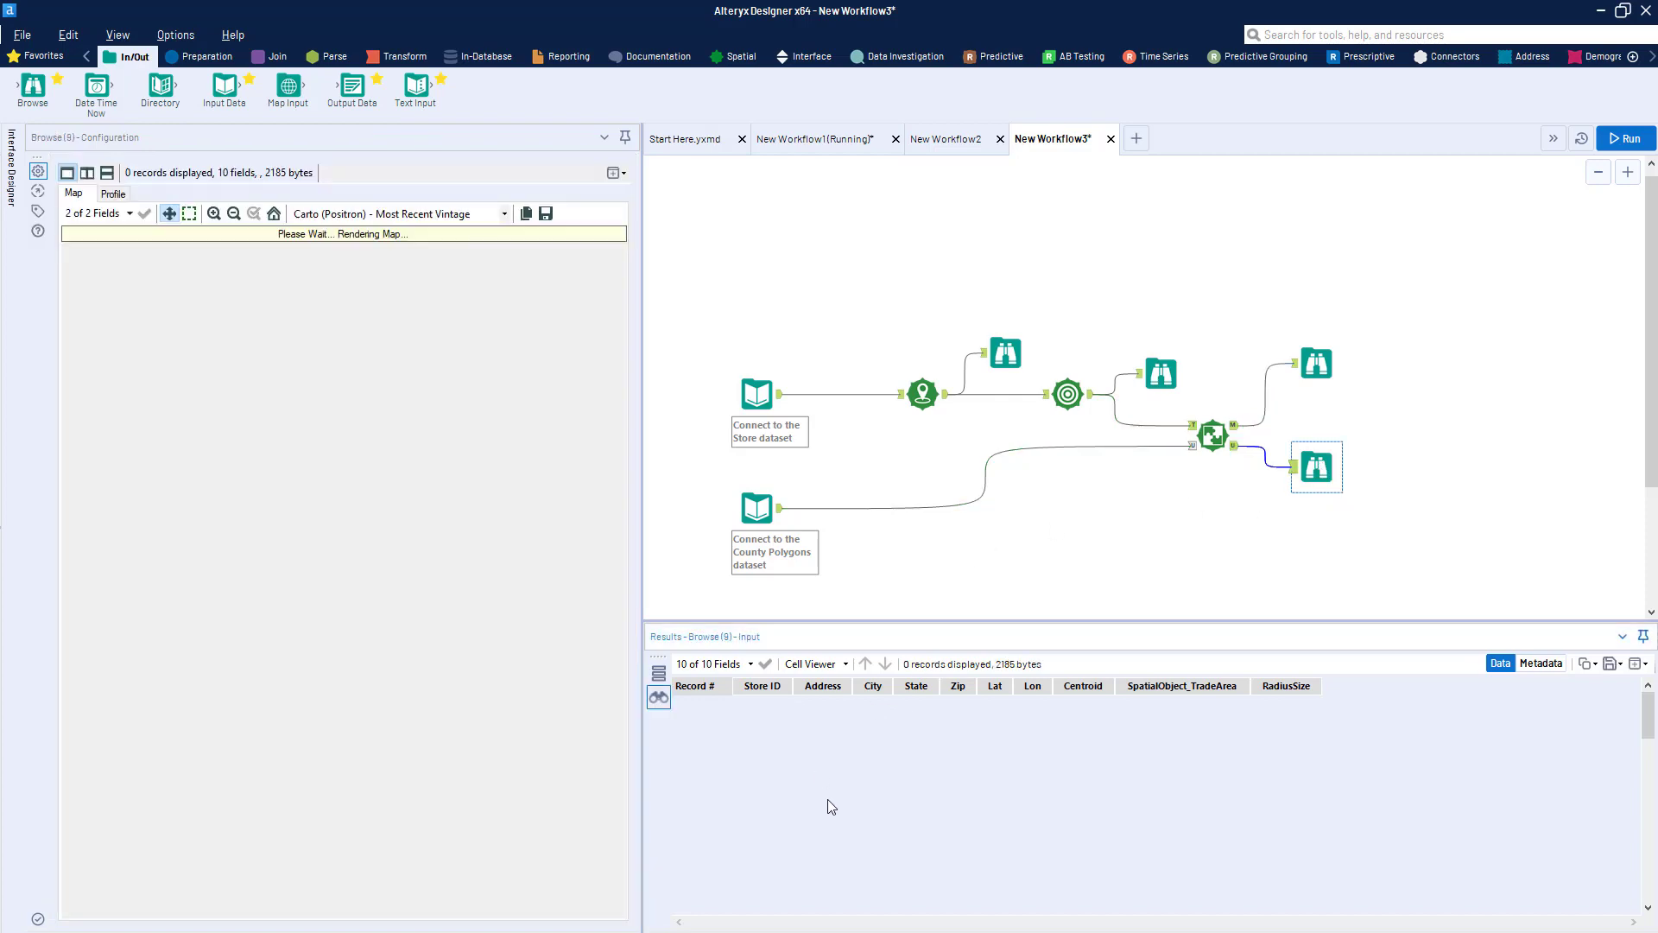
# Select all Store ID 100 records in the matched output to highlight its trade area and matching counties on the map.
pyautogui.click(1316, 363)
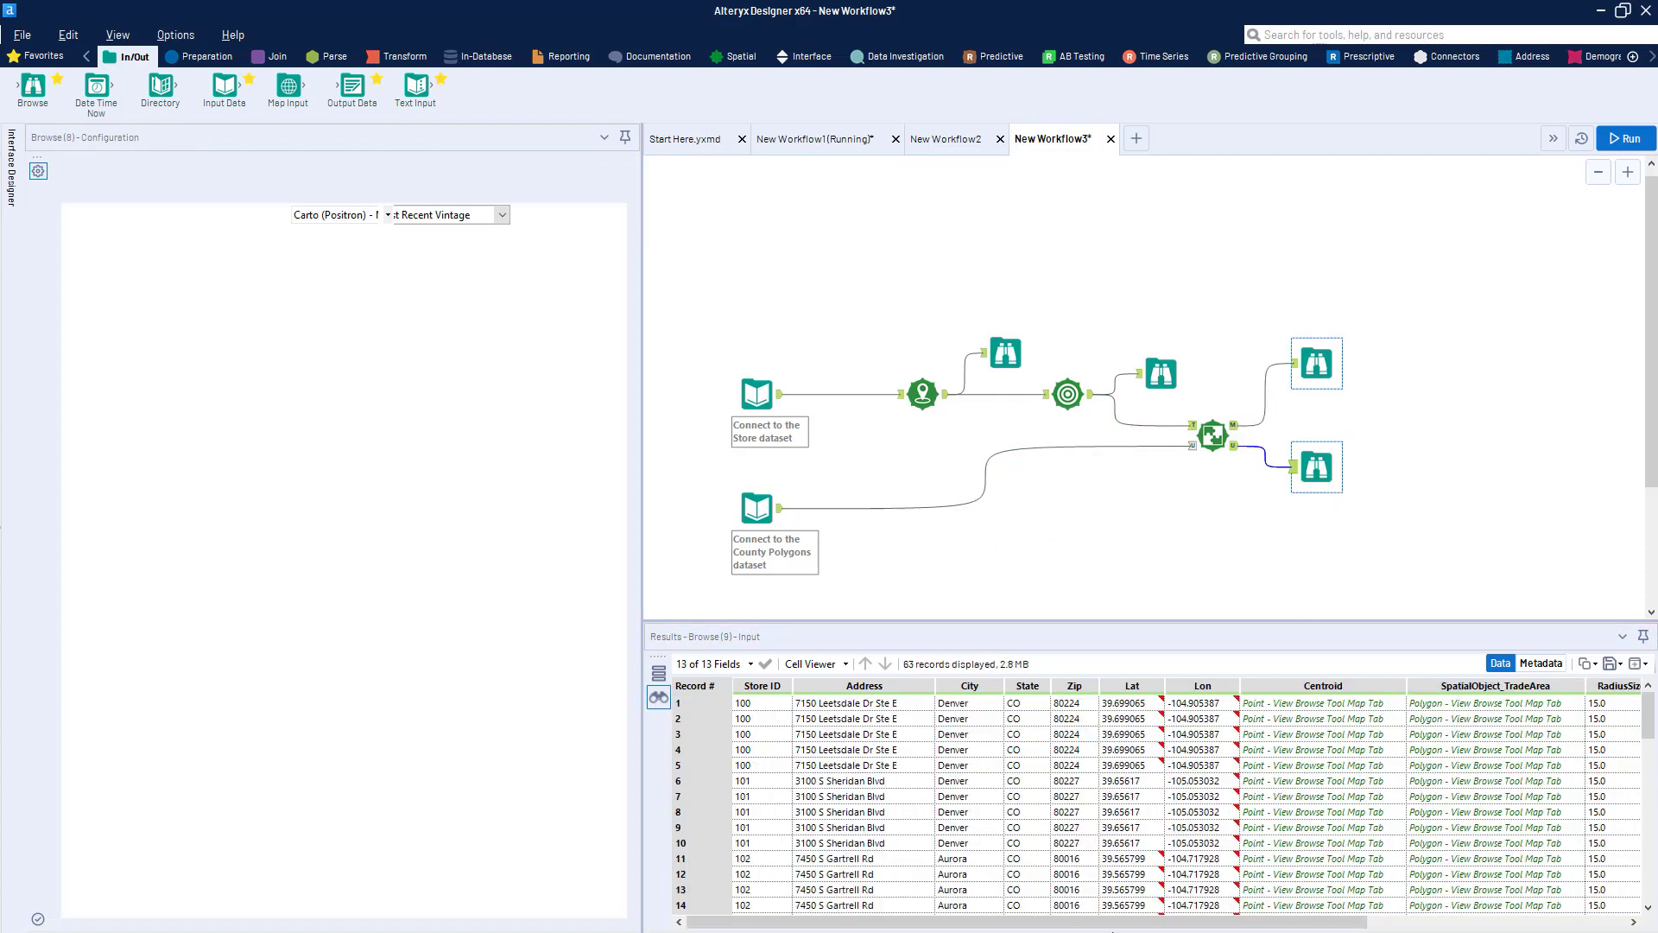
pyautogui.click(860, 813)
pyautogui.moveTo(744, 703); pyautogui.dragTo(890, 767)
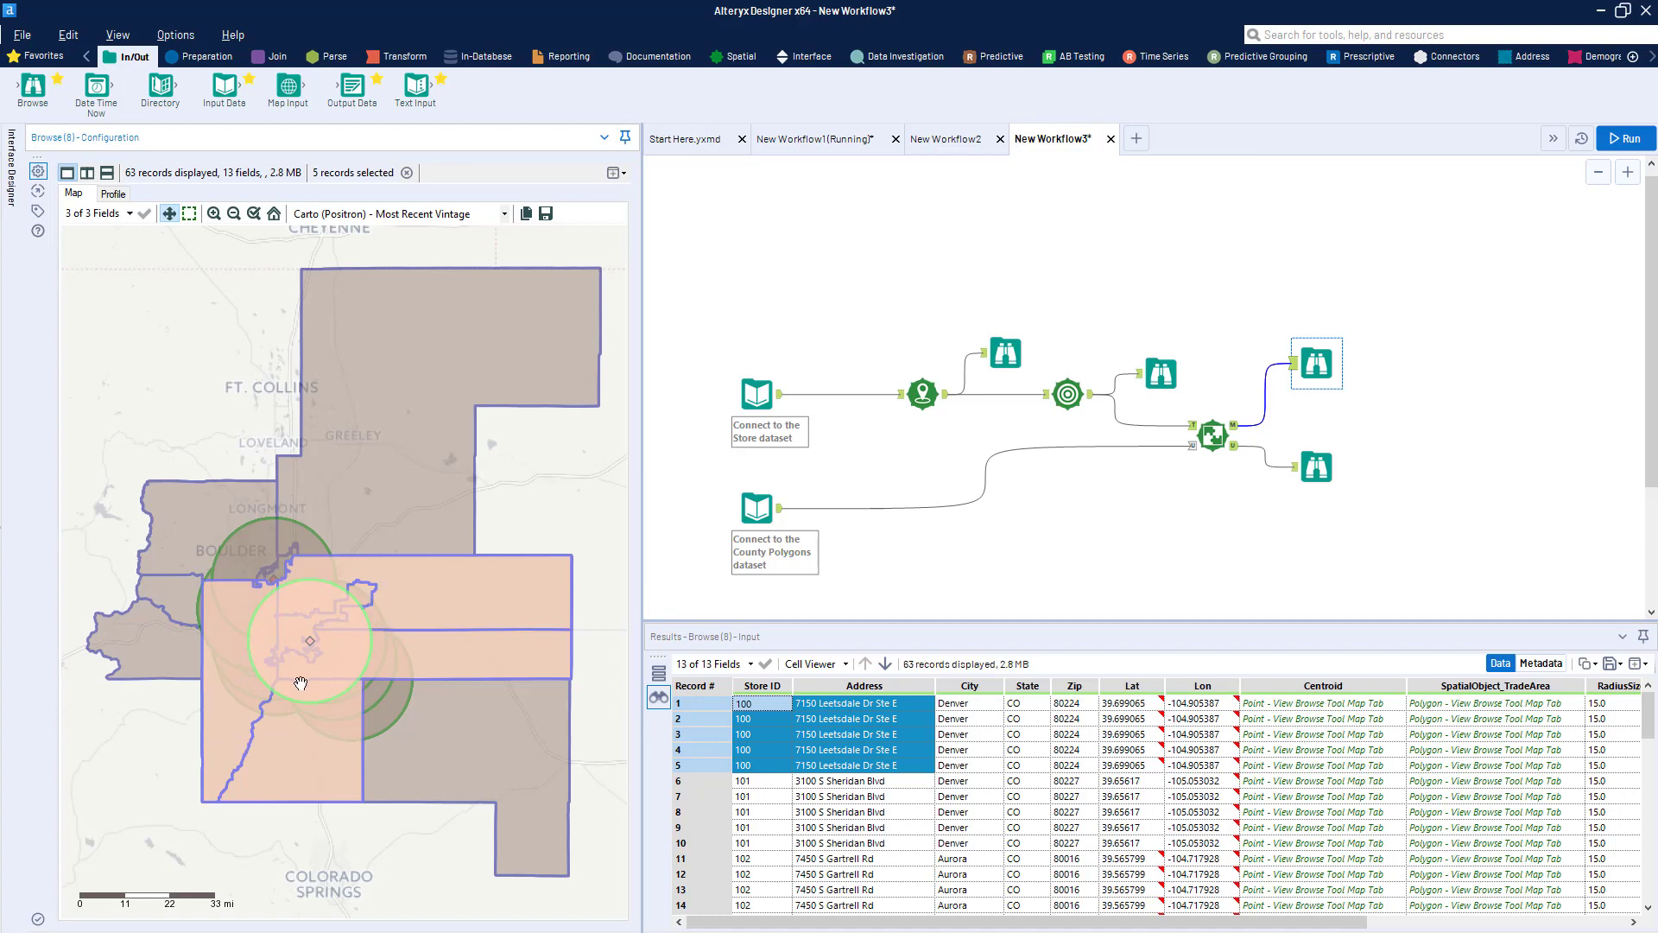
# Highlight the Store ID 101 records, and the Store ID 109 records at the end of the matched output, to view their matching counties.
pyautogui.moveTo(753, 781); pyautogui.dragTo(751, 844)
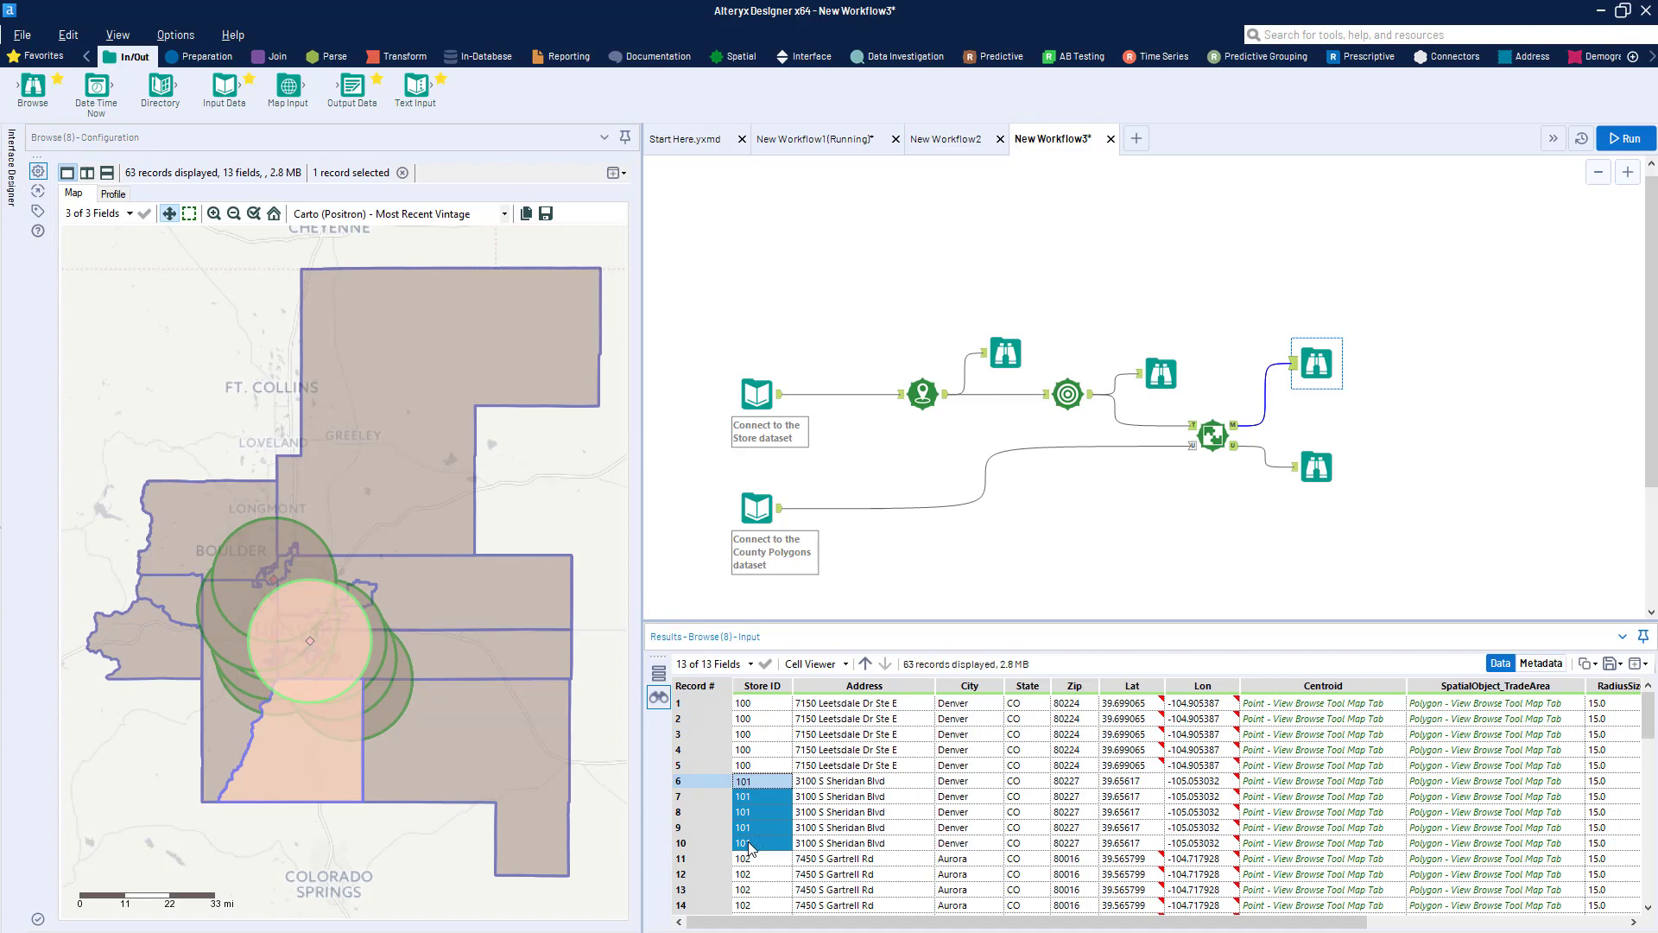
pyautogui.click(261, 542)
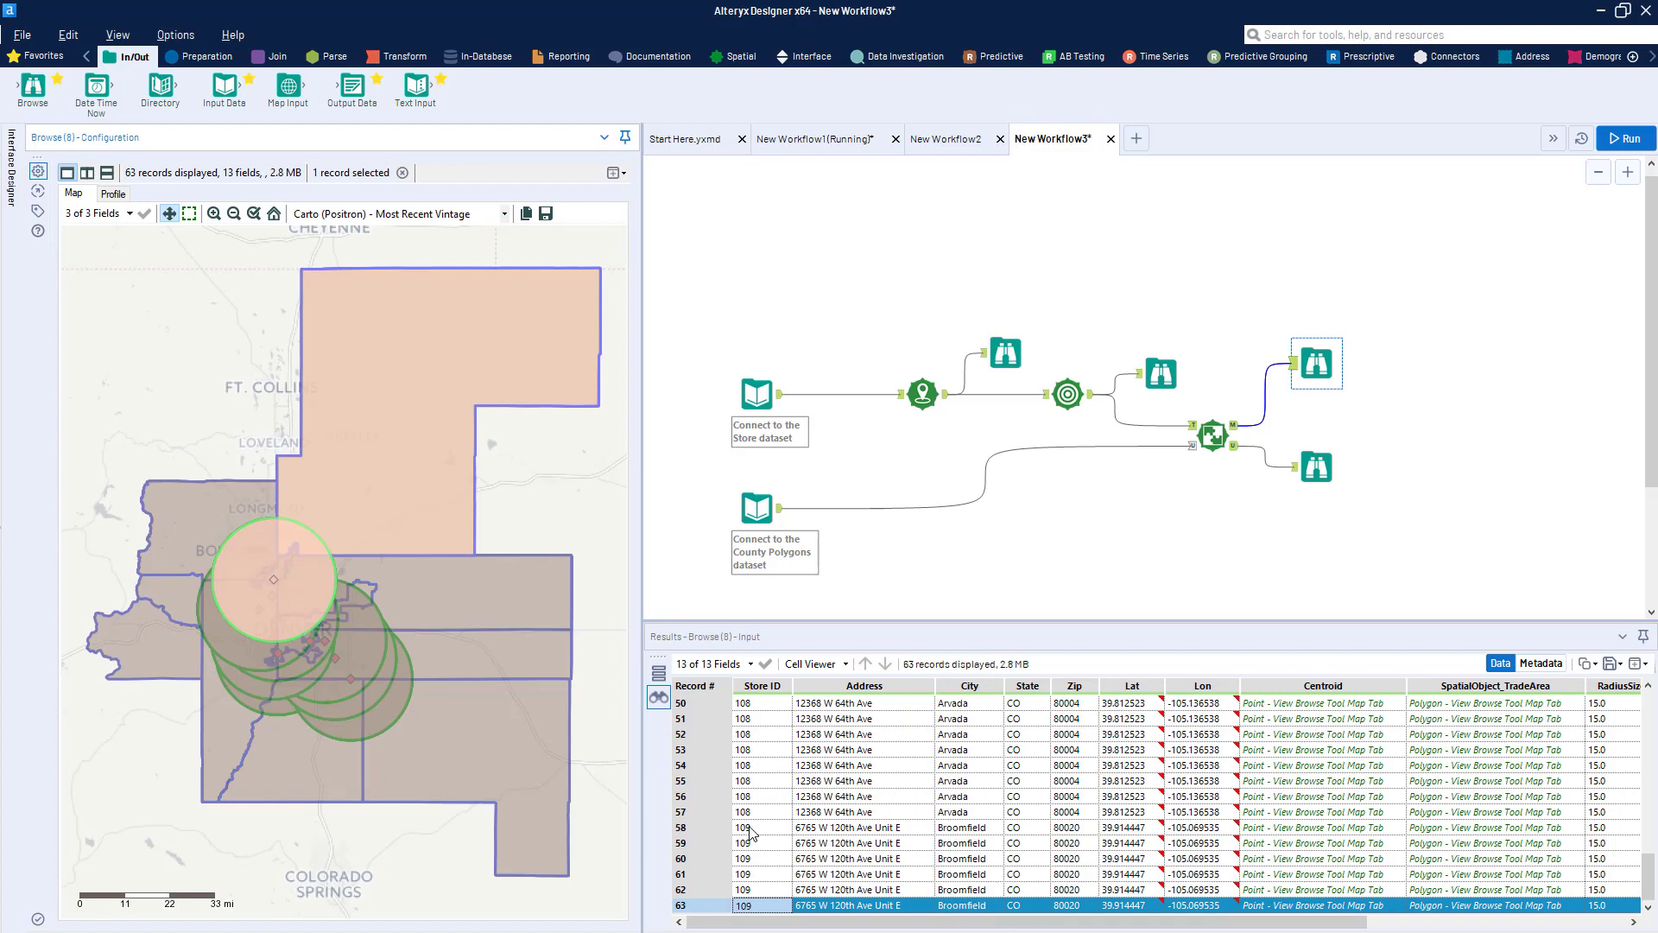
pyautogui.moveTo(749, 831); pyautogui.dragTo(754, 918)
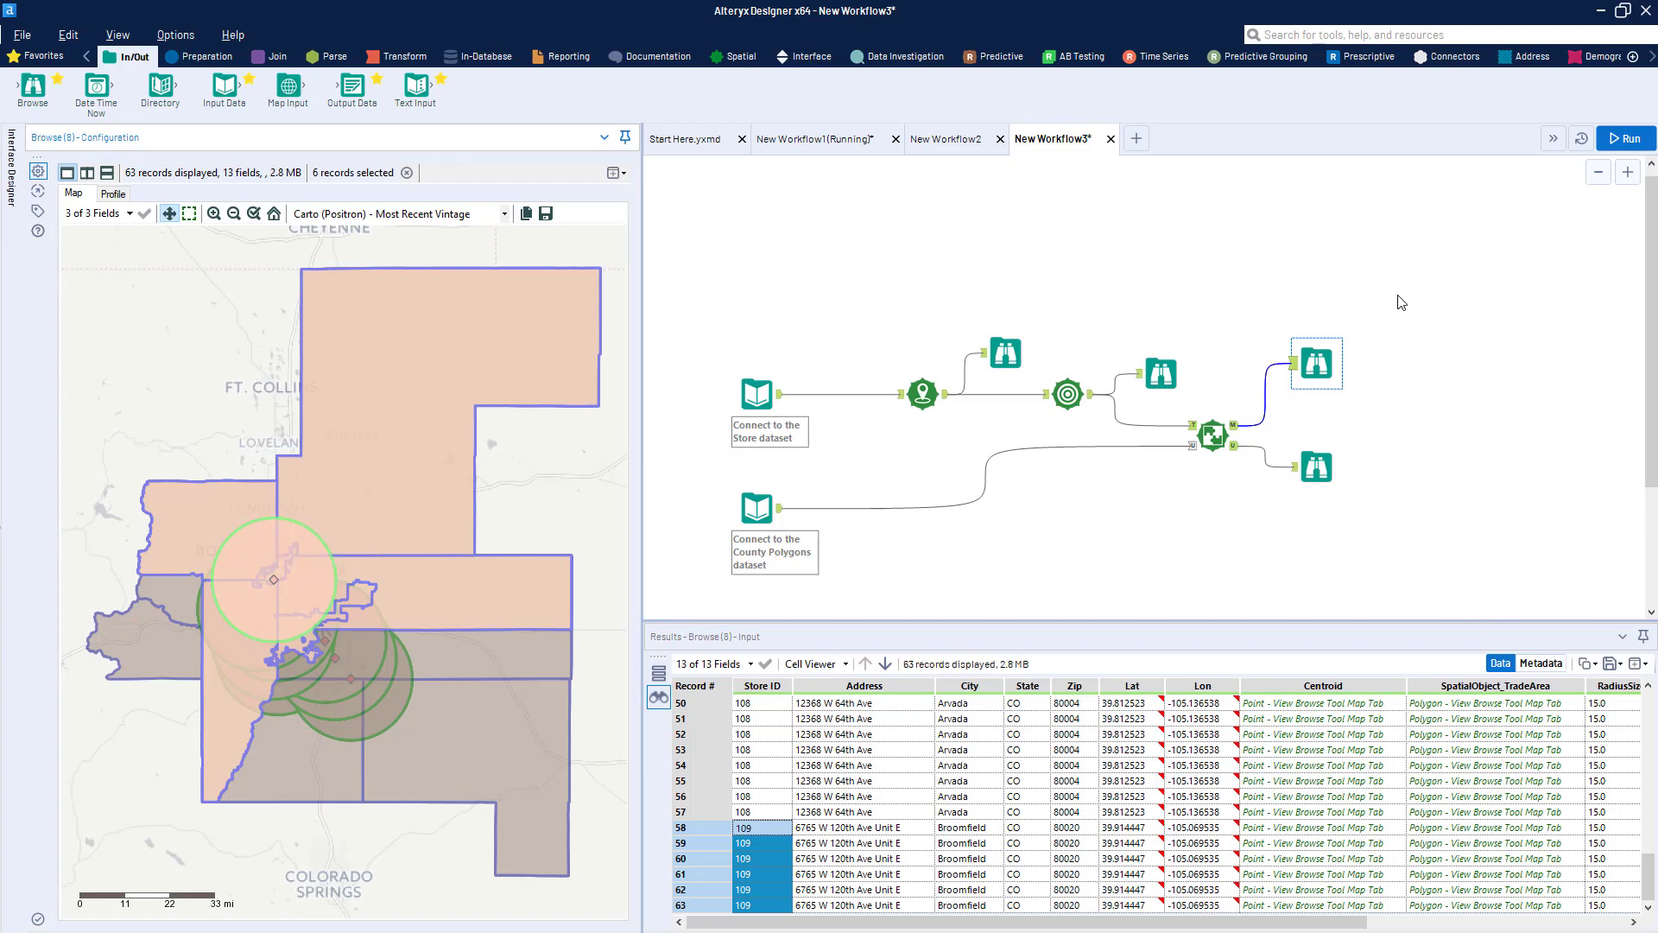
# Insert a Spatial Process tool between the Spatial Match and its matched Browse, creating an intersection object from SpatialObject_TradeArea and County_Obj.
pyautogui.click(741, 58)
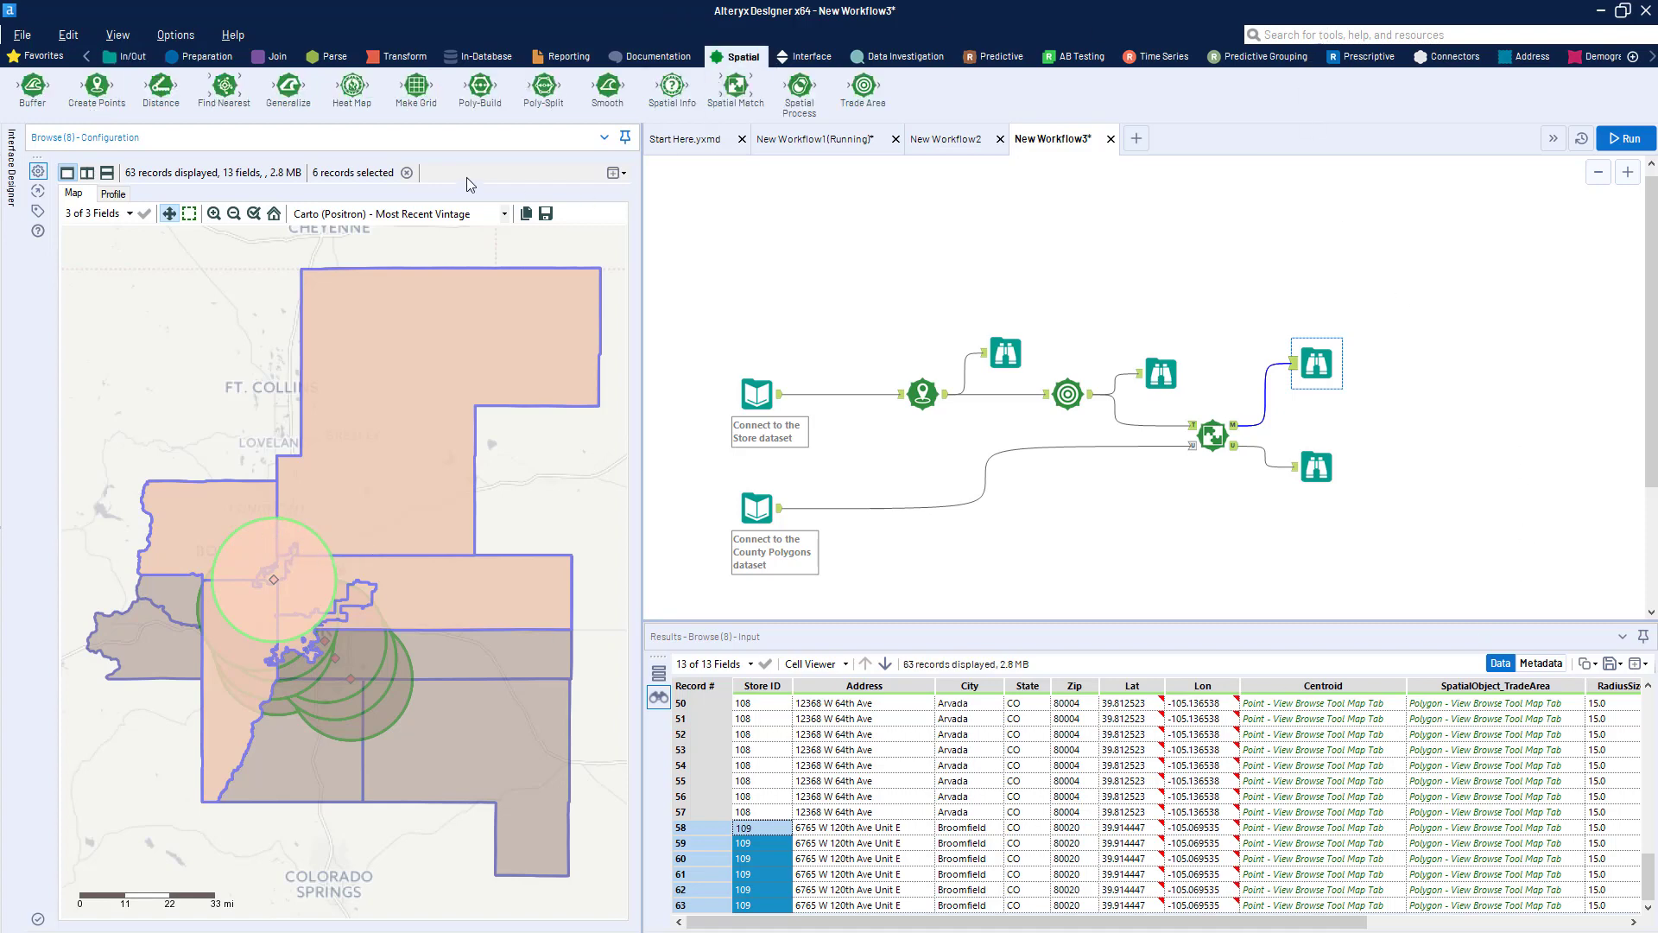
pyautogui.moveTo(800, 86); pyautogui.dragTo(1295, 414)
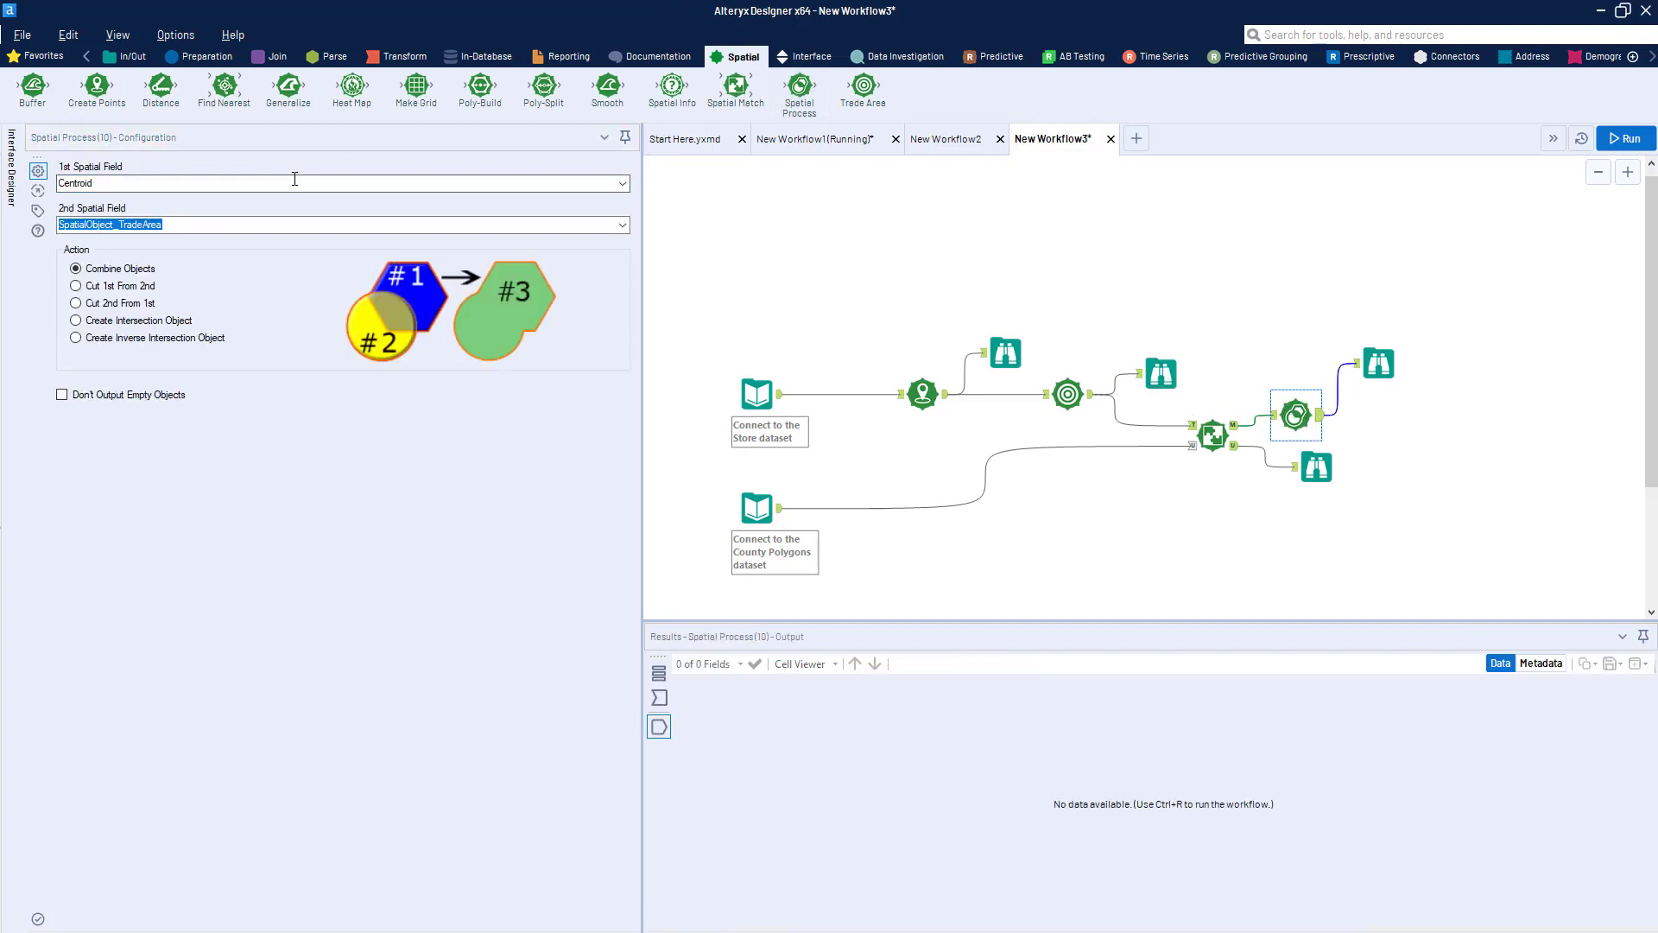
pyautogui.click(621, 184)
pyautogui.click(608, 212)
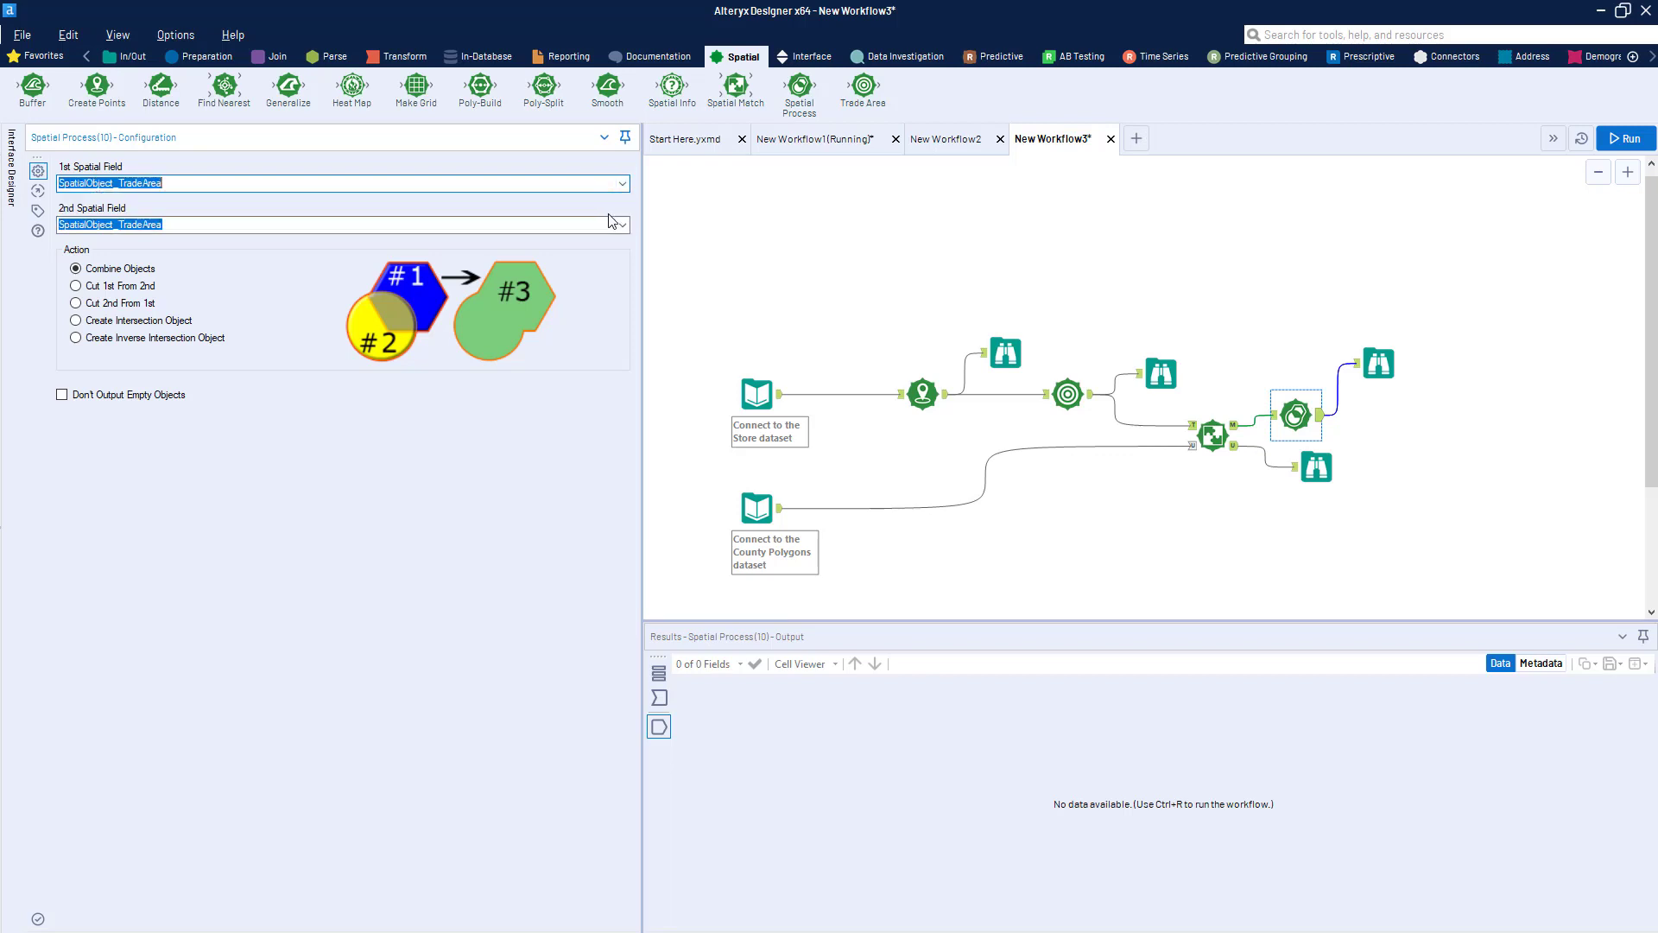
pyautogui.click(624, 224)
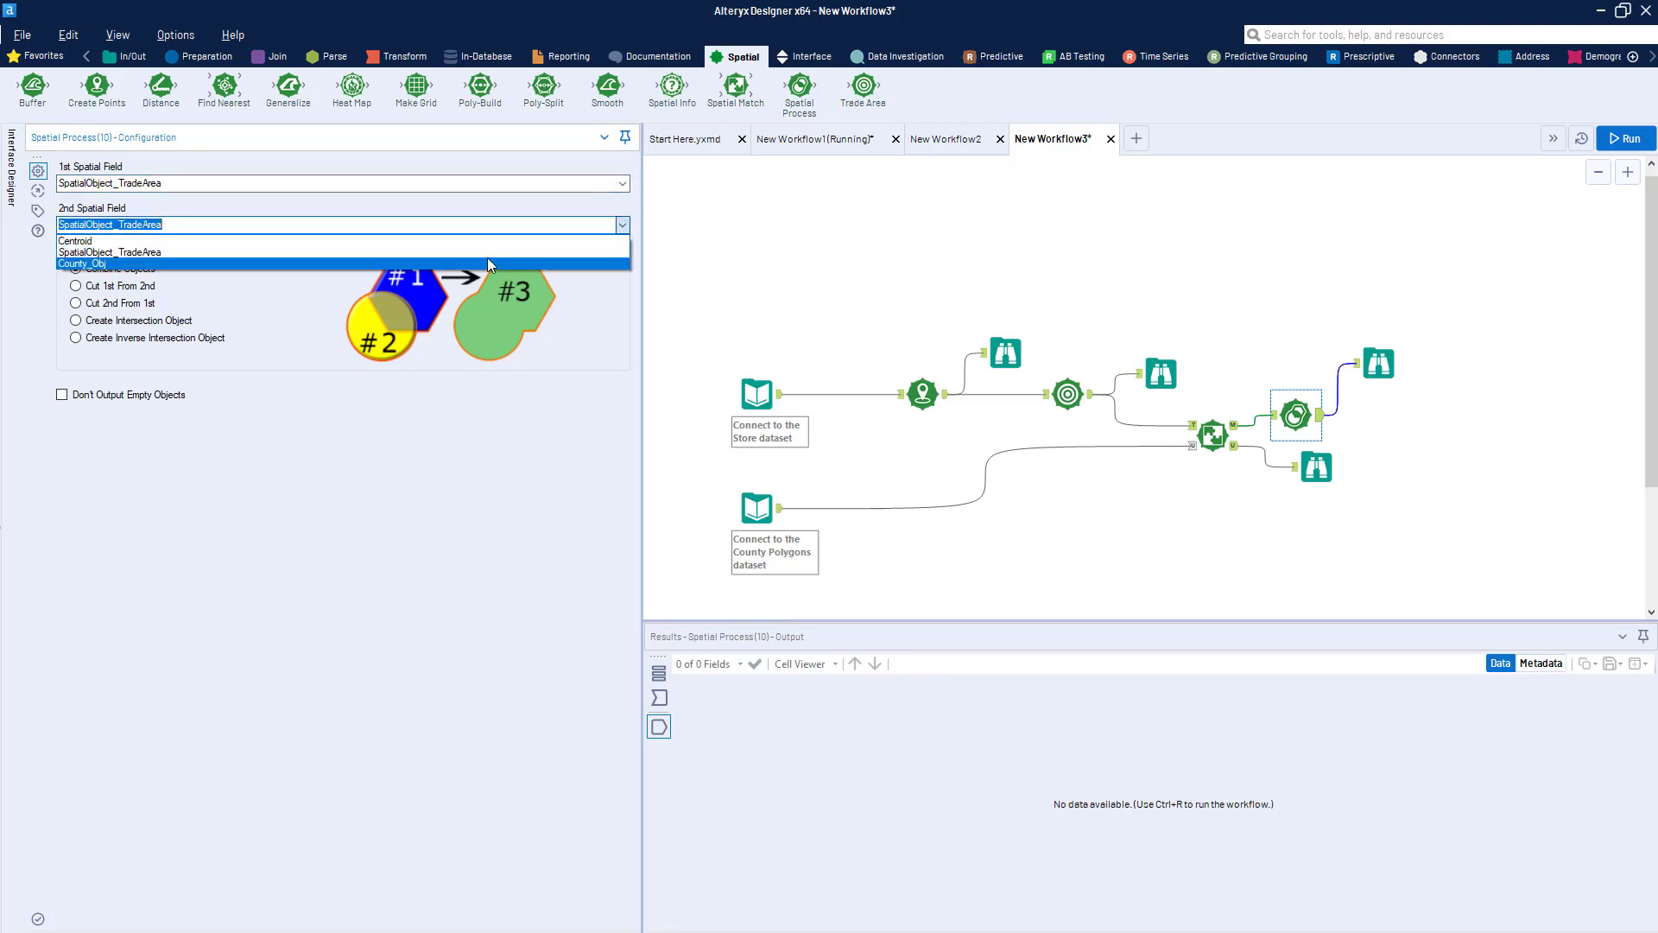
pyautogui.click(366, 264)
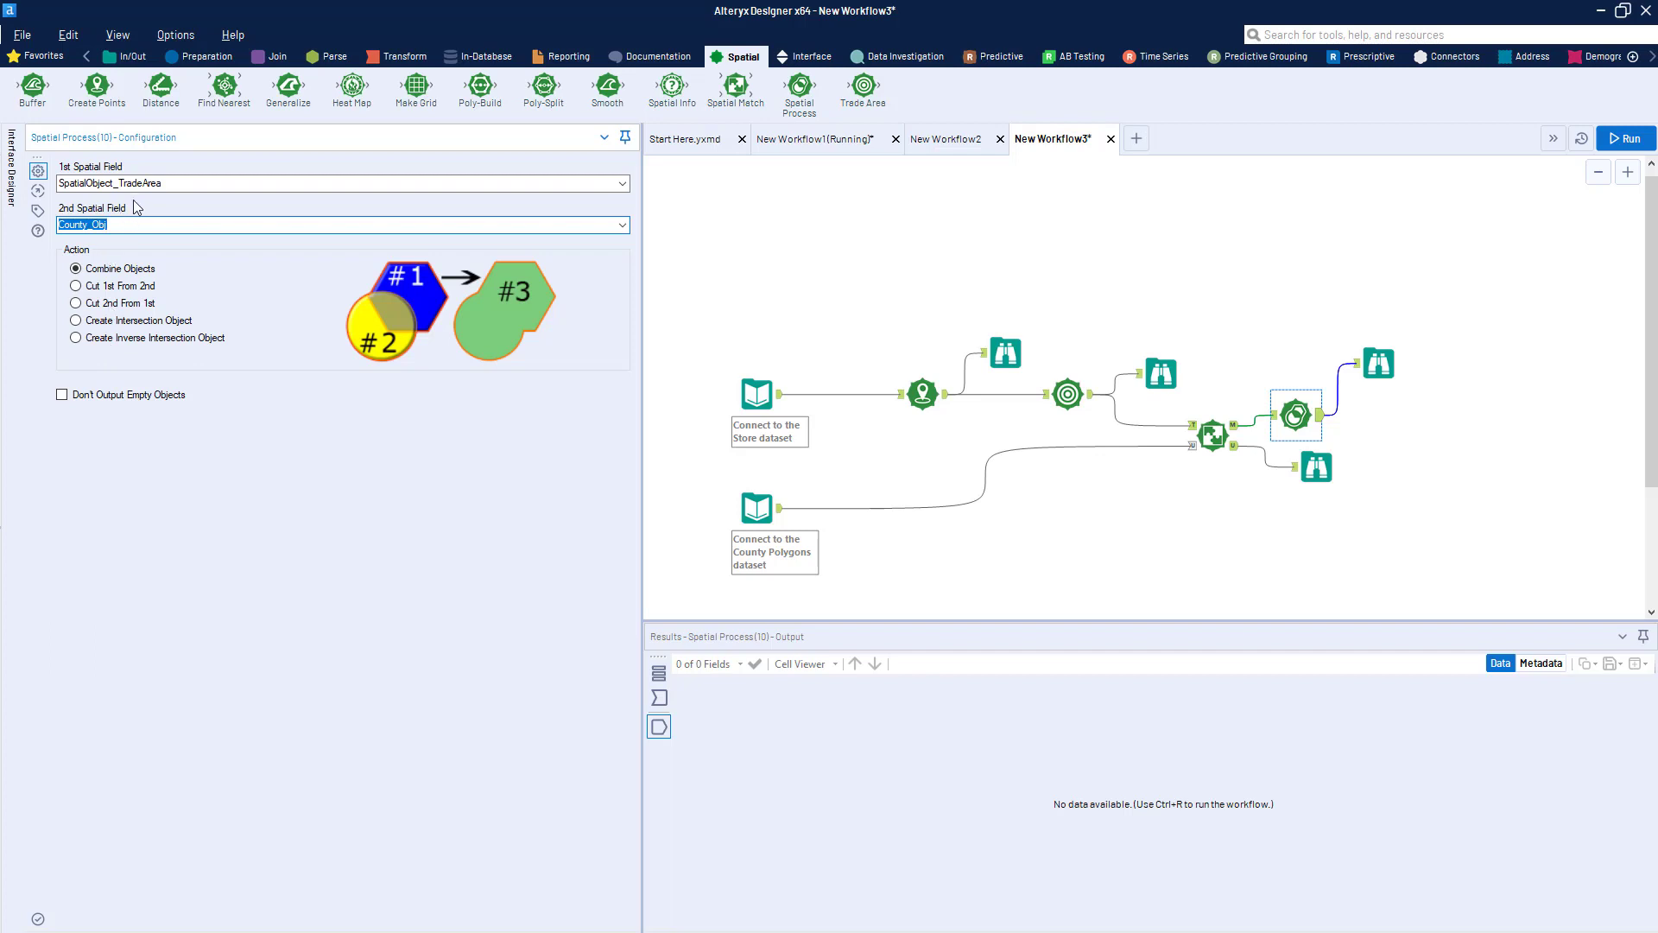
pyautogui.click(84, 320)
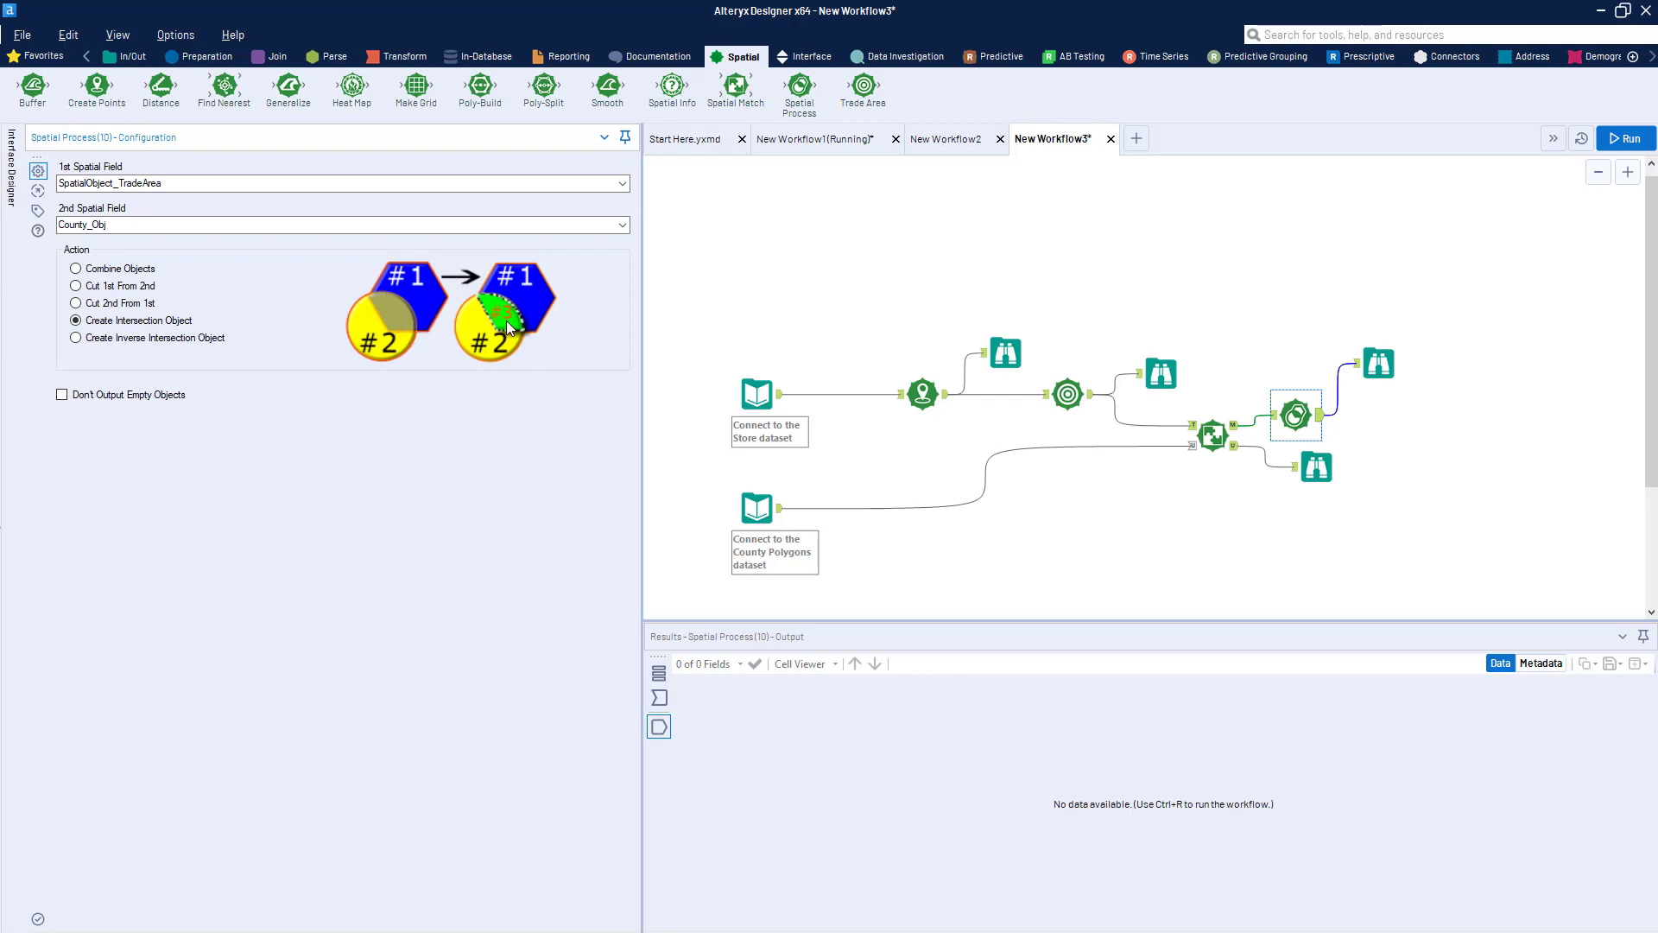
# Run the workflow with the Browse tool shifted beside the Spatial Process tool, and select the first record's SpatialObj_Process value.
pyautogui.moveTo(1380, 364); pyautogui.dragTo(1391, 383)
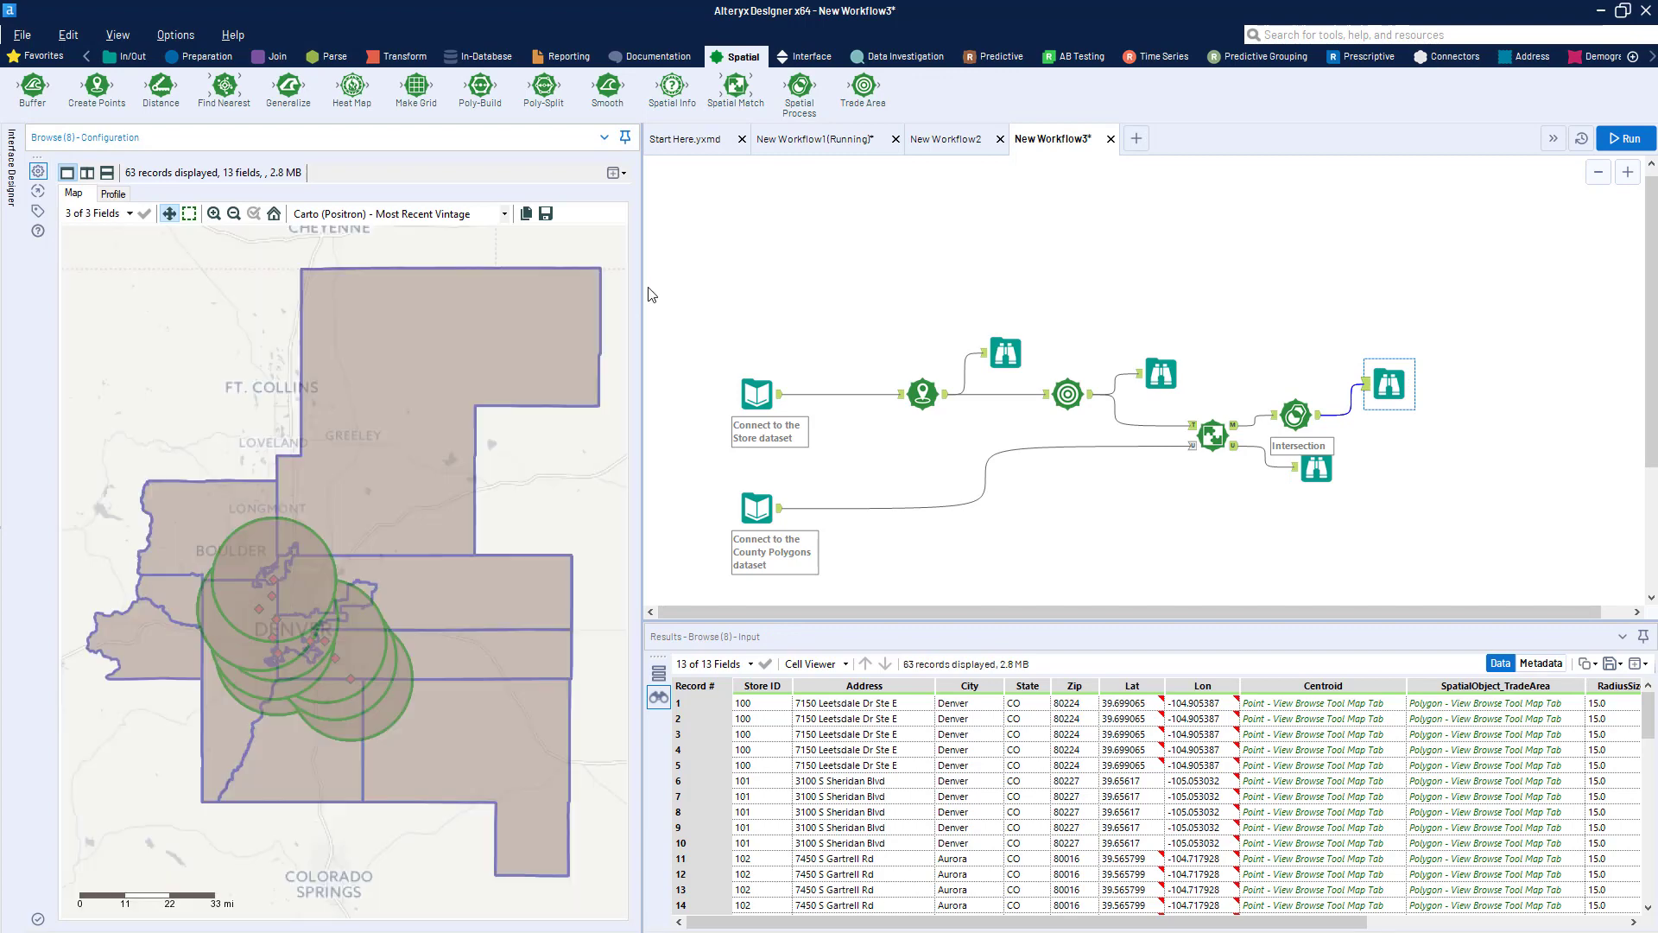
pyautogui.click(1625, 139)
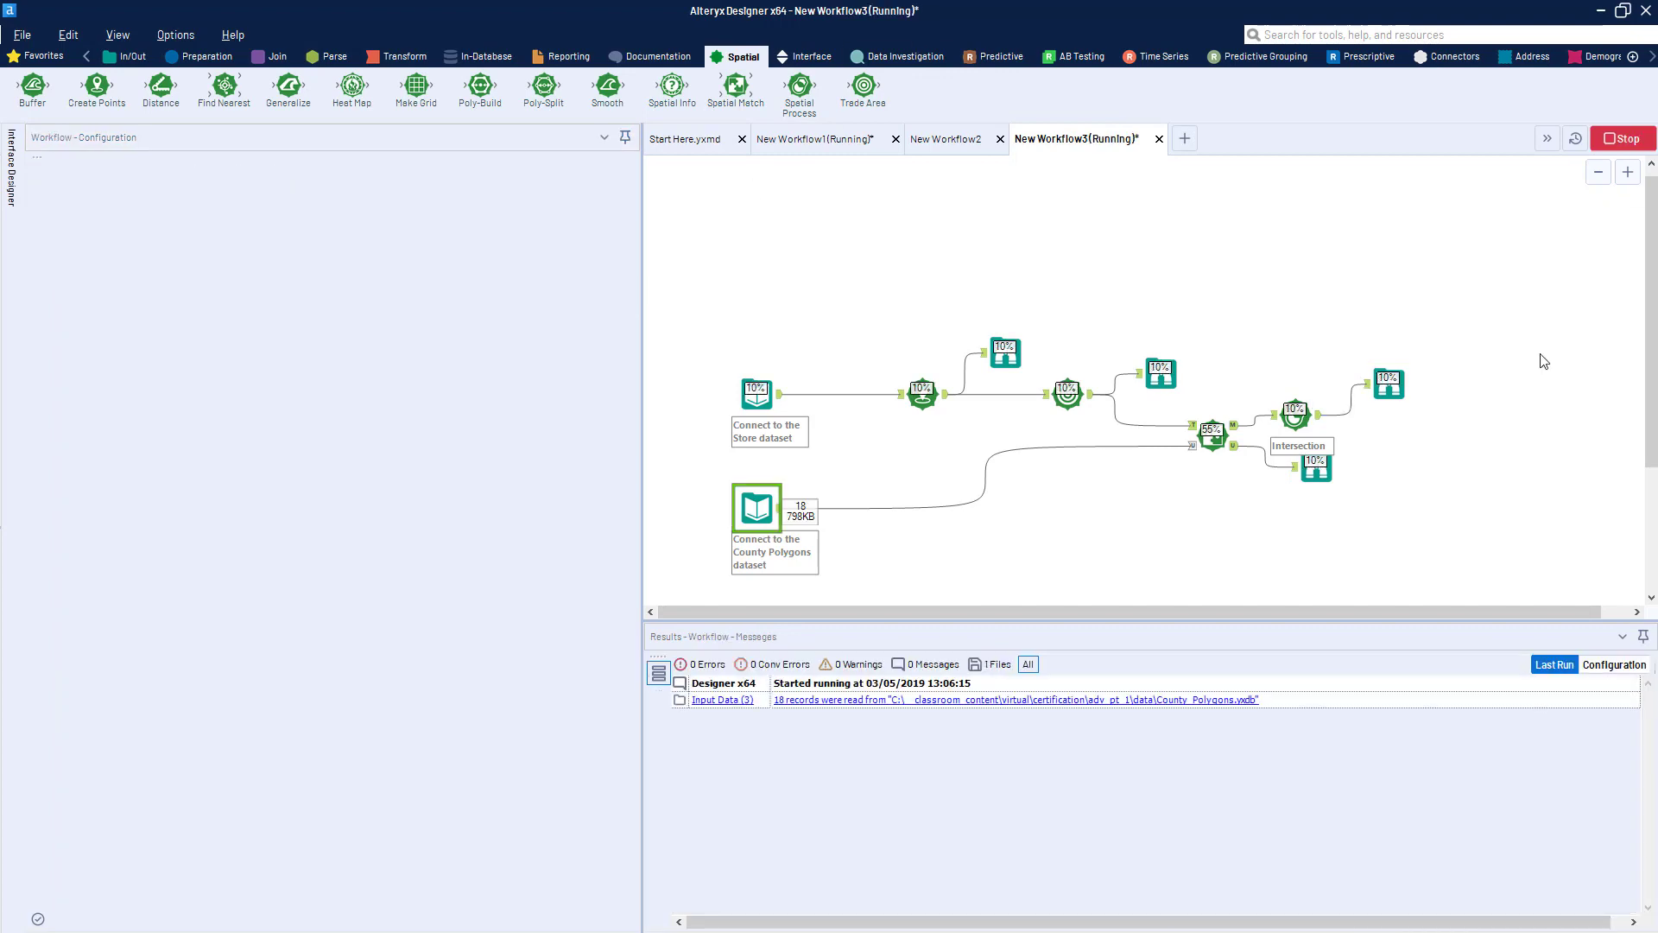
pyautogui.moveTo(1208, 922); pyautogui.dragTo(1552, 919)
pyautogui.click(1557, 705)
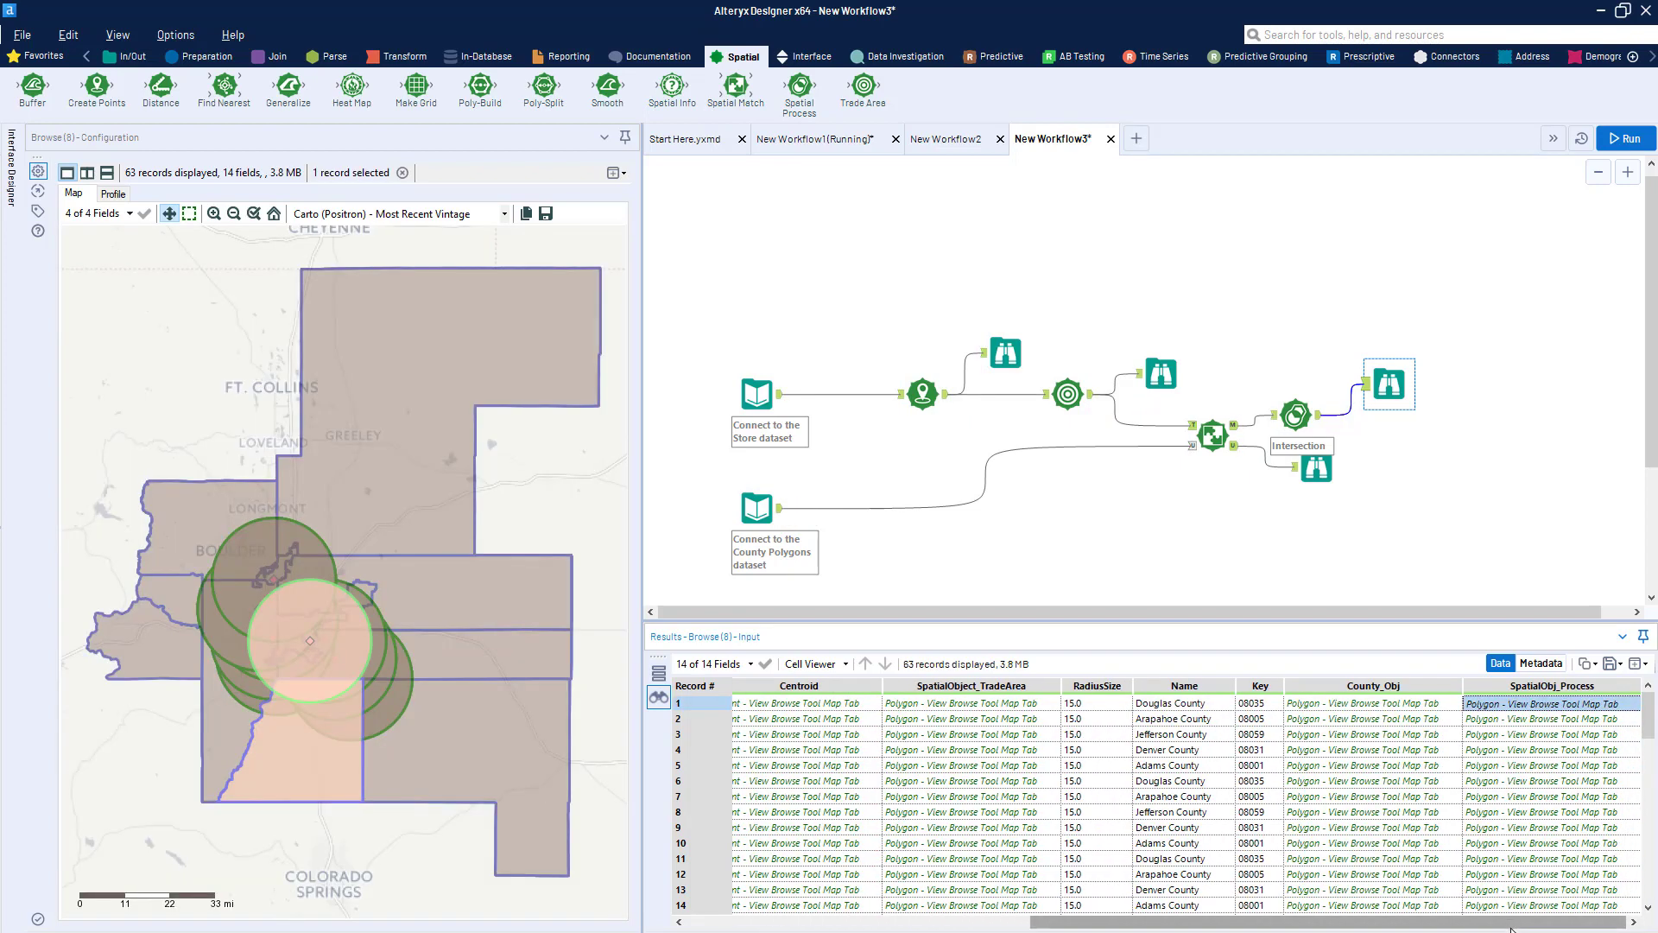
# Inspect the Spatial Process output and the first Douglas County record on the downstream Browse map.
pyautogui.click(1345, 411)
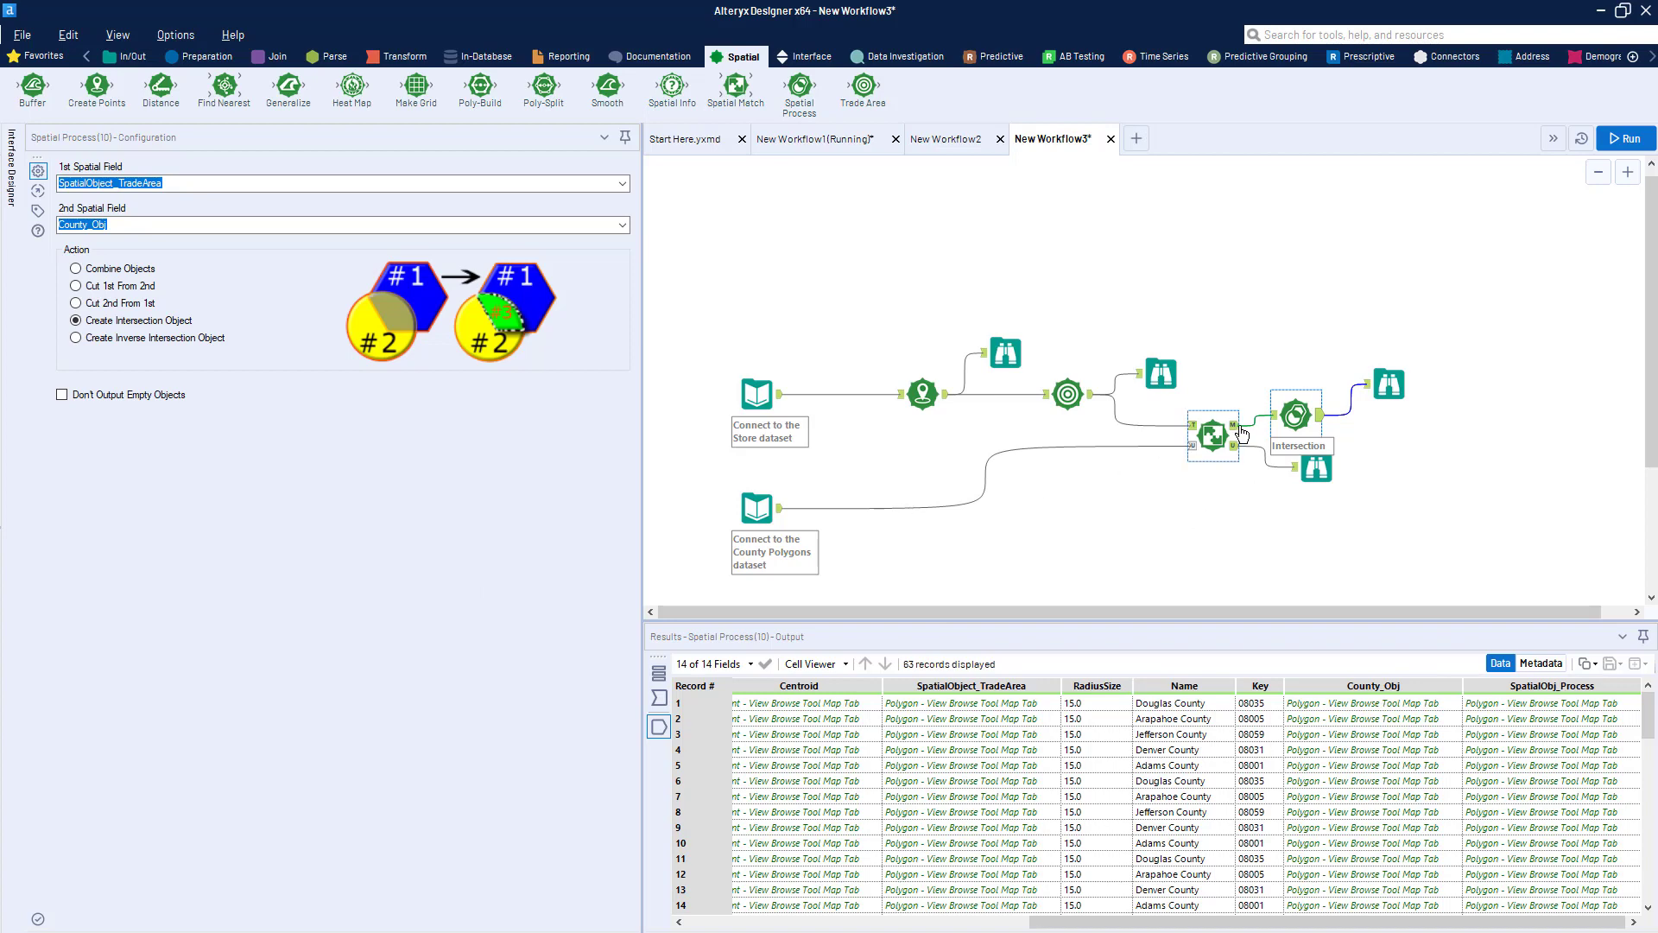
pyautogui.click(1382, 389)
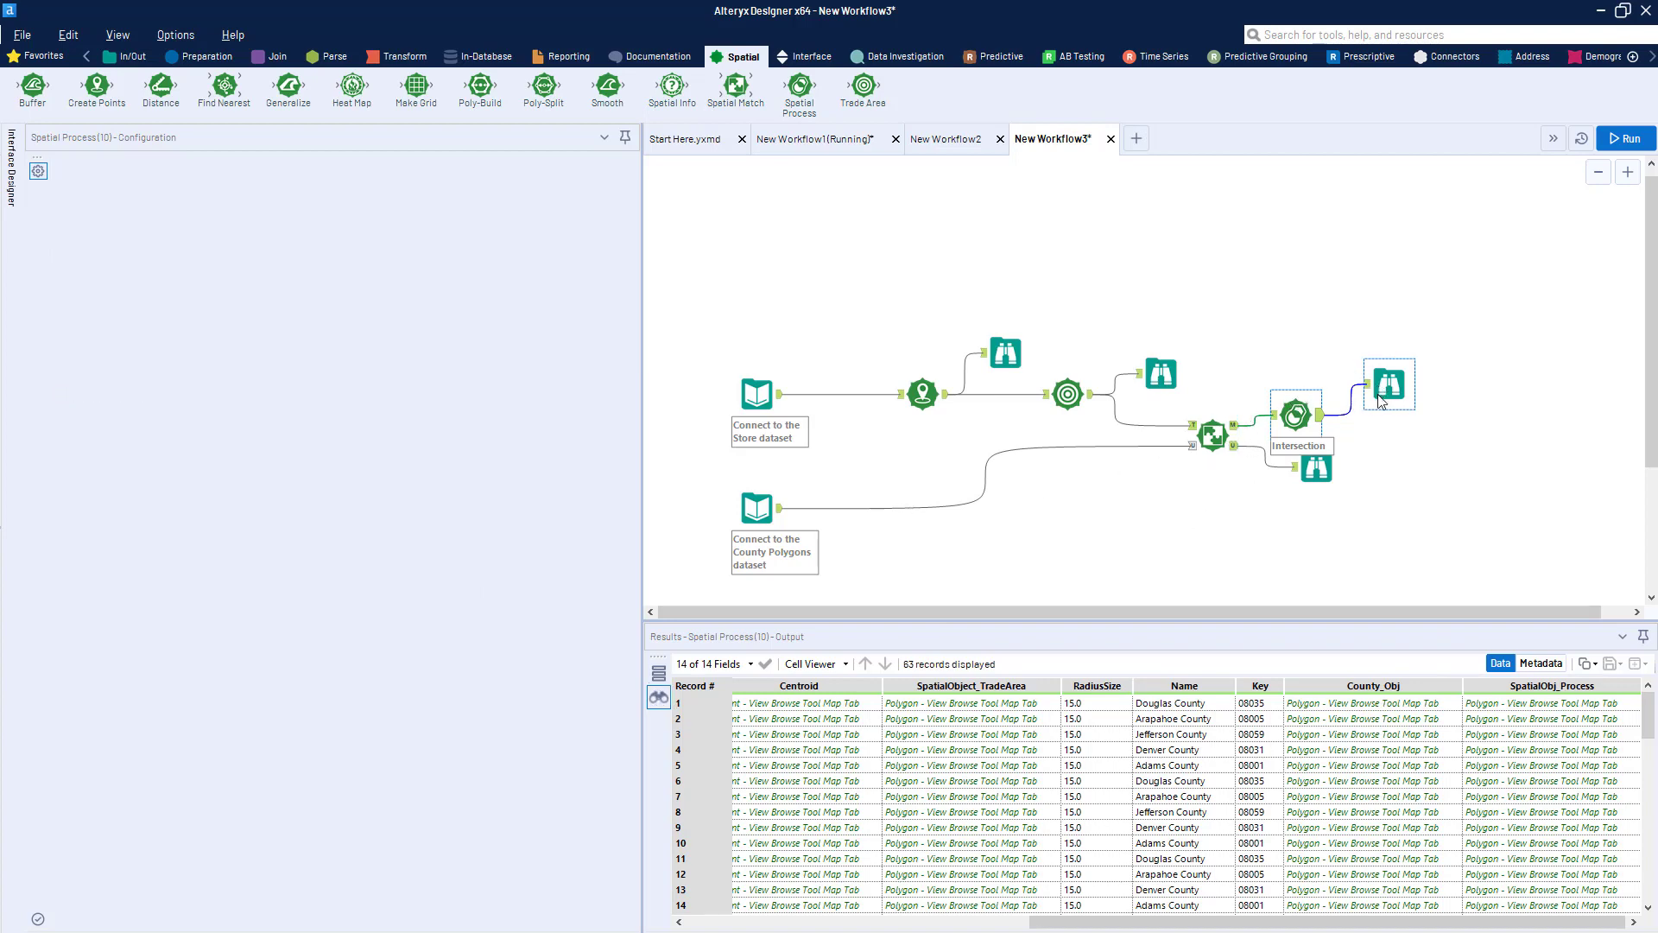
pyautogui.click(1541, 705)
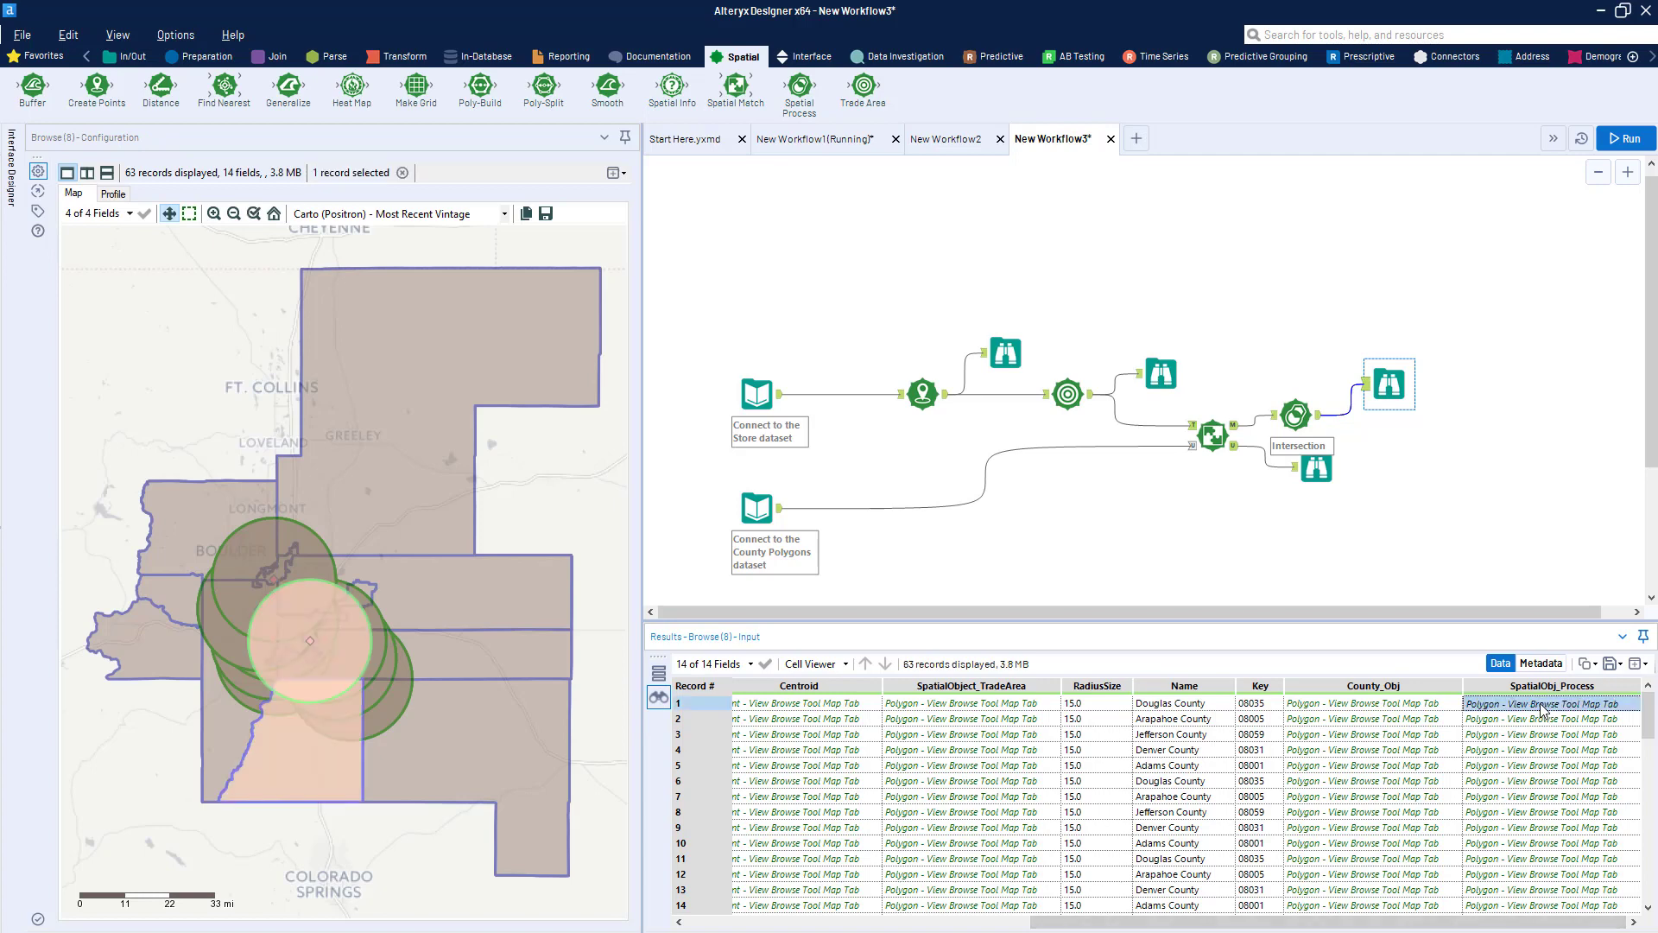
pyautogui.moveTo(1543, 704); pyautogui.dragTo(959, 760)
pyautogui.moveTo(1408, 922); pyautogui.dragTo(1517, 921)
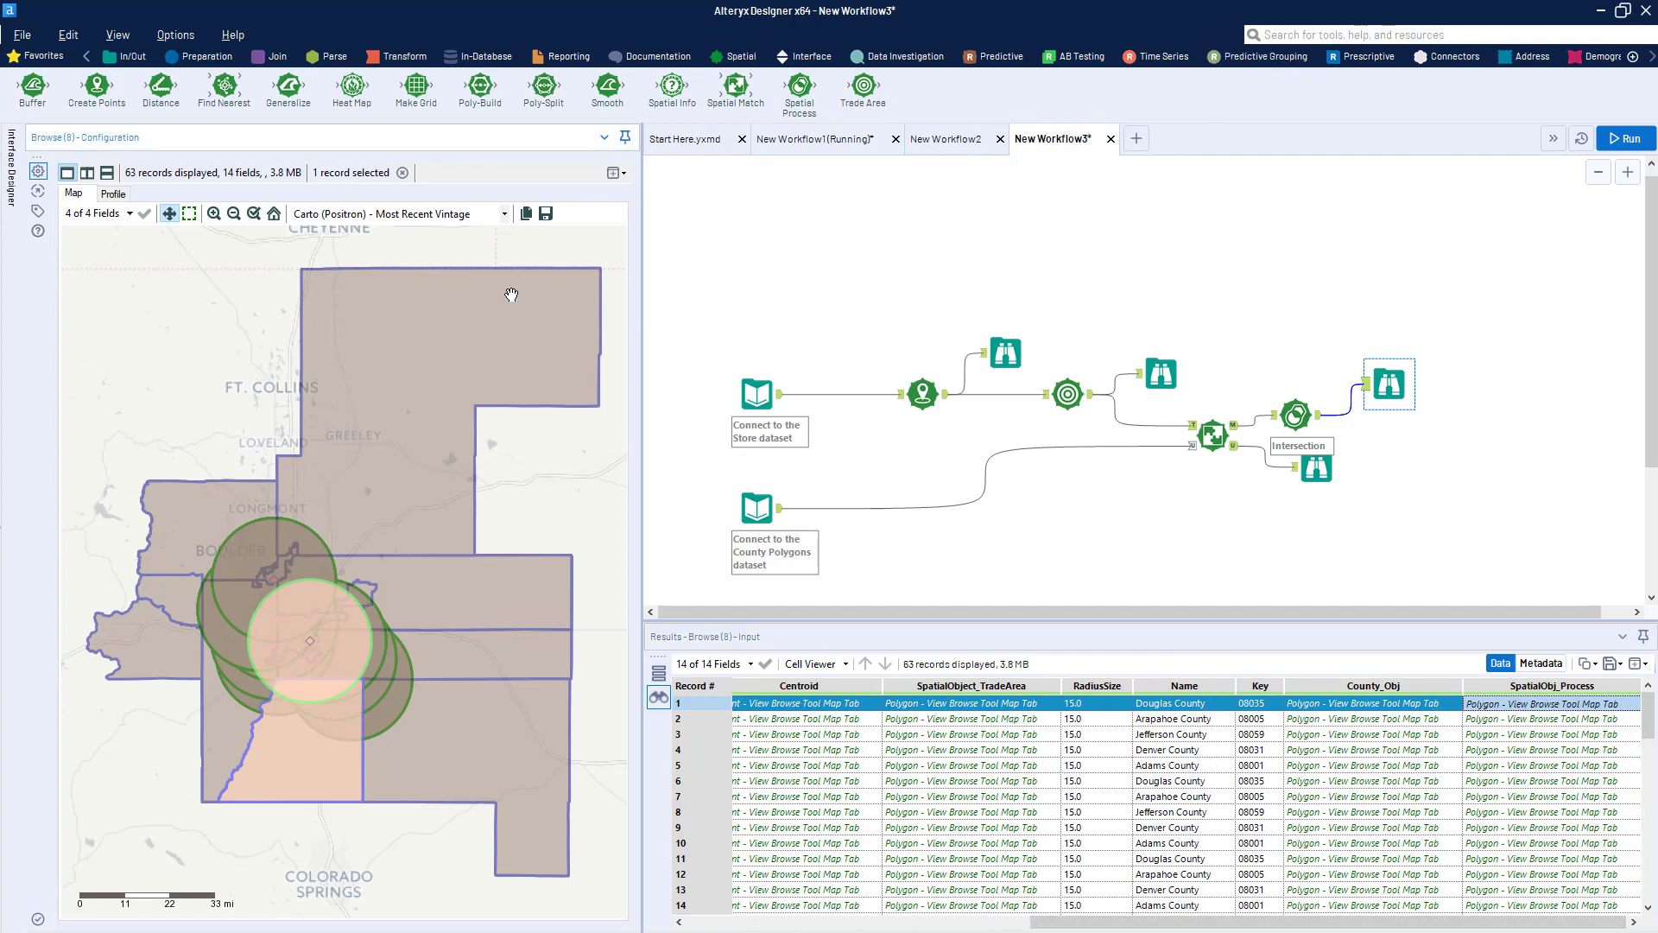
# Insert a Select tool between the Spatial Process and Browse tools, keep only the SpatialObj_Process field, and run the workflow.
pyautogui.click(207, 56)
pyautogui.moveTo(1002, 95); pyautogui.dragTo(1347, 331)
pyautogui.moveTo(1447, 386); pyautogui.dragTo(1425, 283)
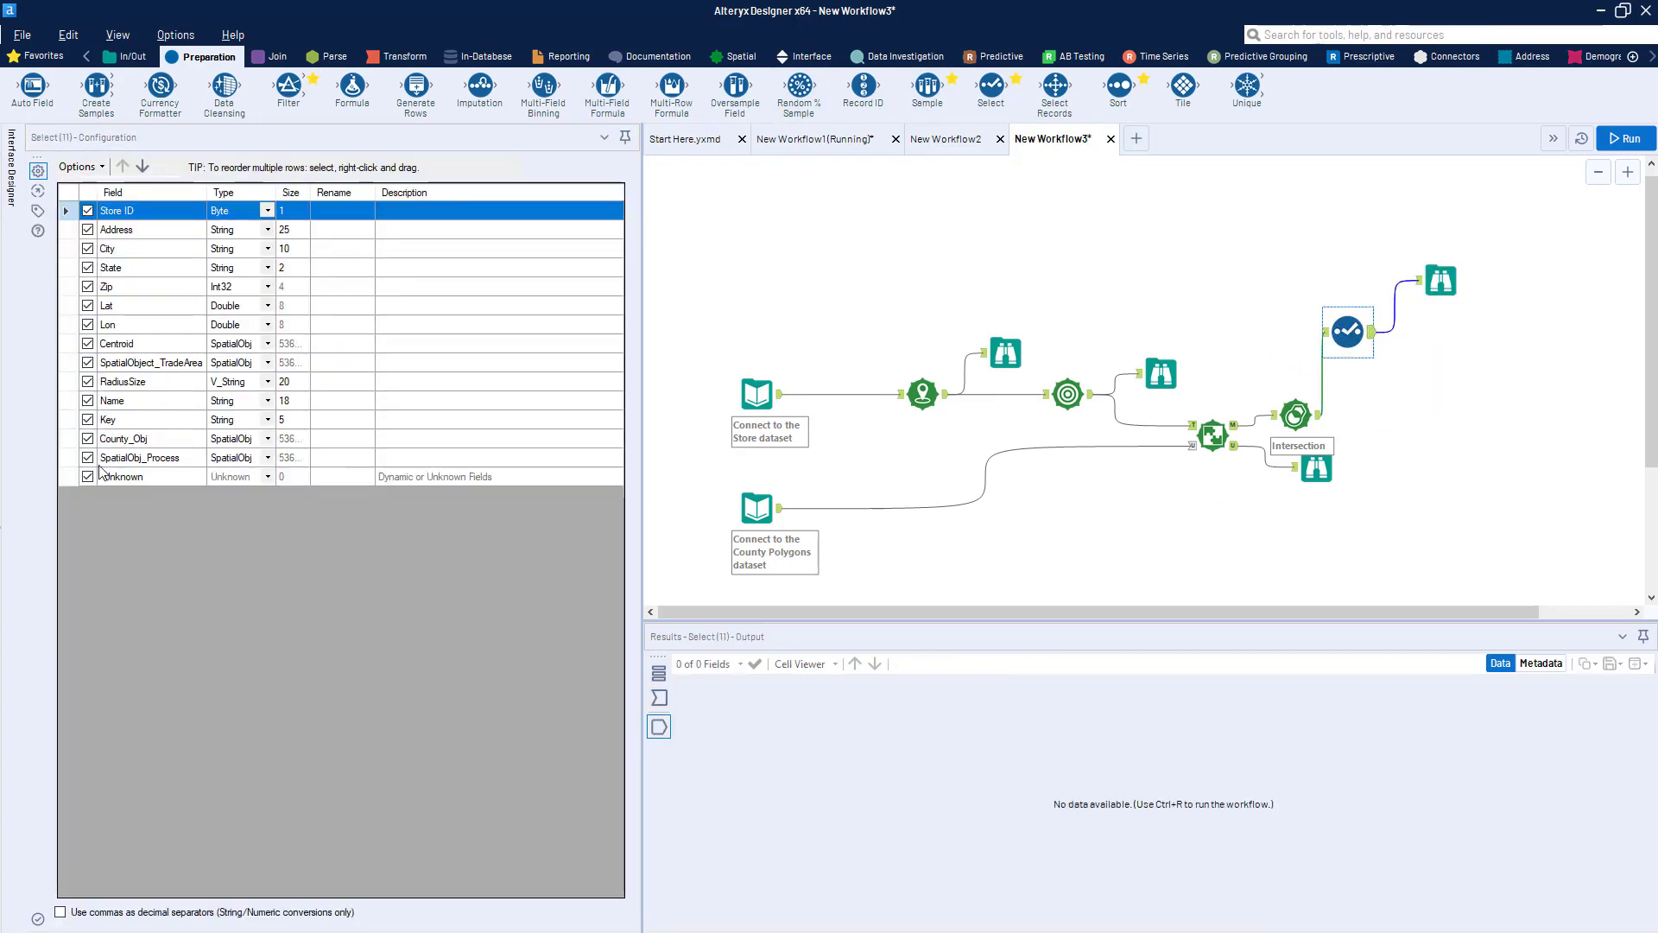
pyautogui.click(80, 167)
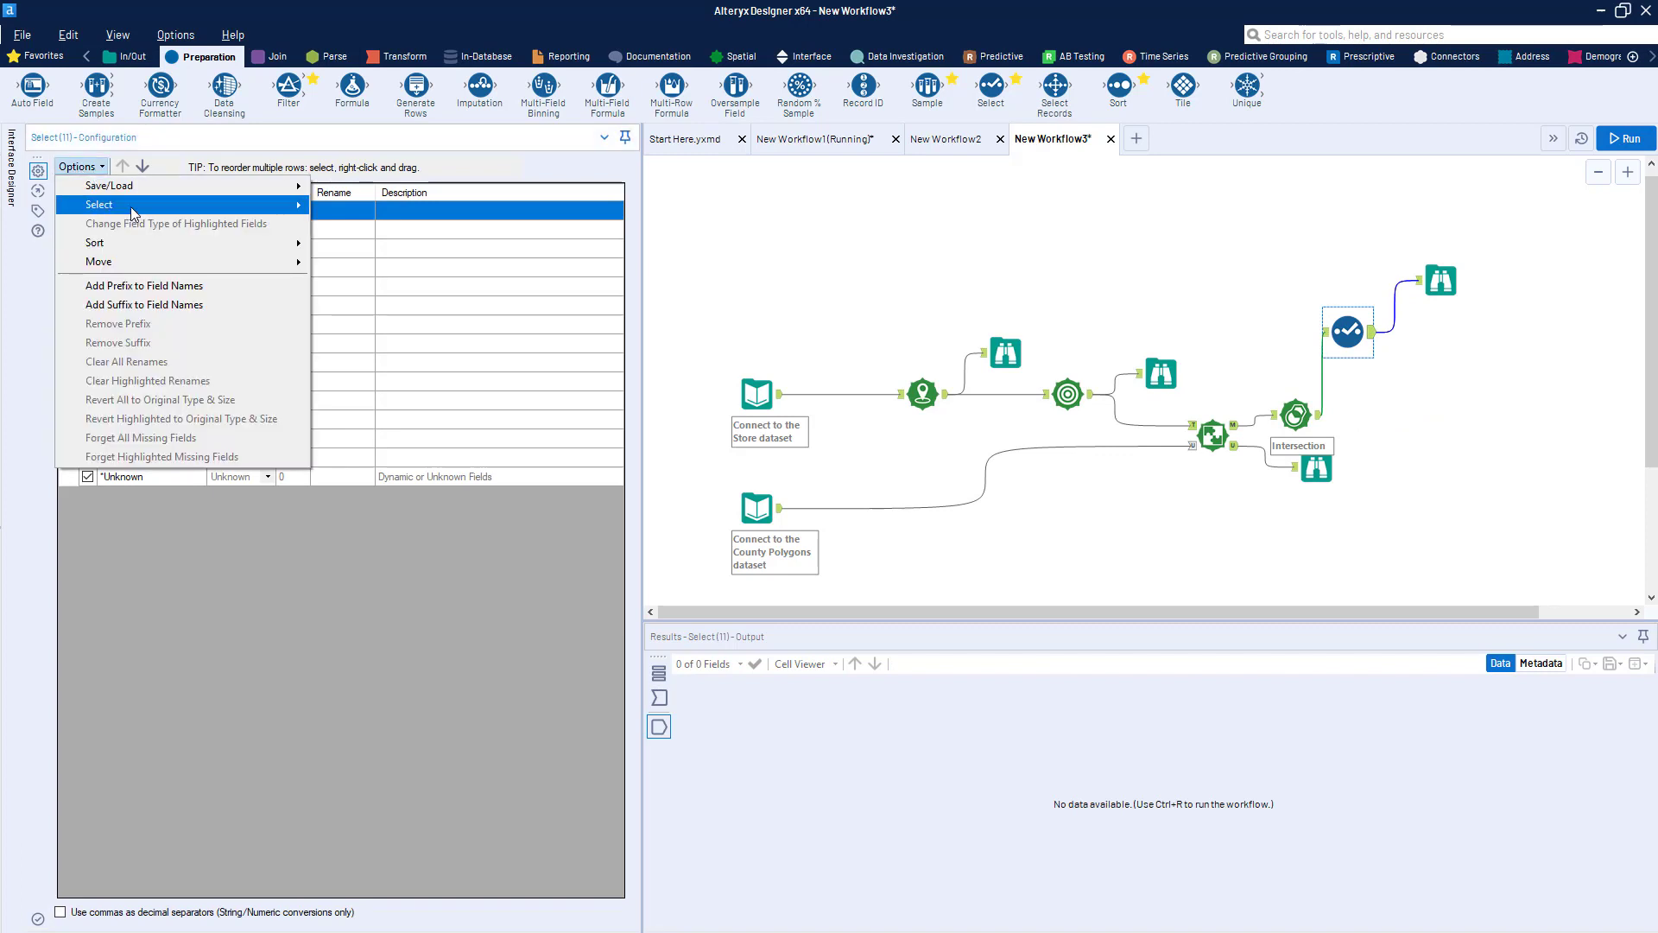
pyautogui.moveTo(112, 204)
pyautogui.click(345, 226)
pyautogui.click(88, 458)
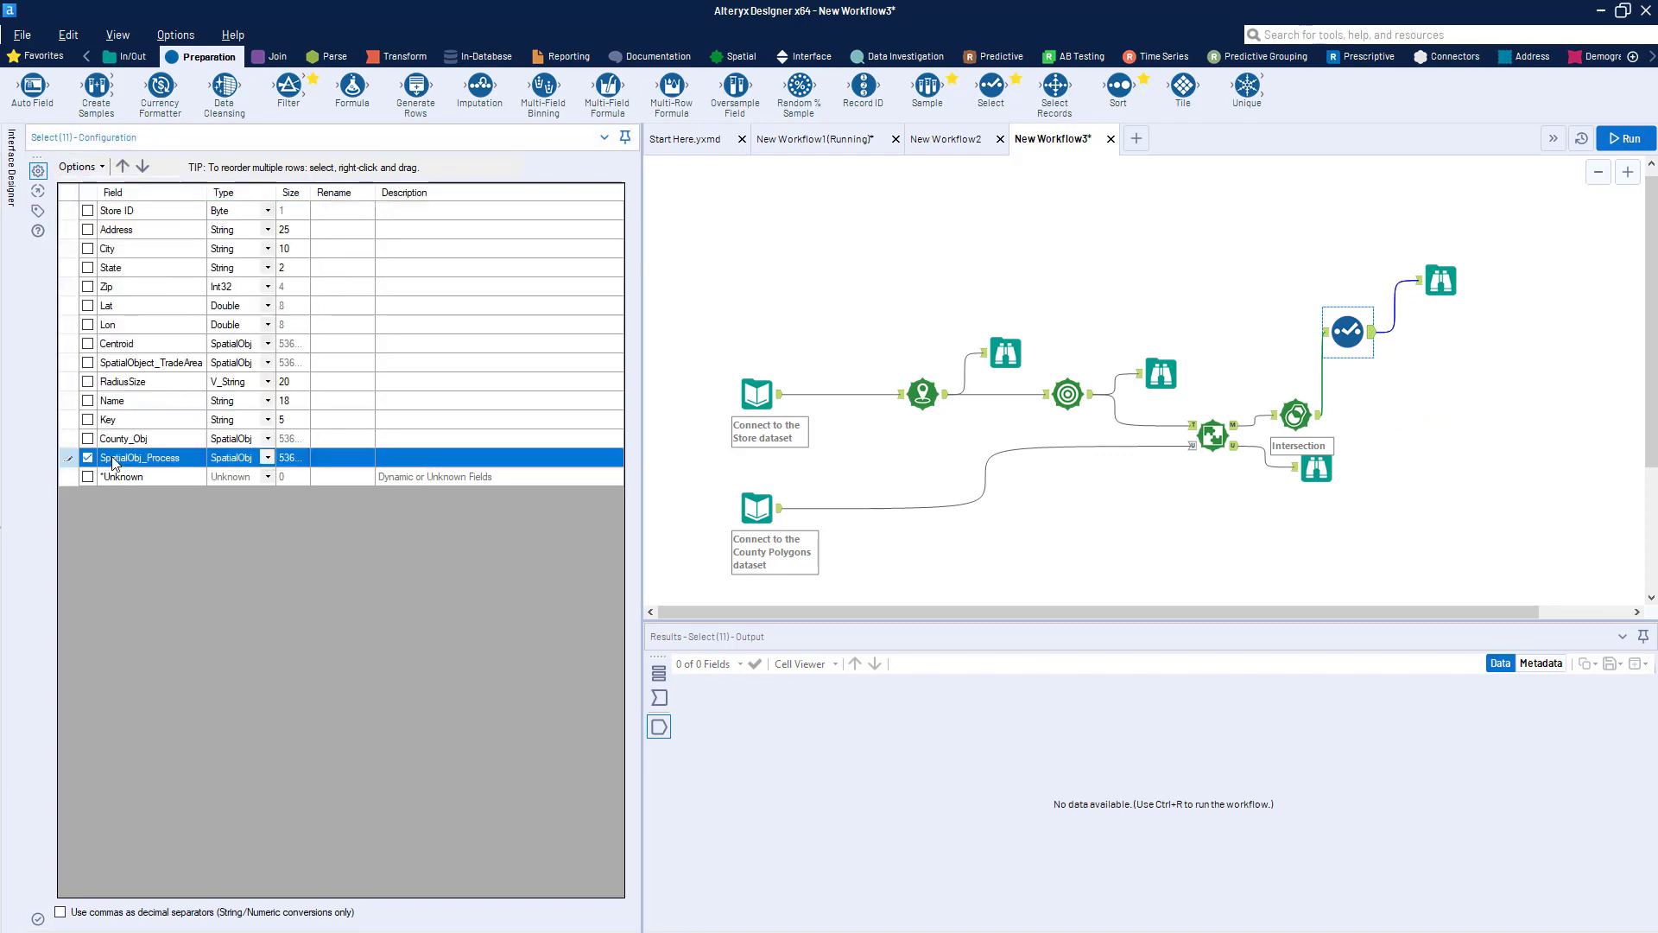
pyautogui.click(1626, 138)
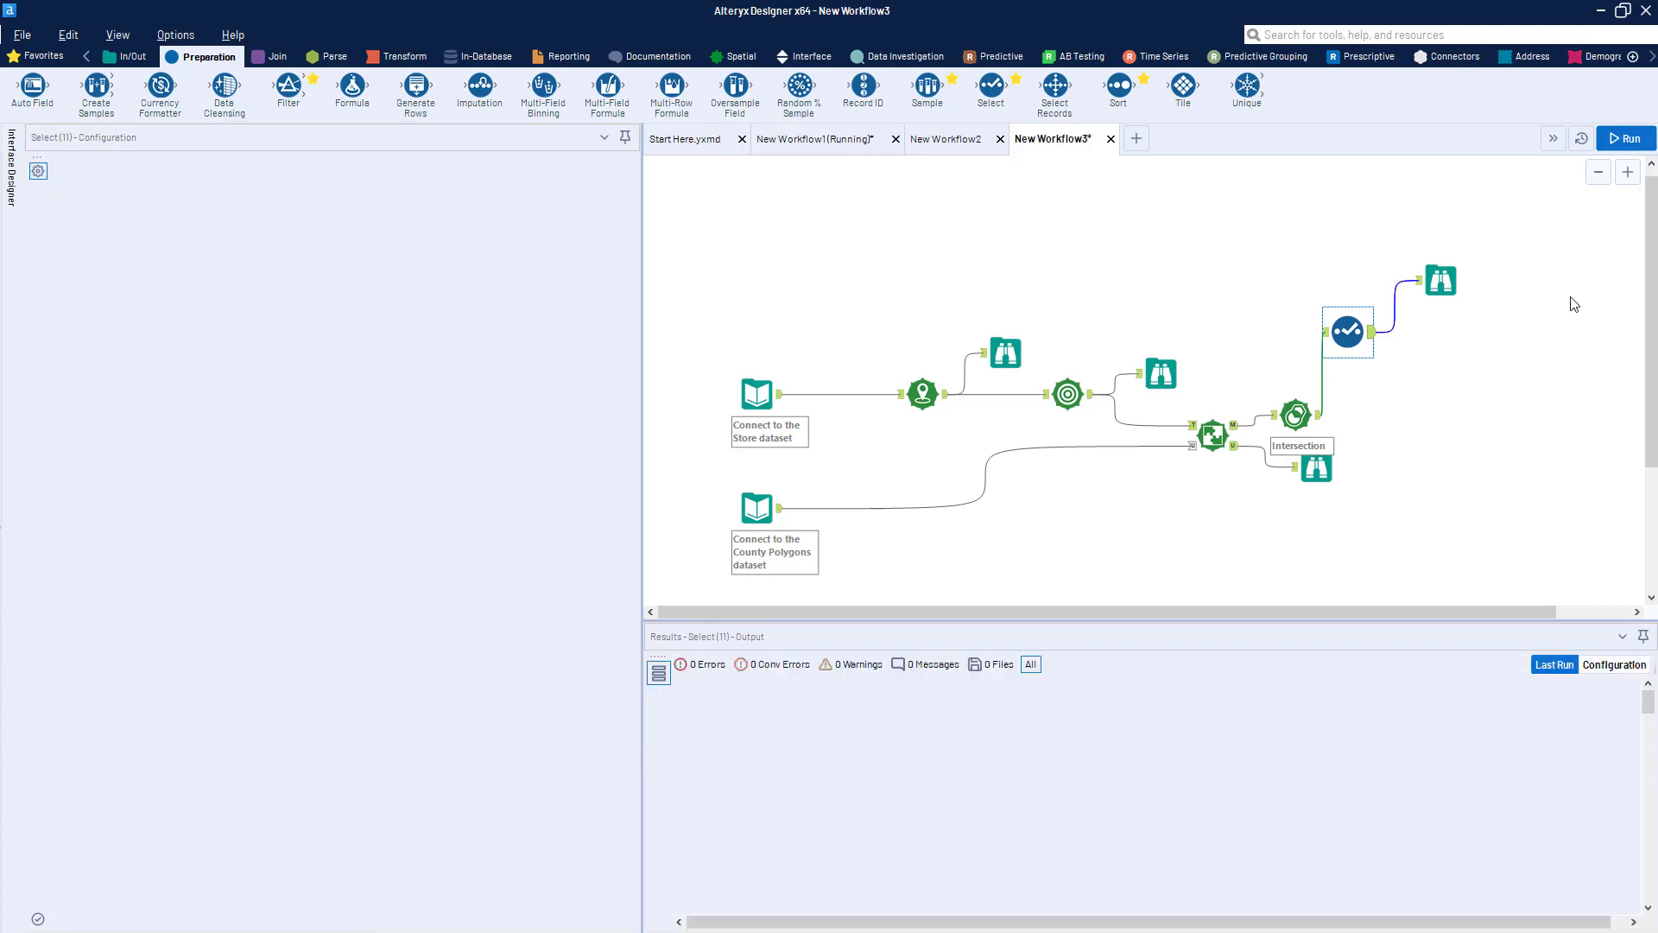
# Examine individual intersection polygons on the Browse map by selecting various SpatialObj_Process records, including records 3, 12 and 14.
pyautogui.click(1448, 296)
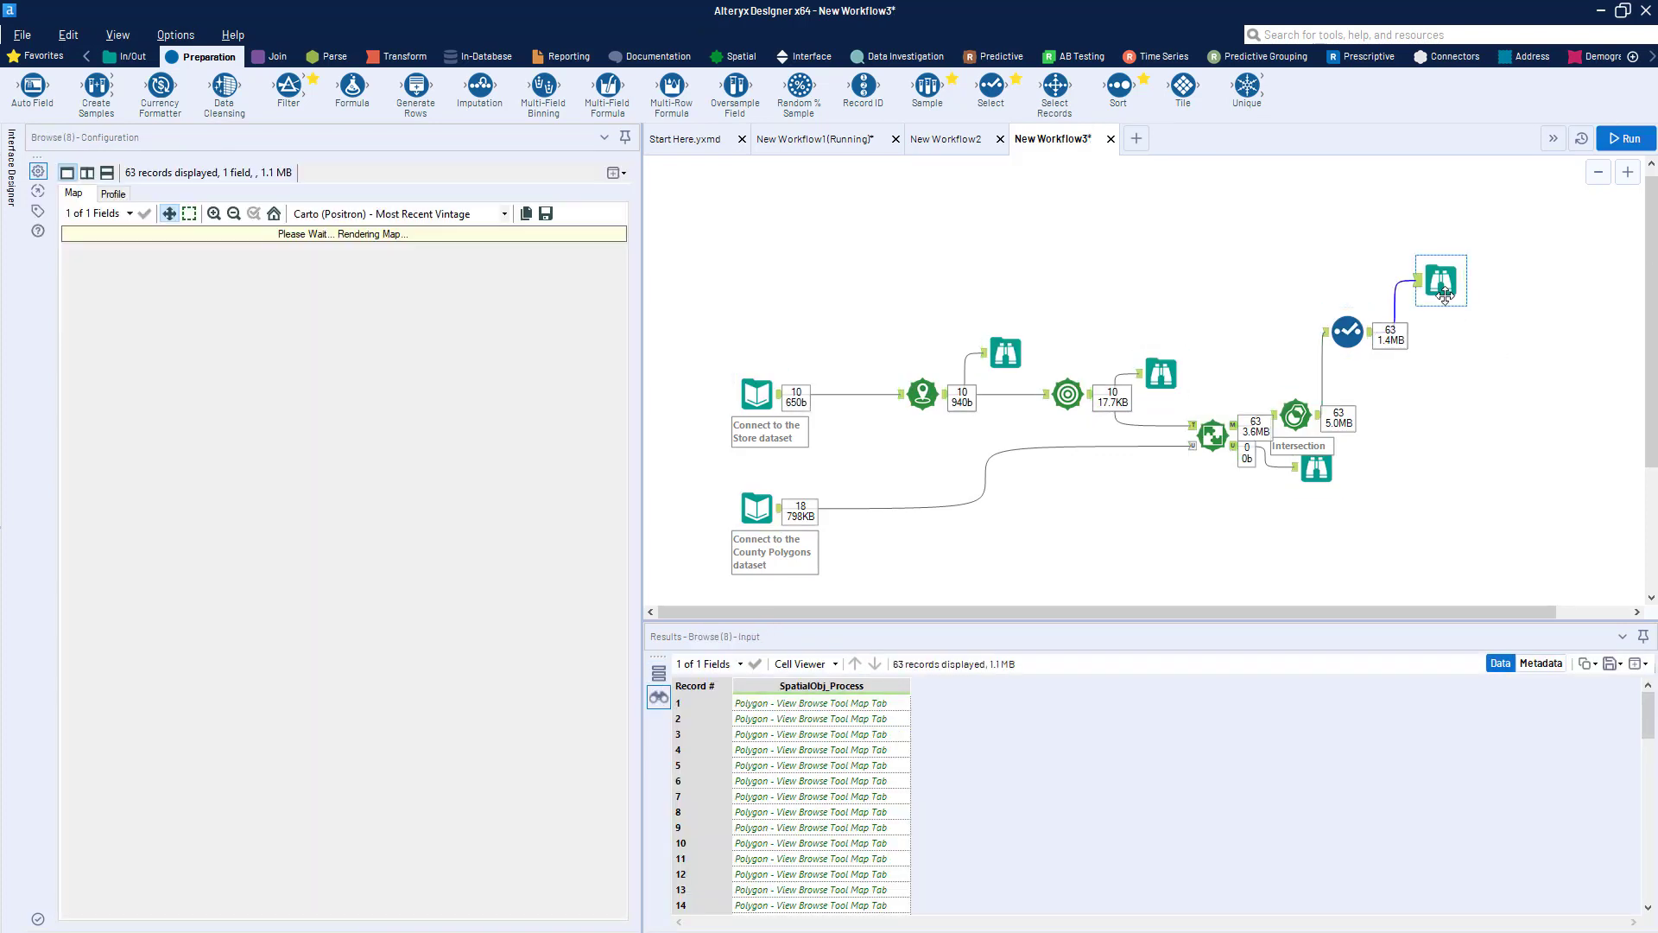
pyautogui.click(823, 732)
pyautogui.click(840, 782)
pyautogui.click(843, 825)
pyautogui.click(848, 872)
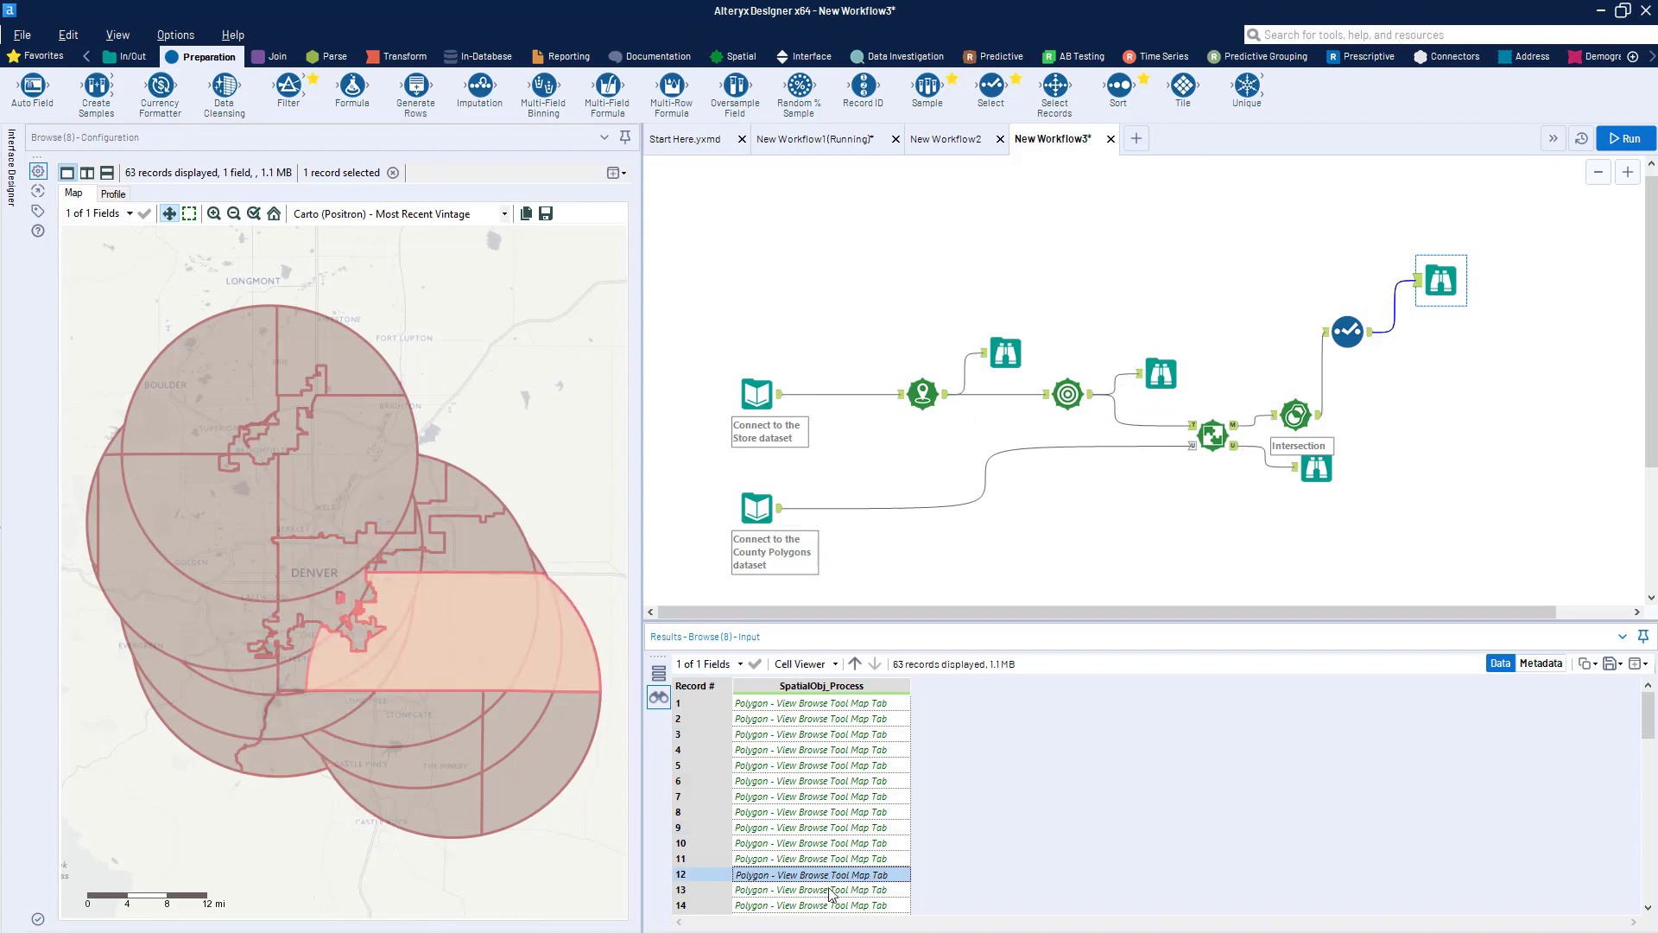
pyautogui.click(812, 892)
pyautogui.click(852, 784)
pyautogui.click(839, 890)
pyautogui.click(829, 905)
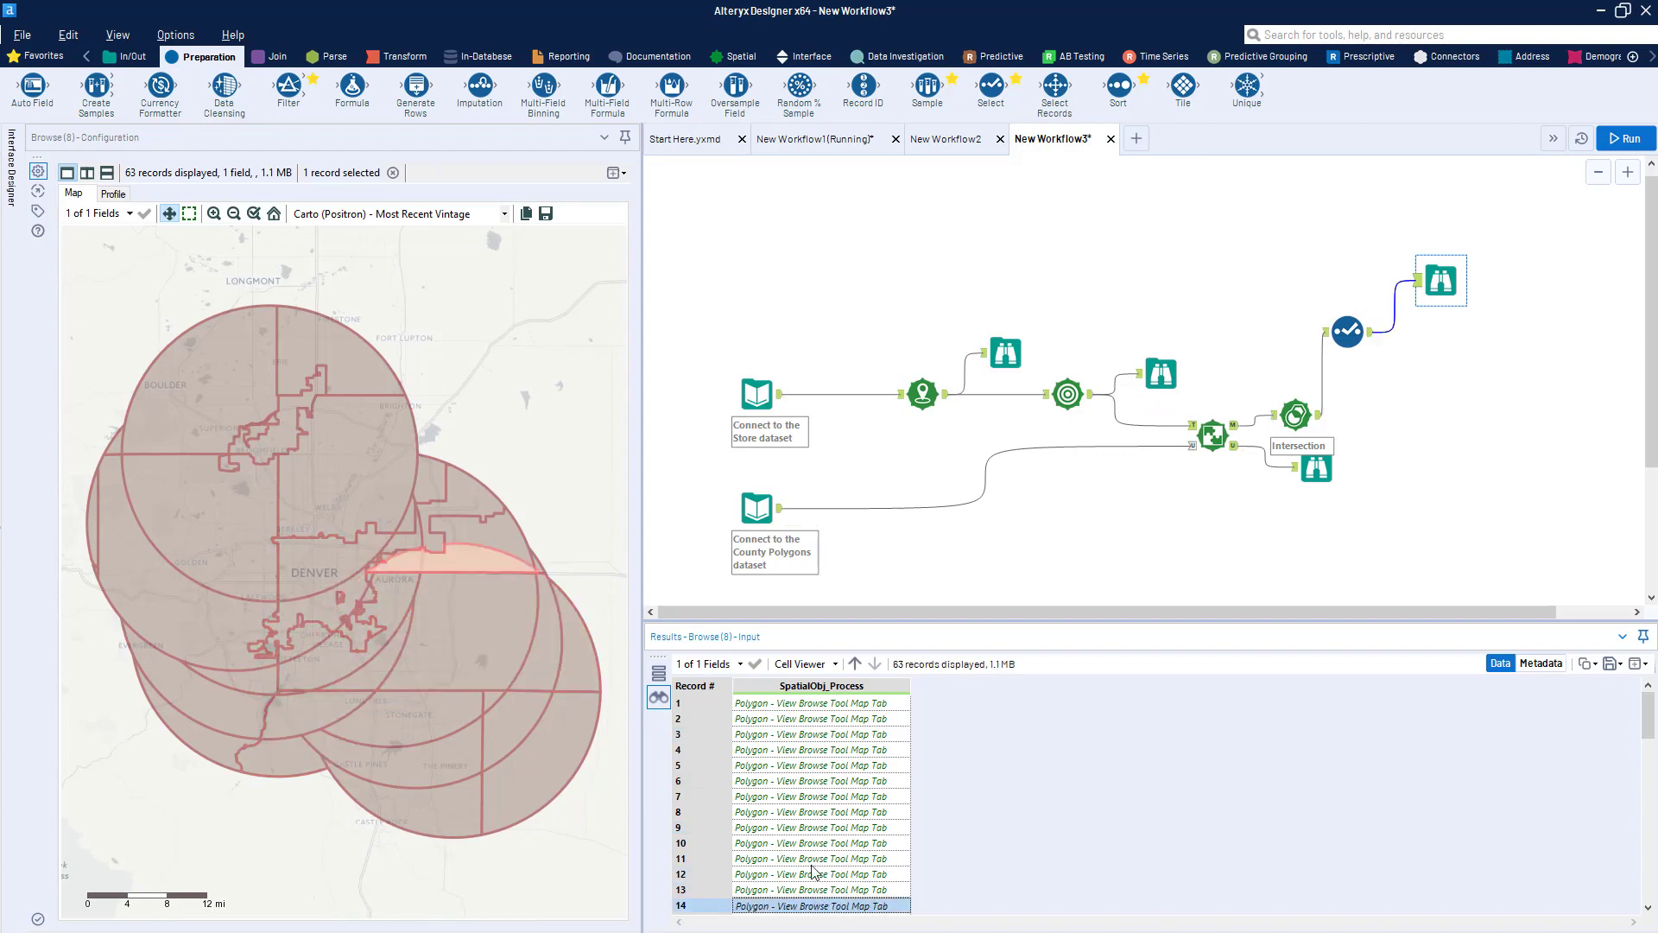
pyautogui.click(869, 798)
pyautogui.click(843, 736)
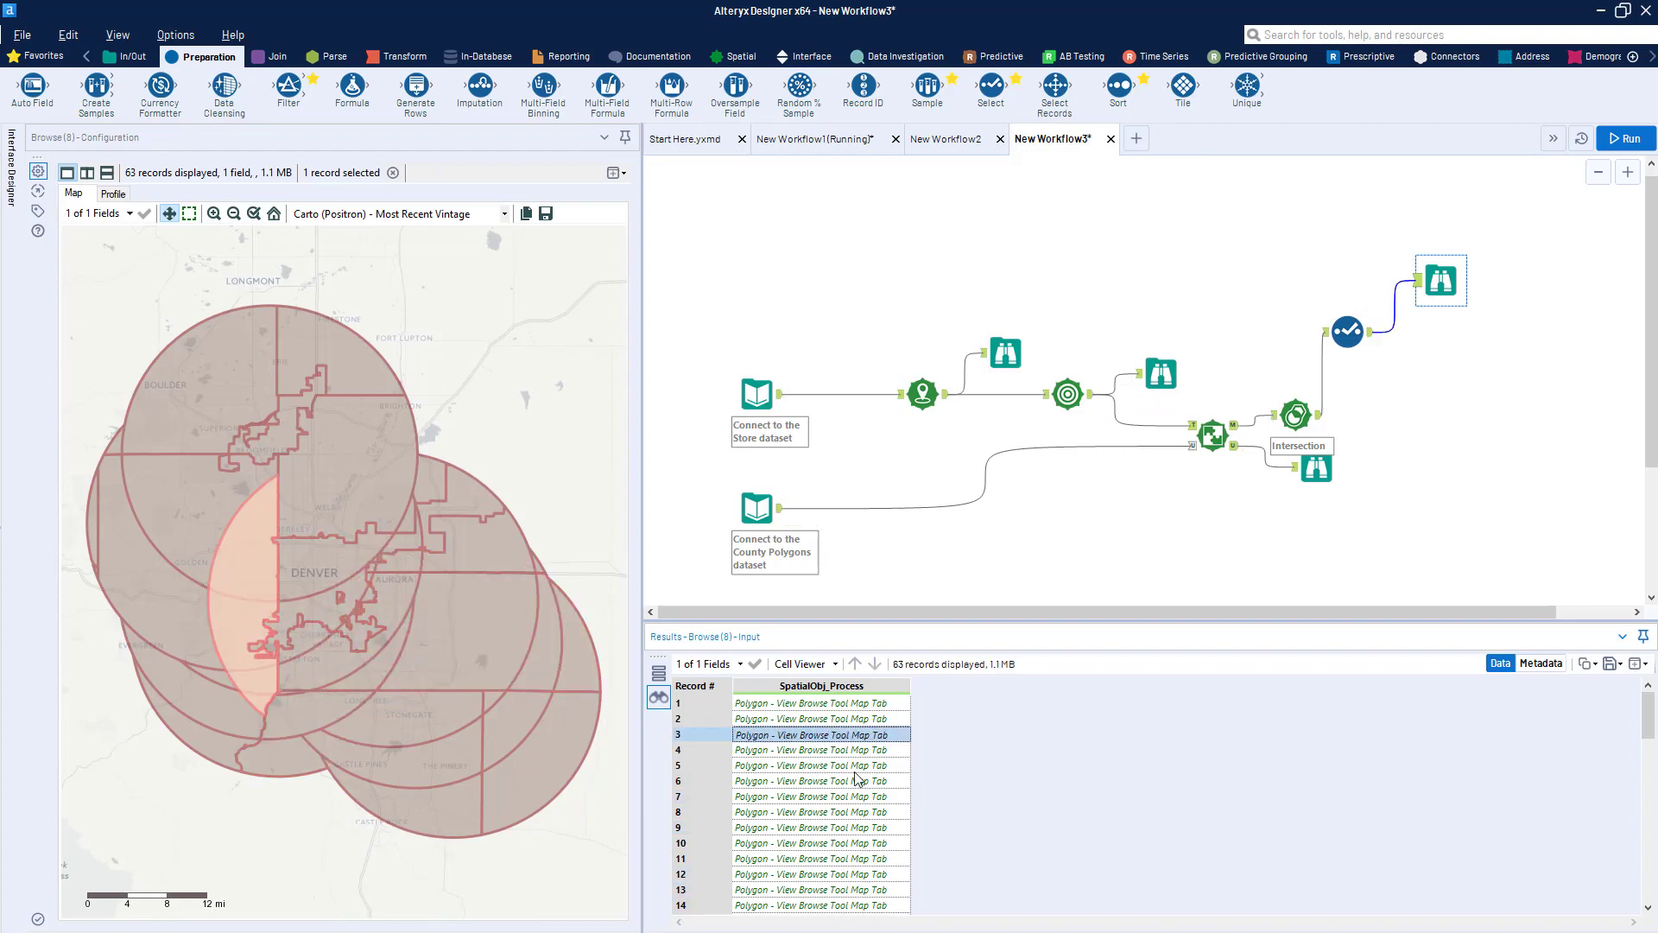
pyautogui.click(835, 878)
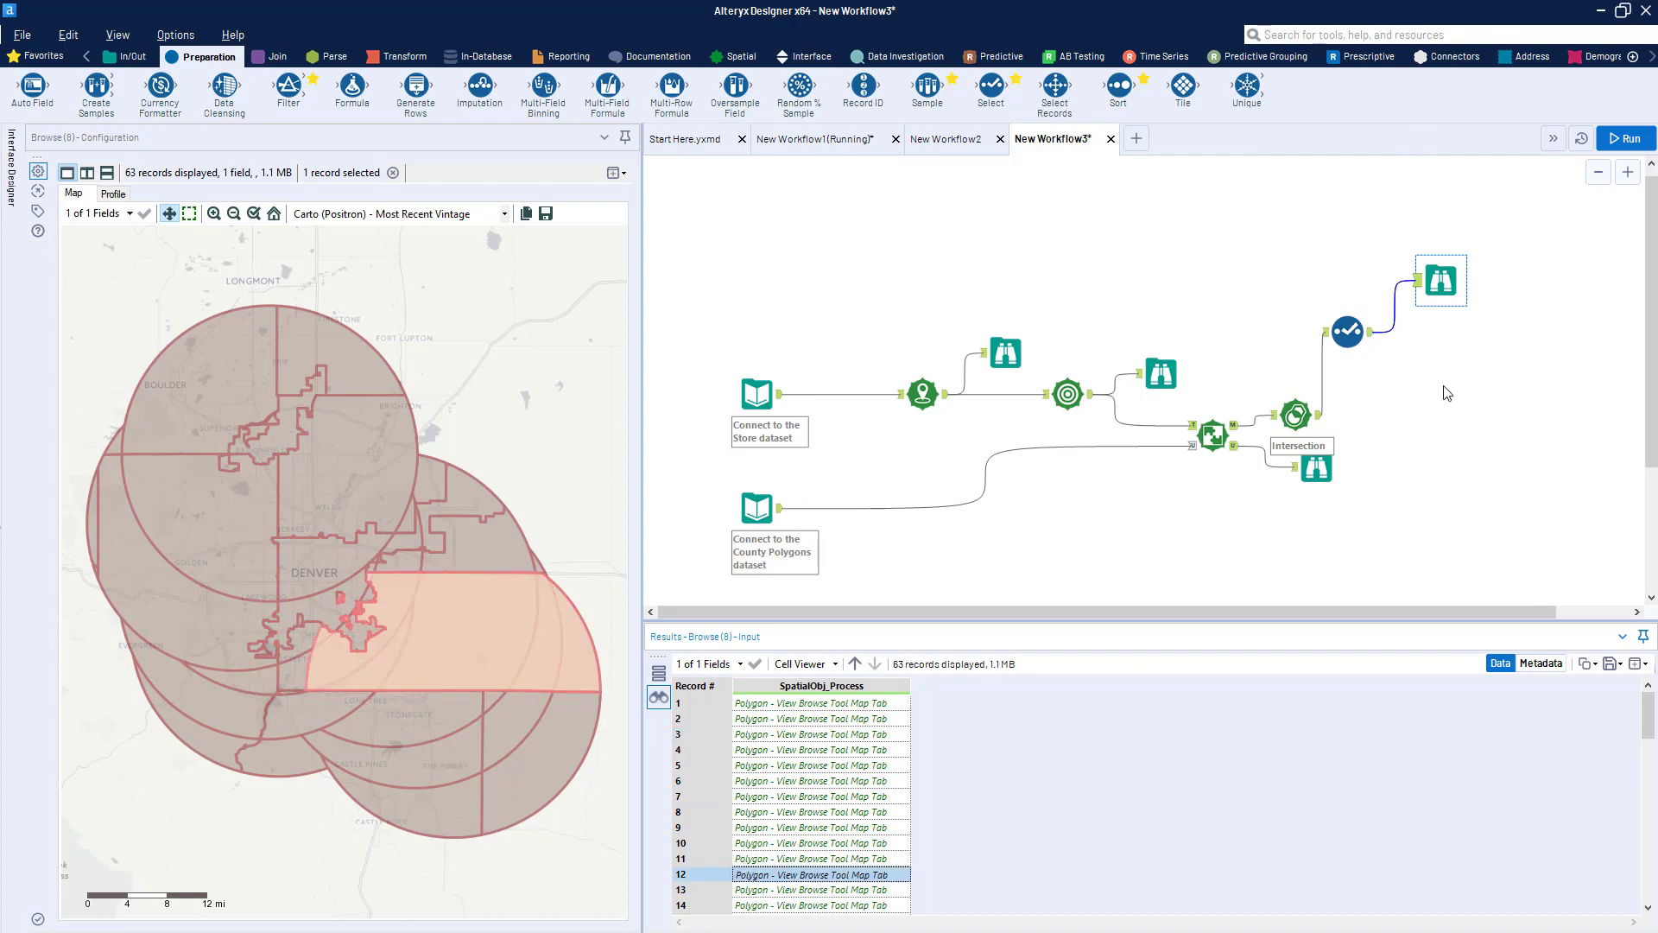
# Line up the Select tool and its Browse tool in a row above the Spatial Process tool.
pyautogui.moveTo(1444, 384); pyautogui.dragTo(1338, 252)
pyautogui.moveTo(1356, 318); pyautogui.dragTo(1419, 281)
pyautogui.click(1448, 311)
pyautogui.click(1428, 229)
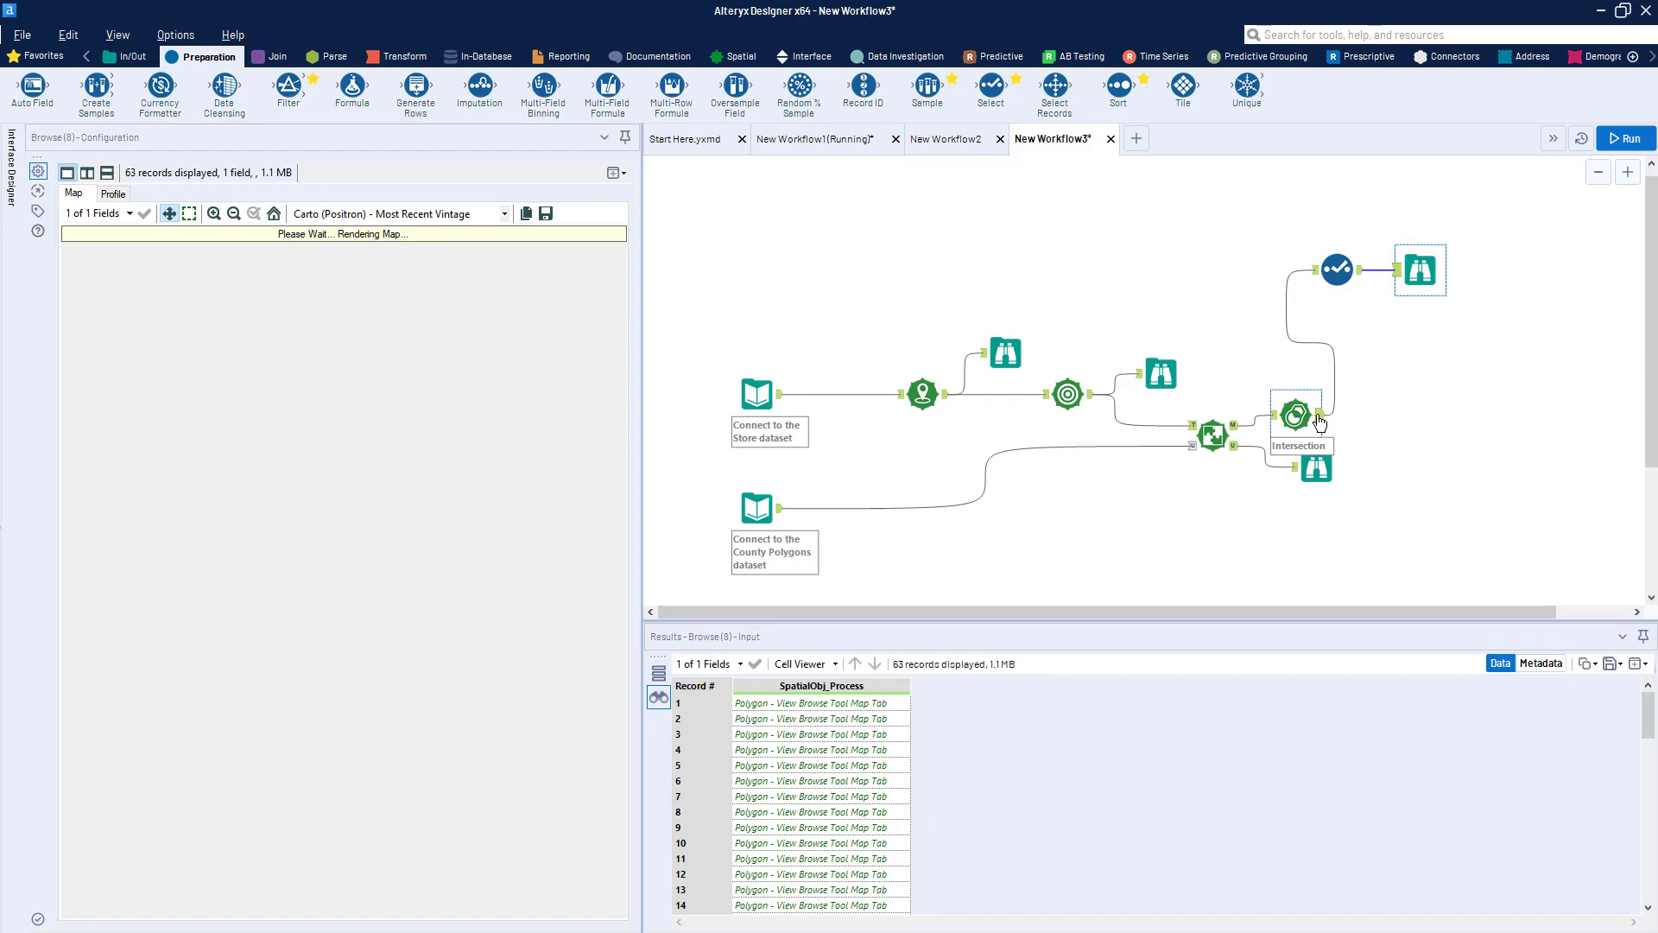
# Compare the County_Obj and SpatialObj_Process fields of the first record in the Spatial Process output.
pyautogui.click(1319, 422)
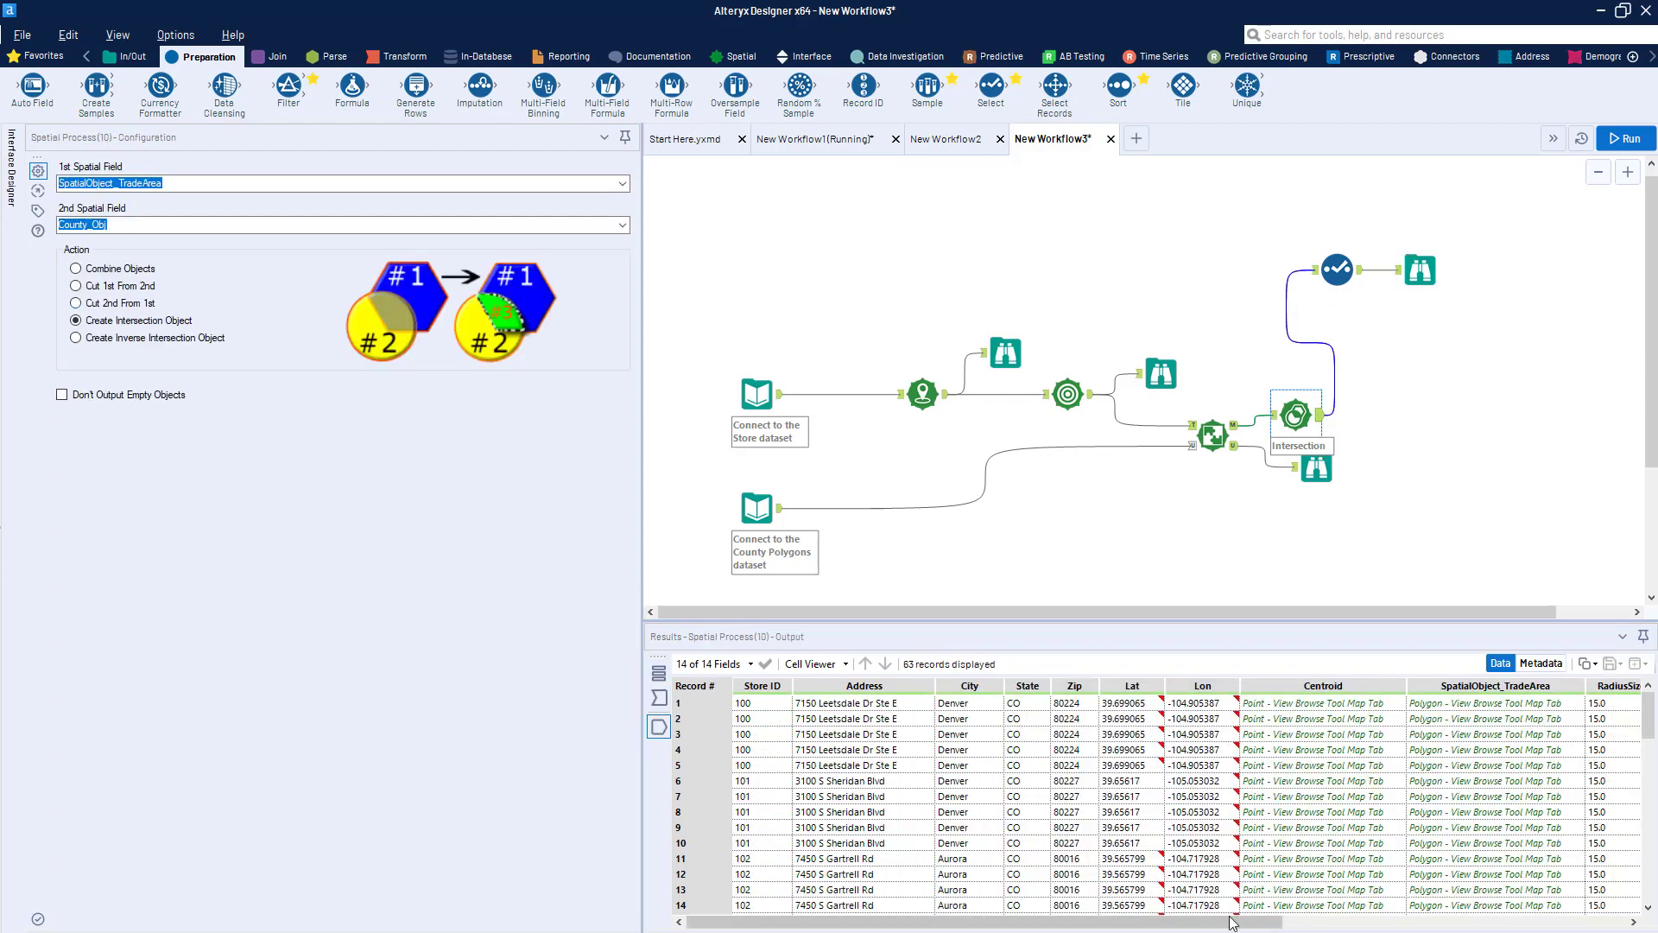
pyautogui.moveTo(1232, 922); pyautogui.dragTo(1574, 922)
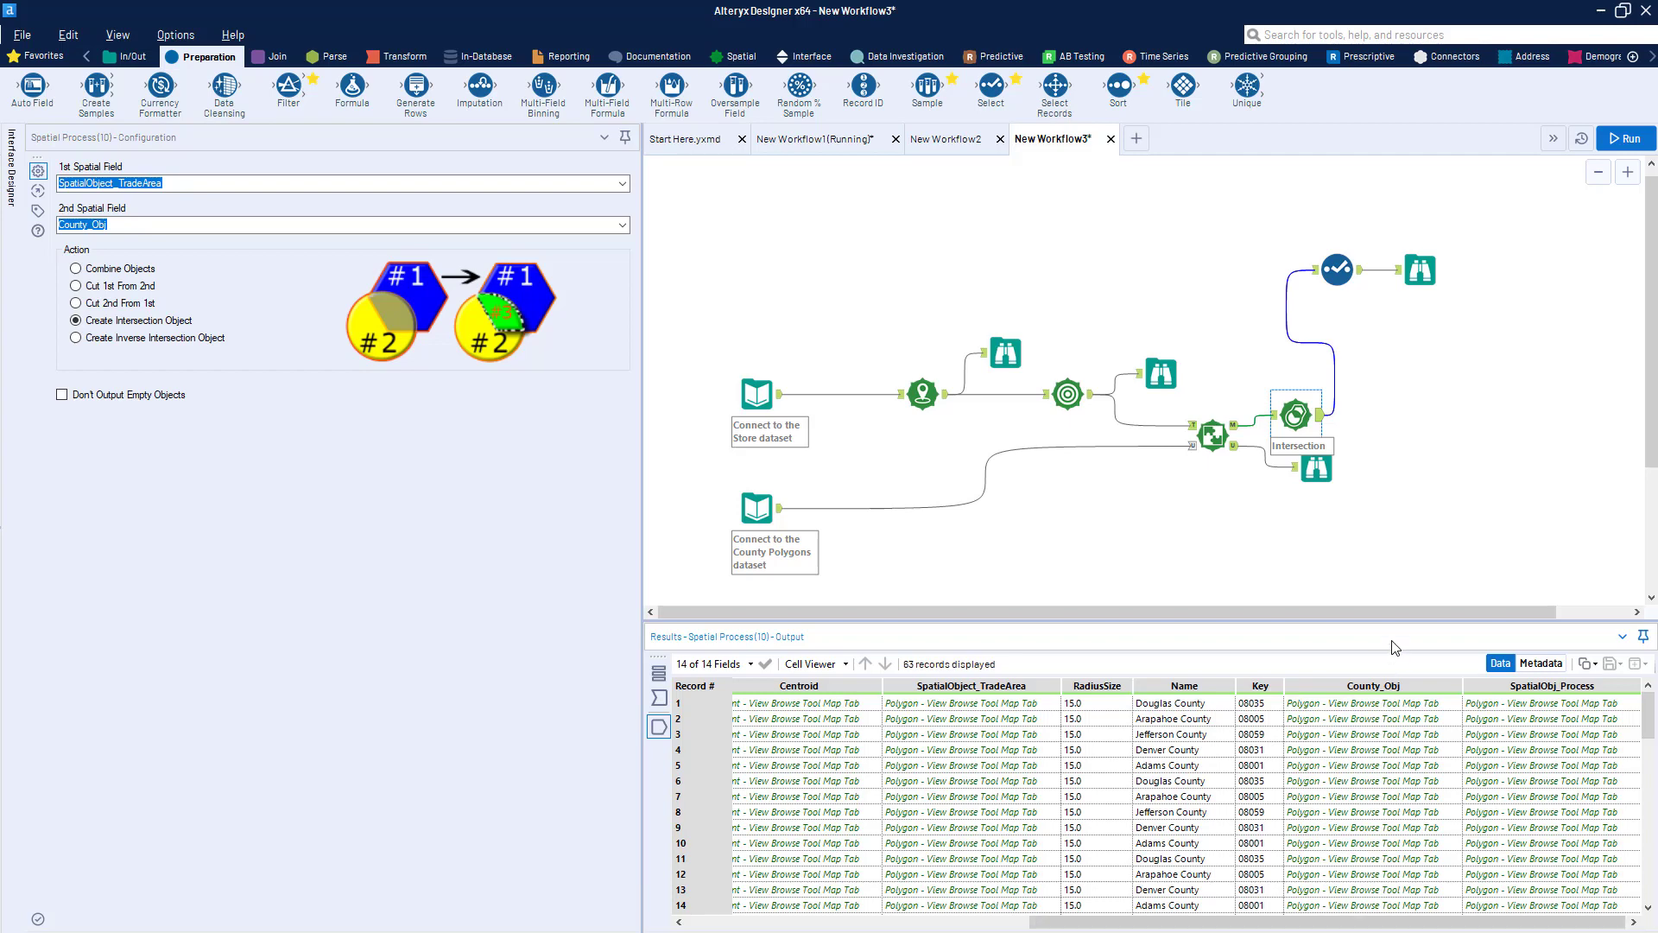
pyautogui.click(1385, 711)
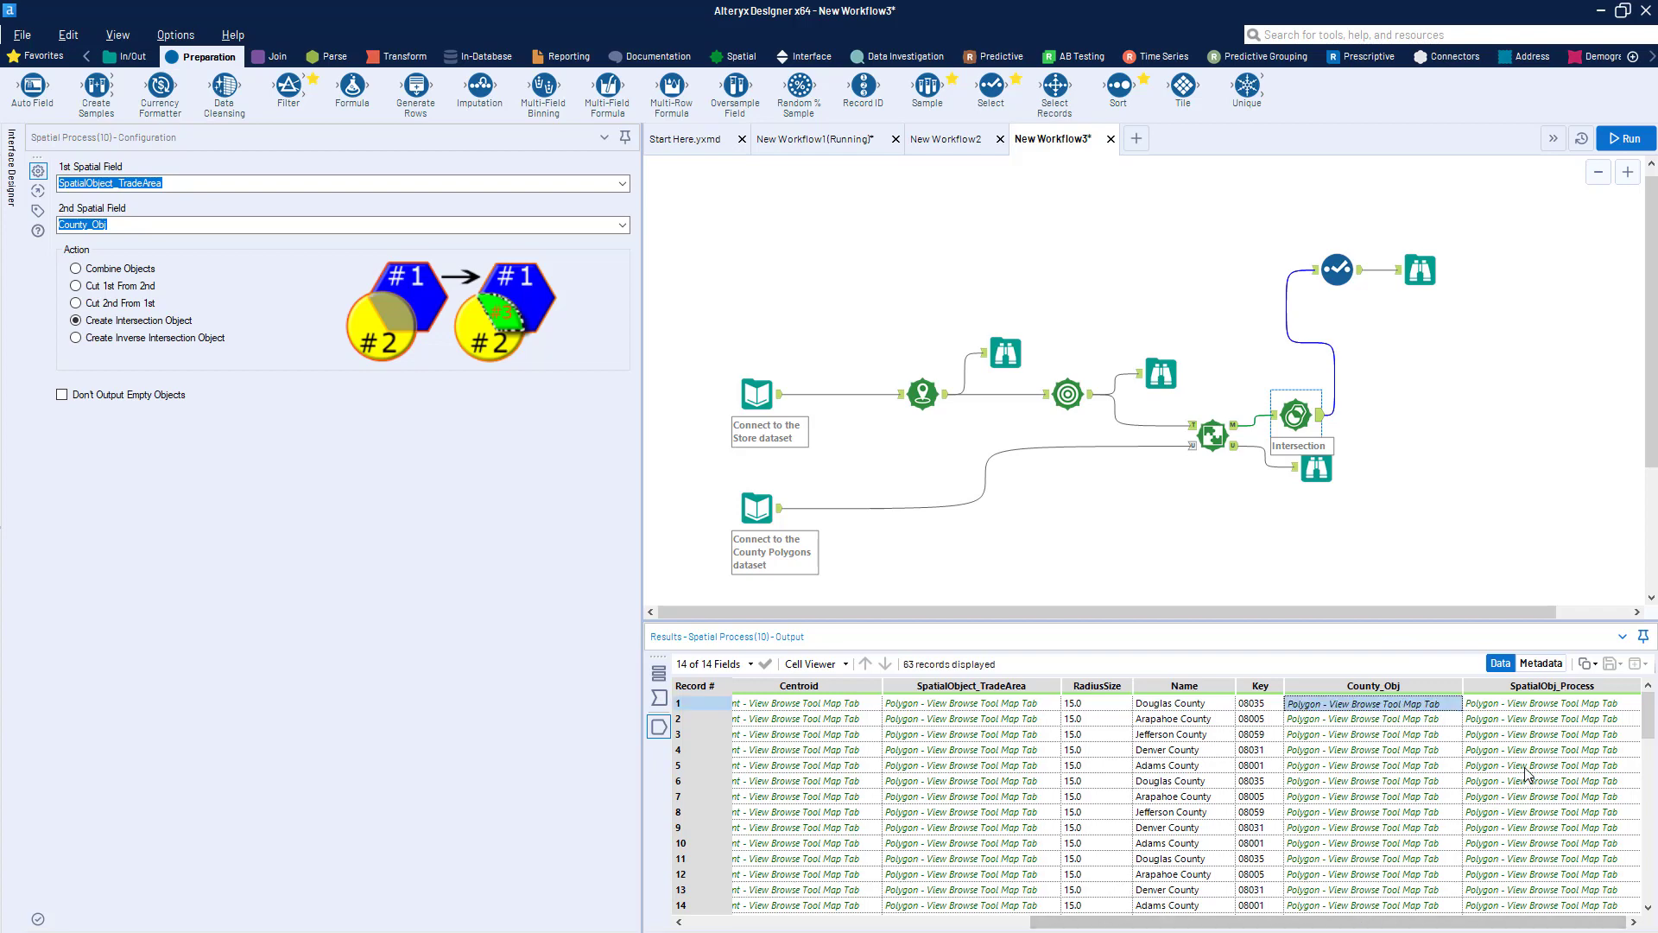
pyautogui.click(1548, 705)
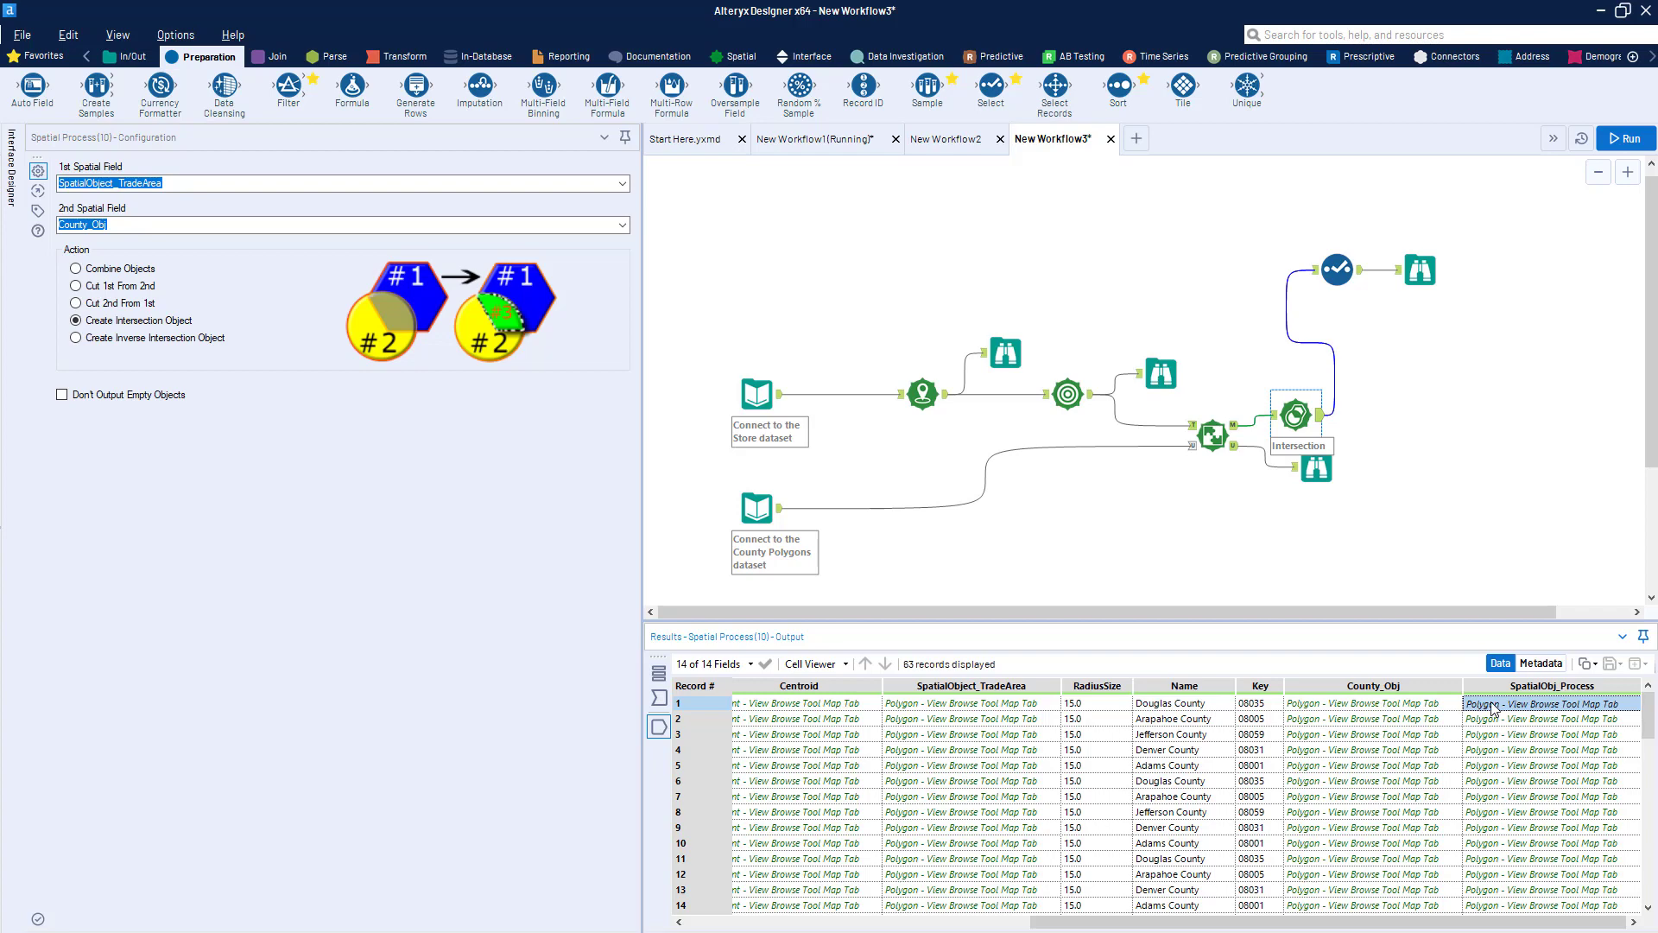
pyautogui.click(1435, 708)
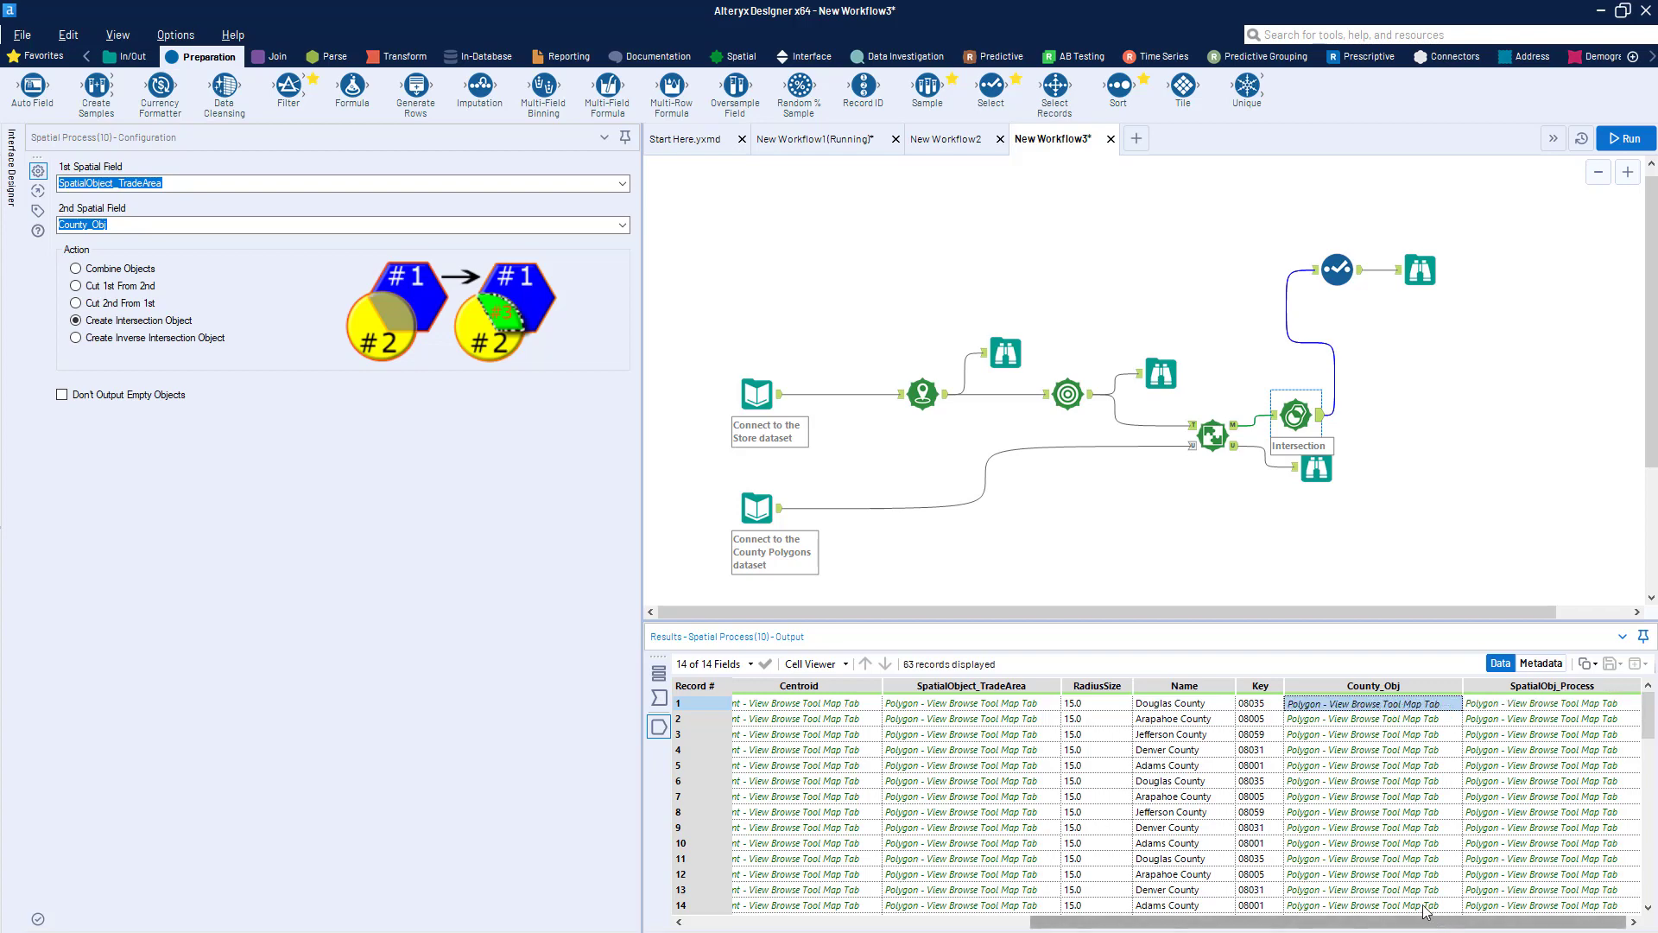
# Add a Spatial Info tool after the Intersection tool and output Area (Square Miles) for the County_Obj field.
pyautogui.moveTo(1437, 612); pyautogui.dragTo(1500, 611)
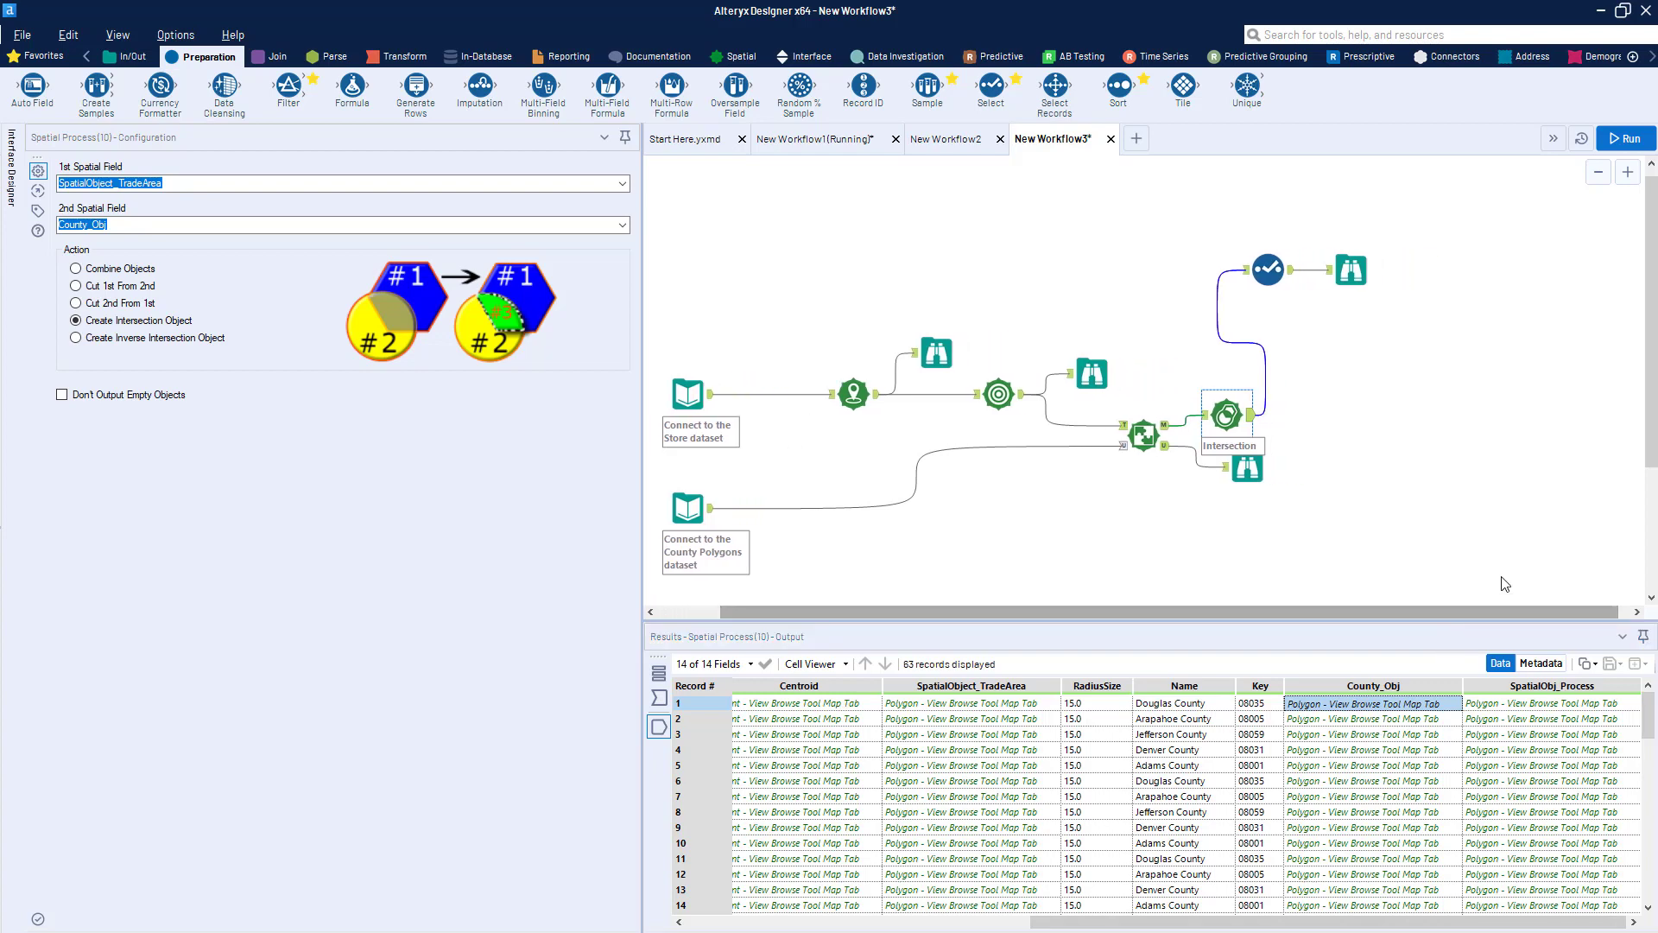
pyautogui.click(1327, 38)
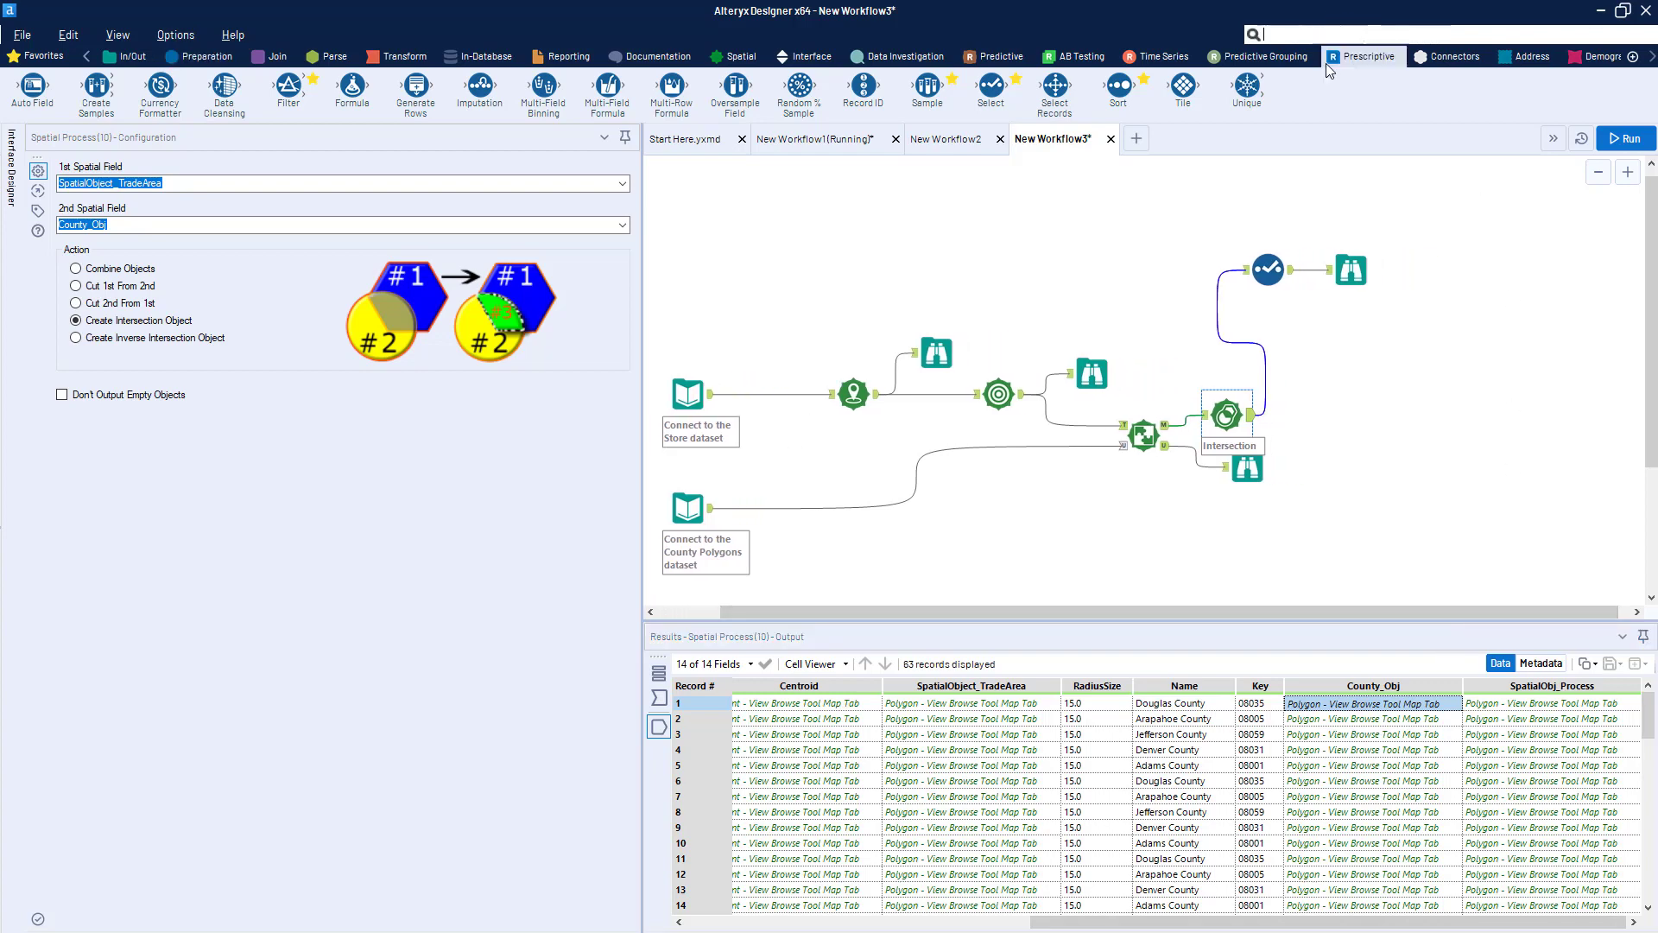
pyautogui.click(743, 54)
pyautogui.moveTo(672, 87); pyautogui.dragTo(1320, 416)
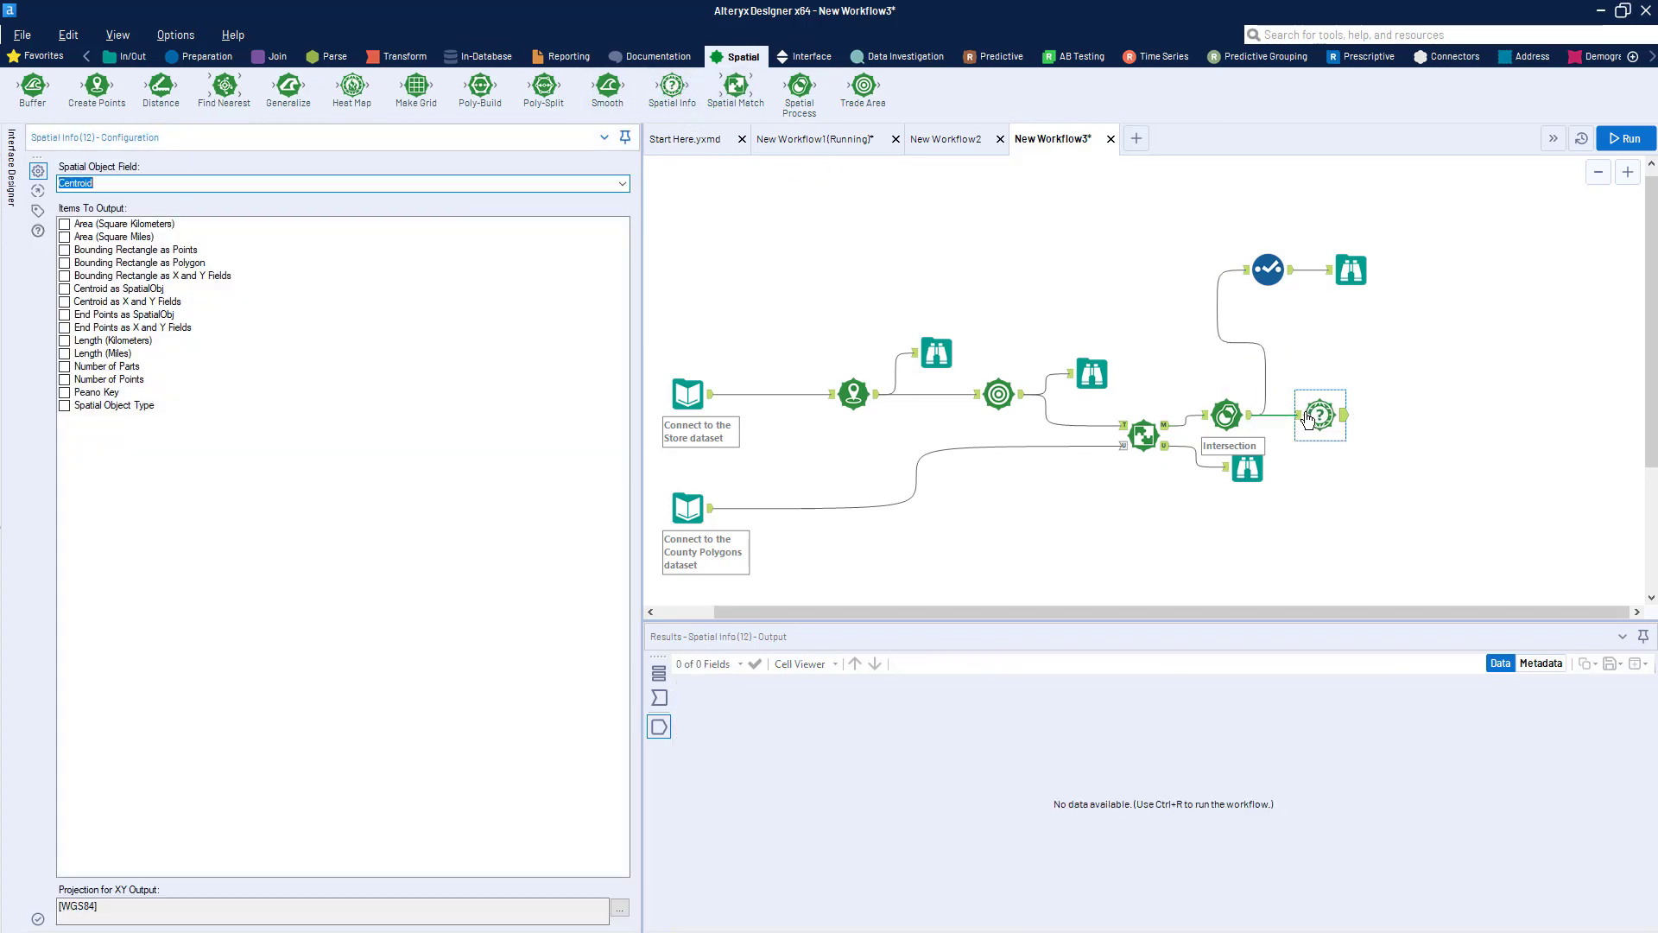
pyautogui.click(622, 183)
pyautogui.click(151, 224)
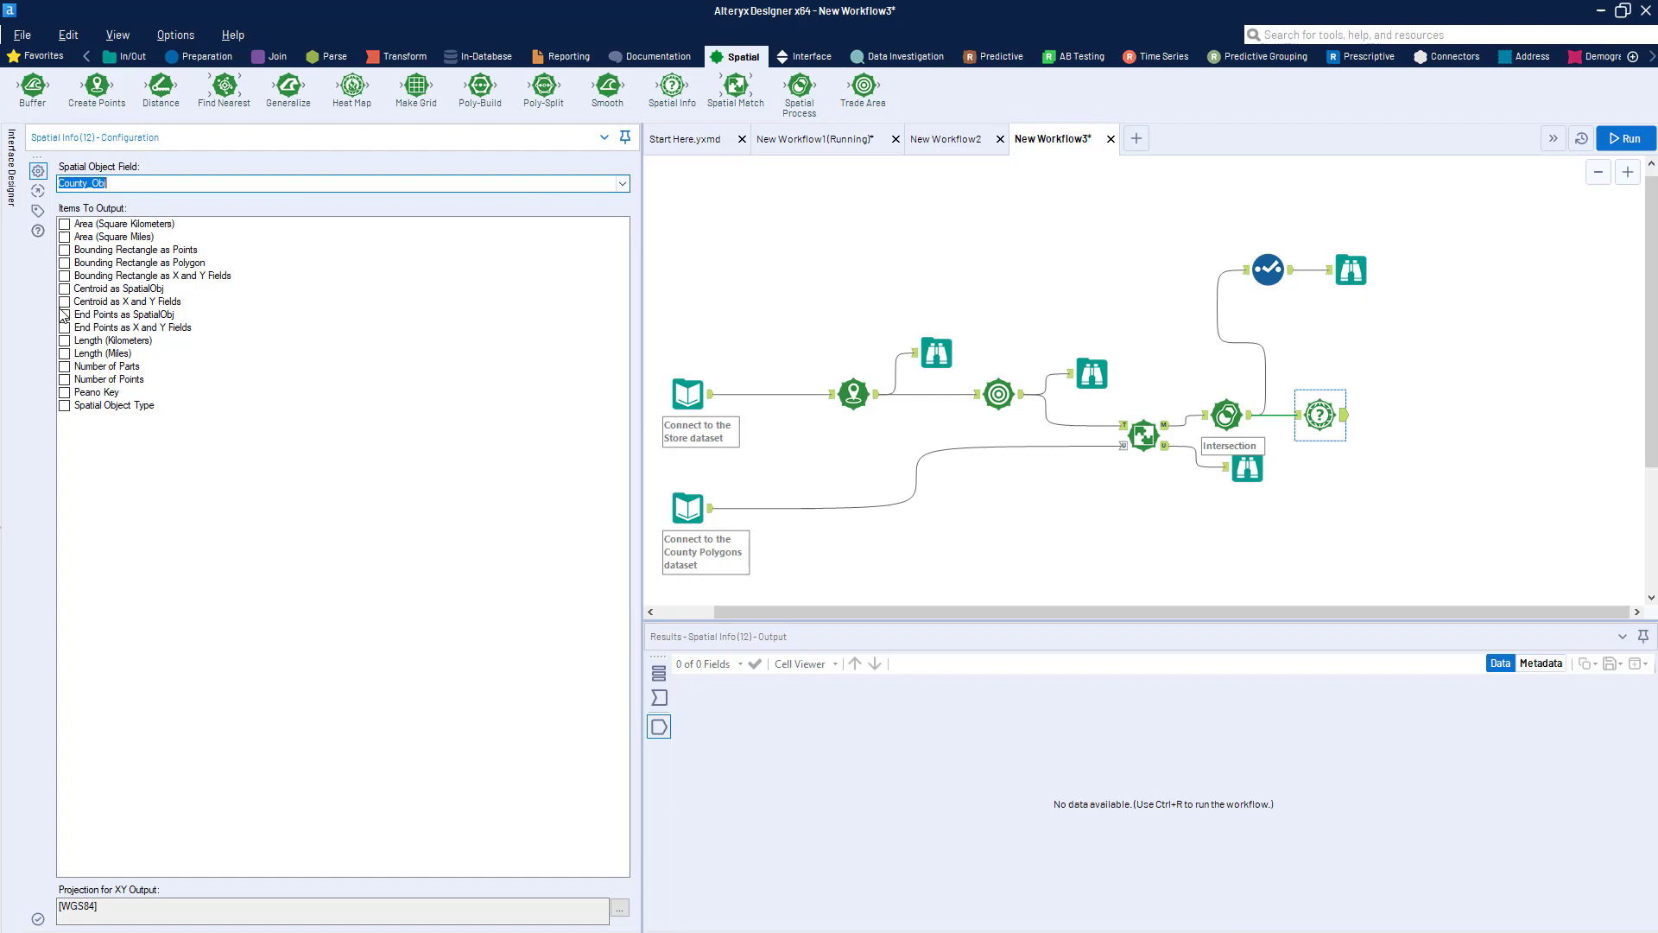
pyautogui.click(63, 236)
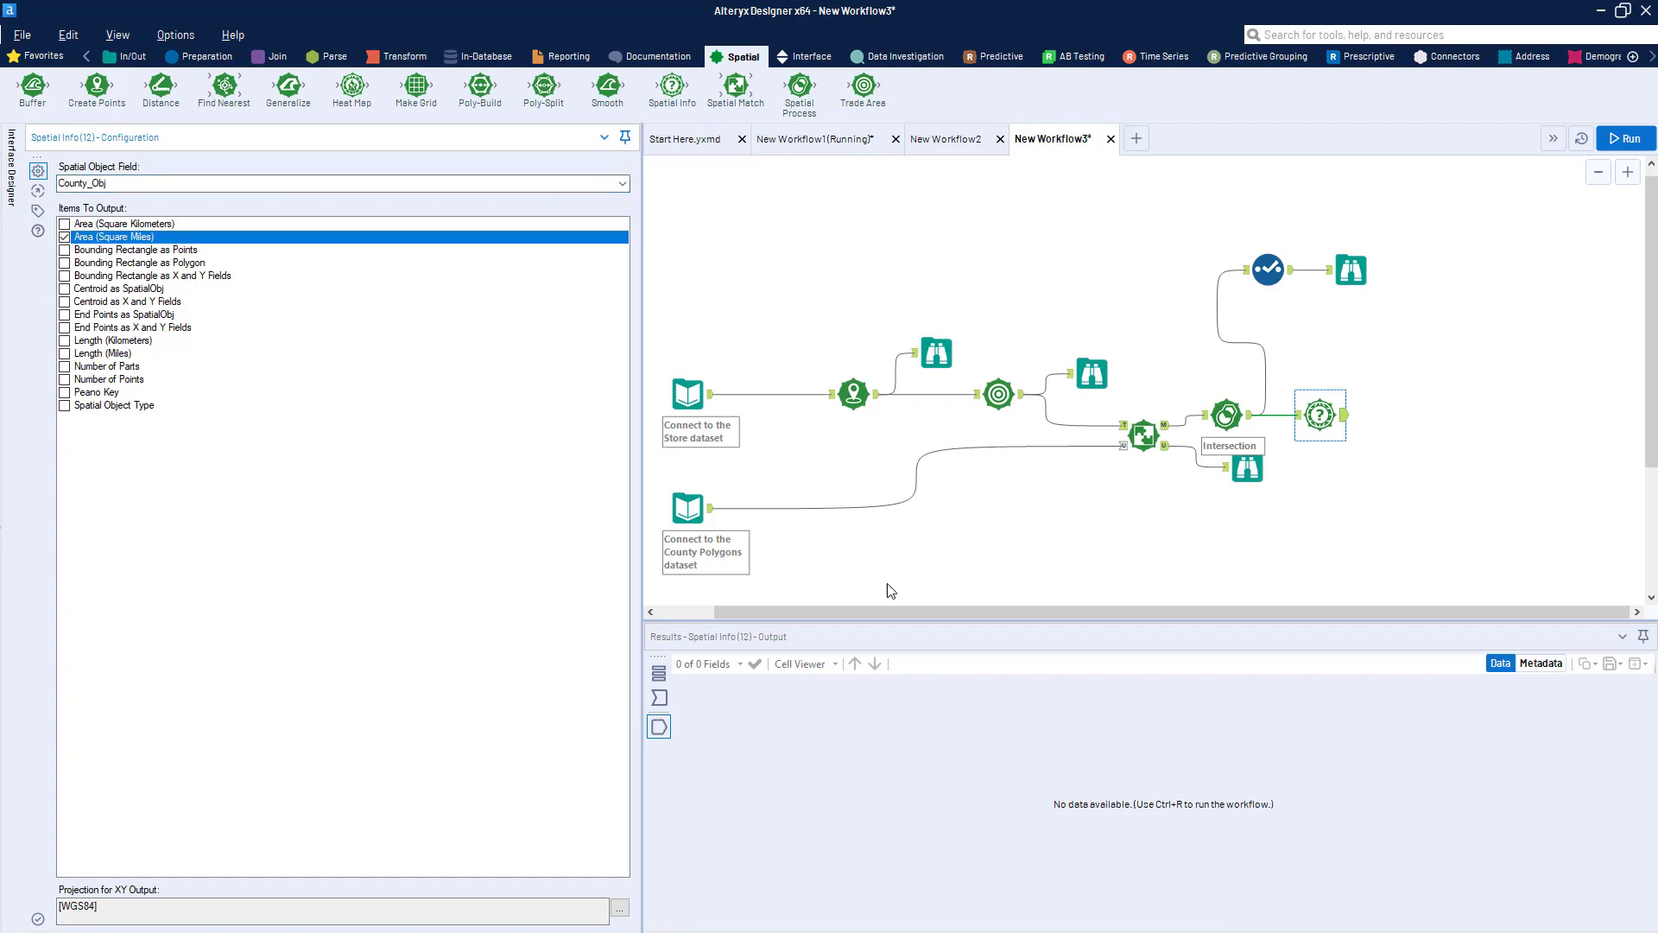
# Add a second Spatial Info tool that outputs Area (Square Miles) for SpatialObj_Process, and run the workflow.
pyautogui.moveTo(672, 86); pyautogui.dragTo(1400, 417)
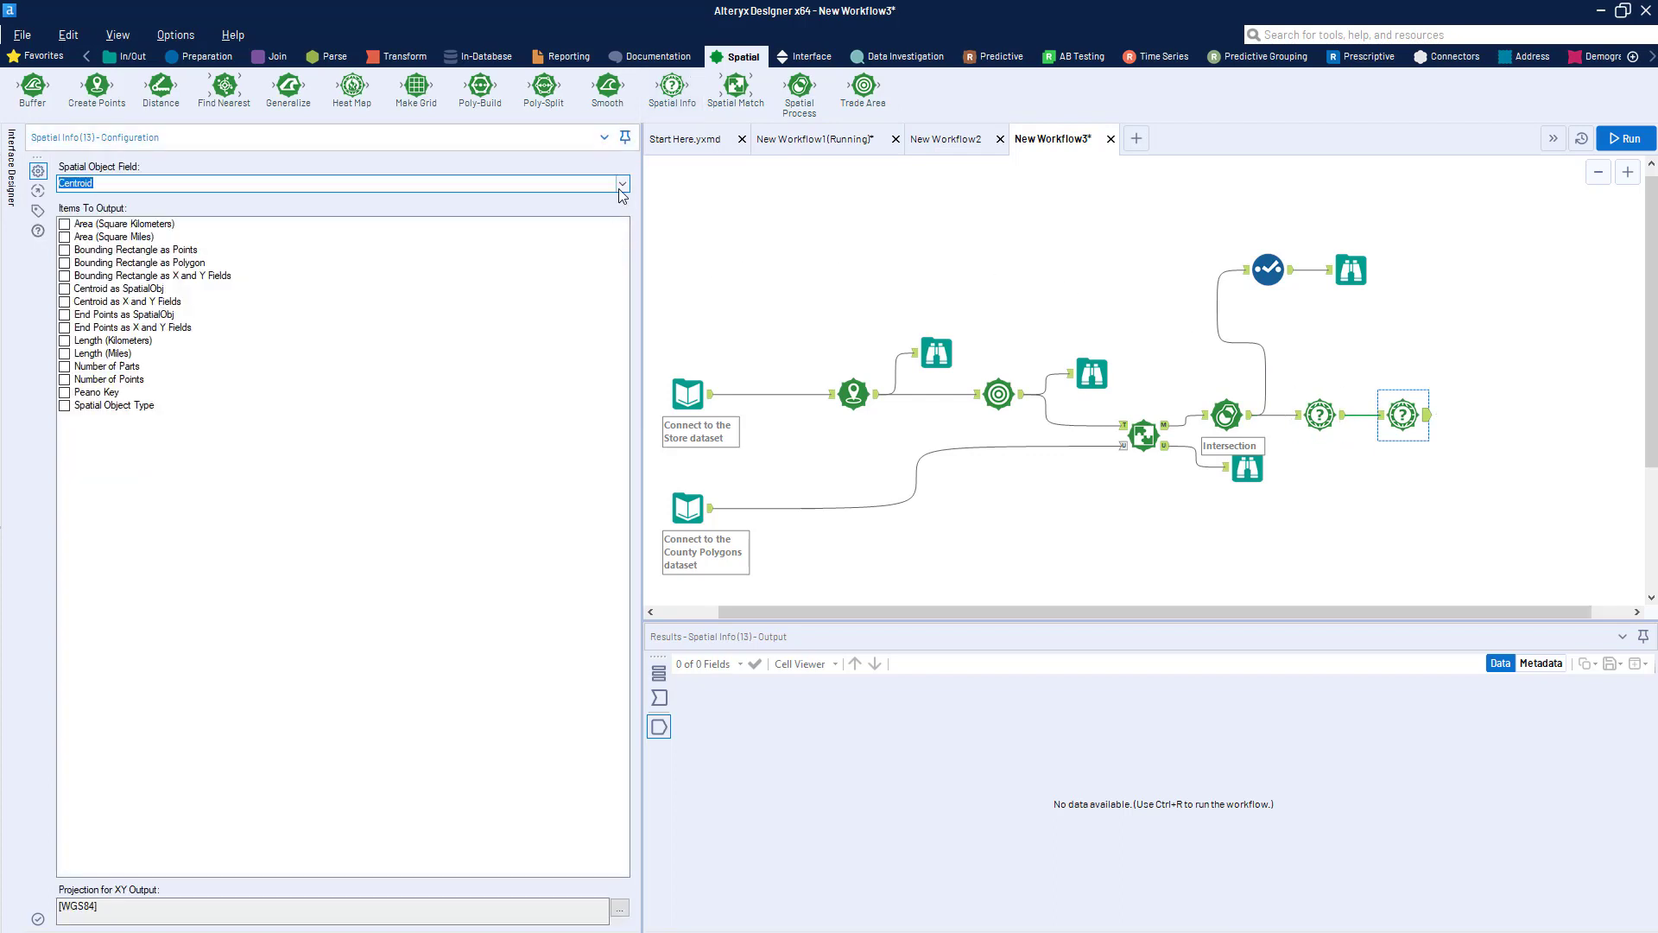
pyautogui.click(622, 183)
pyautogui.click(88, 233)
pyautogui.click(64, 237)
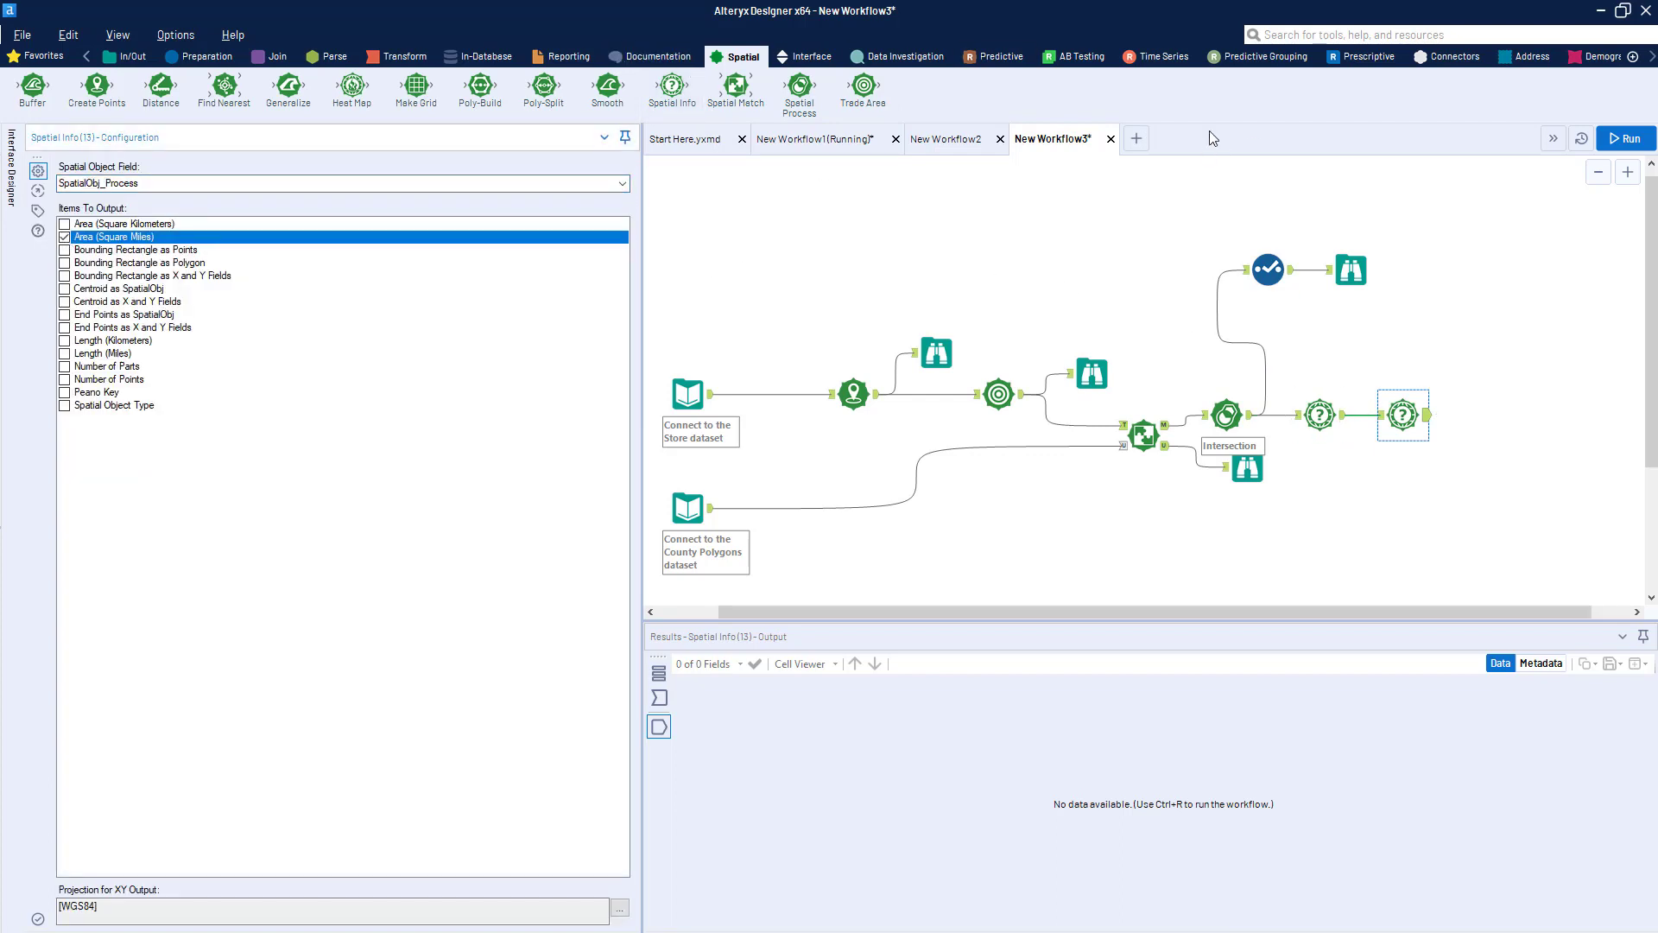
pyautogui.click(1631, 142)
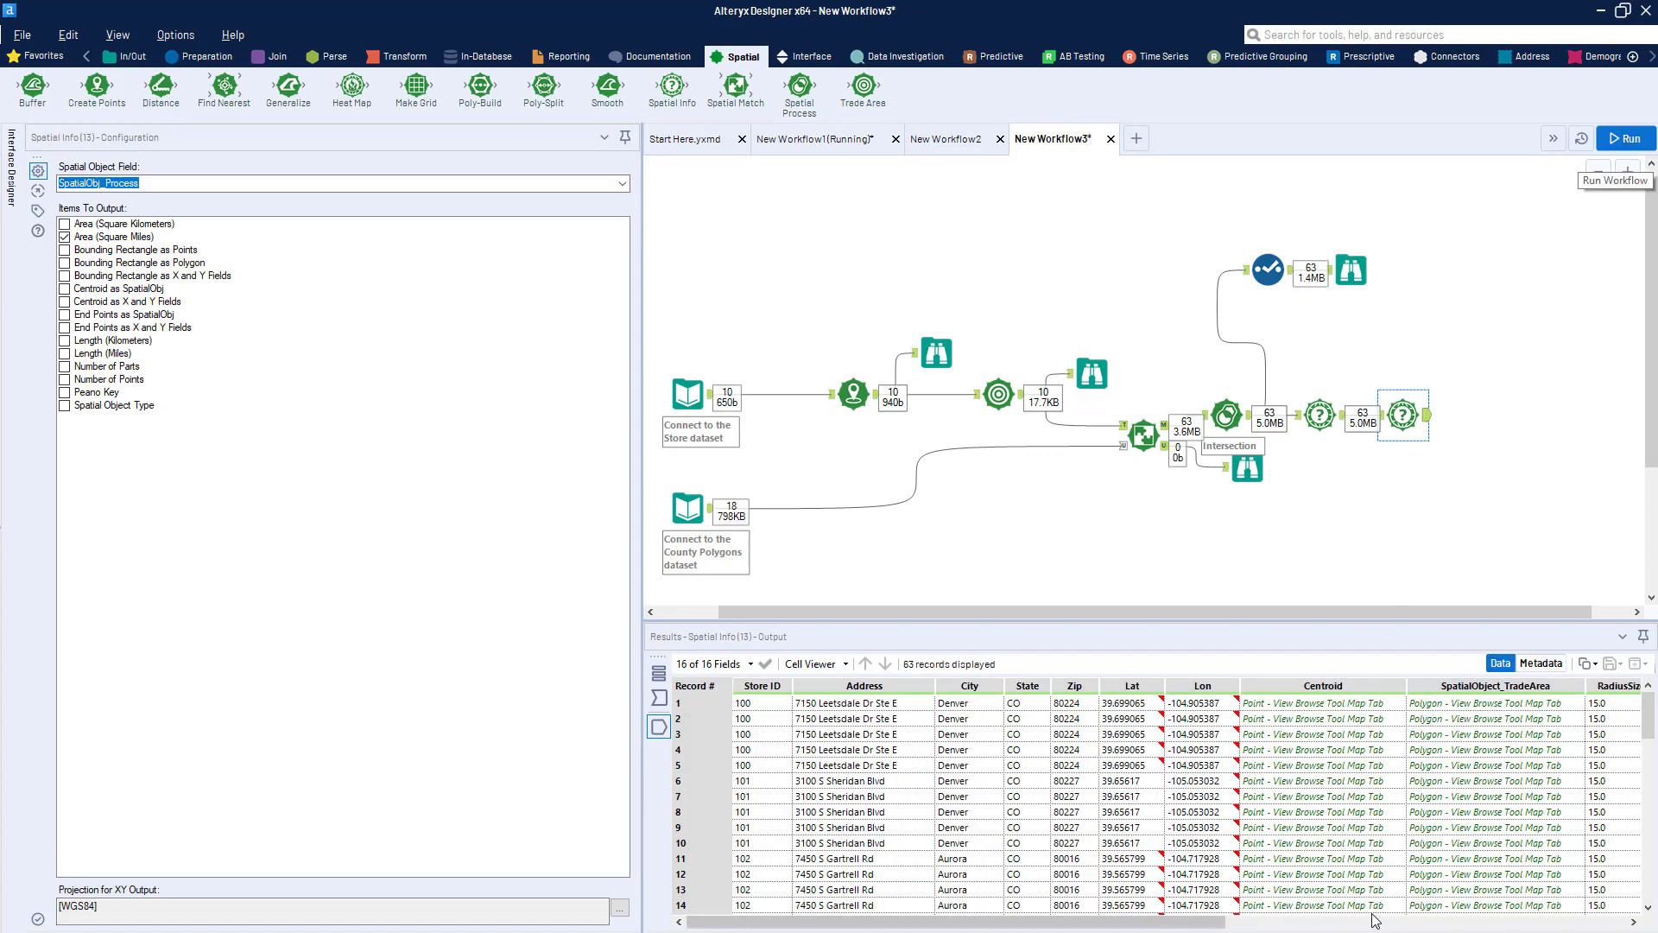
# Compare the first record's County_Obj and SpatialObj_Process polygons with their AreaSqMi and AreaSqMi2 values.
pyautogui.moveTo(1162, 924); pyautogui.dragTo(1563, 924)
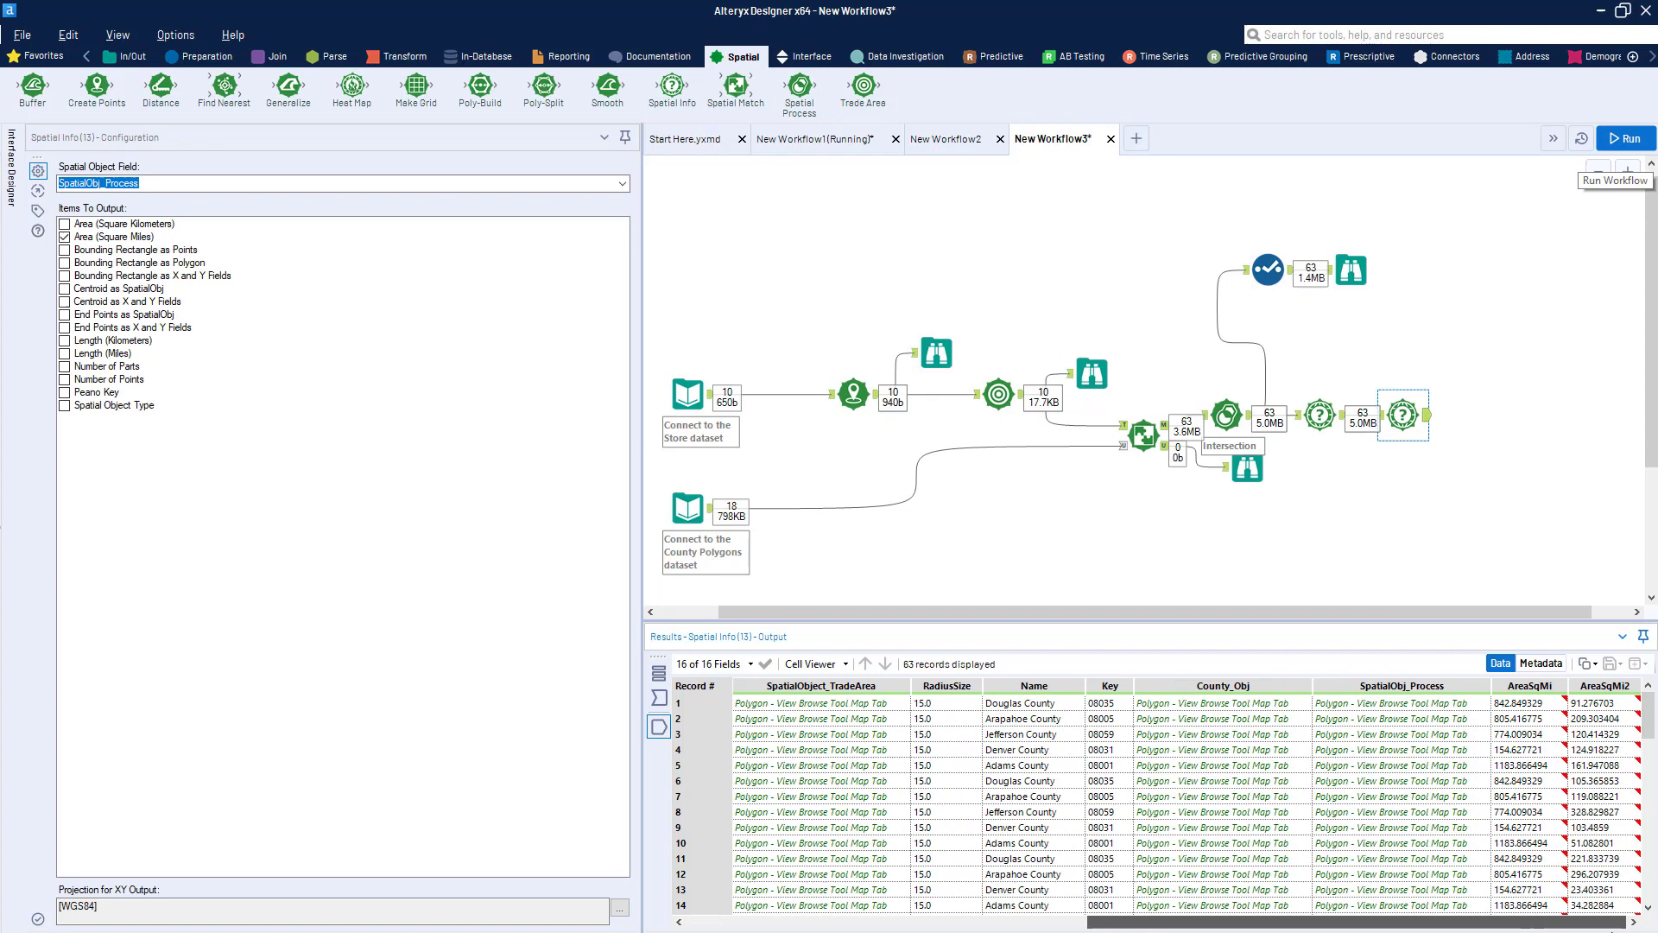
pyautogui.click(1533, 704)
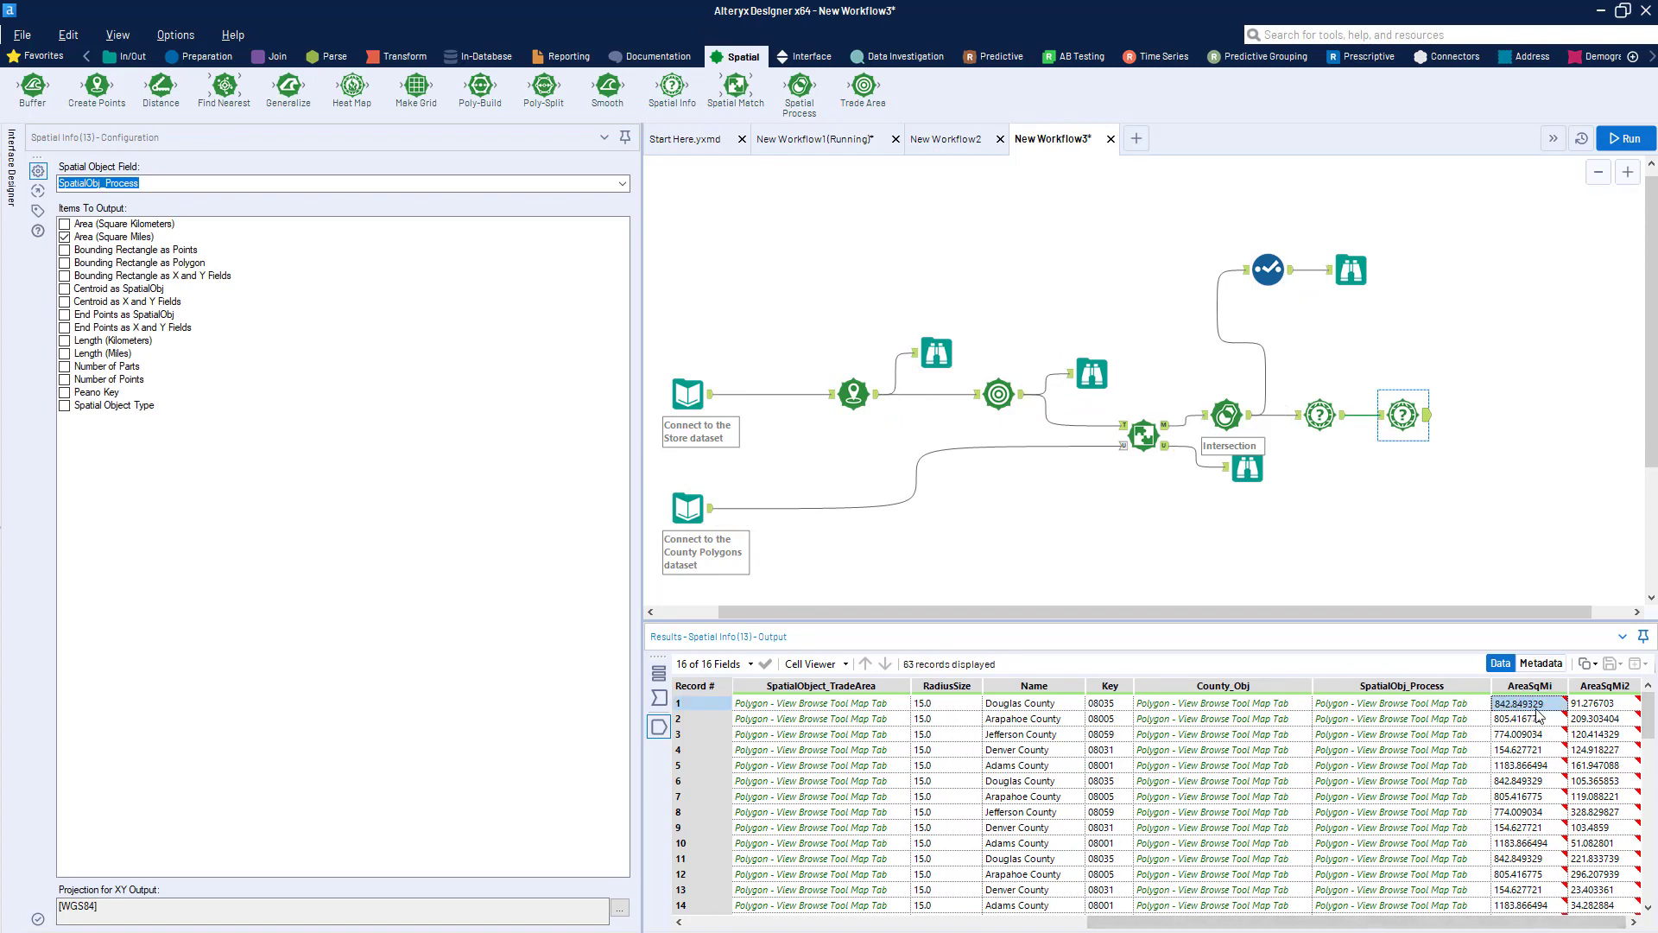
pyautogui.click(1238, 705)
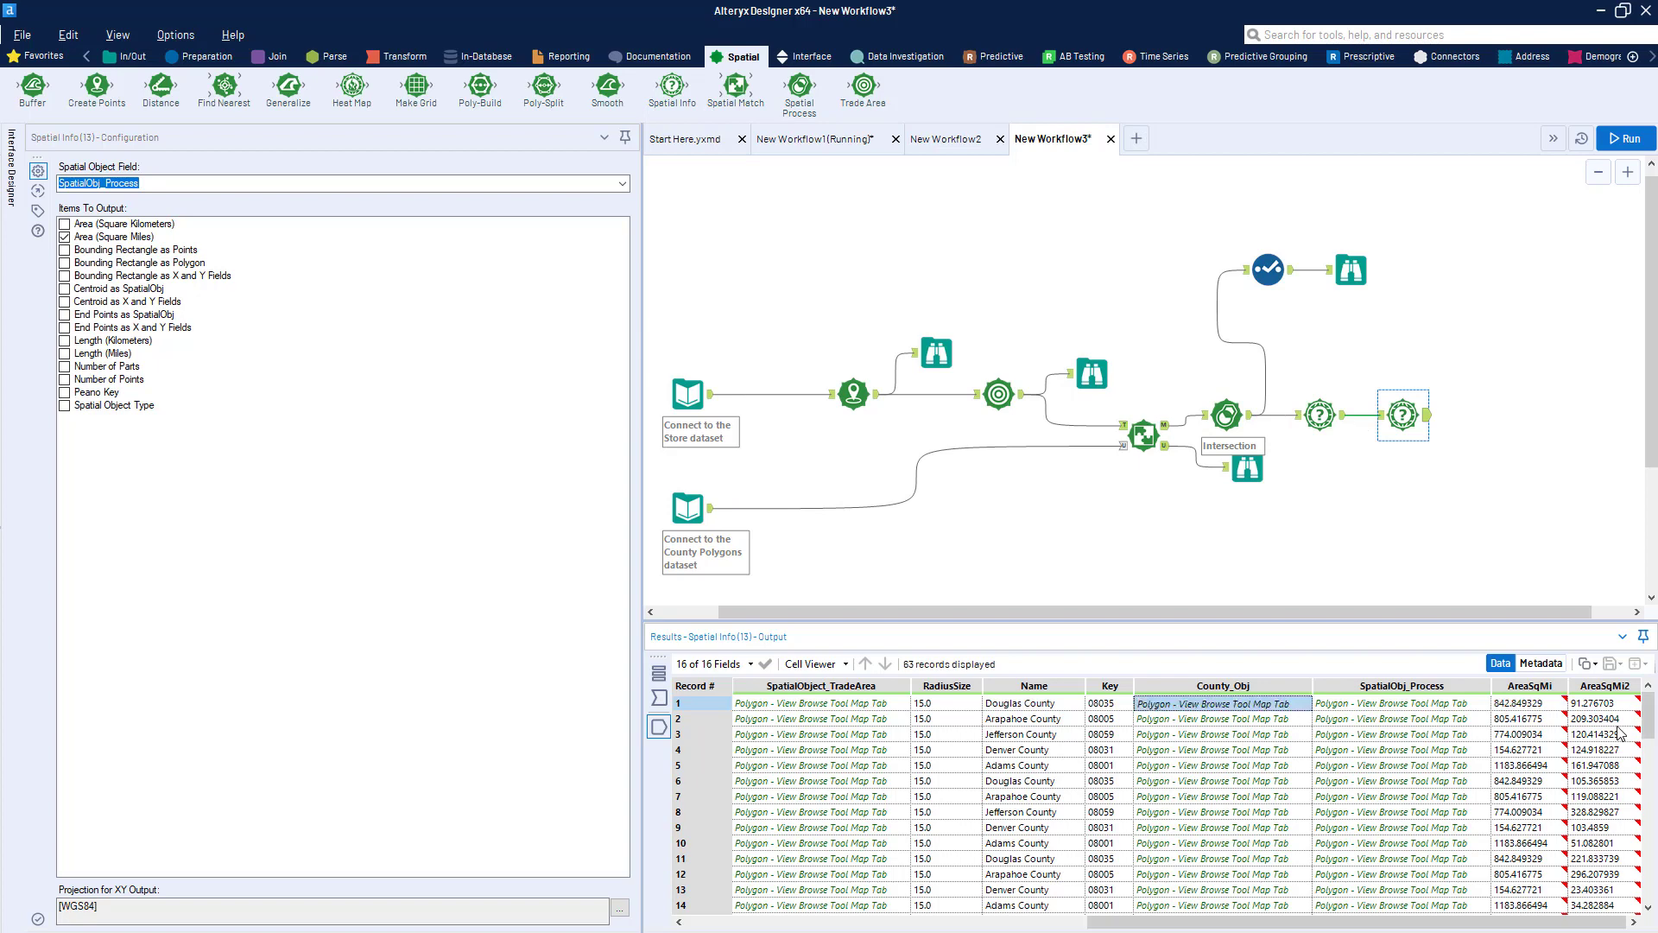
pyautogui.click(1520, 704)
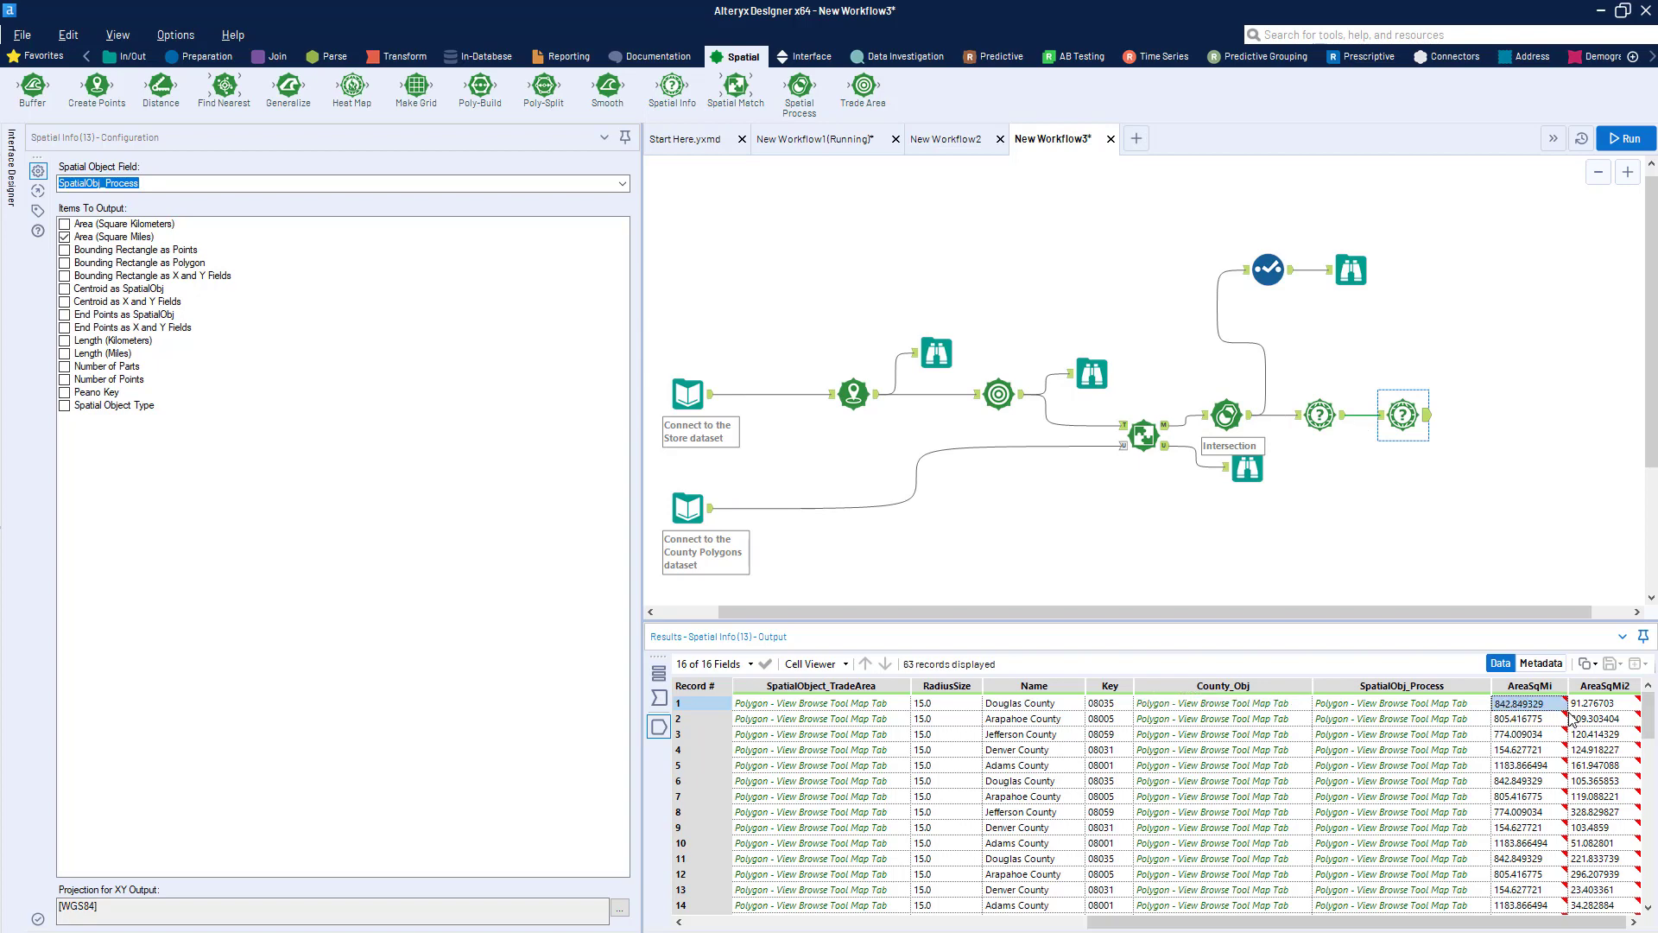
pyautogui.click(1440, 708)
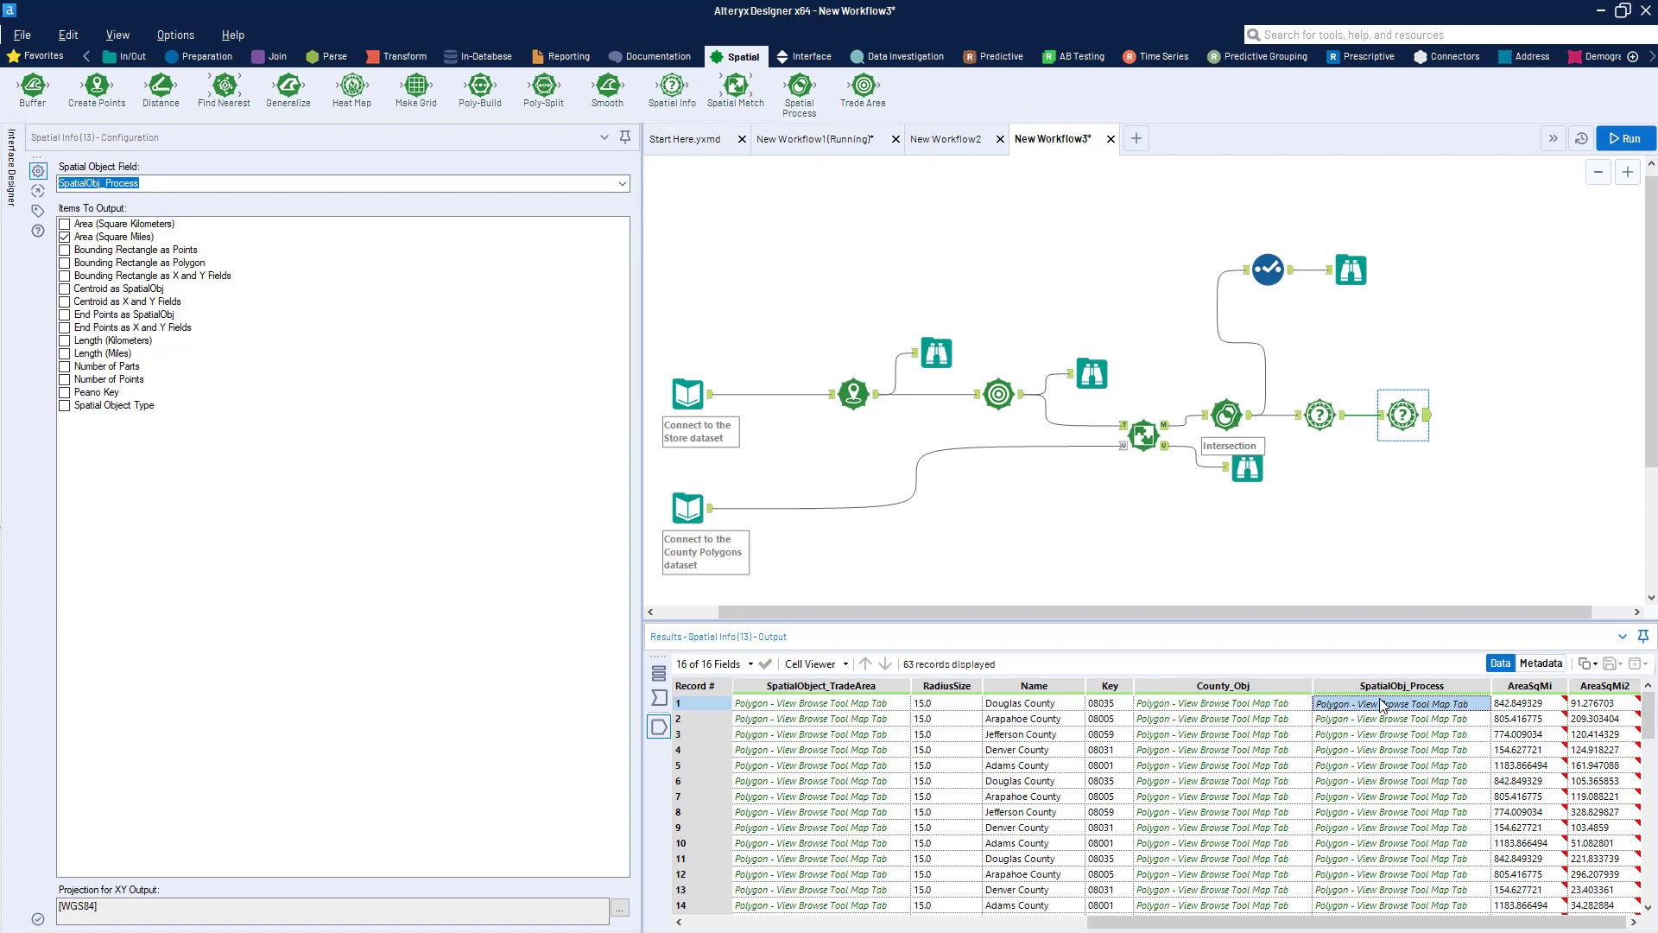
pyautogui.click(1593, 704)
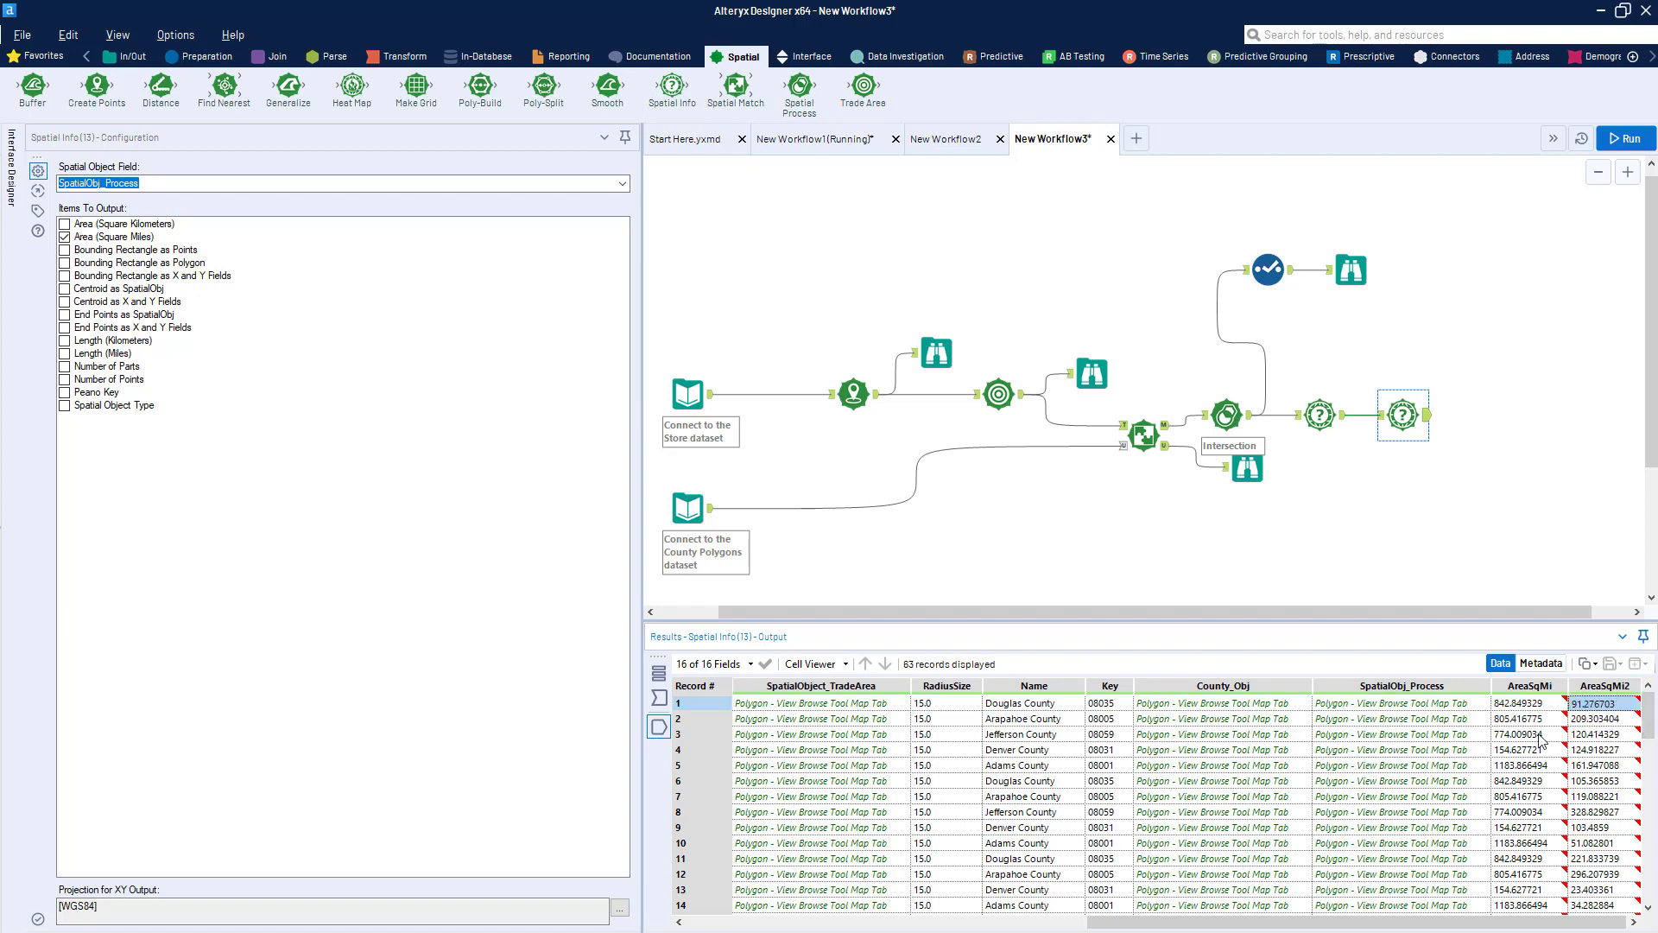
# Add a Select tool after the second Spatial Info tool and drop Address, City, State, Zip, Lat, Lon and Centroid.
pyautogui.click(207, 56)
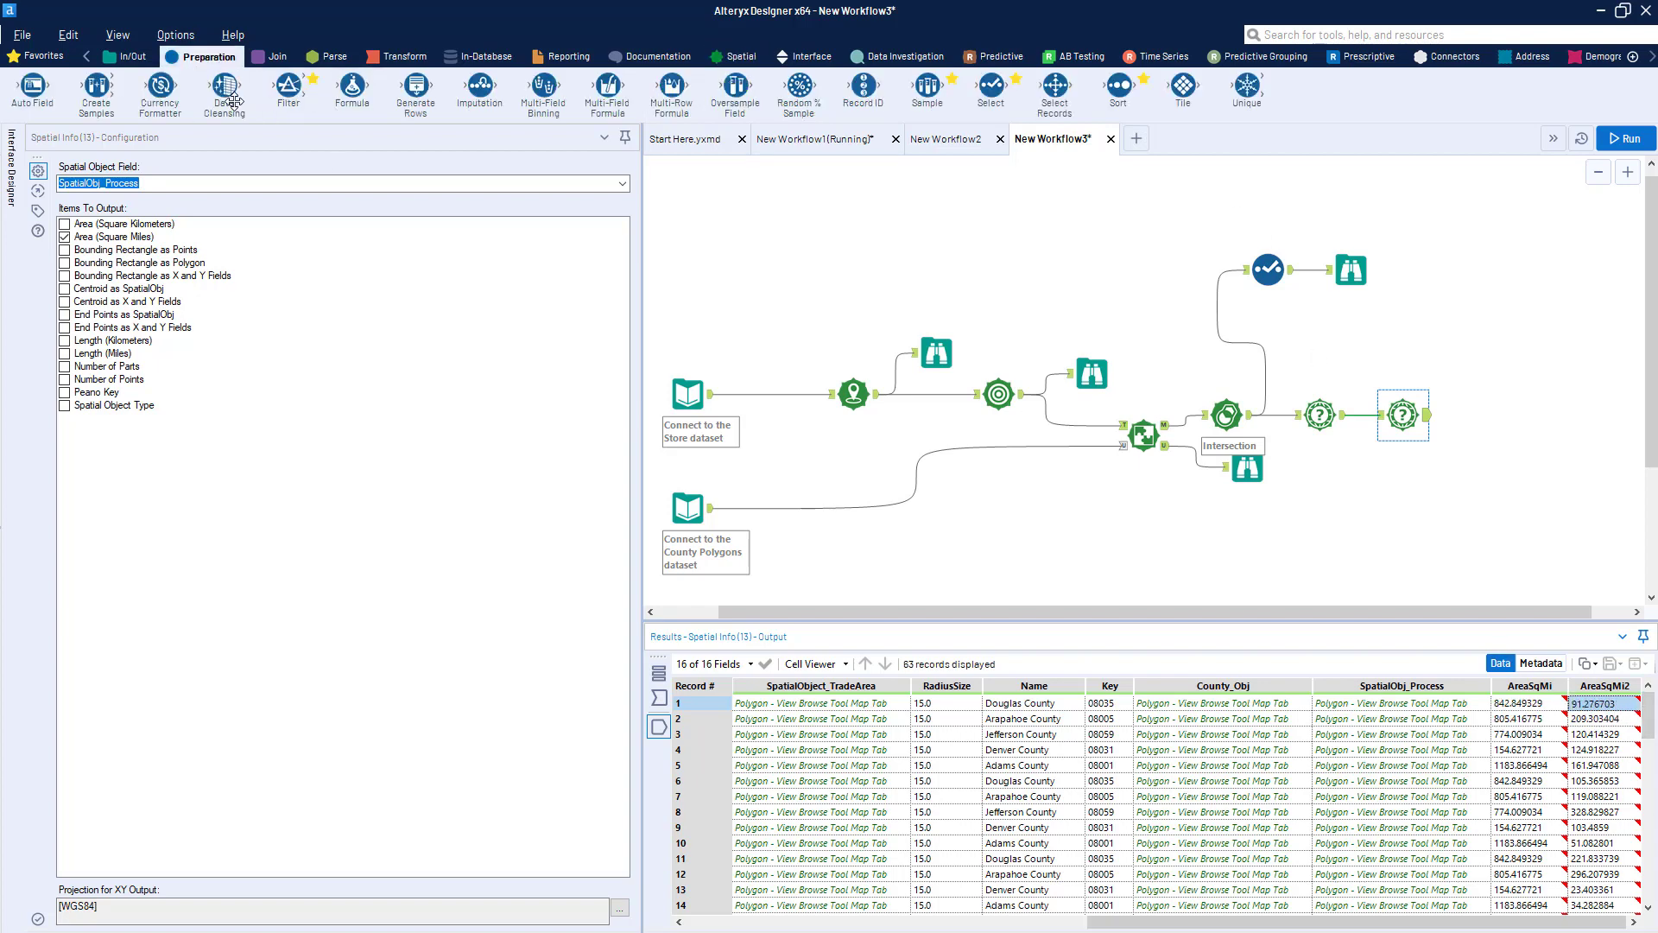
pyautogui.moveTo(991, 86); pyautogui.dragTo(1487, 416)
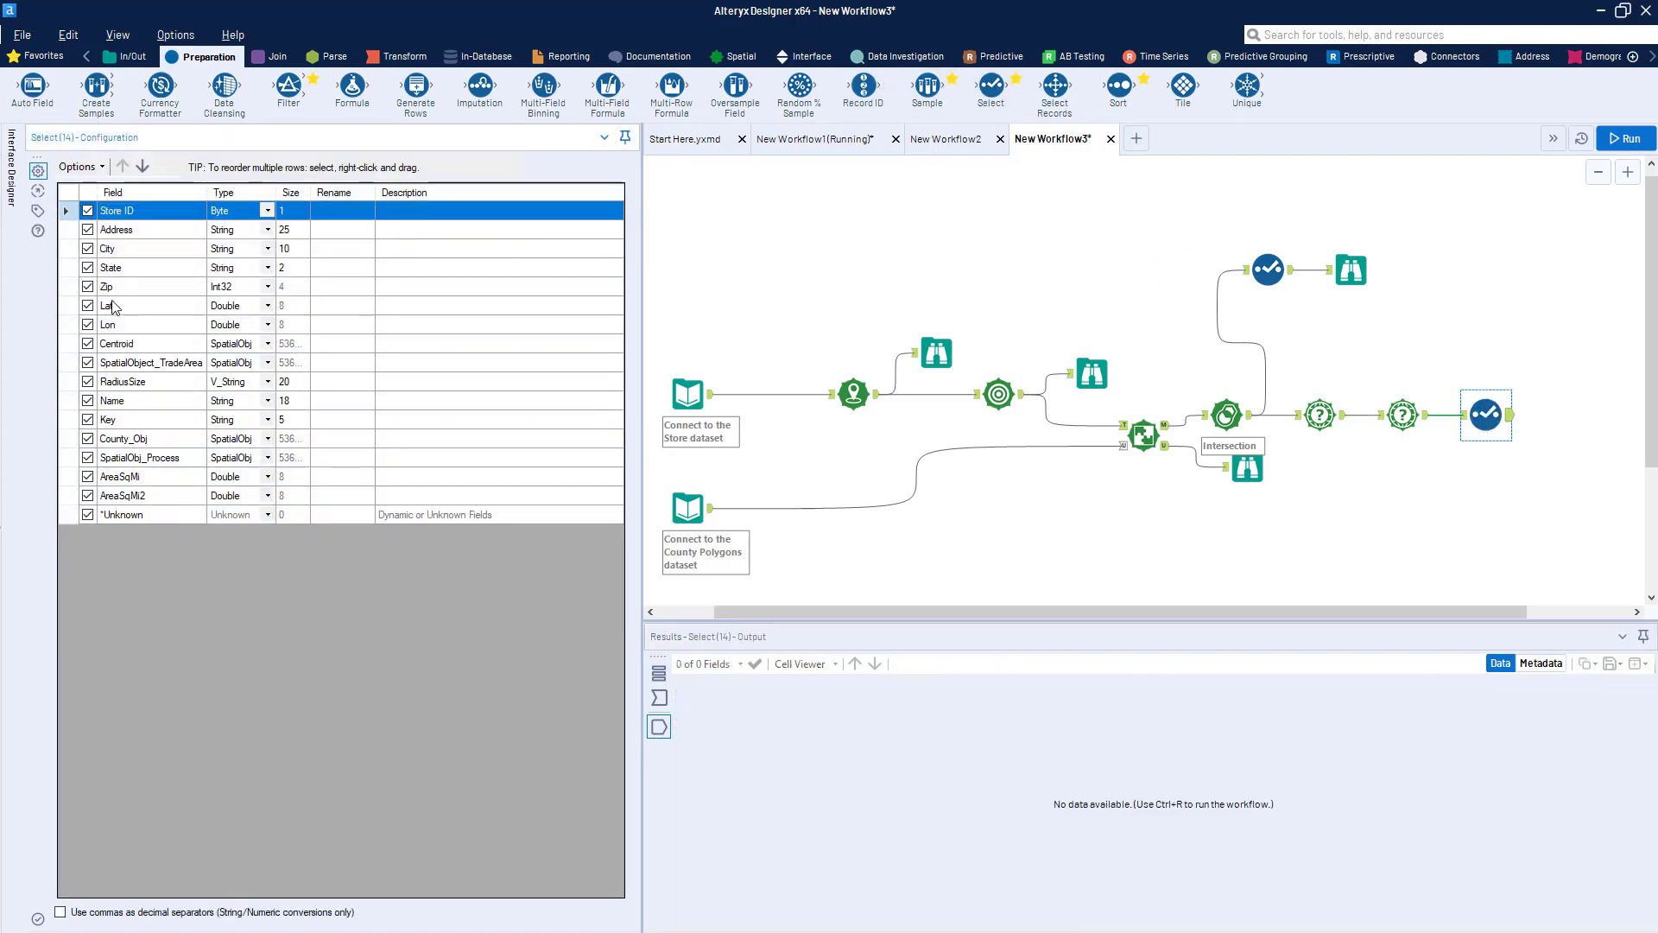
pyautogui.click(87, 230)
pyautogui.click(88, 248)
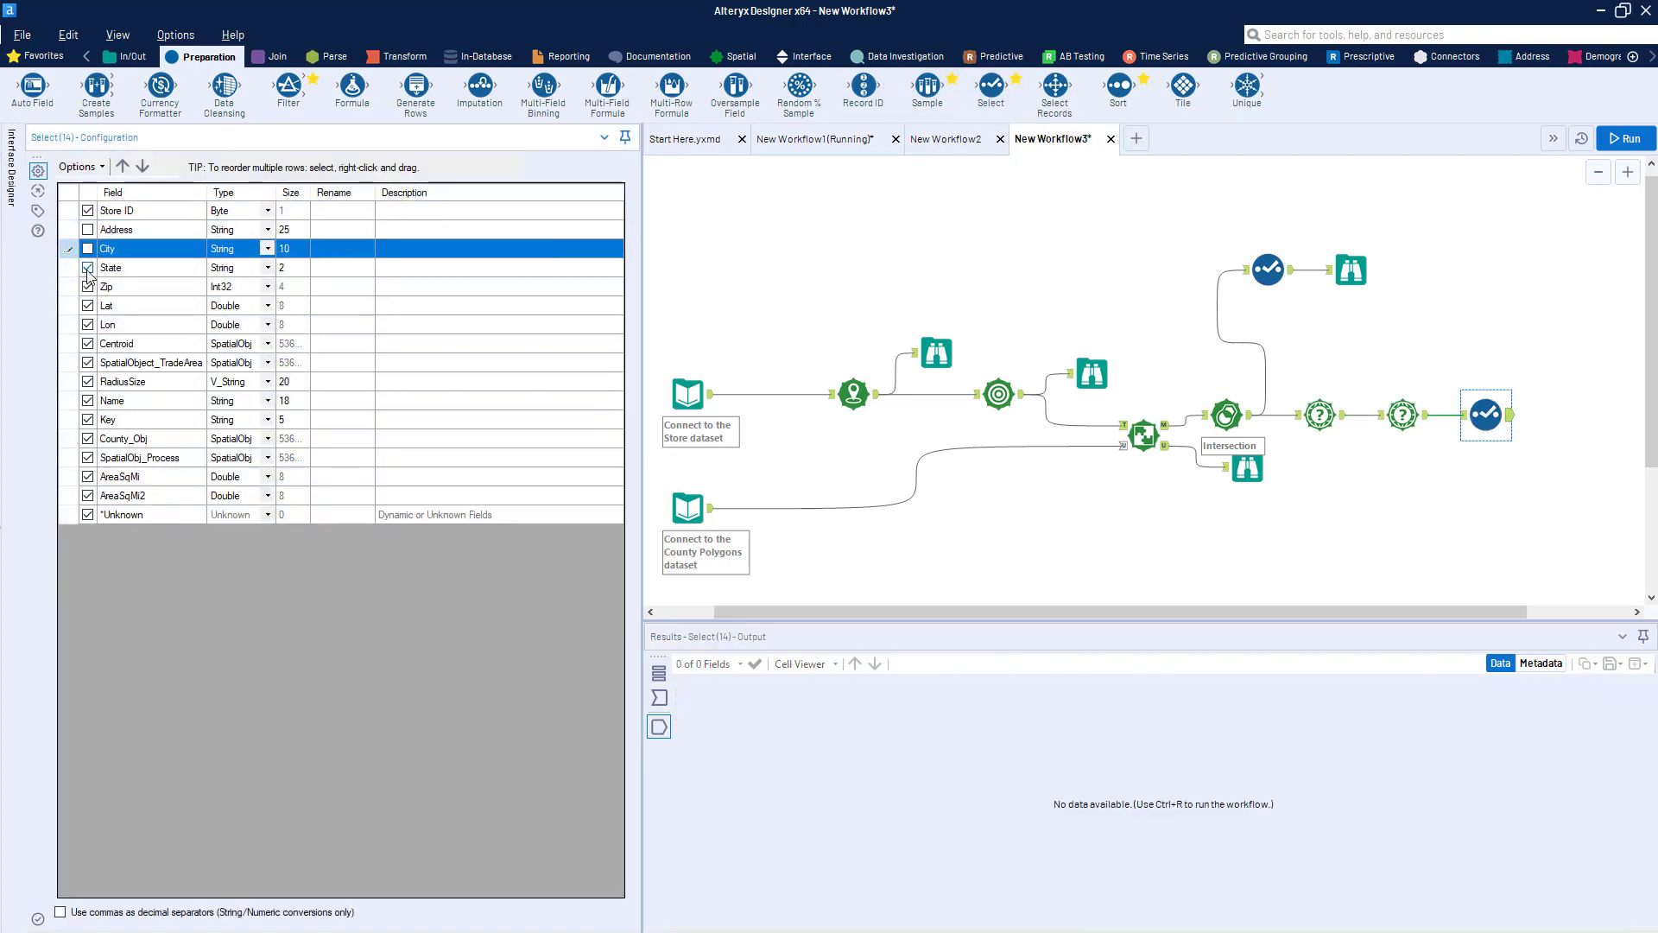
pyautogui.click(88, 268)
pyautogui.click(89, 305)
pyautogui.click(87, 306)
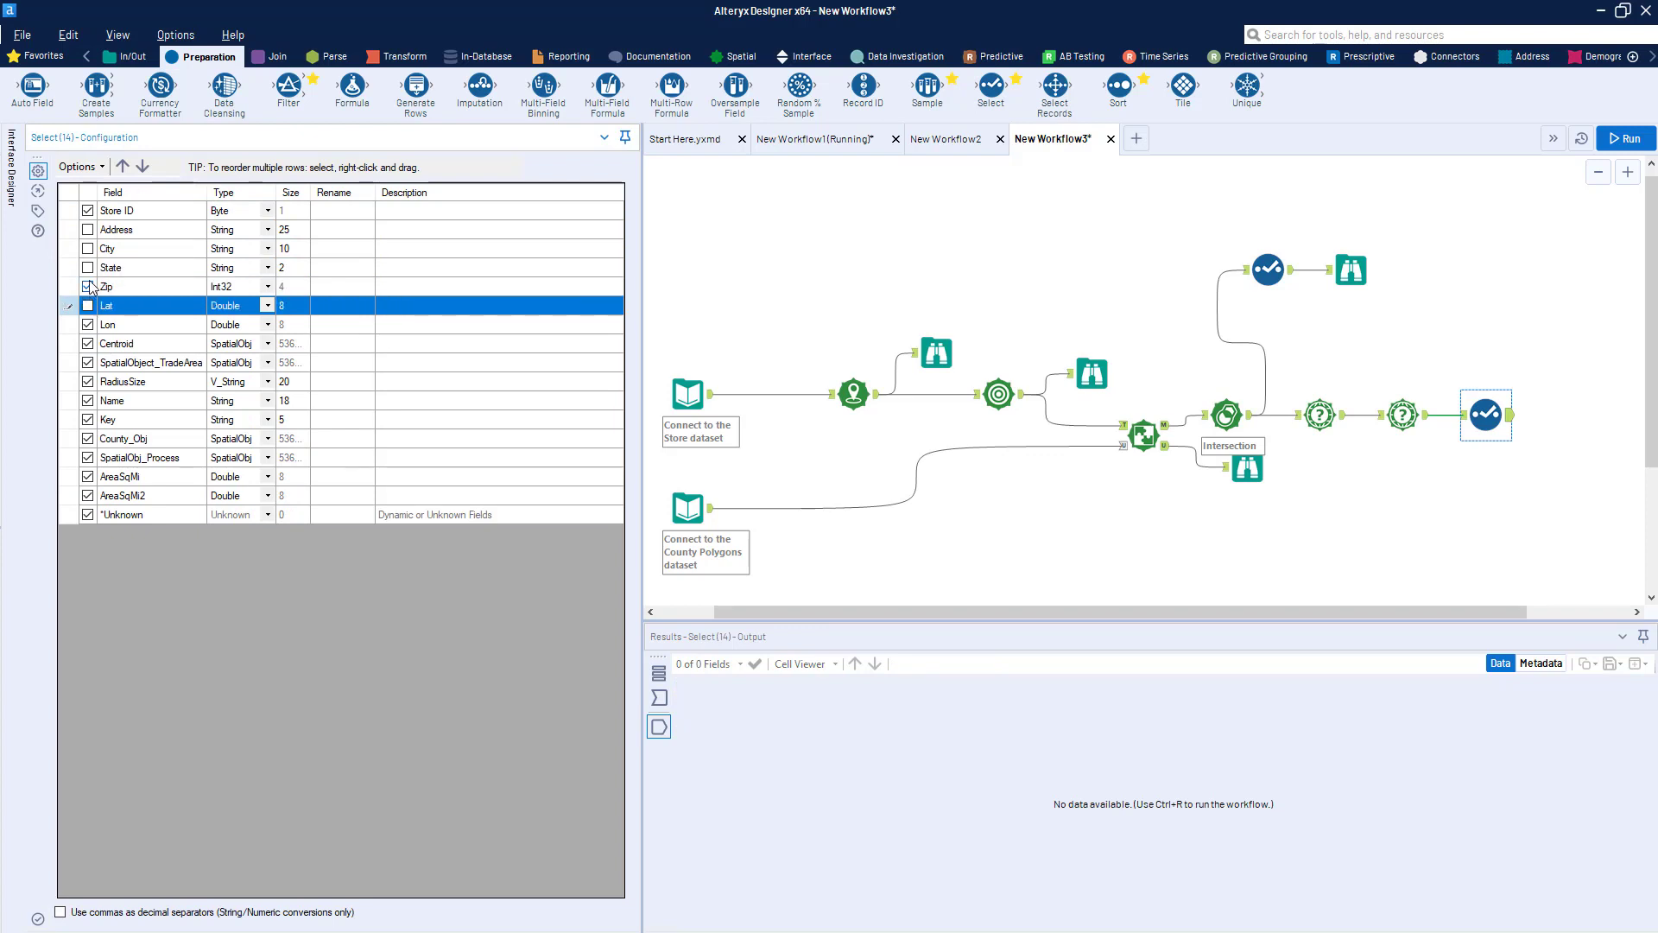
pyautogui.click(87, 287)
pyautogui.click(88, 344)
pyautogui.click(87, 325)
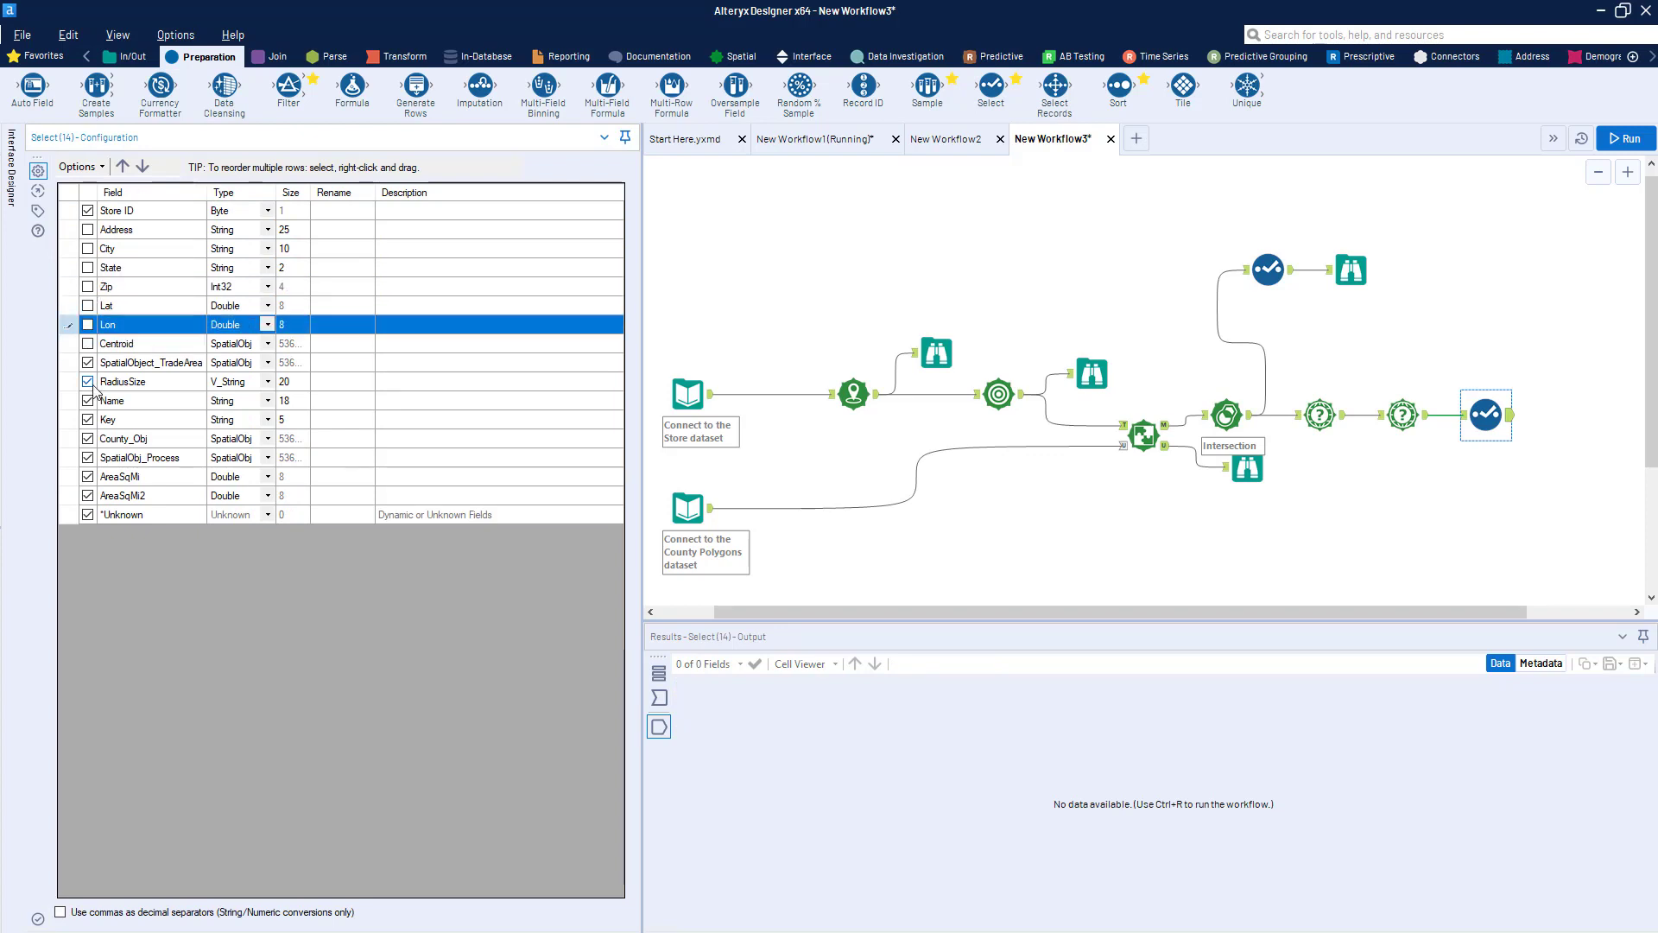
# Drop RadiusSize, Name, Key, County_Obj and SpatialObj_Process in the Select tool, then run the workflow and check the area fields.
pyautogui.click(88, 382)
pyautogui.click(86, 415)
pyautogui.click(87, 401)
pyautogui.click(87, 420)
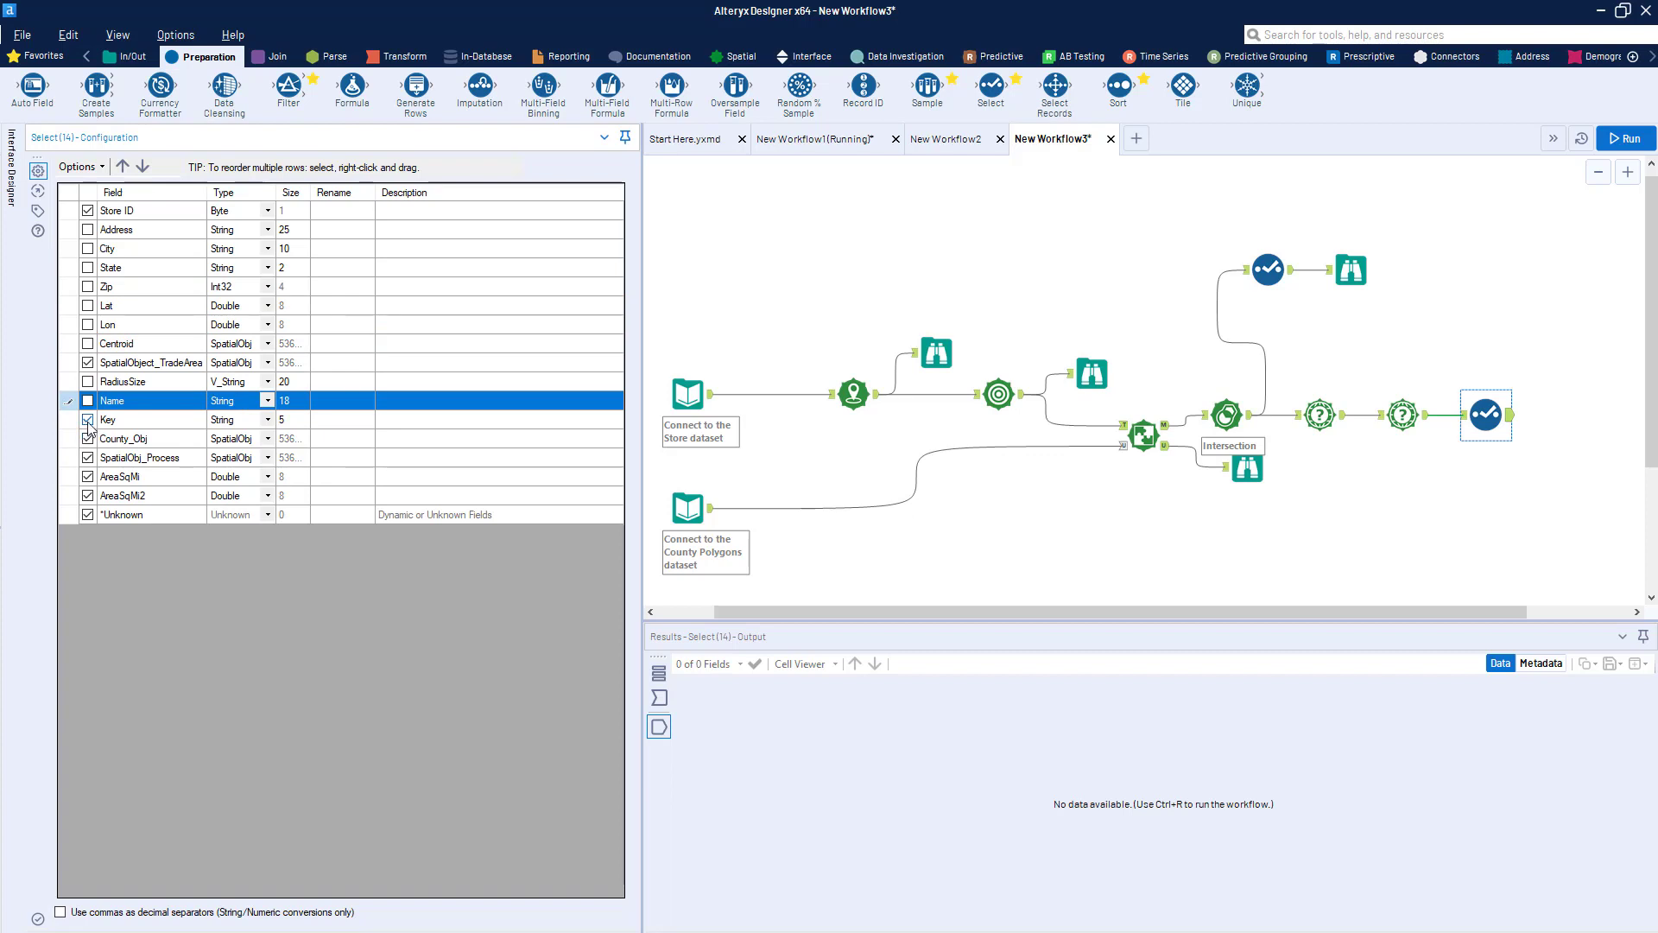
pyautogui.click(87, 439)
pyautogui.click(87, 458)
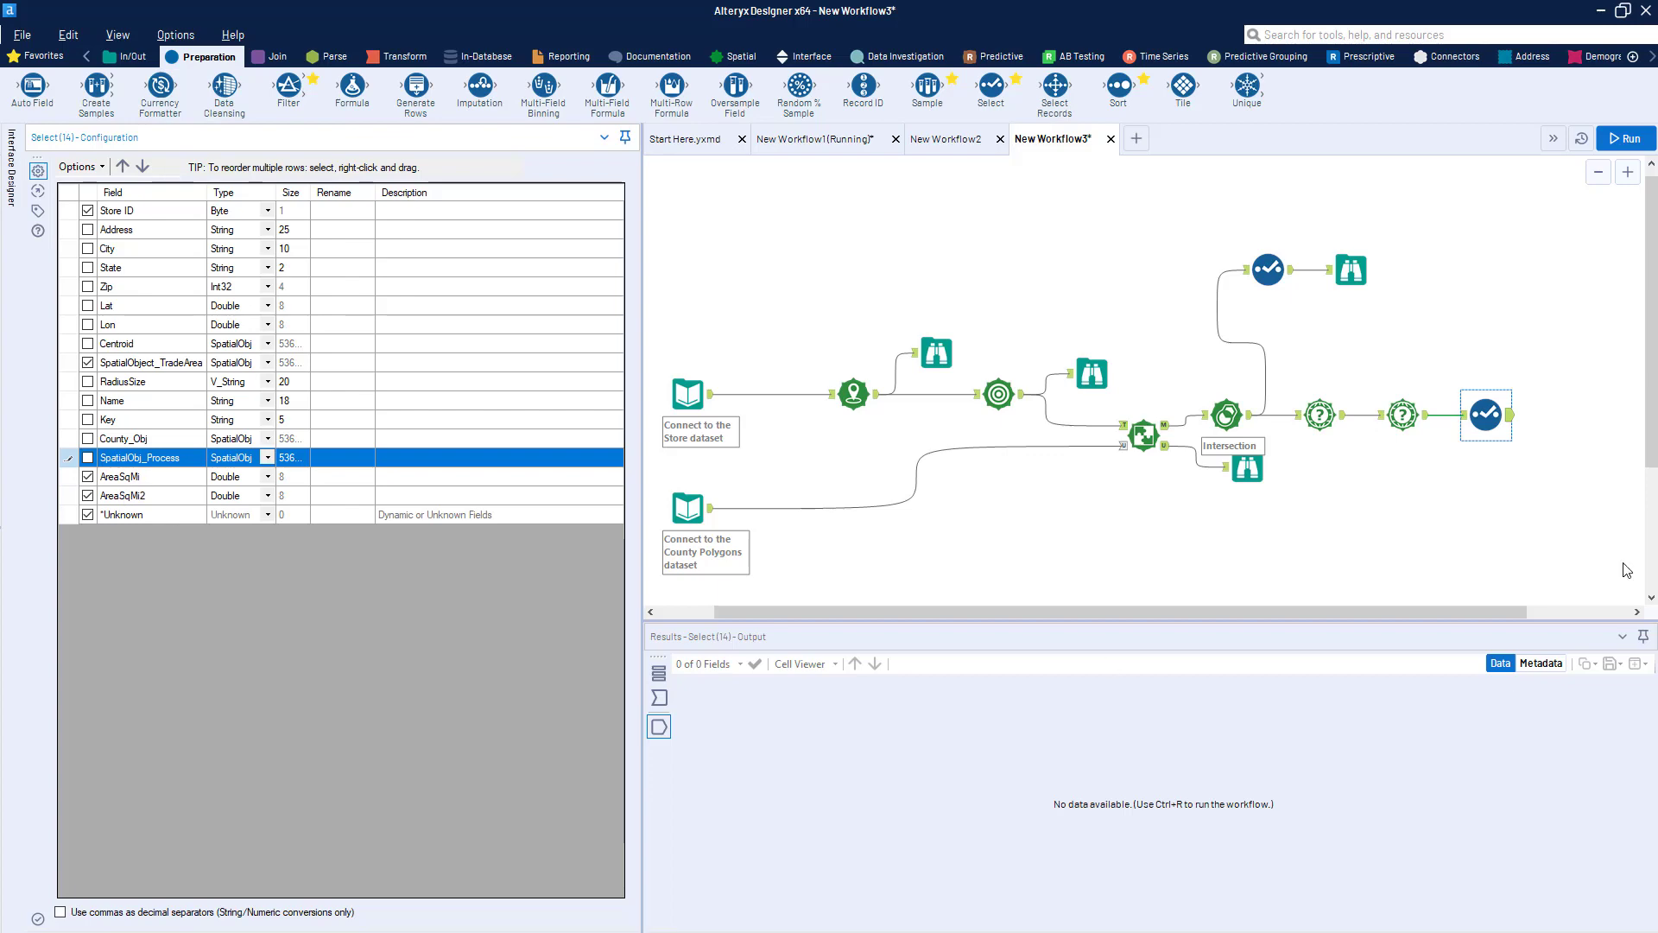
pyautogui.click(1625, 139)
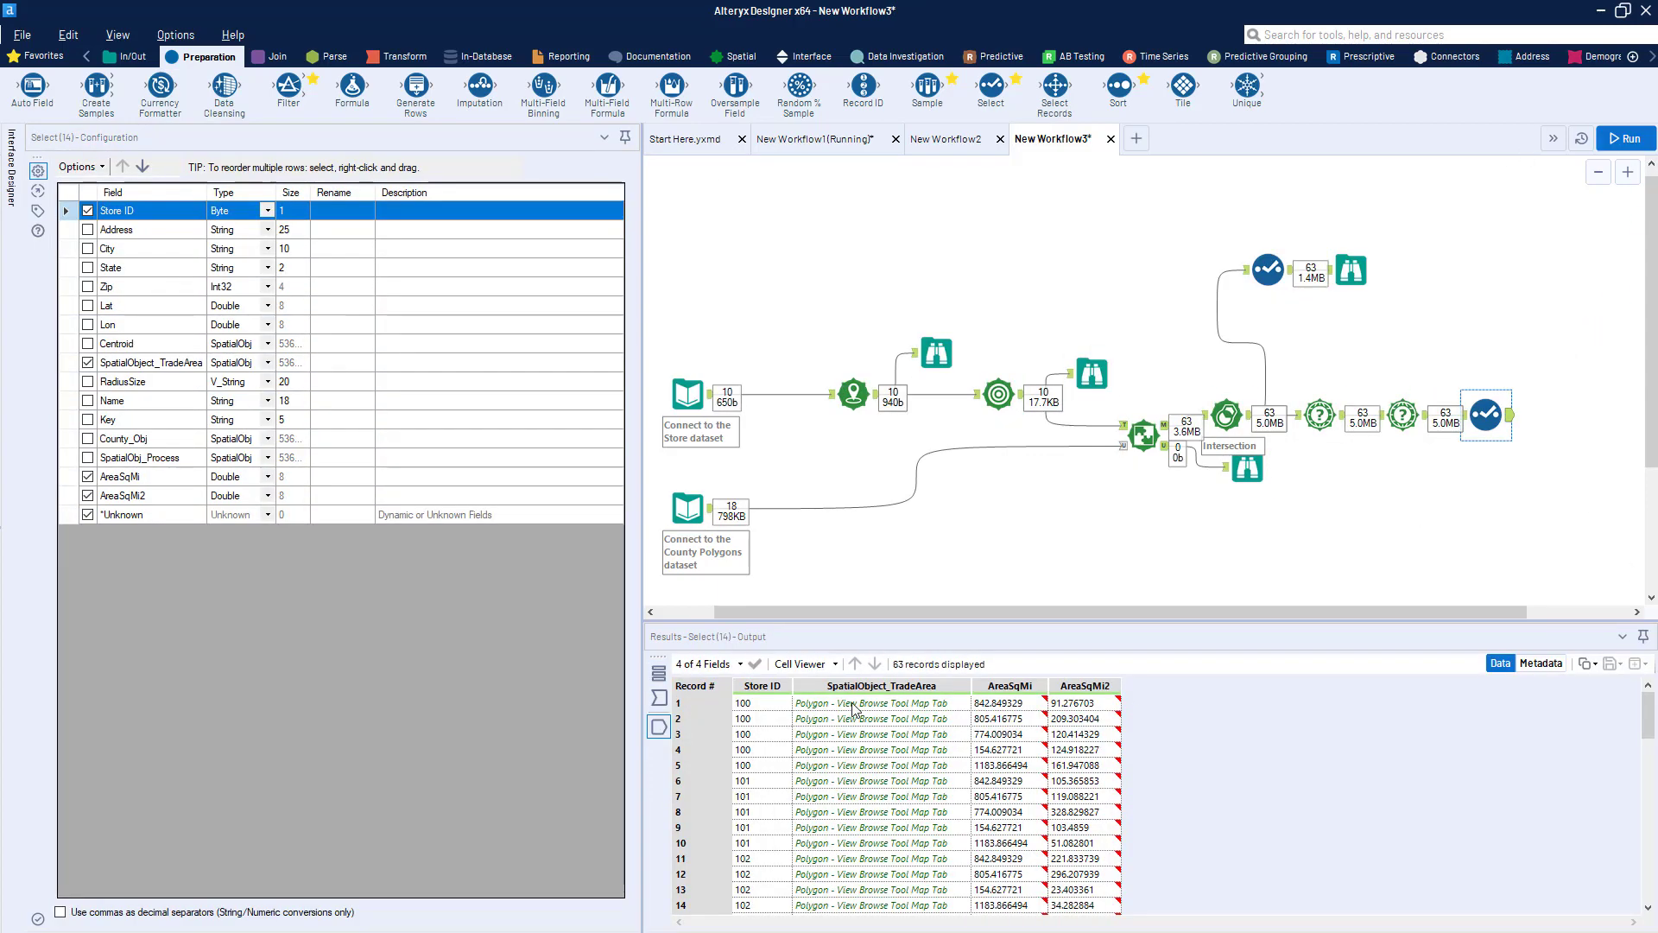
pyautogui.moveTo(860, 717); pyautogui.dragTo(966, 805)
pyautogui.moveTo(1017, 718); pyautogui.dragTo(1105, 740)
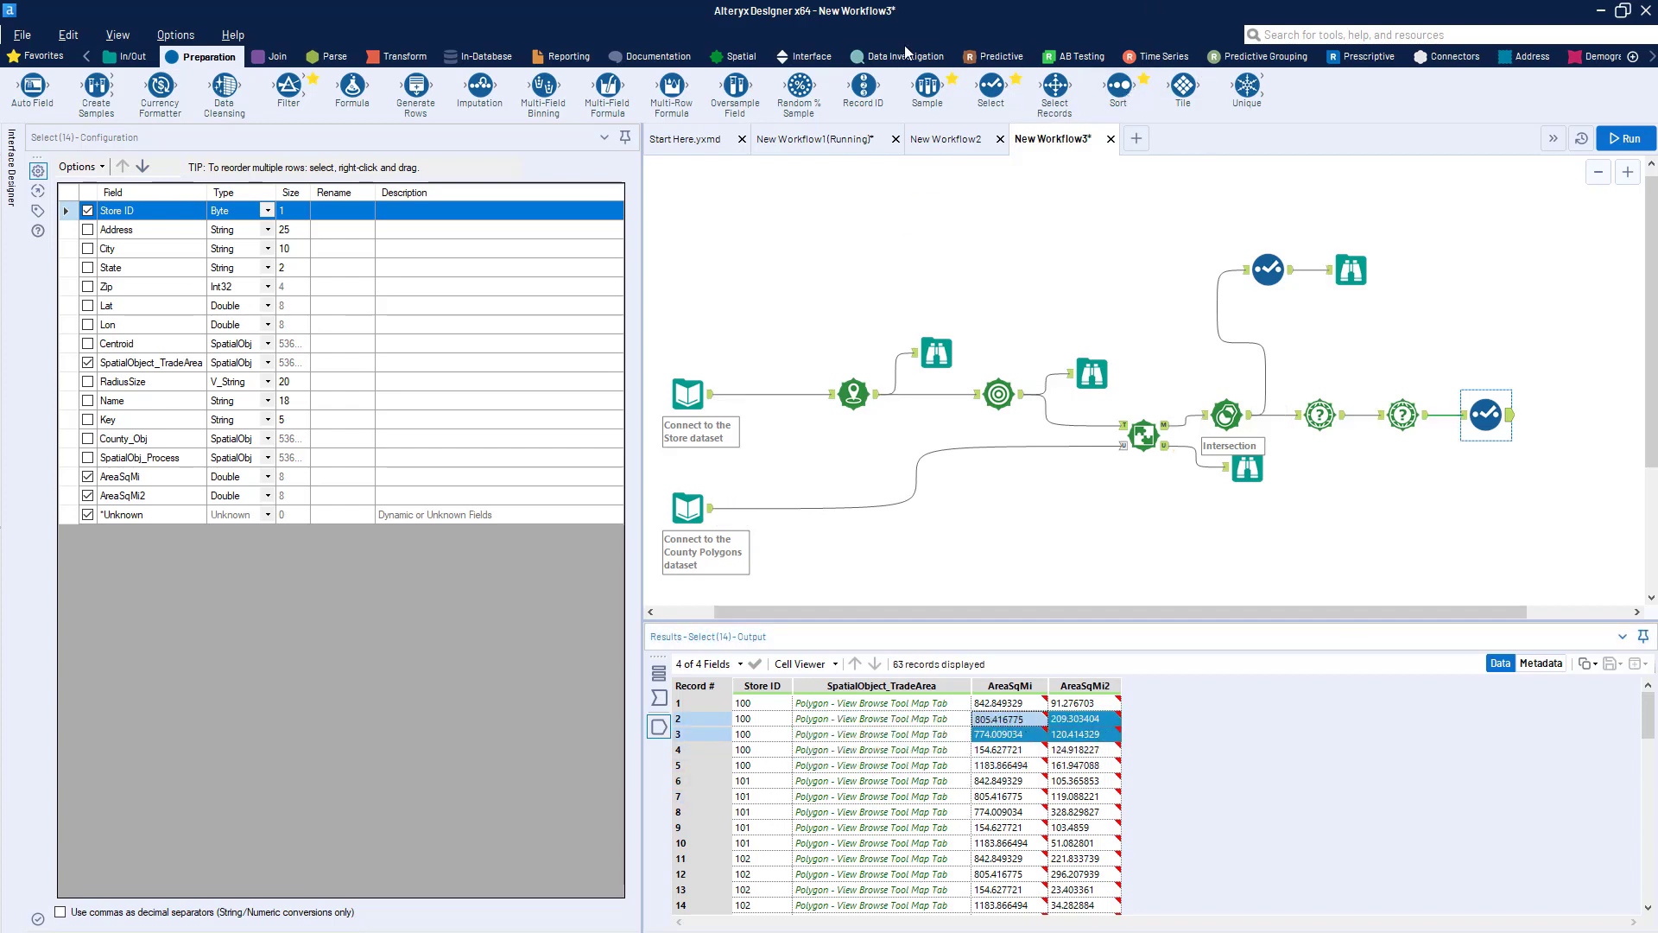
# Add a Formula tool after the Select tool with a new output column named percentoverlap.
pyautogui.moveTo(351, 87); pyautogui.dragTo(1568, 414)
pyautogui.click(166, 181)
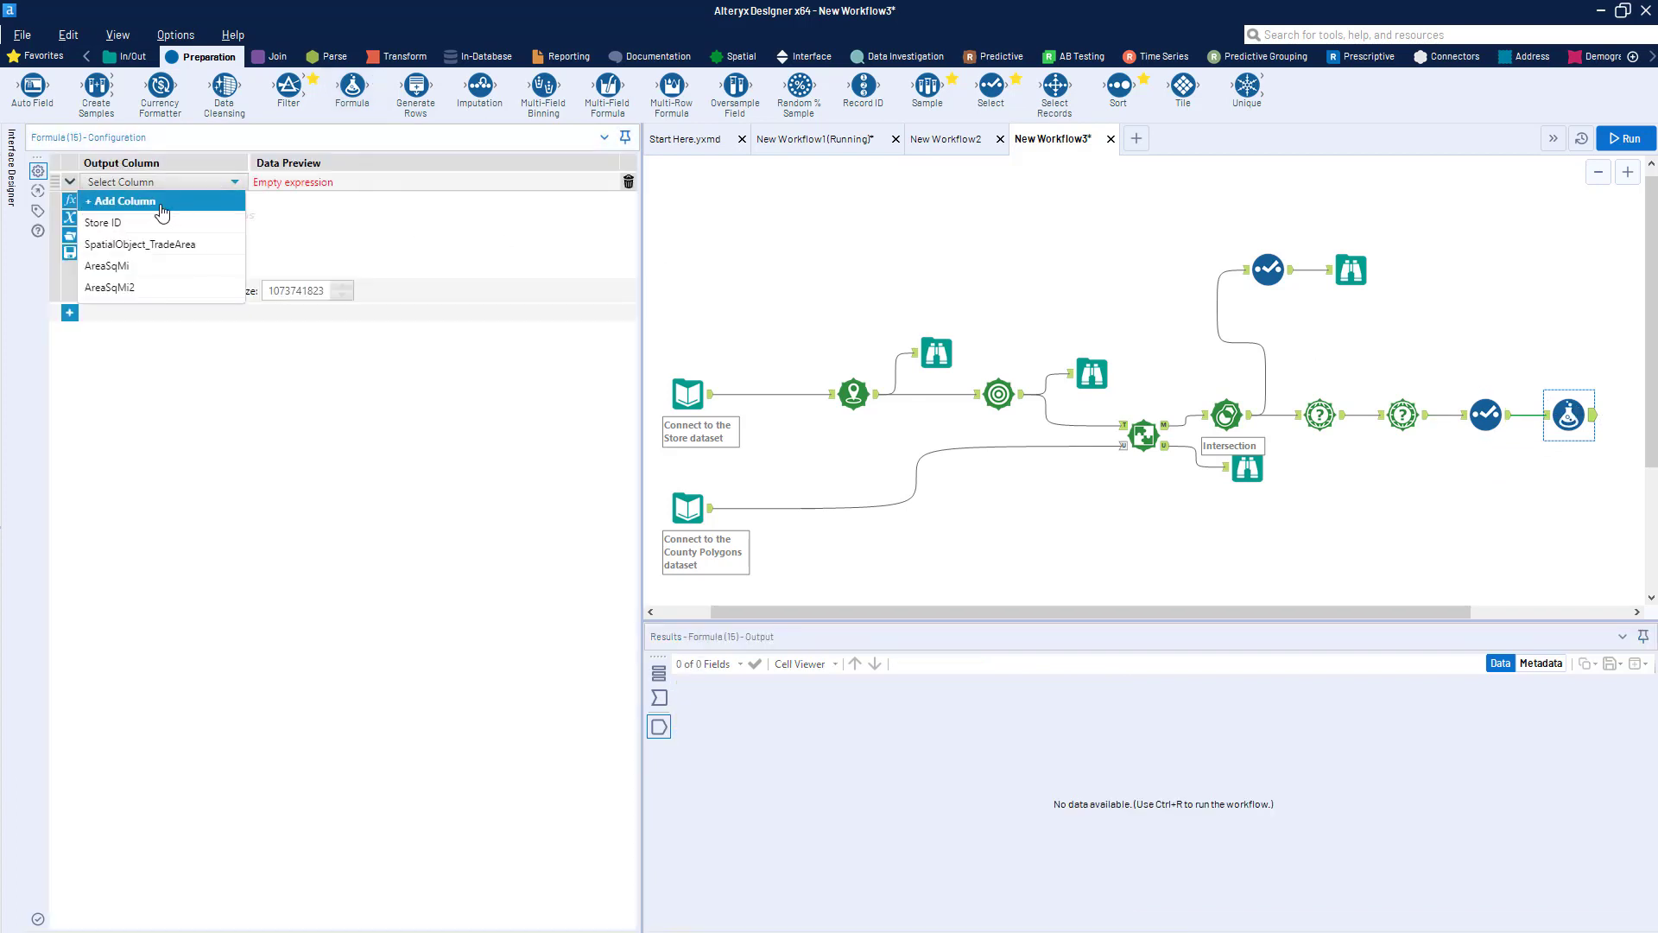
pyautogui.click(167, 200)
pyautogui.write('percentoverlap')
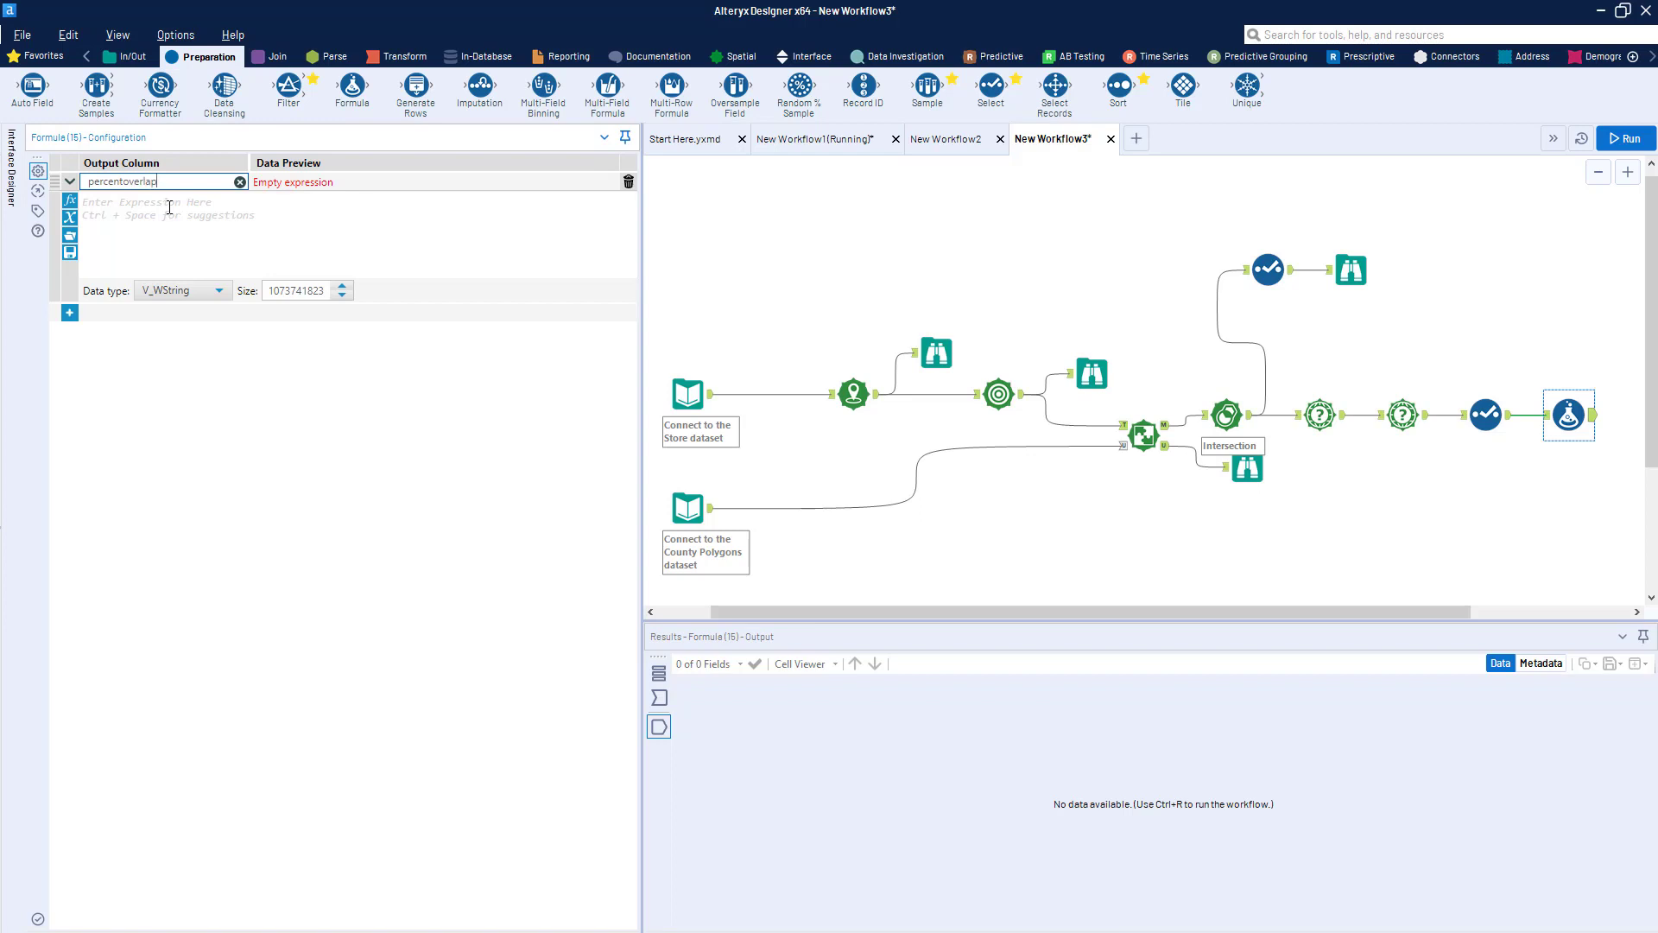
# Set the percentoverlap expression to [AreaSqMi2]/[AreaSqMi]*100 and run the workflow.
pyautogui.click(167, 217)
pyautogui.write('[')
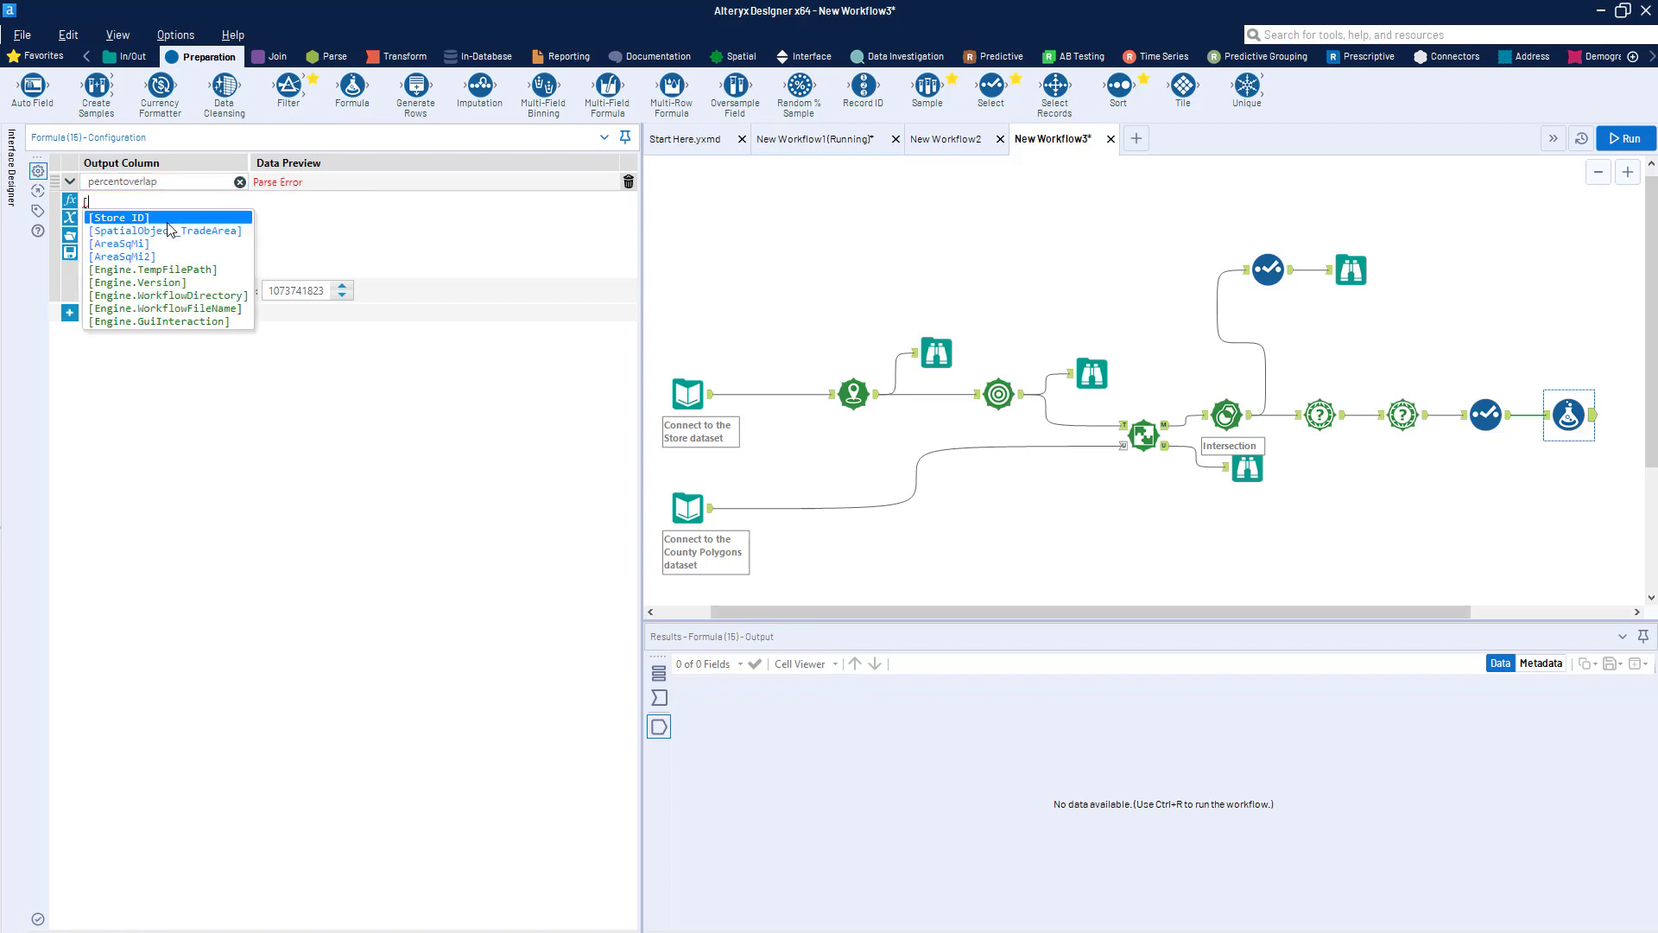
pyautogui.click(162, 256)
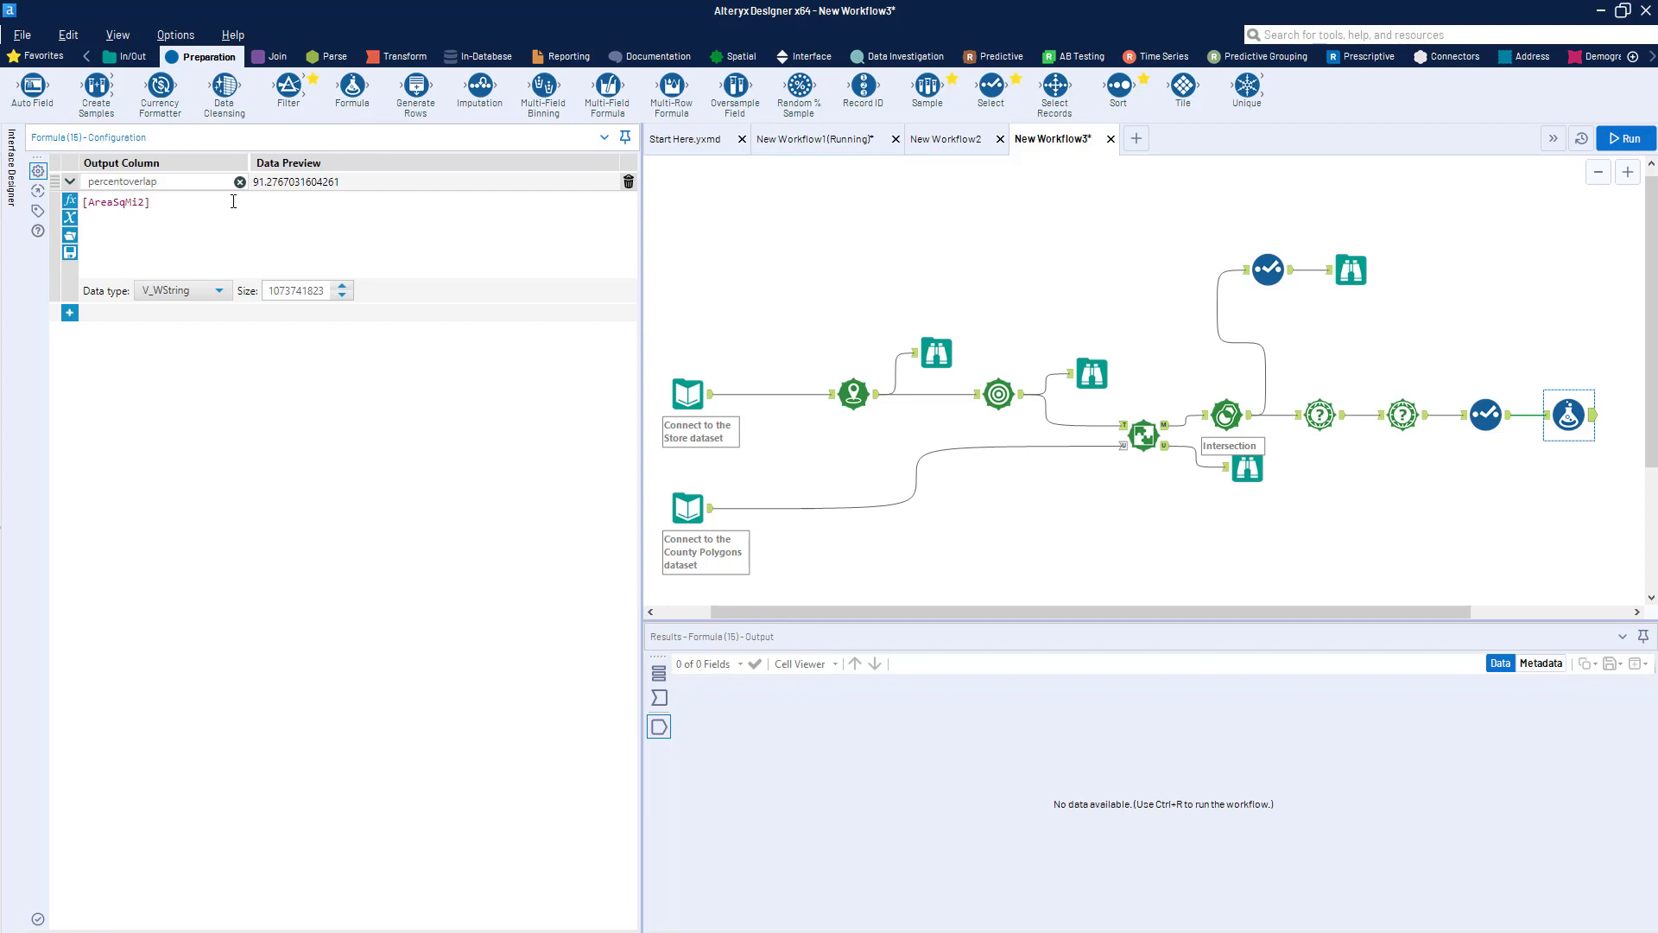
pyautogui.write('/')
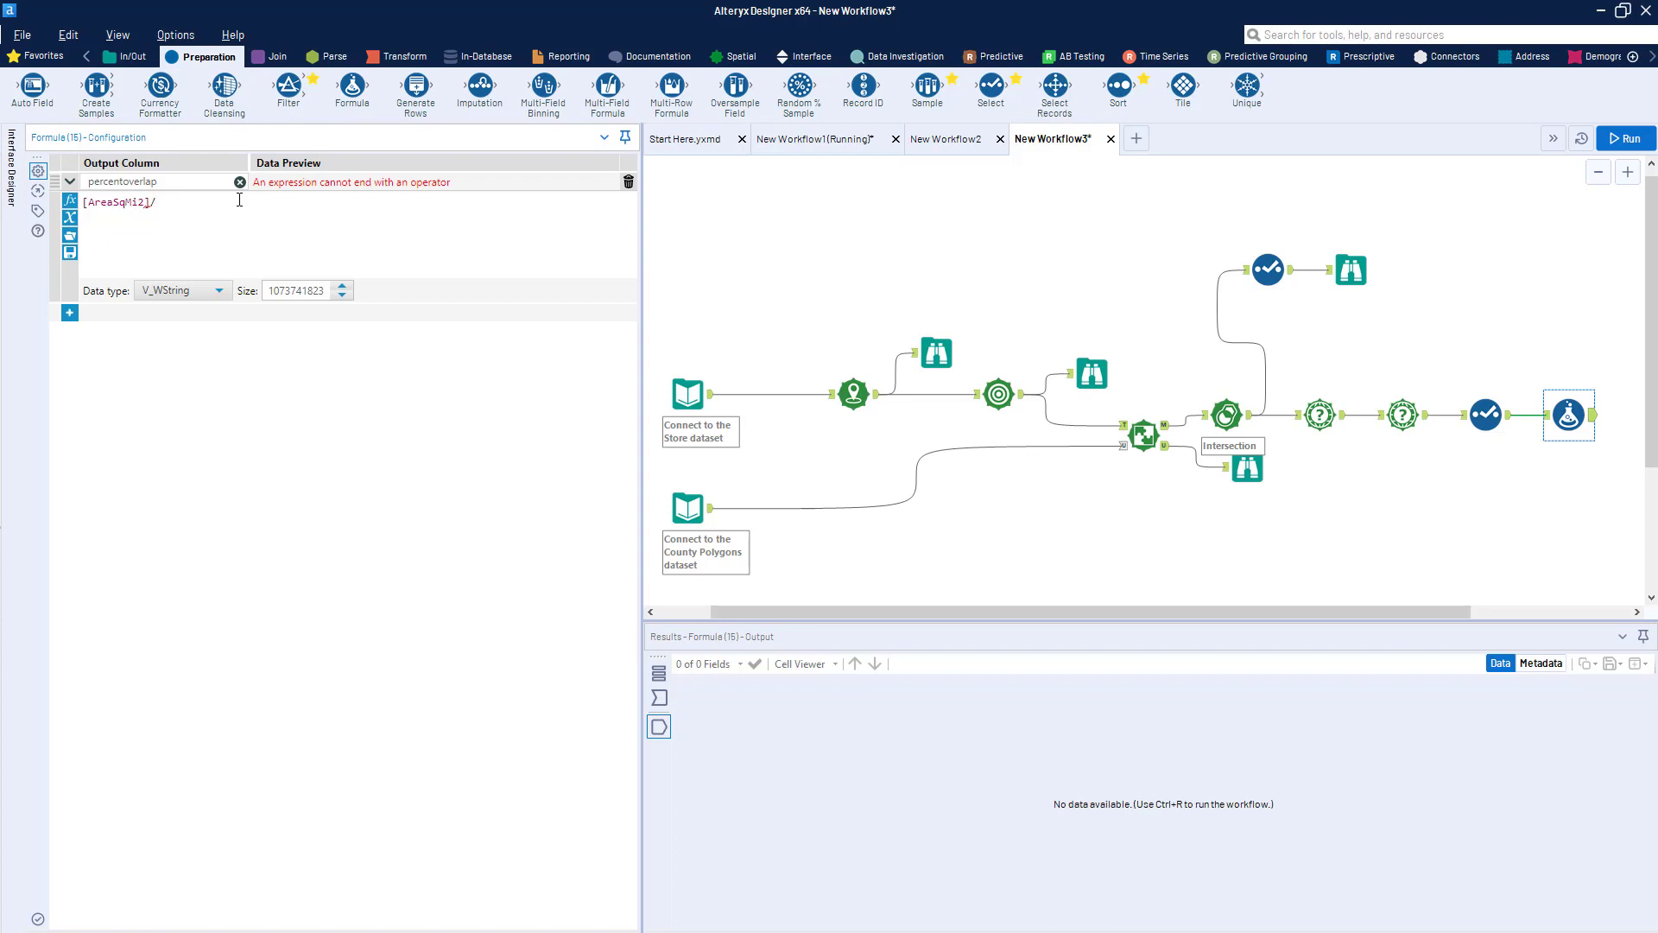
pyautogui.write('[')
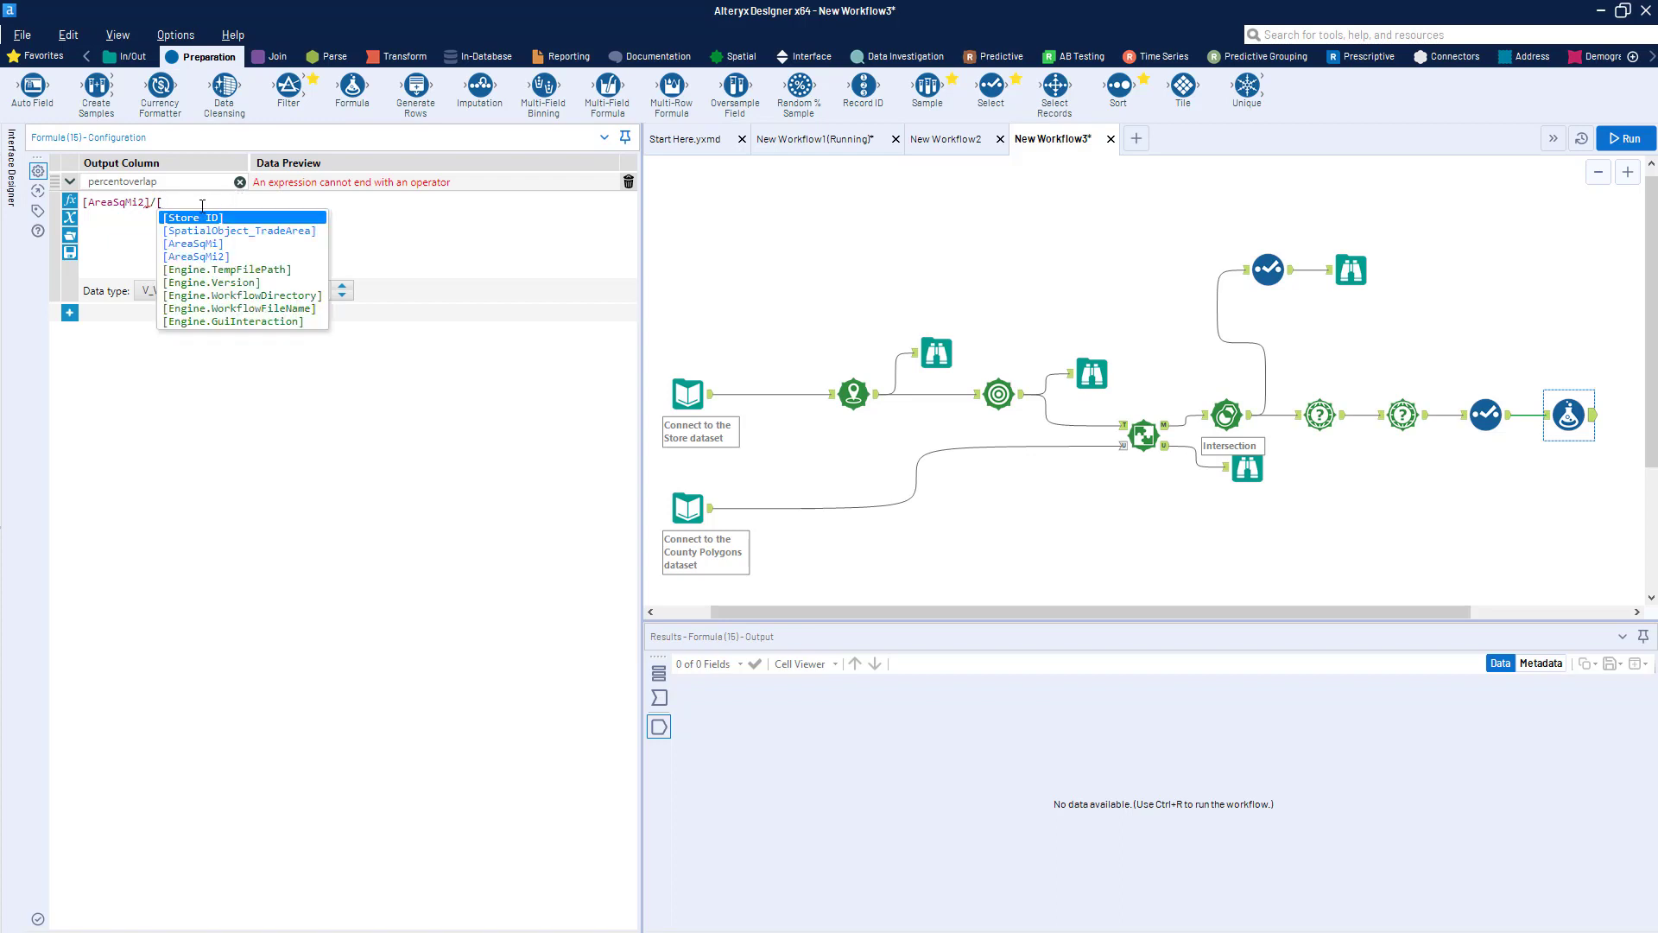
pyautogui.click(214, 243)
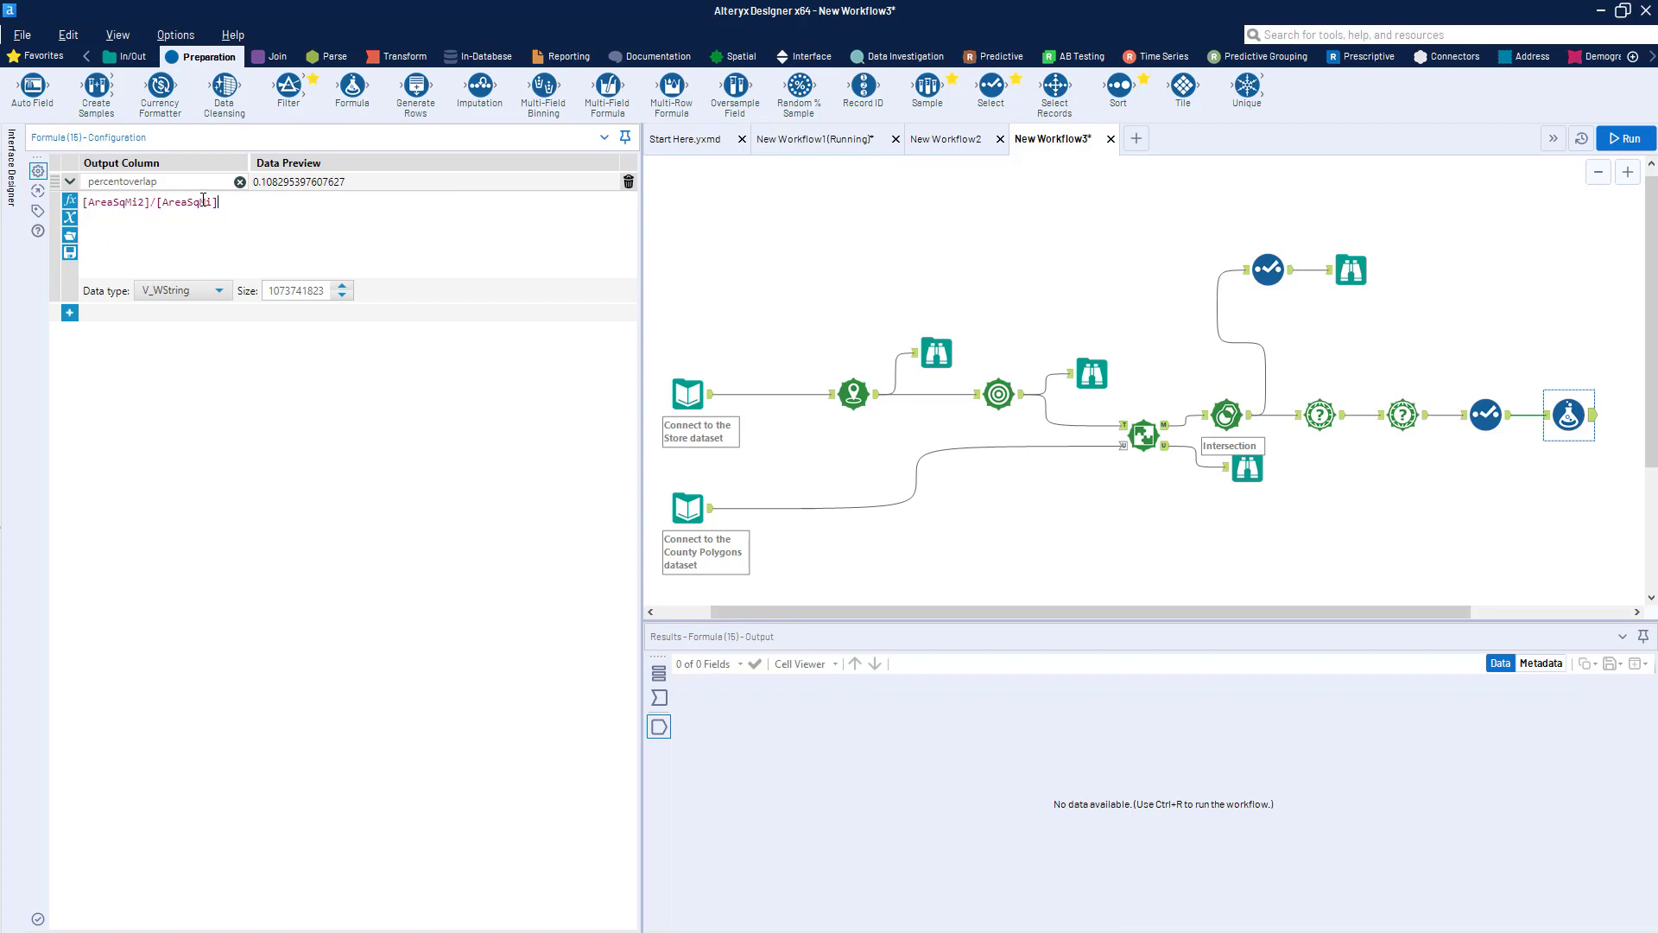
pyautogui.write('*100')
pyautogui.click(1593, 423)
pyautogui.hotkey('ctrl', 'r')
pyautogui.click(1593, 423)
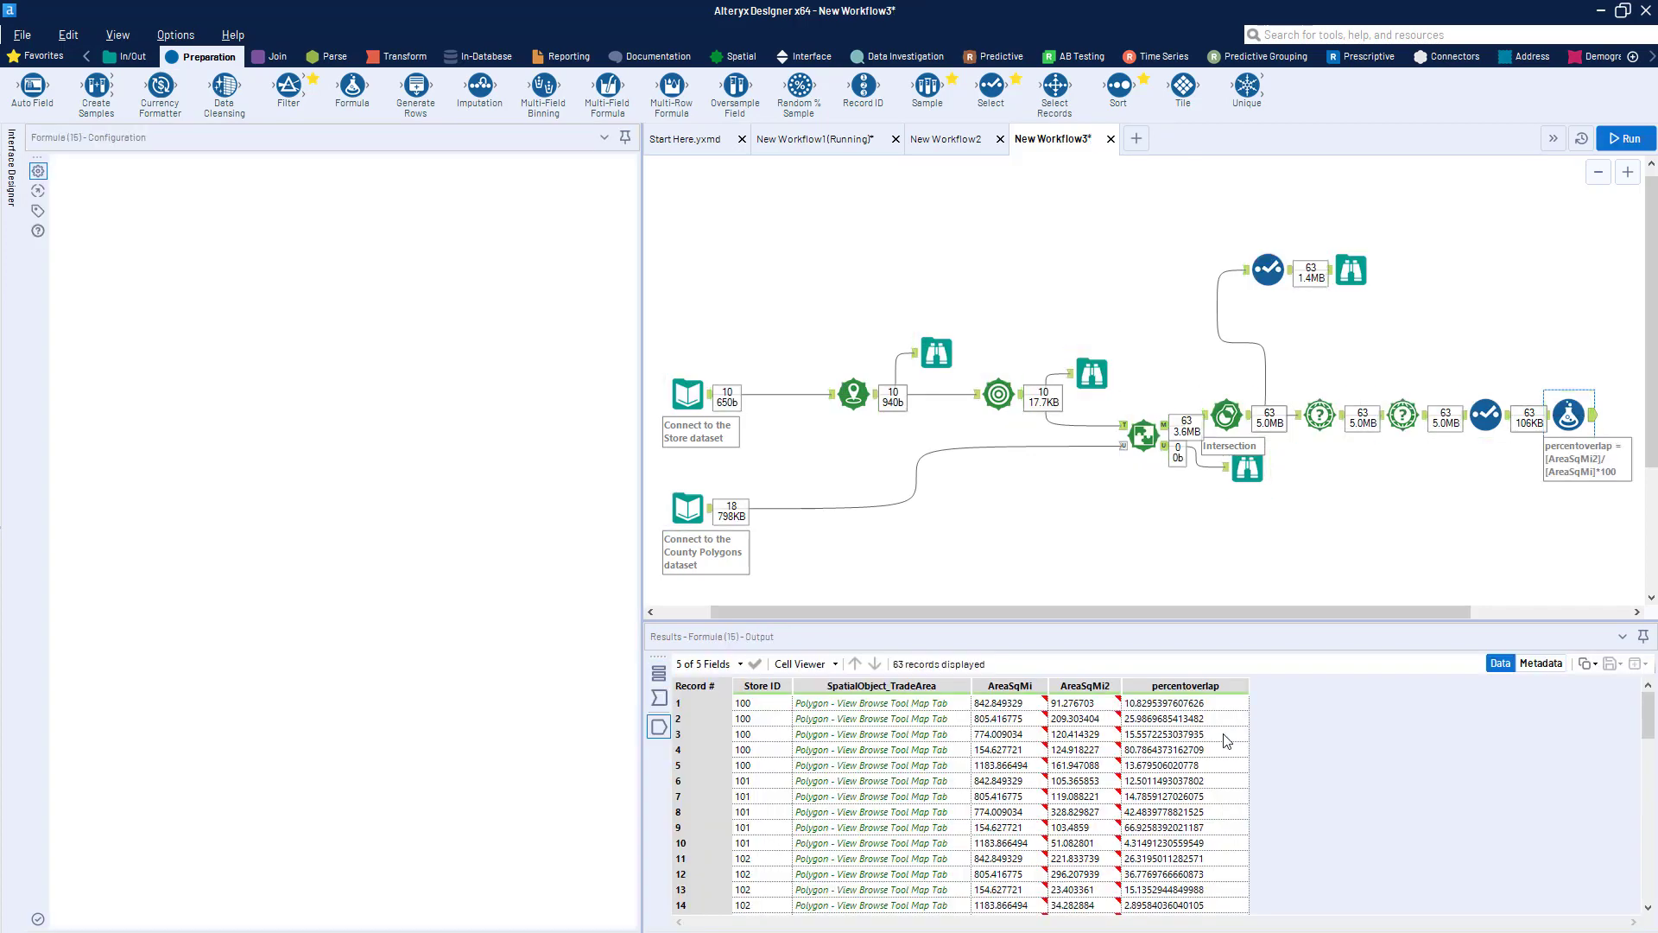
# Examine the percentoverlap values of the first three records in the Formula output.
pyautogui.click(1153, 704)
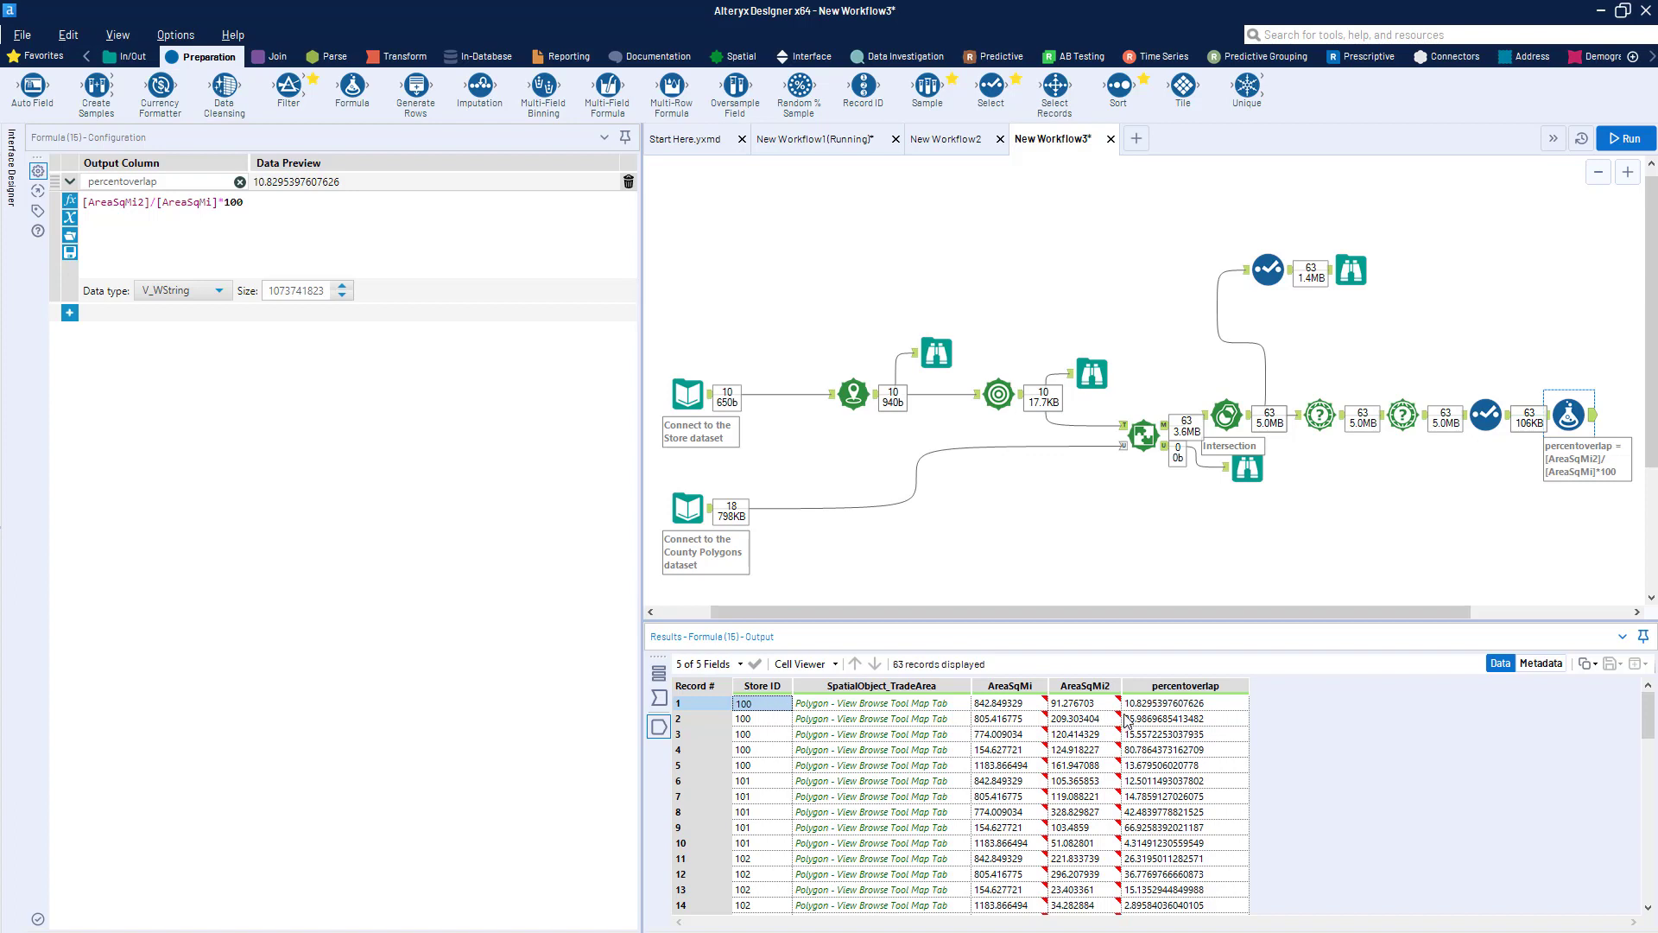
pyautogui.moveTo(1144, 706); pyautogui.dragTo(741, 709)
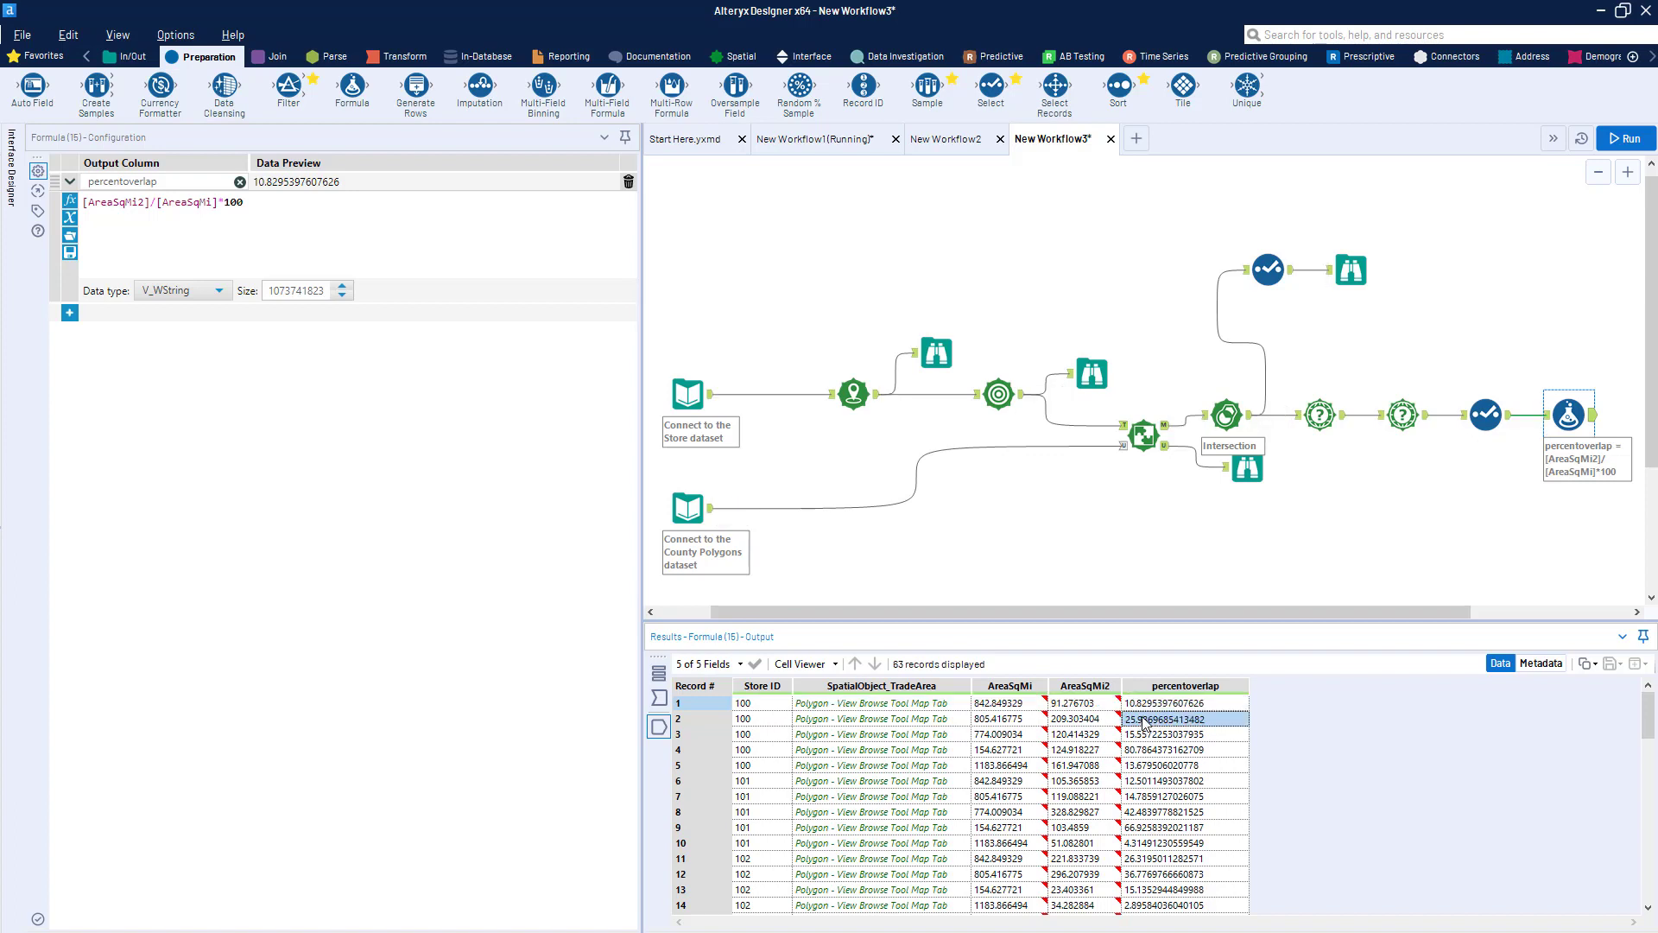
pyautogui.click(706, 722)
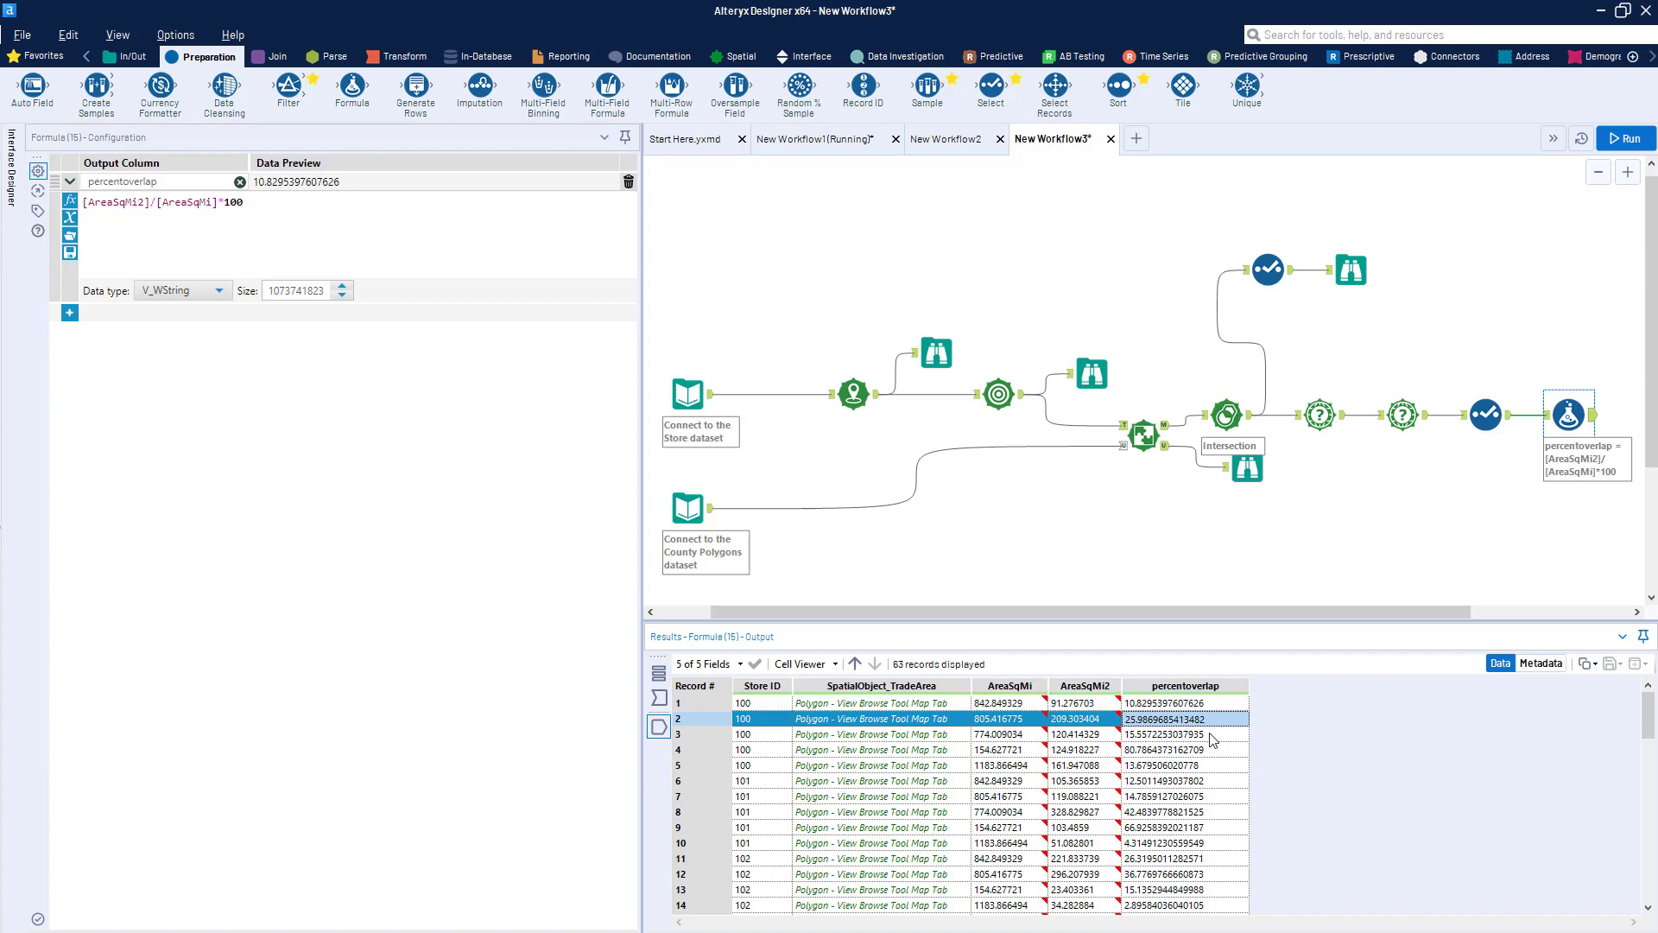
pyautogui.moveTo(1213, 735); pyautogui.dragTo(741, 734)
# Include the Name field again in the Select tool before the Formula tool and run the workflow.
pyautogui.click(1485, 414)
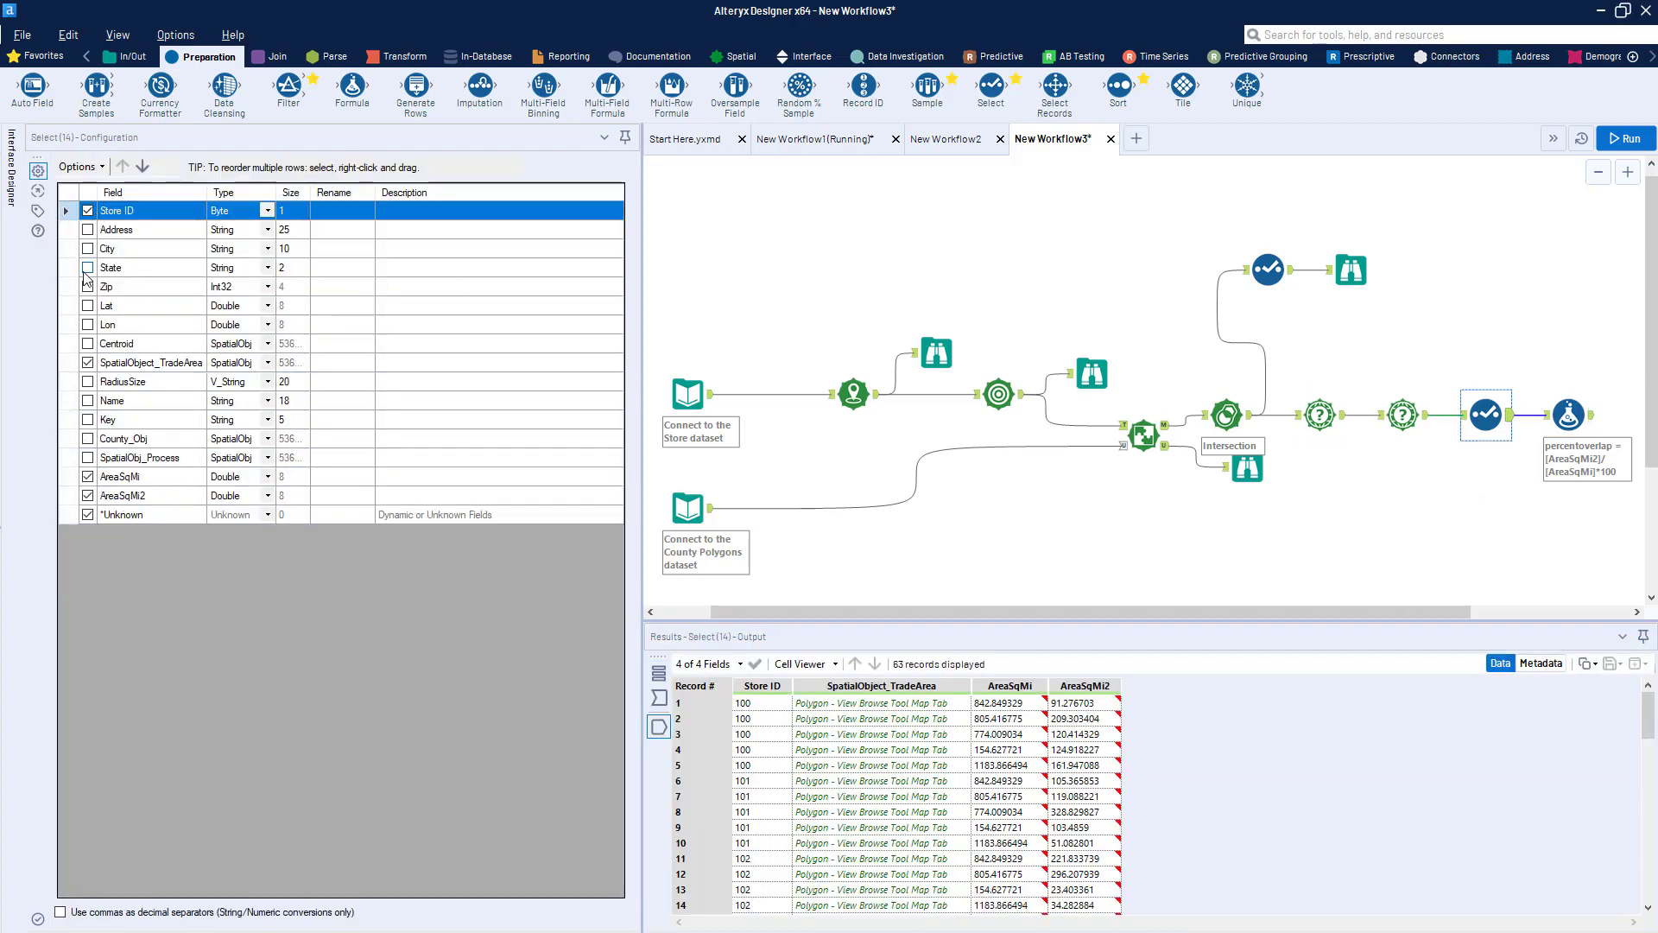
pyautogui.click(214, 418)
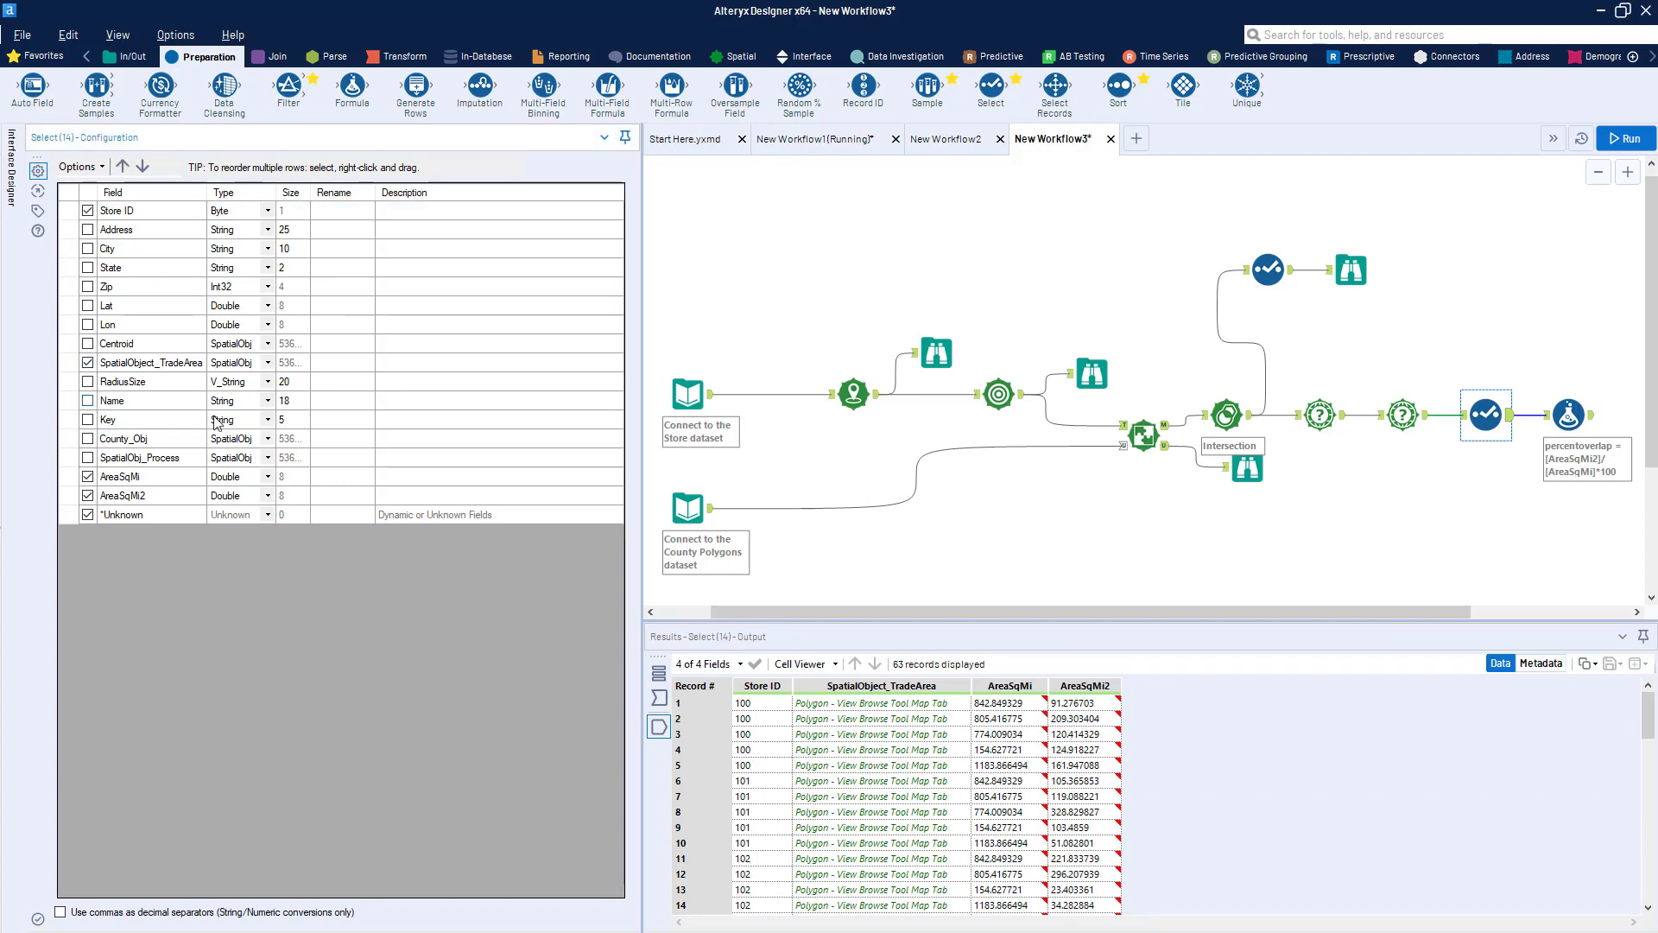
pyautogui.click(187, 406)
pyautogui.hotkey('ctrl', 'r')
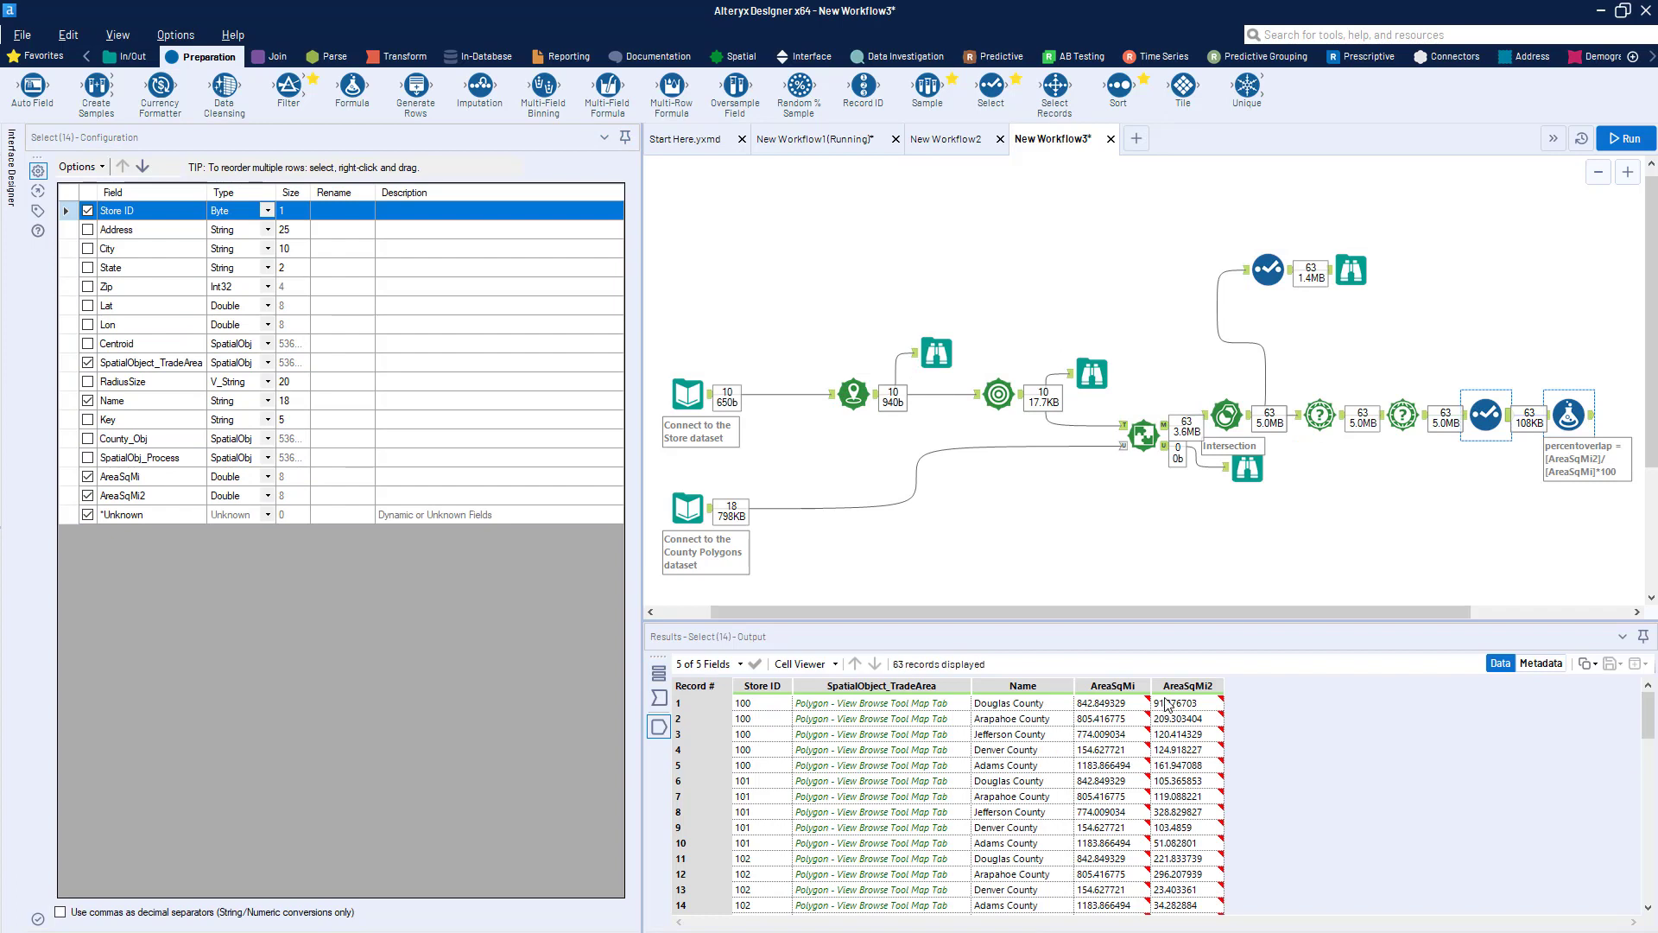
# Review the county names and percentoverlap values for store 100 in the Select and Formula tool outputs.
pyautogui.moveTo(786, 711); pyautogui.dragTo(845, 695)
pyautogui.moveTo(957, 704); pyautogui.dragTo(1018, 771)
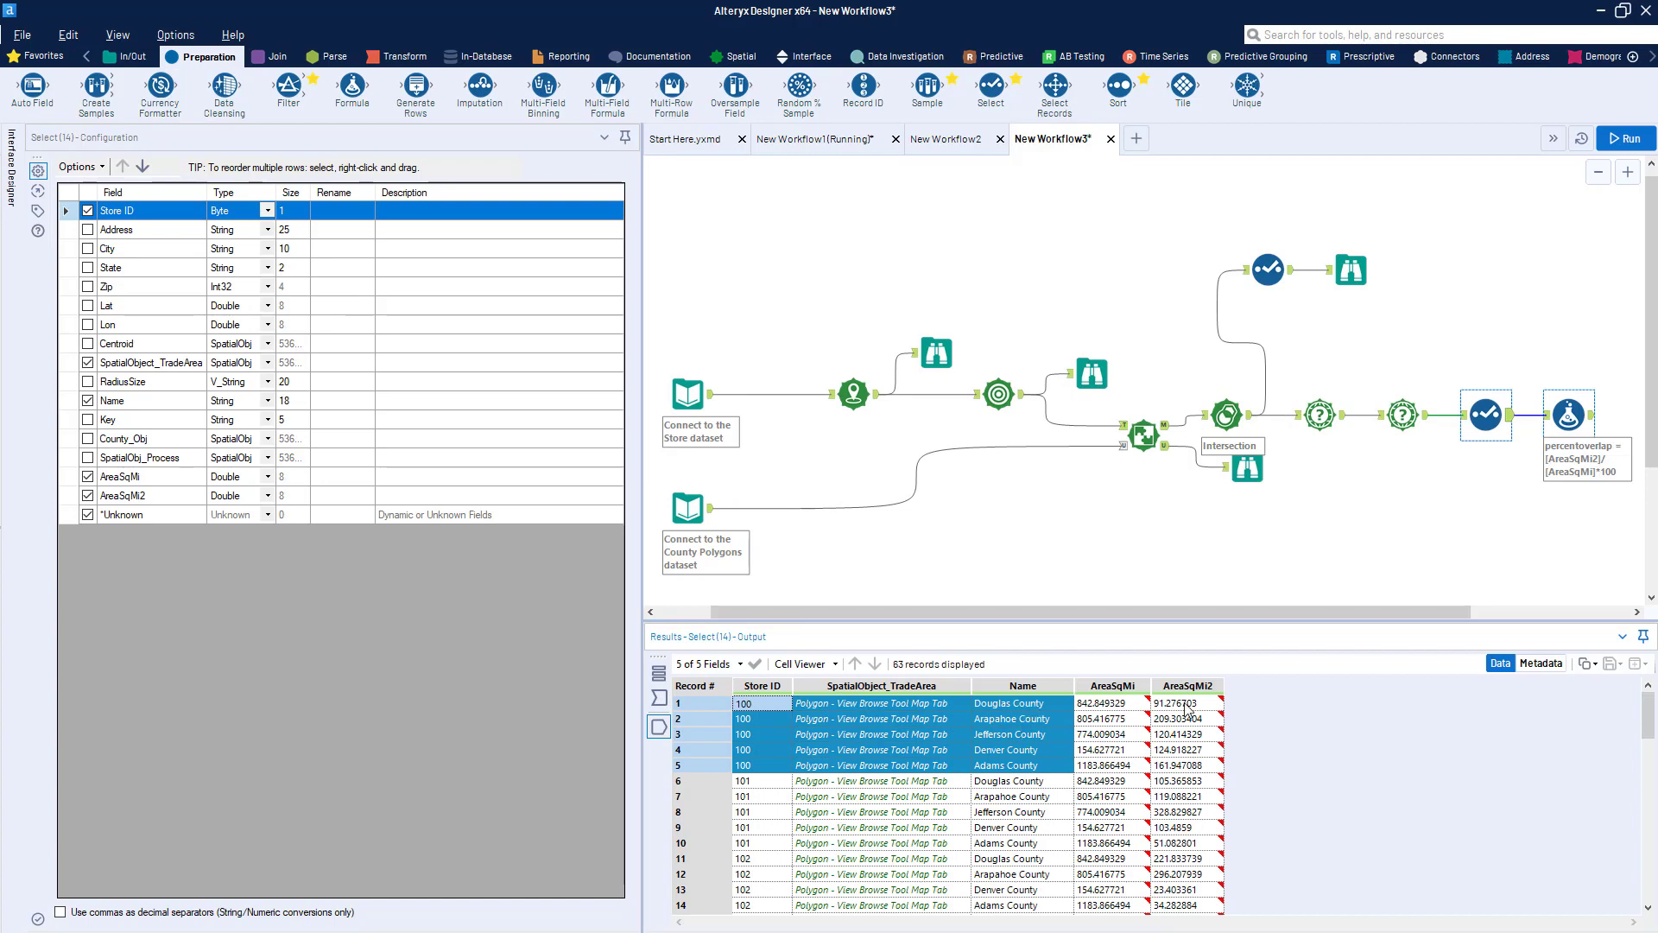
pyautogui.click(1509, 596)
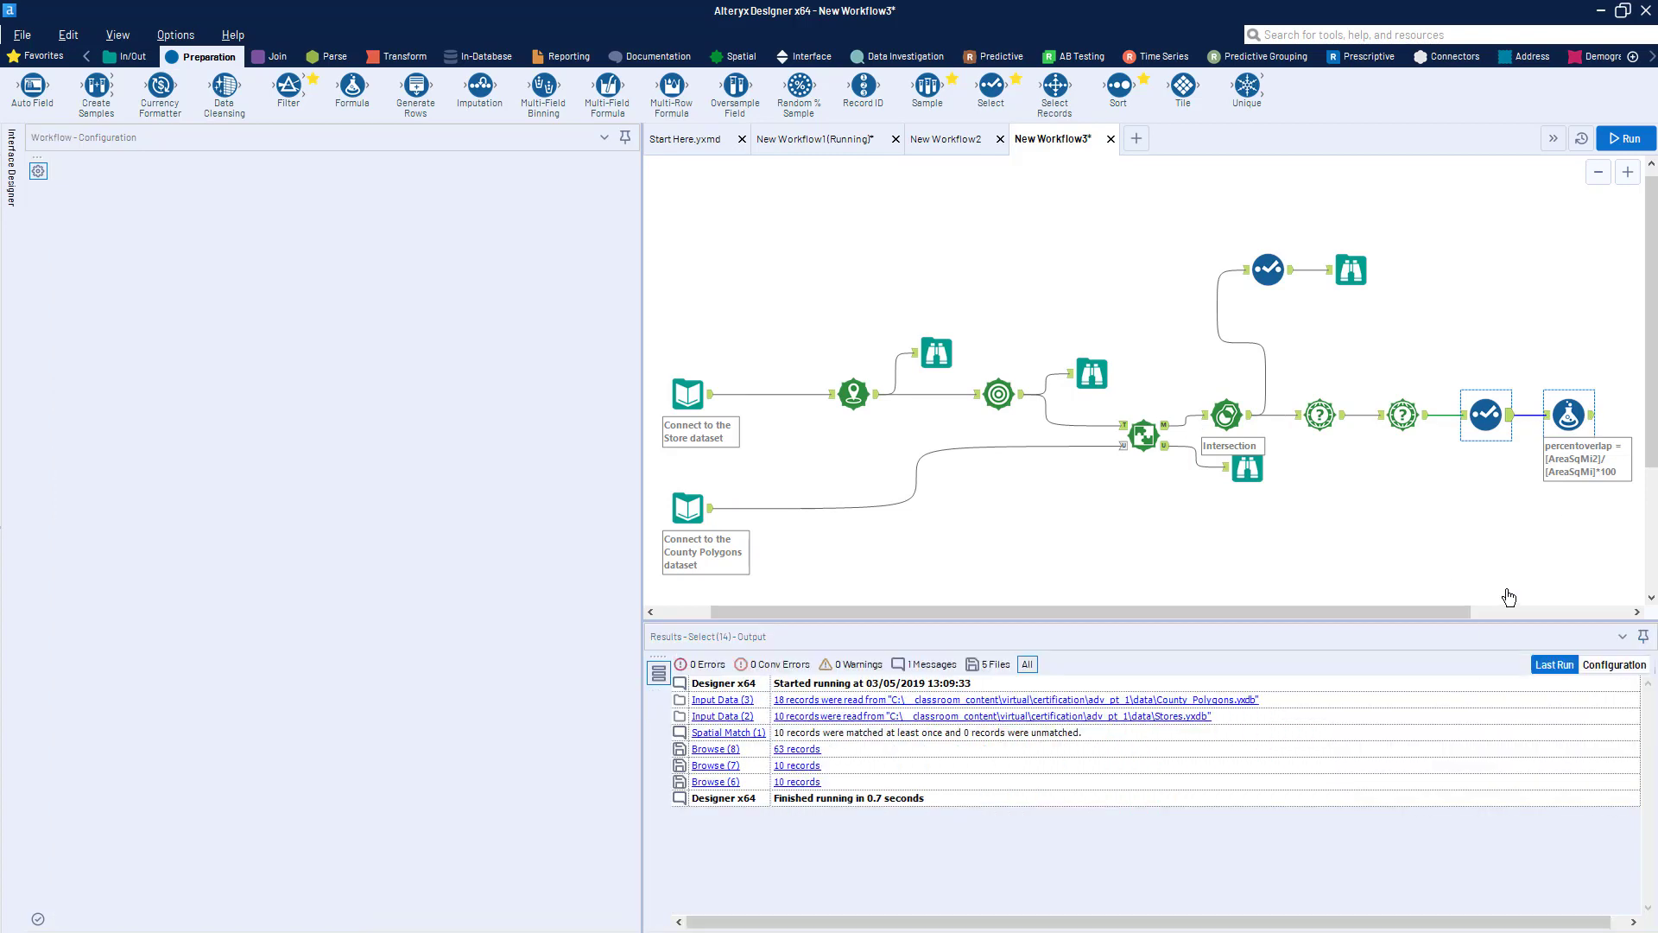
pyautogui.click(1570, 415)
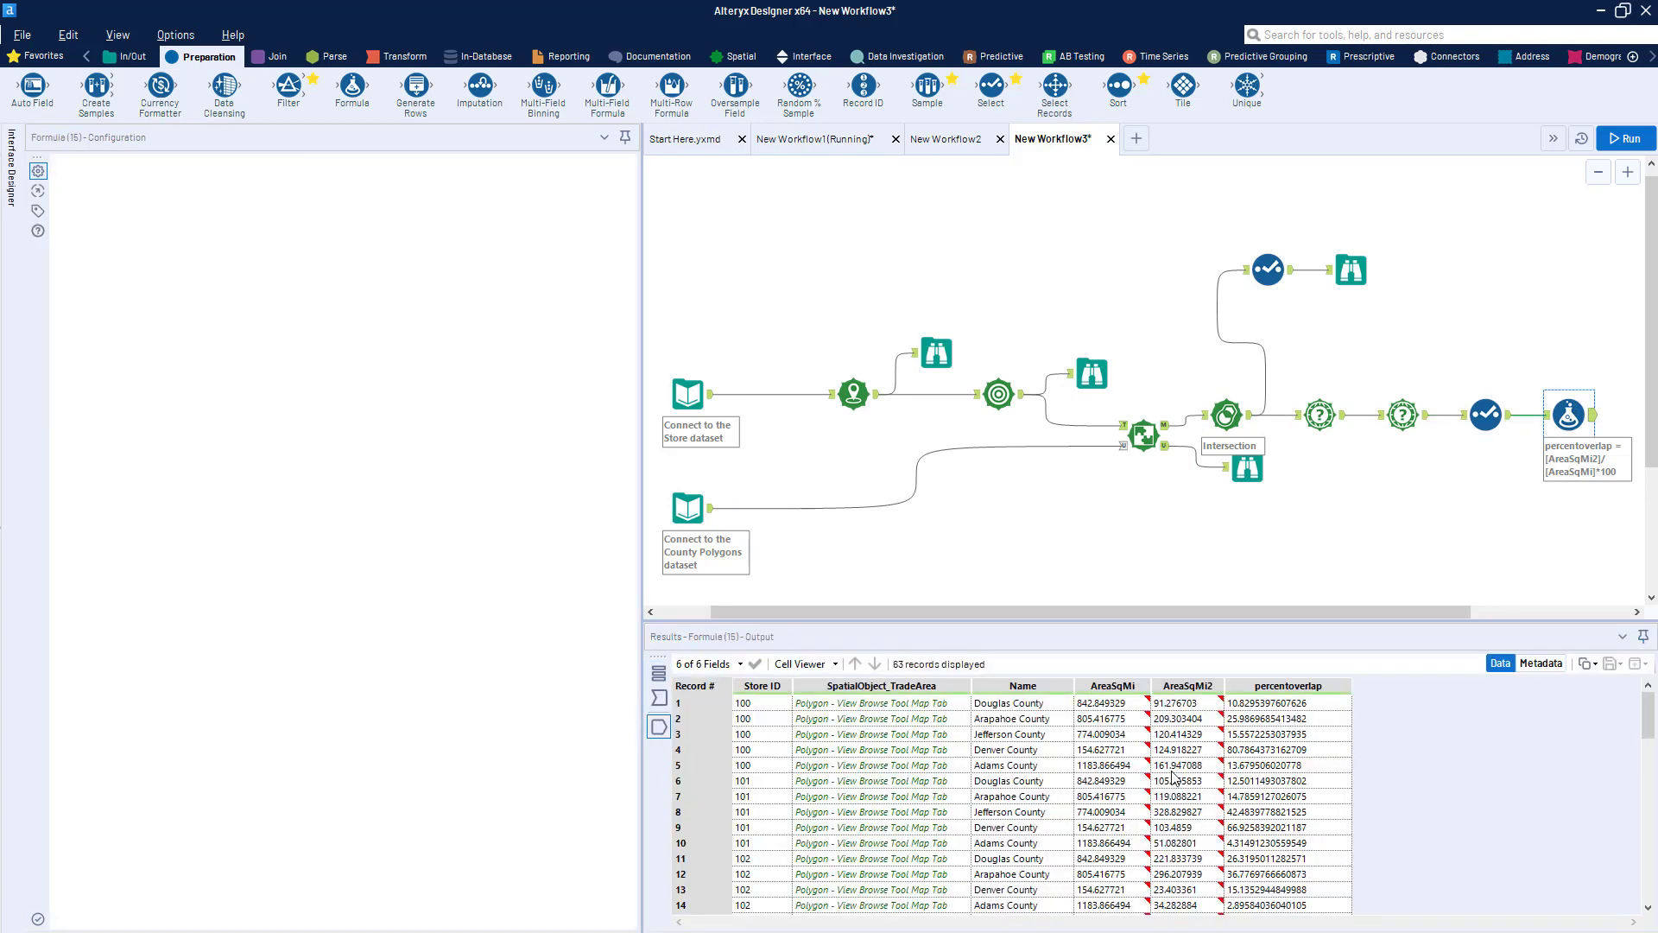
pyautogui.click(1267, 702)
pyautogui.click(1264, 719)
pyautogui.click(1263, 734)
pyautogui.click(1262, 750)
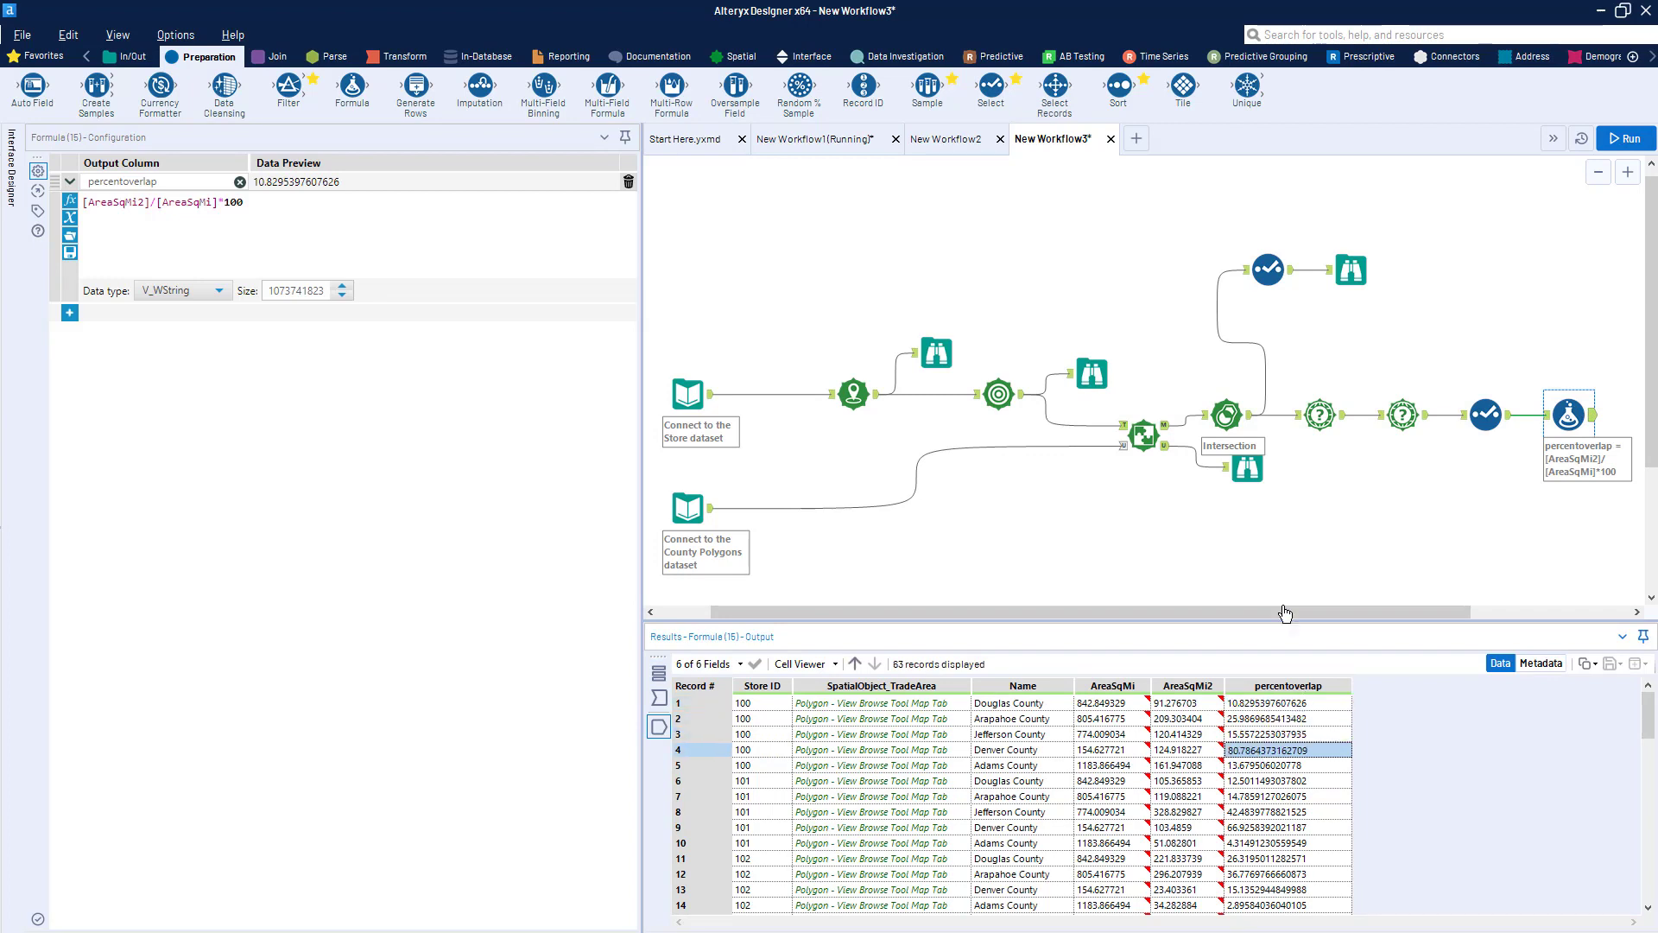
pyautogui.moveTo(1267, 704); pyautogui.dragTo(1252, 779)
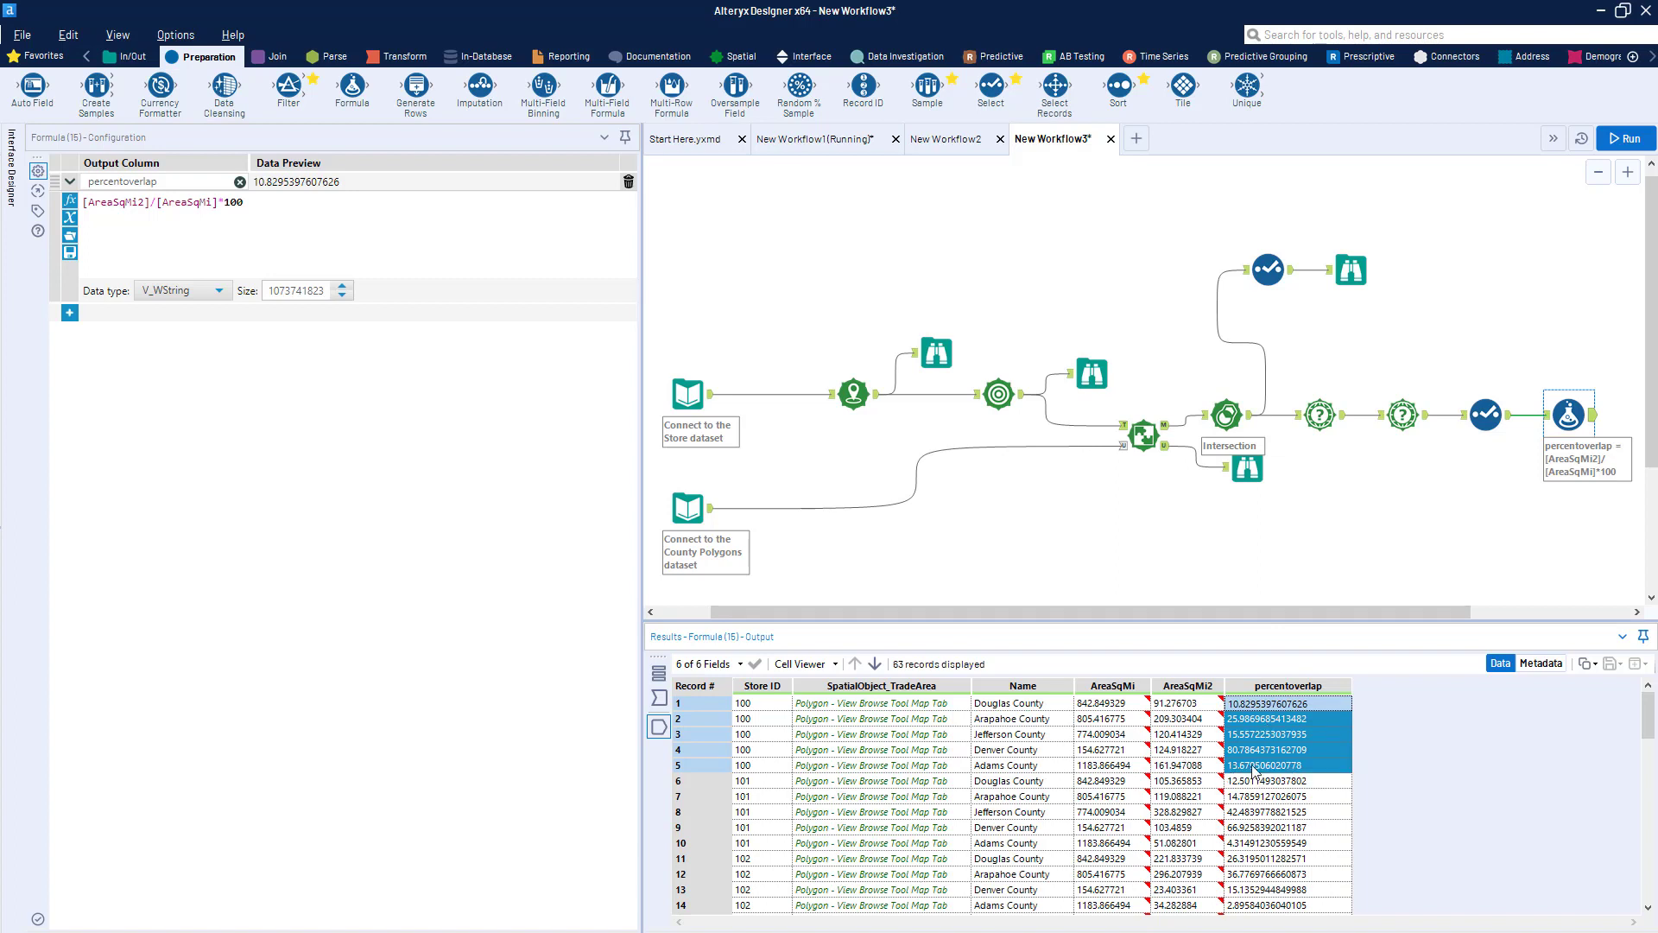
pyautogui.click(1256, 782)
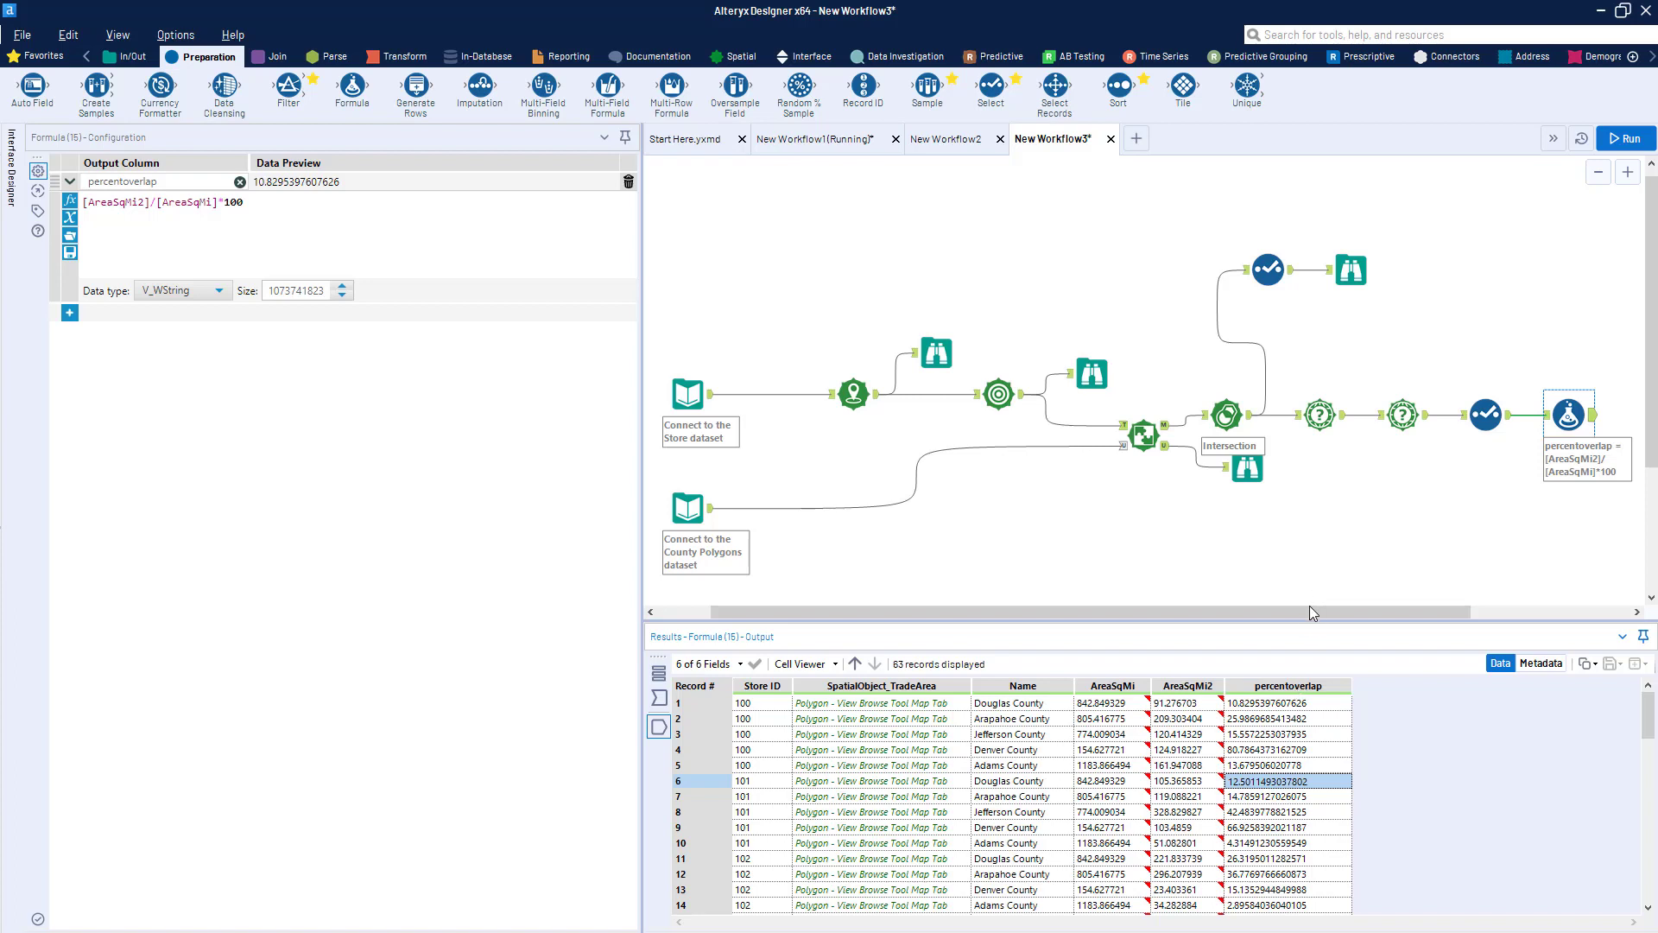
# Move the Formula tool slightly closer to the Select tool and display its output data.
pyautogui.moveTo(1313, 613); pyautogui.dragTo(1406, 613)
pyautogui.click(1440, 417)
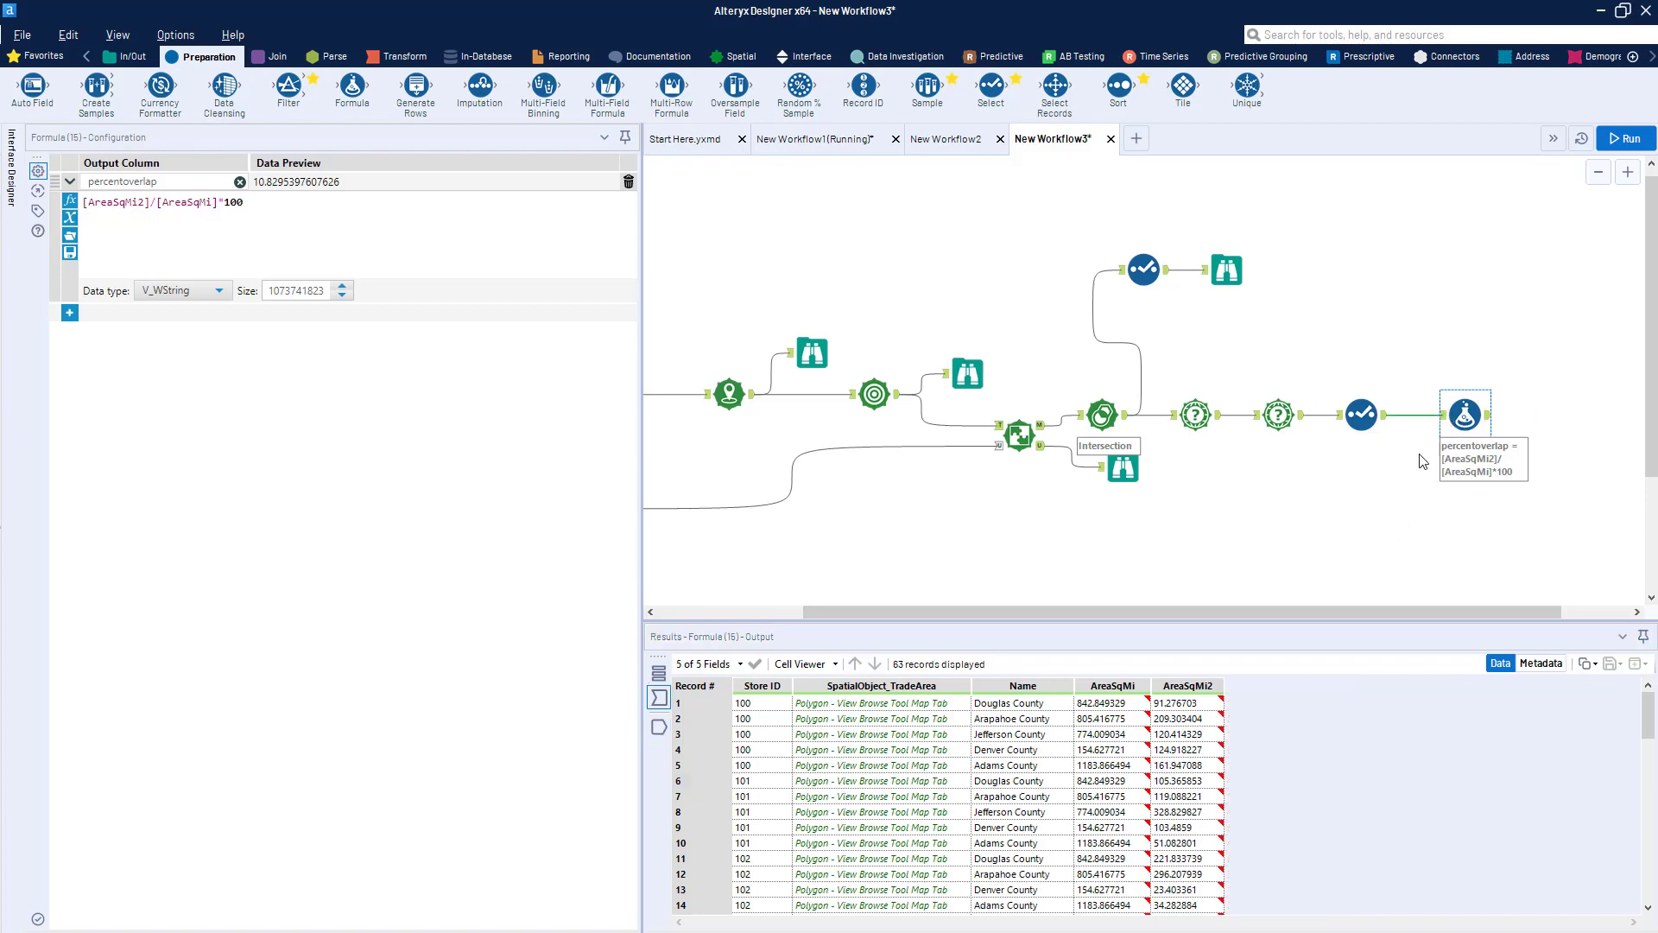
pyautogui.moveTo(1460, 416); pyautogui.dragTo(1438, 415)
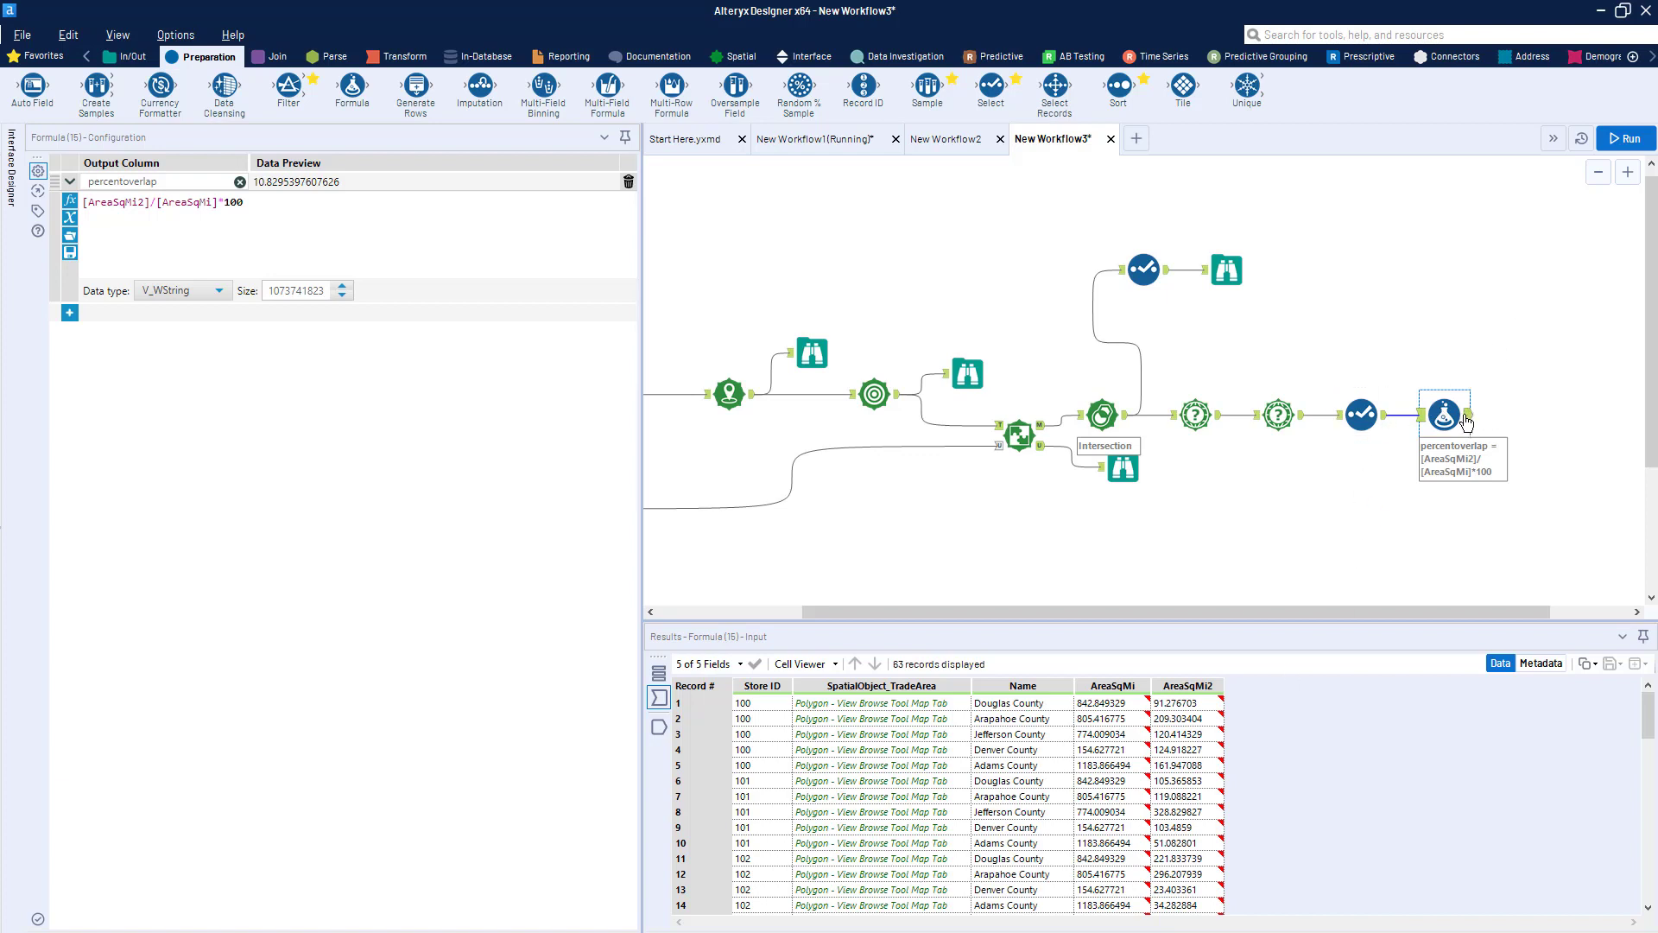
pyautogui.click(1467, 417)
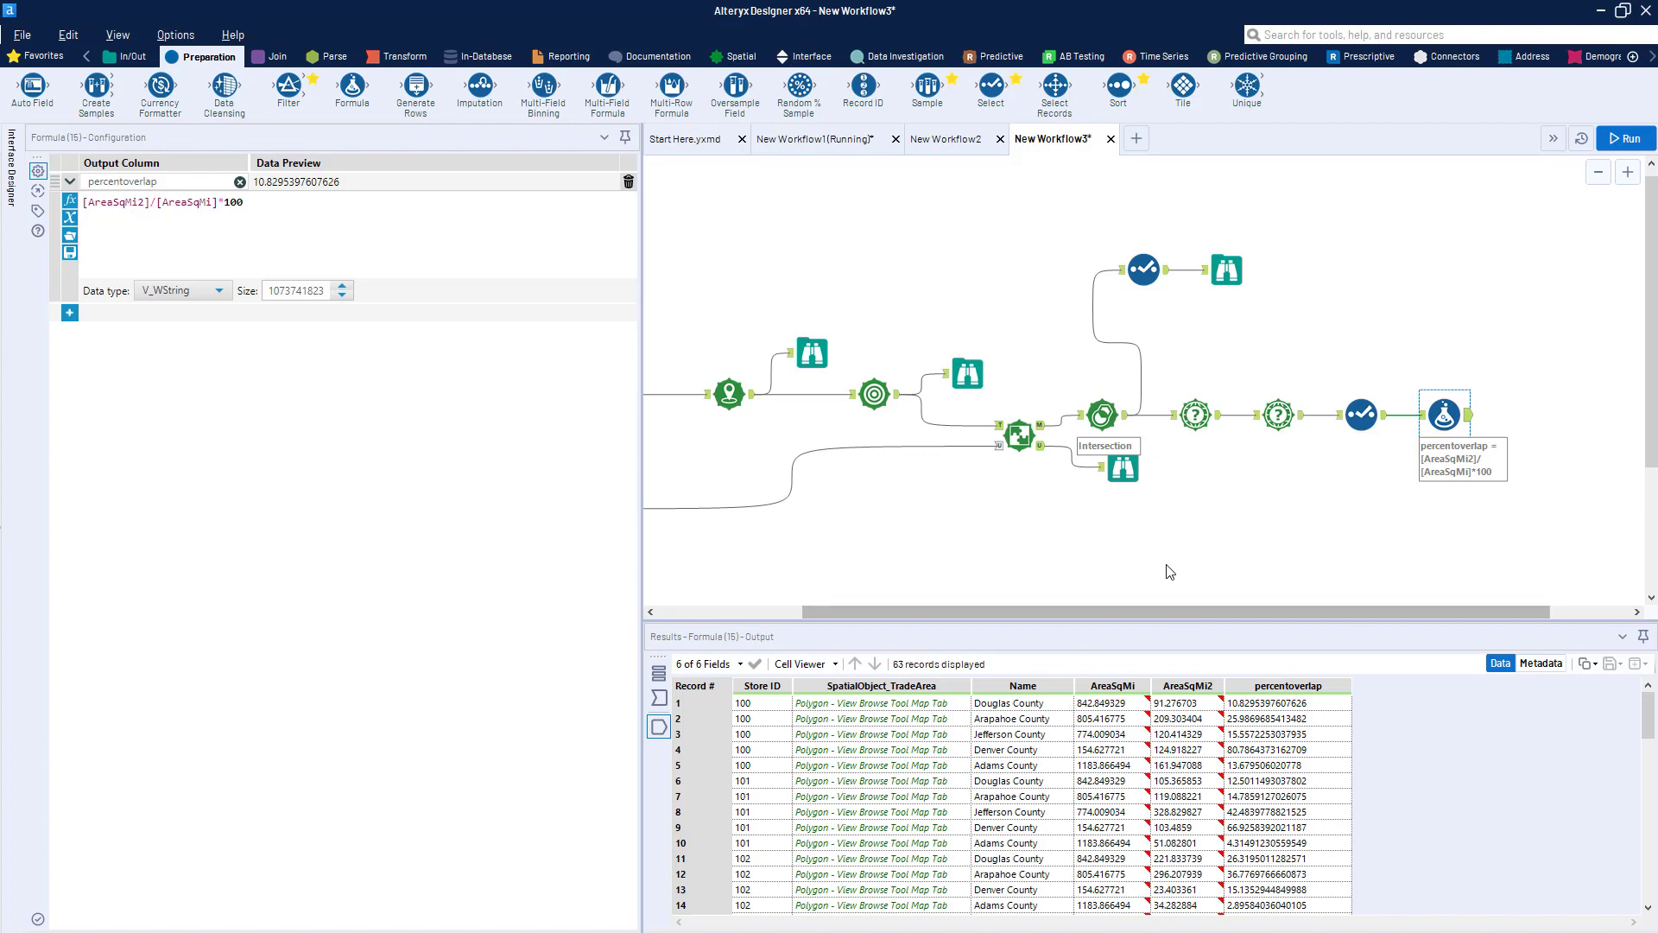
# Examine the county records in the County Polygons input, including the Broomfield County row.
pyautogui.scroll(-1, 1166, 587)
pyautogui.moveTo(1139, 614); pyautogui.dragTo(1049, 614)
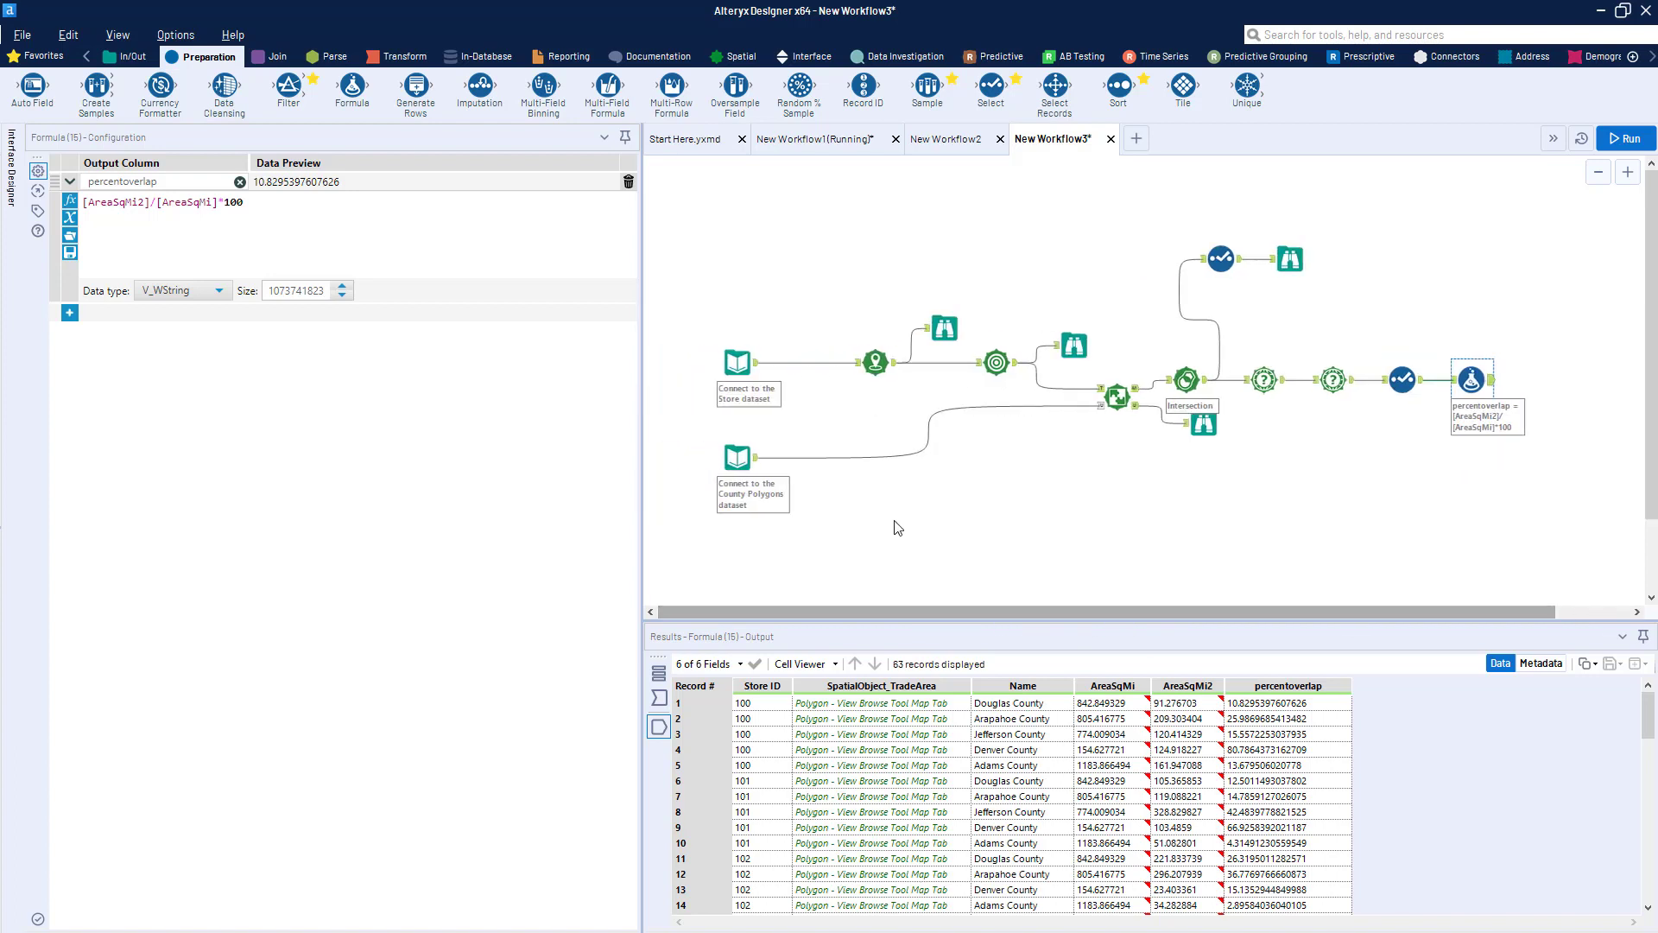
pyautogui.scroll(-2, 893, 526)
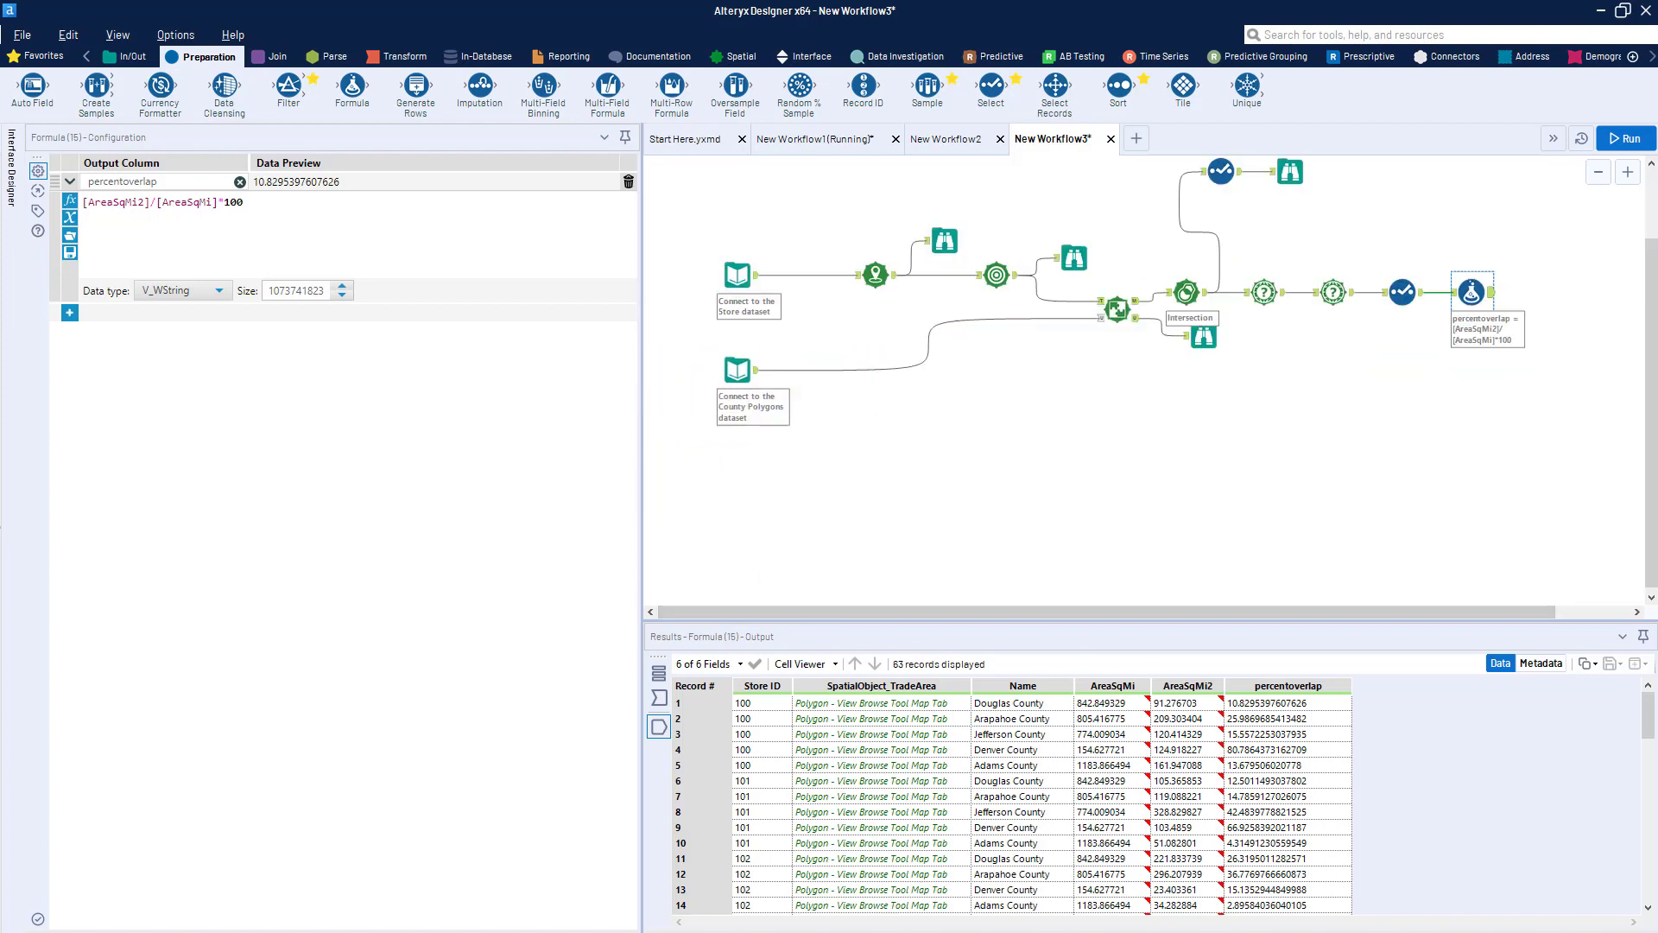
pyautogui.click(739, 370)
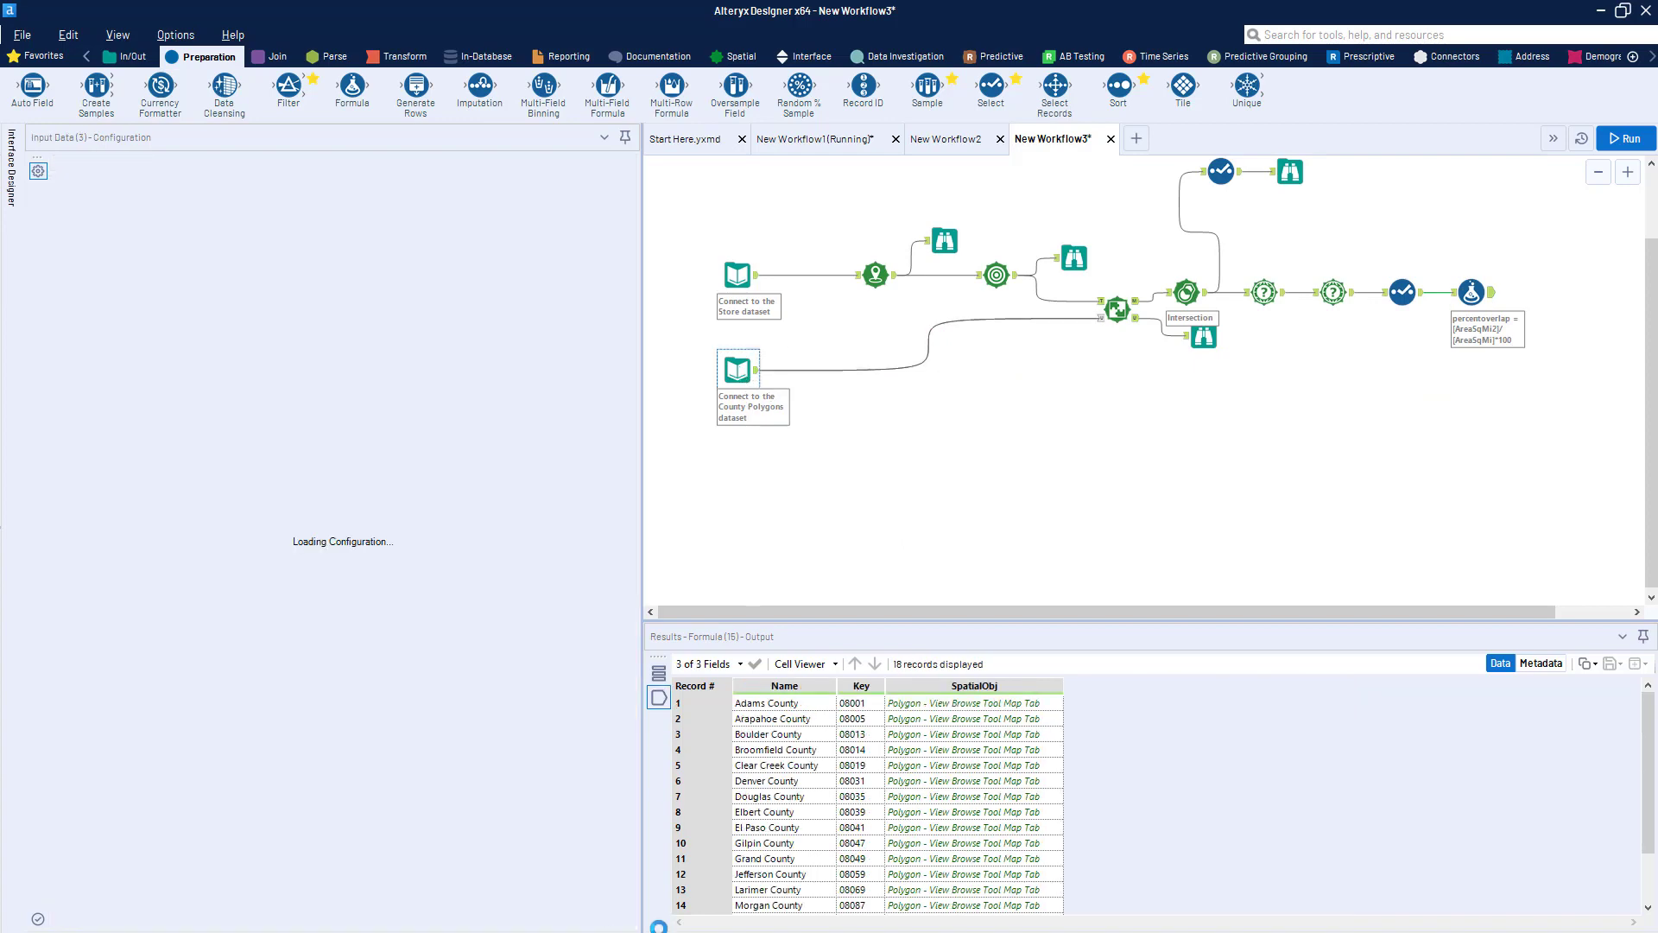
pyautogui.click(780, 722)
pyautogui.click(775, 751)
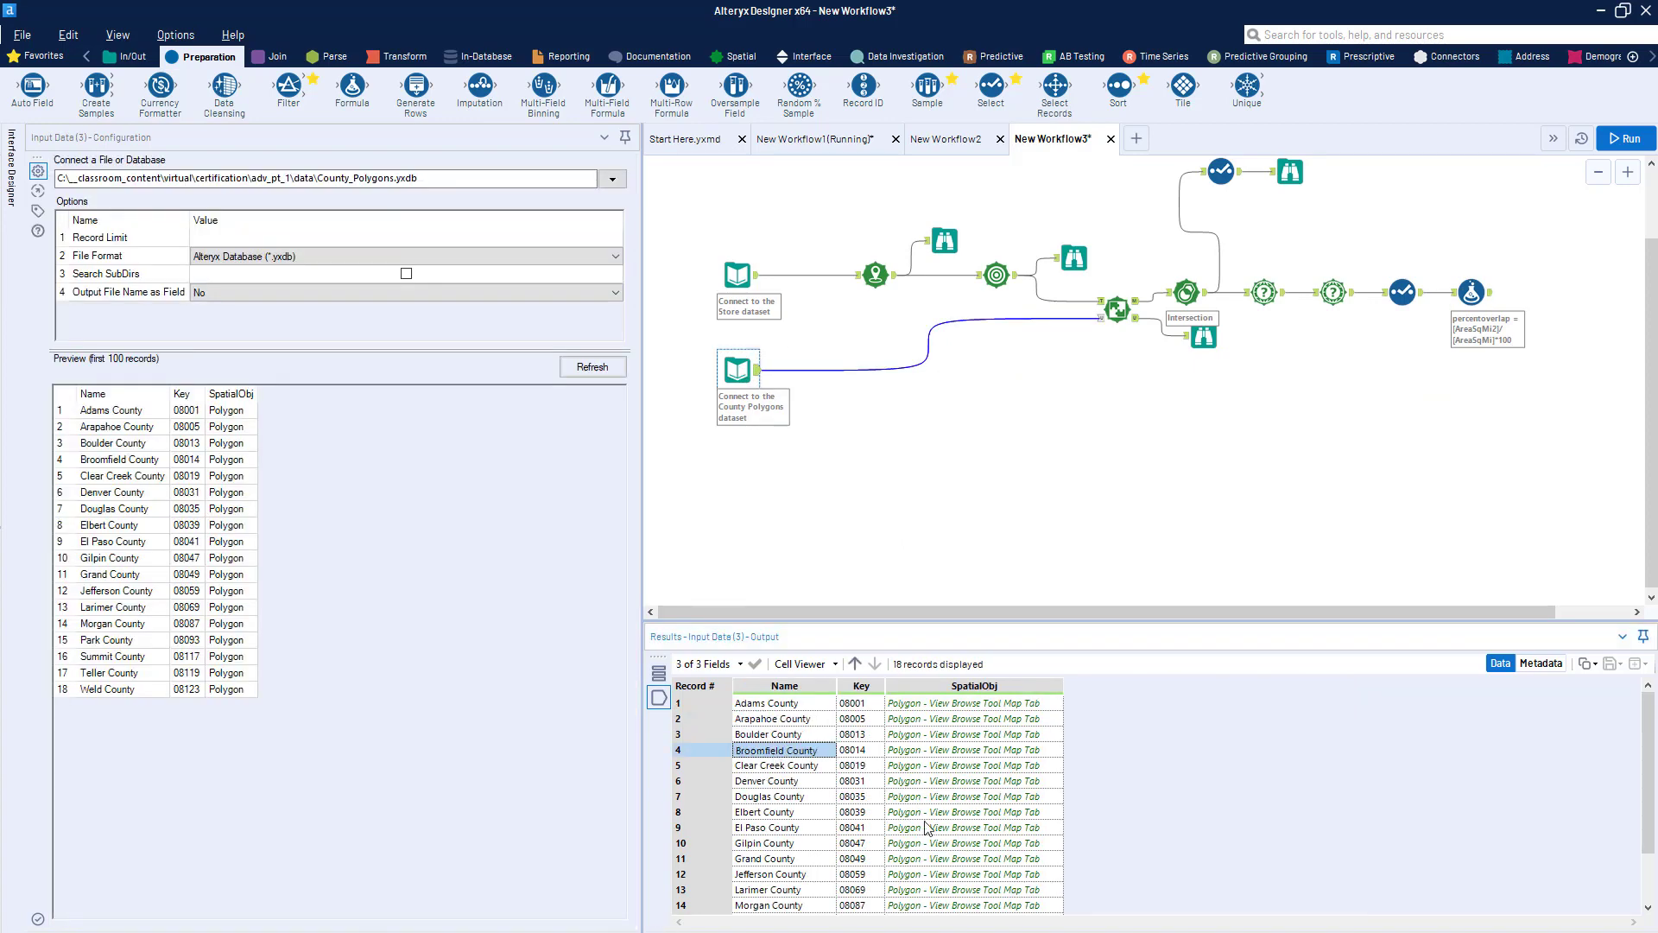
pyautogui.moveTo(775, 758); pyautogui.dragTo(1019, 760)
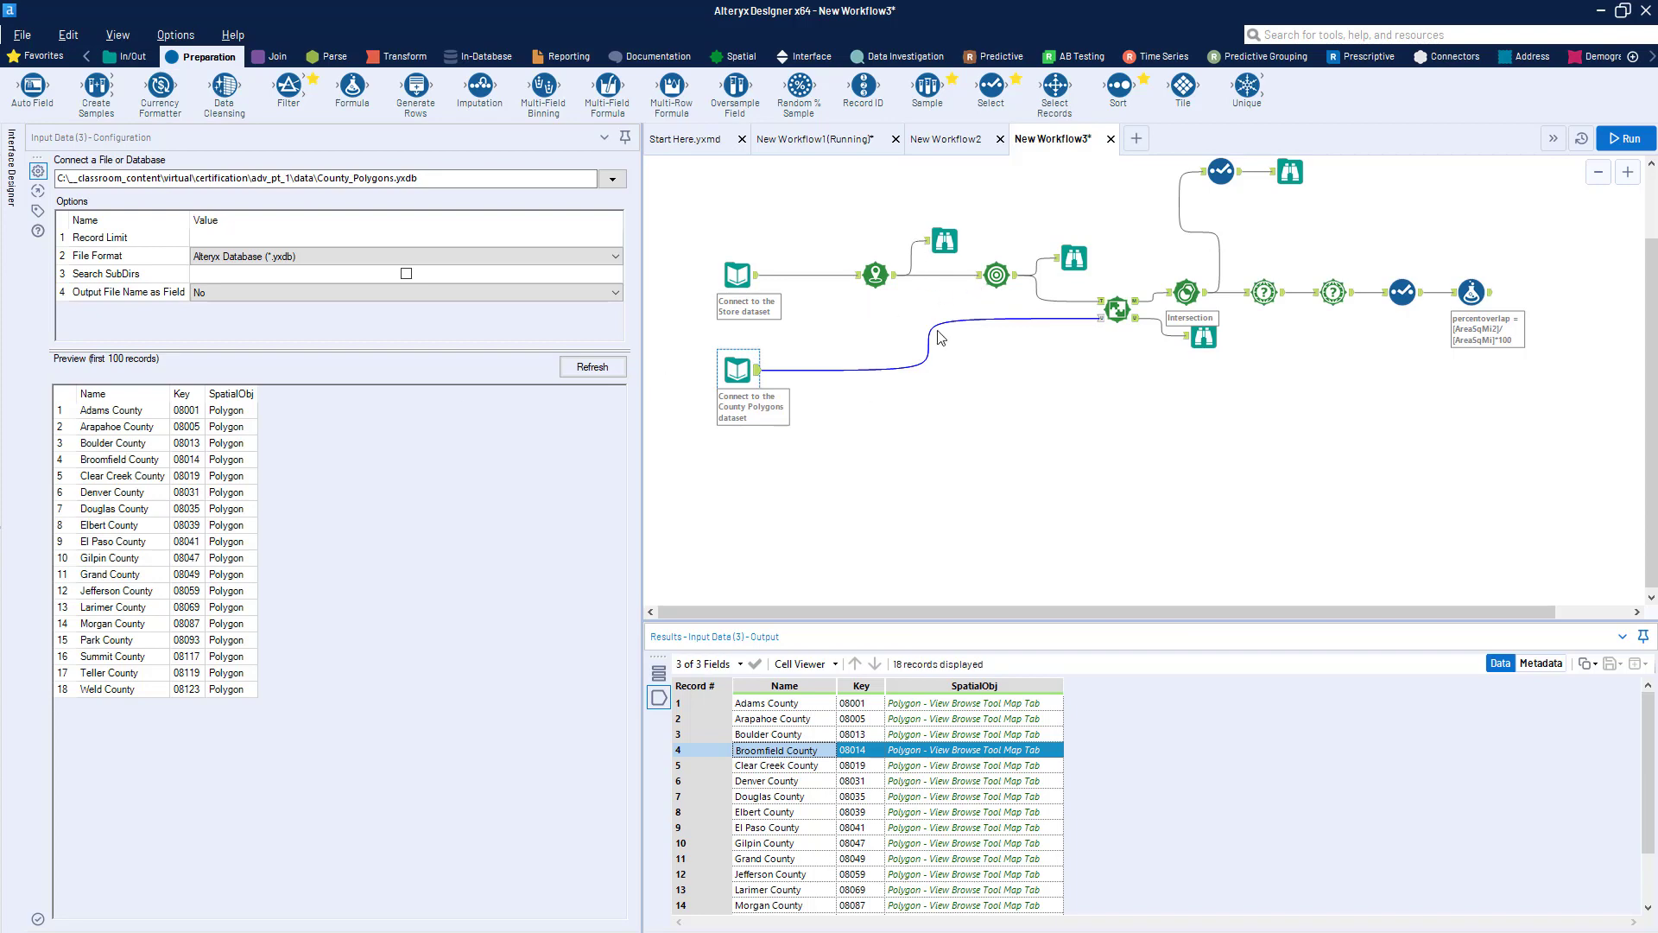
# Check the Trade Area tool's settings and output, and view the store trade areas on its Browse map.
pyautogui.click(997, 274)
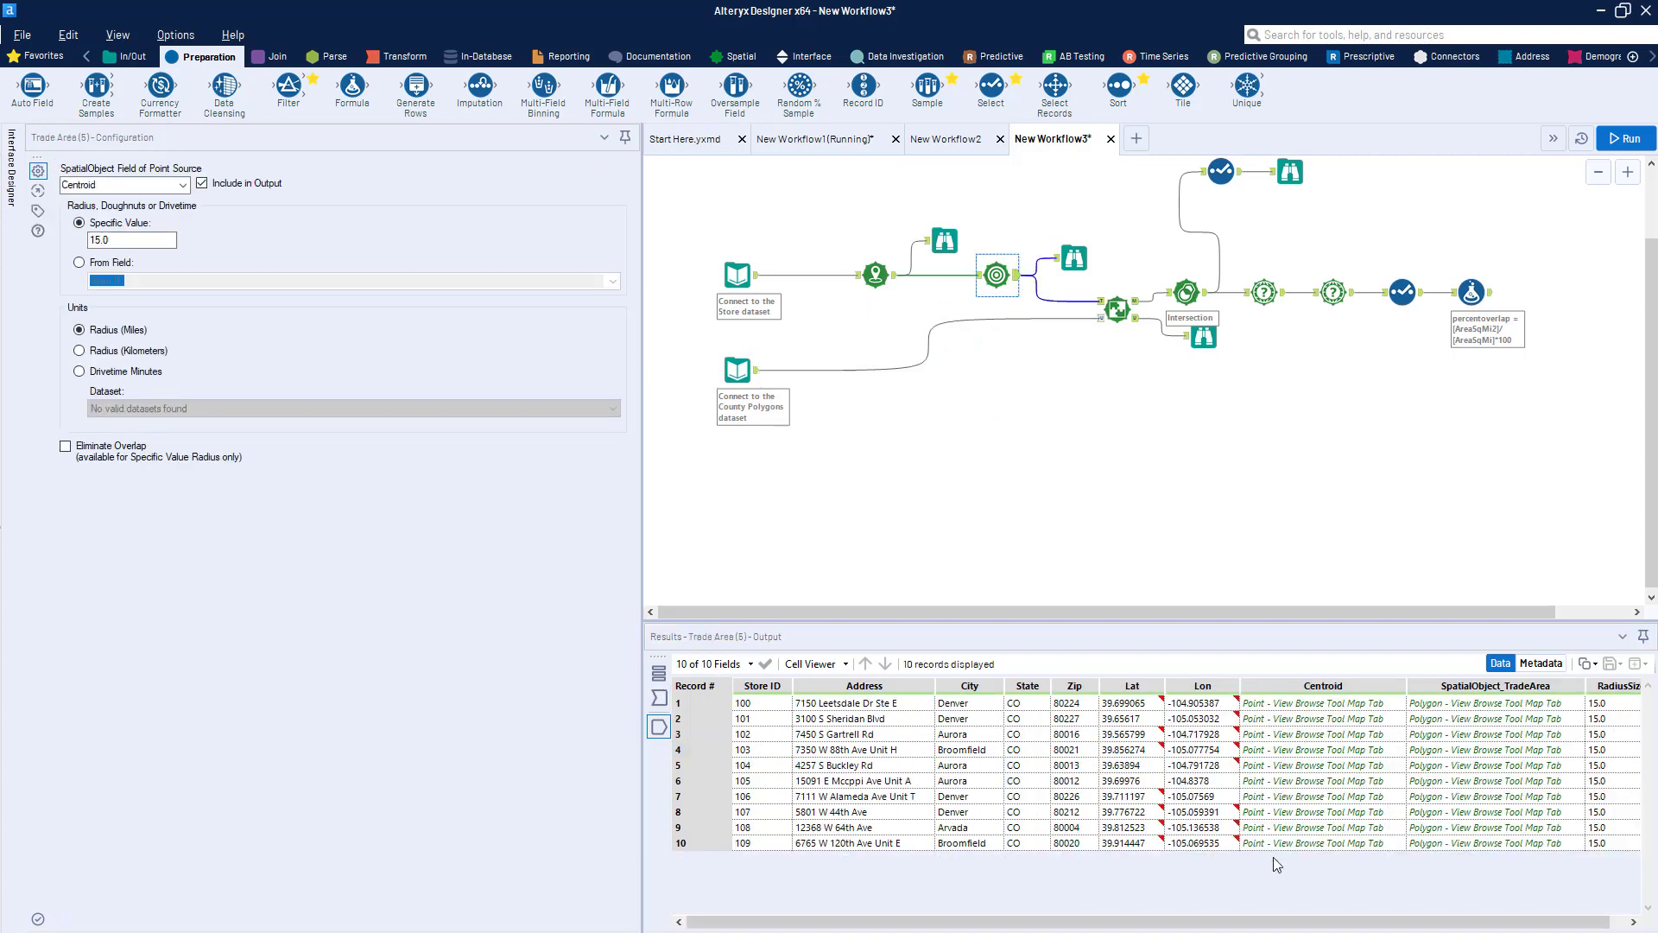
pyautogui.click(1076, 258)
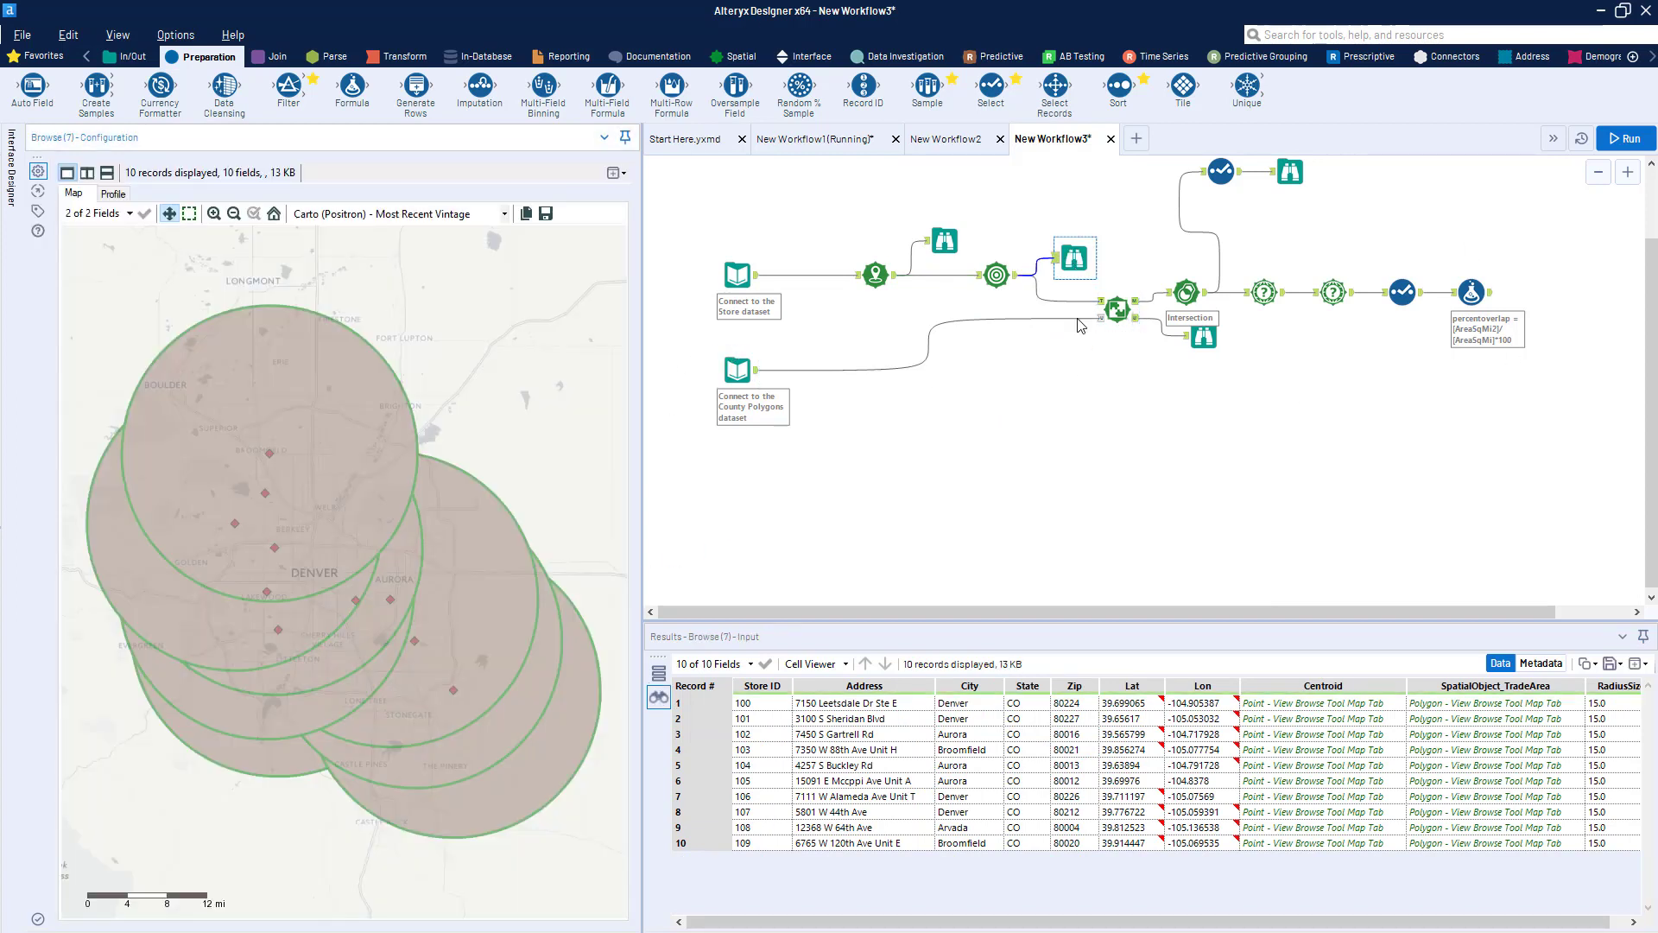
pyautogui.click(999, 274)
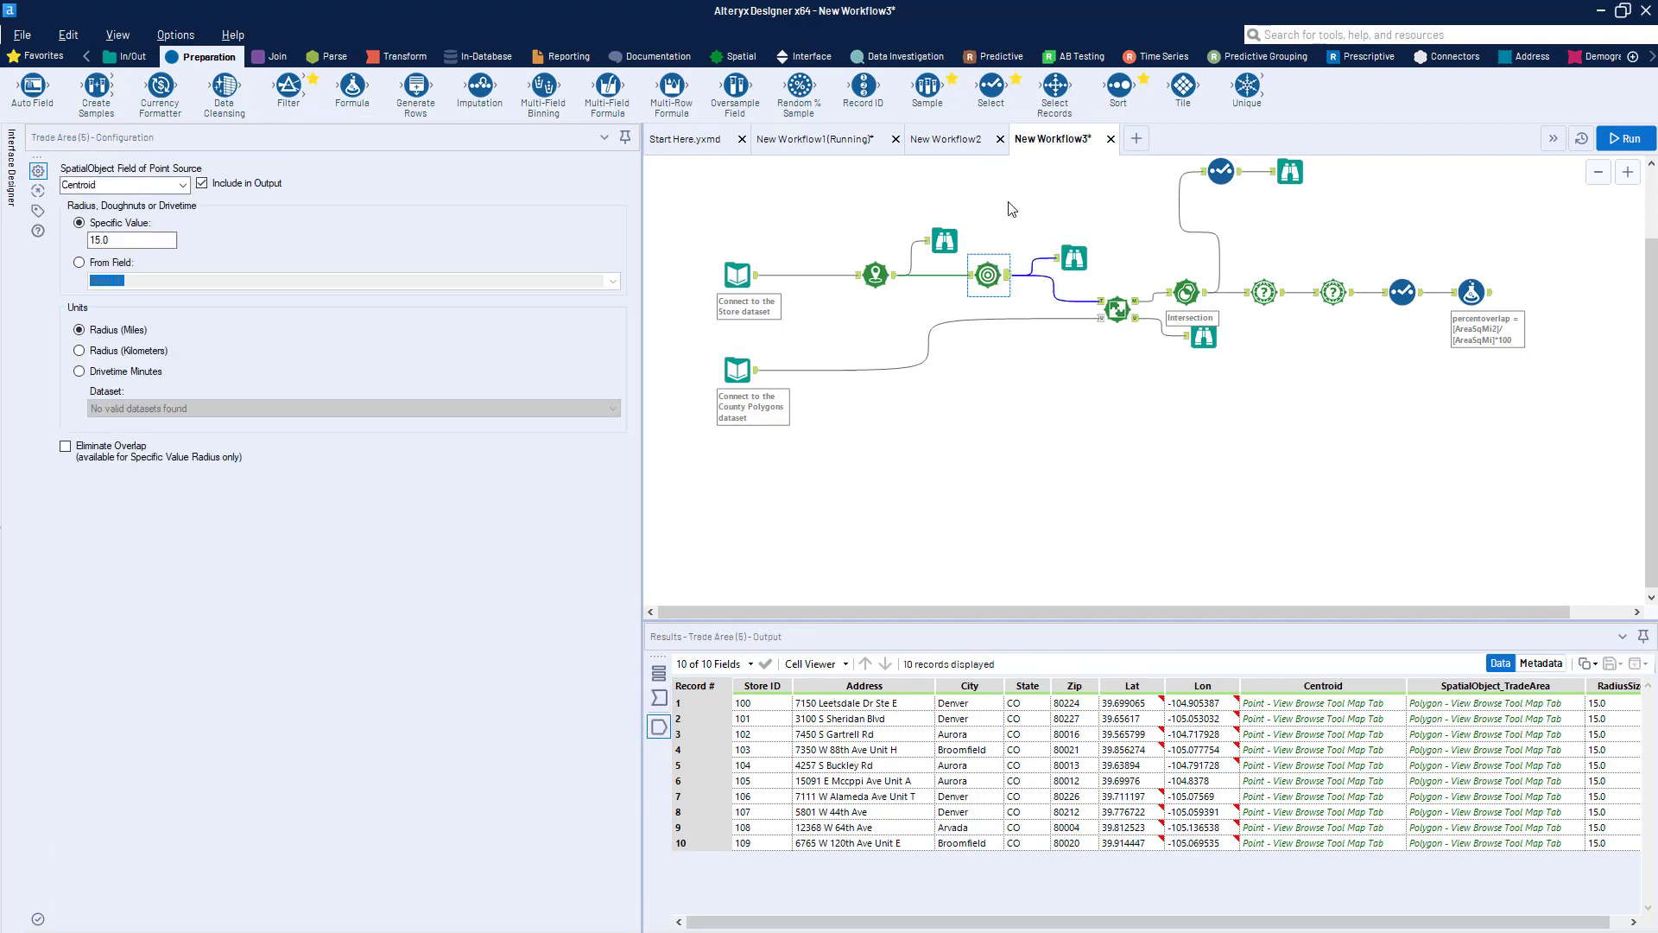
# Try a Spatial Process tool on the Trade Area output and check which fields its 1st Spatial Field offers.
pyautogui.click(739, 61)
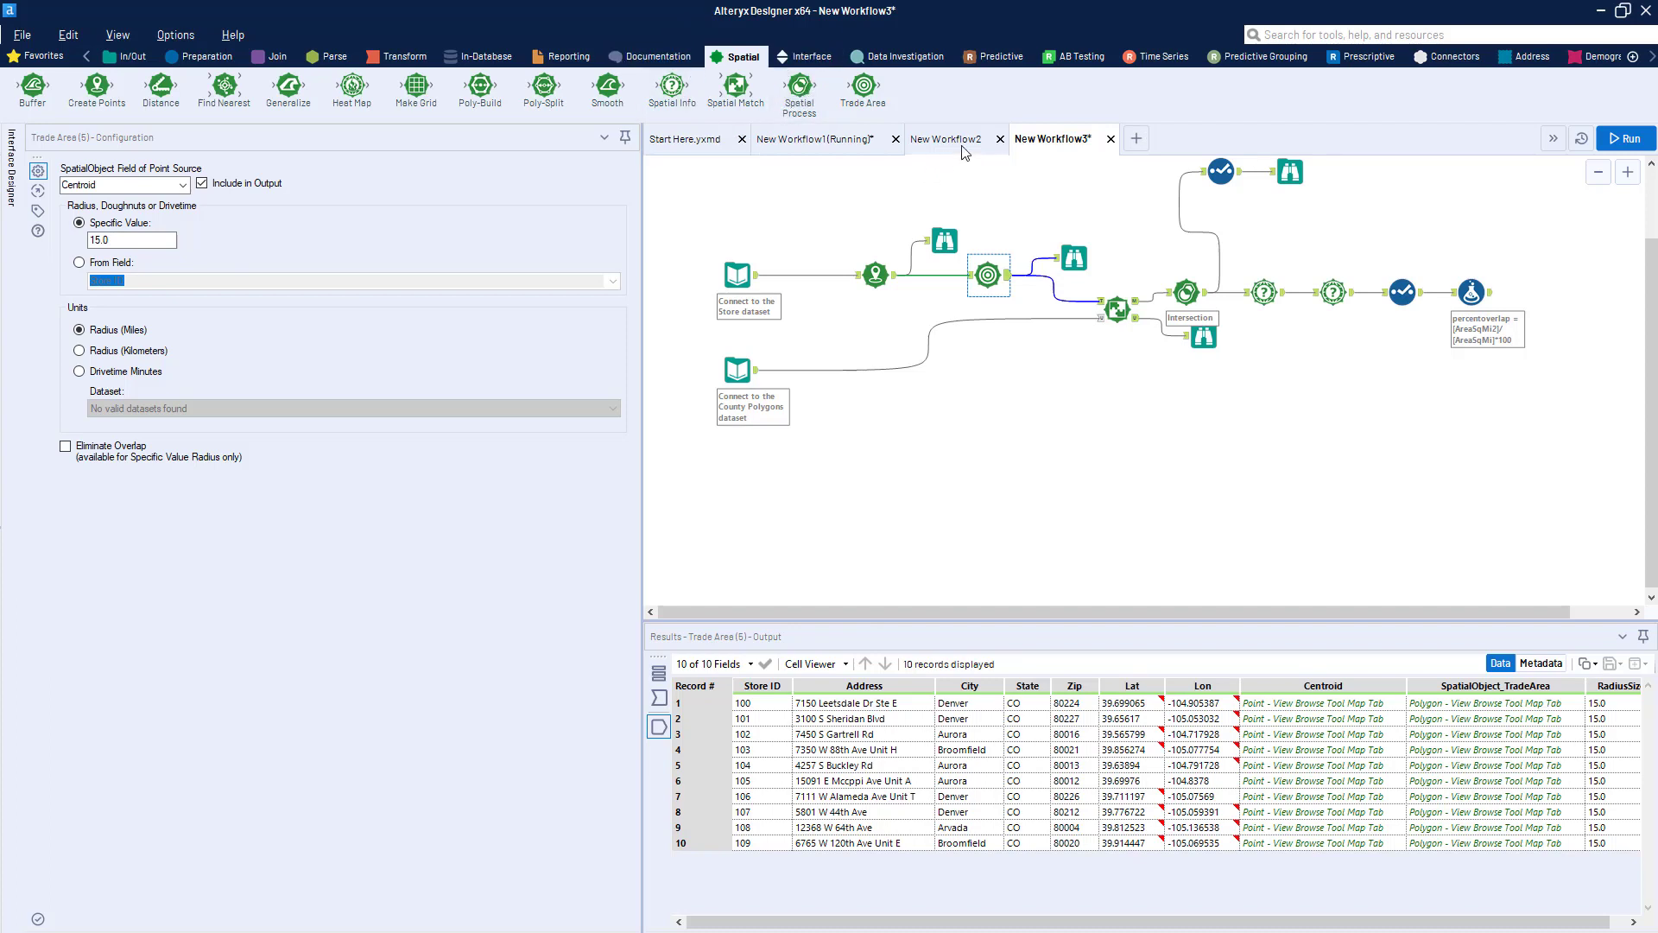
pyautogui.moveTo(800, 86); pyautogui.dragTo(1022, 418)
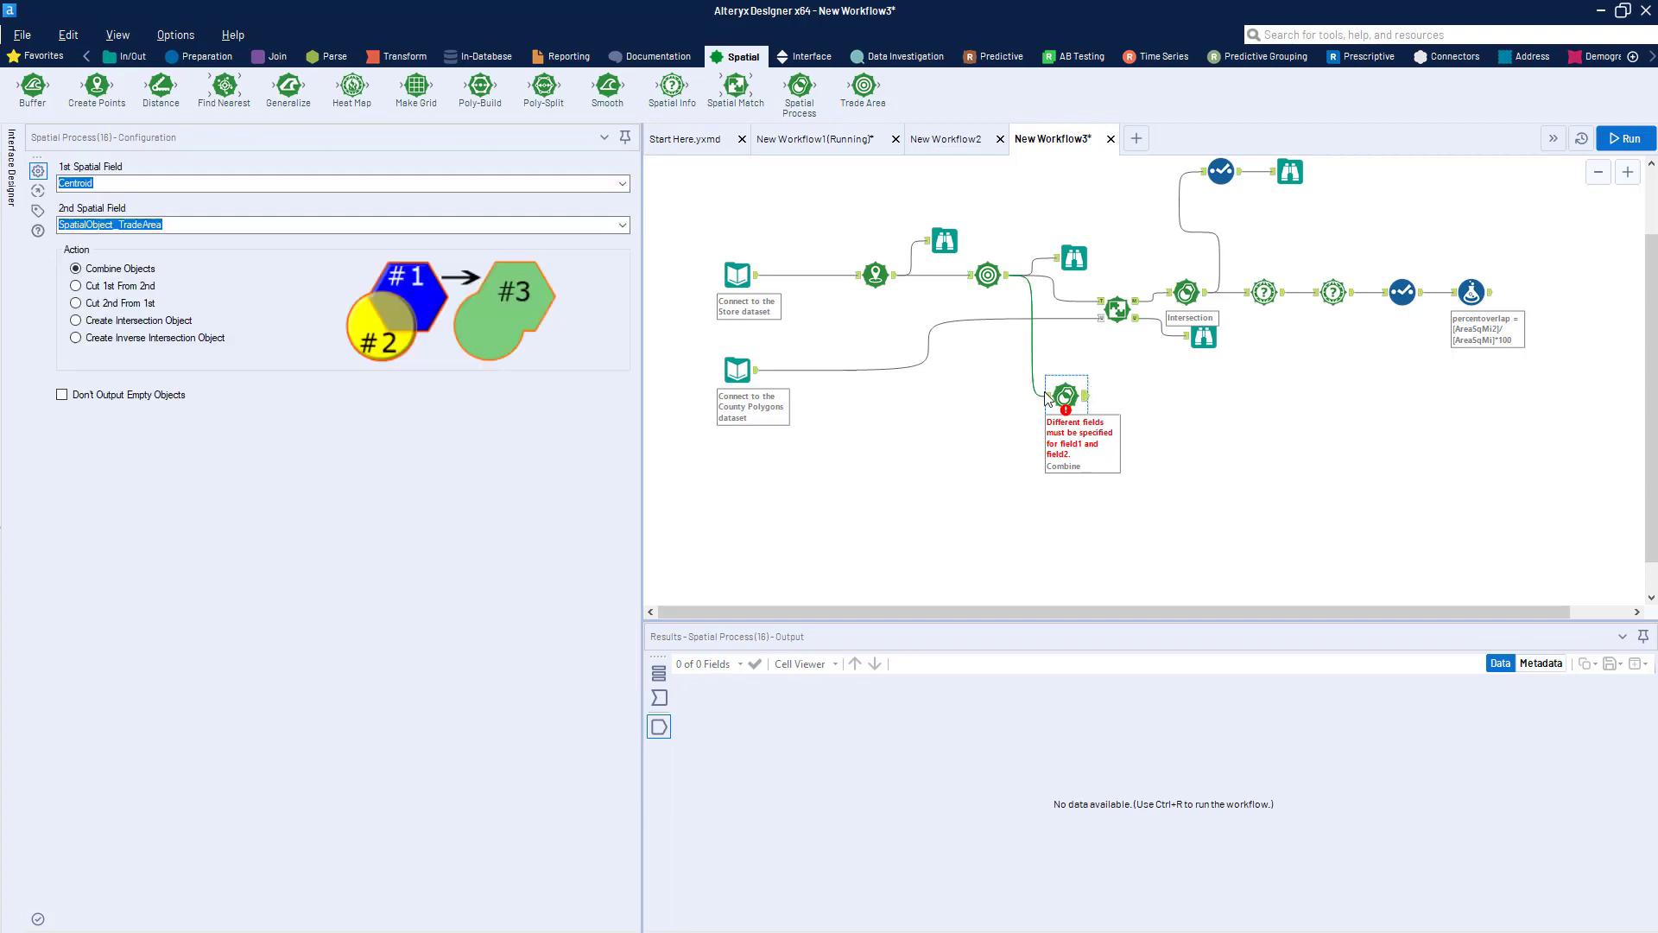
pyautogui.click(316, 189)
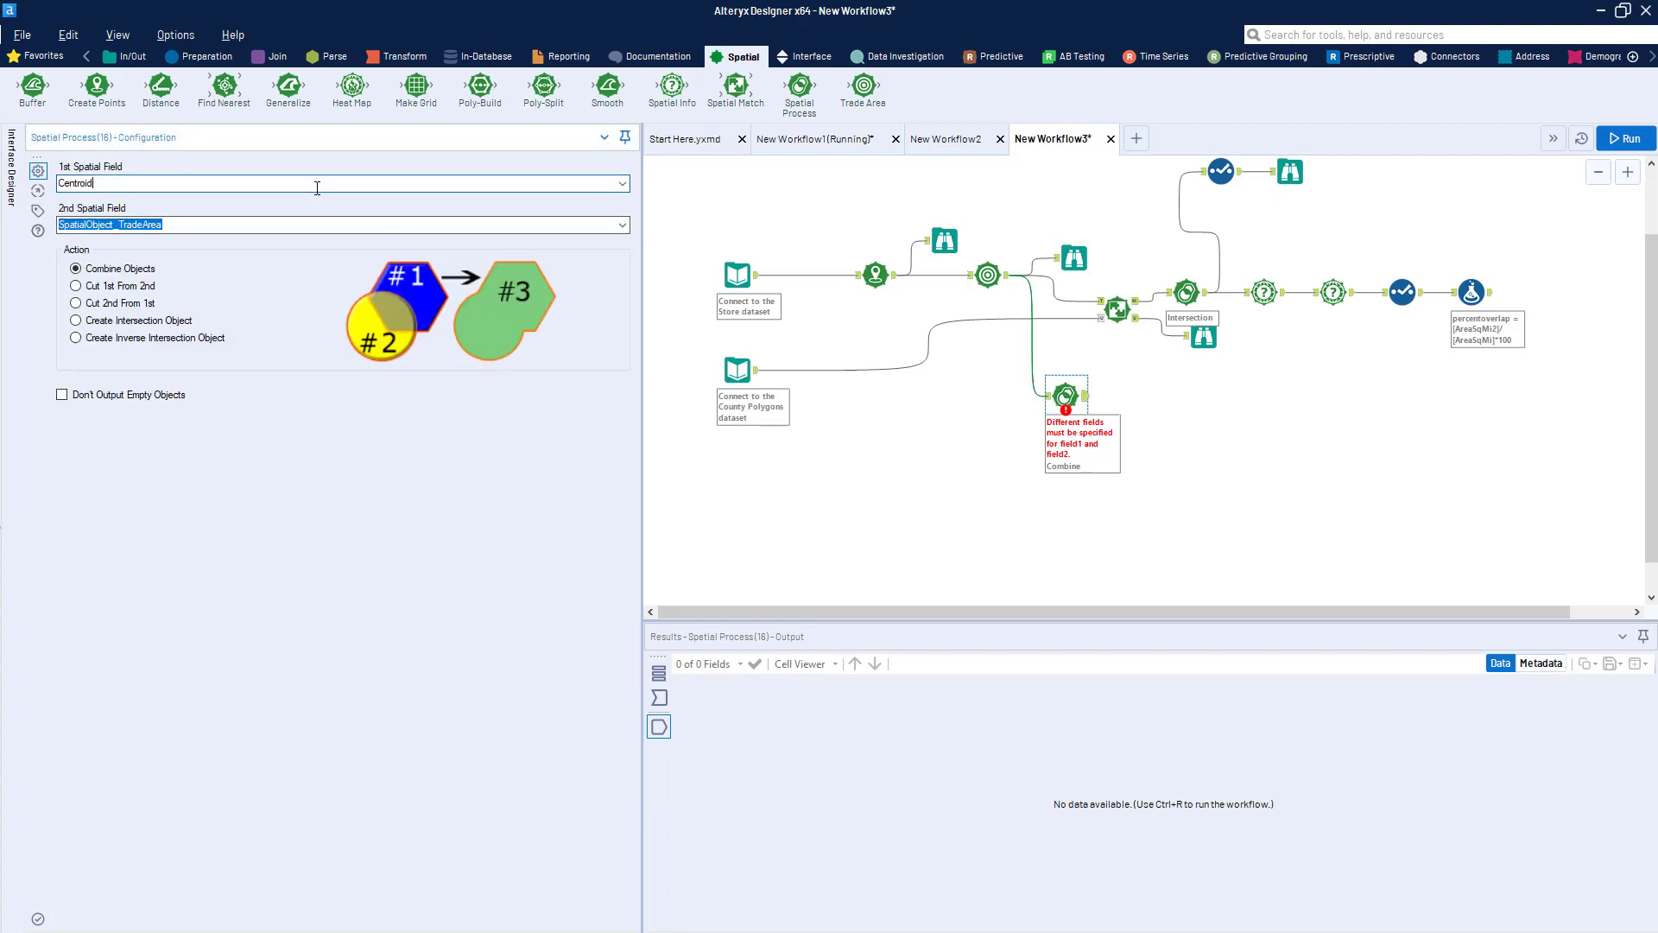
pyautogui.click(622, 183)
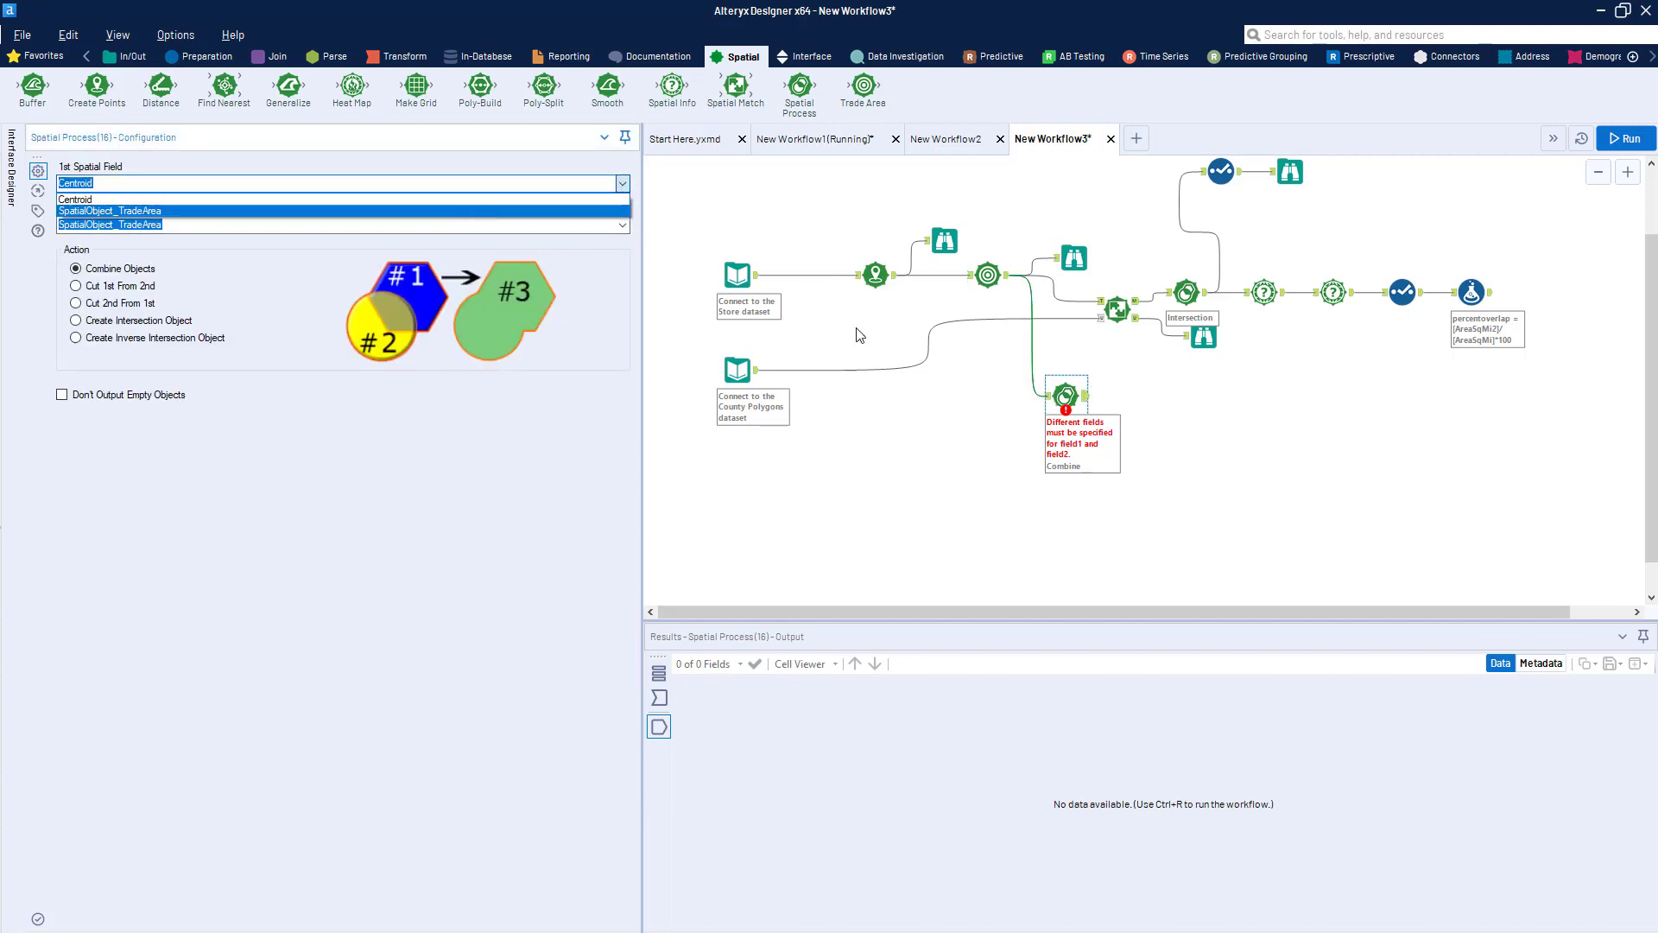
# Inspect the Spatial Process tool's input records, including the SpatialObject_TradeArea column, and delete the tool.
pyautogui.click(1049, 395)
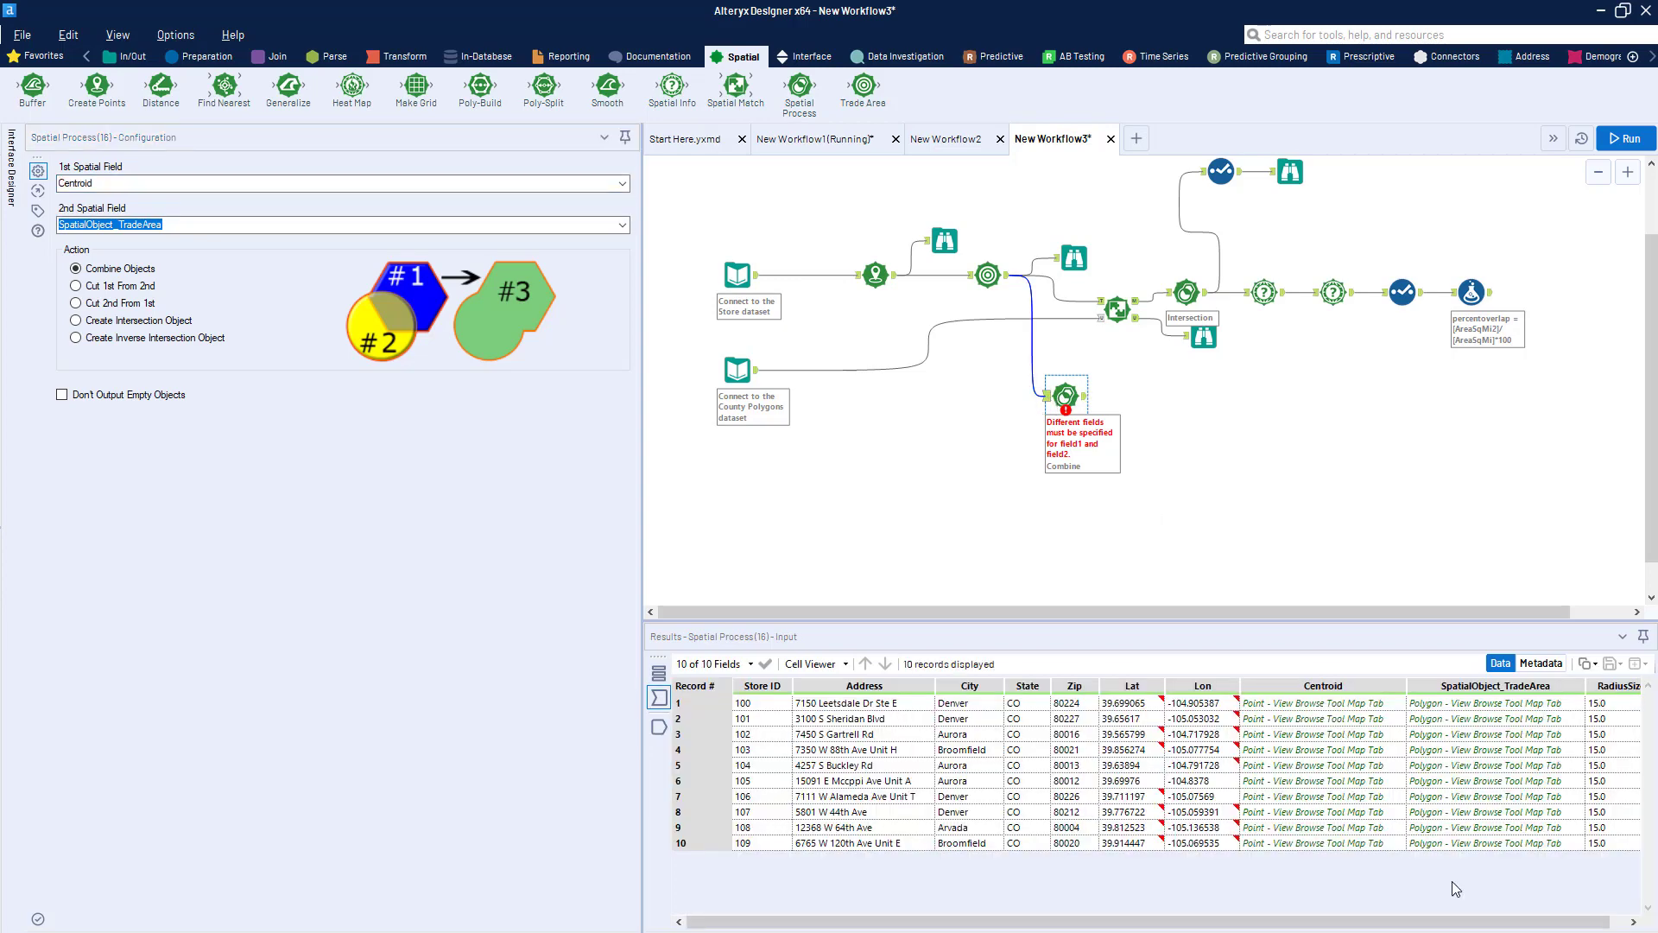
pyautogui.moveTo(1498, 703); pyautogui.dragTo(1498, 827)
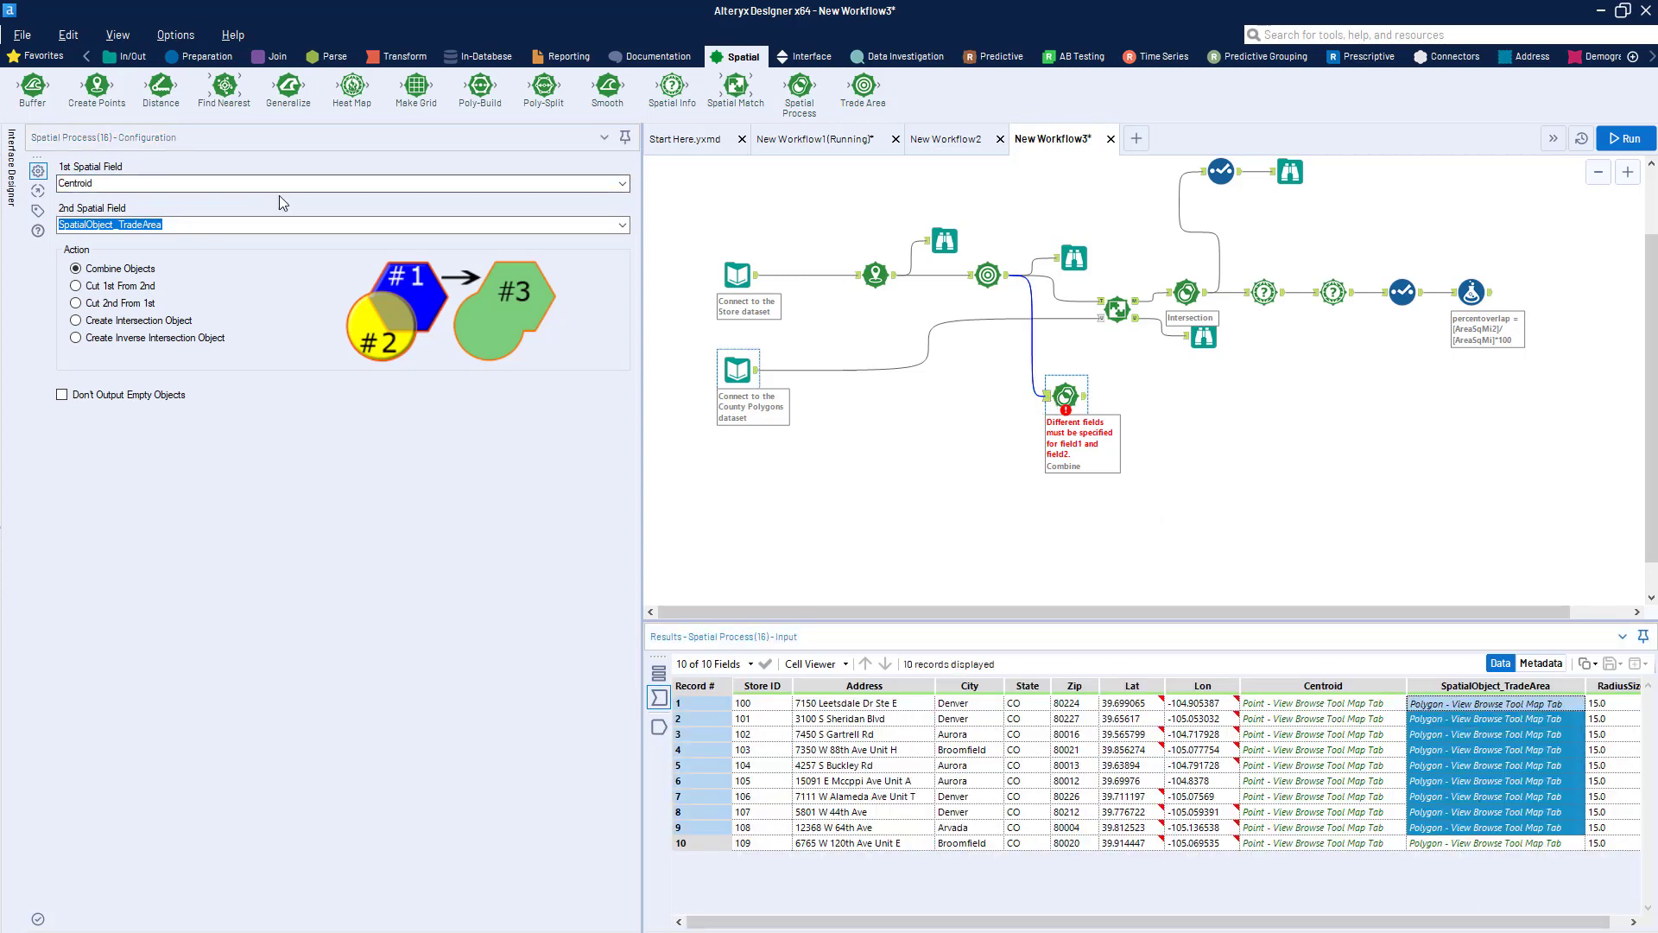
pyautogui.click(991, 702)
pyautogui.click(1239, 719)
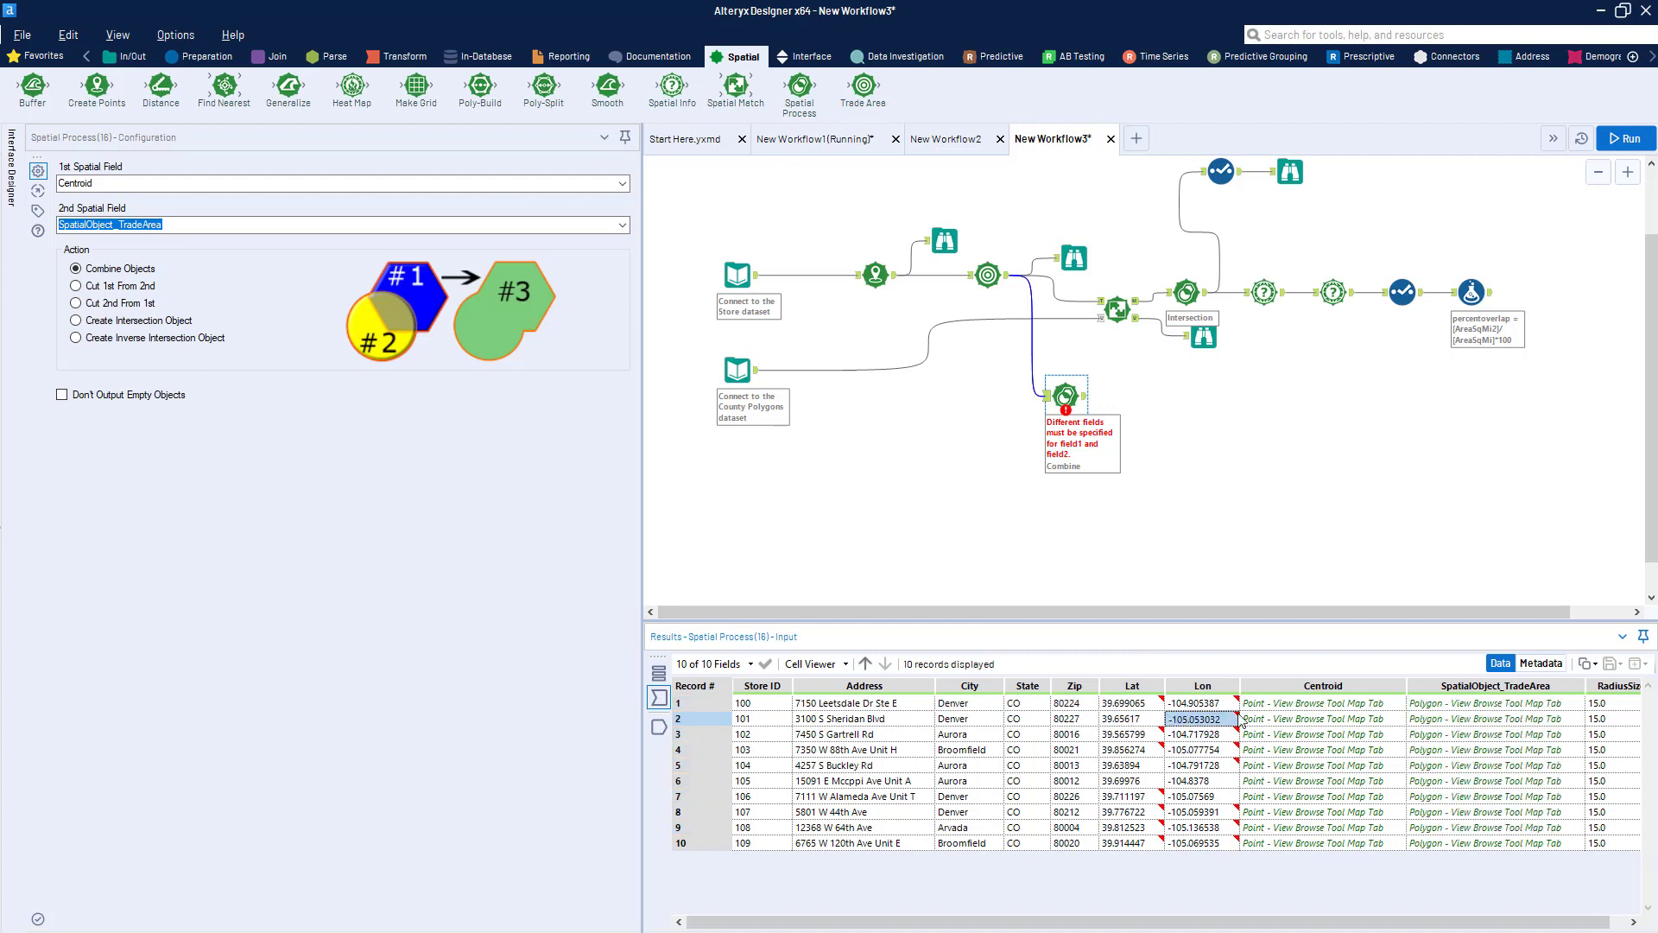
pyautogui.click(1231, 704)
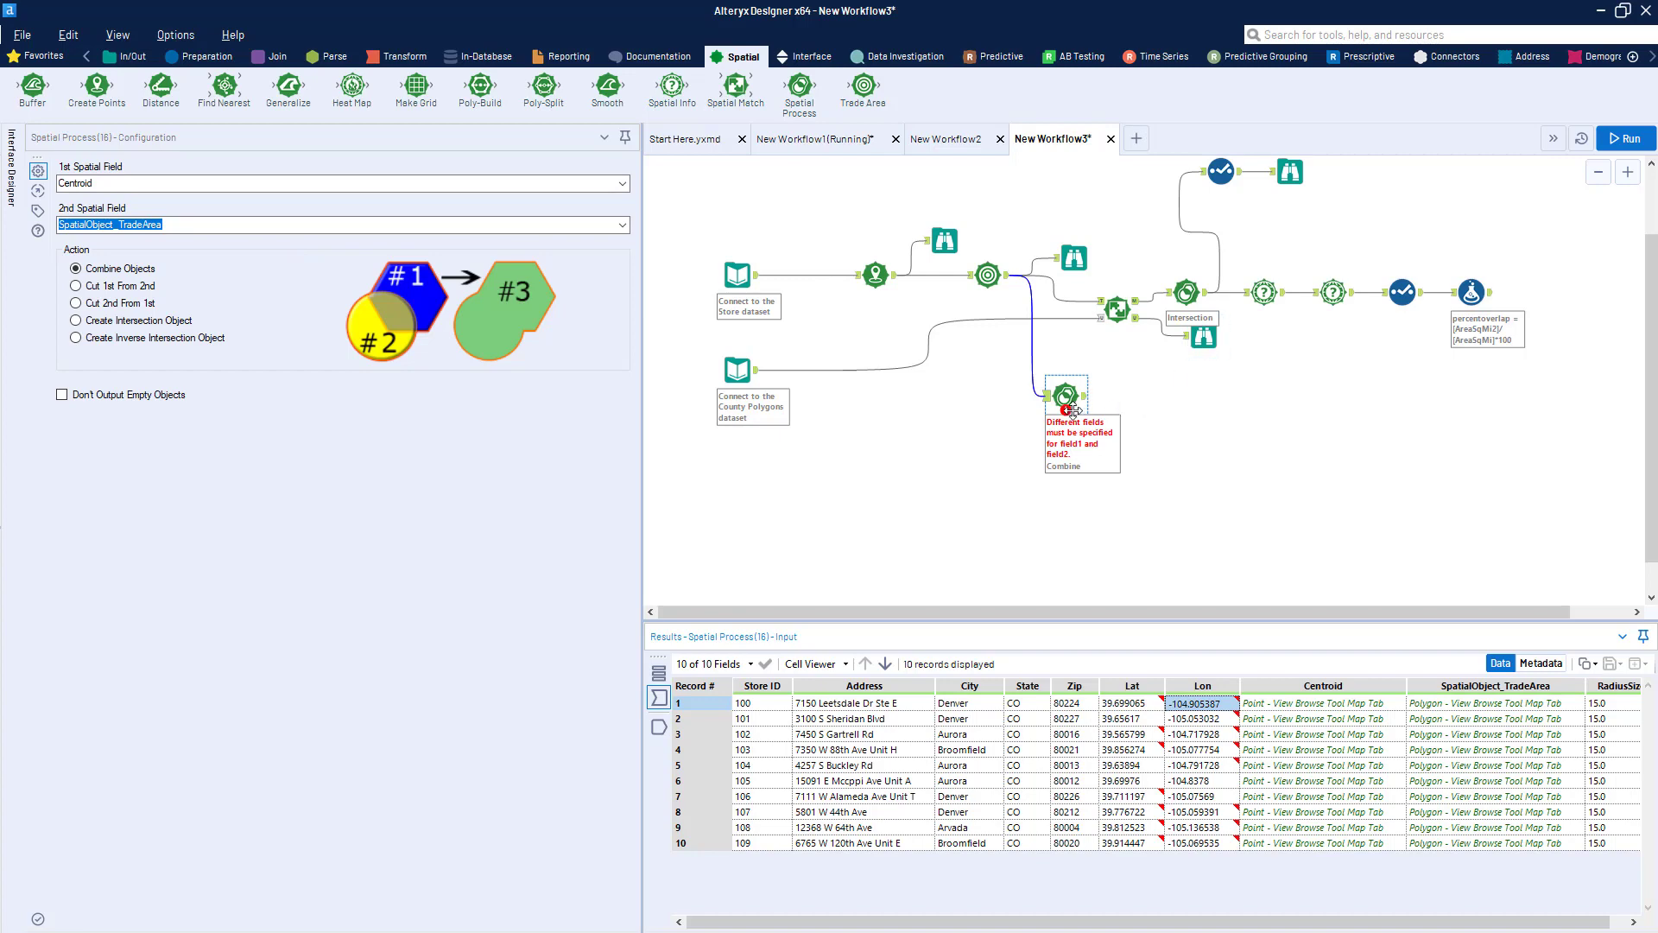
pyautogui.click(1007, 308)
pyautogui.press('Delete')
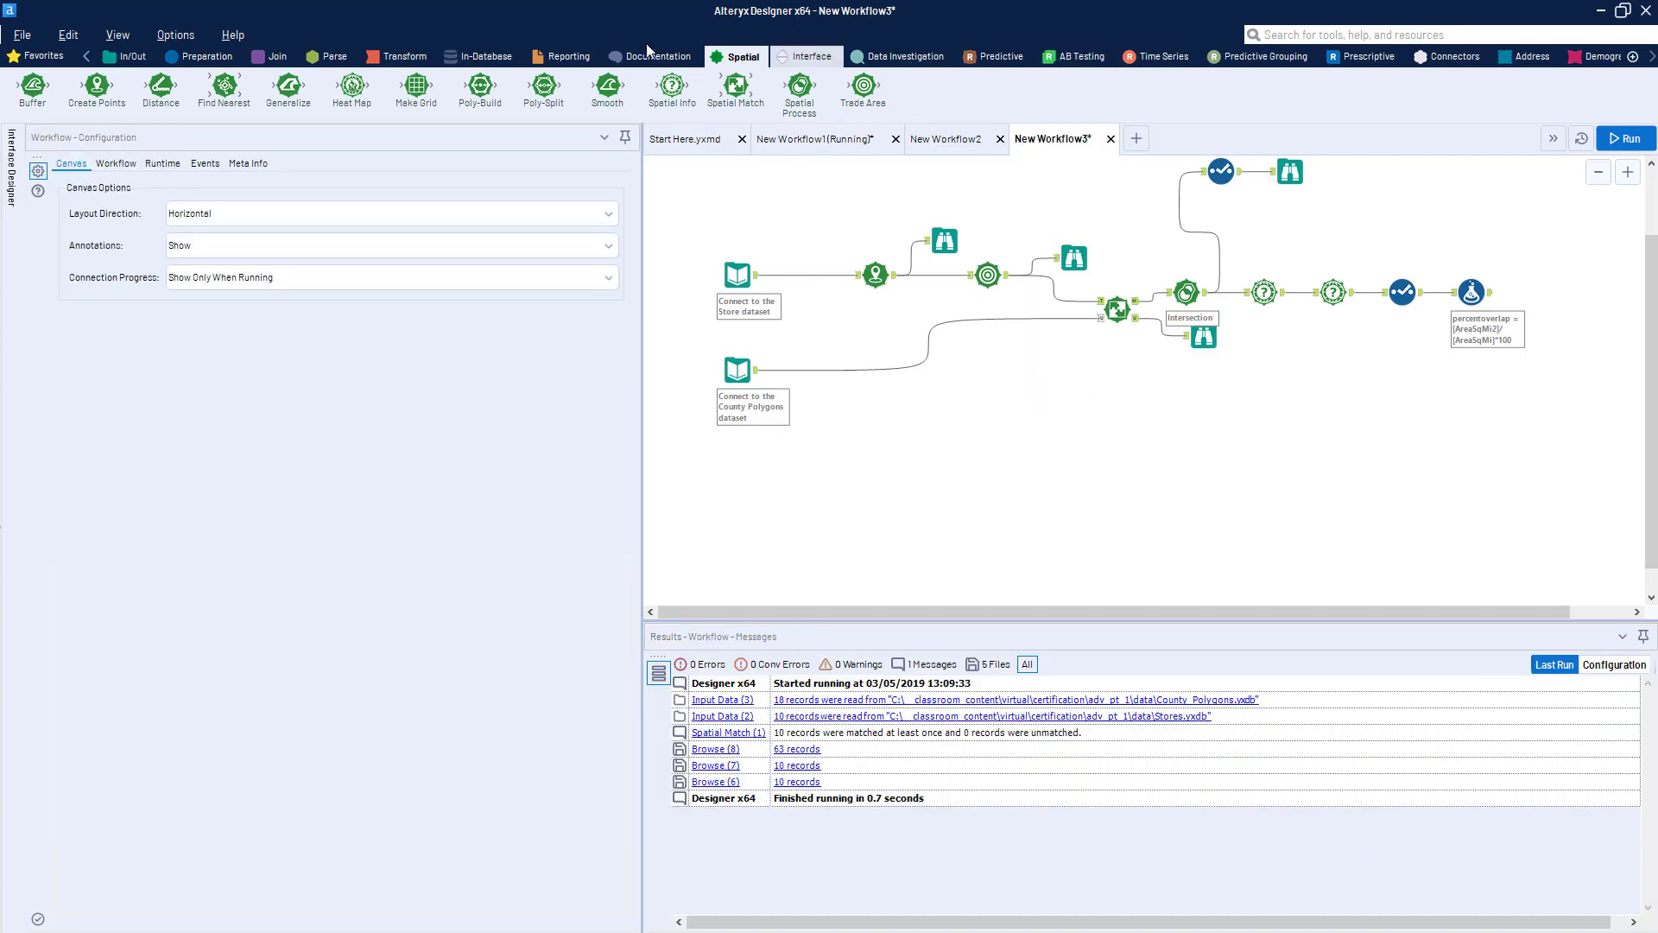
# Add a Summarize tool below the main branch and connect it to the Trade Area tool's output.
pyautogui.click(388, 57)
pyautogui.moveTo(289, 86); pyautogui.dragTo(1160, 434)
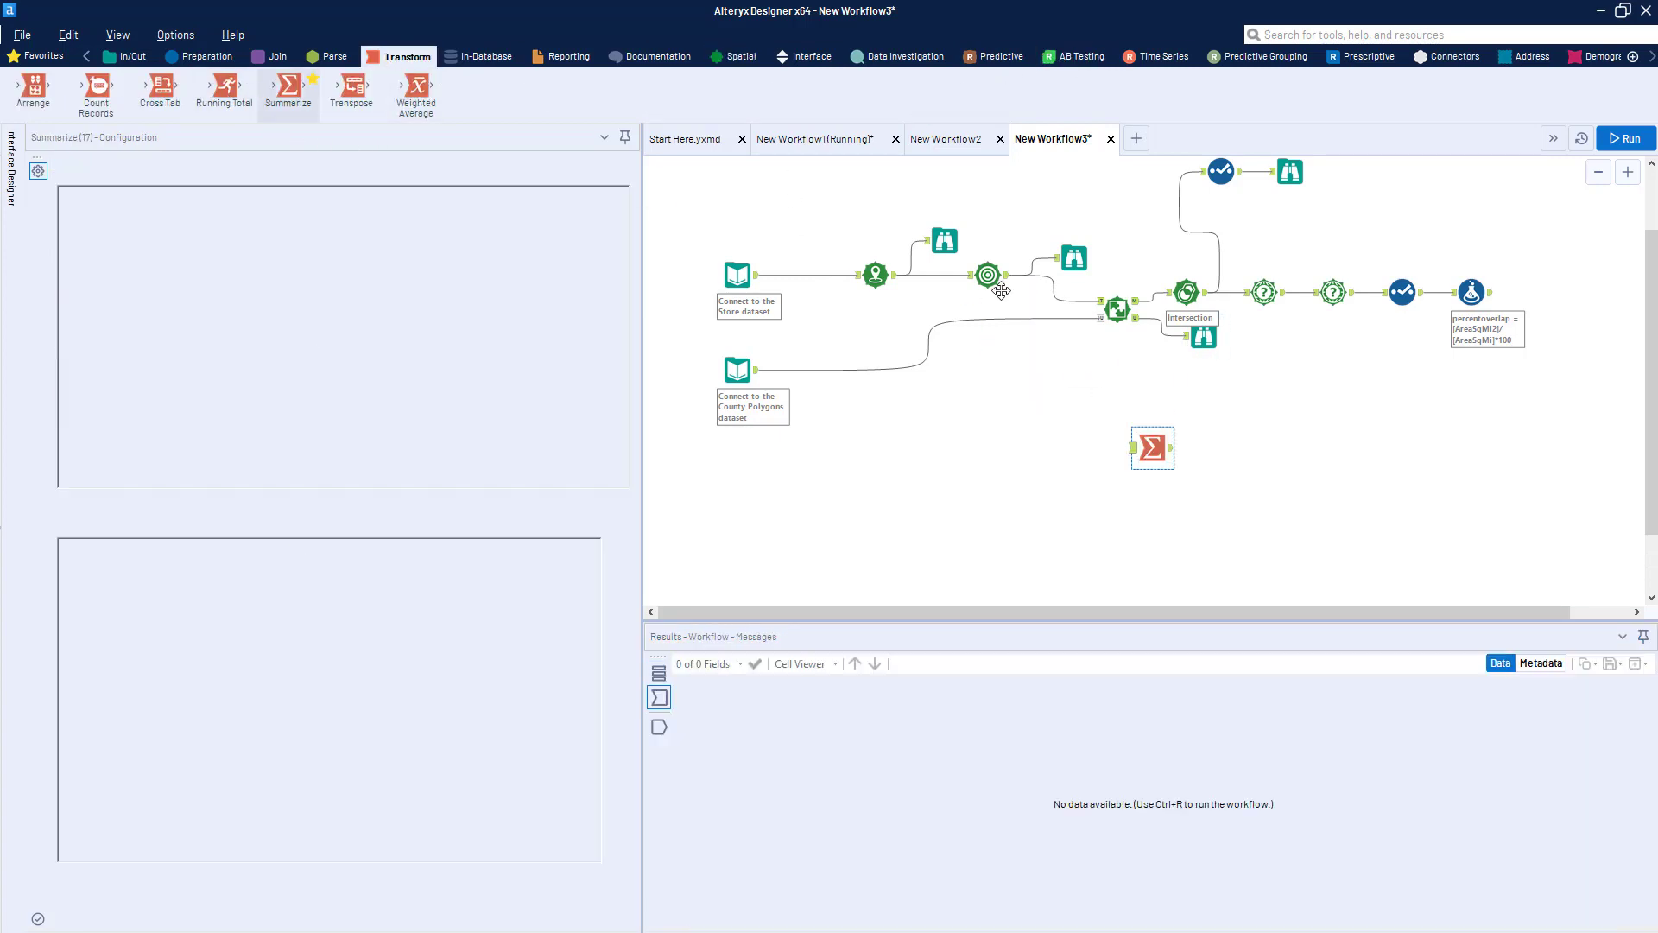
pyautogui.moveTo(1007, 275); pyautogui.dragTo(1107, 438)
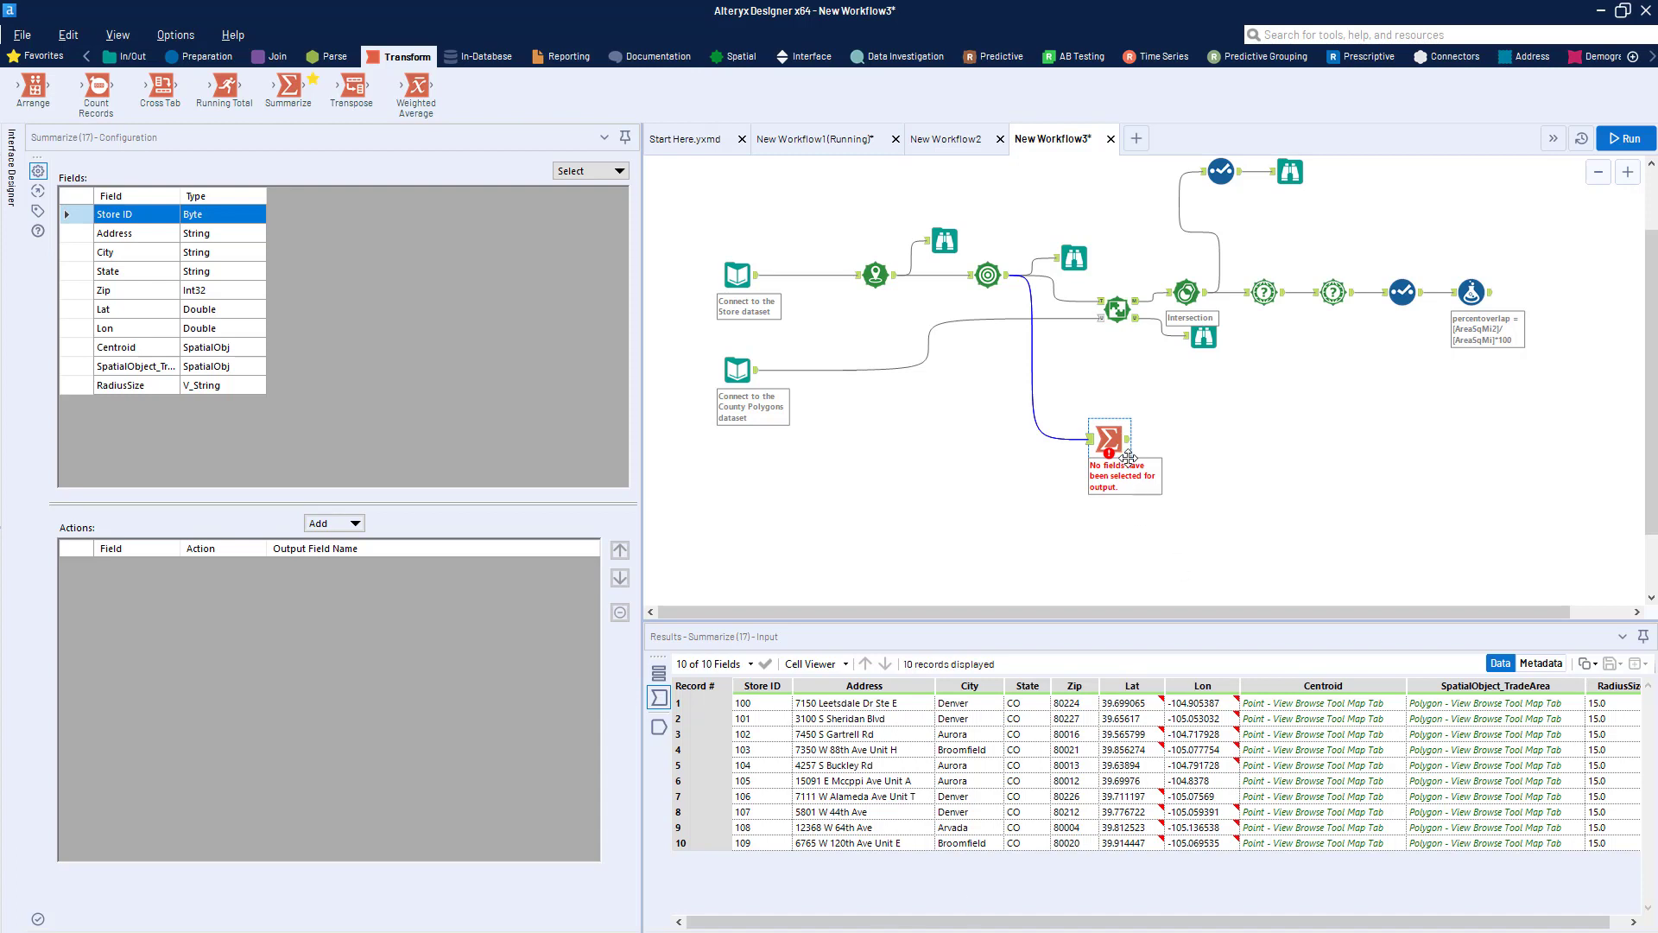
pyautogui.moveTo(1114, 448); pyautogui.dragTo(1096, 430)
# Add a spatial Combine action for the SpatialObject_TradeArea field in the Summarize tool, widening the Field column to read the names.
pyautogui.click(117, 373)
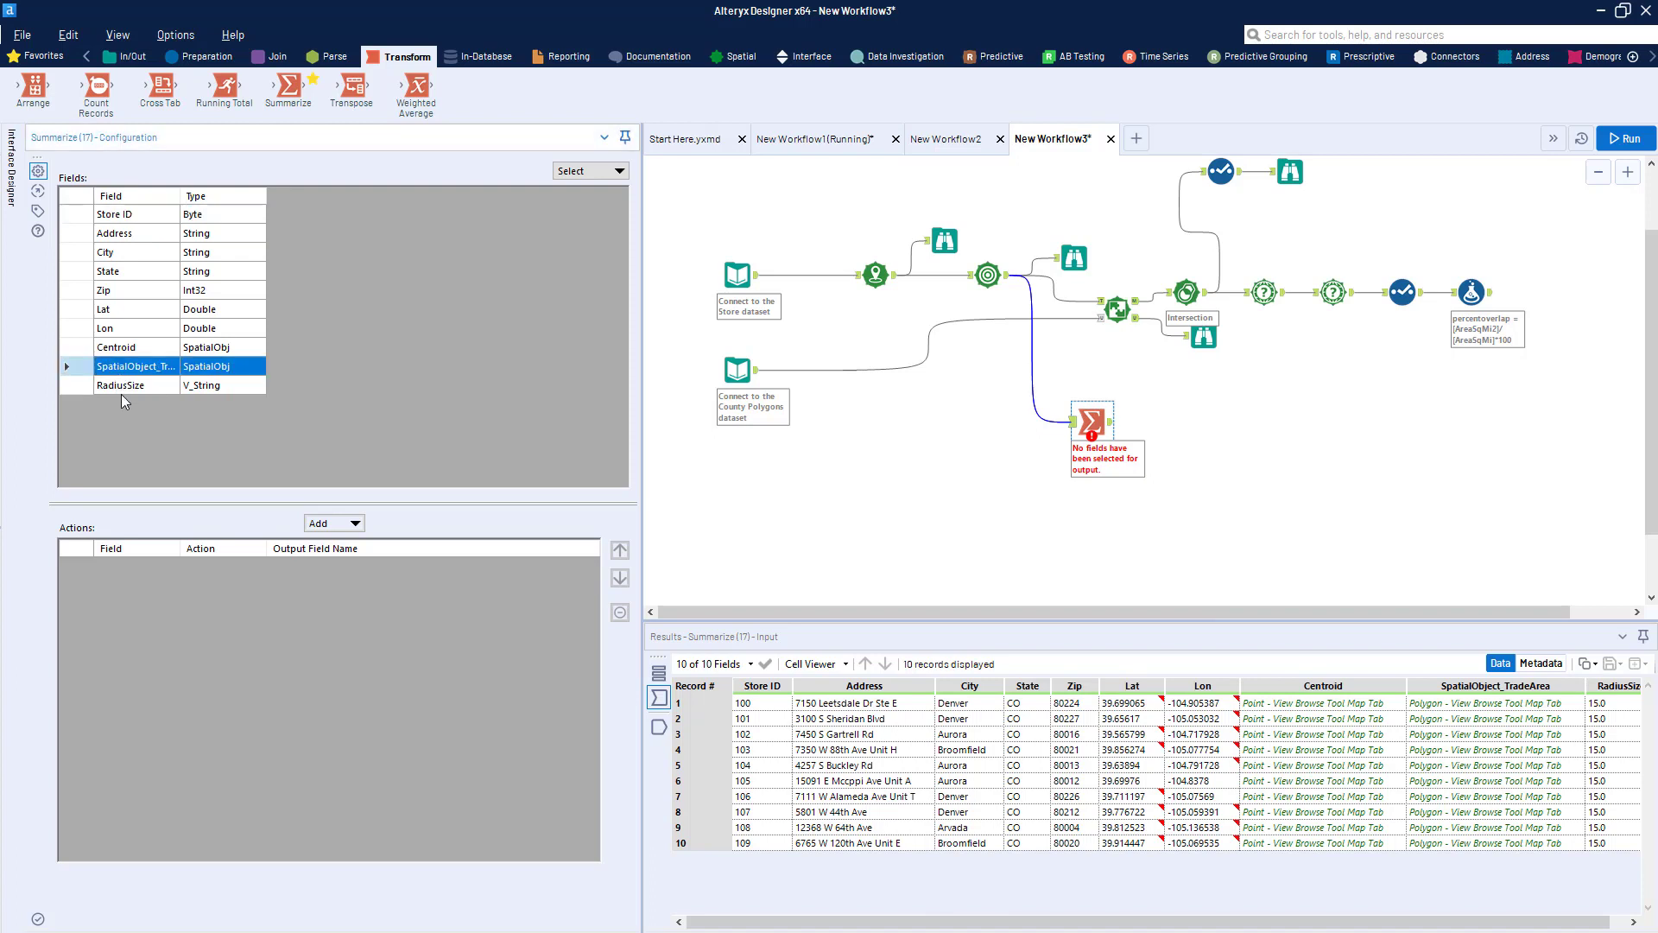
pyautogui.moveTo(180, 196); pyautogui.dragTo(292, 196)
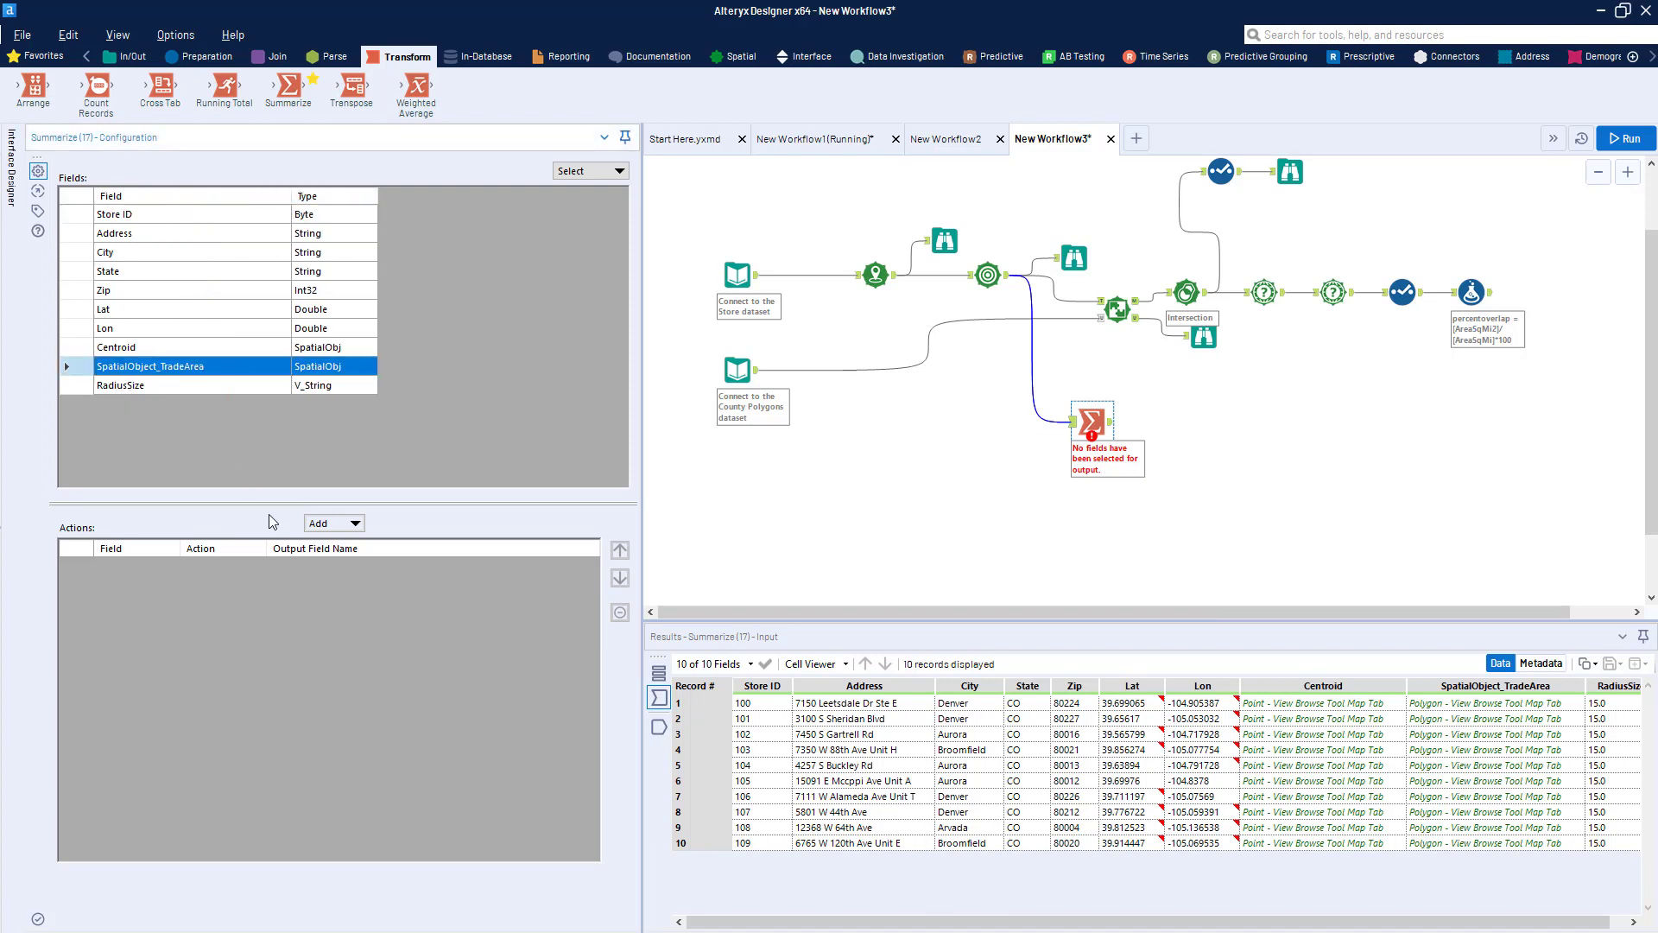
pyautogui.click(346, 535)
pyautogui.moveTo(449, 820)
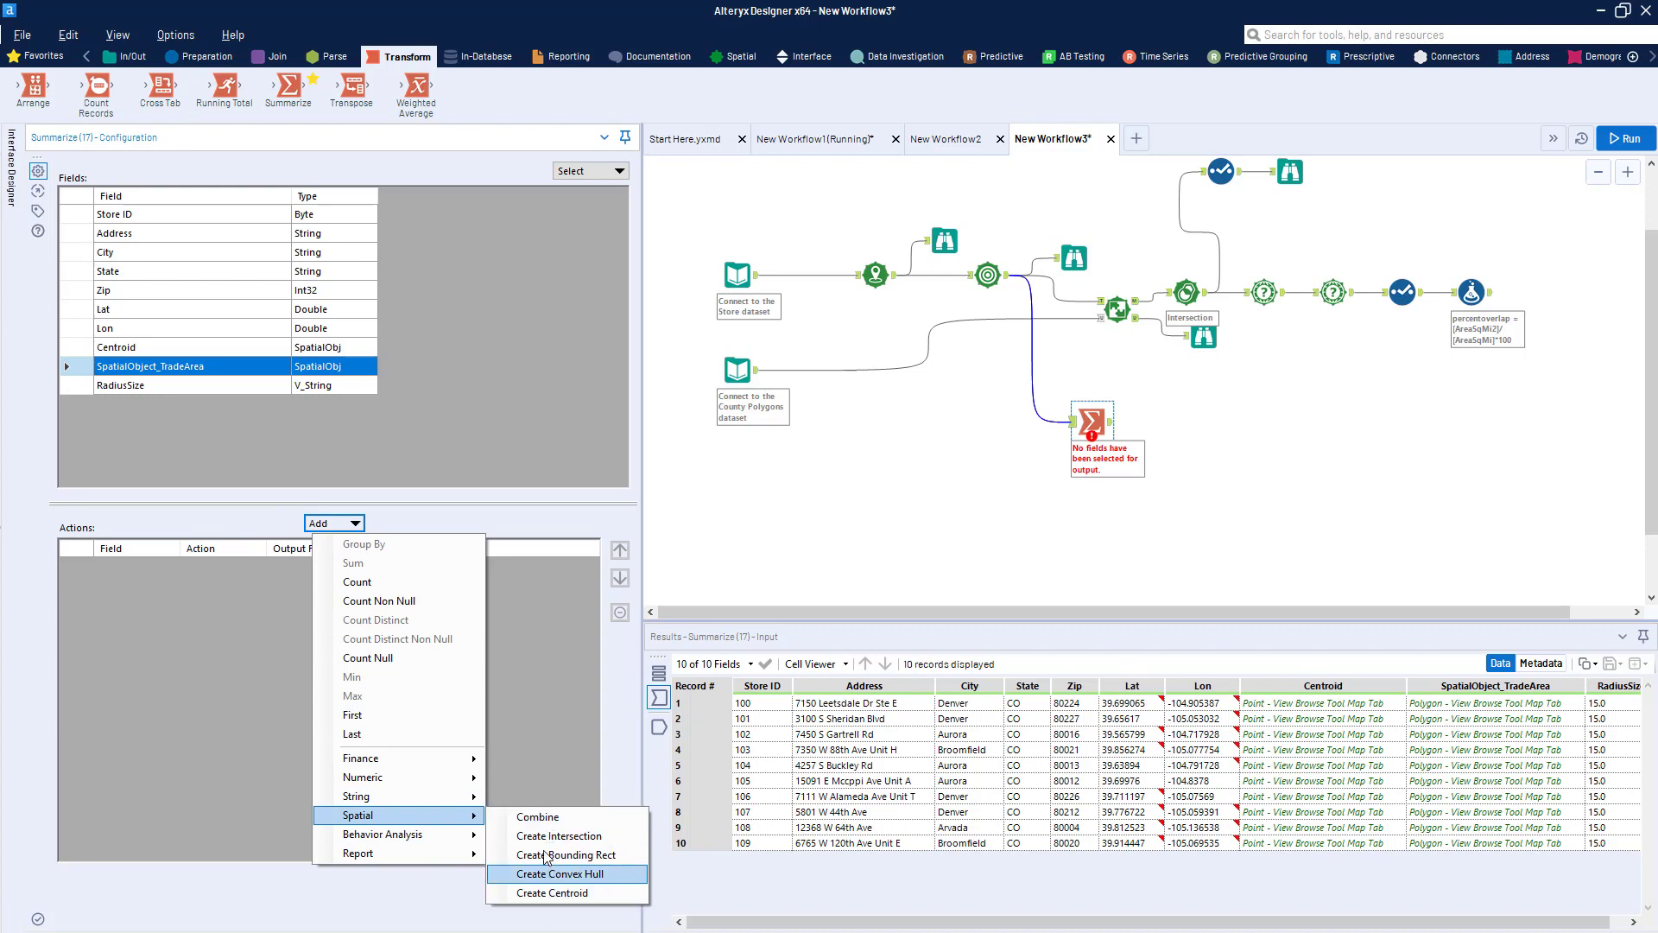
pyautogui.click(583, 819)
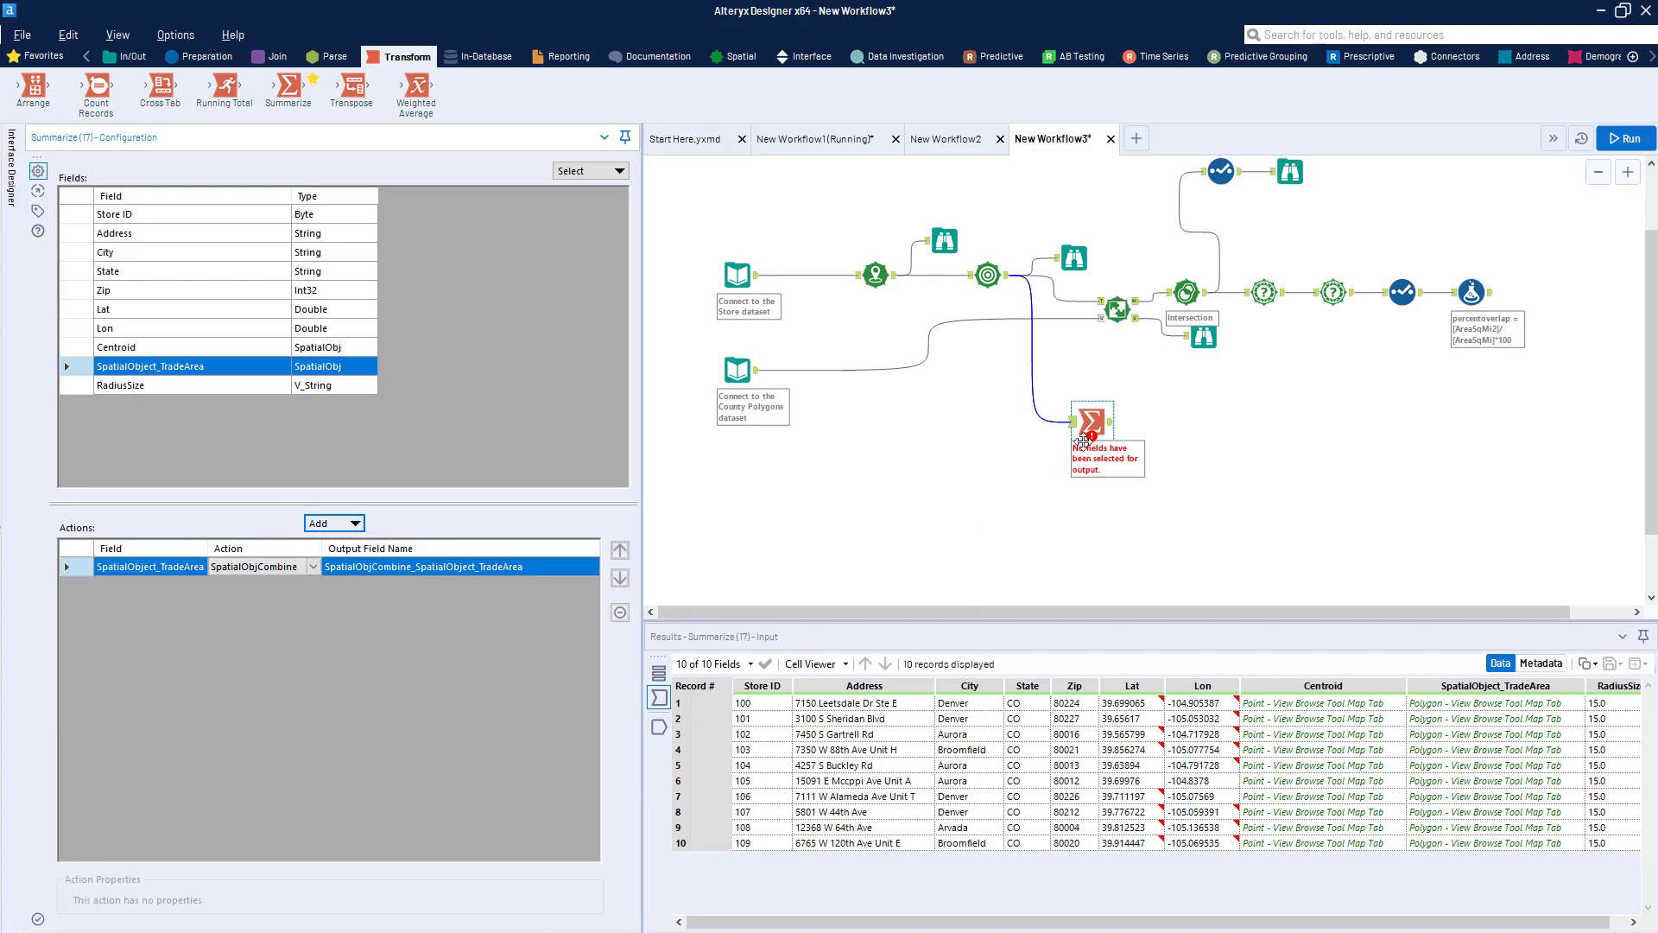
# Attach a Browse tool to the Summarize tool's output and run the workflow.
pyautogui.hotkey('ctrl', 'shift', 'b')
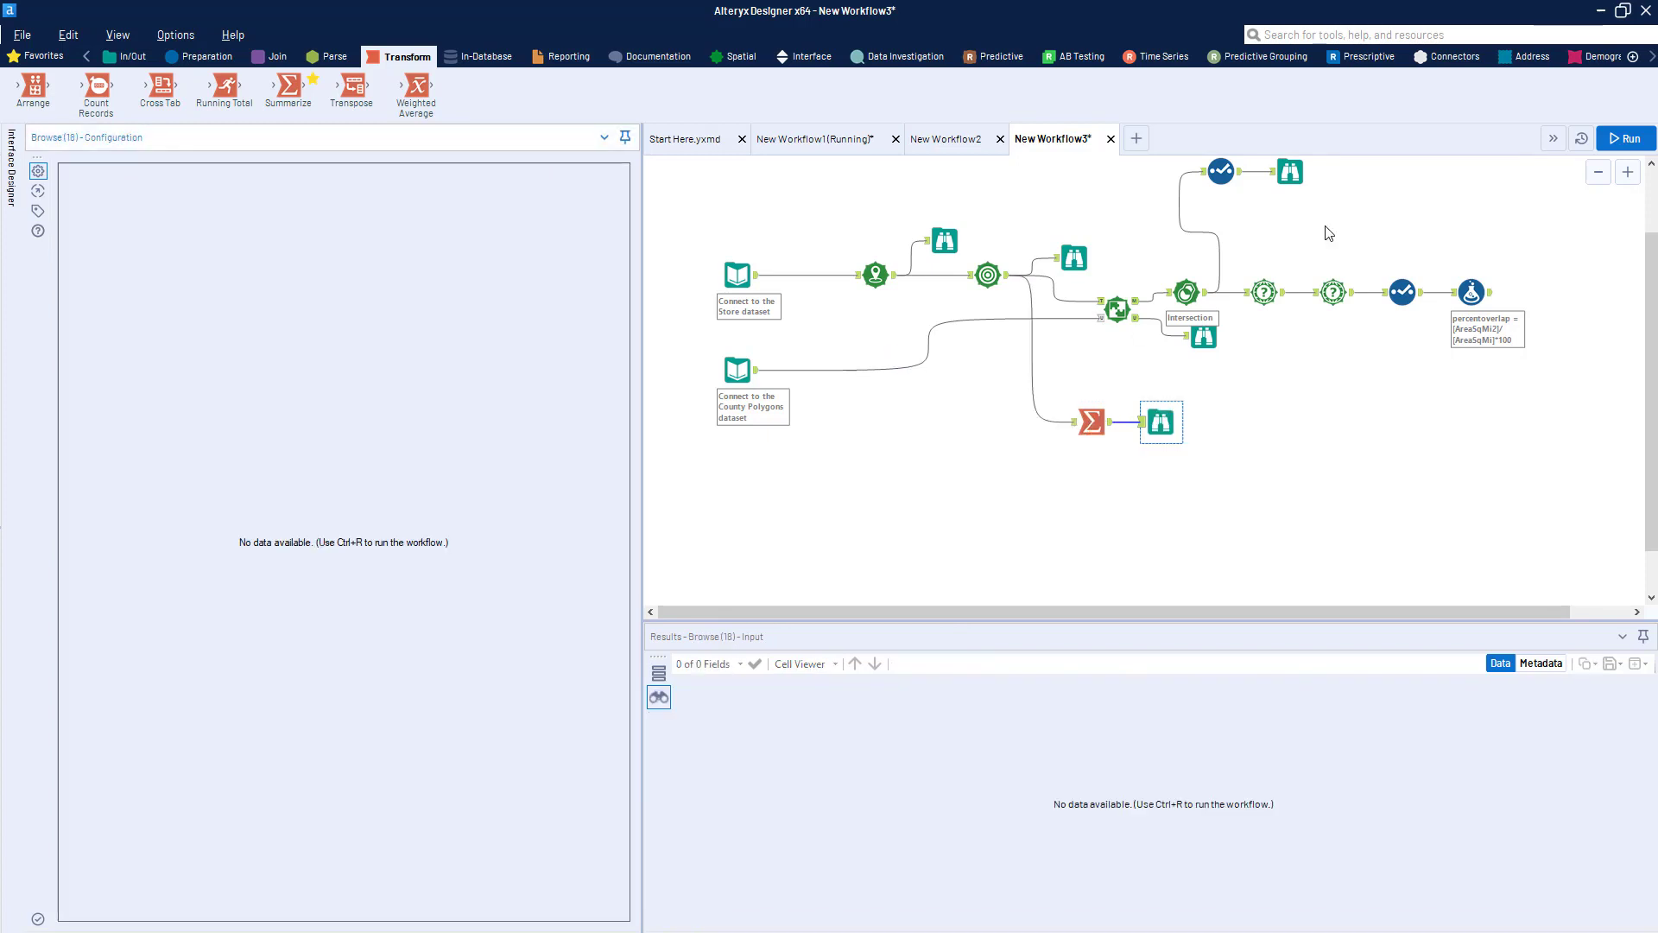
pyautogui.click(1622, 132)
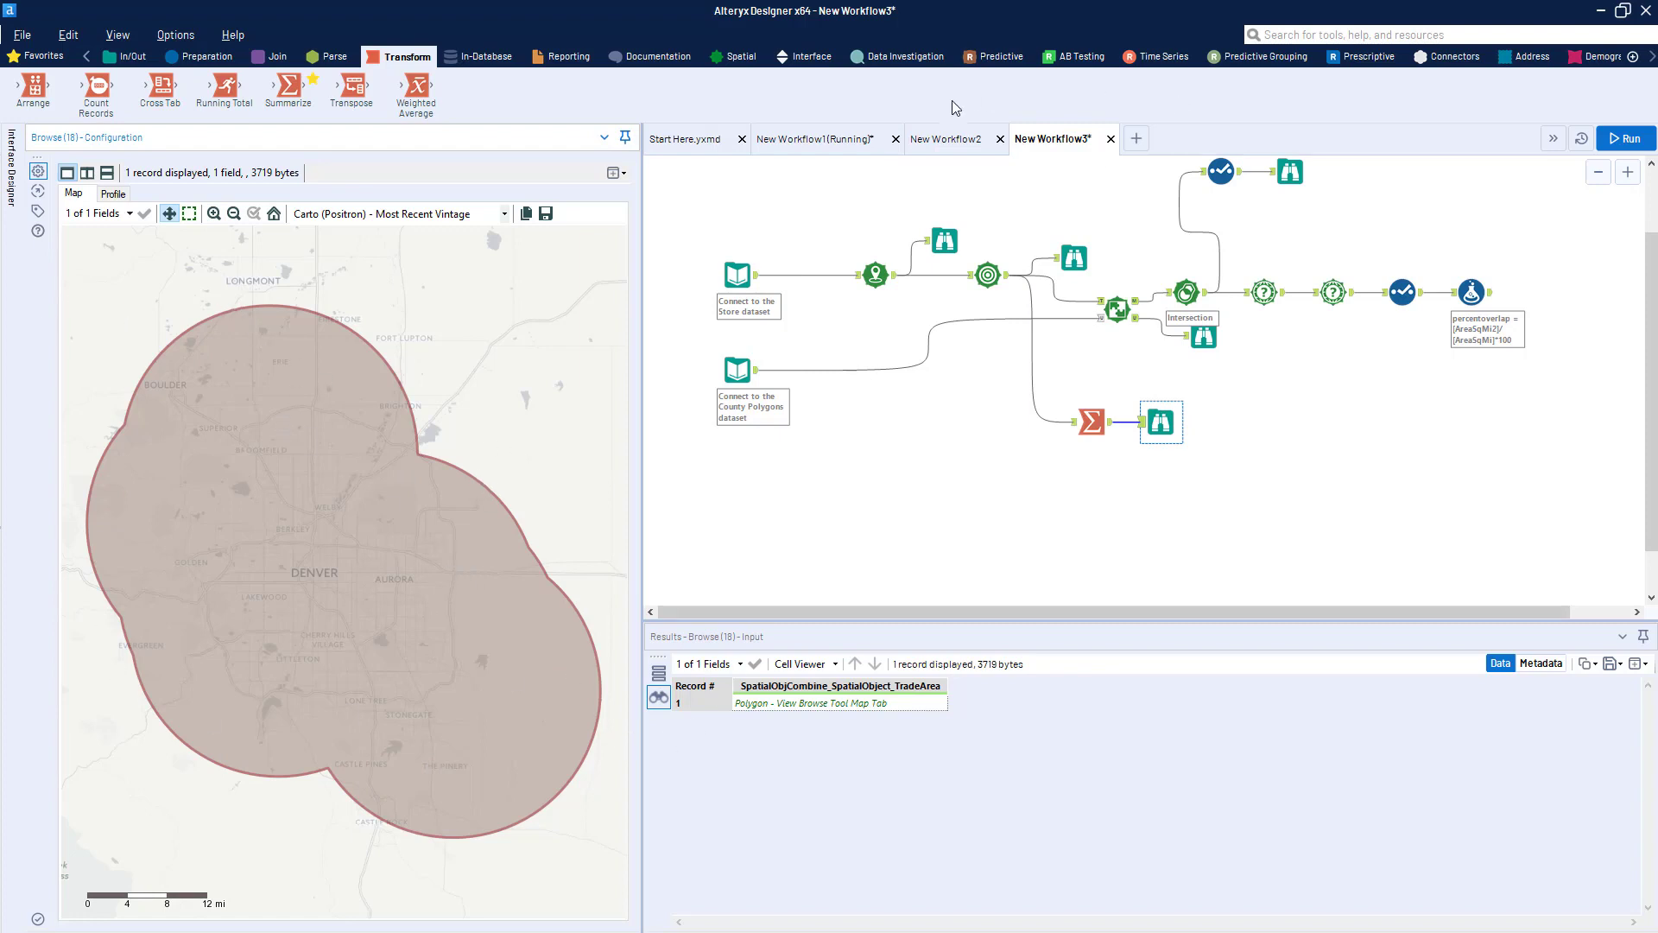
# Insert a Spatial Match tool between the Summarize and Browse tools and connect the County Polygons dataset to its Universe input.
pyautogui.click(737, 56)
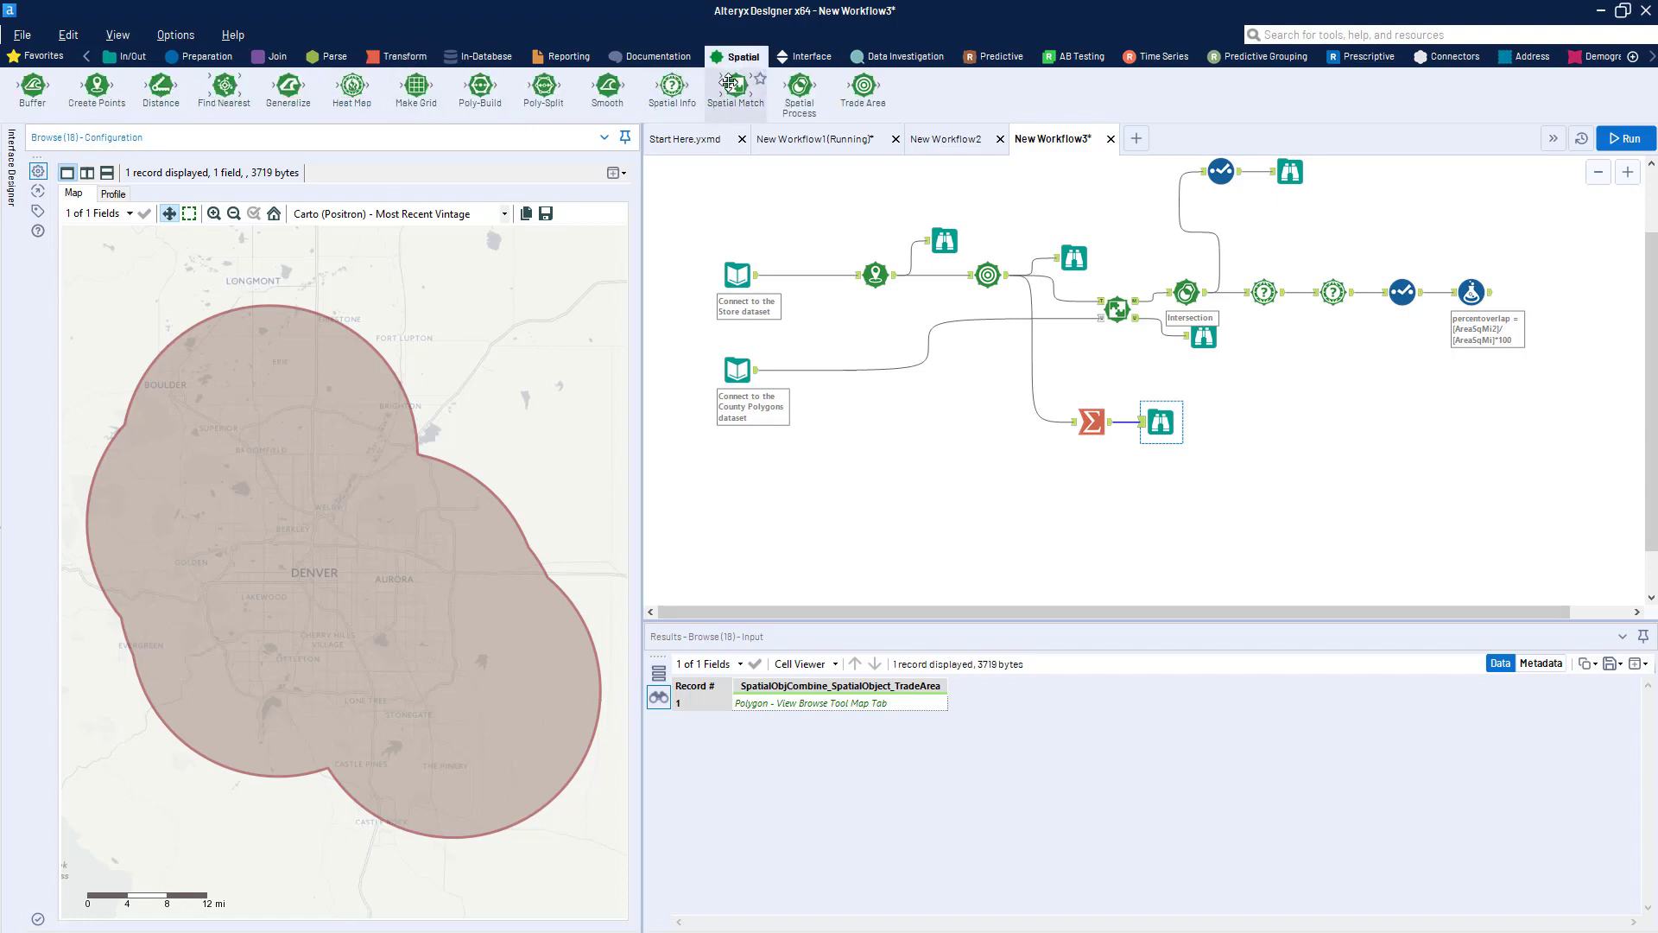
pyautogui.moveTo(730, 82); pyautogui.dragTo(1134, 435)
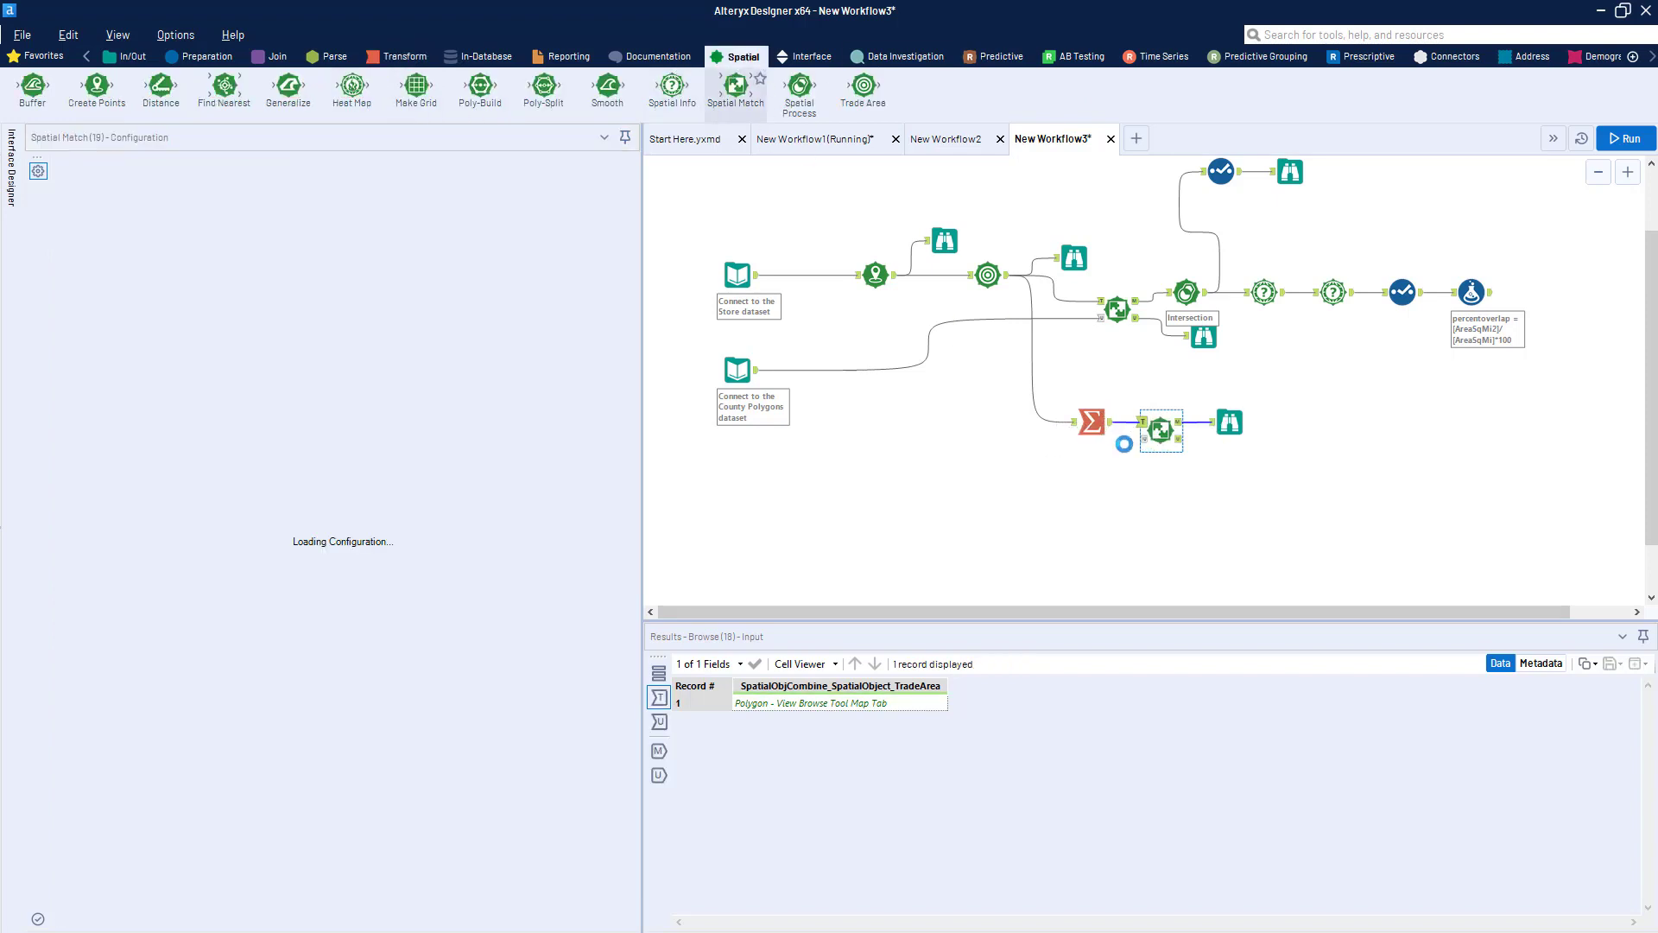
pyautogui.moveTo(756, 369); pyautogui.dragTo(1163, 434)
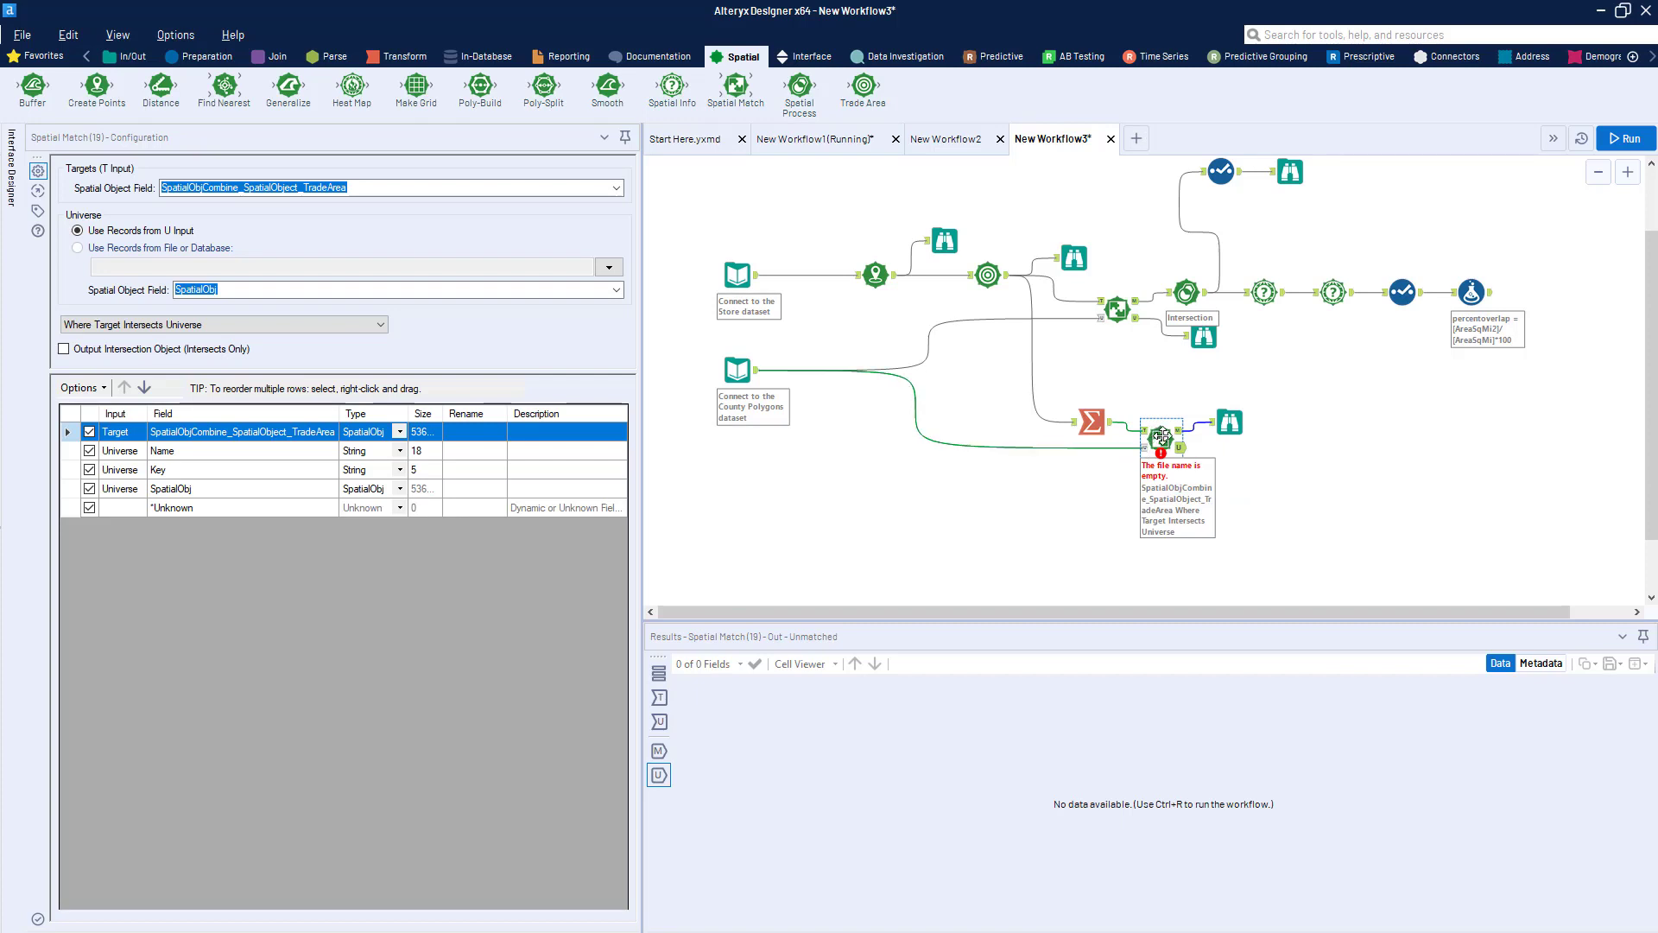
pyautogui.moveTo(1163, 437); pyautogui.dragTo(1162, 429)
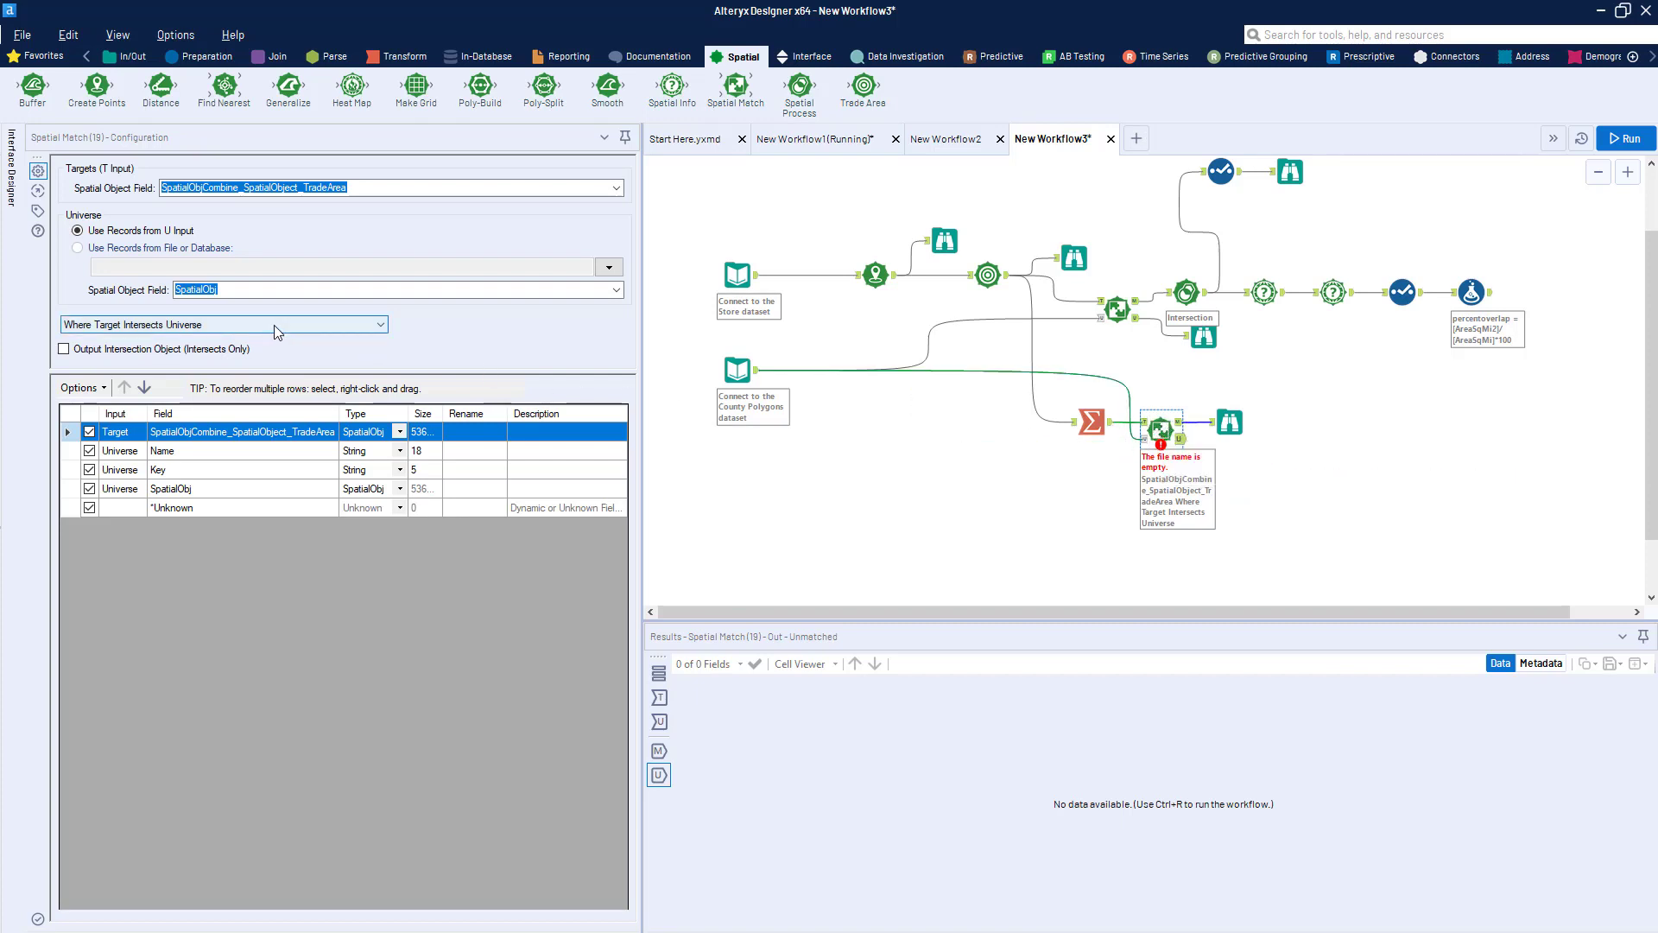
# Check the Spatial Match tool's target and universe spatial object fields and run the workflow.
pyautogui.click(621, 190)
pyautogui.click(621, 190)
pyautogui.click(617, 292)
pyautogui.click(743, 378)
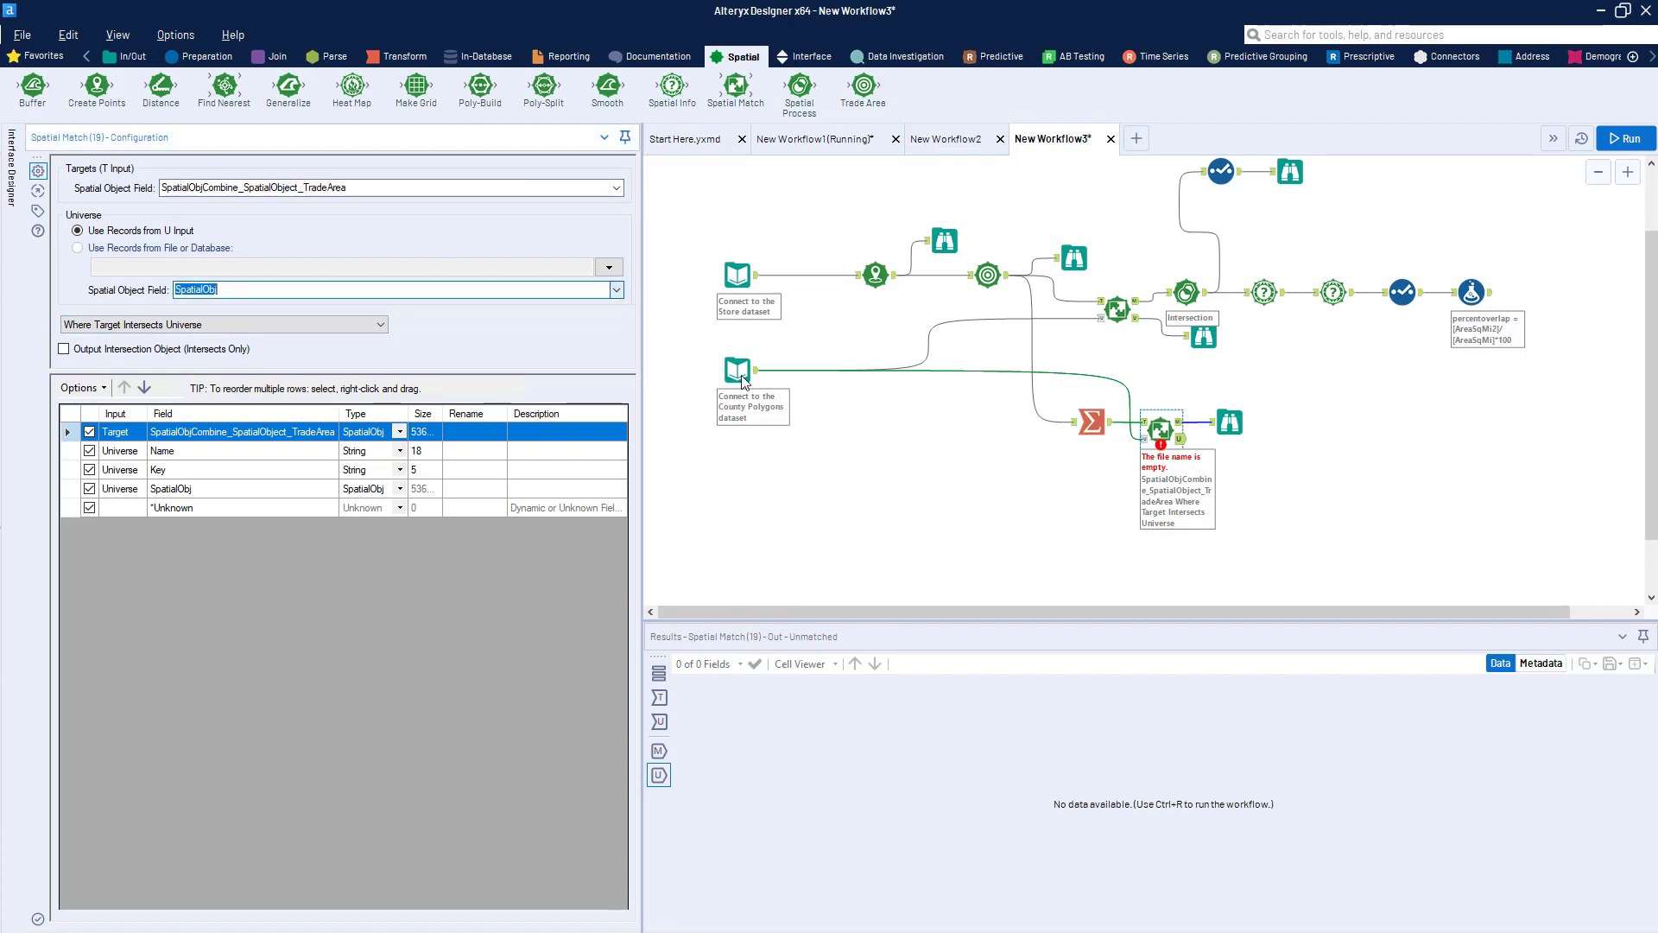
pyautogui.click(1617, 147)
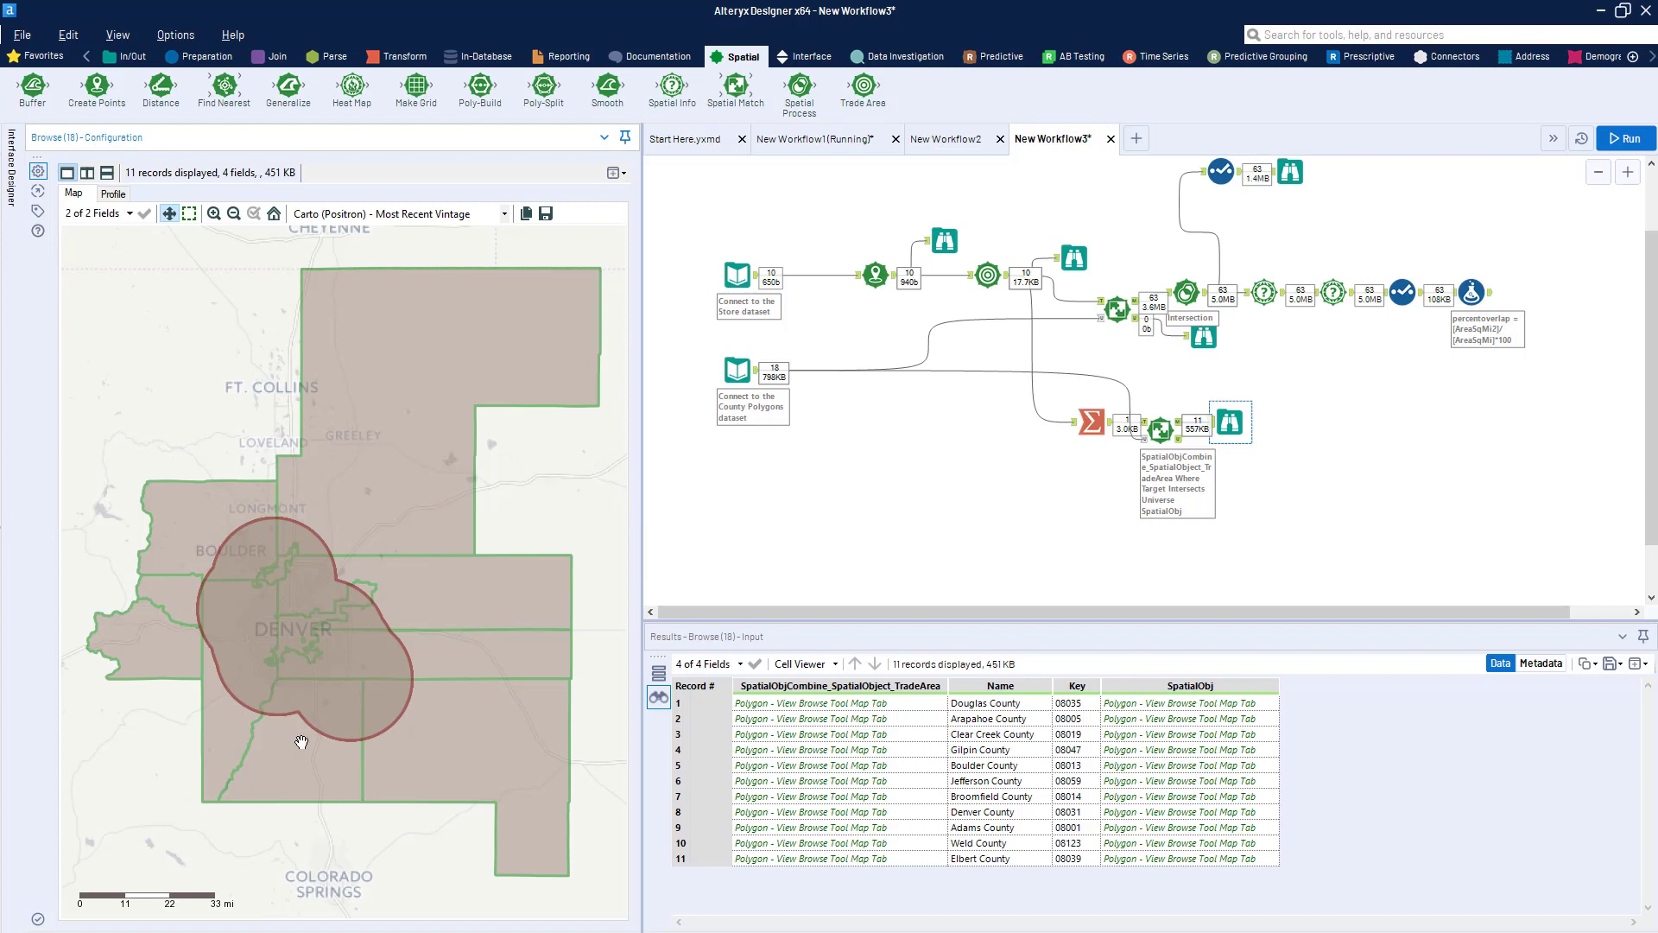
# Examine the Spatial Match output on the Browse map, highlighting individual county records such as Adams, Denver and Broomfield.
pyautogui.click(1190, 442)
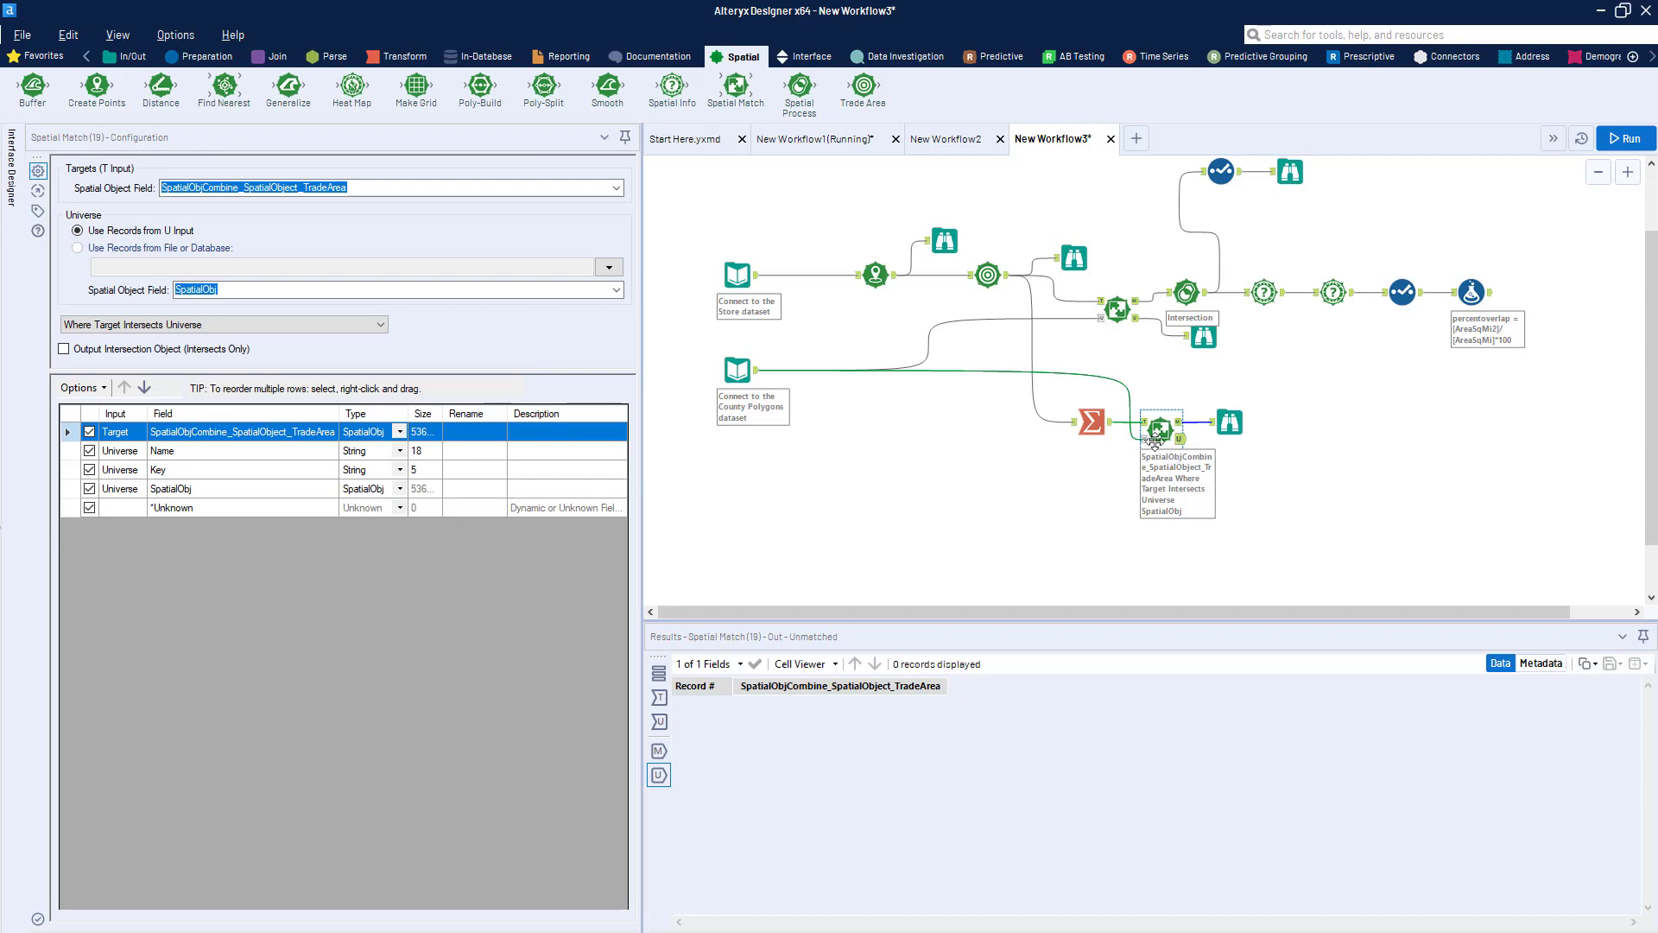
pyautogui.click(1229, 423)
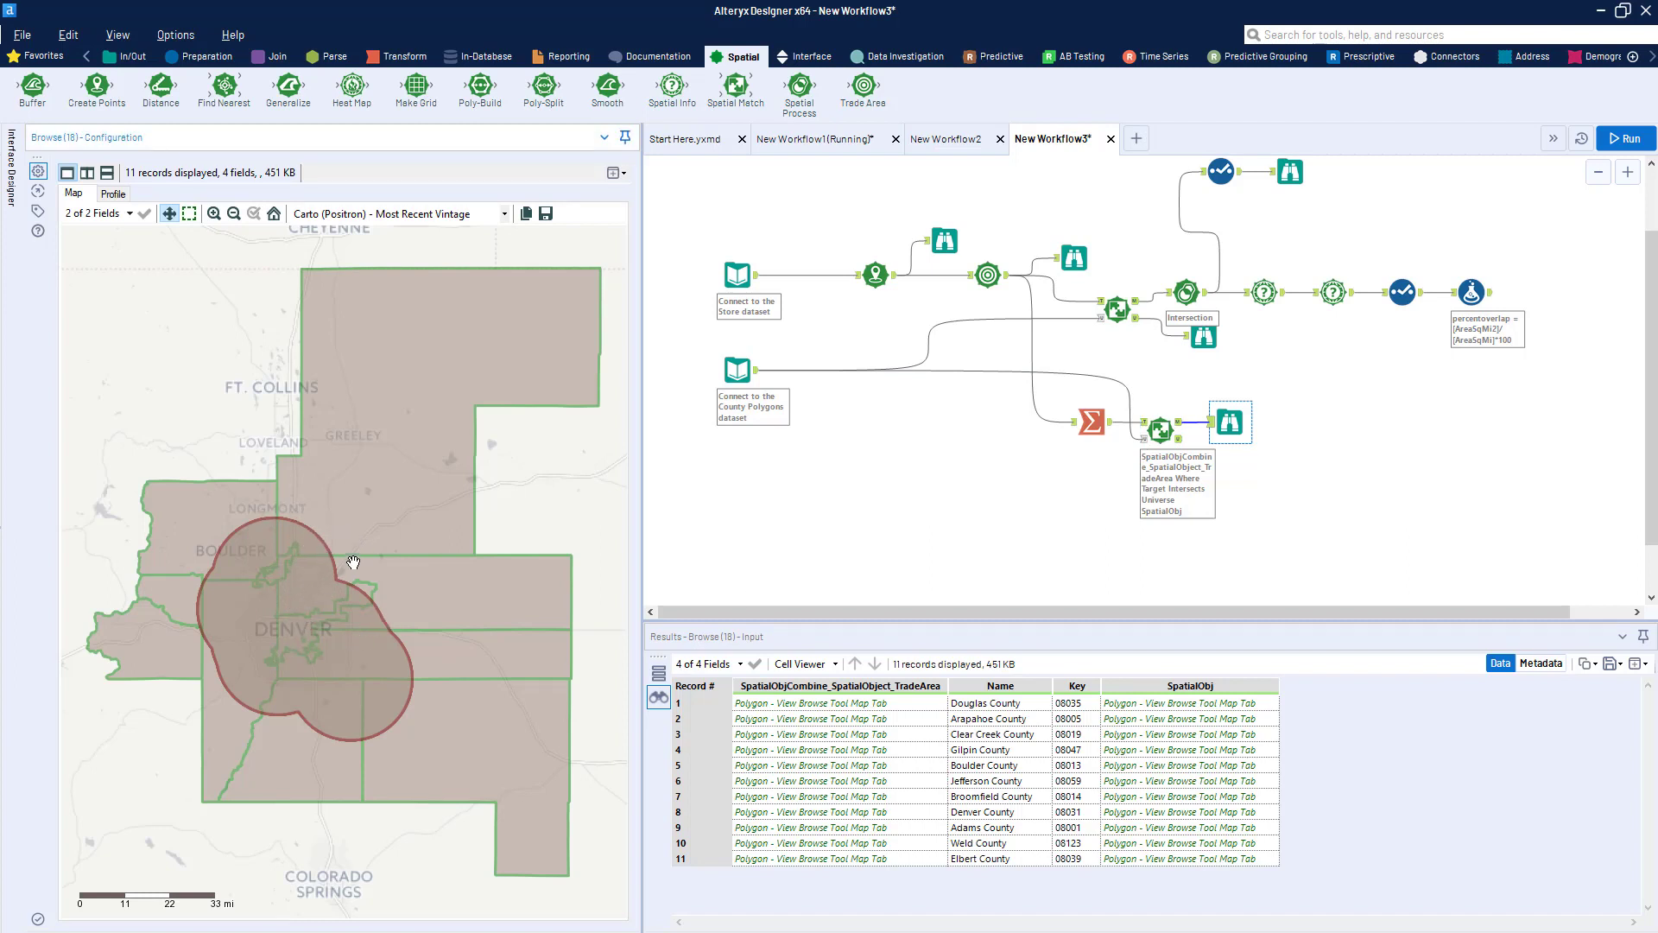
pyautogui.click(276, 574)
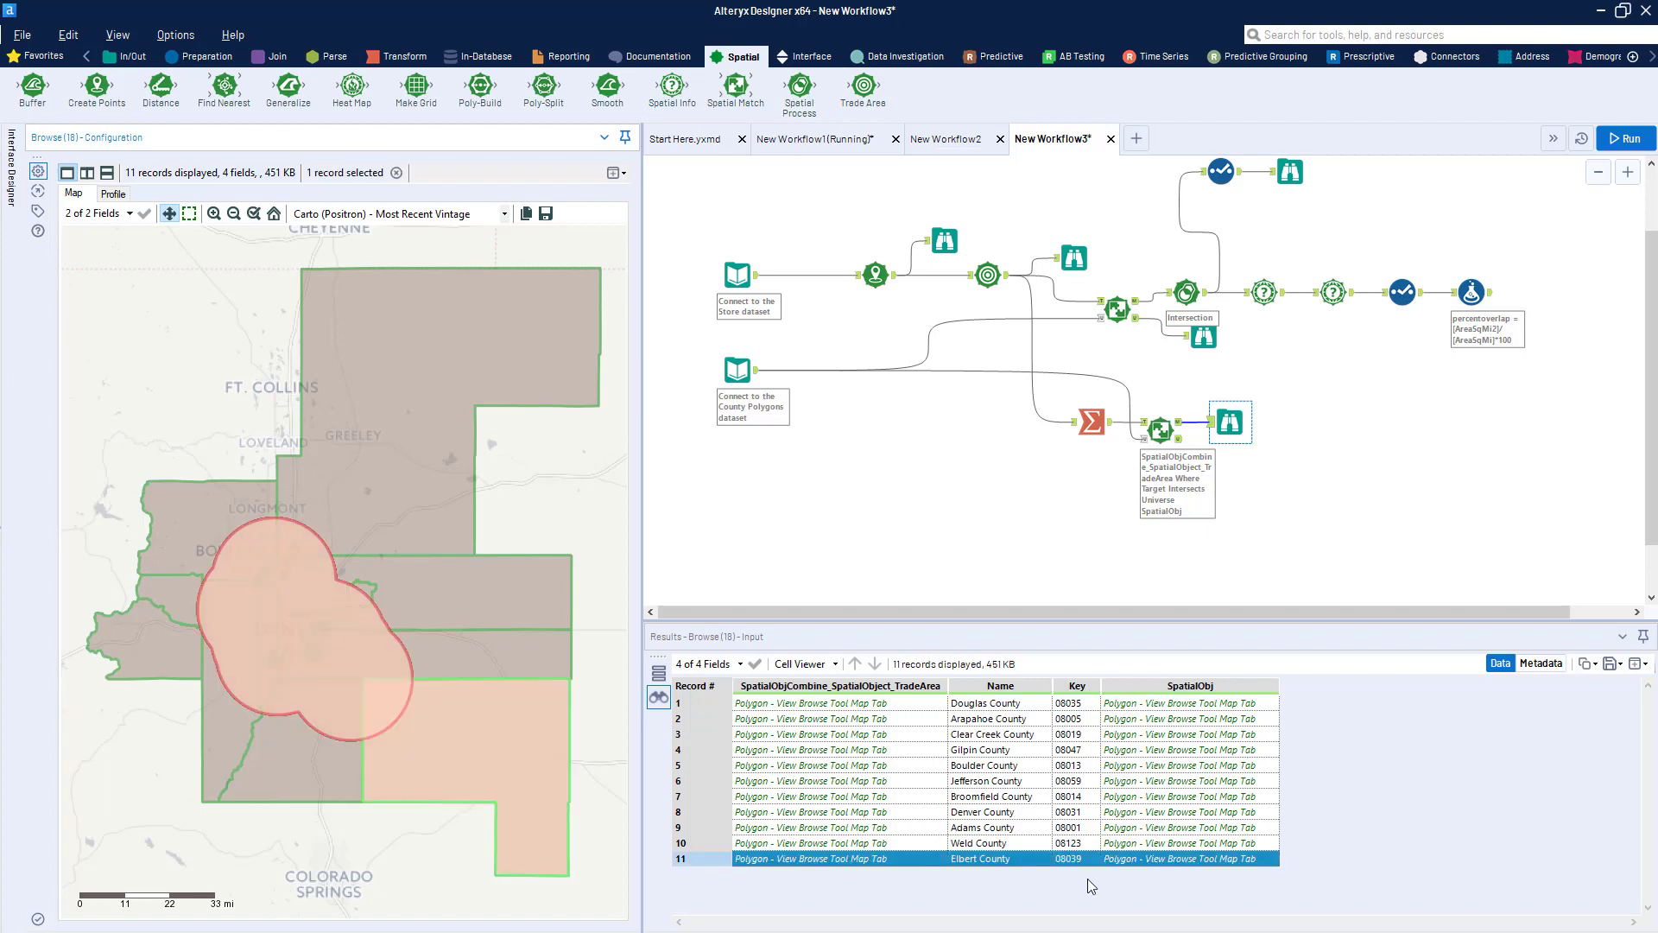
pyautogui.click(990, 843)
pyautogui.click(1172, 828)
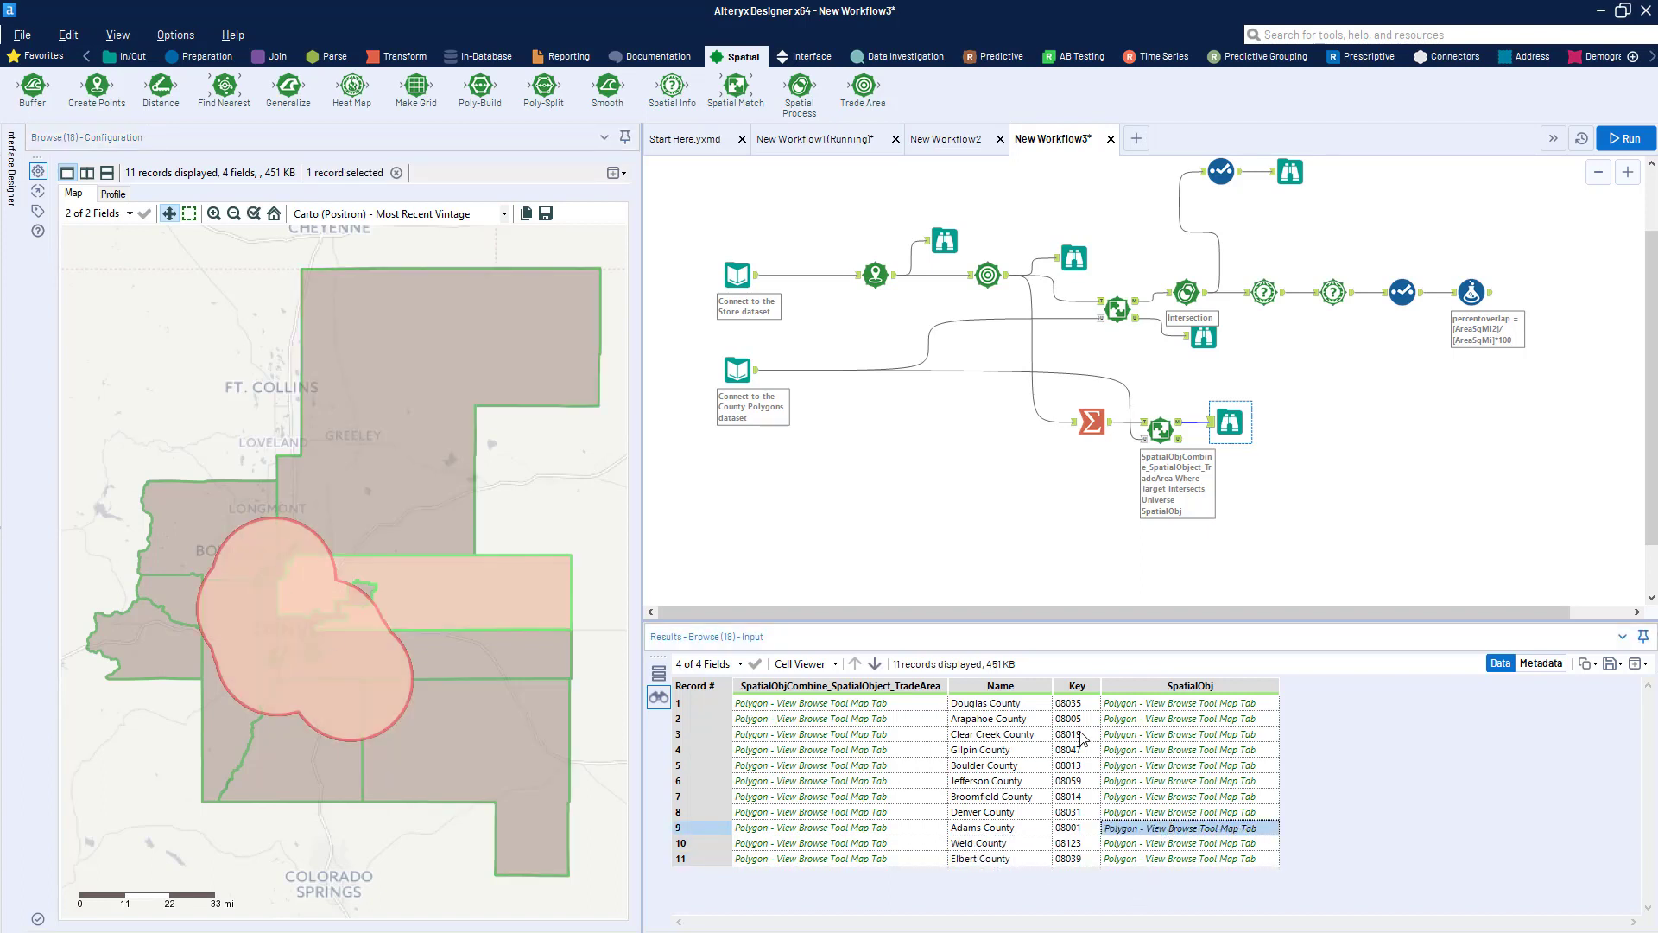
pyautogui.click(1135, 815)
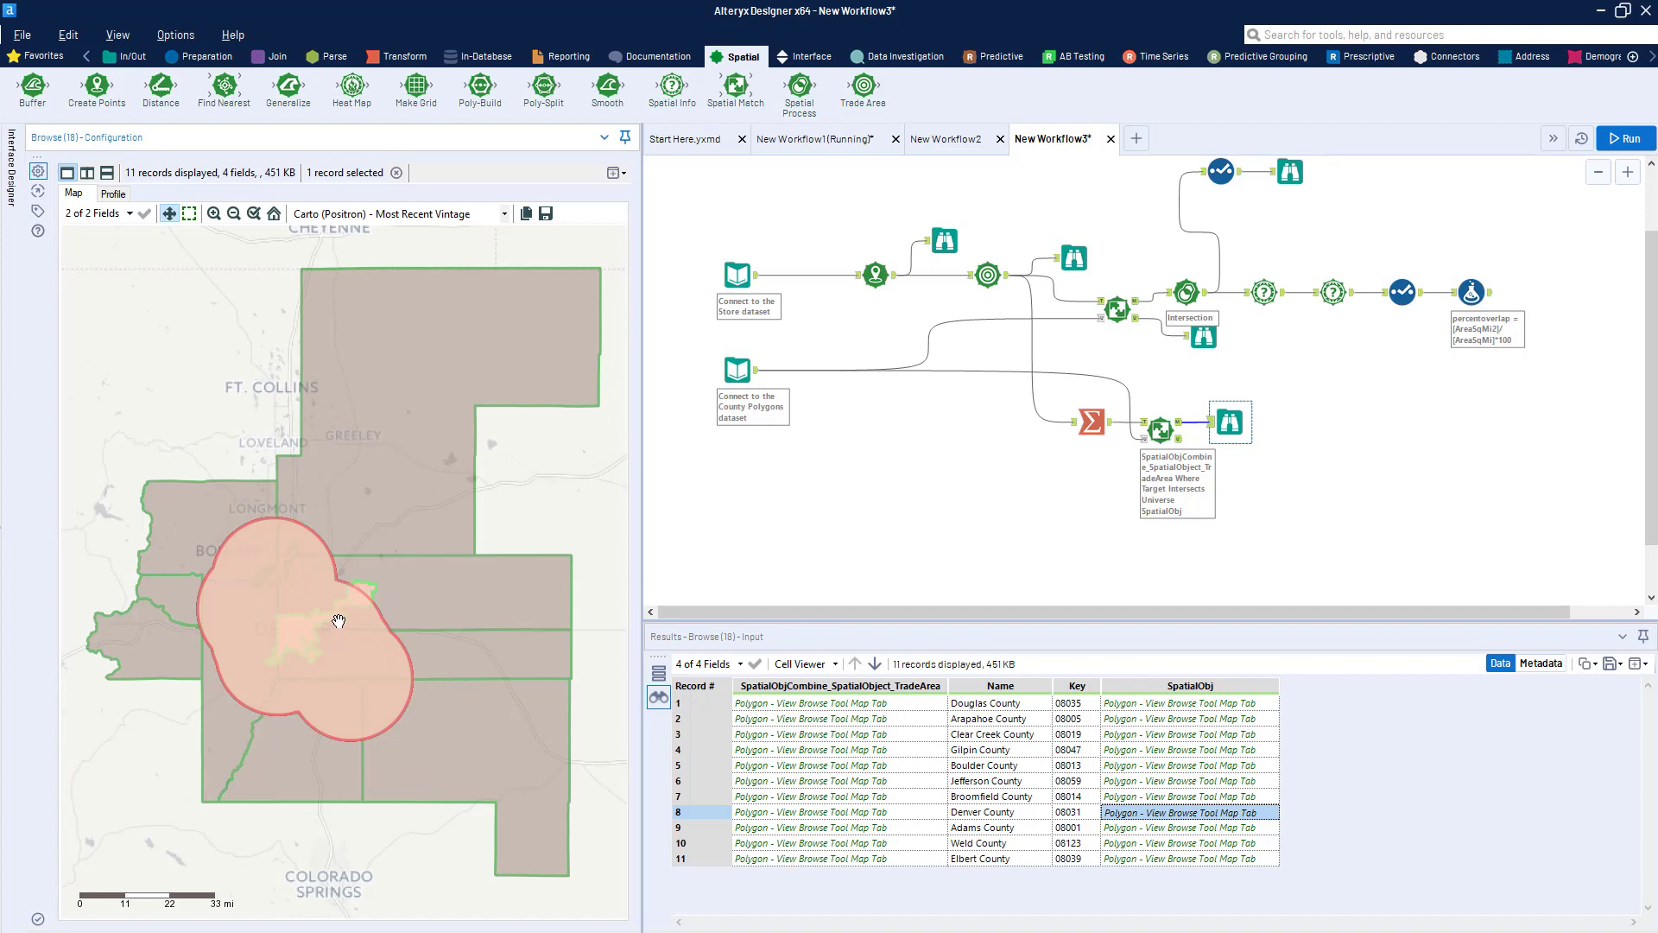
pyautogui.click(1134, 796)
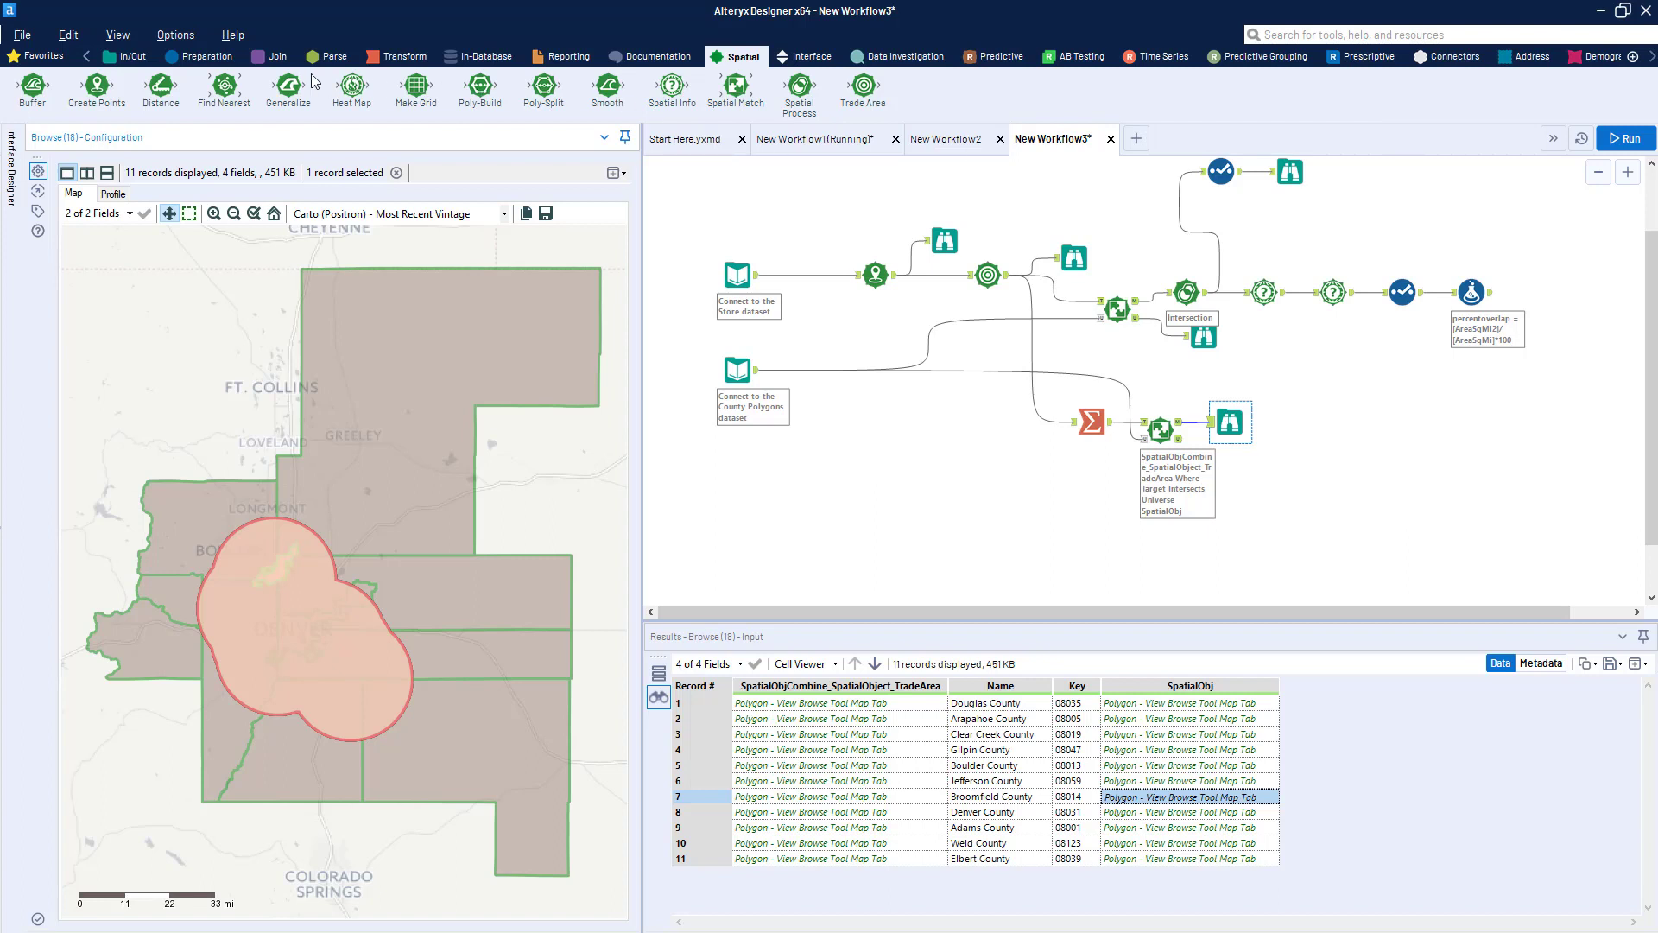
# Insert a Formula tool between the Spatial Match and Browse tools and add an output column named CountySQMi.
pyautogui.click(200, 58)
pyautogui.moveTo(352, 86); pyautogui.dragTo(1230, 423)
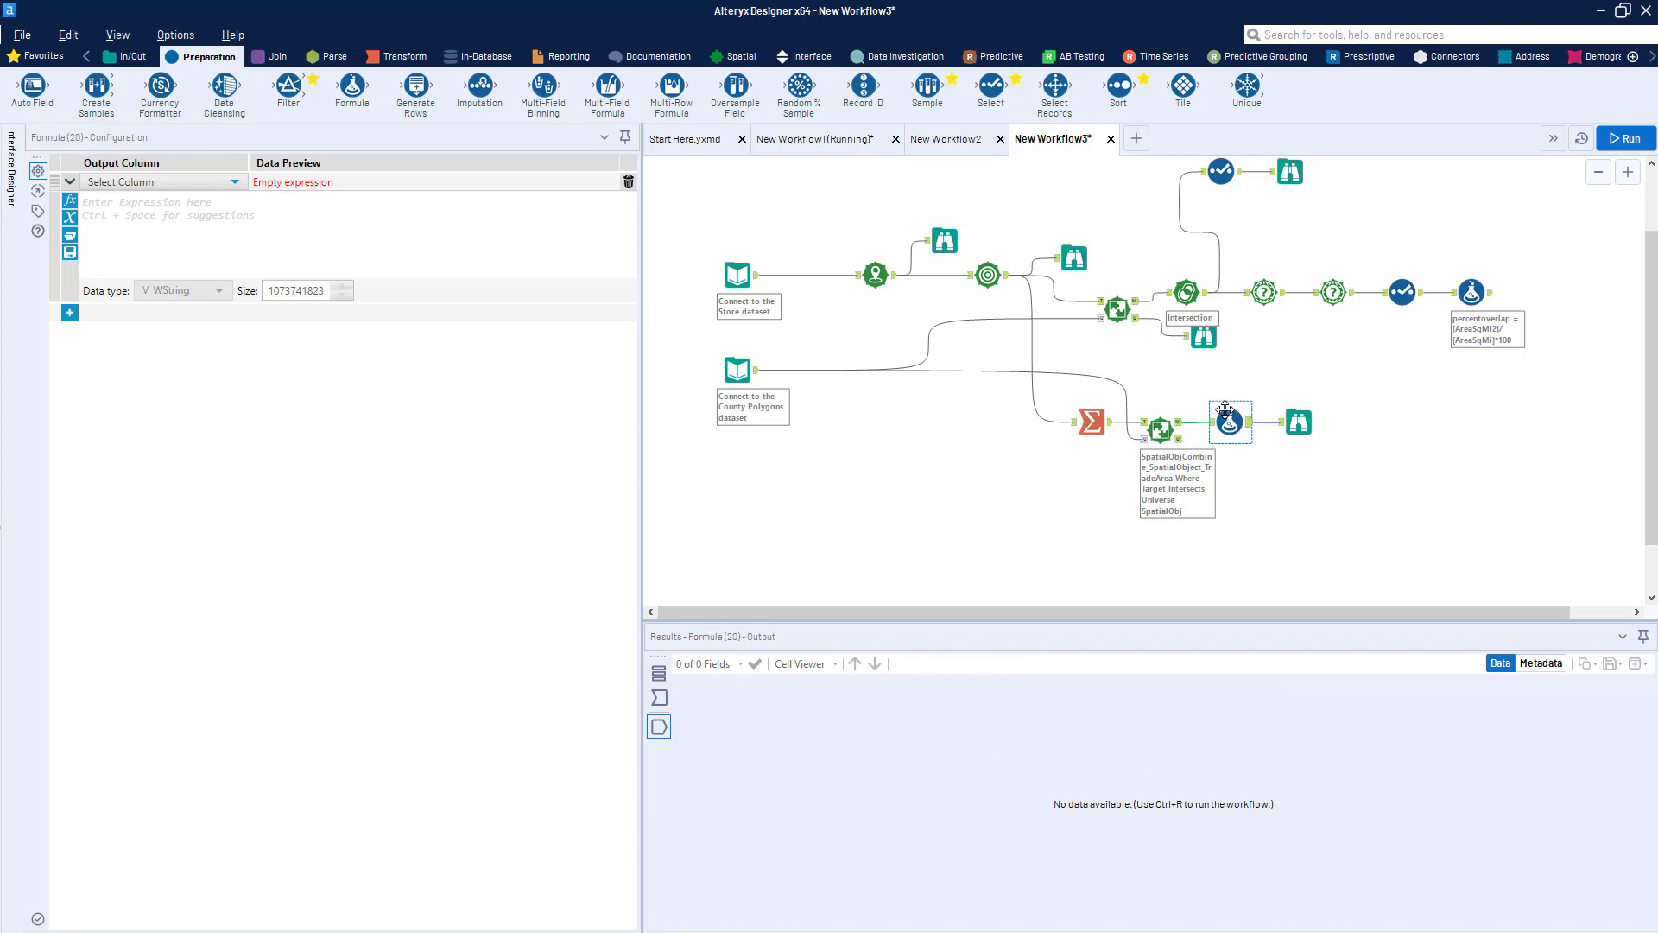
pyautogui.moveTo(1230, 423); pyautogui.dragTo(1230, 421)
pyautogui.moveTo(1226, 423); pyautogui.dragTo(1229, 423)
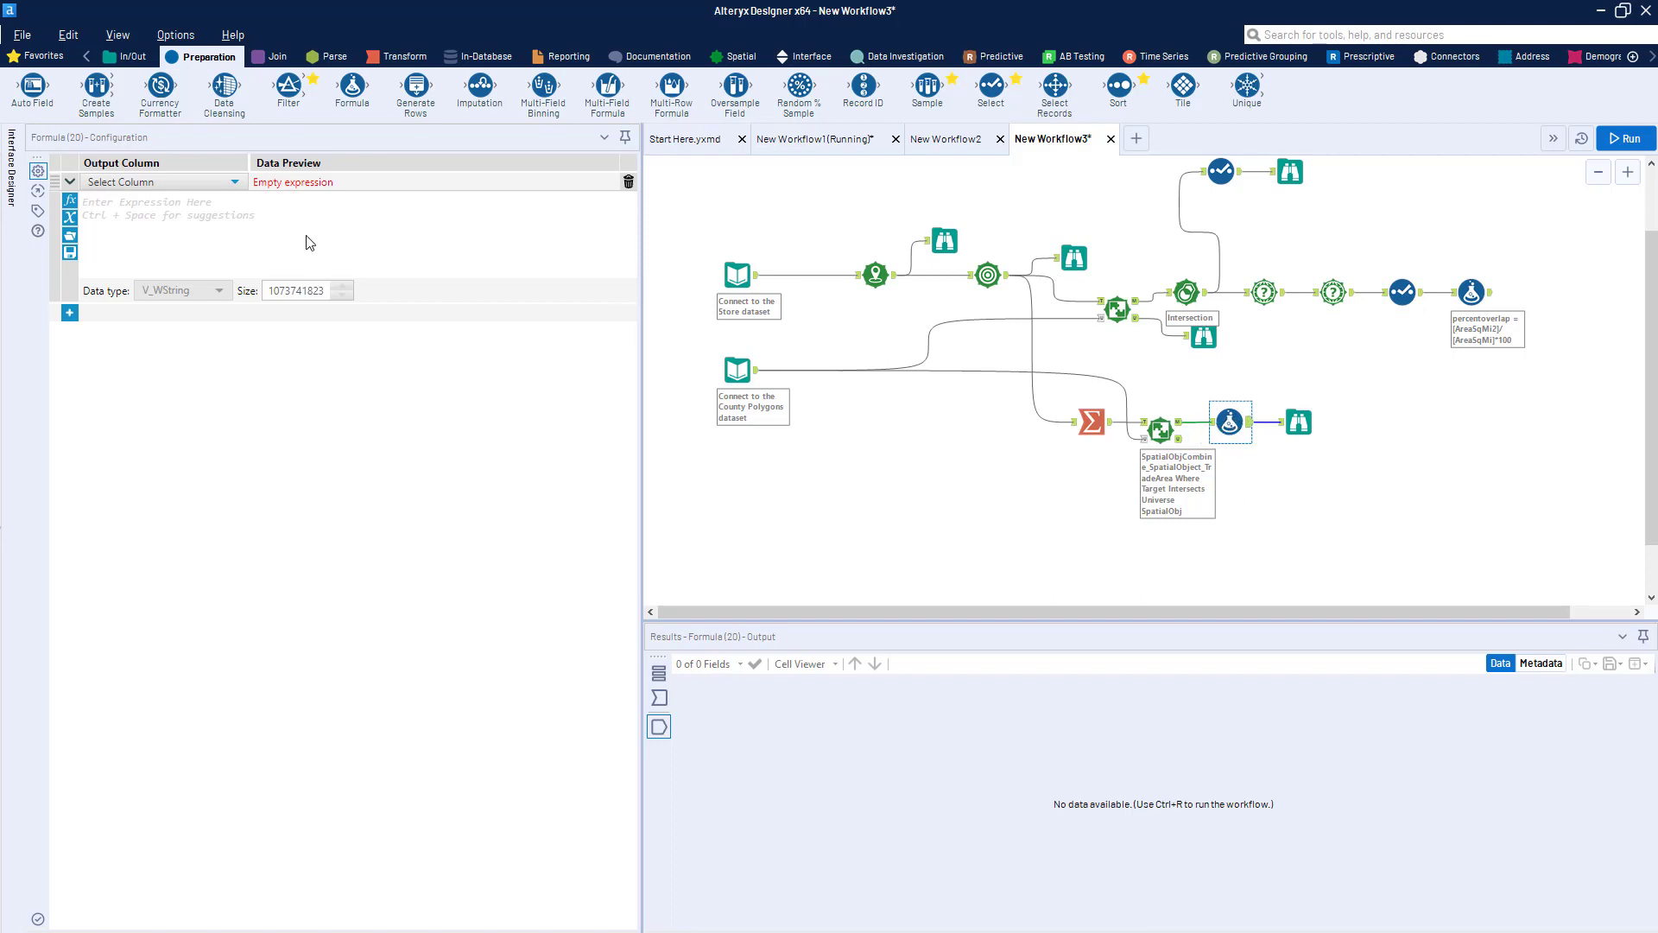
pyautogui.click(149, 182)
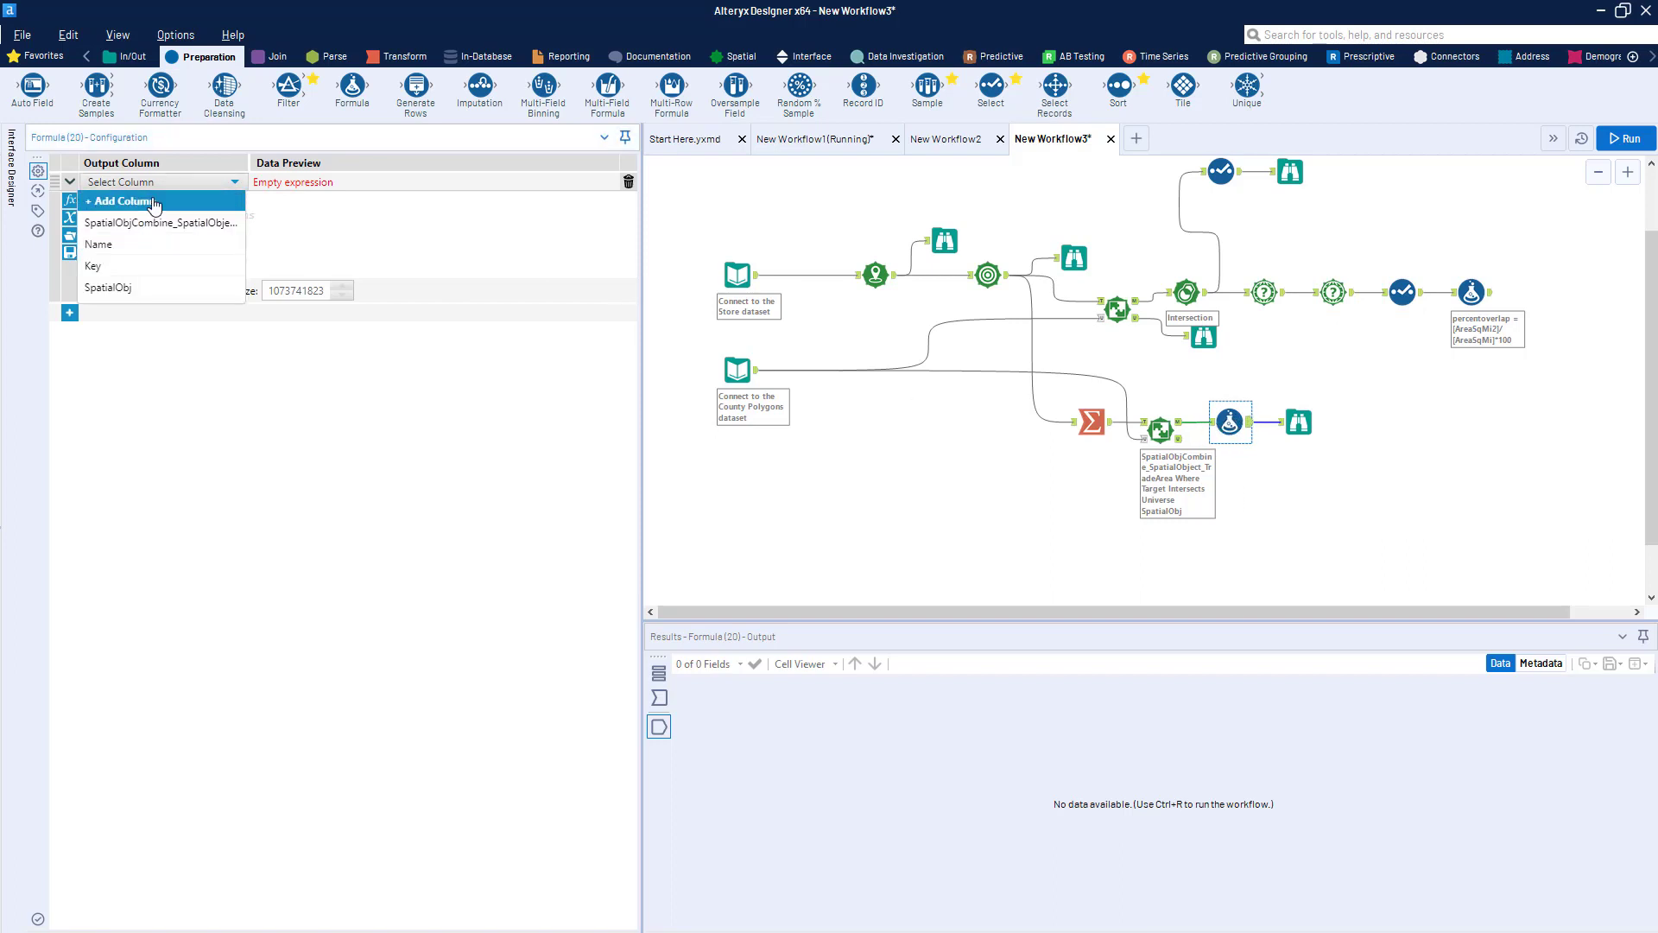
pyautogui.click(157, 201)
pyautogui.write('CountySQMi')
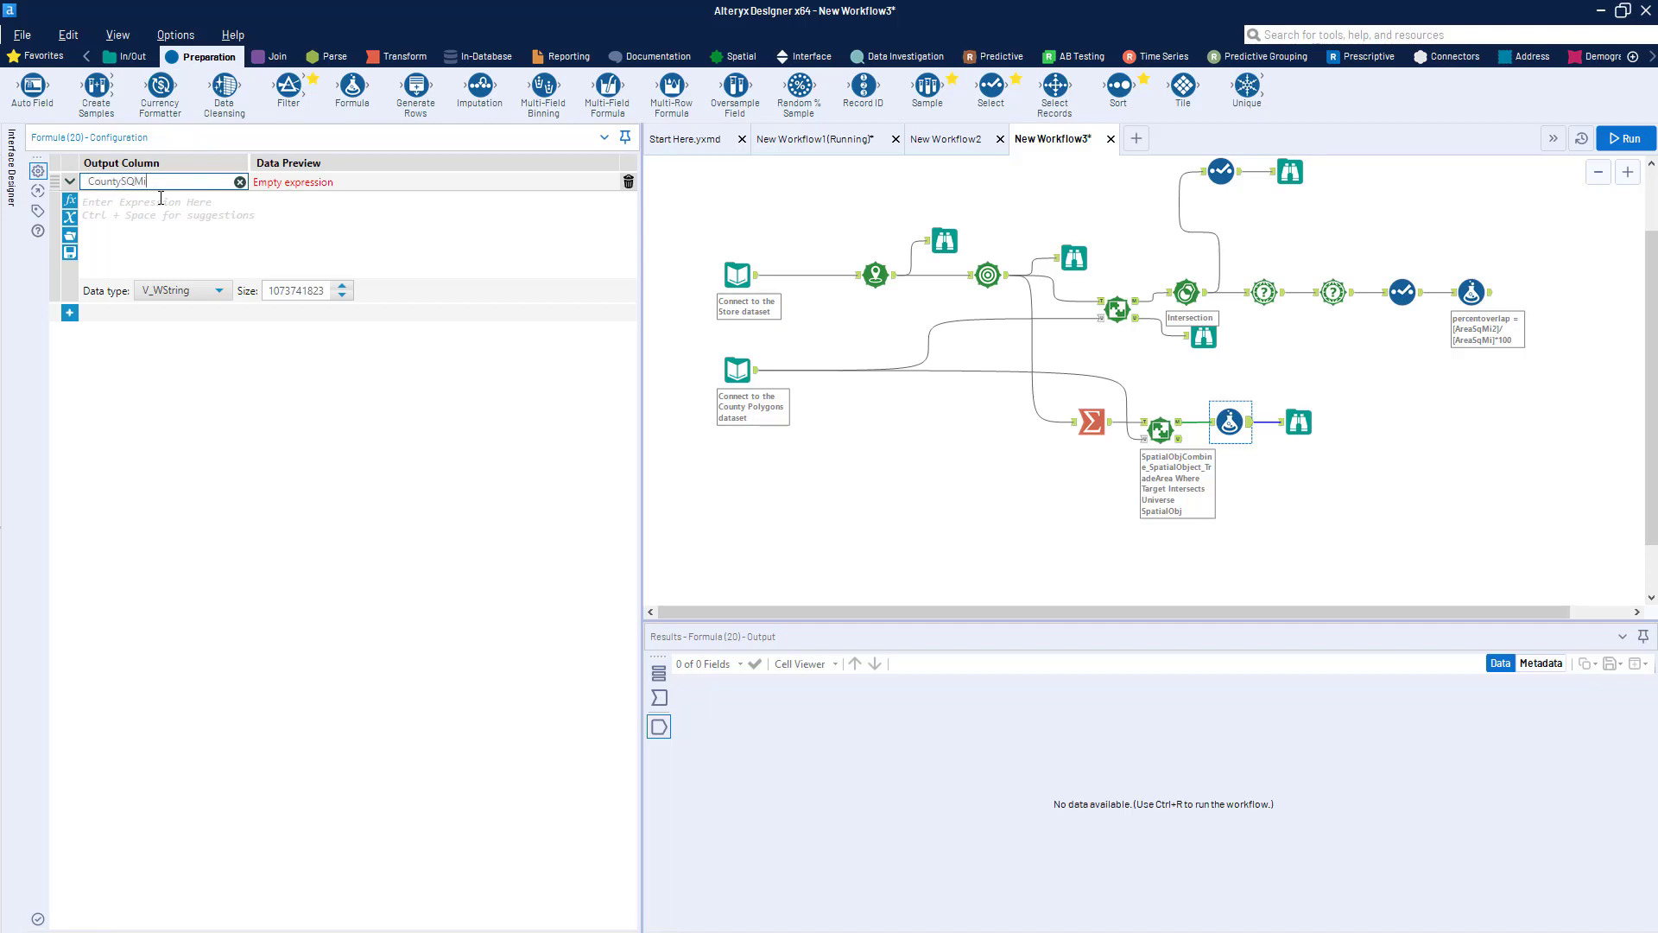
# Build the CountySQMi expression from the spatial area function as ST_Area([SpatialObj],"SqMi").
pyautogui.click(160, 199)
pyautogui.click(70, 199)
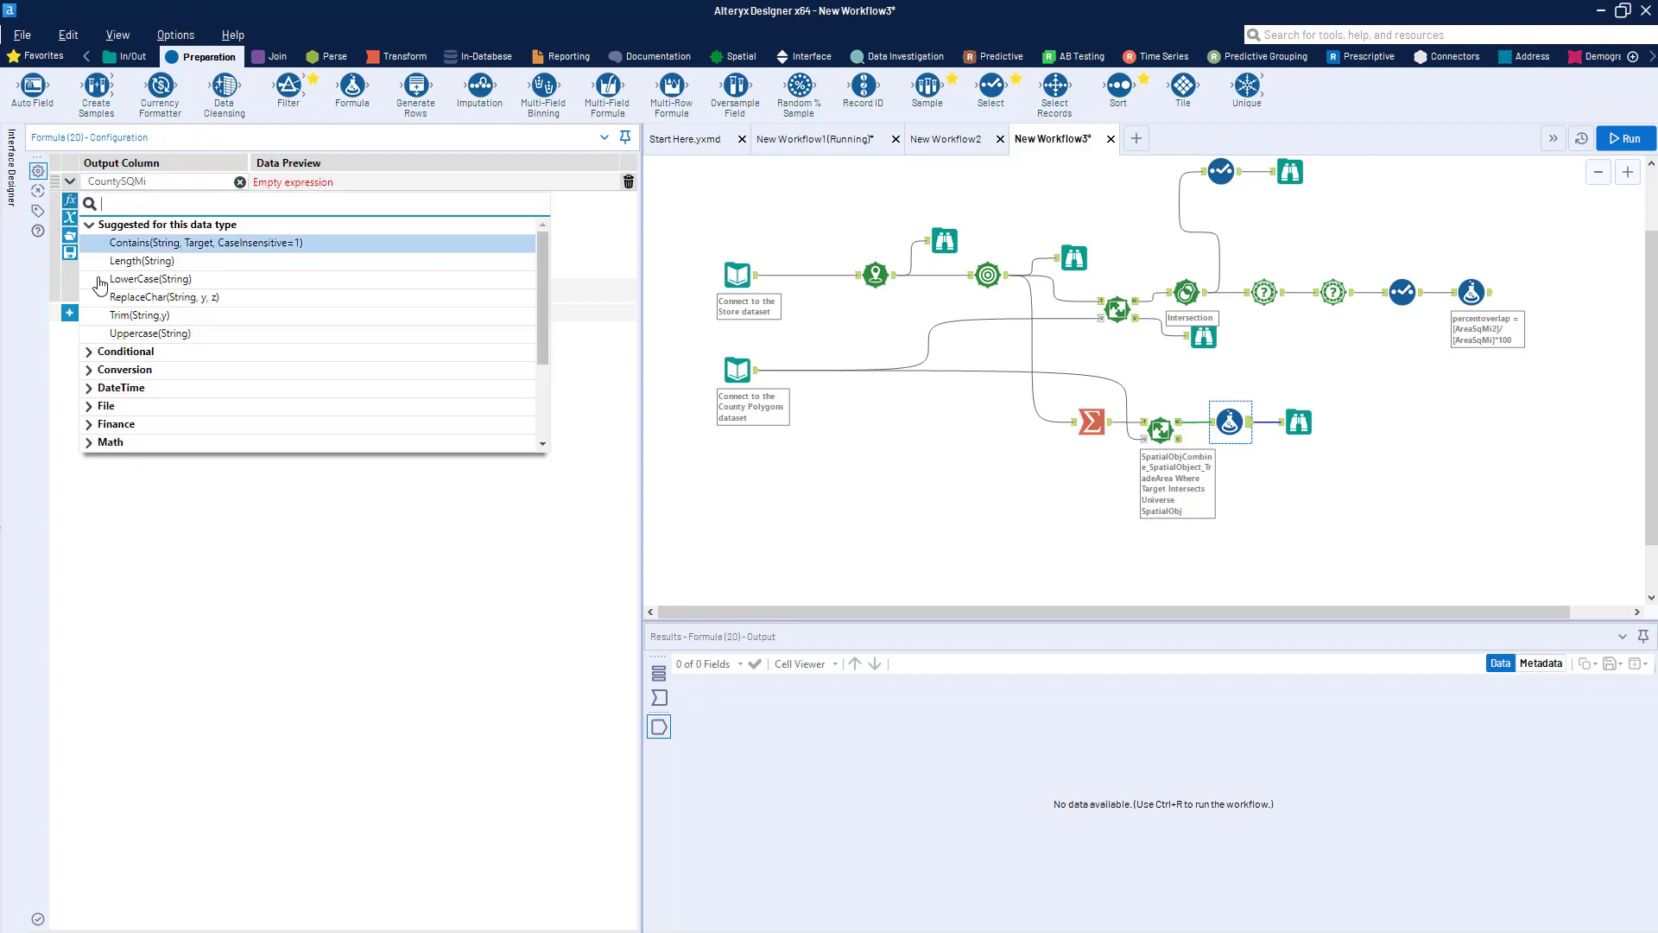
pyautogui.scroll(-3, 194, 371)
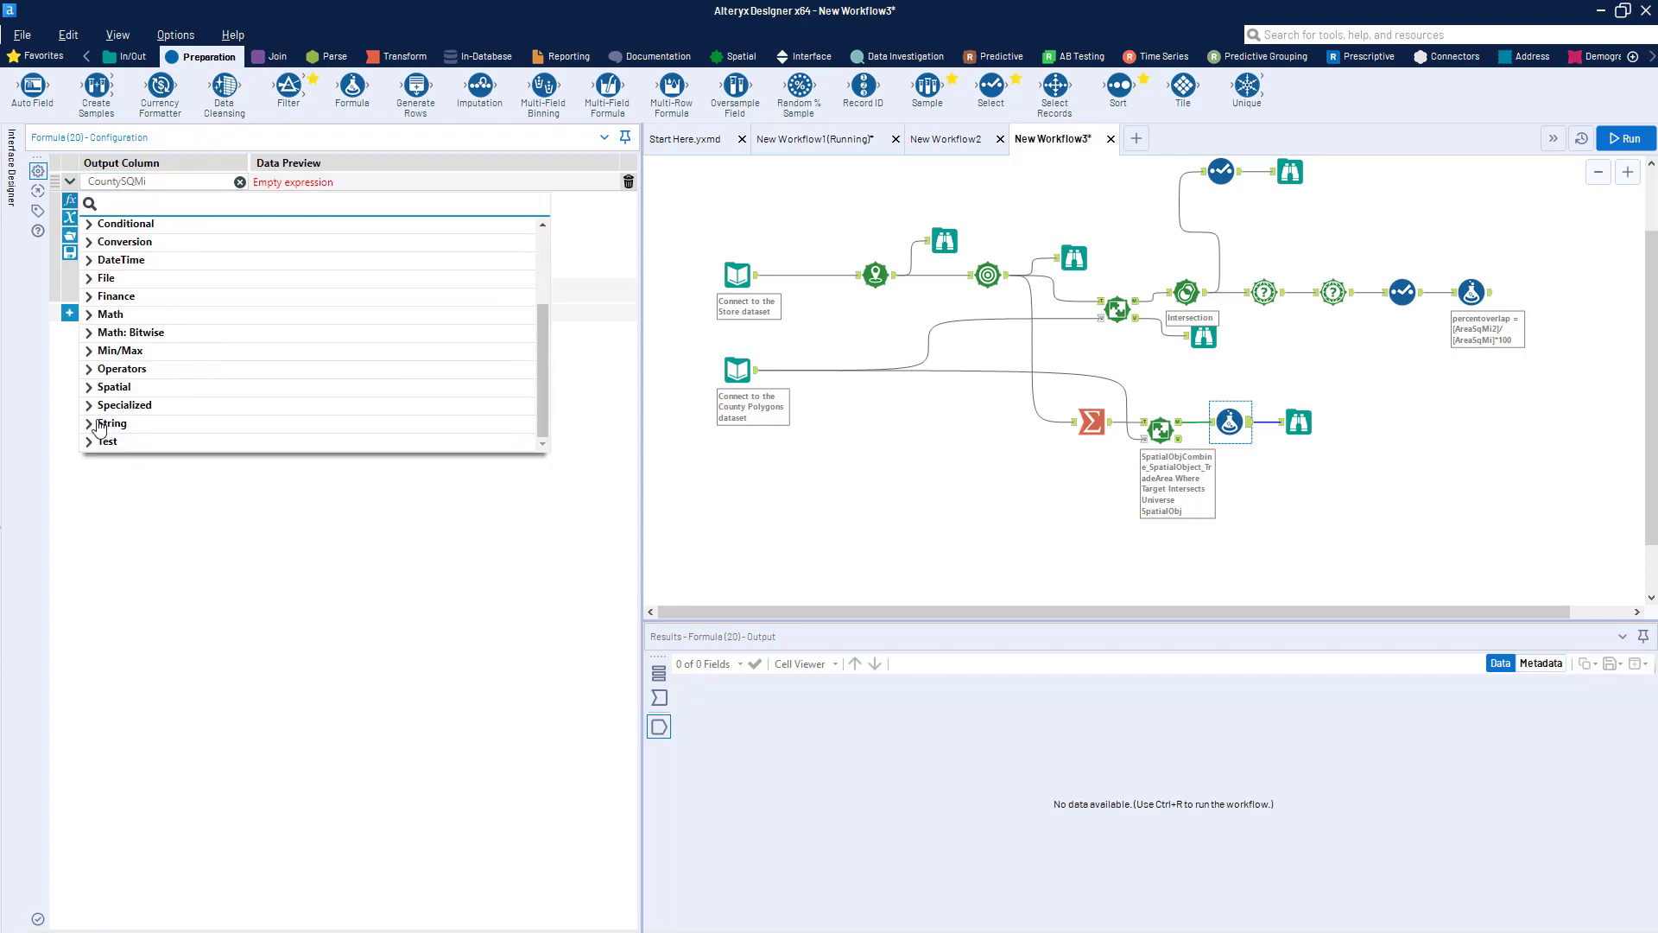
pyautogui.click(91, 389)
pyautogui.moveTo(544, 310)
pyautogui.mouseDown()
pyautogui.moveTo(546, 292)
pyautogui.moveTo(541, 424)
pyautogui.moveTo(541, 308)
pyautogui.mouseUp()
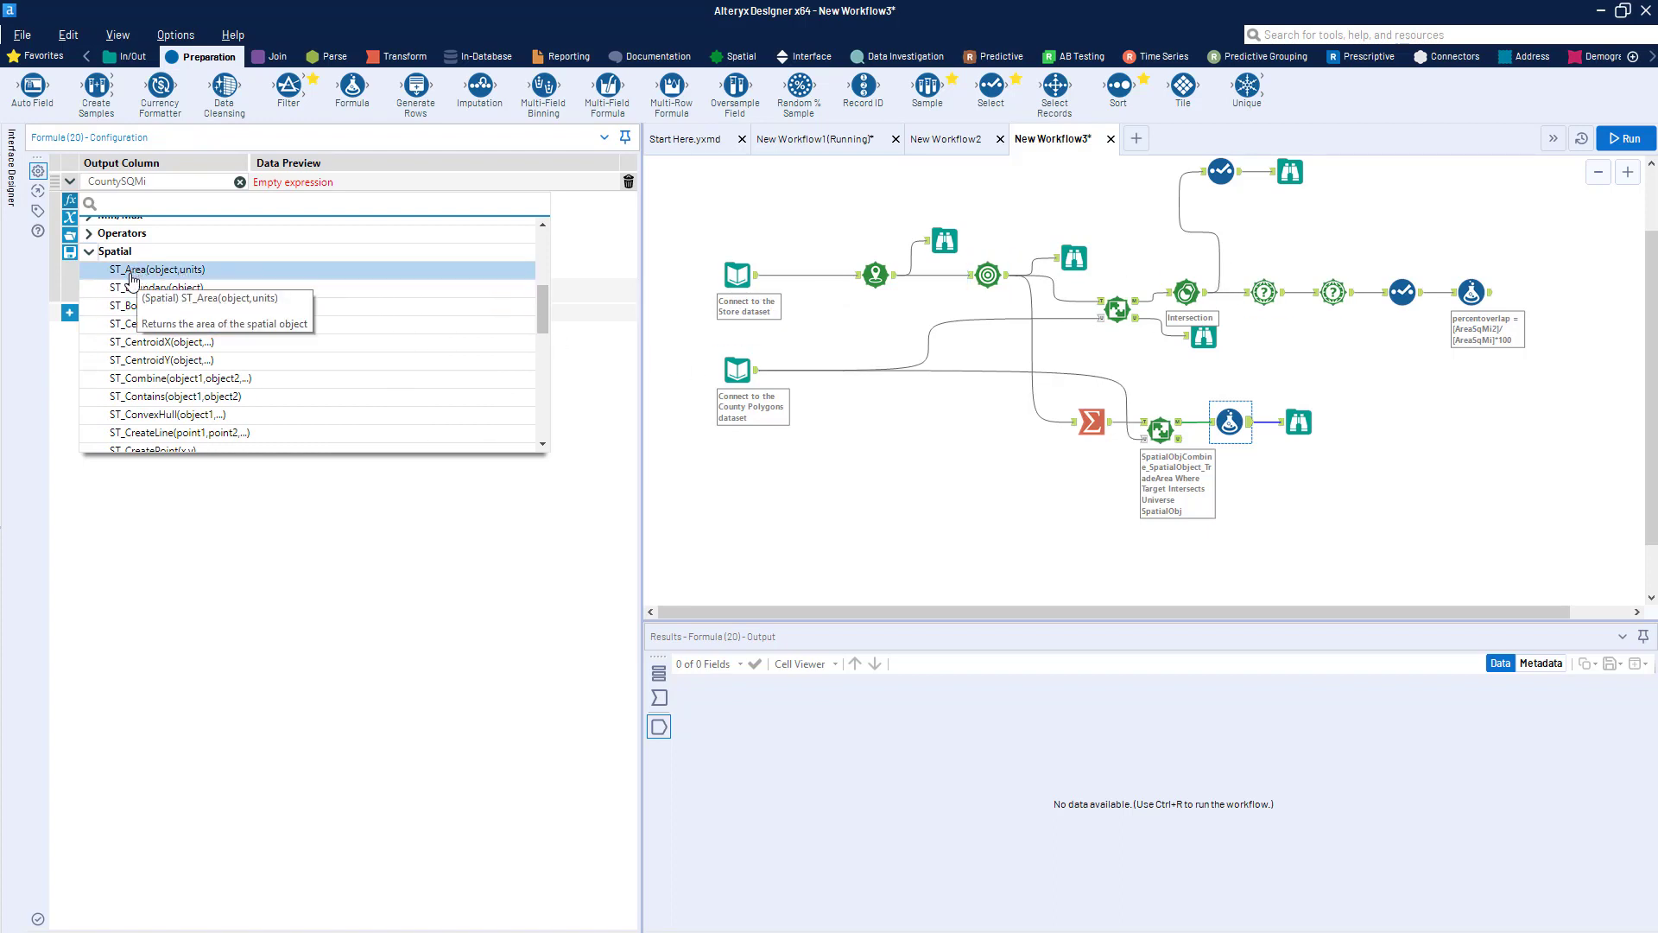
pyautogui.click(132, 273)
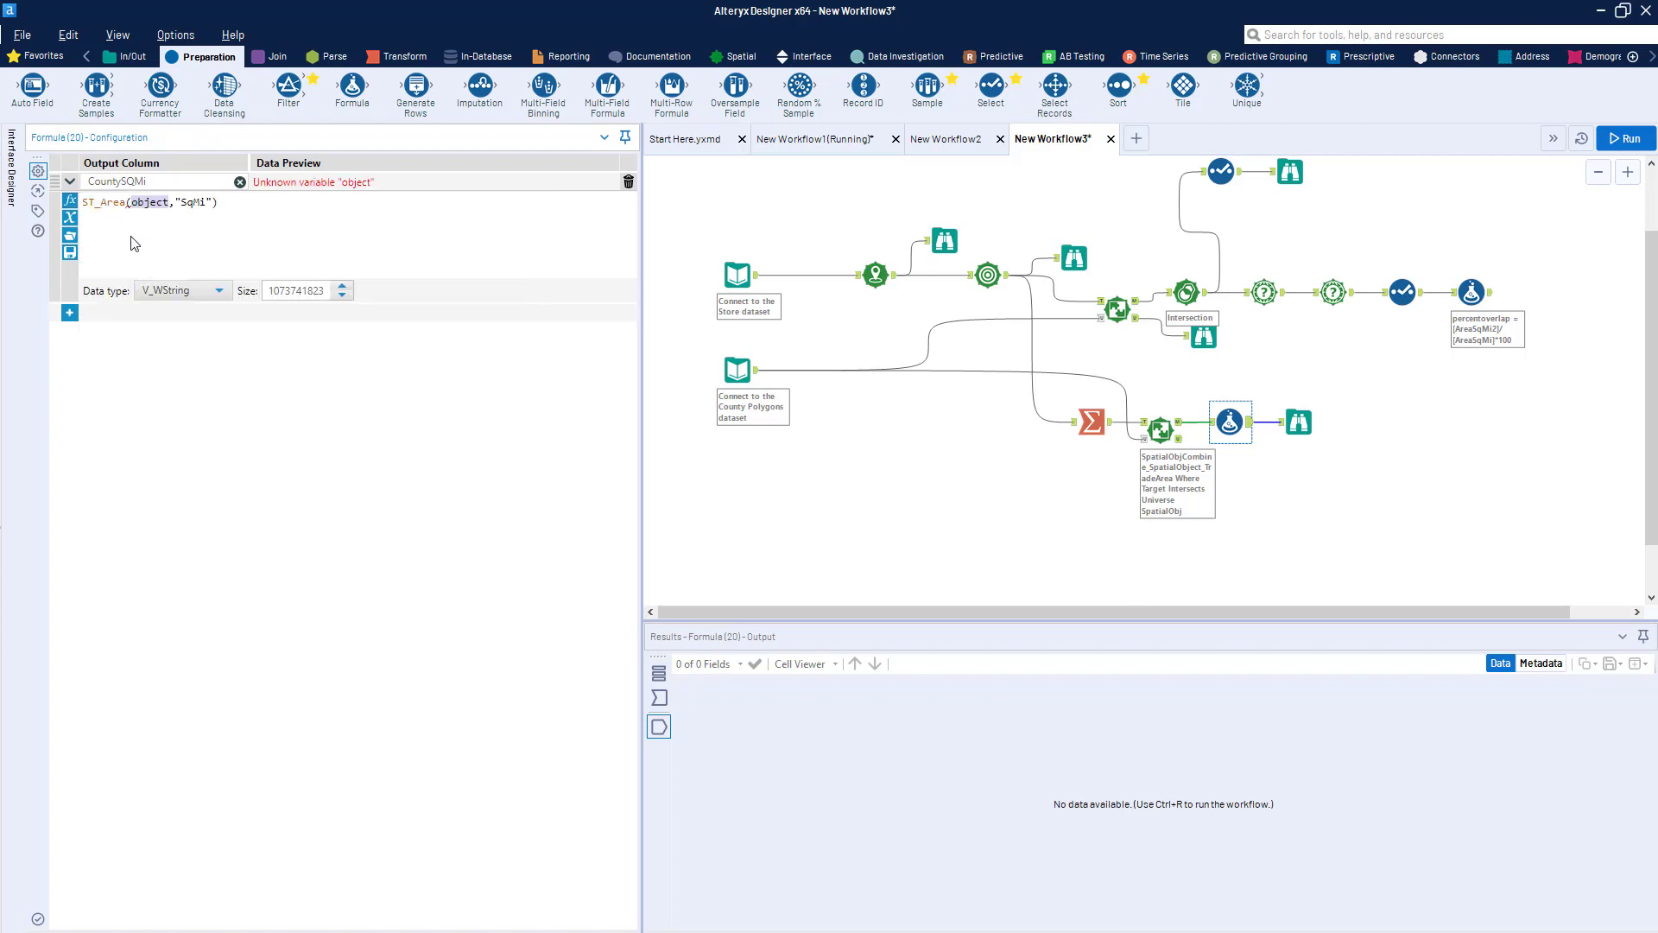
pyautogui.write('[')
pyautogui.press('Down')
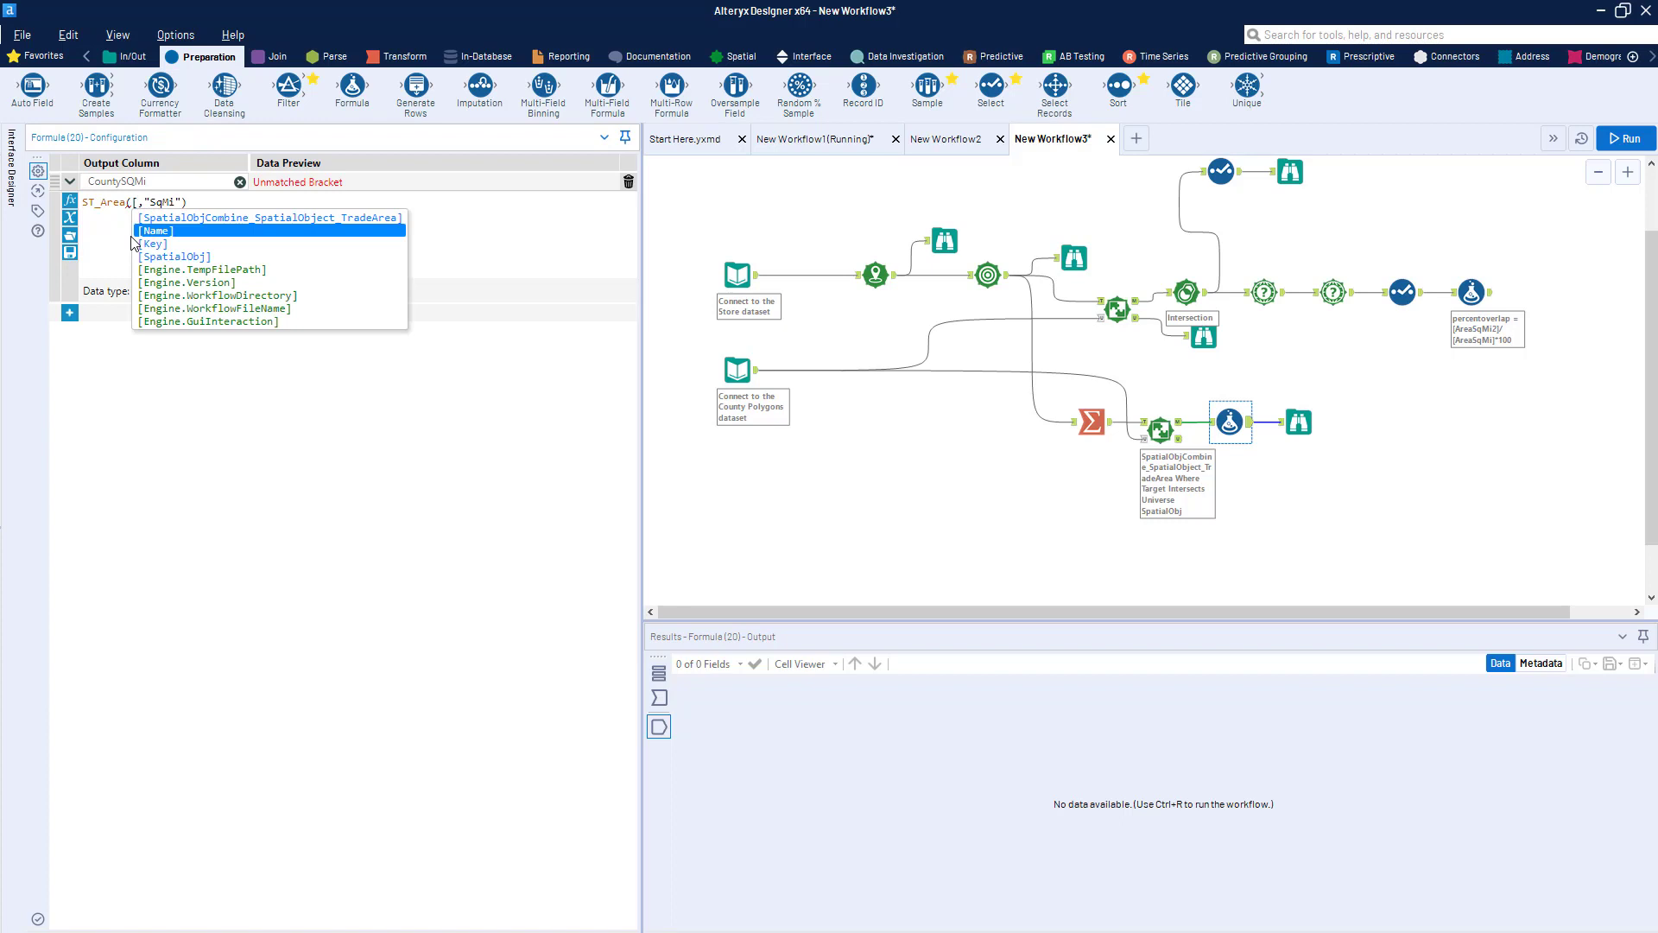
pyautogui.press('Down')
pyautogui.press('Down')
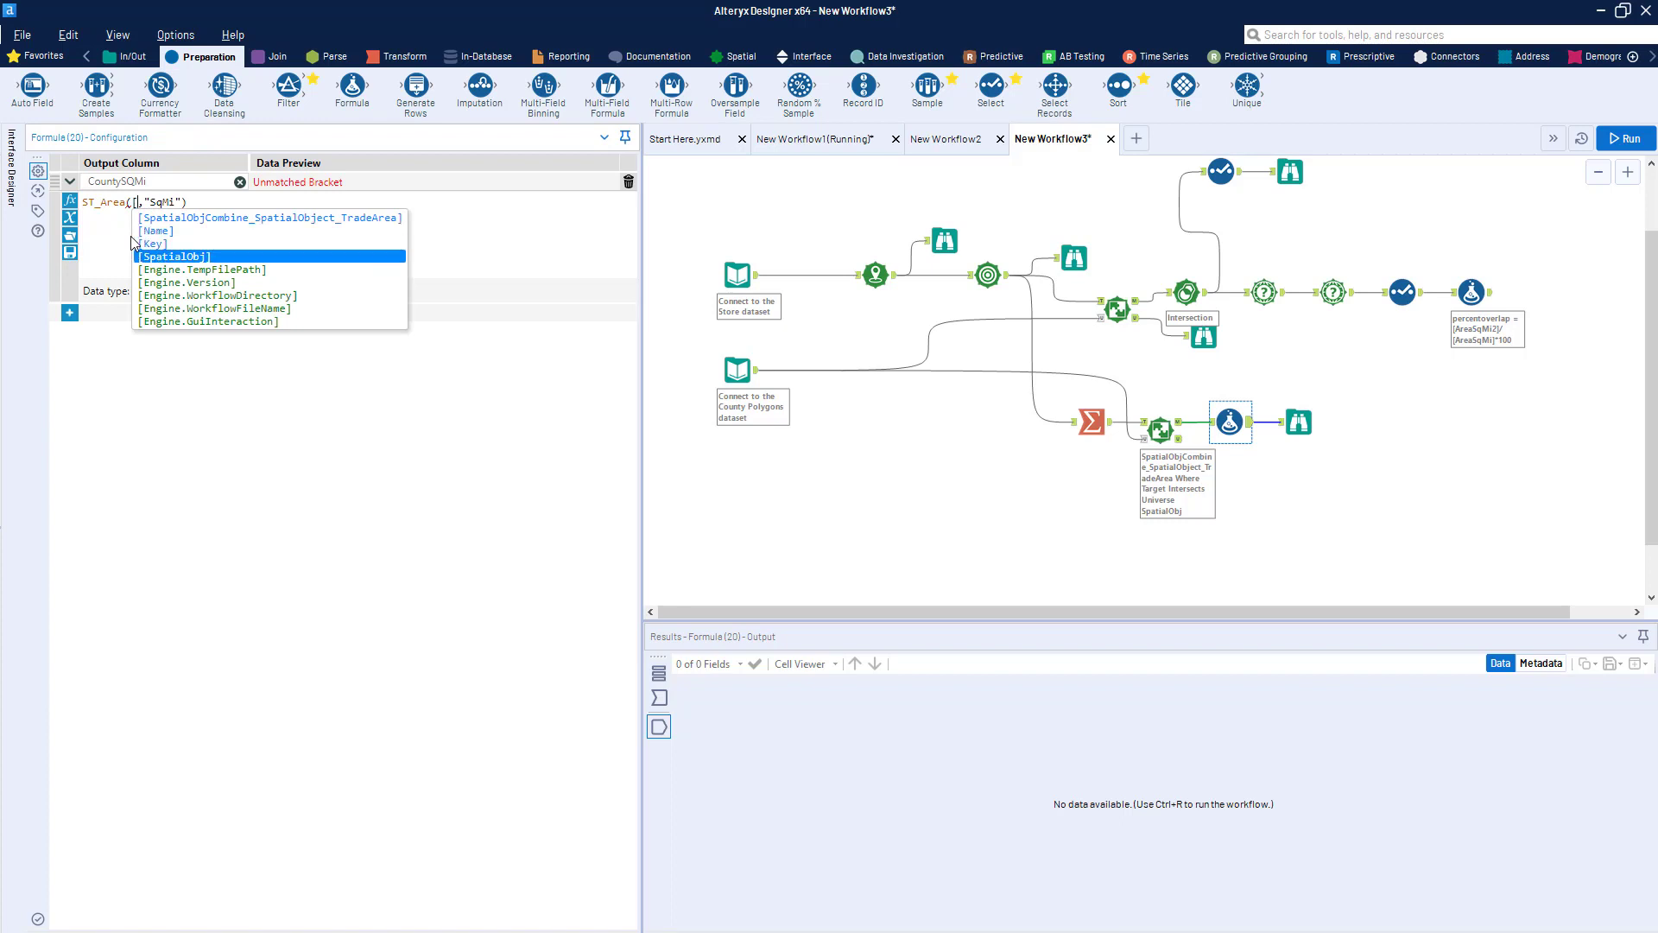
pyautogui.press('Return')
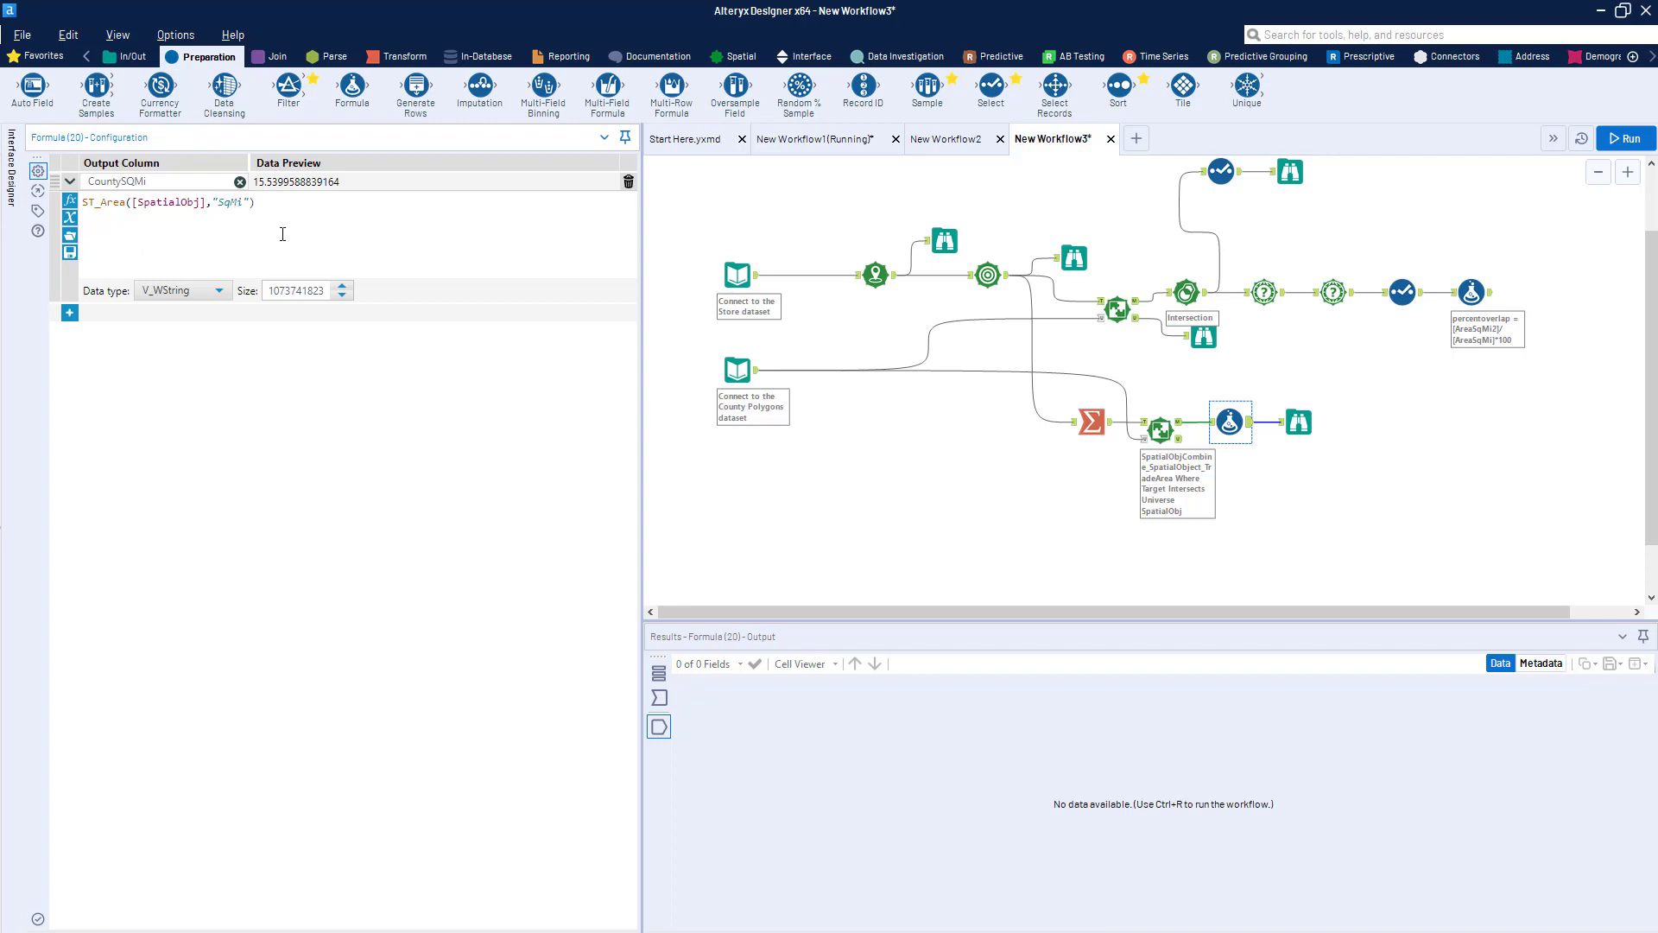
# Review the Spatial Match tool's matched records and add a second output column named OverlapSqMi in the Formula tool.
pyautogui.click(1093, 422)
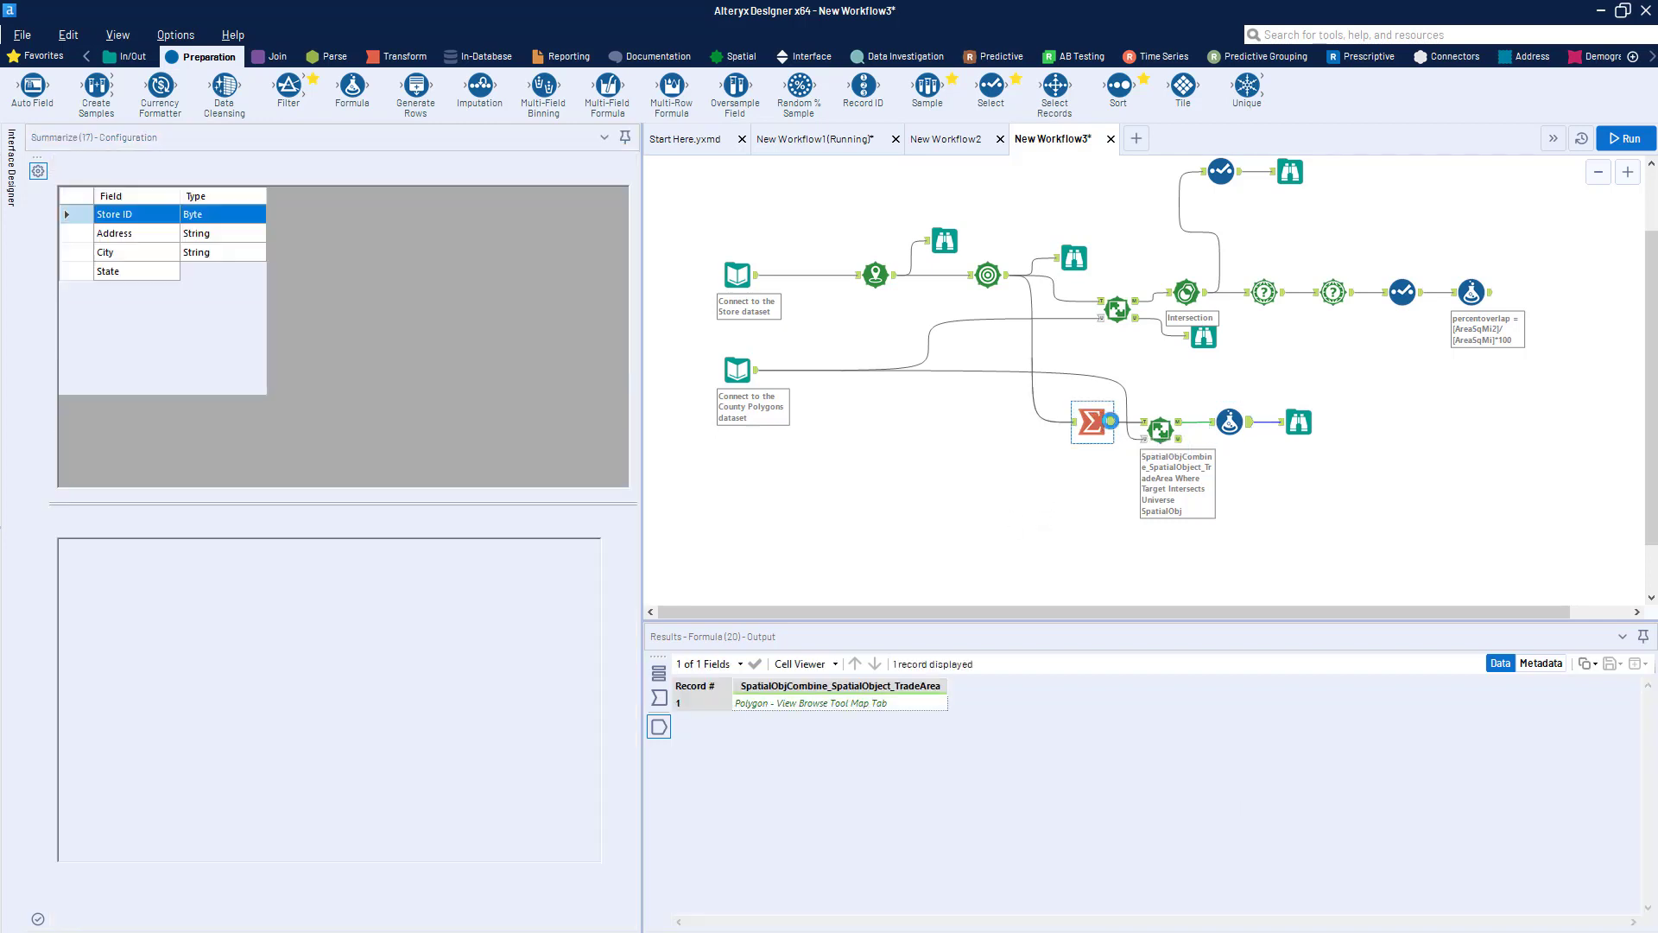
pyautogui.click(1178, 428)
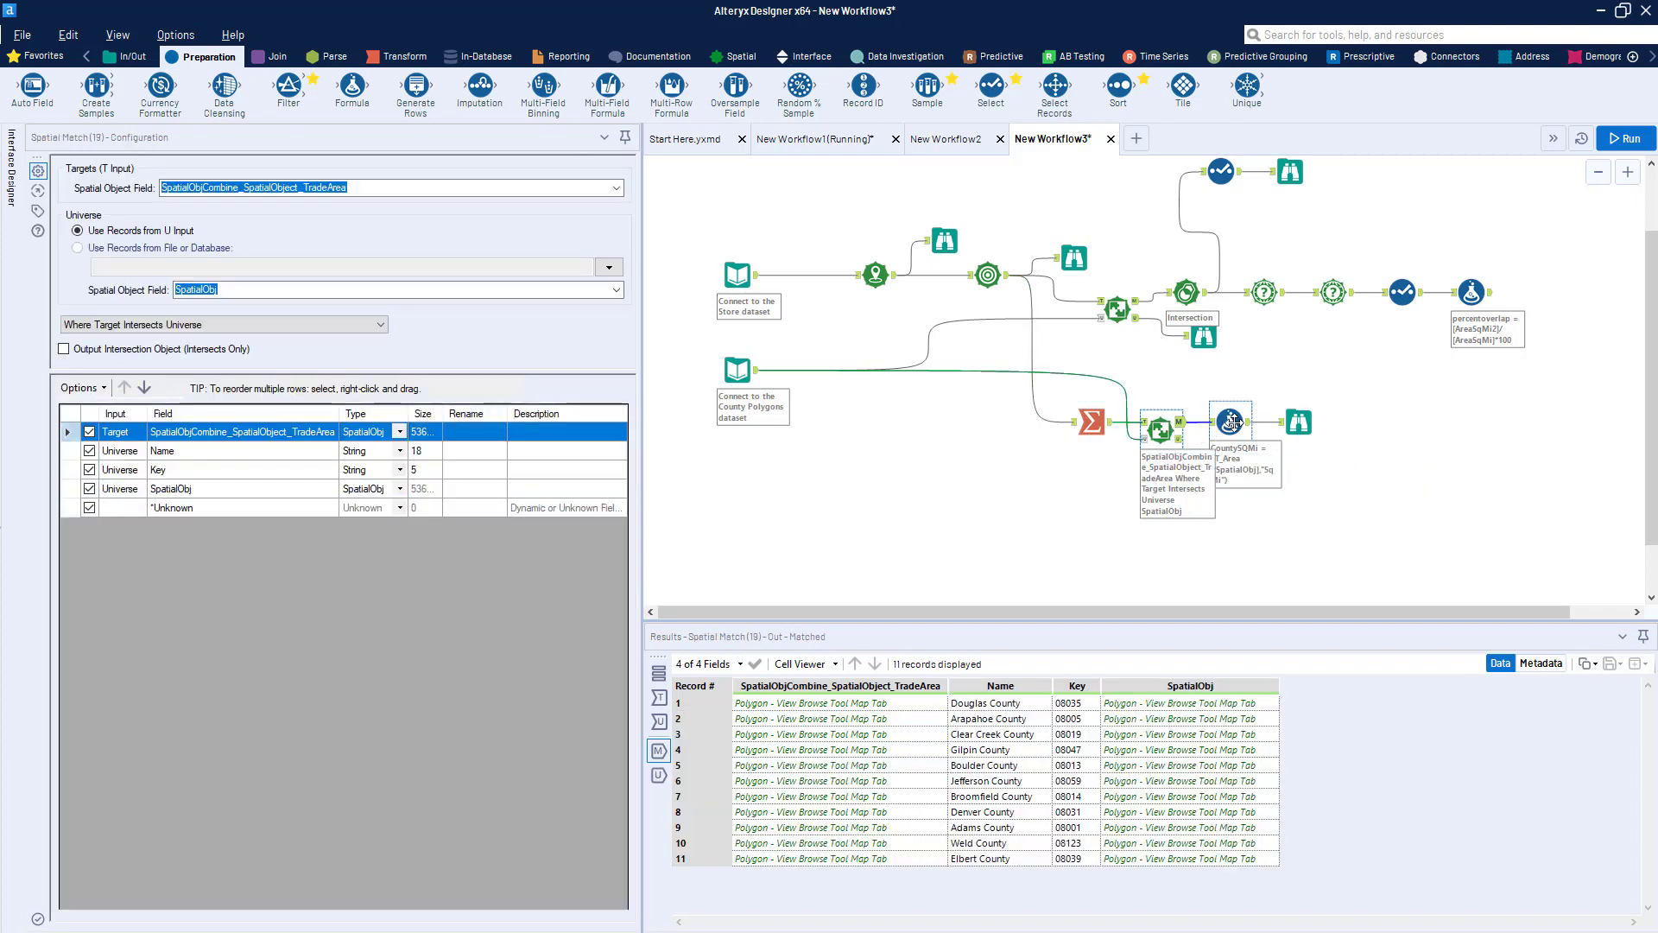
pyautogui.click(1233, 422)
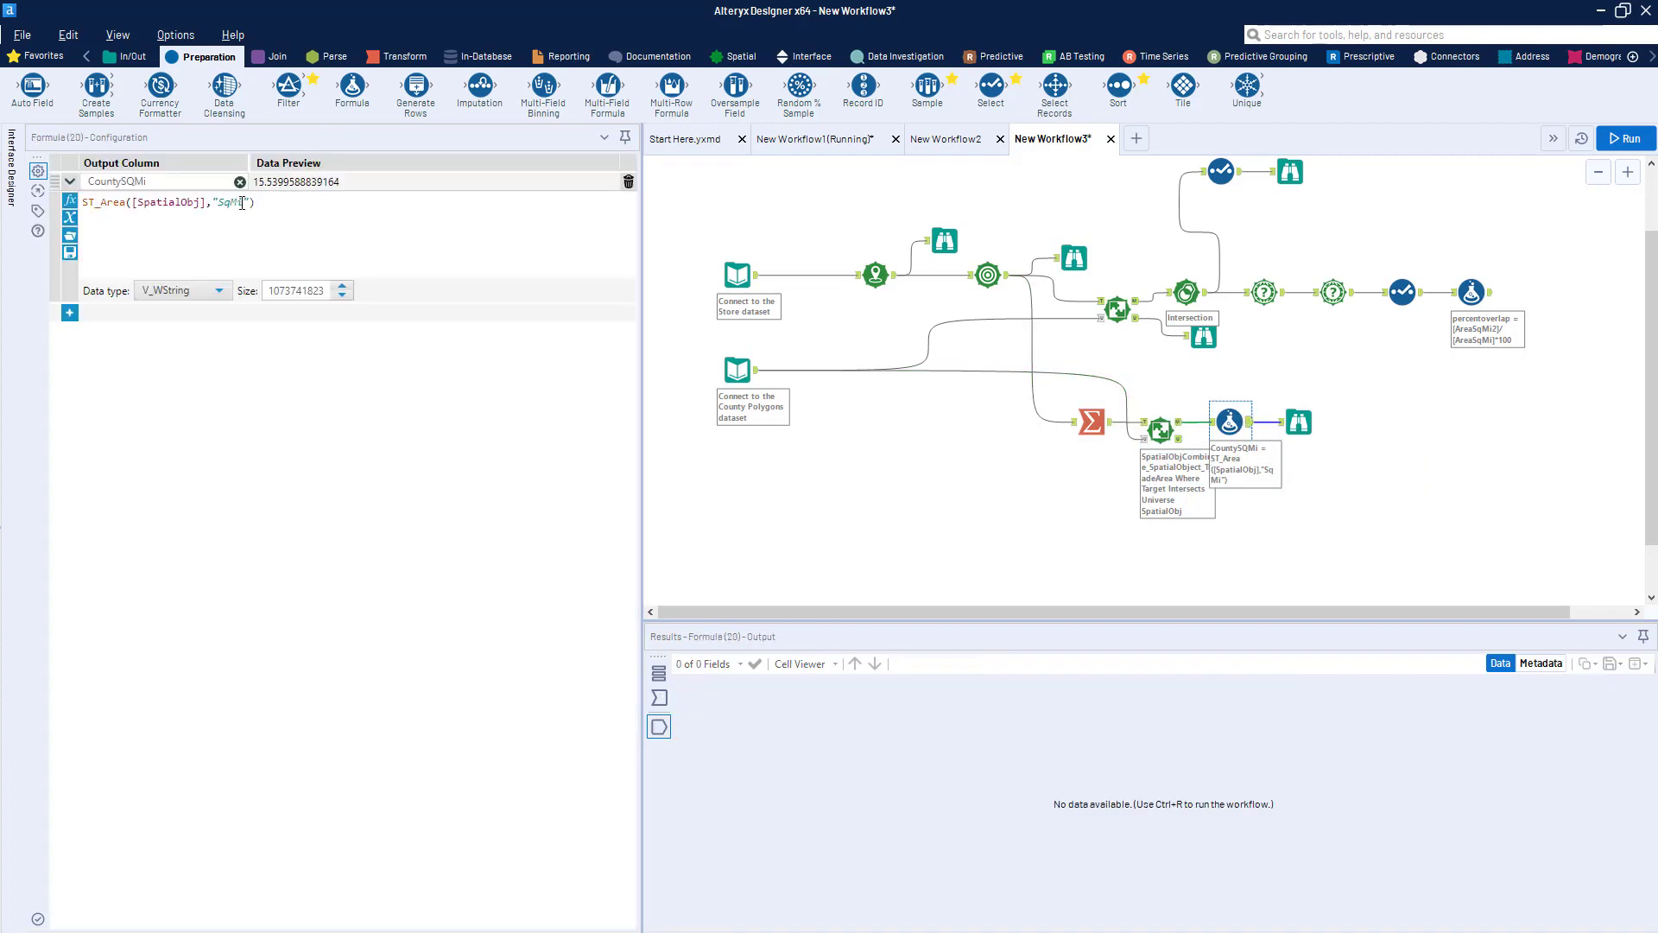
pyautogui.click(239, 209)
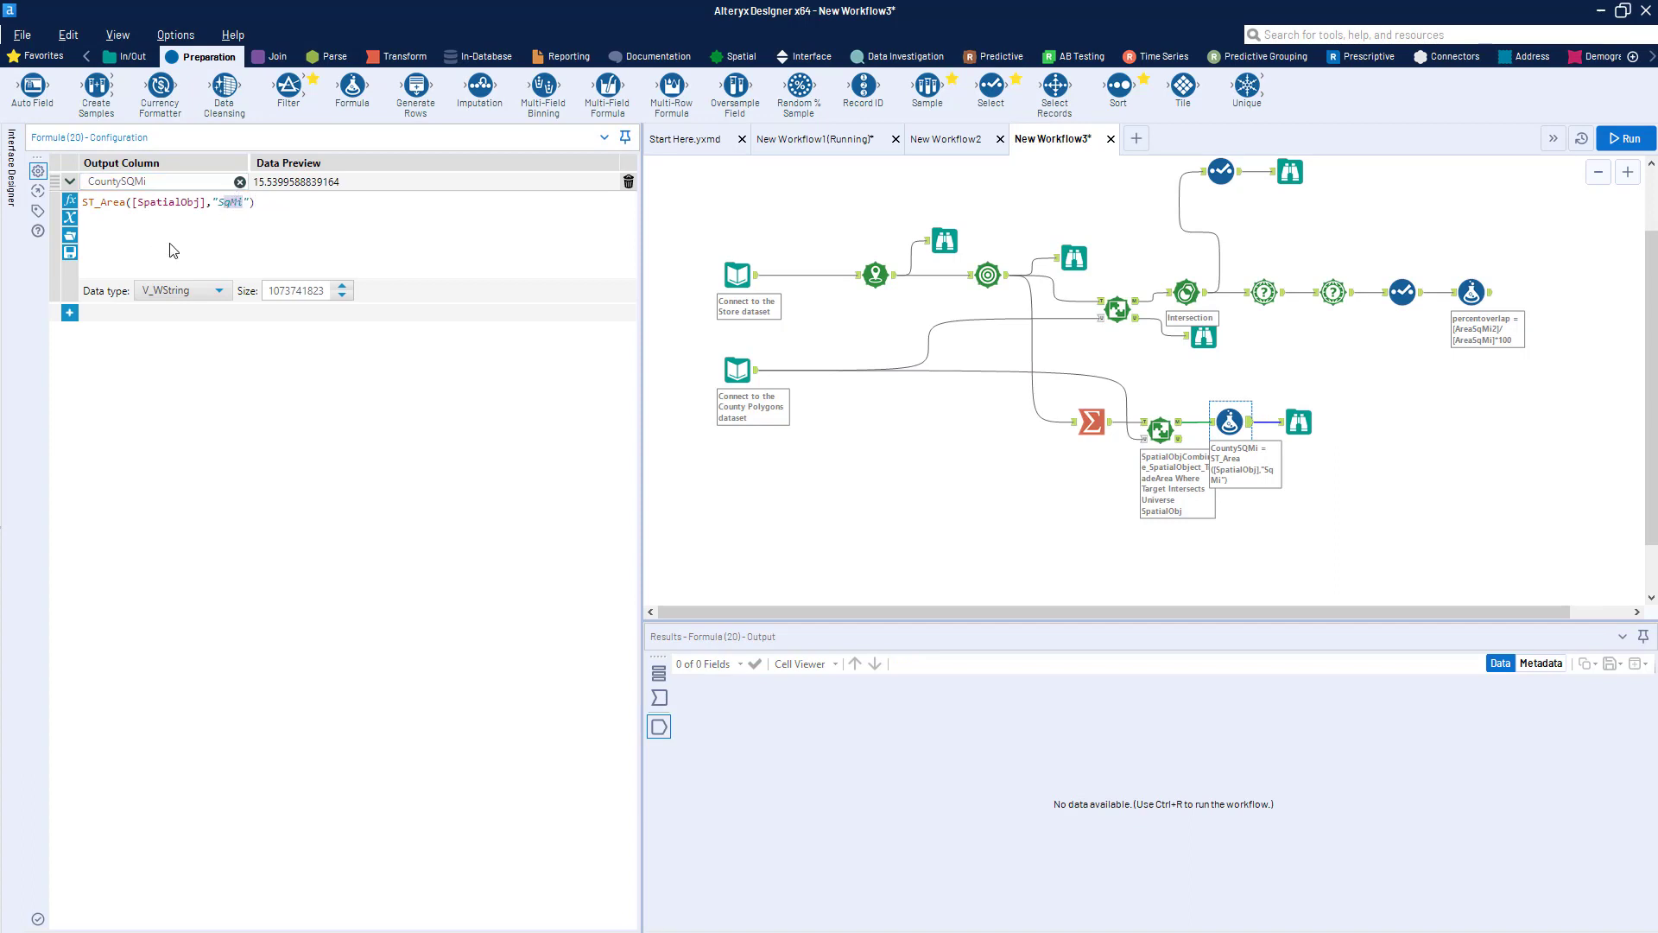
pyautogui.click(241, 204)
pyautogui.click(69, 314)
pyautogui.click(117, 316)
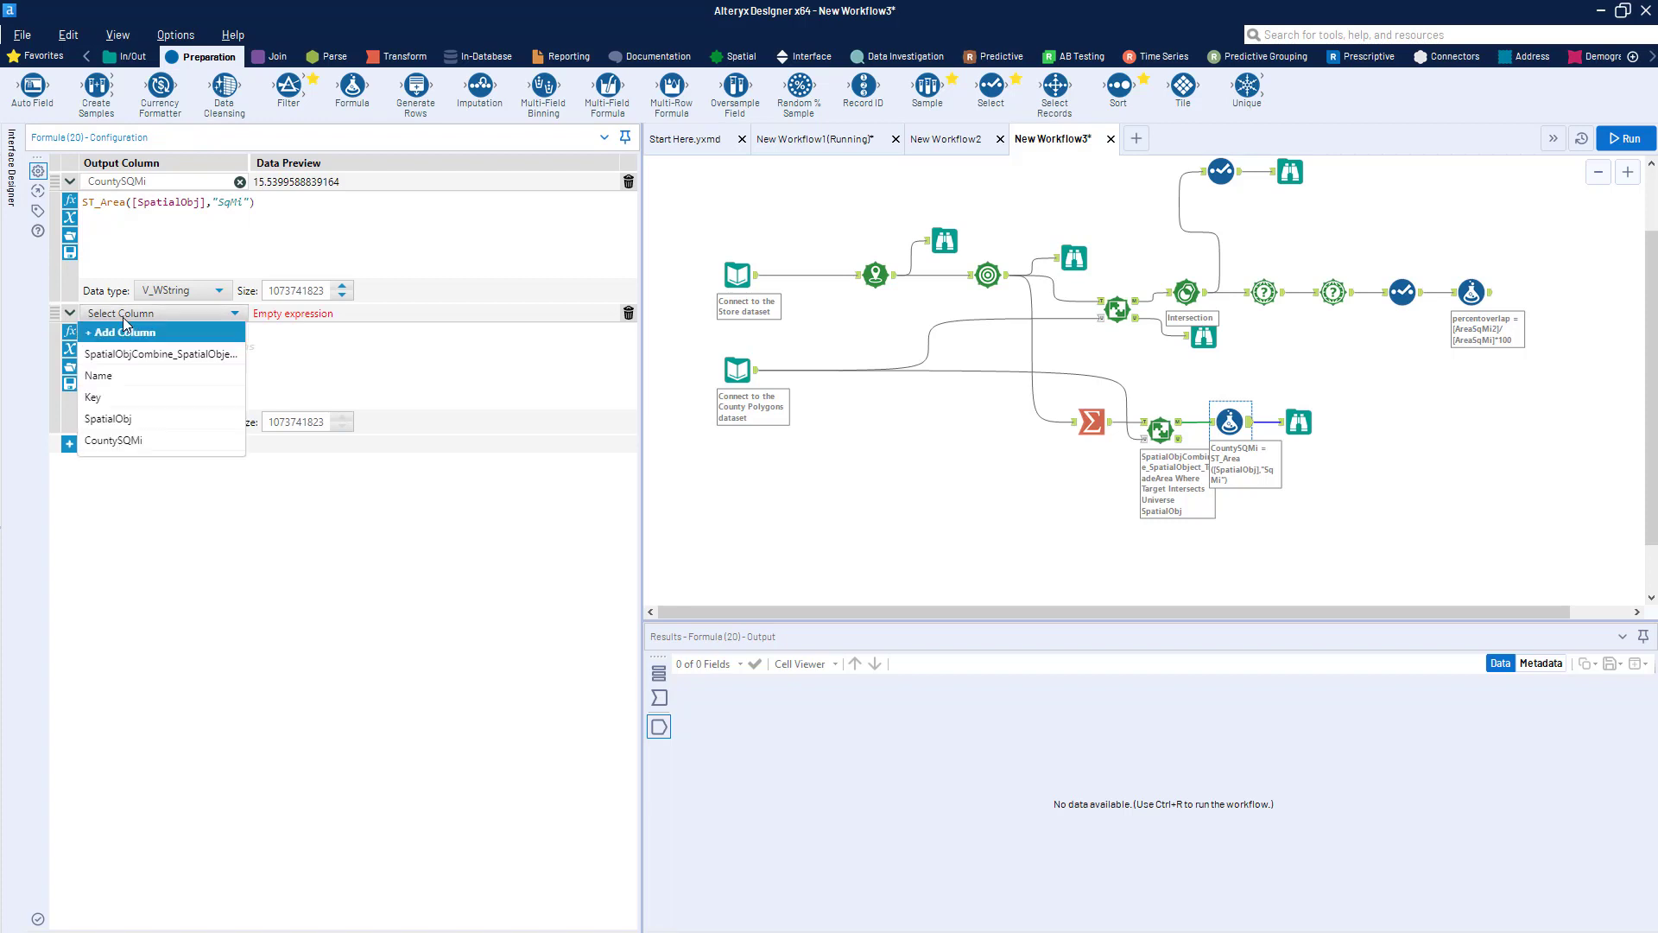
pyautogui.click(124, 328)
pyautogui.write('OverlapSqMi')
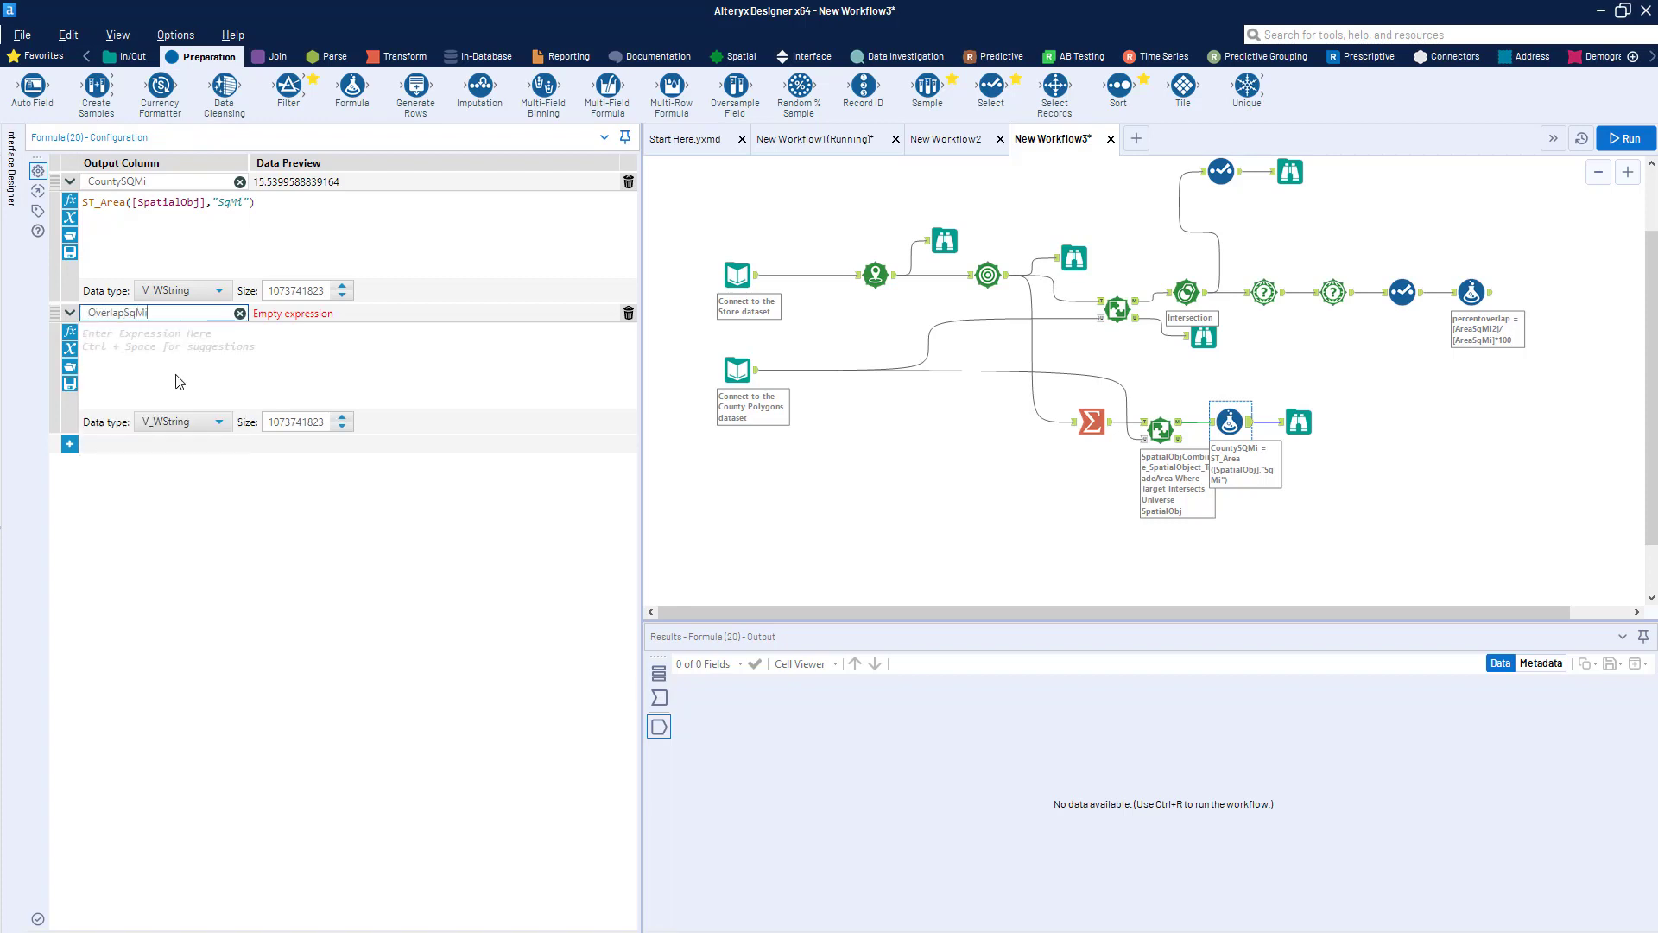
# Build the OverlapSqMi expression as ST_Area([SpatialObjCombine_SpatialObject_TradeArea],"SqMi").
pyautogui.click(178, 382)
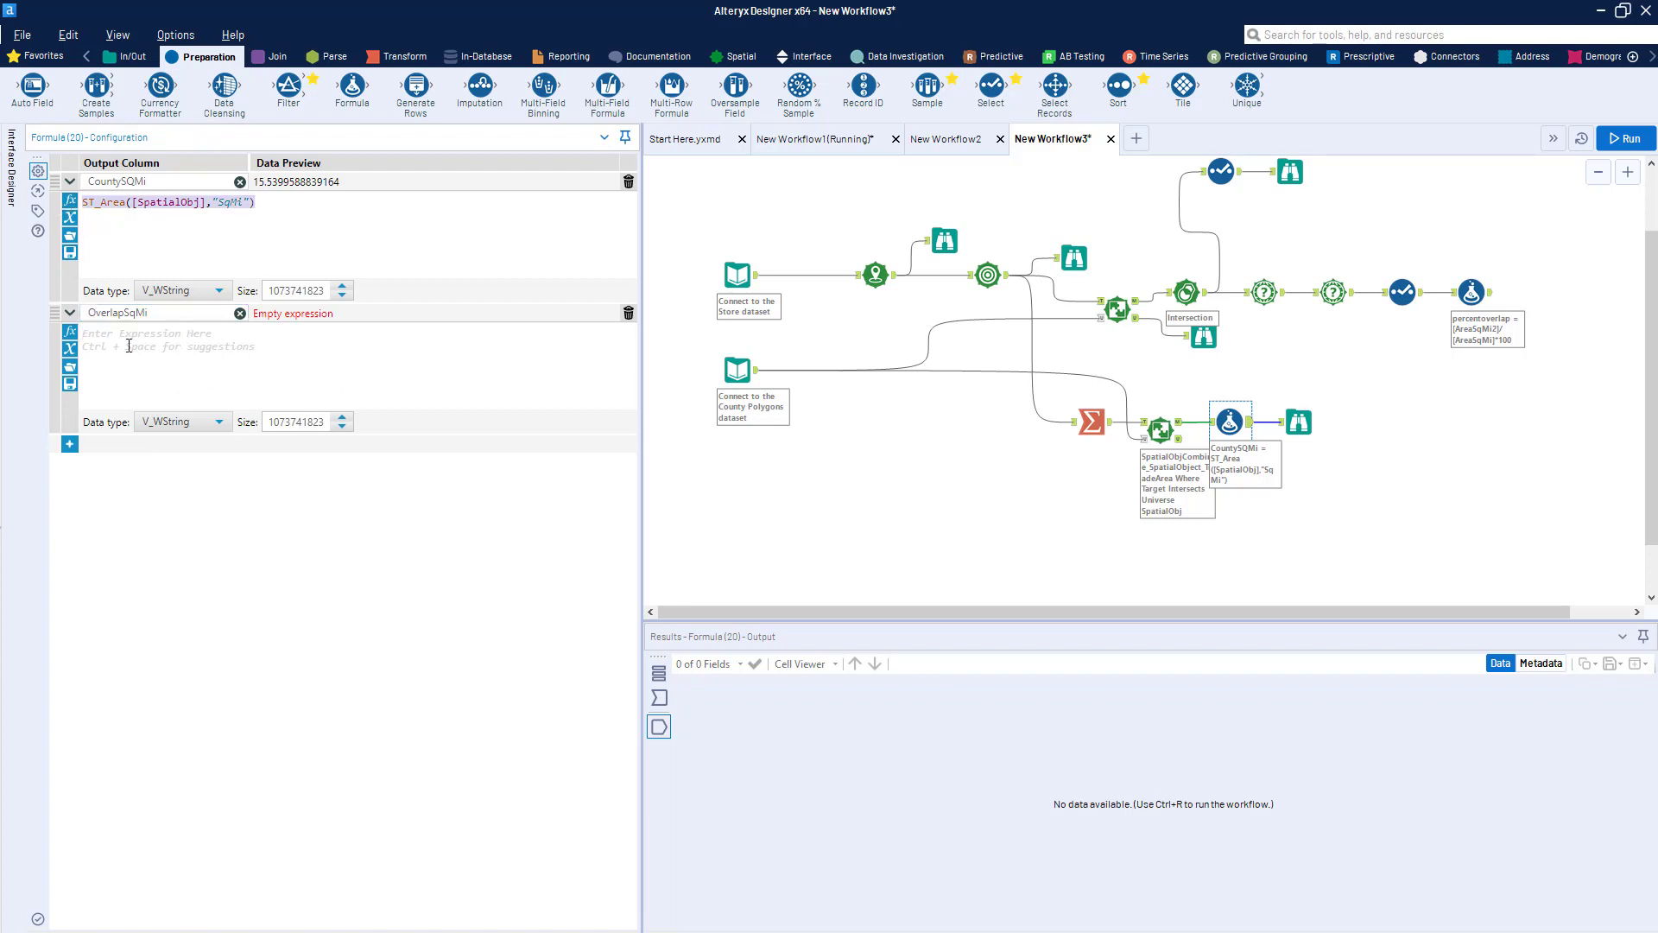
pyautogui.write('ST_Area([SpatialObj],"SqMi")')
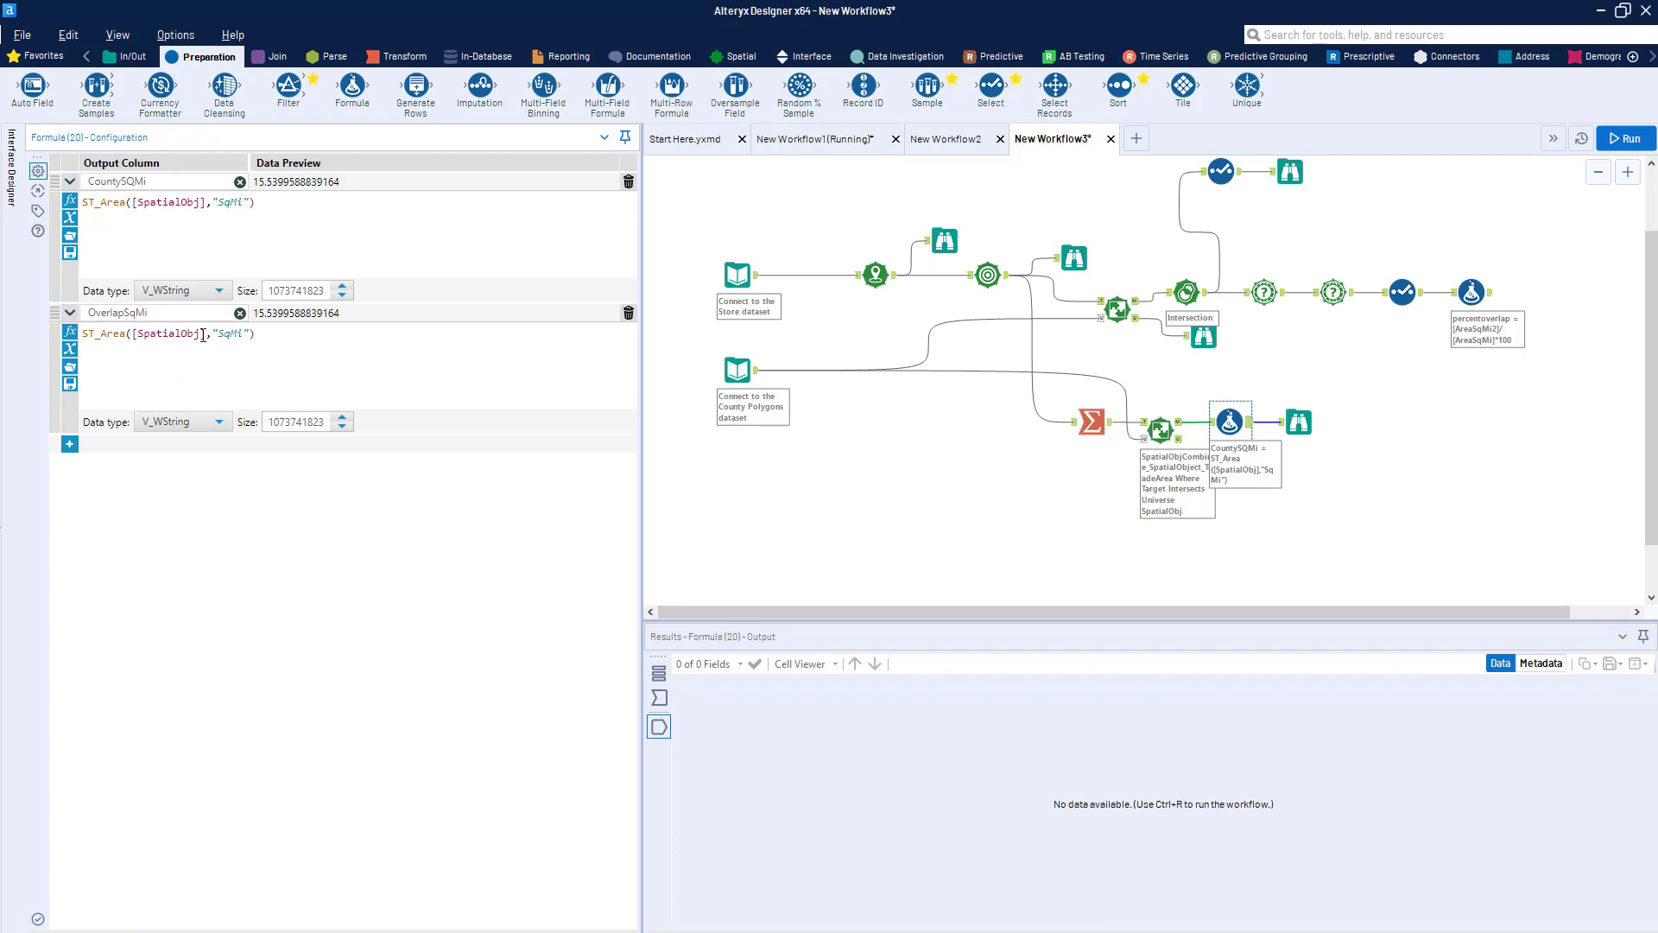
pyautogui.doubleClick(162, 333)
pyautogui.press('BackSpace')
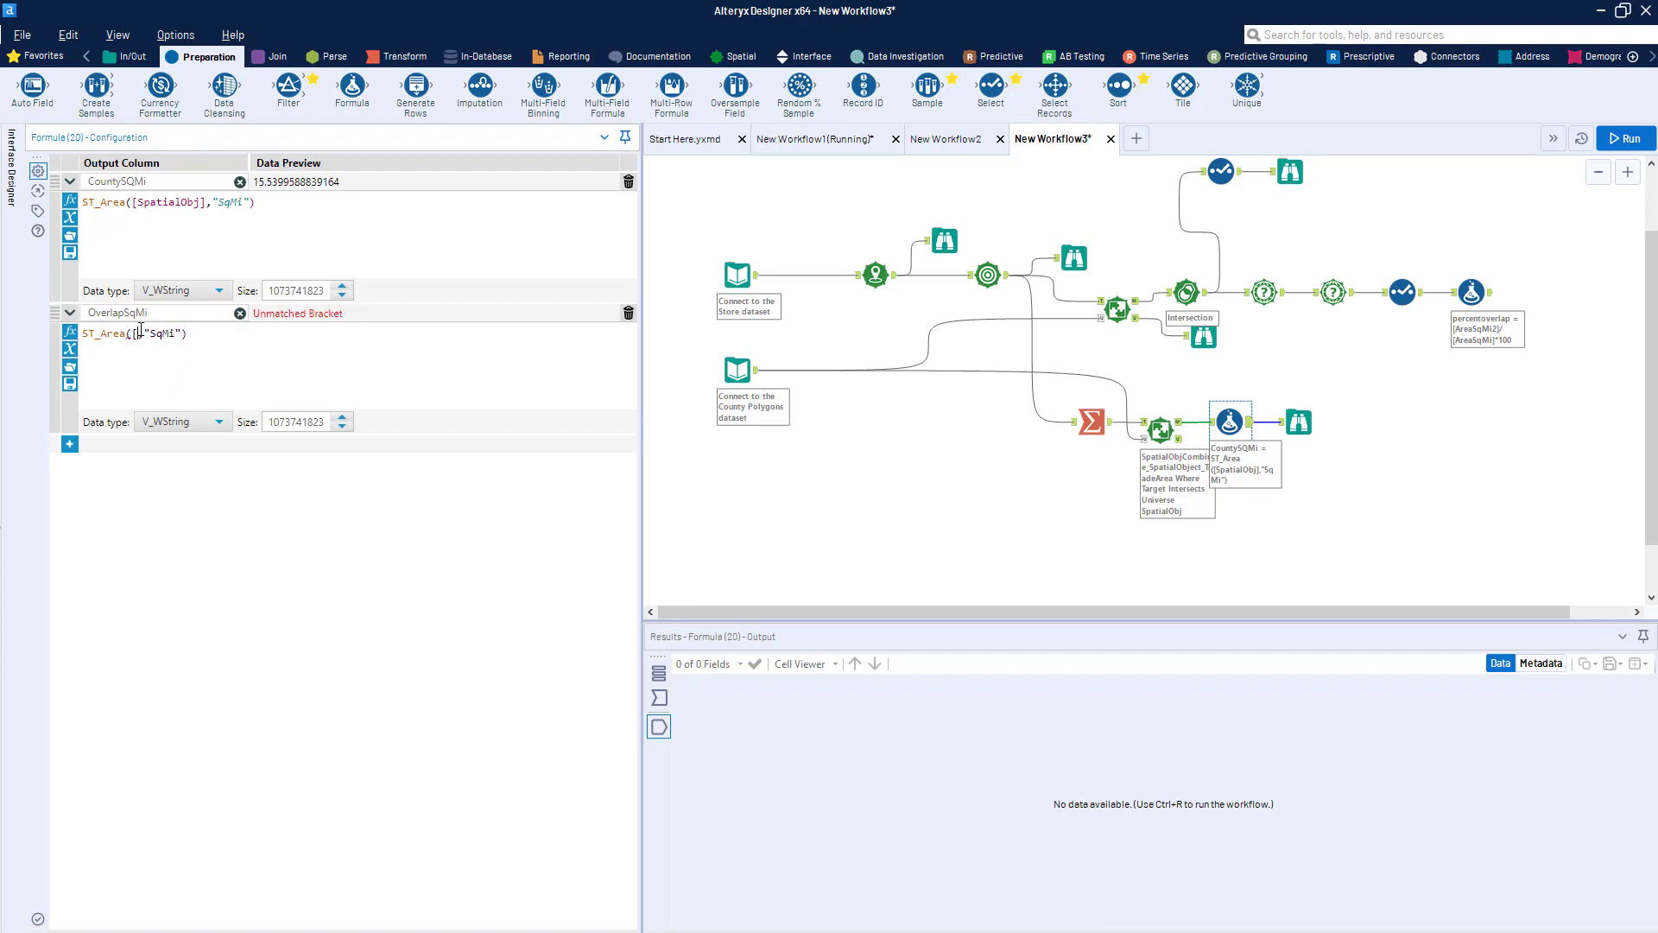
pyautogui.write('[')
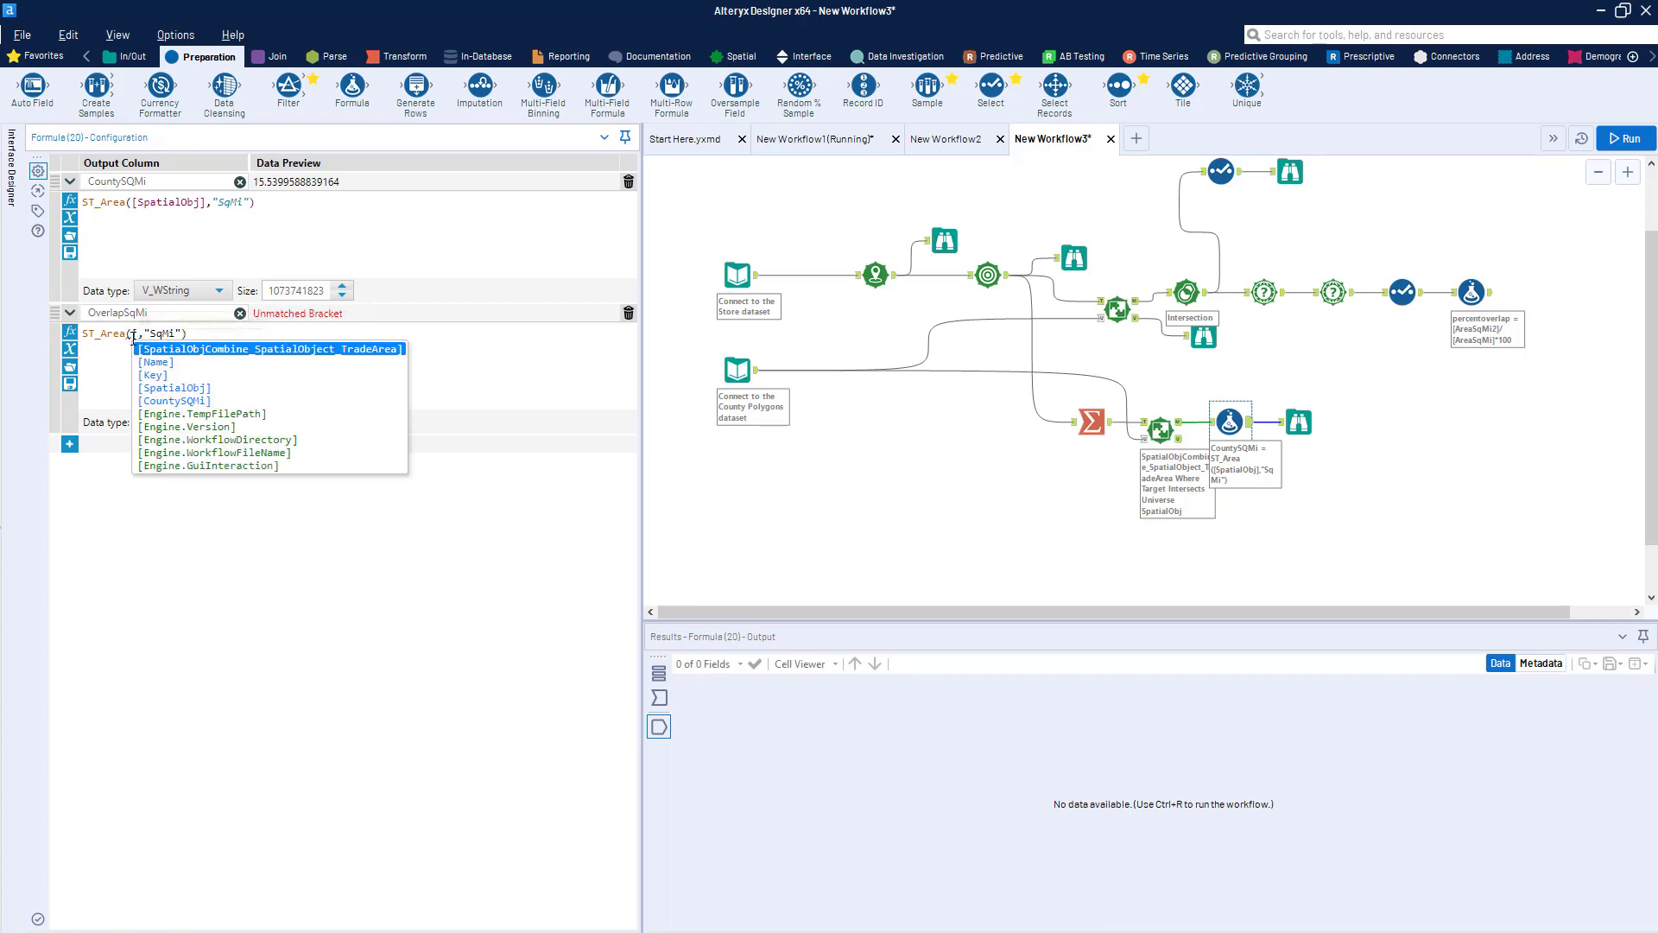
pyautogui.click(180, 390)
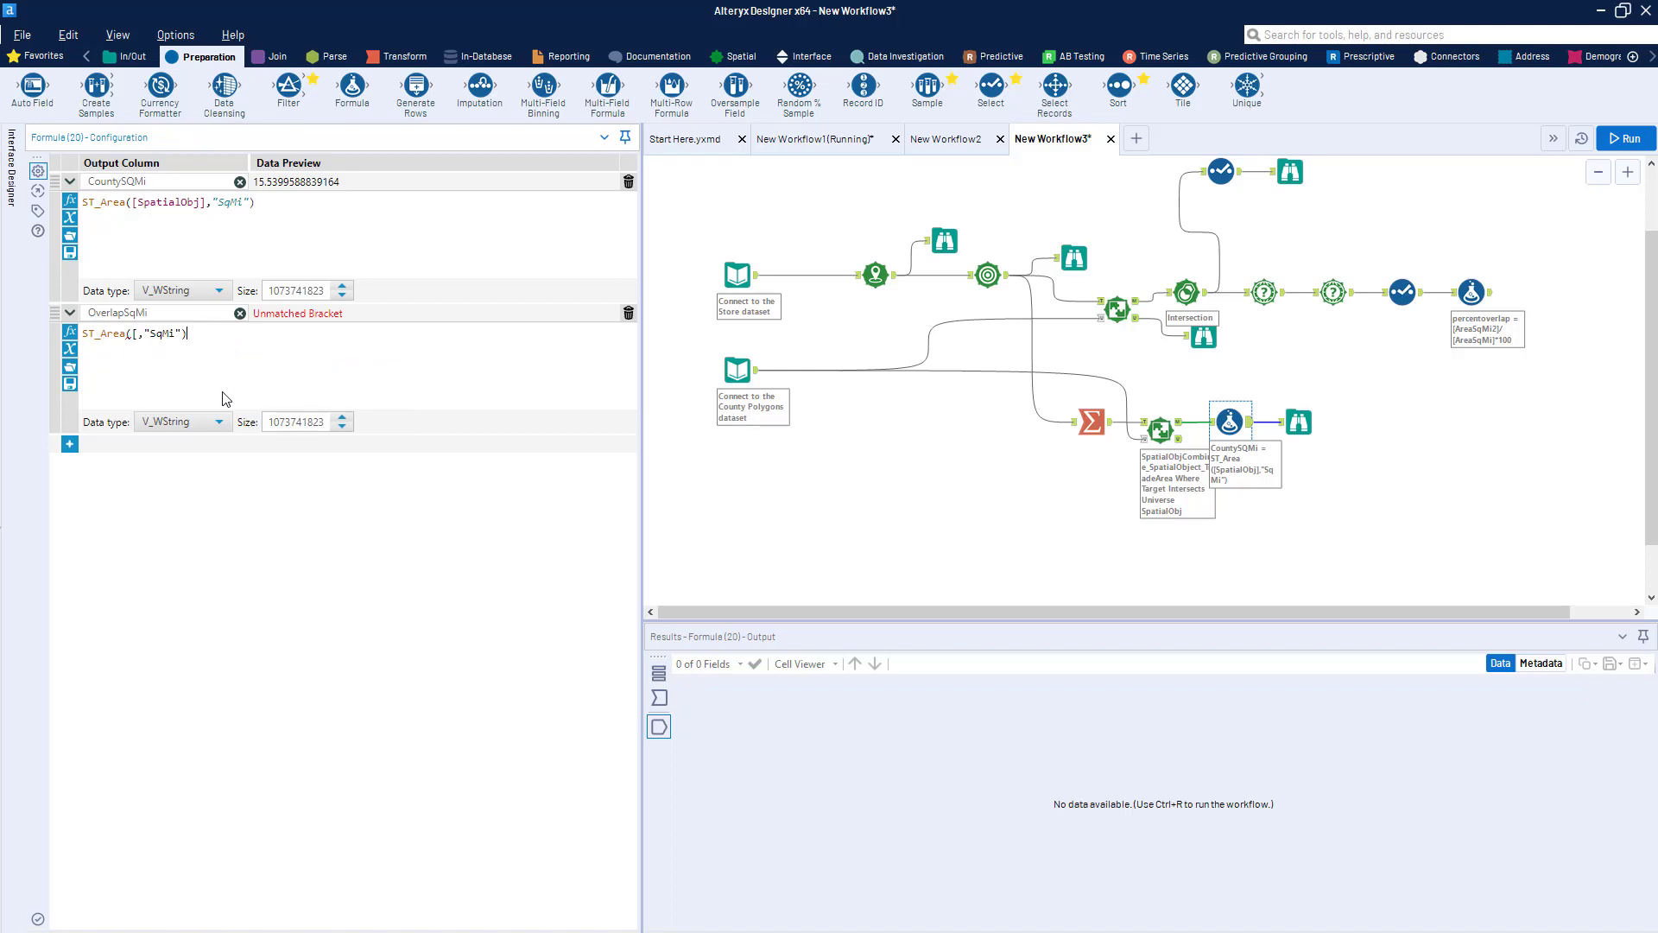
pyautogui.press('BackSpace')
pyautogui.write('[')
pyautogui.doubleClick(152, 354)
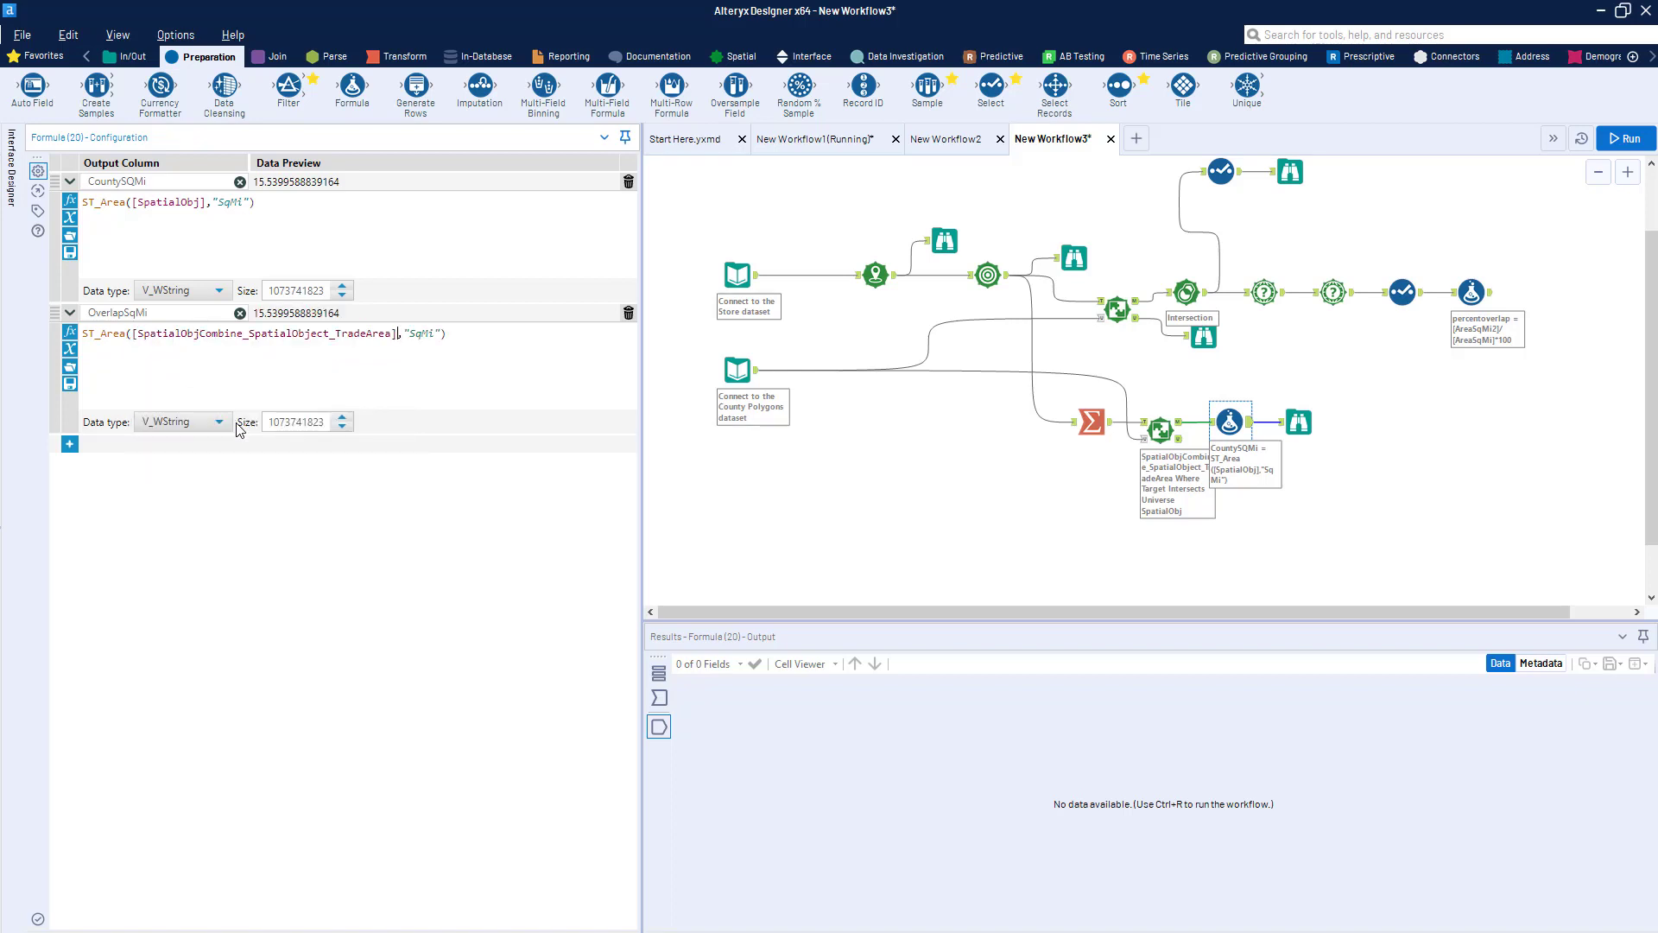
# Add a third output column named Percent Overlap with the expression [OverlapSqMi]/[CountySQMi]*100.
pyautogui.click(69, 443)
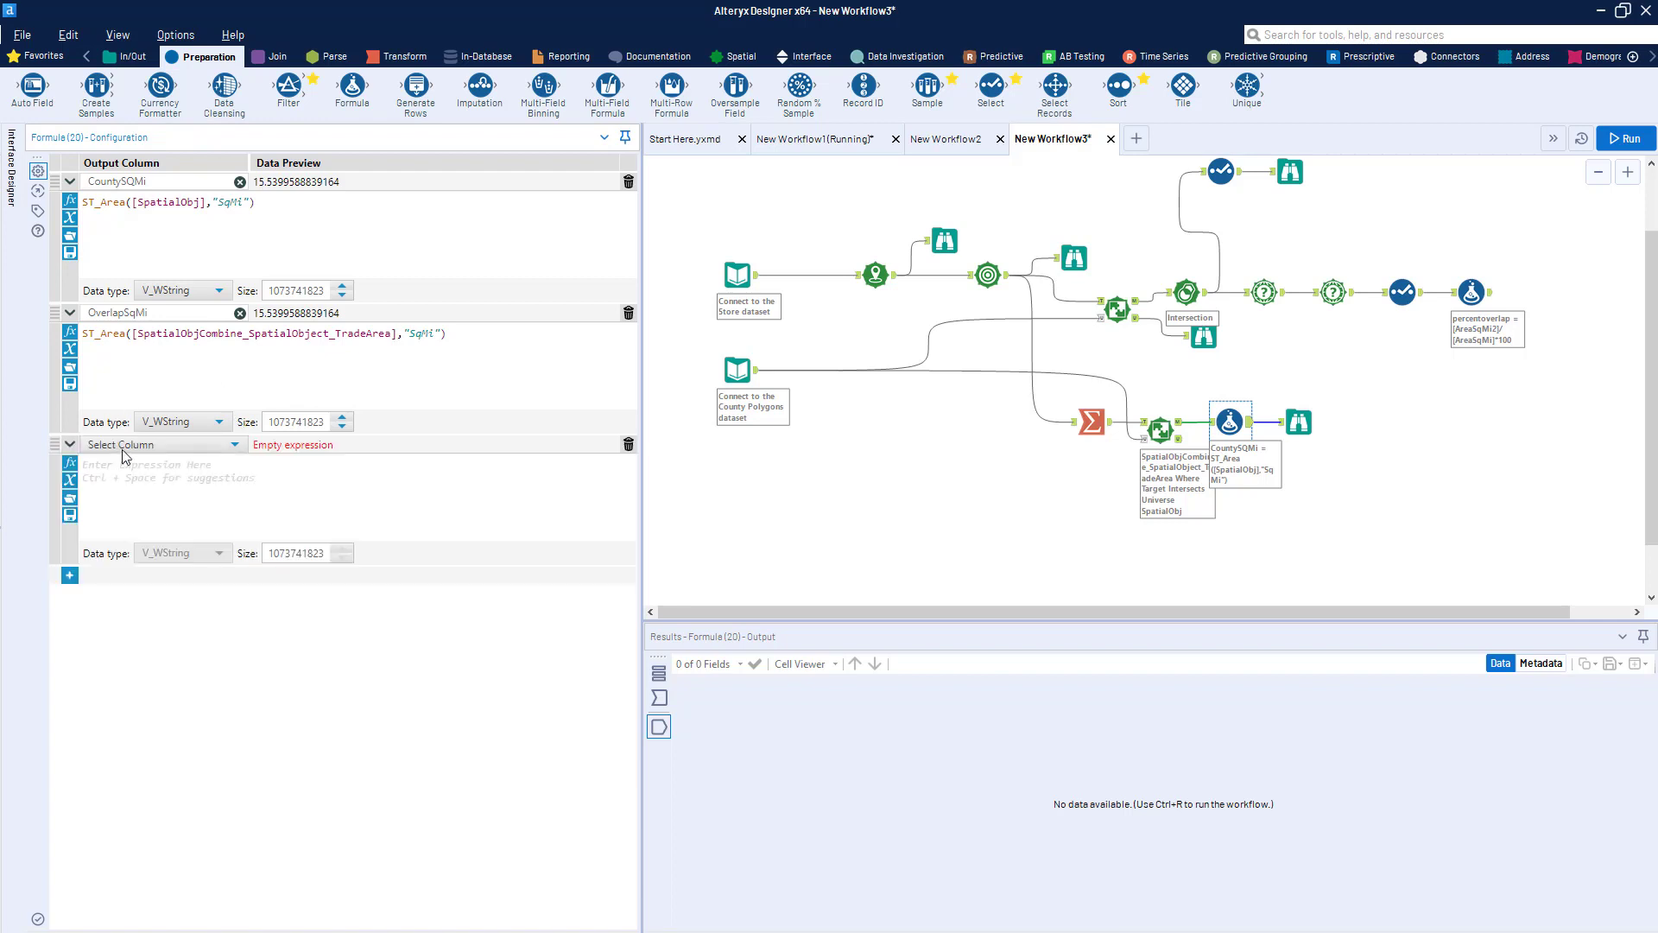
pyautogui.write('Percent Overlap')
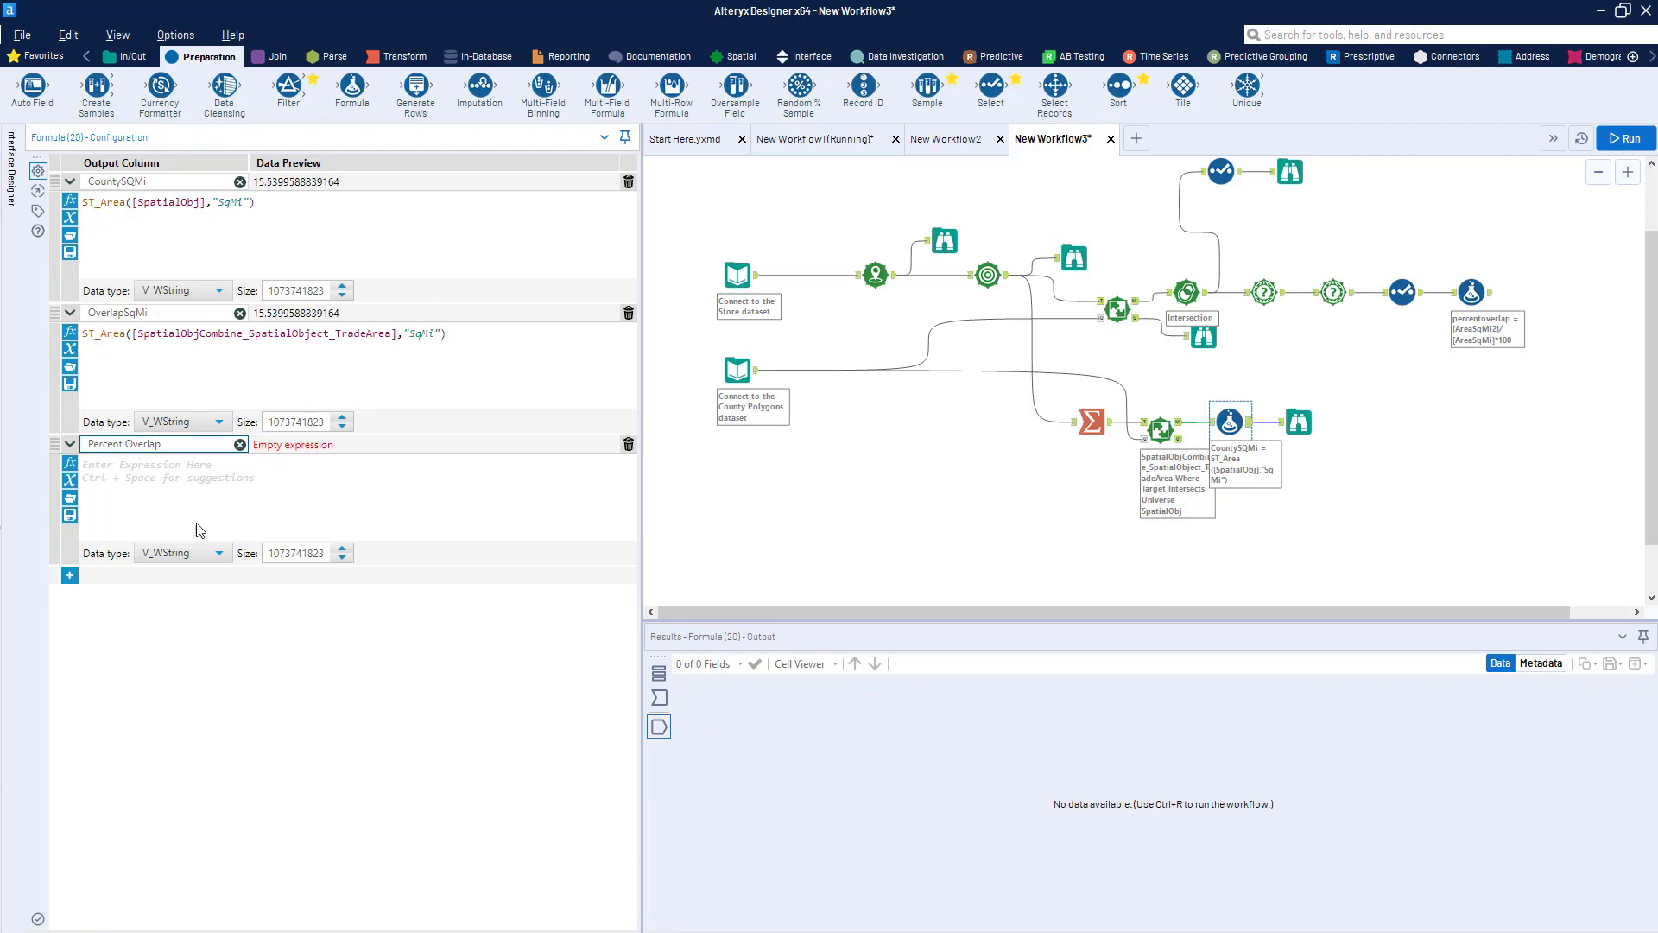
pyautogui.click(216, 497)
pyautogui.write('[')
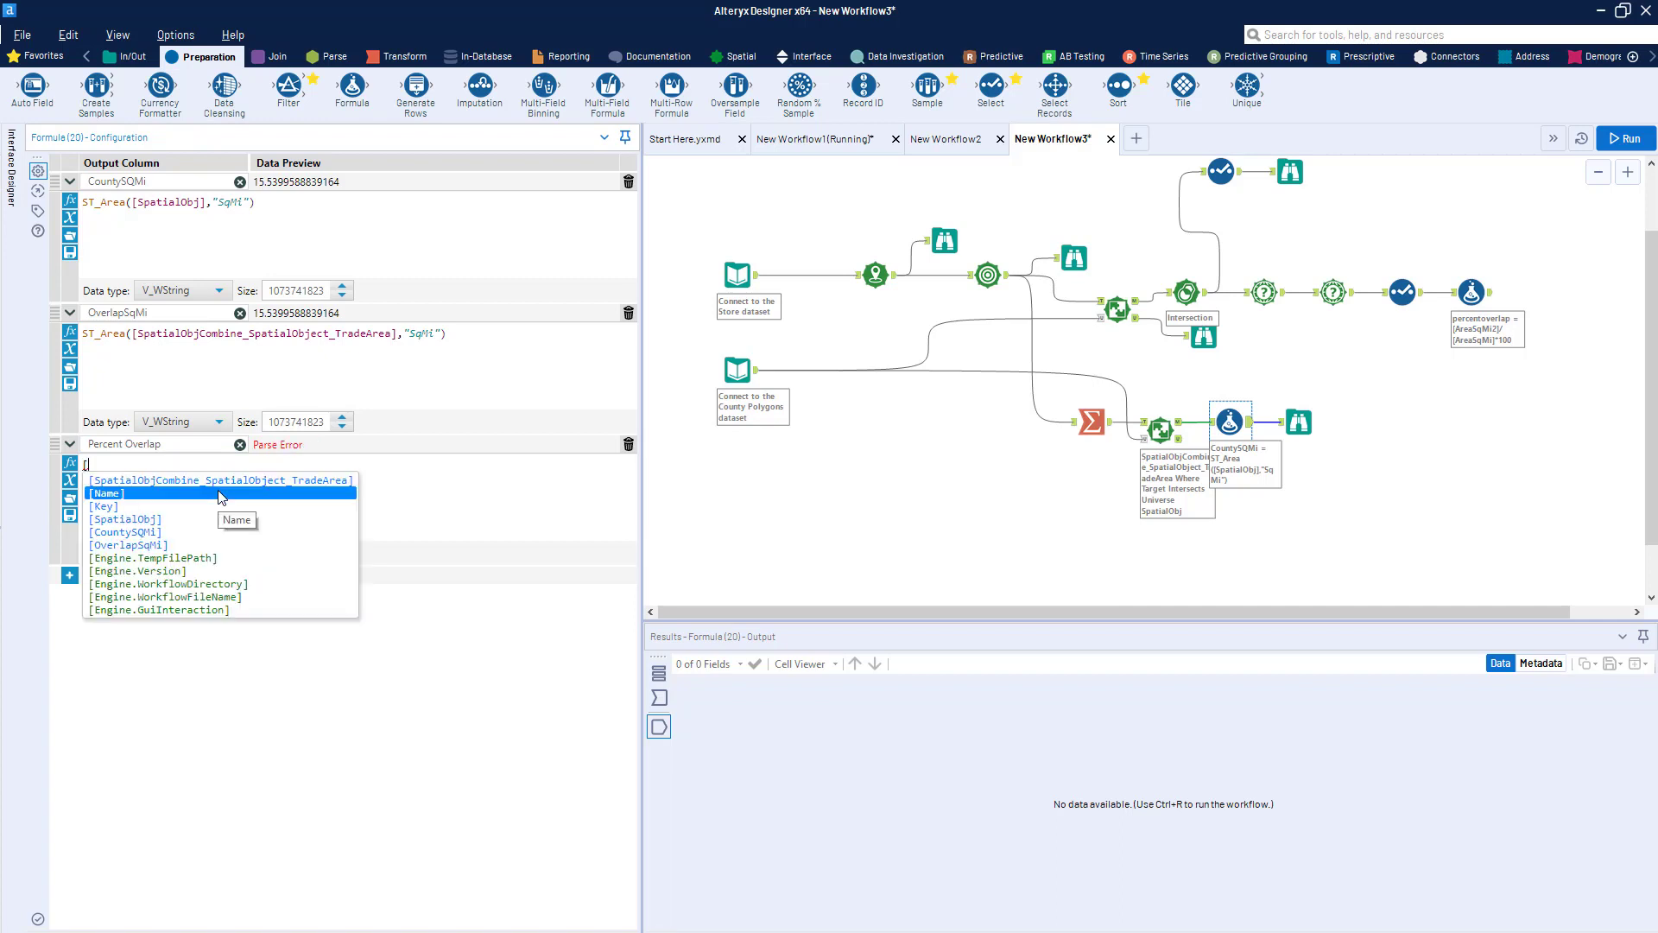
pyautogui.press('Down')
pyautogui.press('Down')
pyautogui.press('Down')
pyautogui.press('Down')
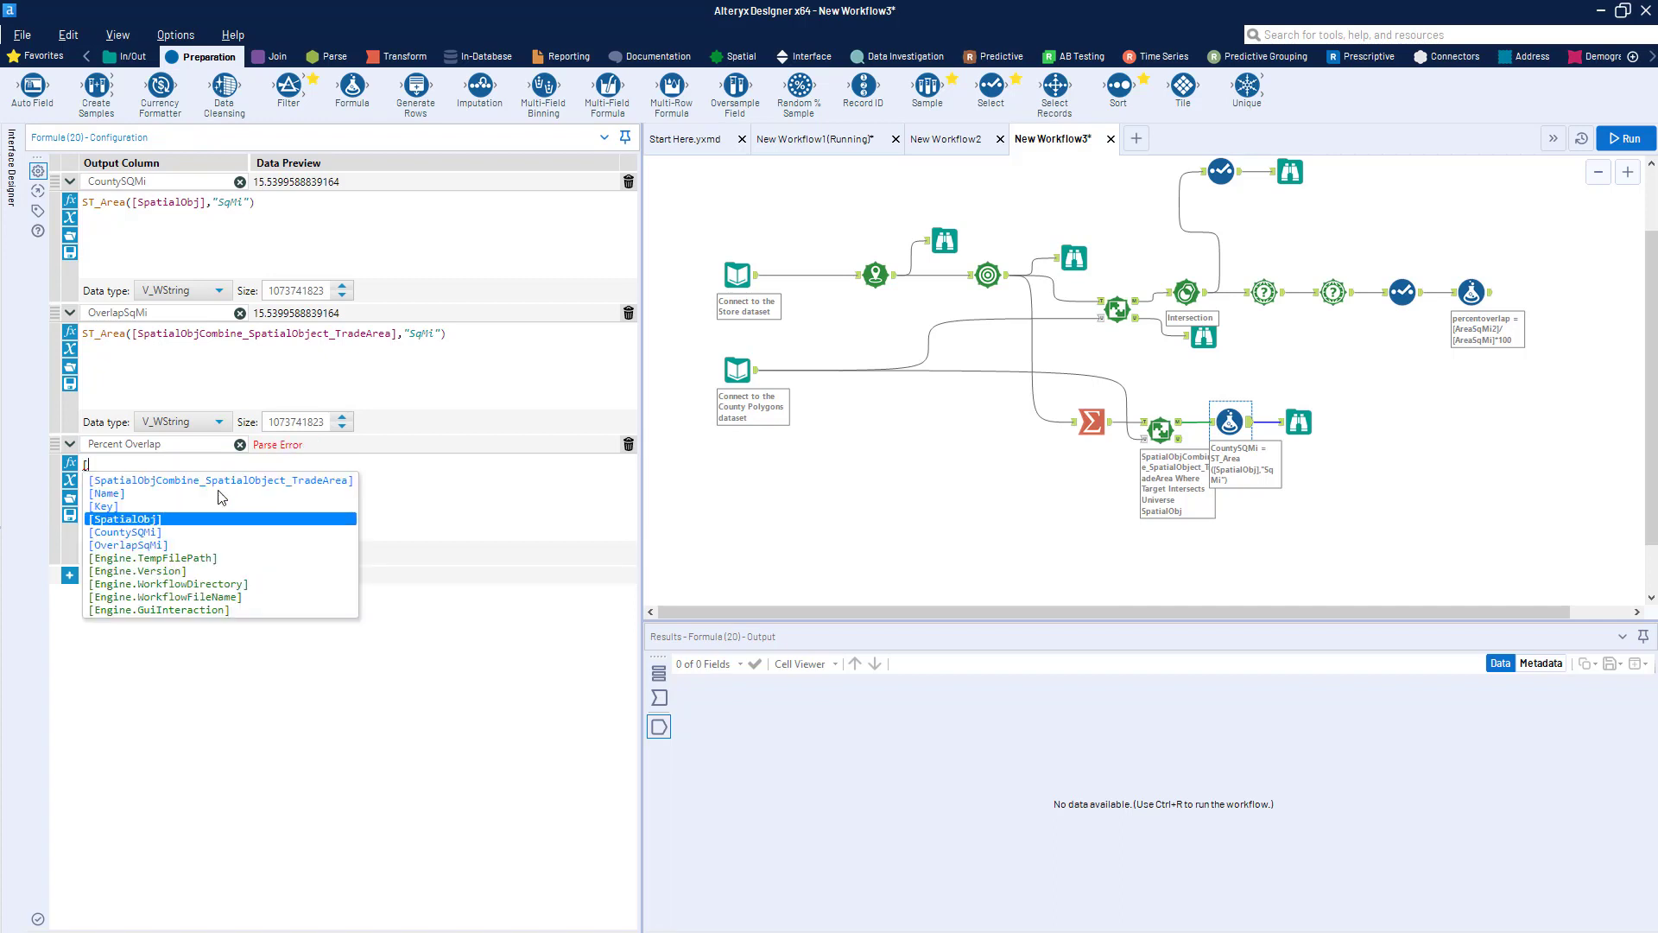
pyautogui.press('Return')
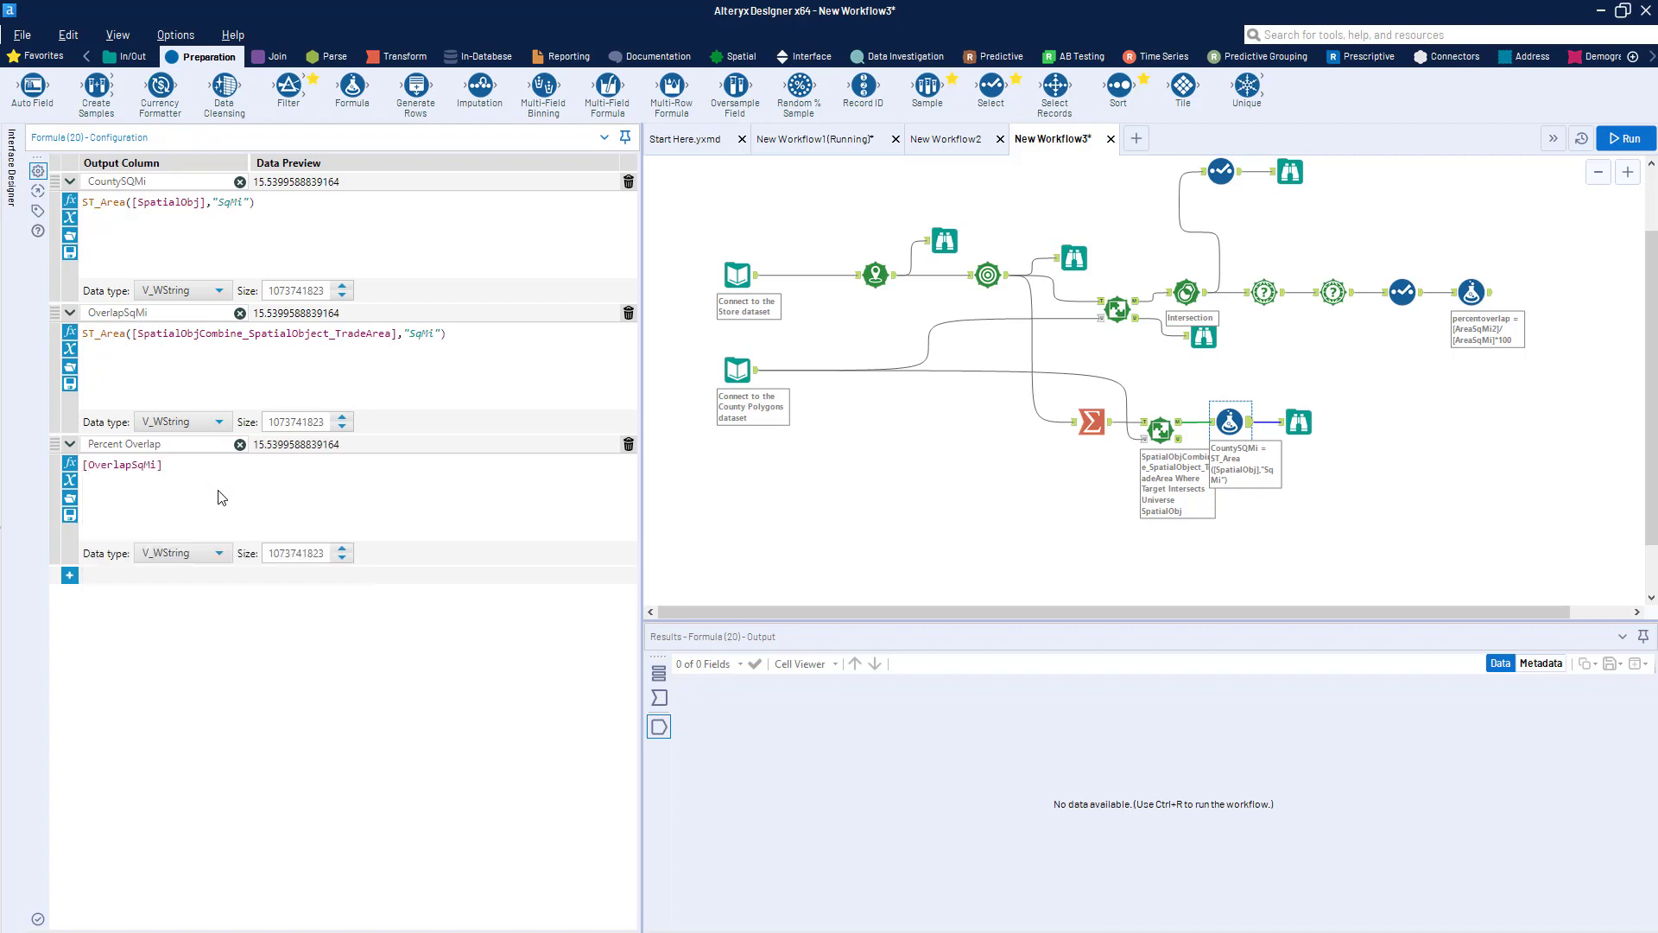
pyautogui.write('/[coun')
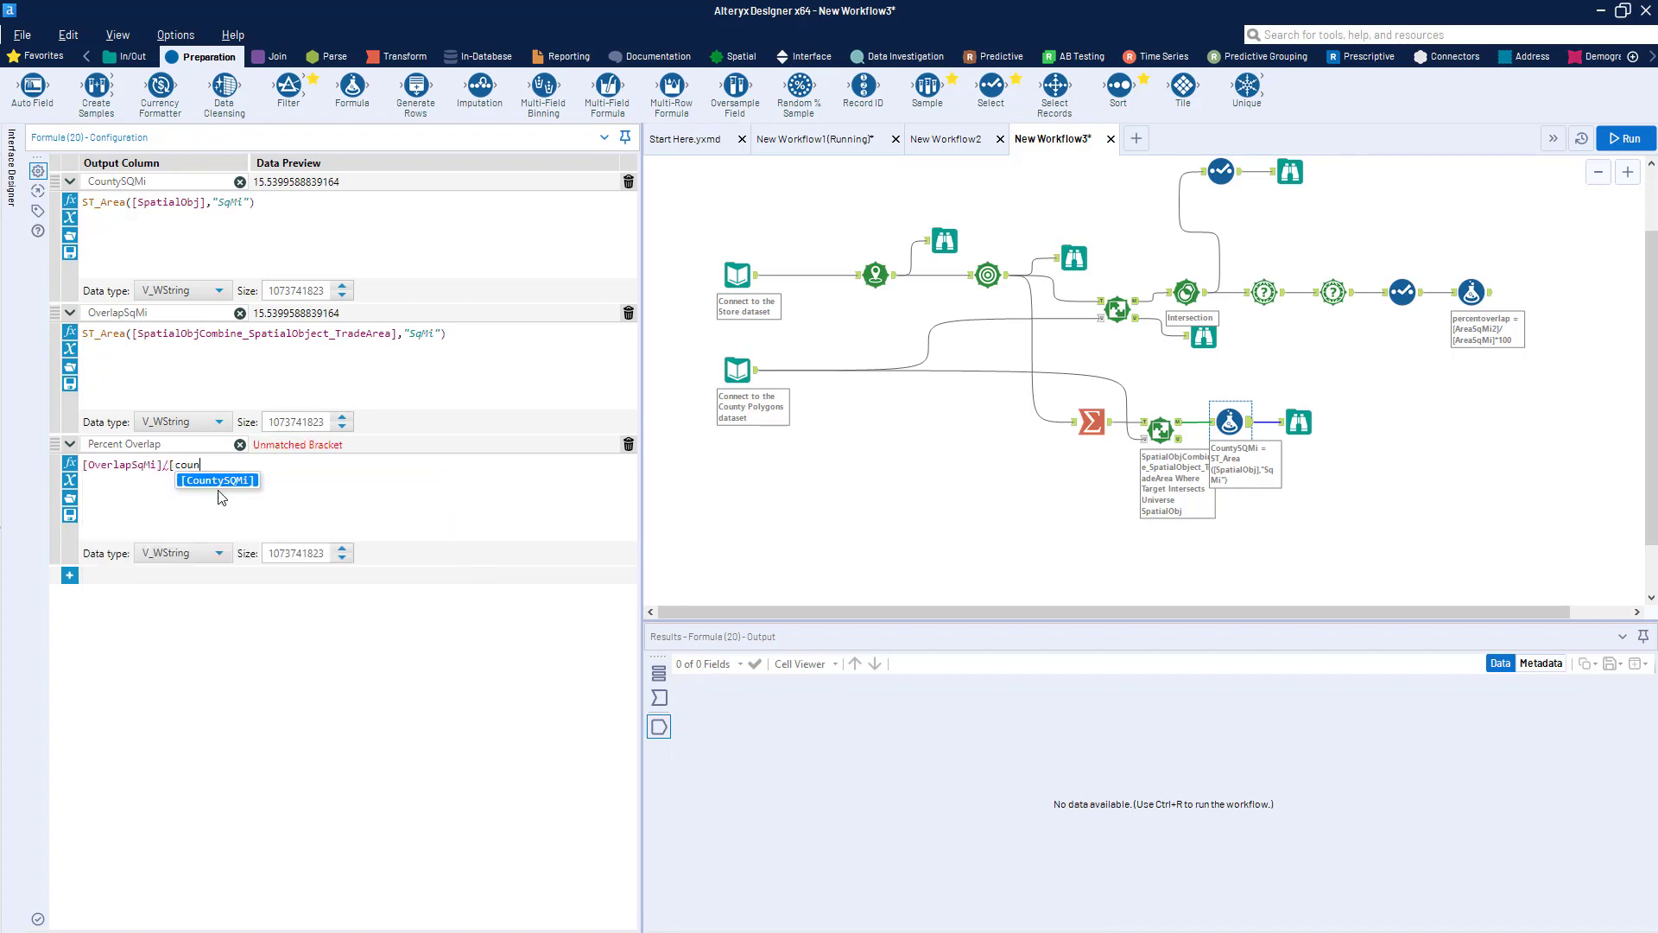
pyautogui.press('Return')
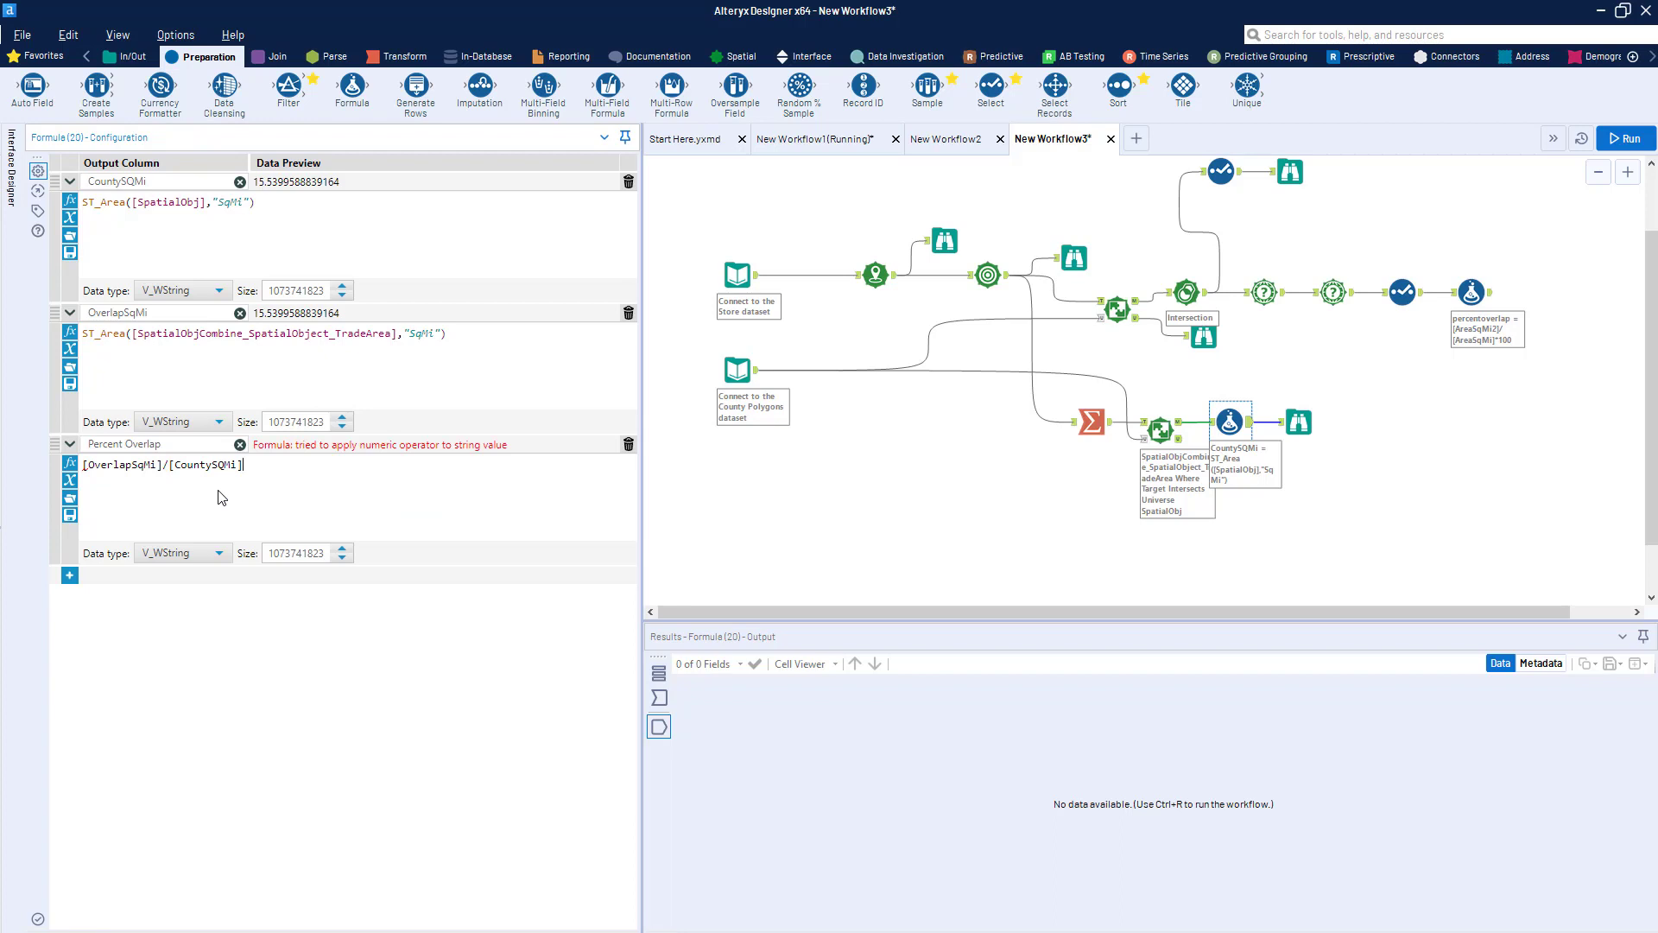
pyautogui.write('*1000')
# Set the data type of the OverlapSqMi, CountySQMi and Percent Overlap columns to Double.
pyautogui.click(212, 422)
pyautogui.moveTo(226, 500); pyautogui.dragTo(222, 555)
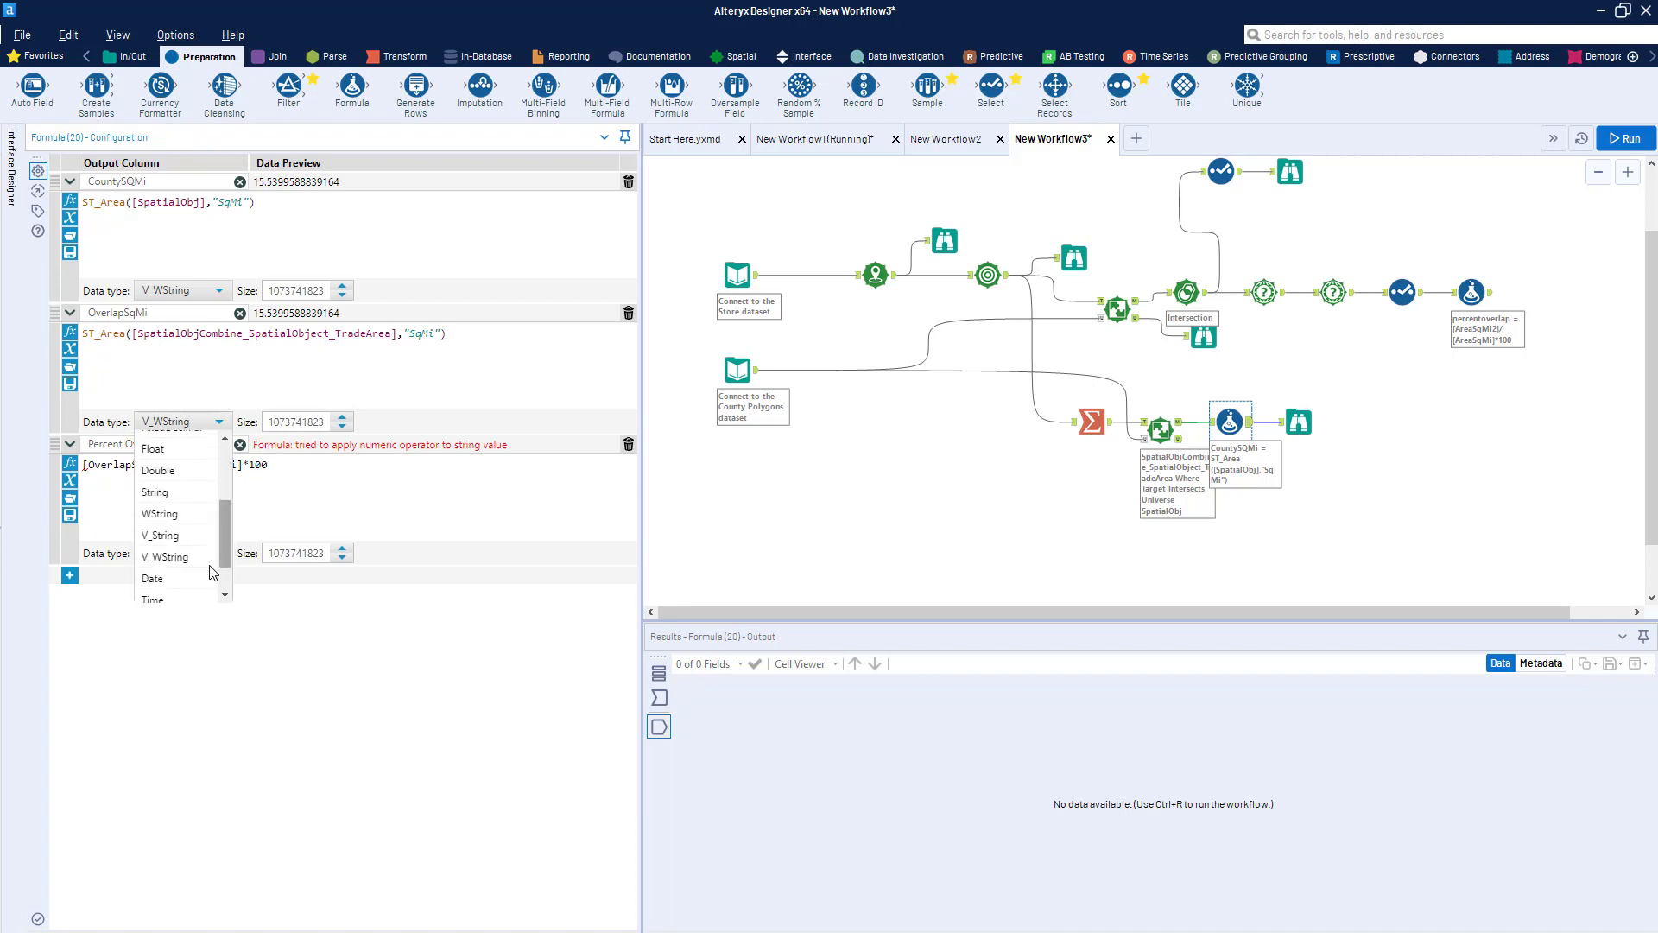
pyautogui.click(158, 462)
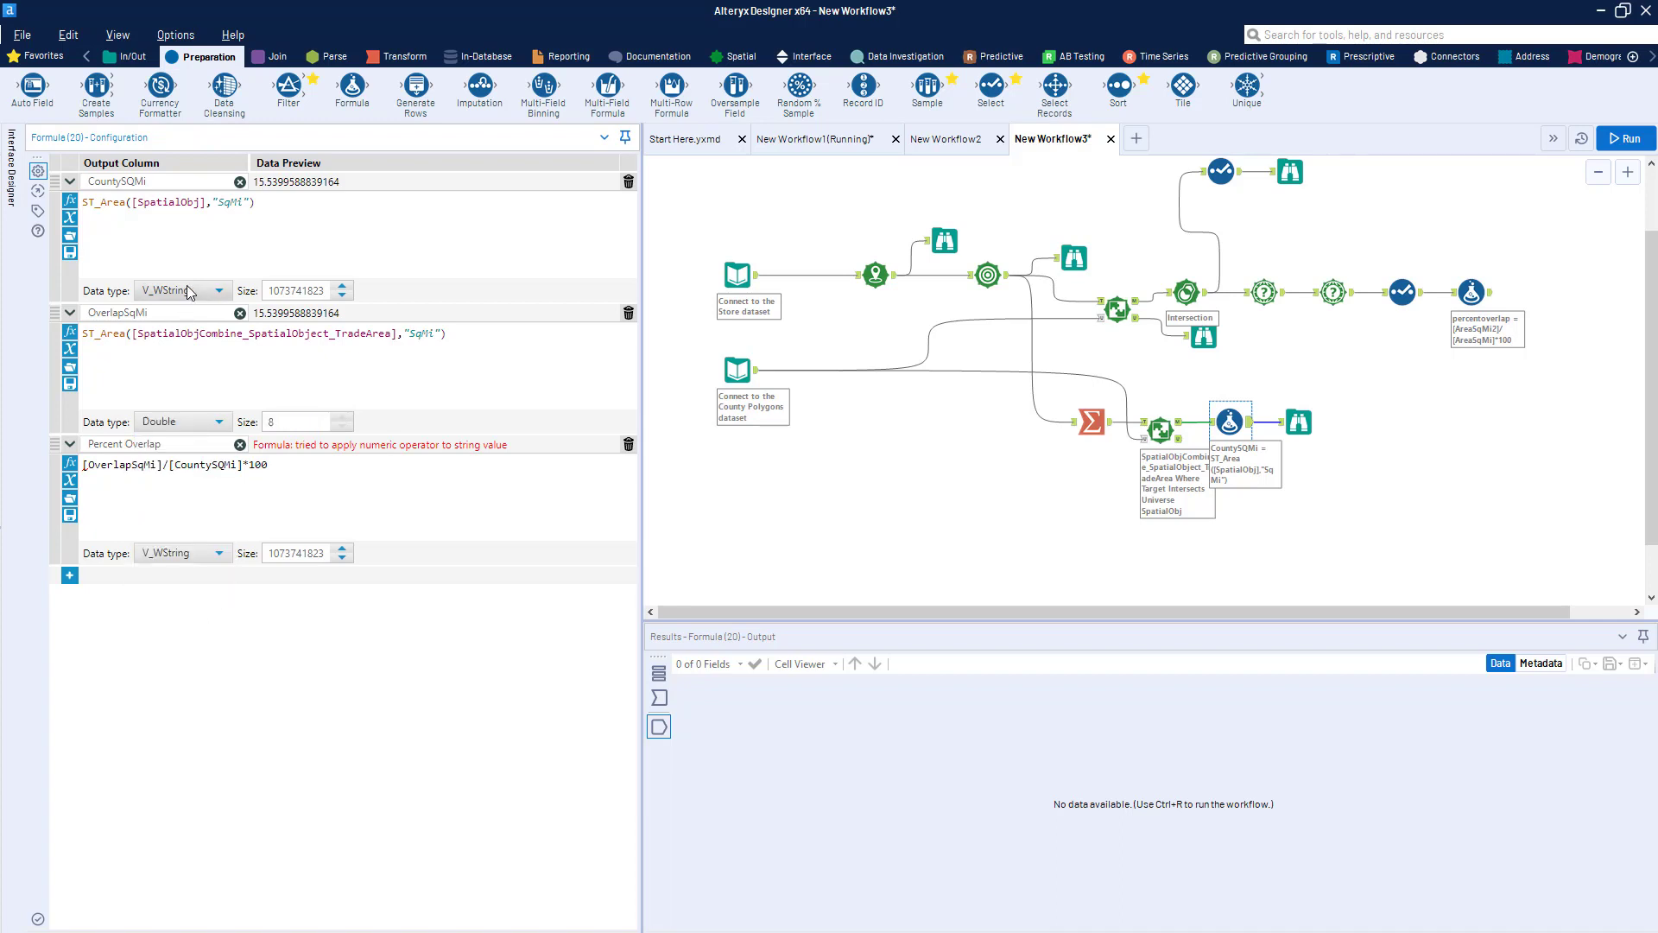
pyautogui.click(186, 290)
pyautogui.moveTo(226, 349); pyautogui.dragTo(225, 432)
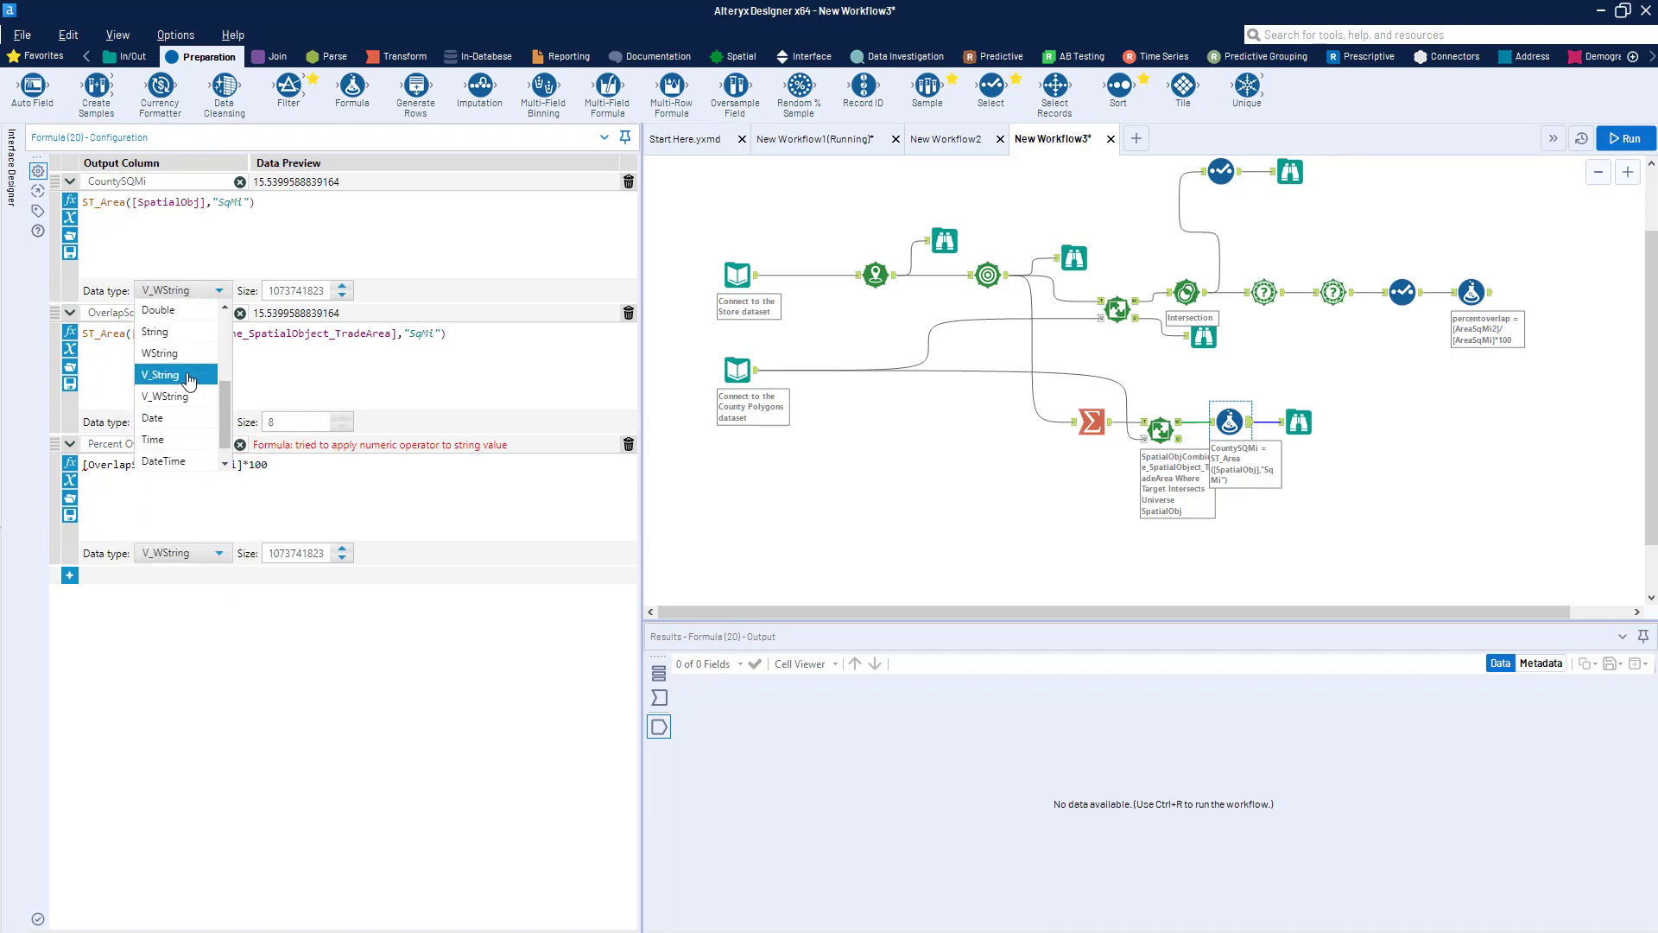
pyautogui.click(160, 318)
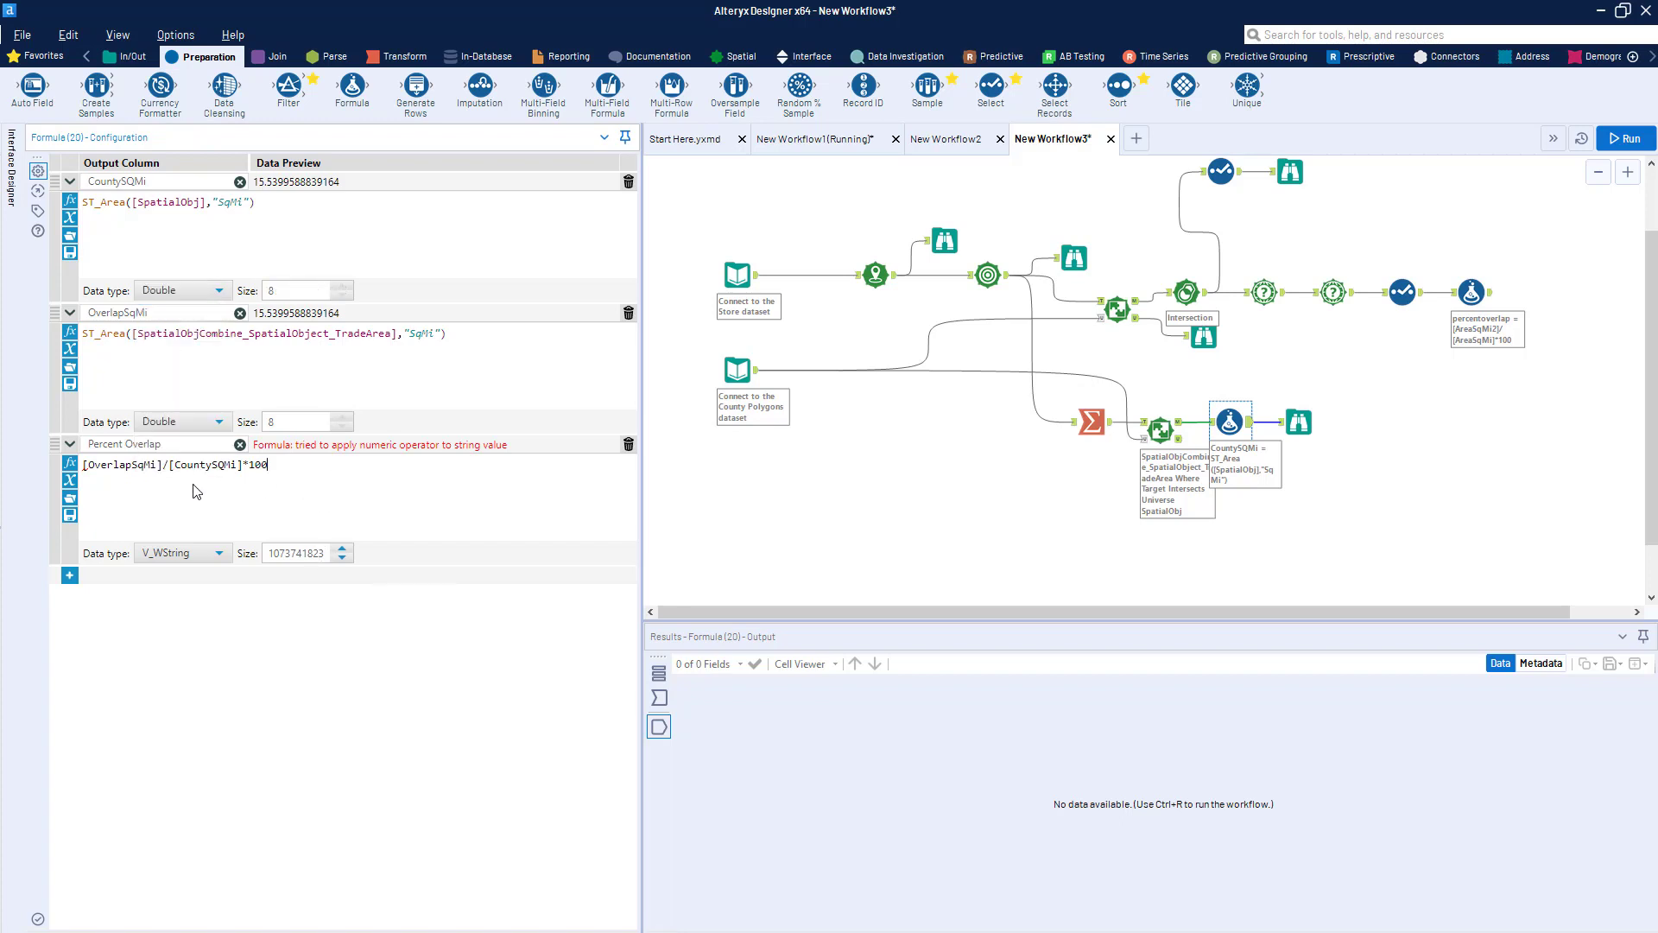
pyautogui.click(183, 553)
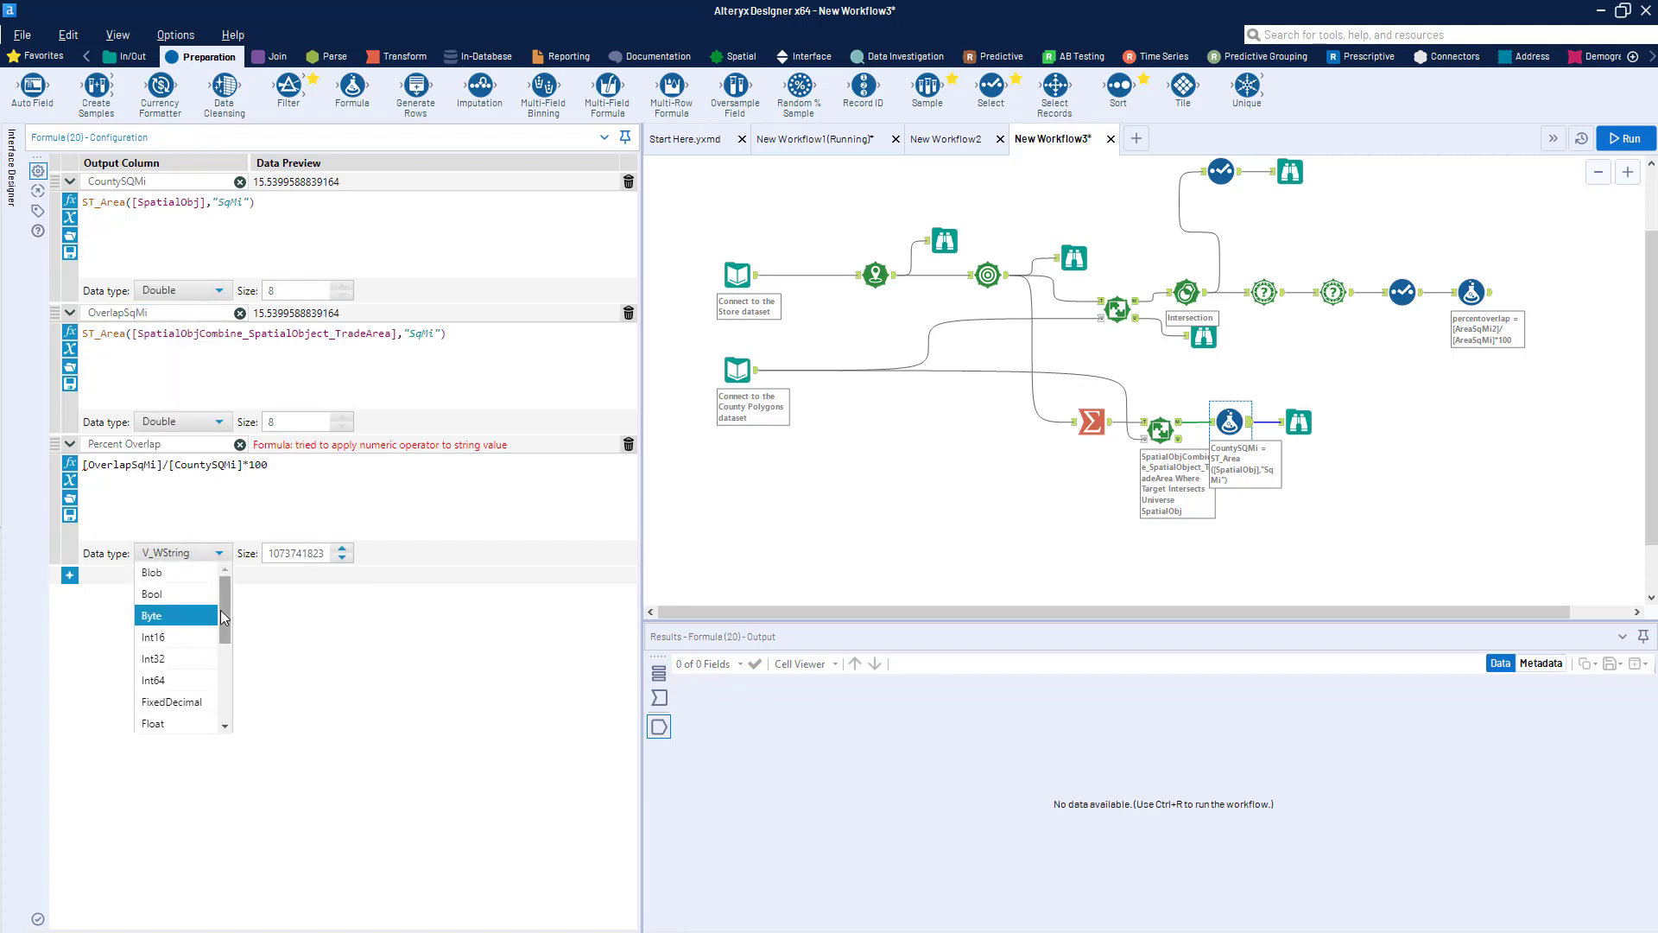
pyautogui.moveTo(220, 610); pyautogui.dragTo(221, 655)
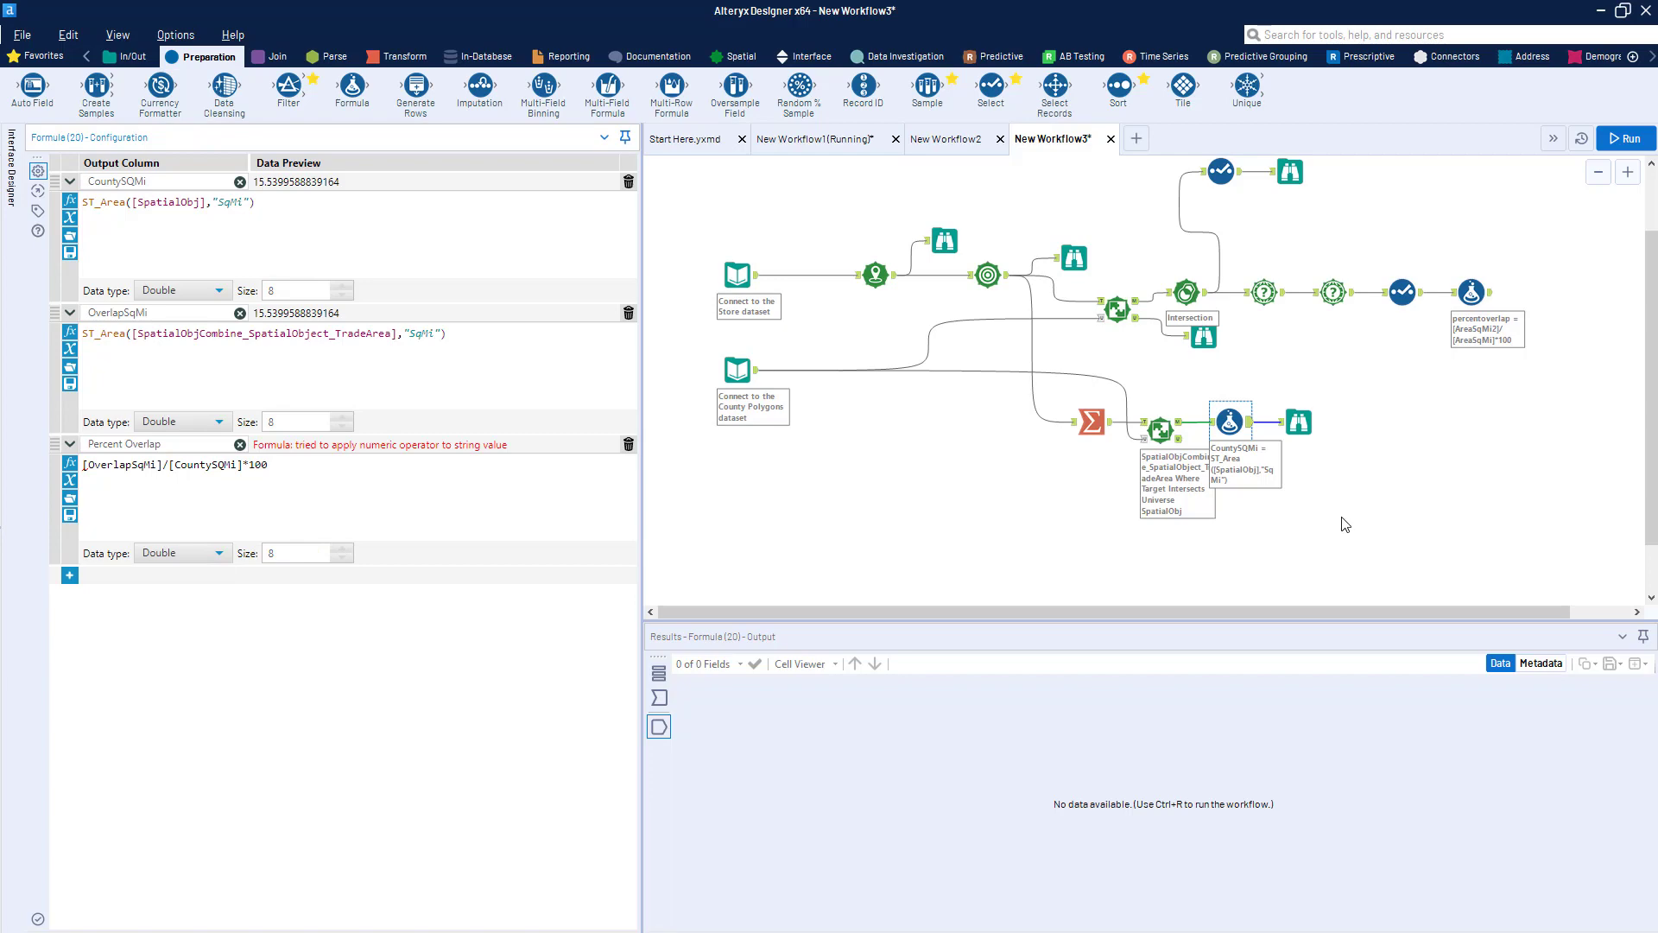
# Run the workflow and compare the CountySQMi, OverlapSqMi and Percent Overlap values with the county polygons on the Browse map.
pyautogui.hotkey('ctrl', 'r')
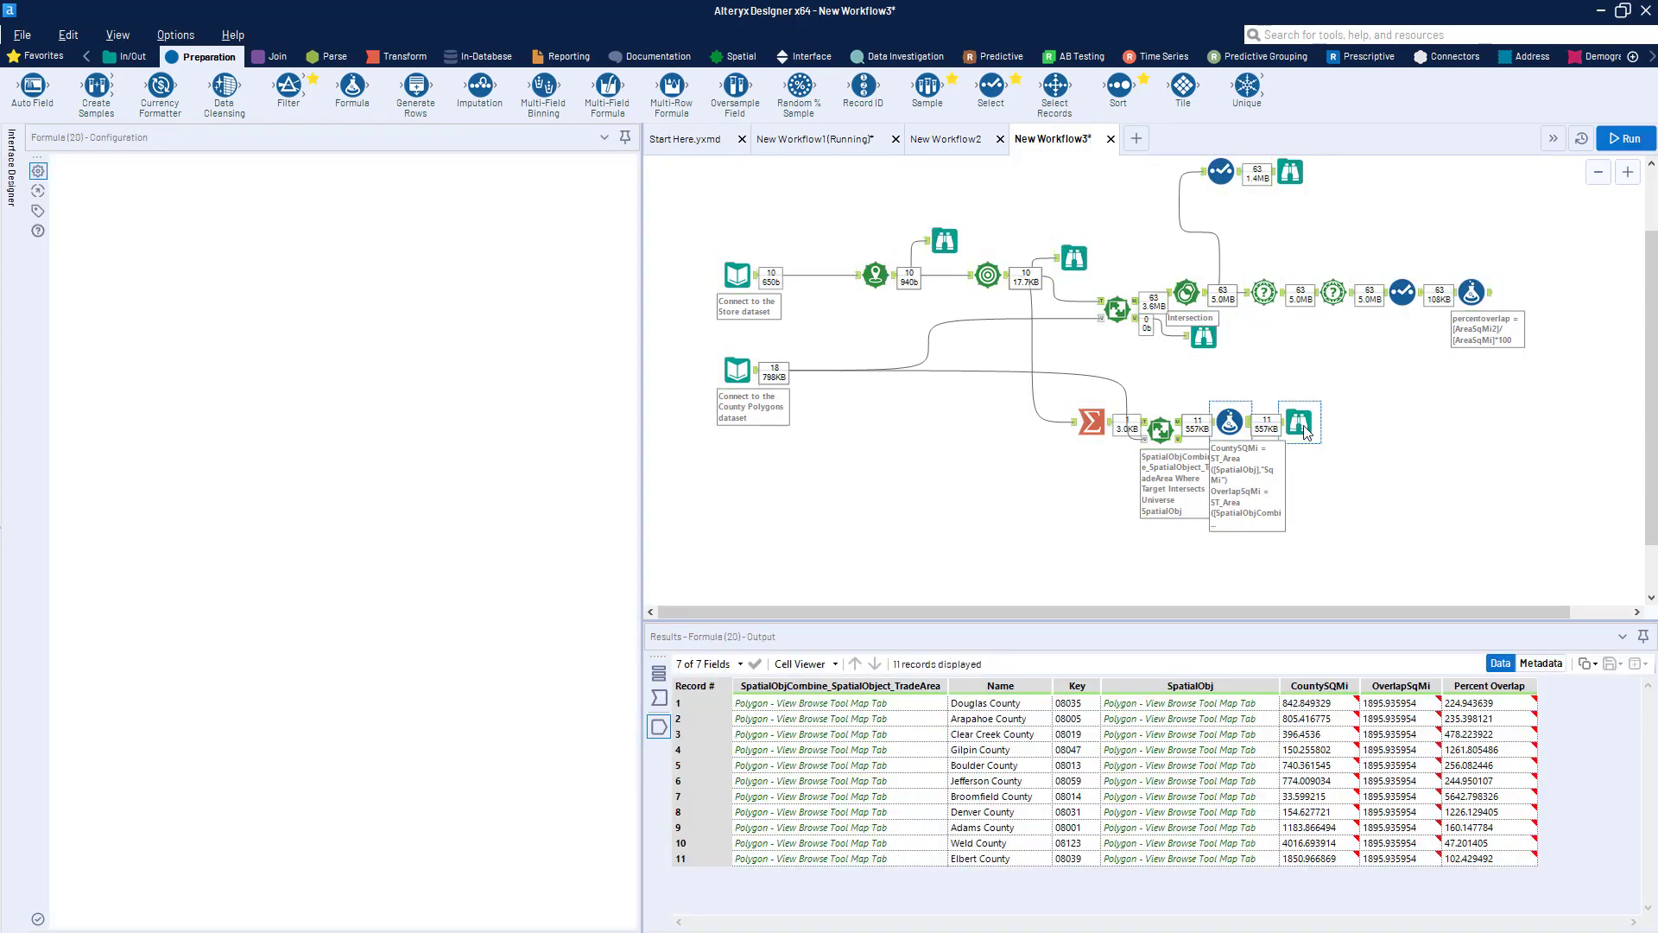
pyautogui.click(1302, 425)
pyautogui.click(1471, 718)
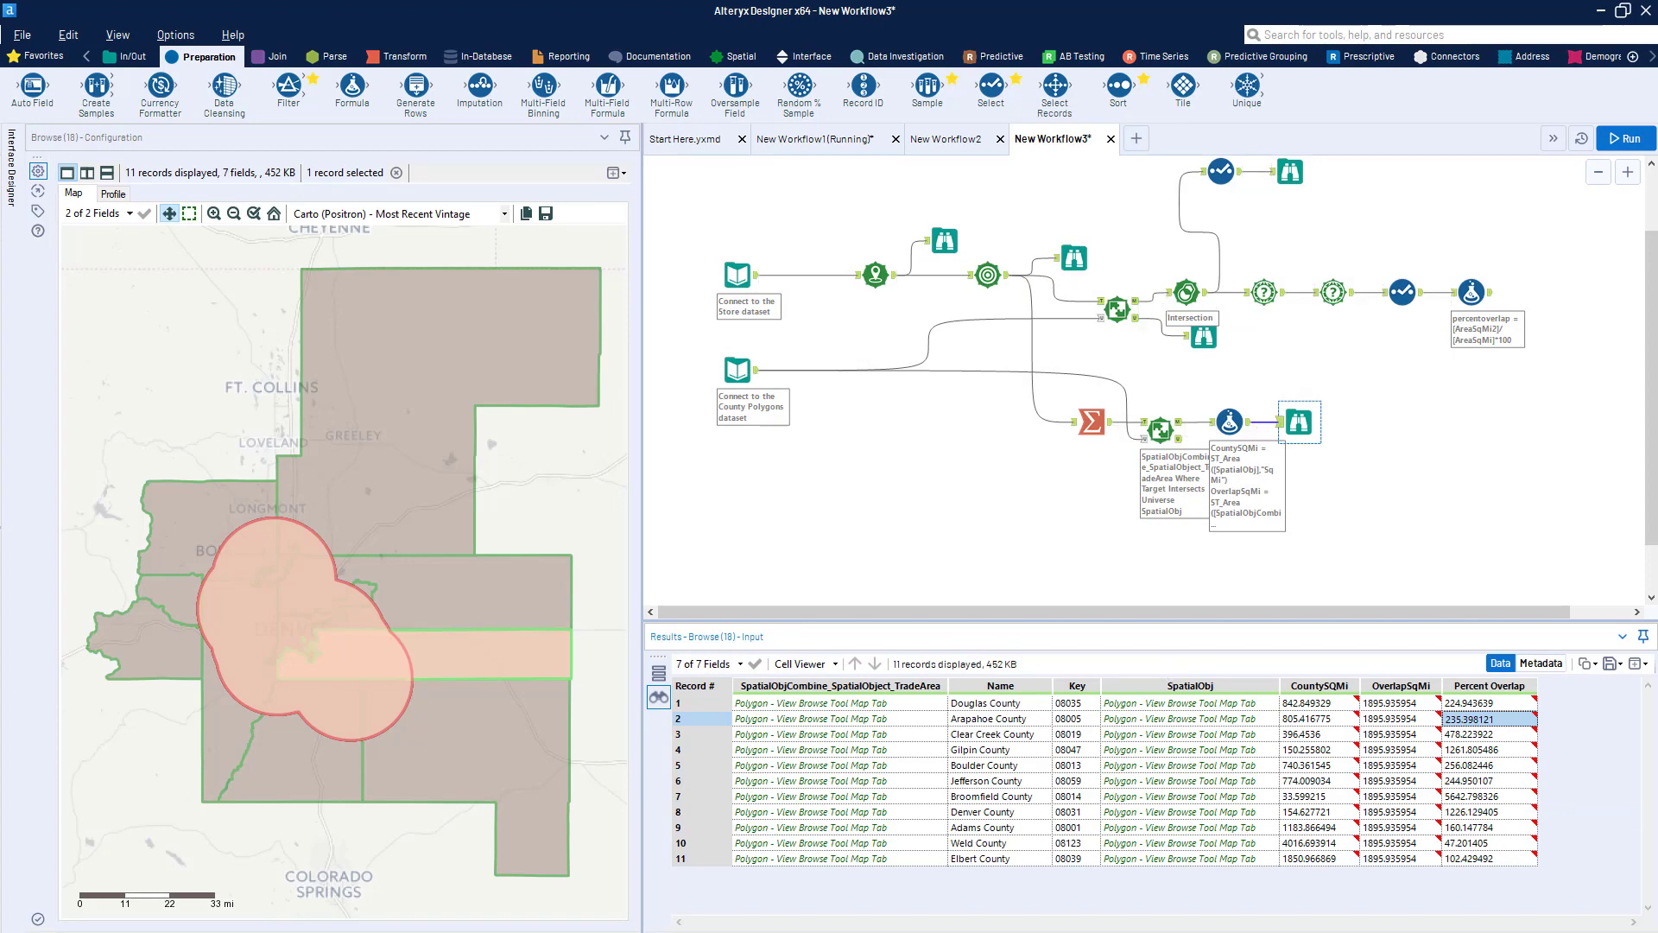
pyautogui.click(363, 639)
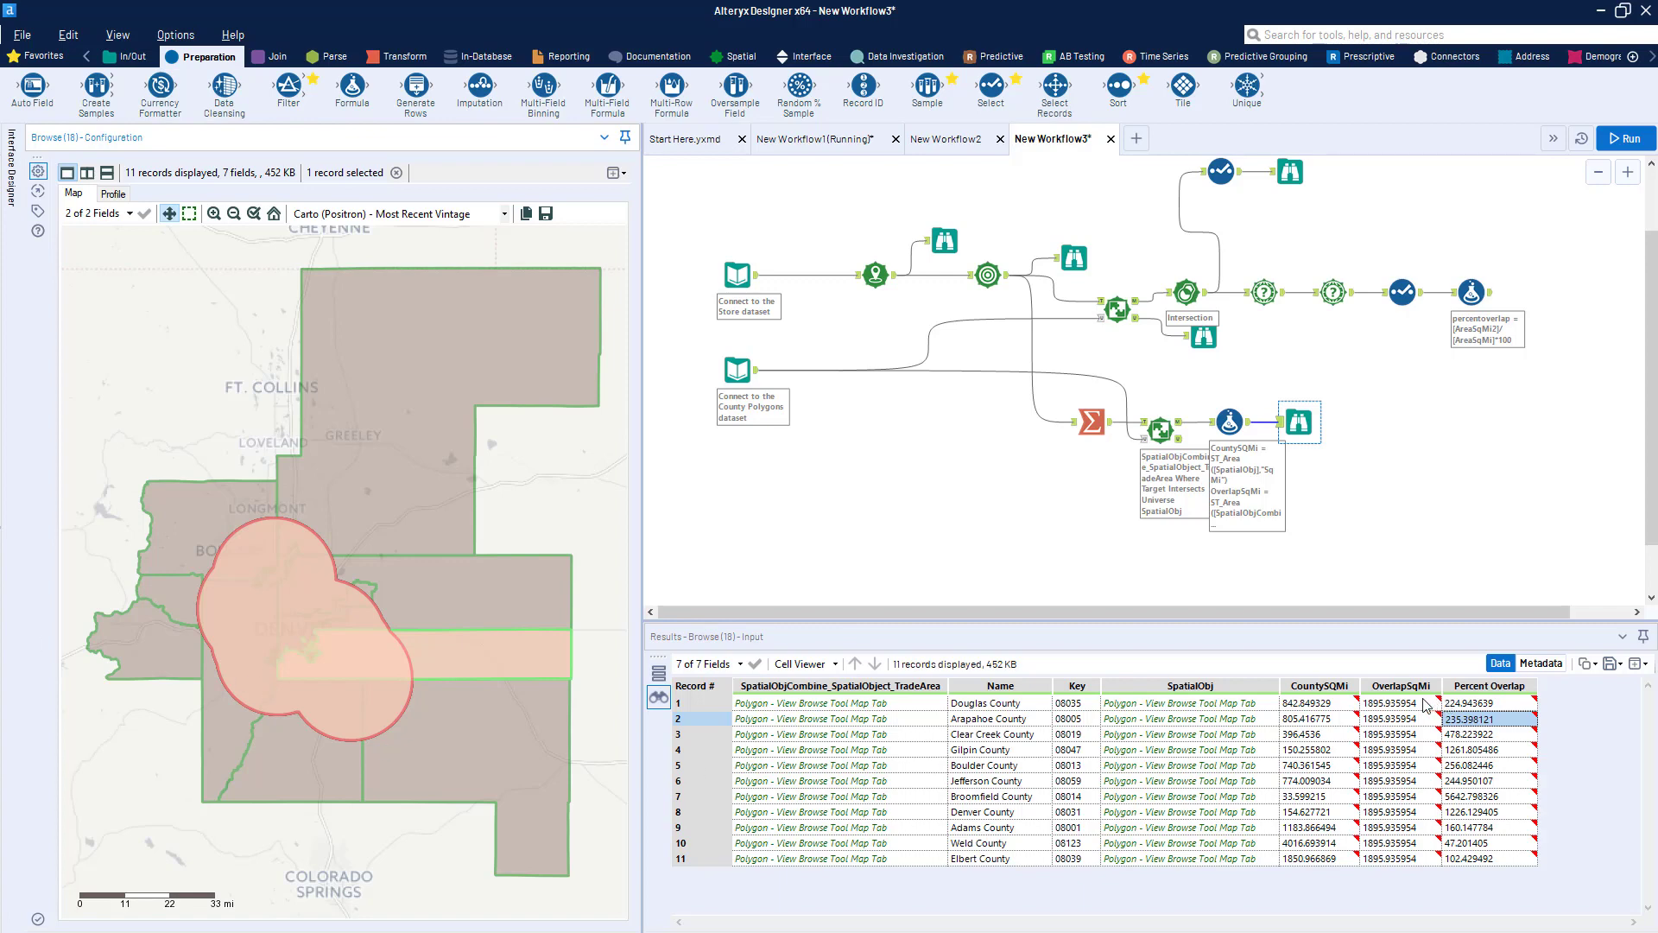
pyautogui.click(1399, 703)
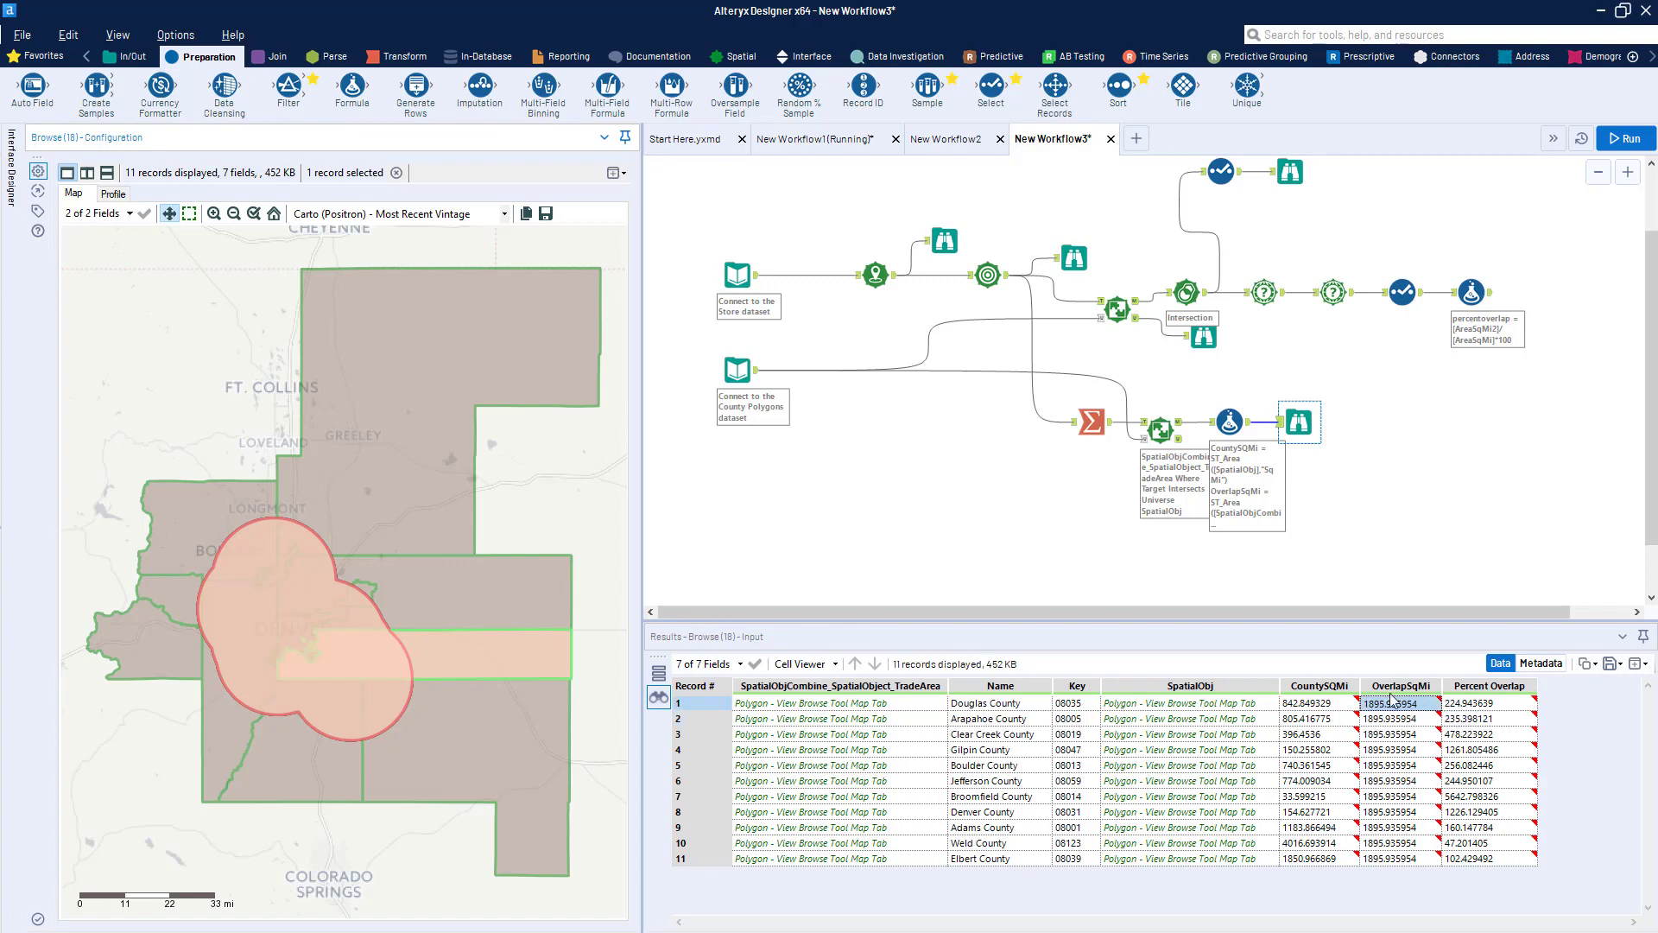
pyautogui.click(1333, 704)
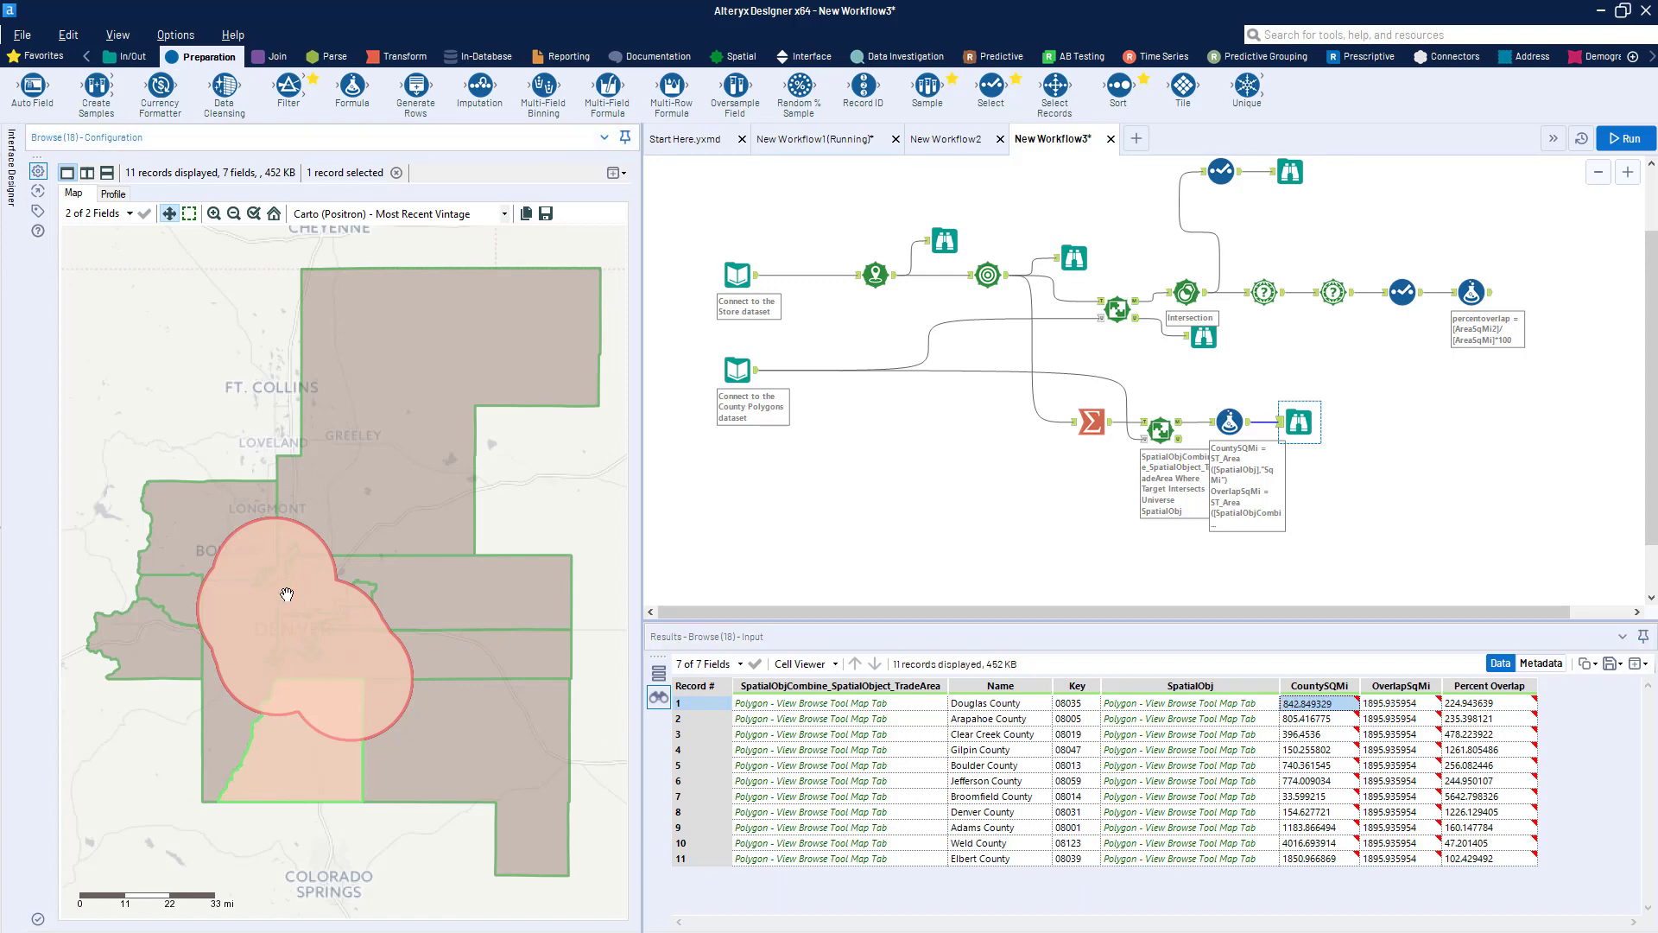
pyautogui.moveTo(1365, 713); pyautogui.dragTo(1391, 827)
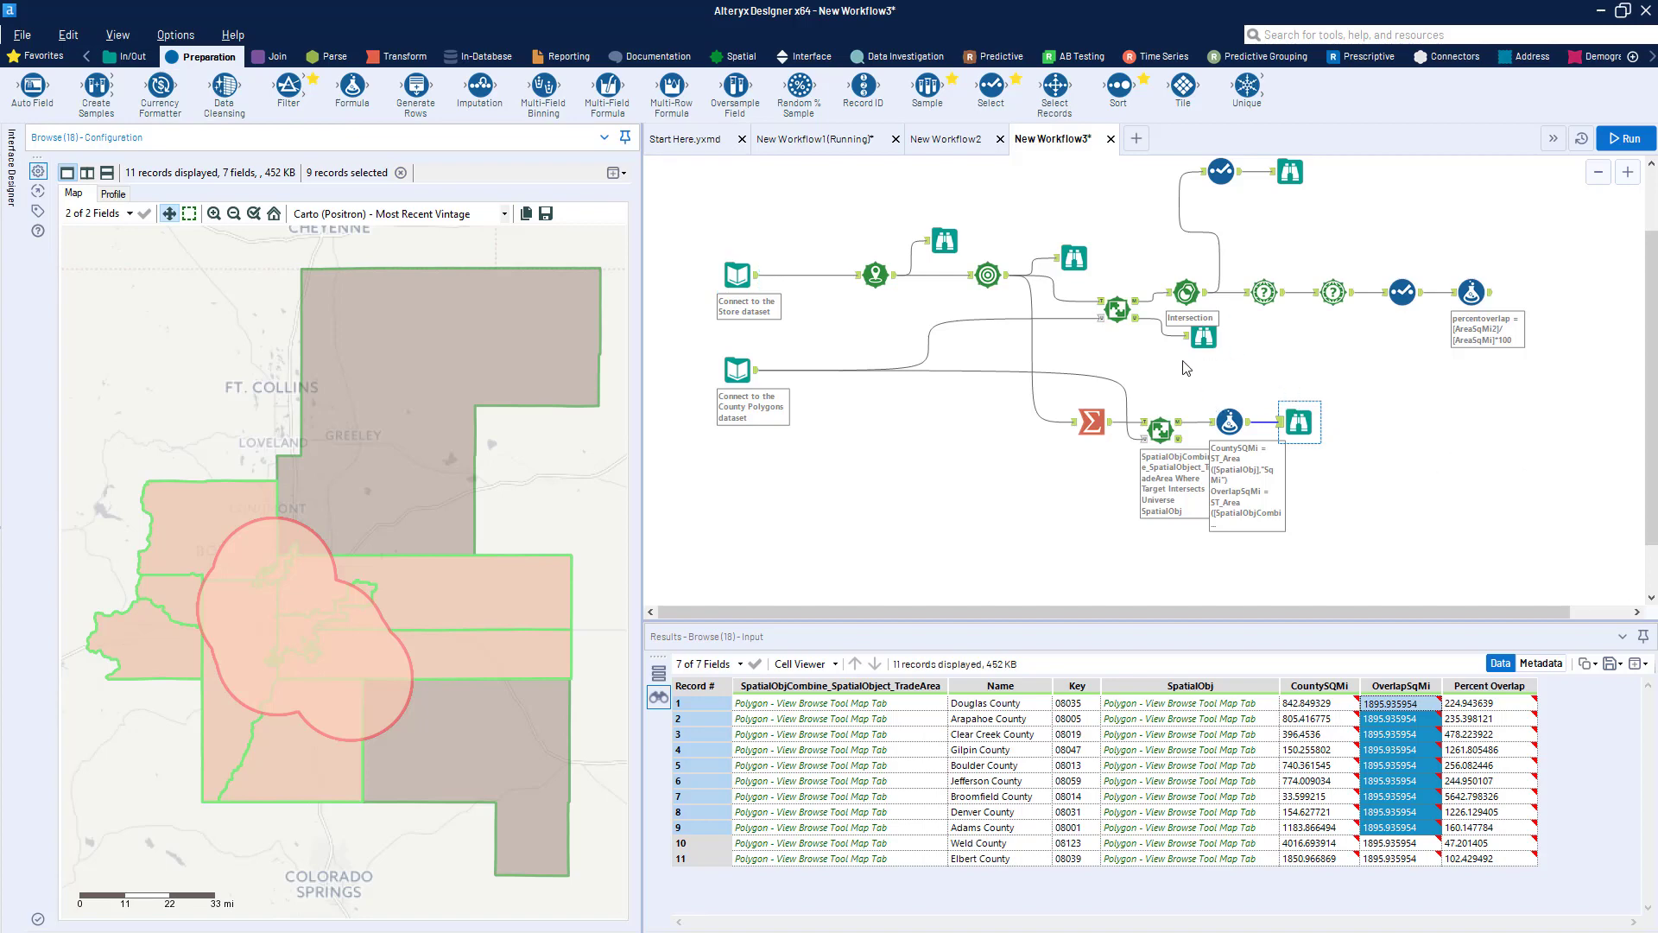
# Enable the intersection object output in the Spatial Match tool feeding the Formula tool and rerun the workflow.
pyautogui.click(1160, 408)
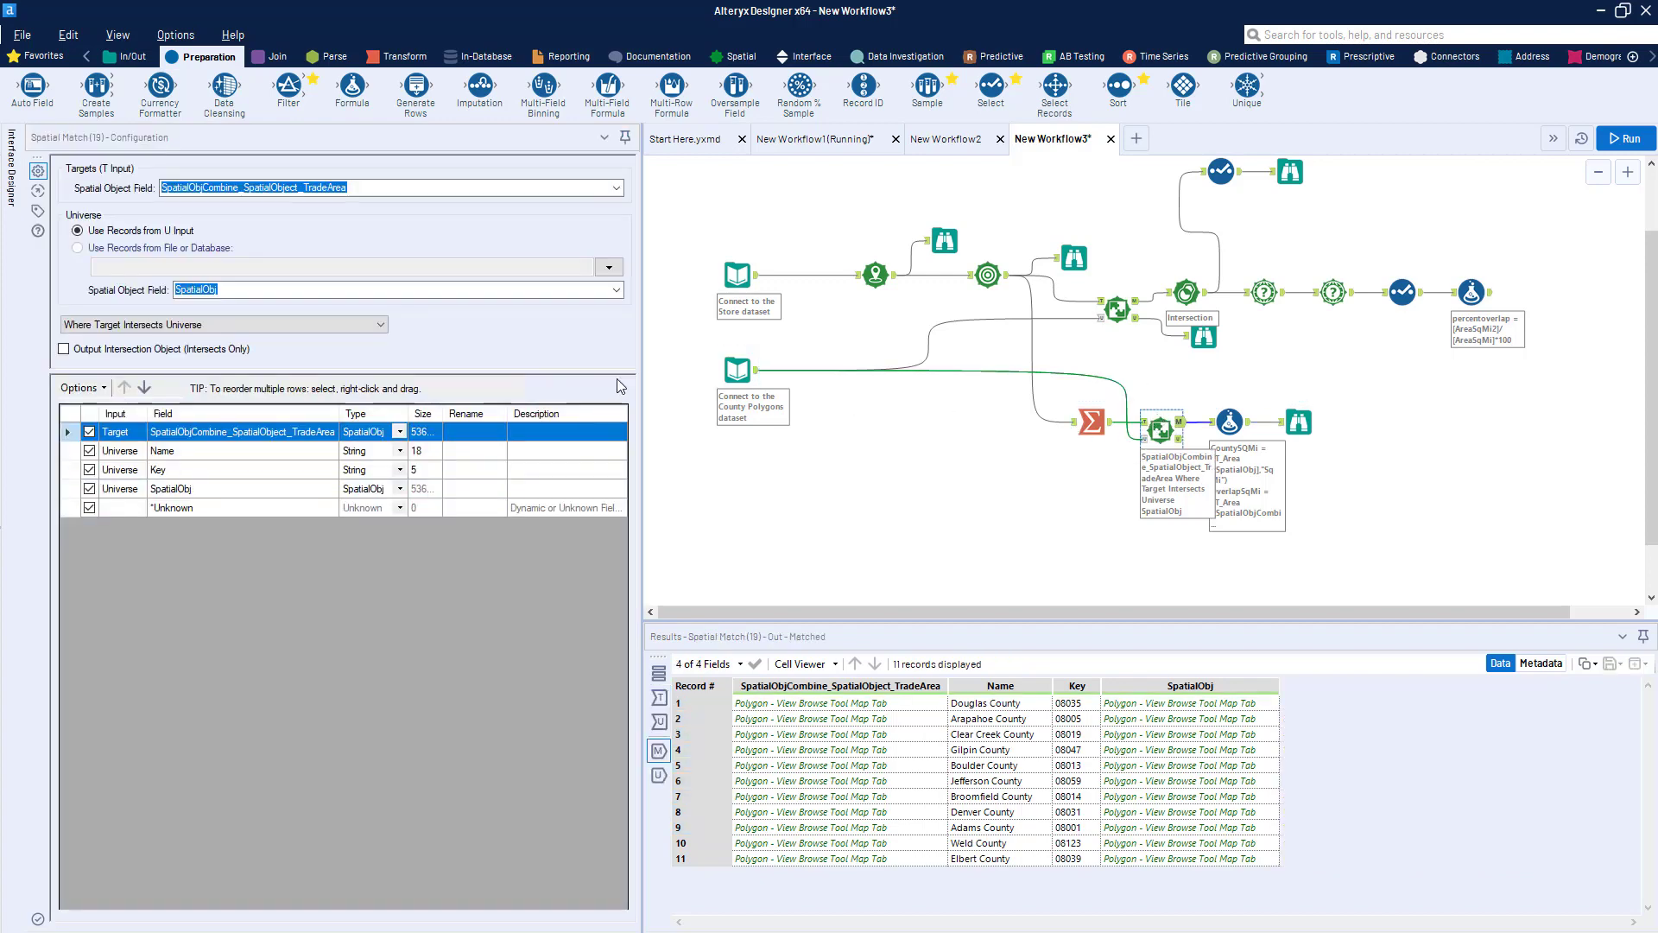
pyautogui.click(89, 349)
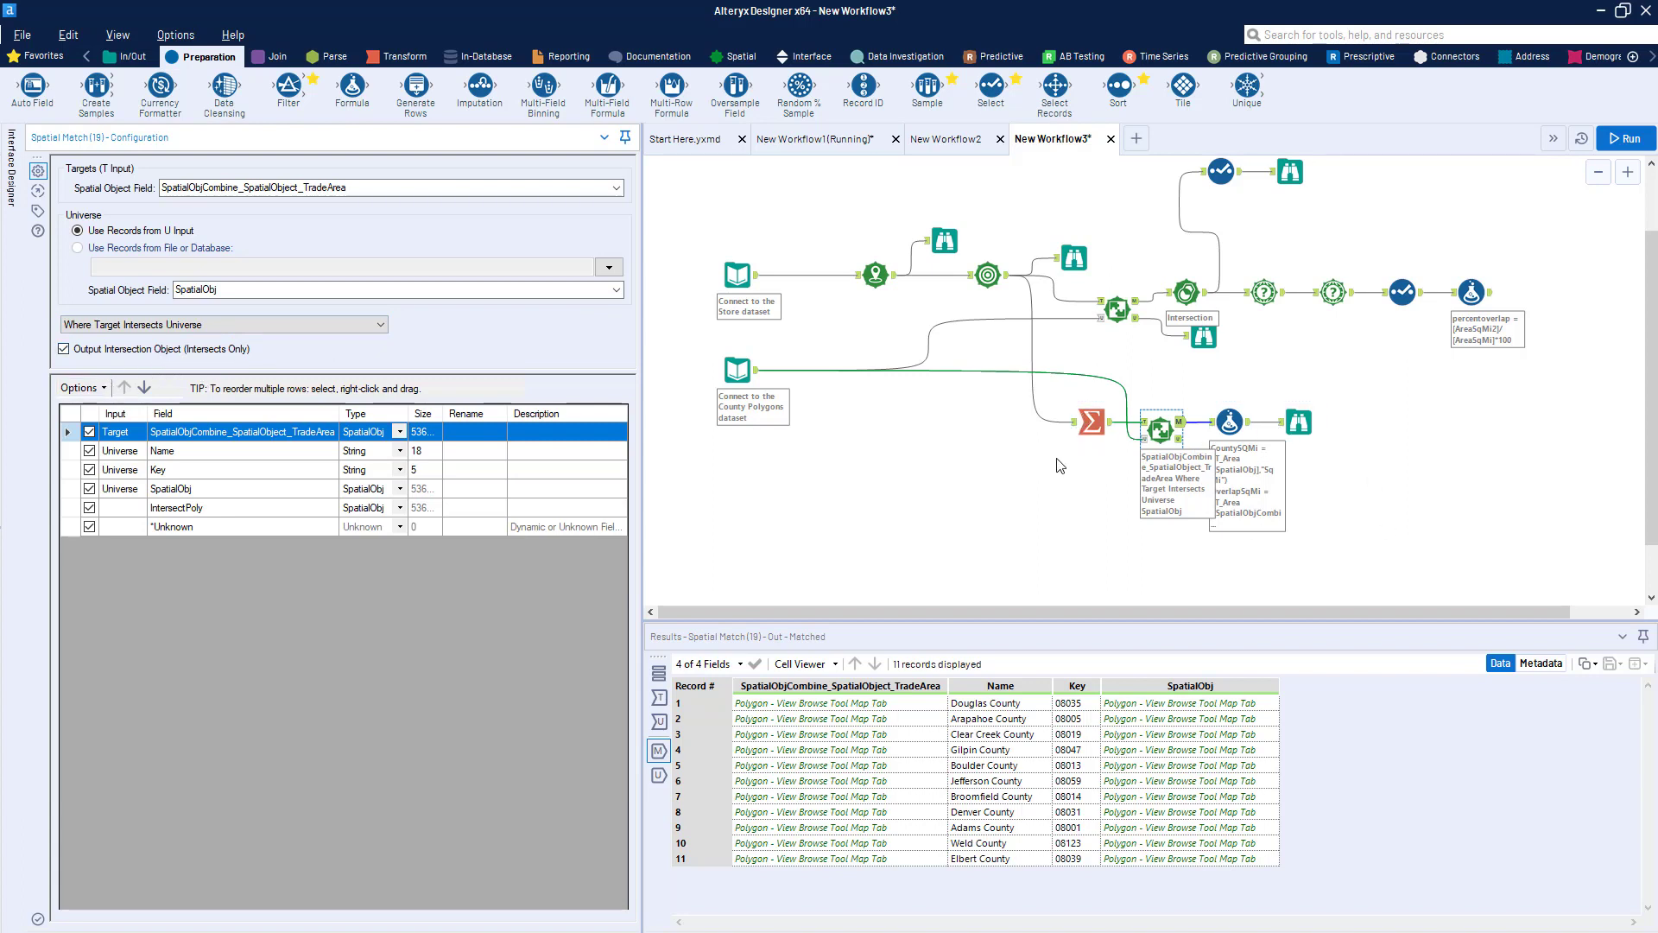
pyautogui.hotkey('ctrl', 'r')
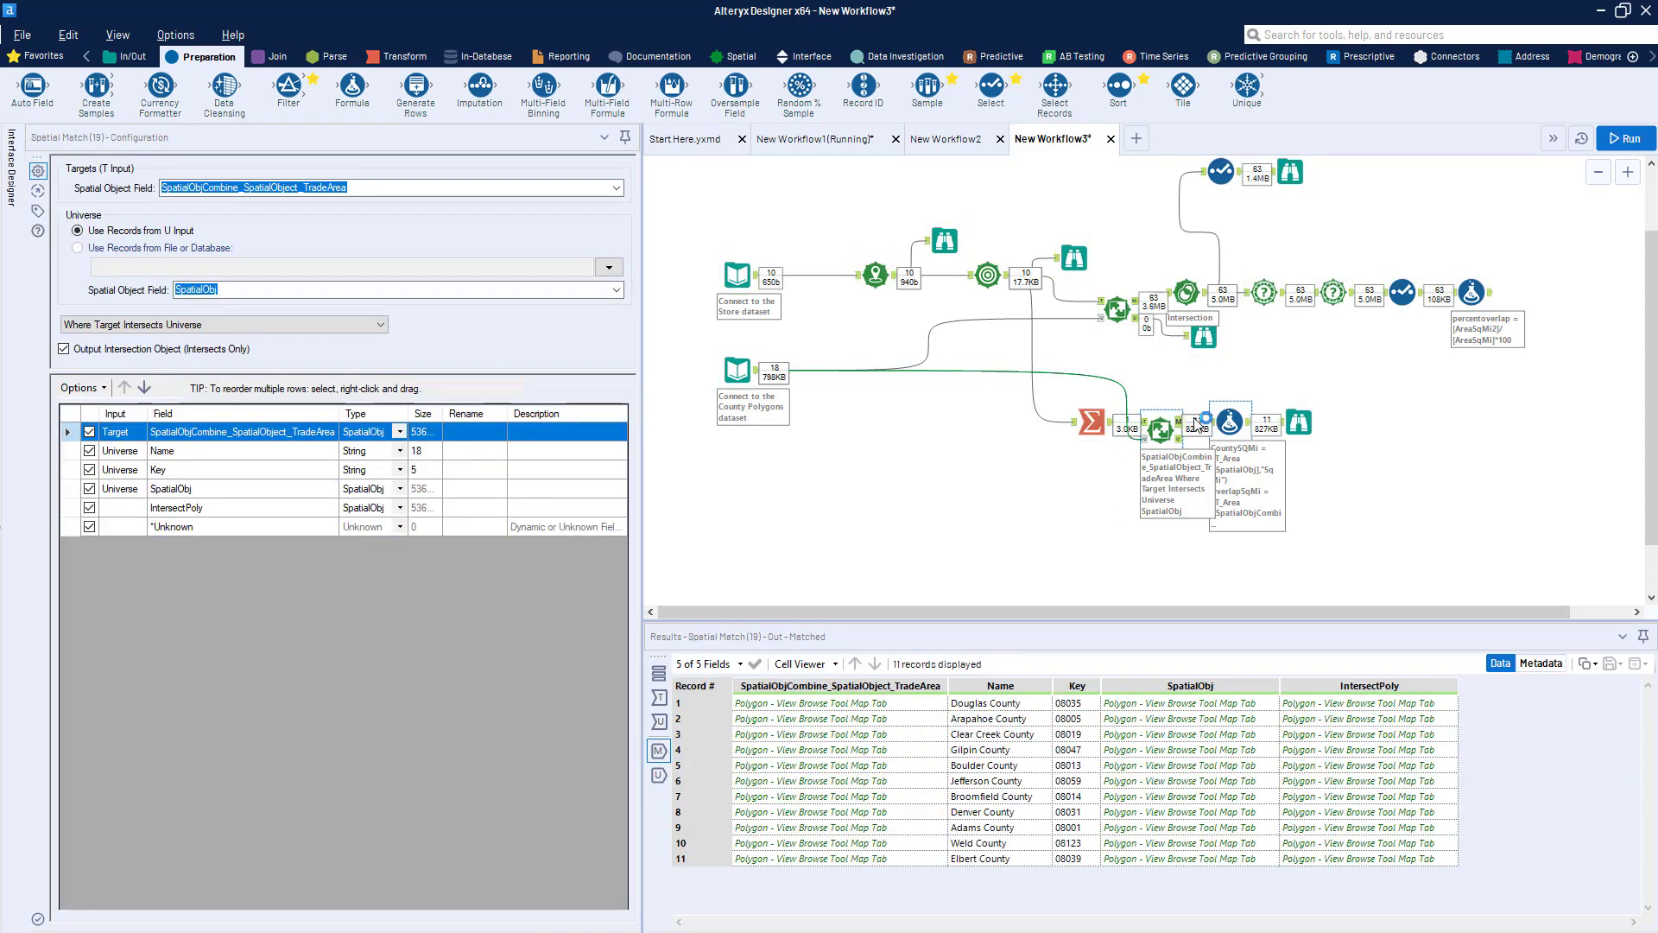
pyautogui.click(1309, 434)
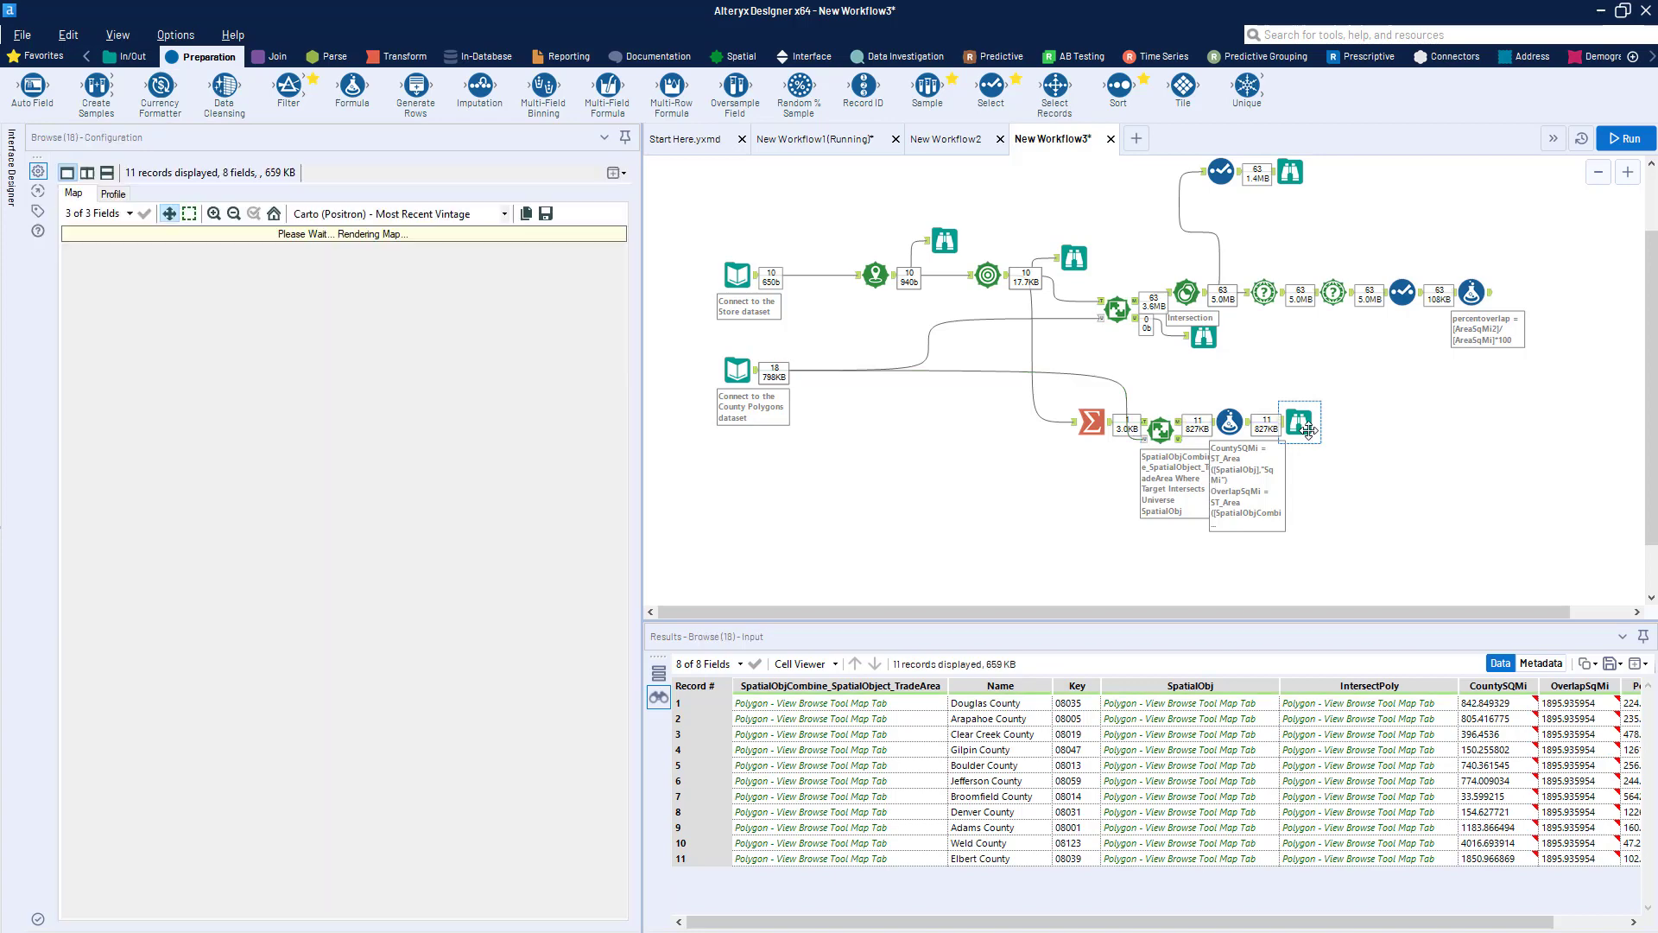
pyautogui.click(1553, 709)
# Replace the combined trade area field in the OverlapSqMi expression with IntersectPoly, giving ST_Area([IntersectPoly],"SqMi").
pyautogui.click(1235, 428)
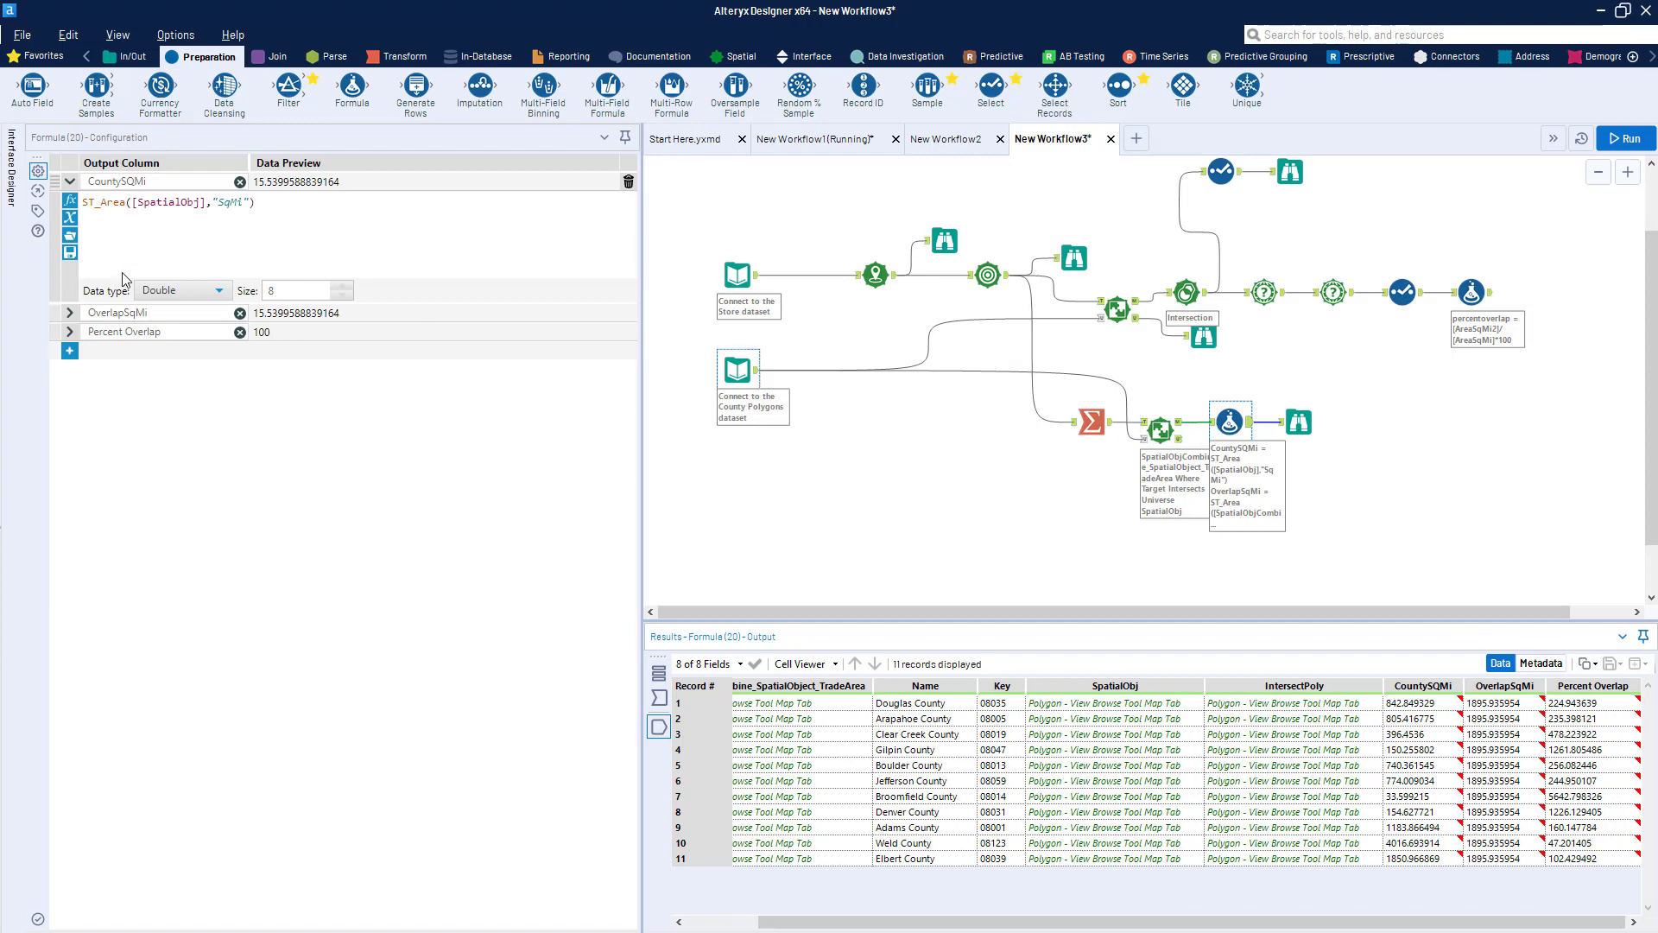
pyautogui.click(70, 334)
pyautogui.click(70, 333)
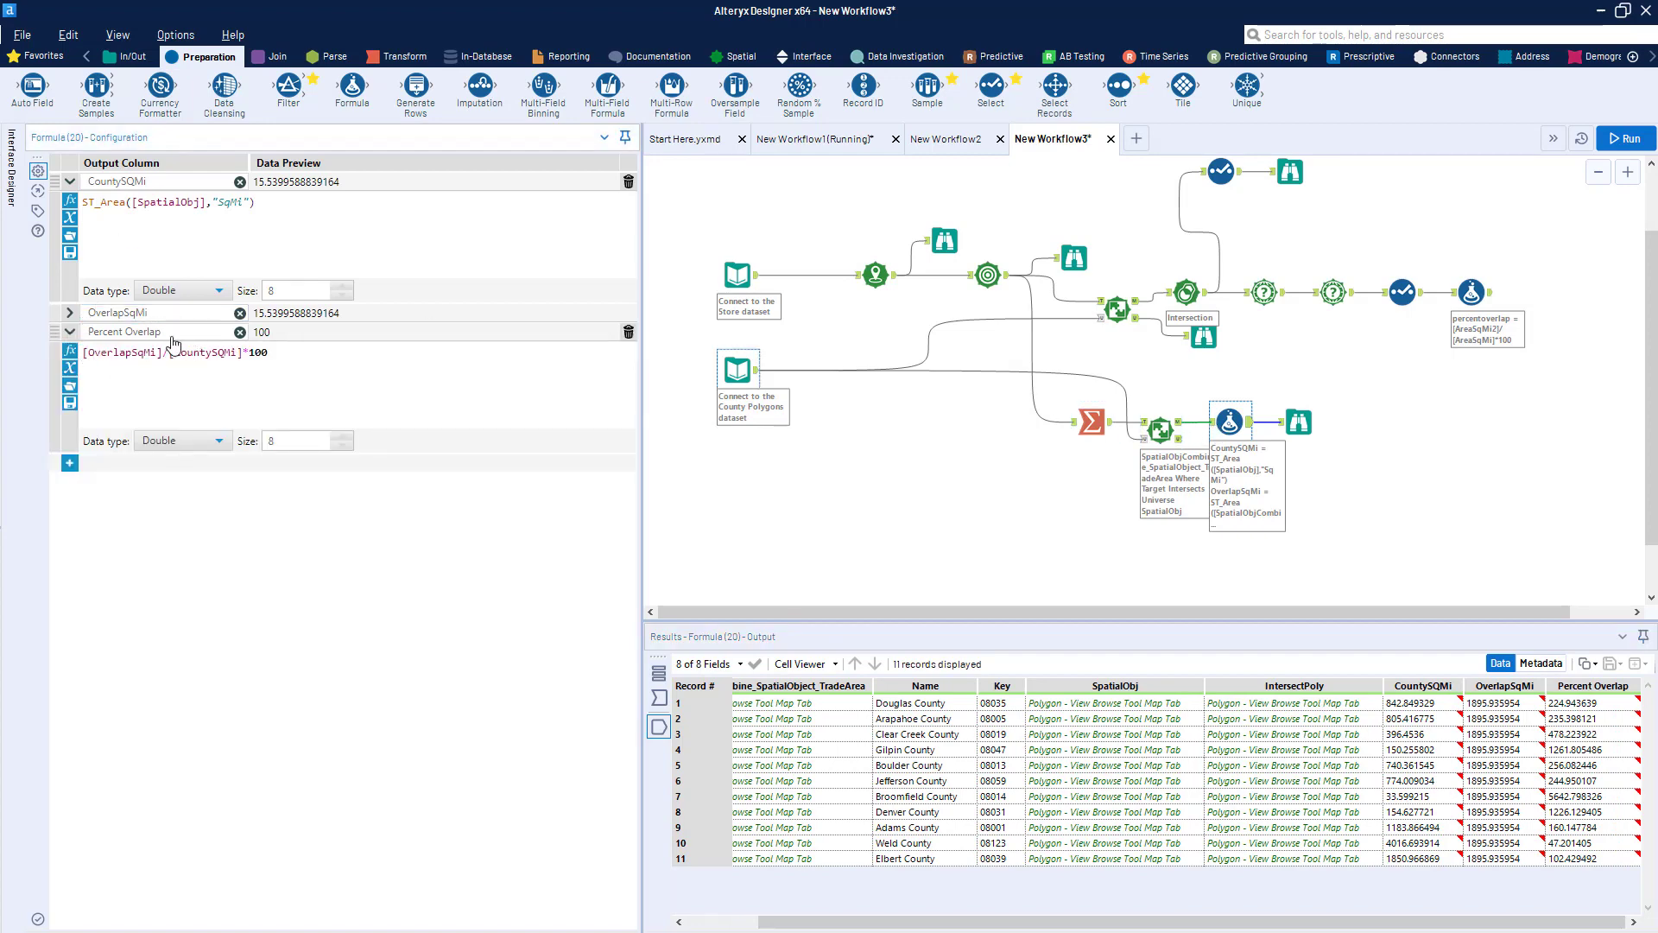
pyautogui.click(155, 316)
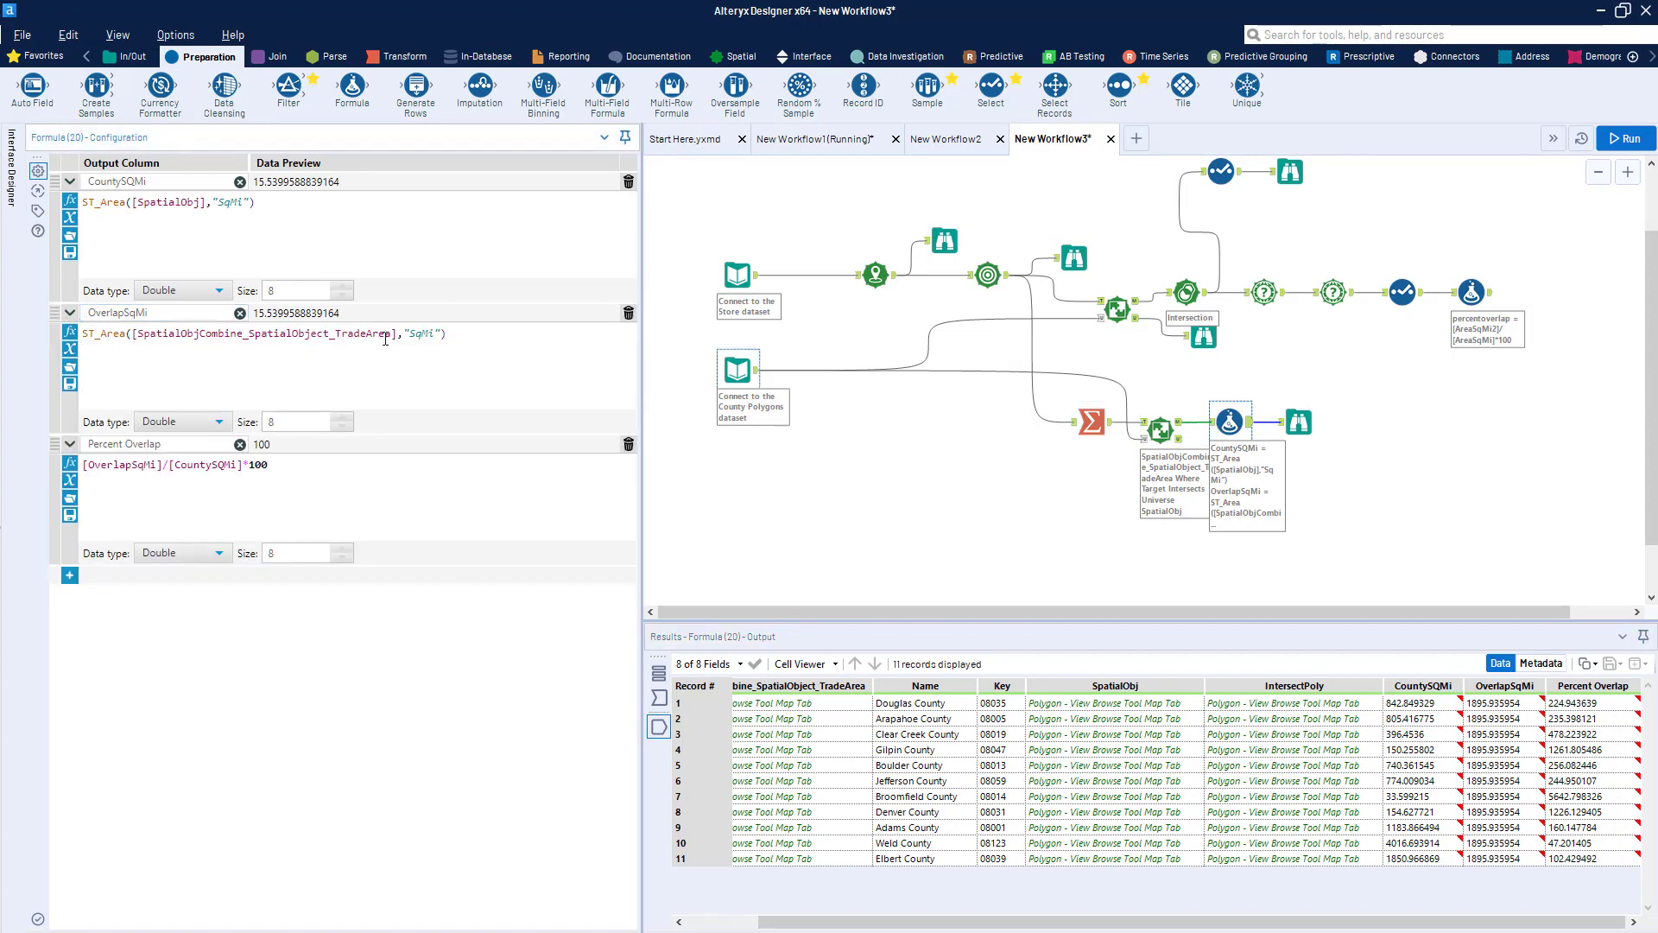
pyautogui.moveTo(396, 334); pyautogui.dragTo(133, 336)
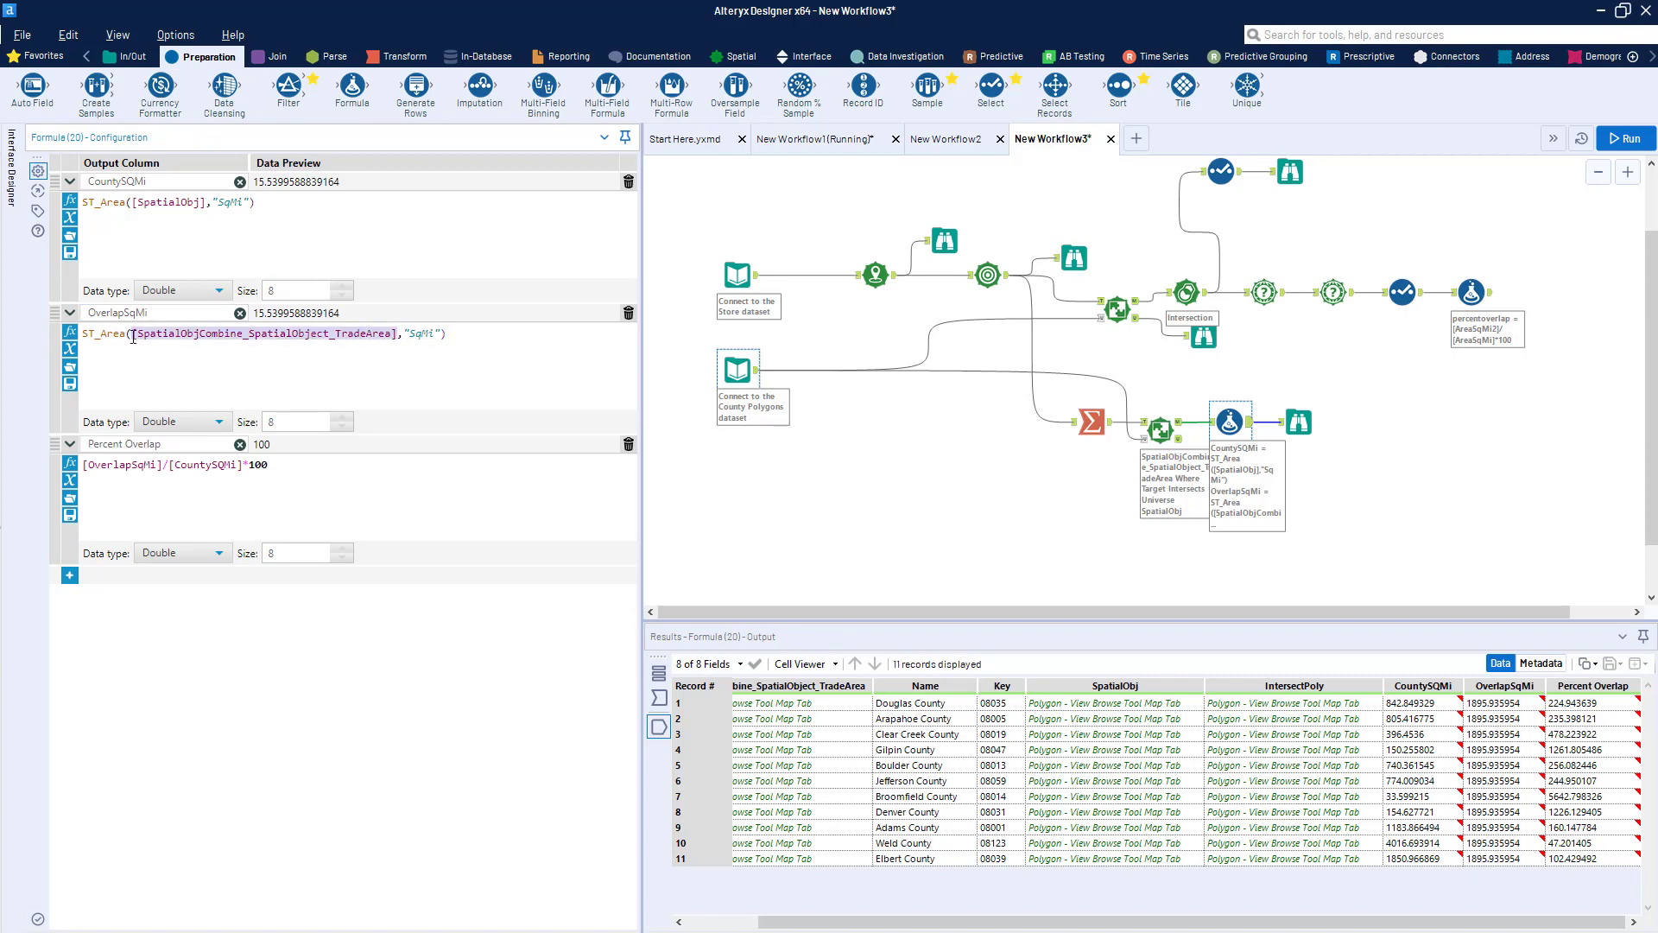
pyautogui.write('[')
pyautogui.press('Down')
pyautogui.press('Down')
pyautogui.press('Down')
pyautogui.press('Down')
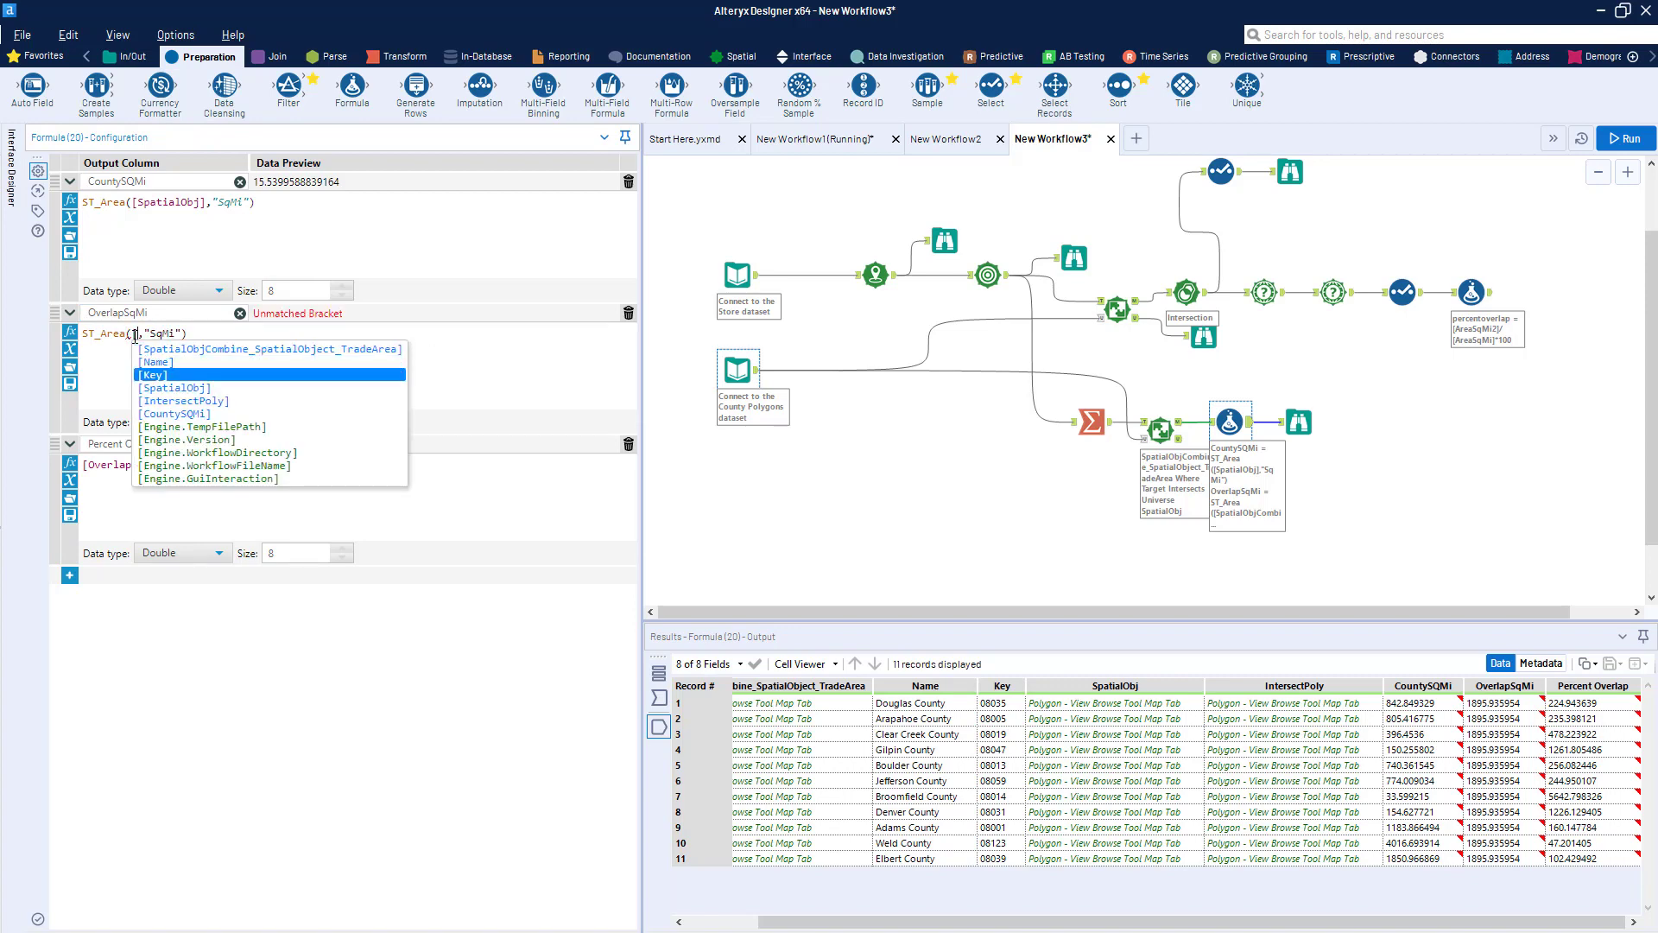
pyautogui.press('Return')
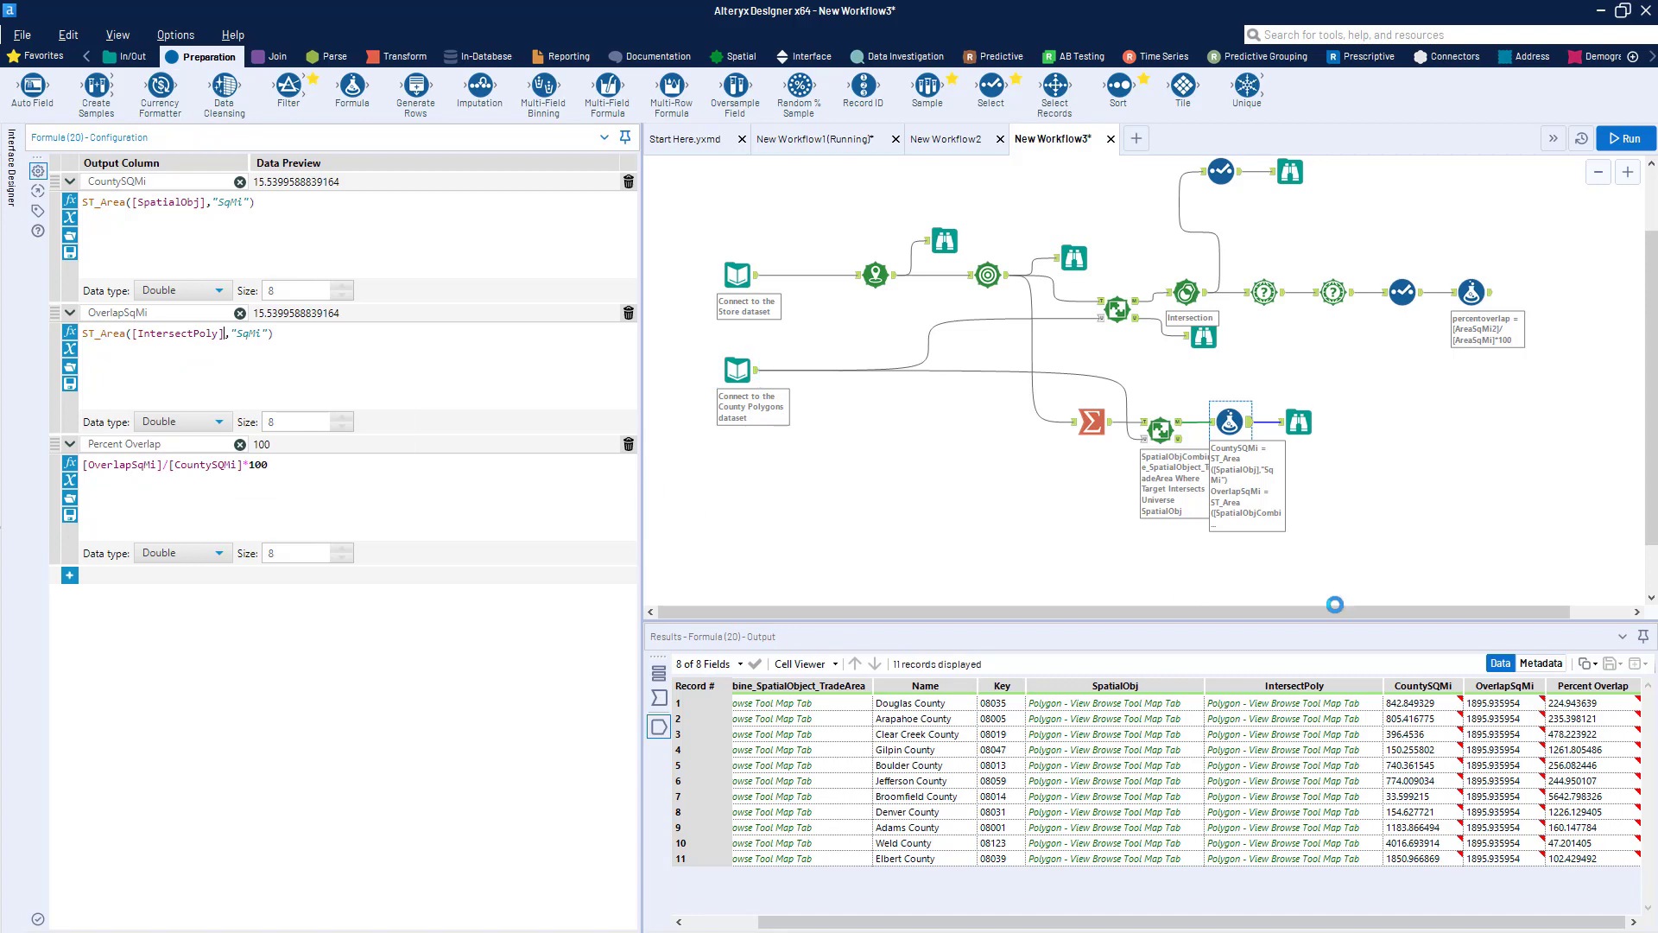
# Rerun the workflow and review the Percent Overlap values for each county.
pyautogui.hotkey('ctrl', 'r')
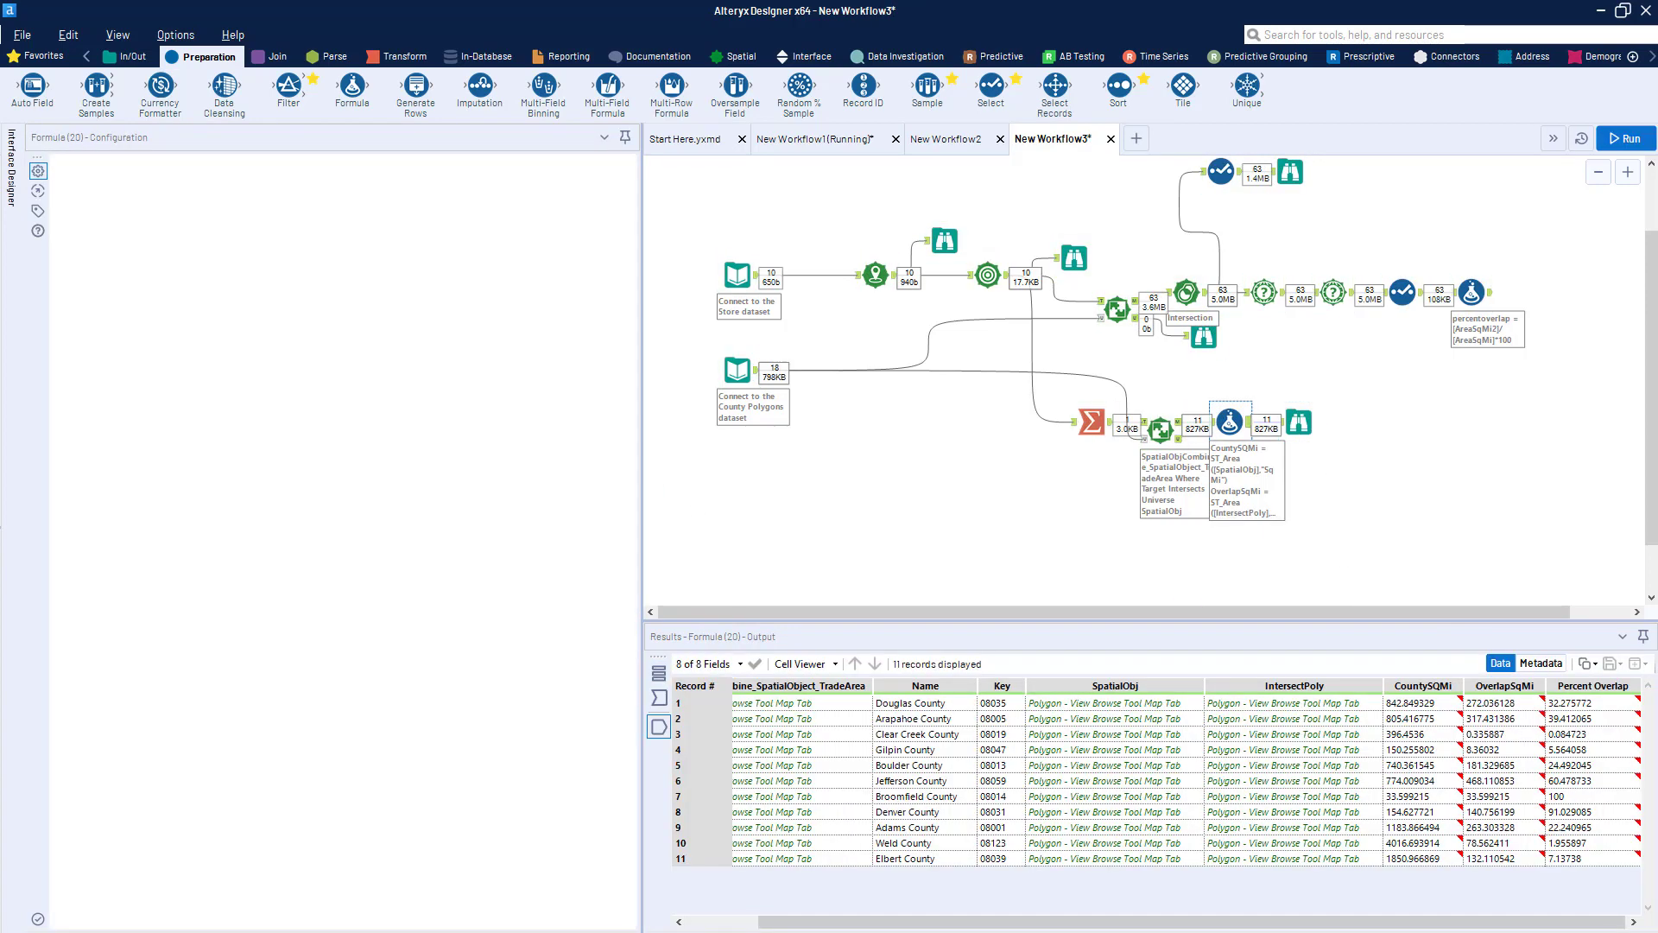
pyautogui.moveTo(1573, 703); pyautogui.dragTo(1574, 827)
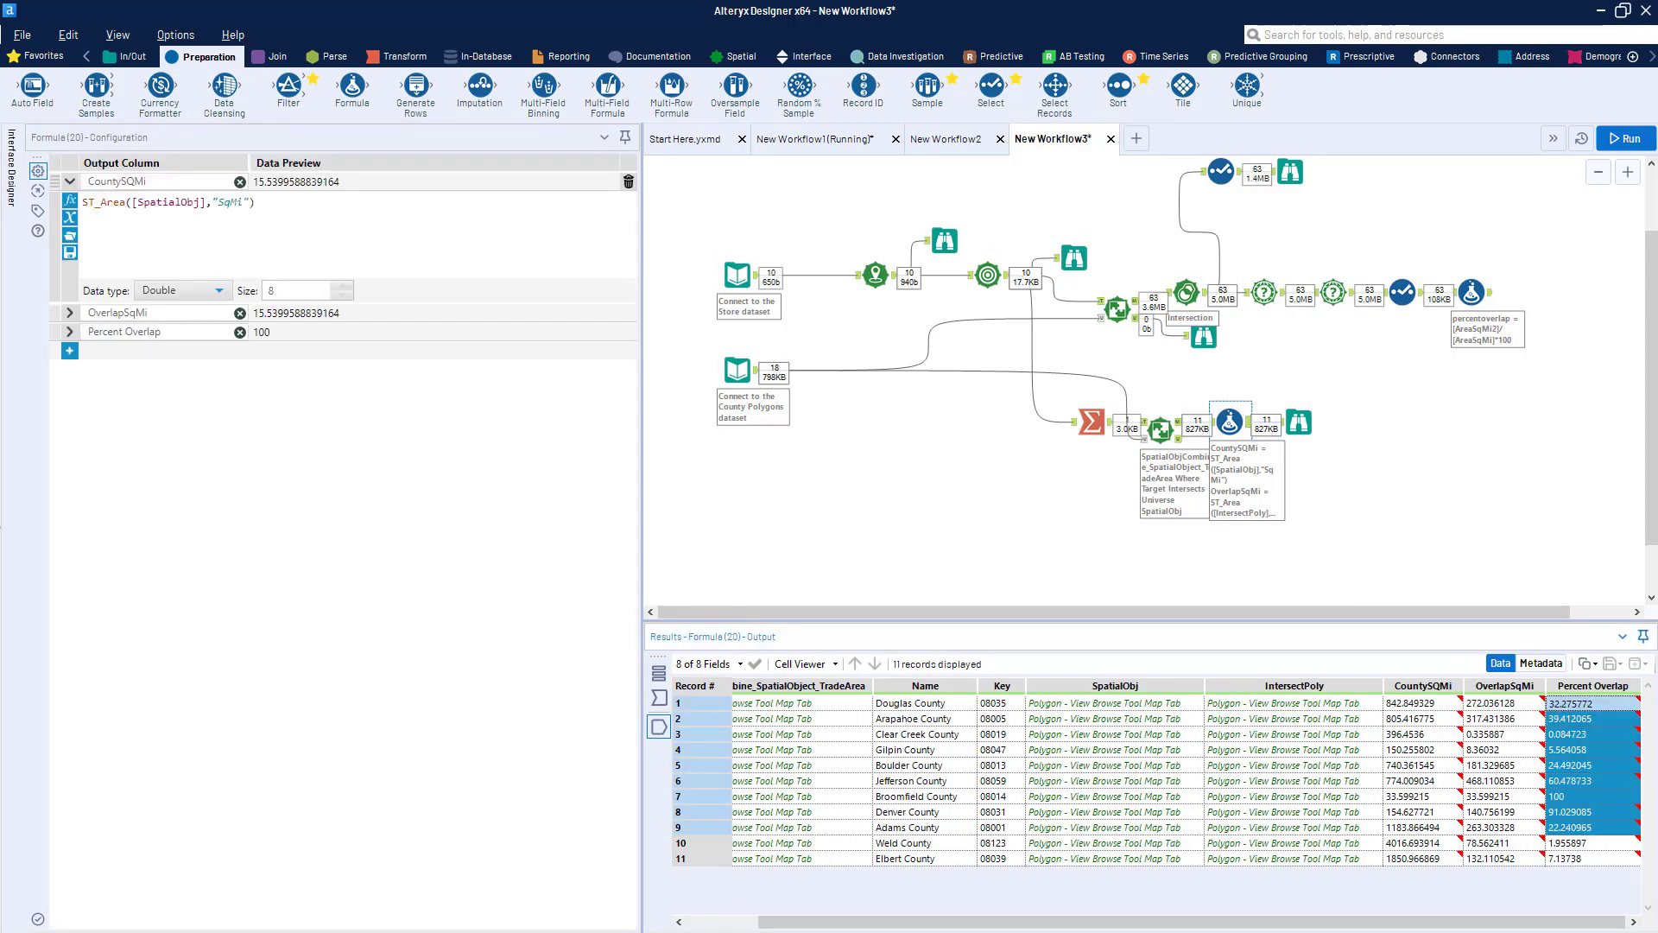
# Try to run the workflow with Browse tools added to both outputs of the Spatial Match tool in the combined trade area branch.
pyautogui.click(1162, 432)
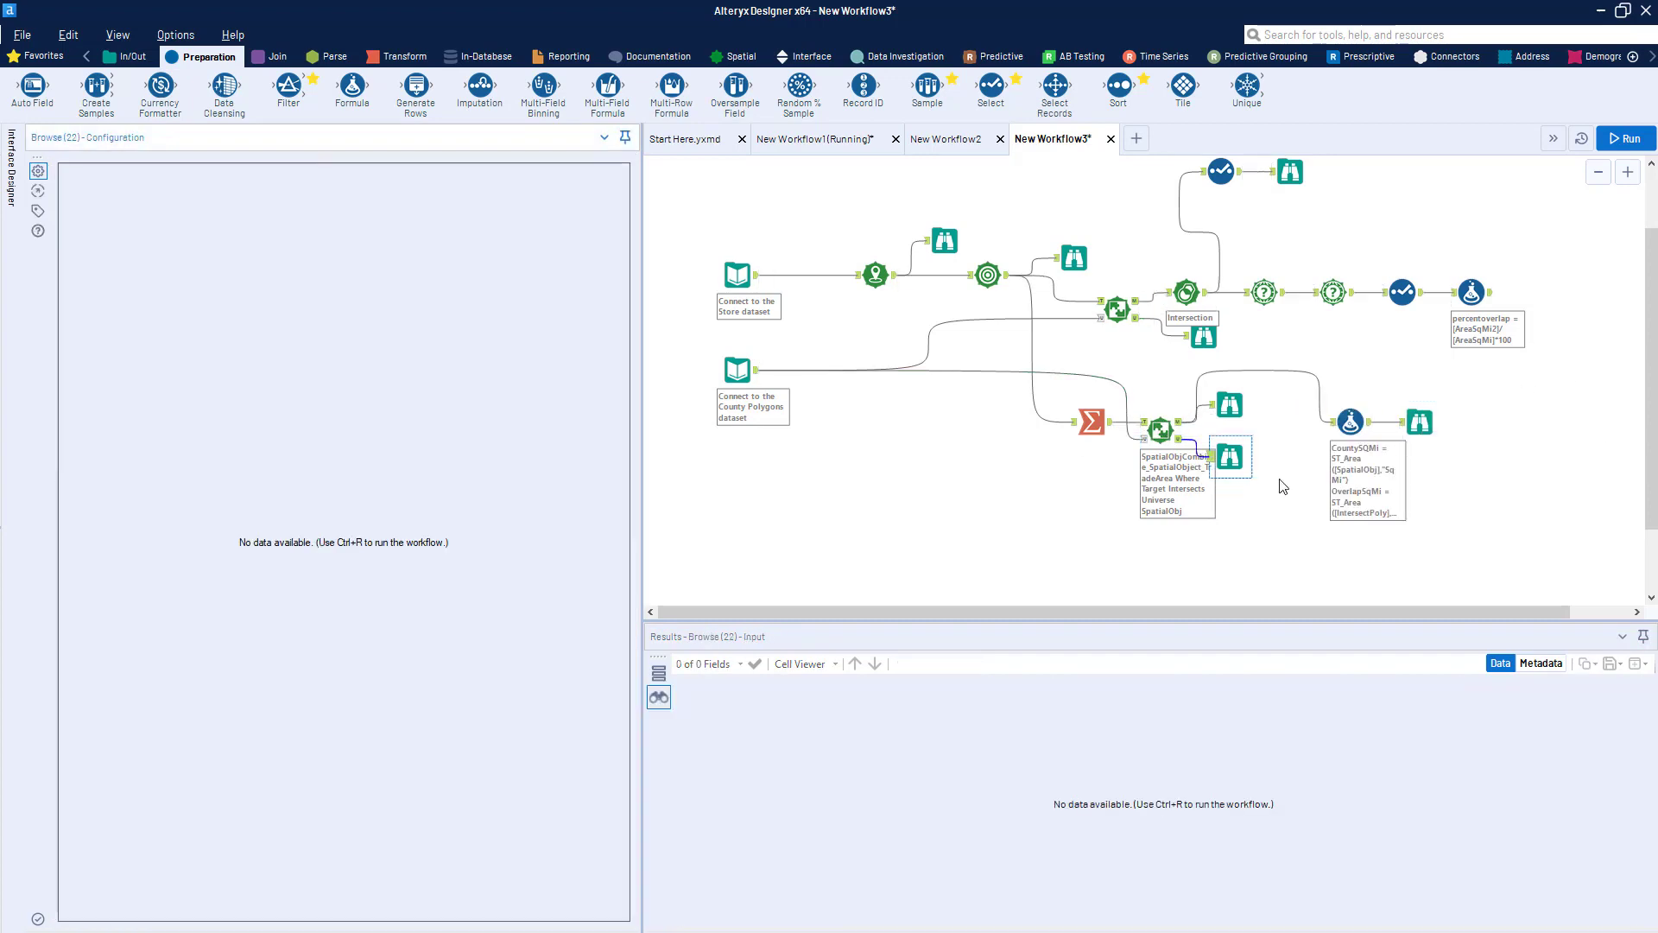
pyautogui.click(1623, 139)
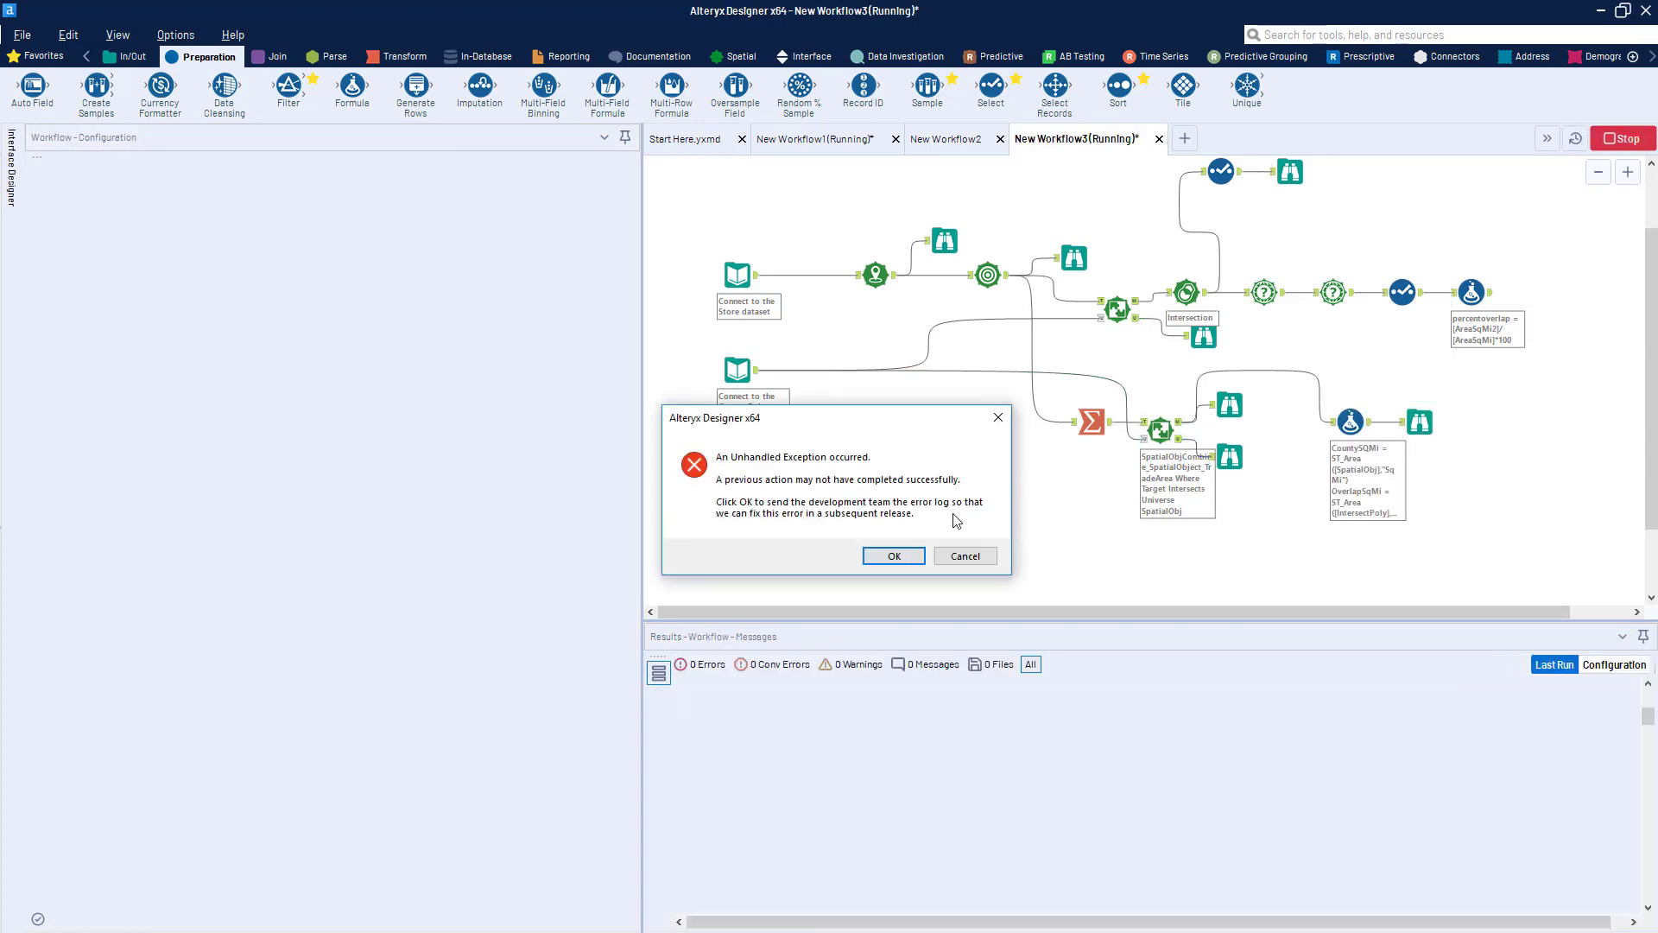
pyautogui.click(962, 554)
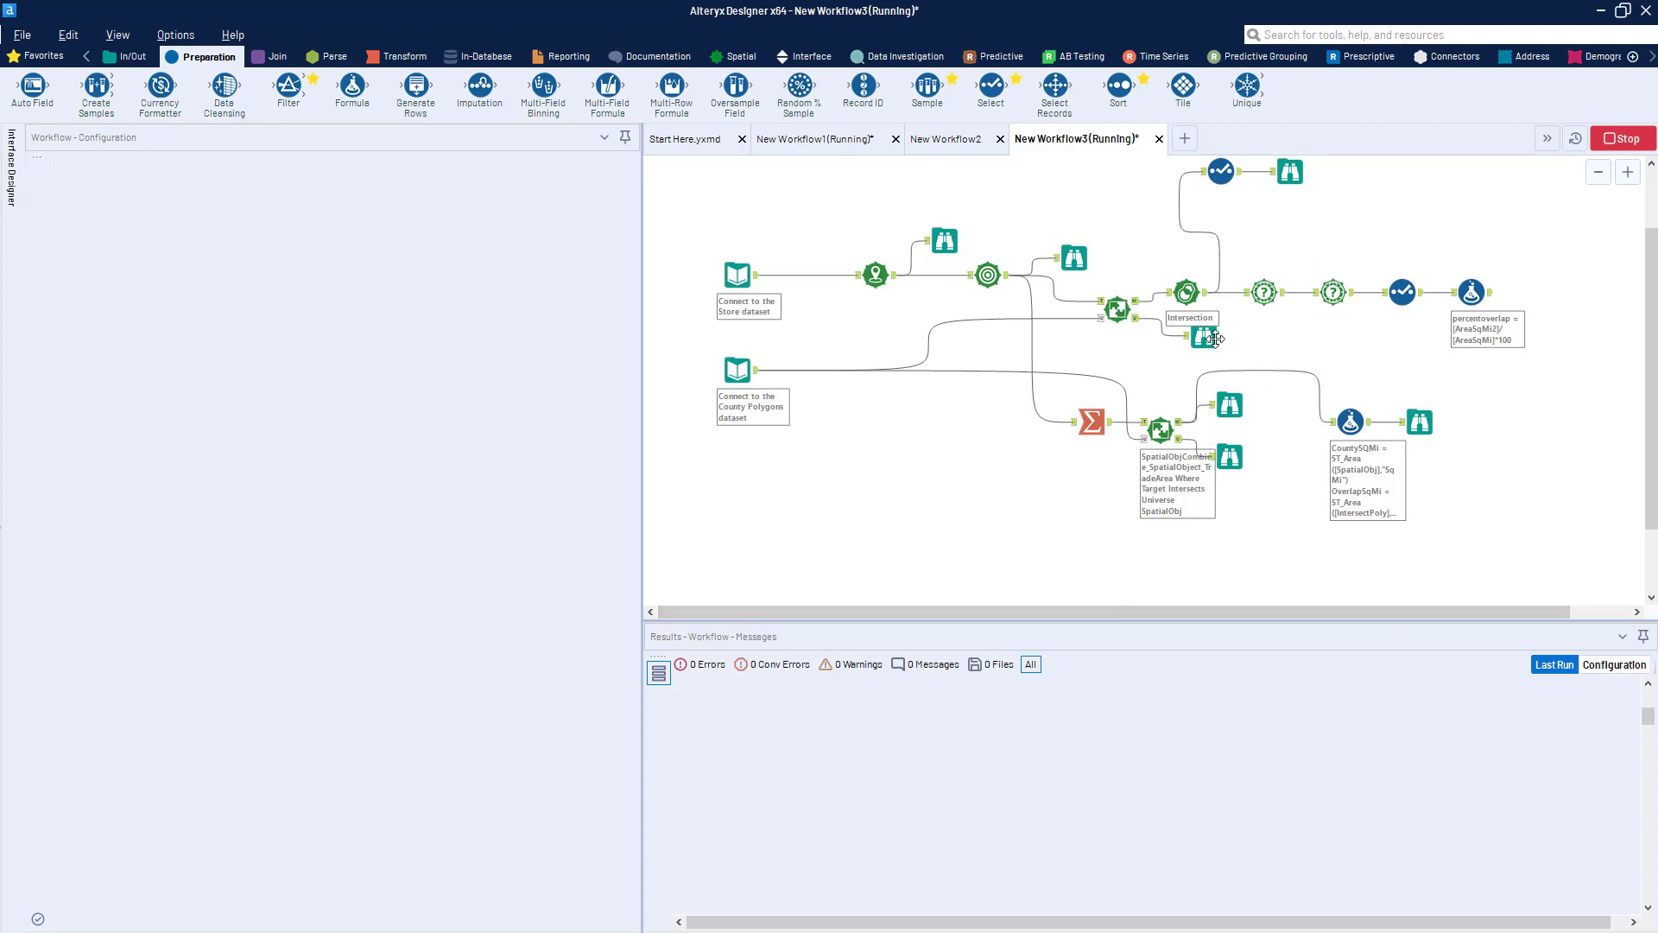
pyautogui.click(736, 56)
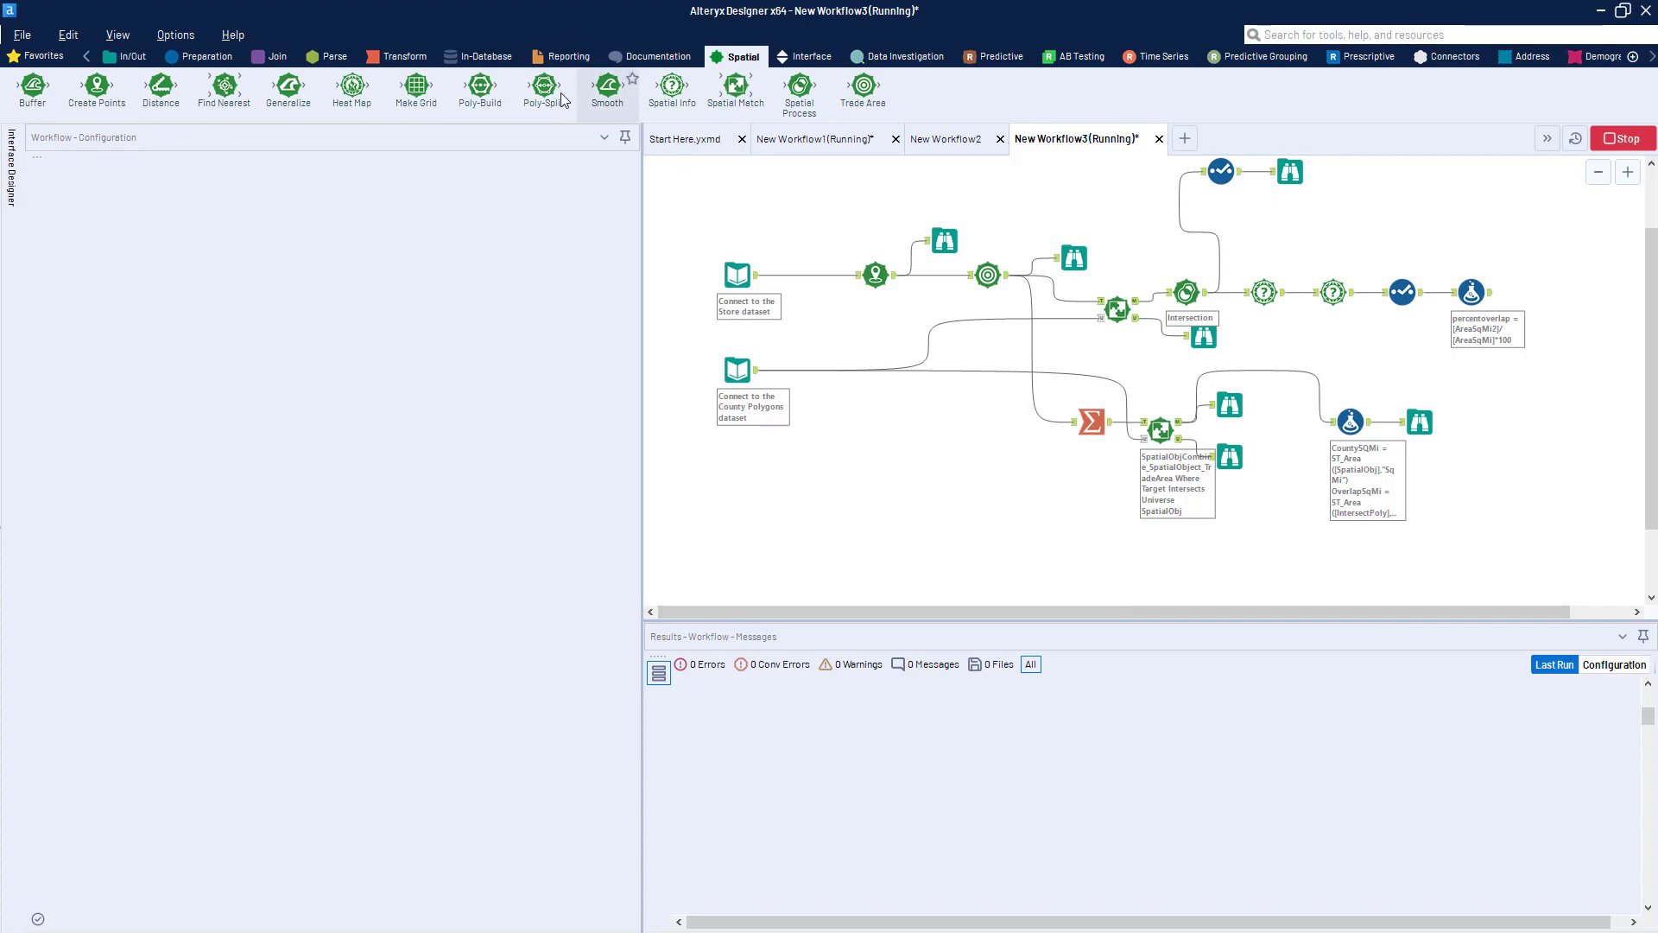
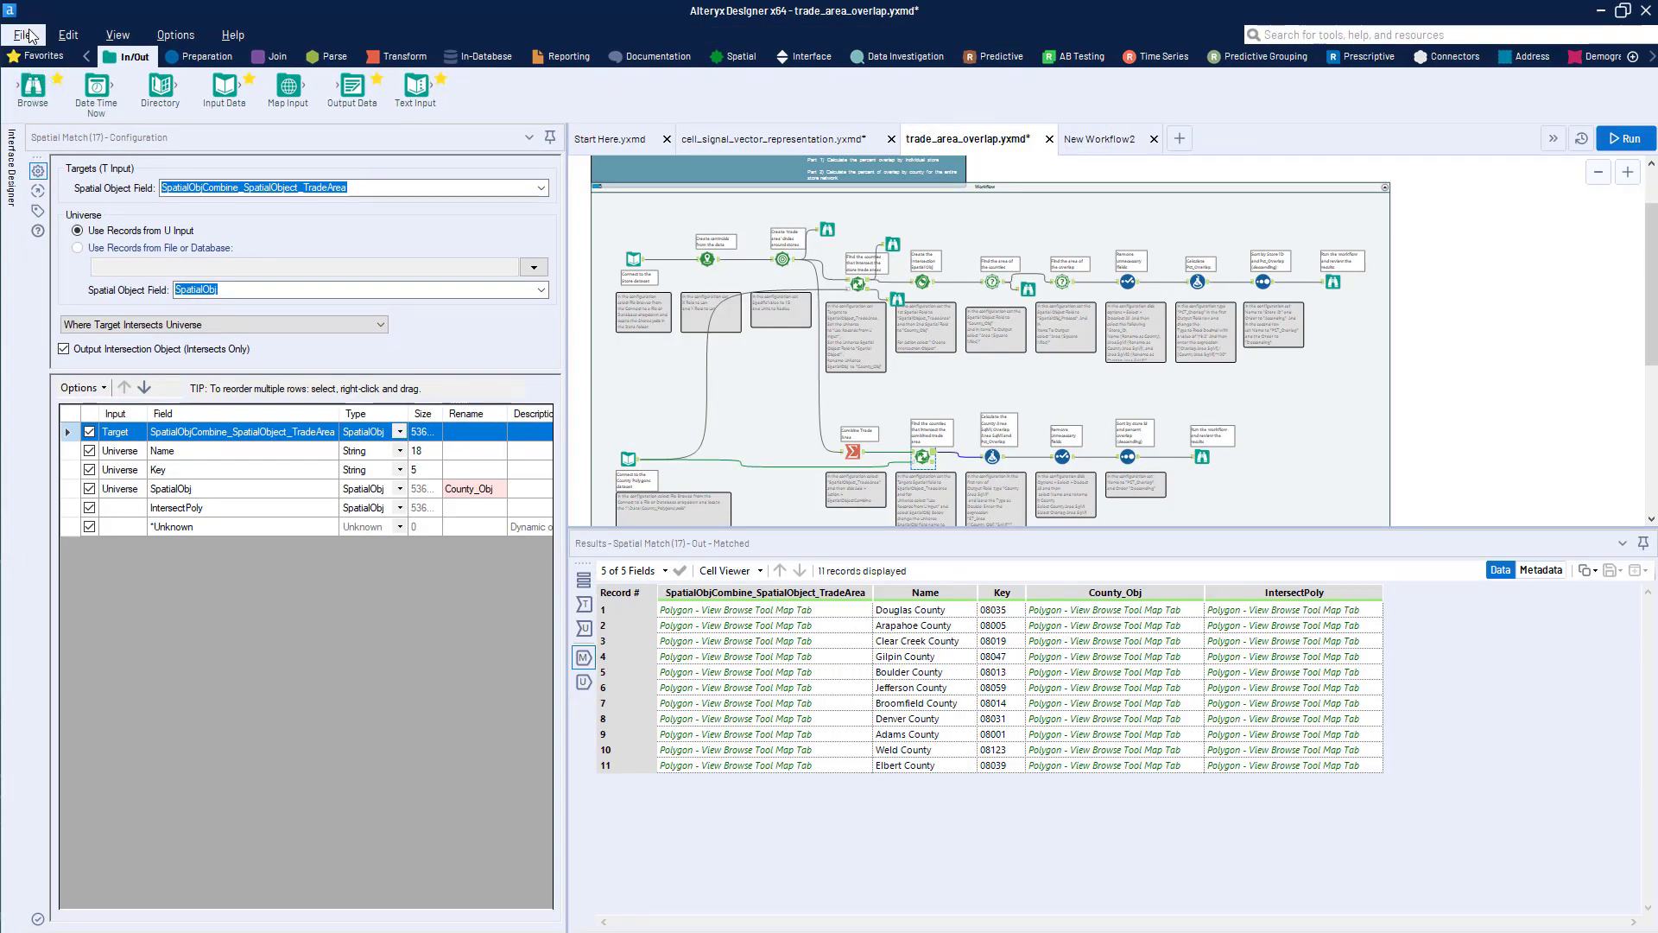
# Place a Map Input tool in a new workflow and set its base map to Carto (Positron) - Most Recent Vintage.
pyautogui.click(29, 36)
pyautogui.click(52, 60)
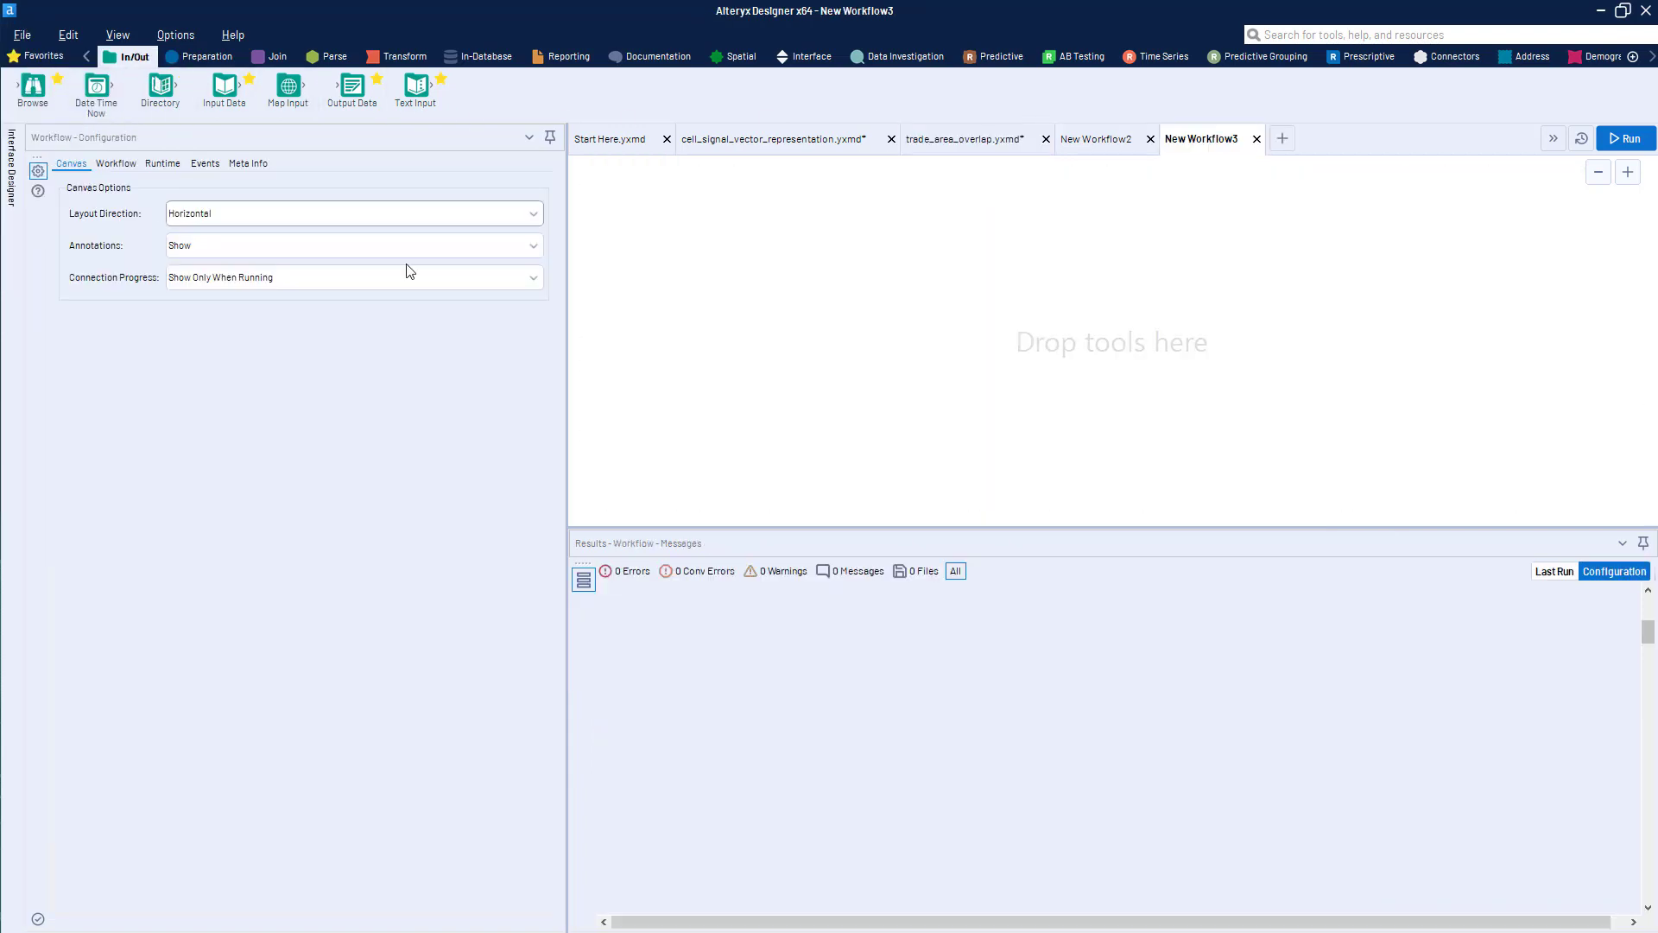
pyautogui.moveTo(284, 90); pyautogui.dragTo(701, 306)
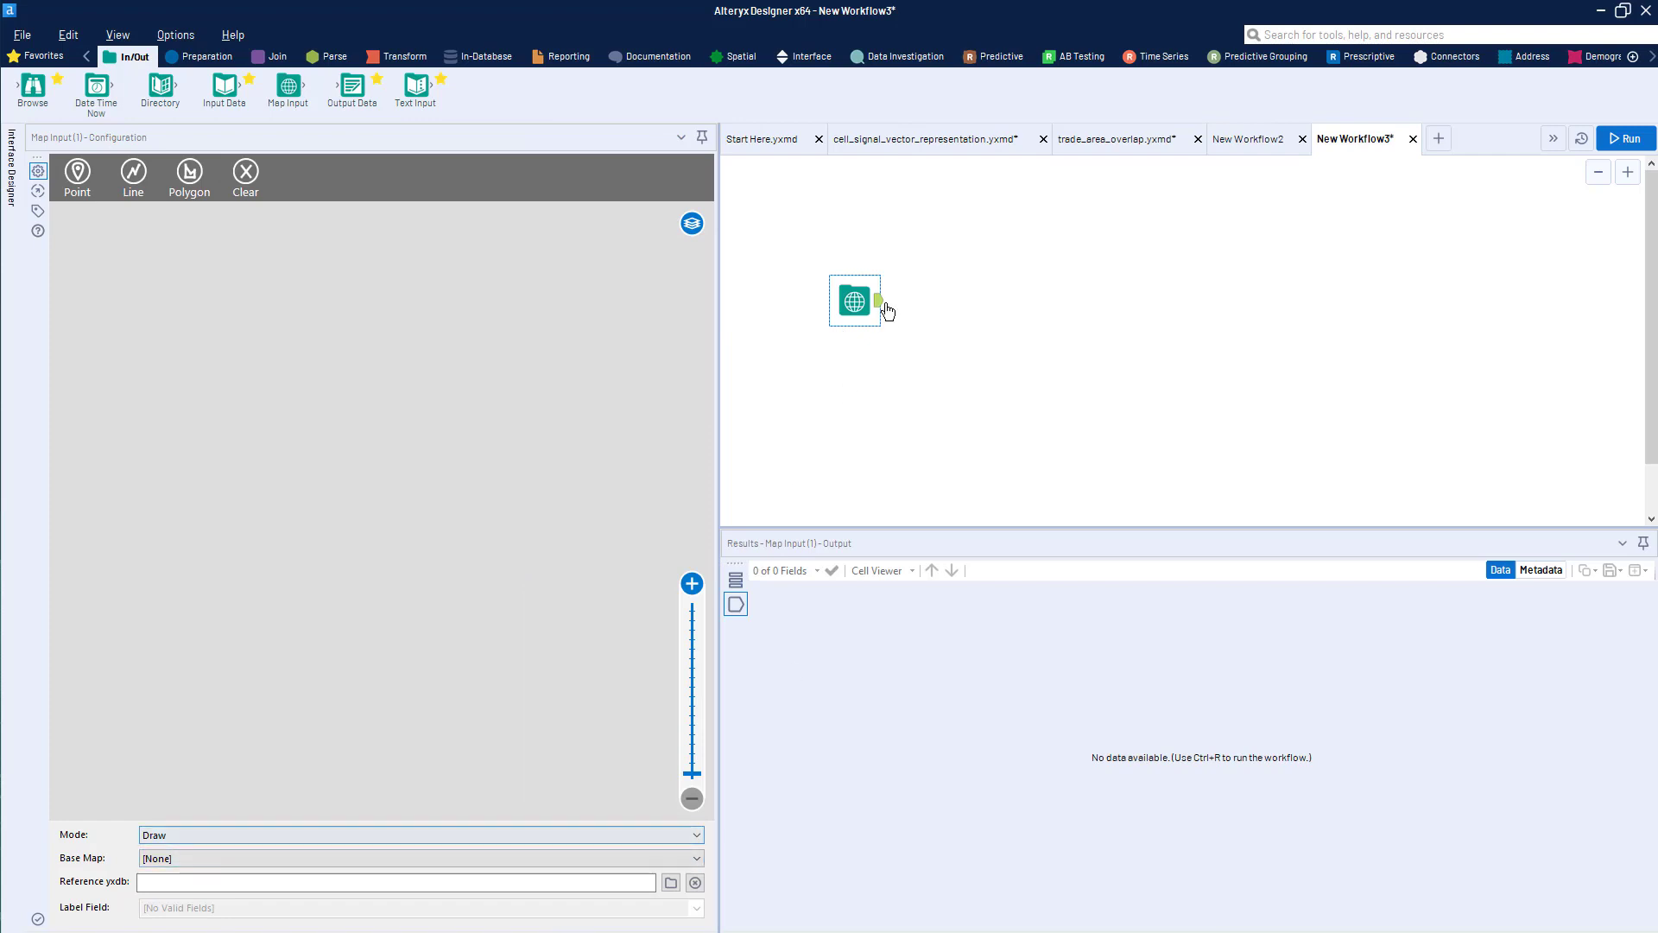
pyautogui.moveTo(853, 298); pyautogui.dragTo(824, 322)
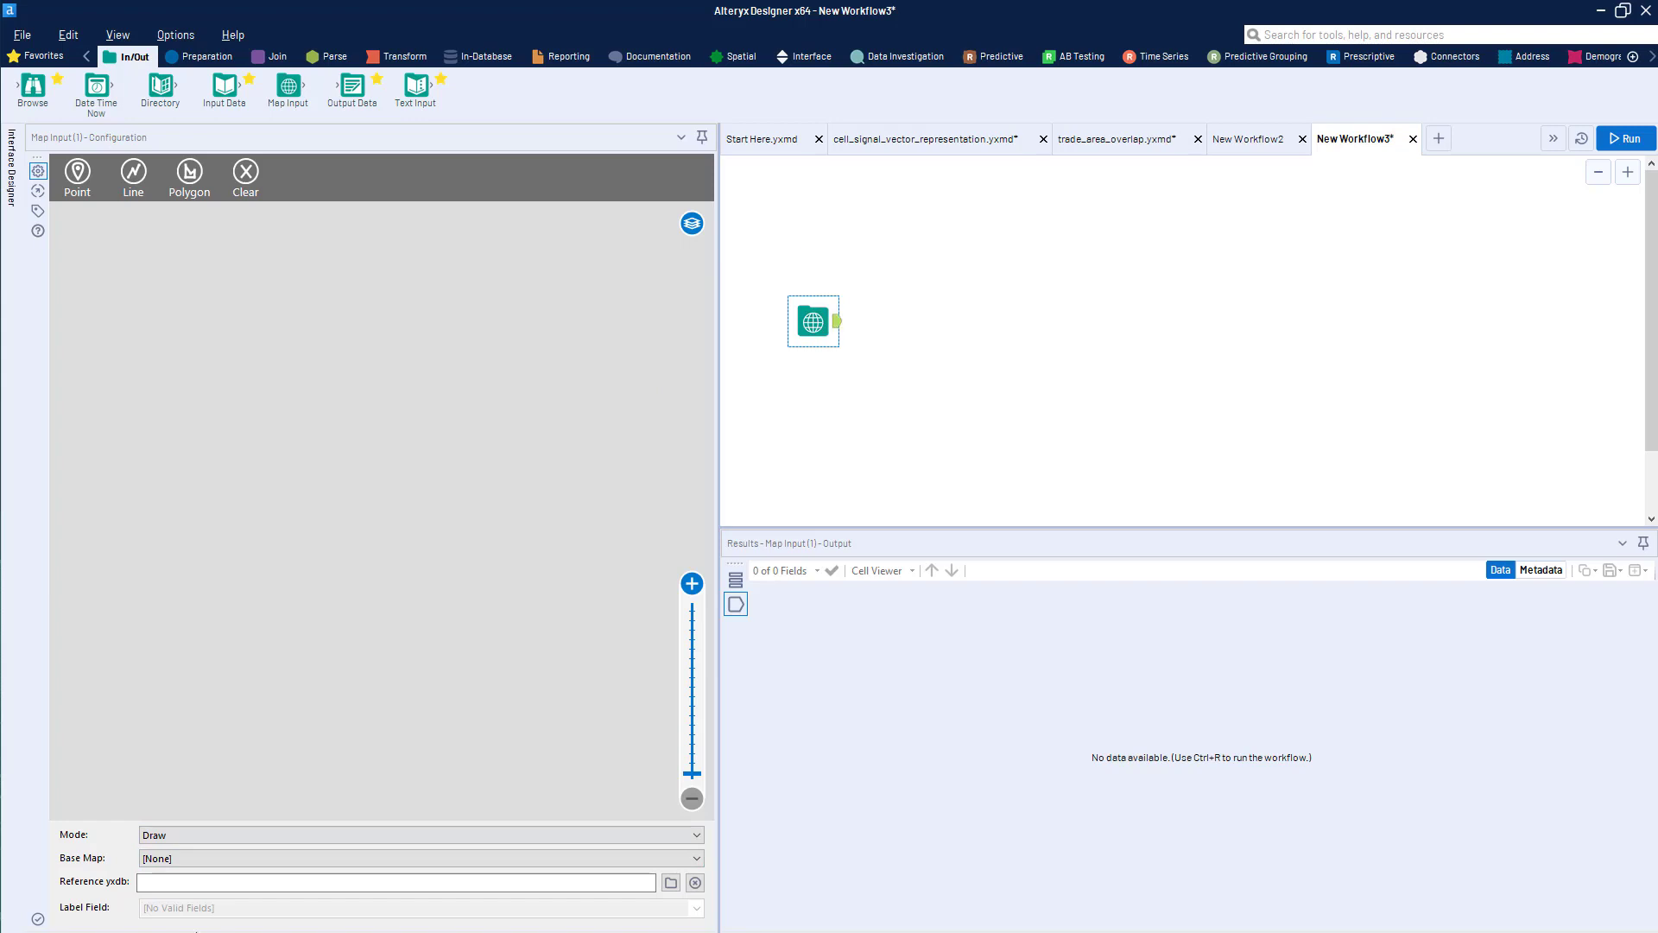
pyautogui.click(226, 859)
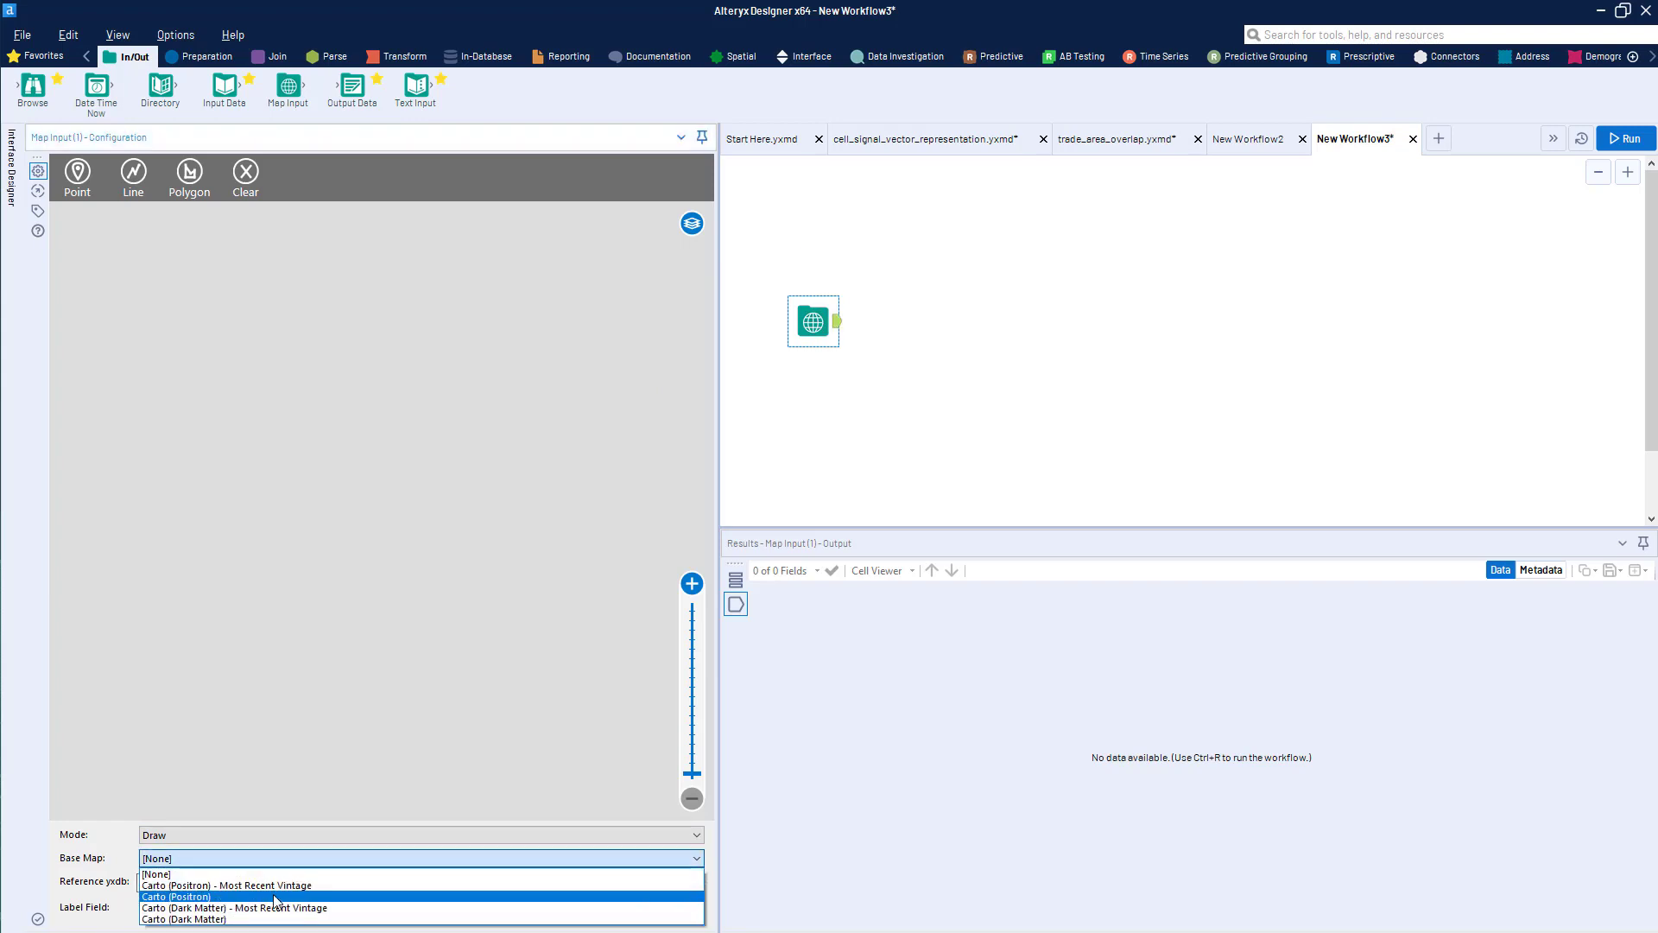
pyautogui.click(264, 885)
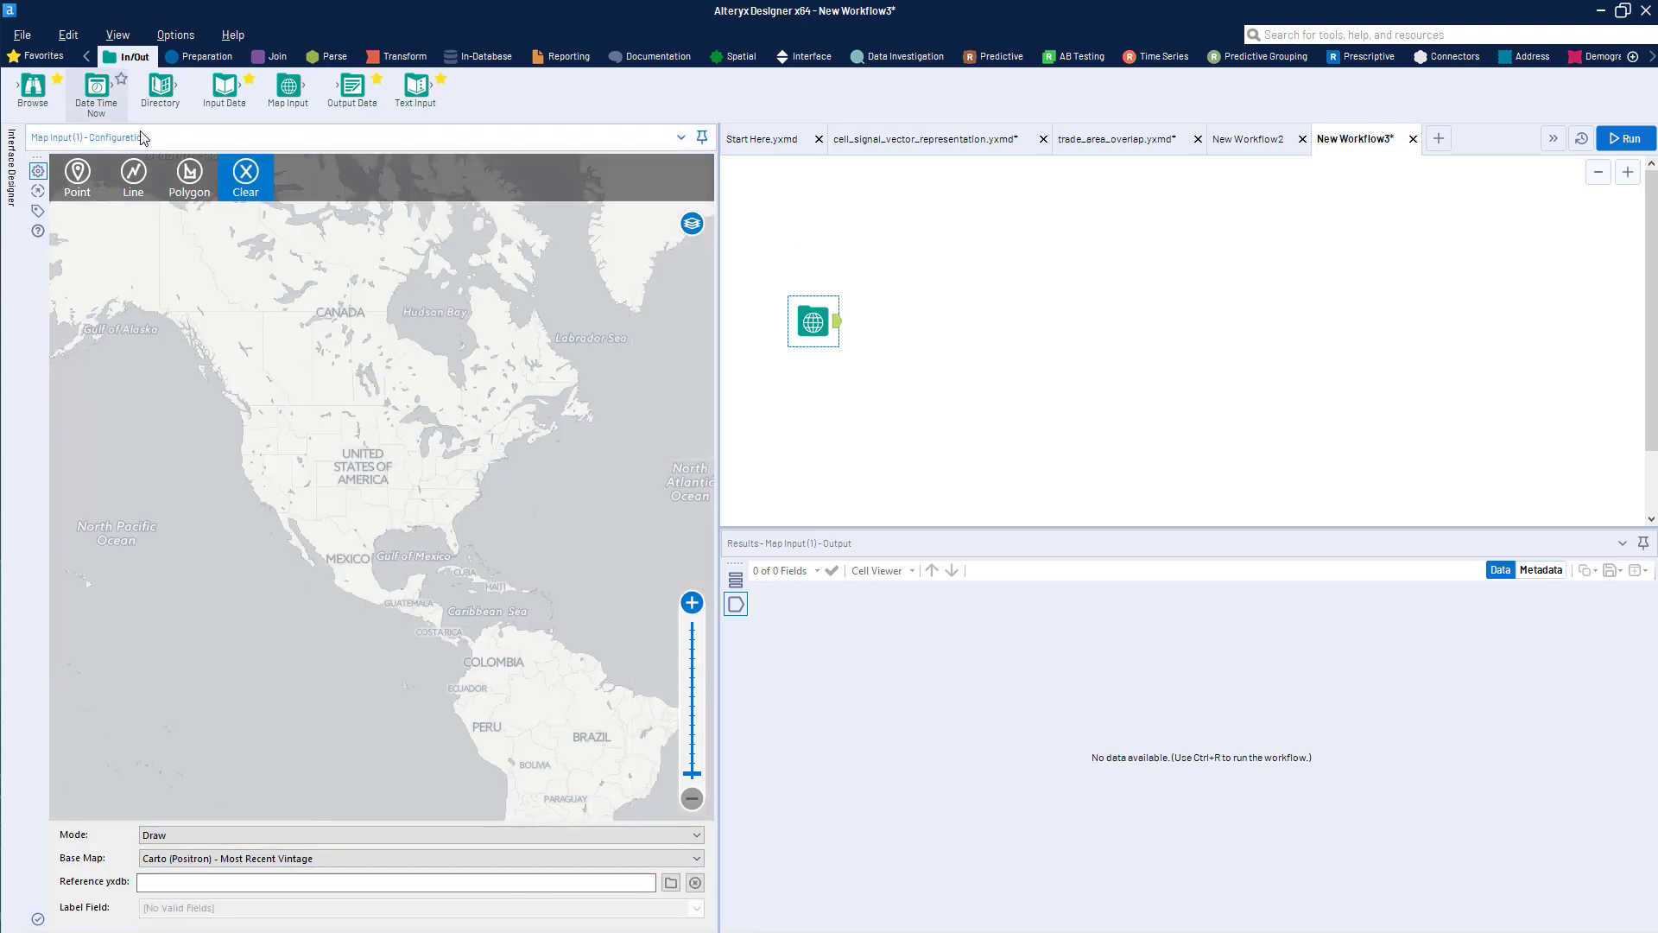
# Draw a small triangular polygon over the Montana and Wyoming area on the Map Input map and label it A.
pyautogui.click(189, 177)
pyautogui.click(332, 422)
pyautogui.click(309, 438)
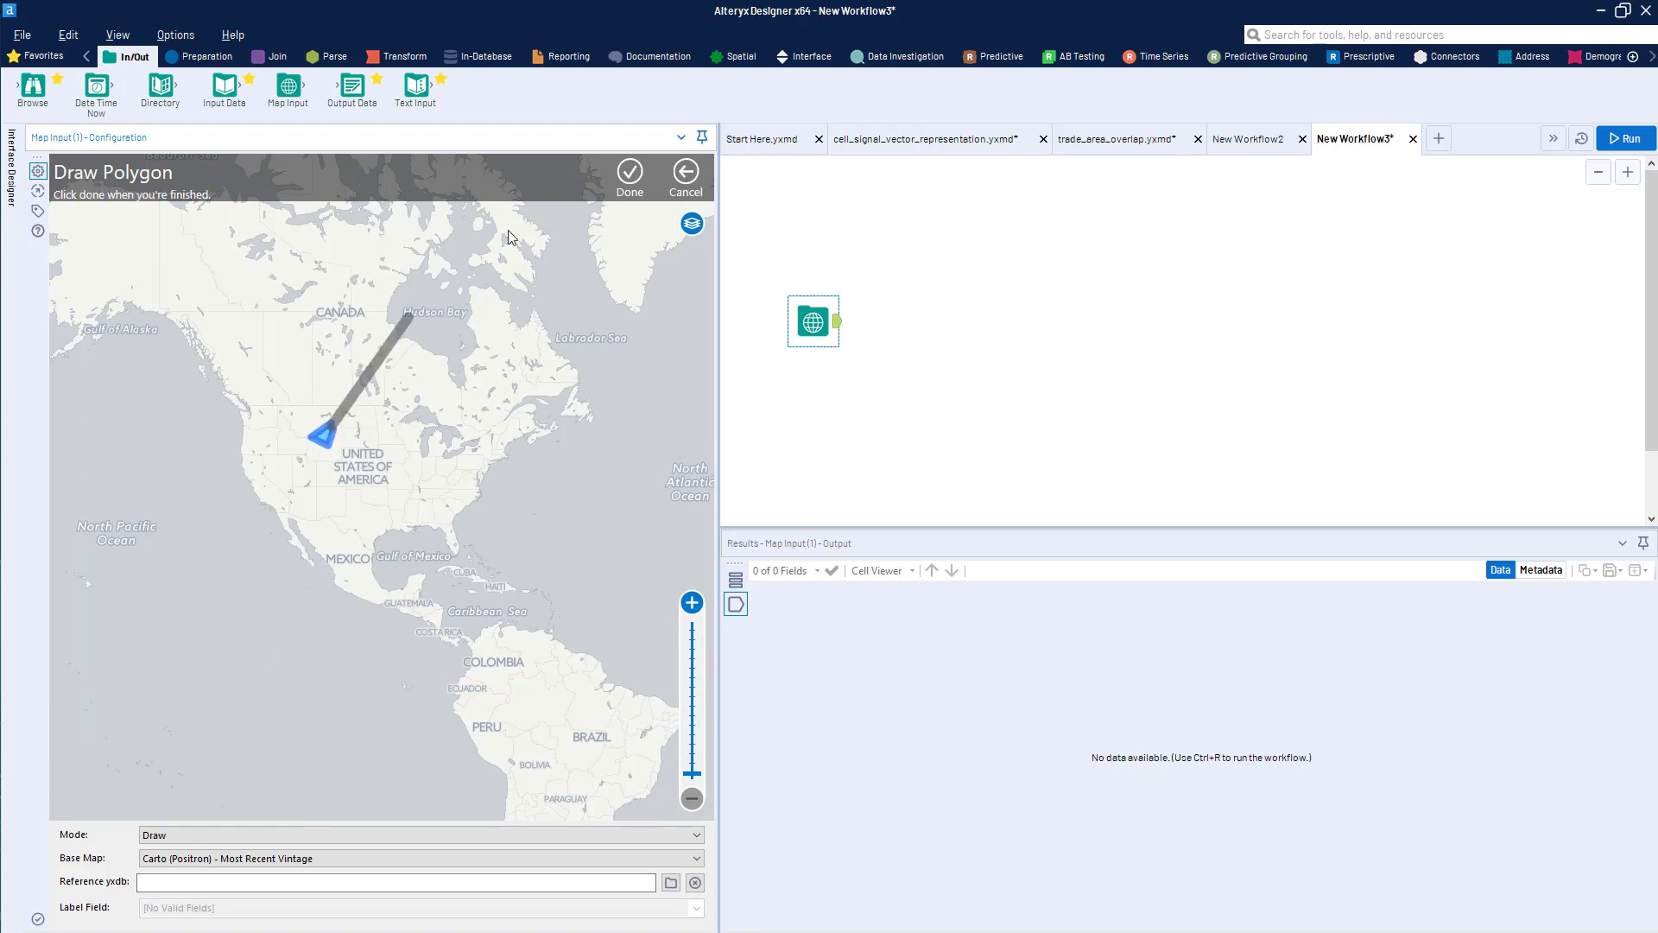
pyautogui.click(630, 173)
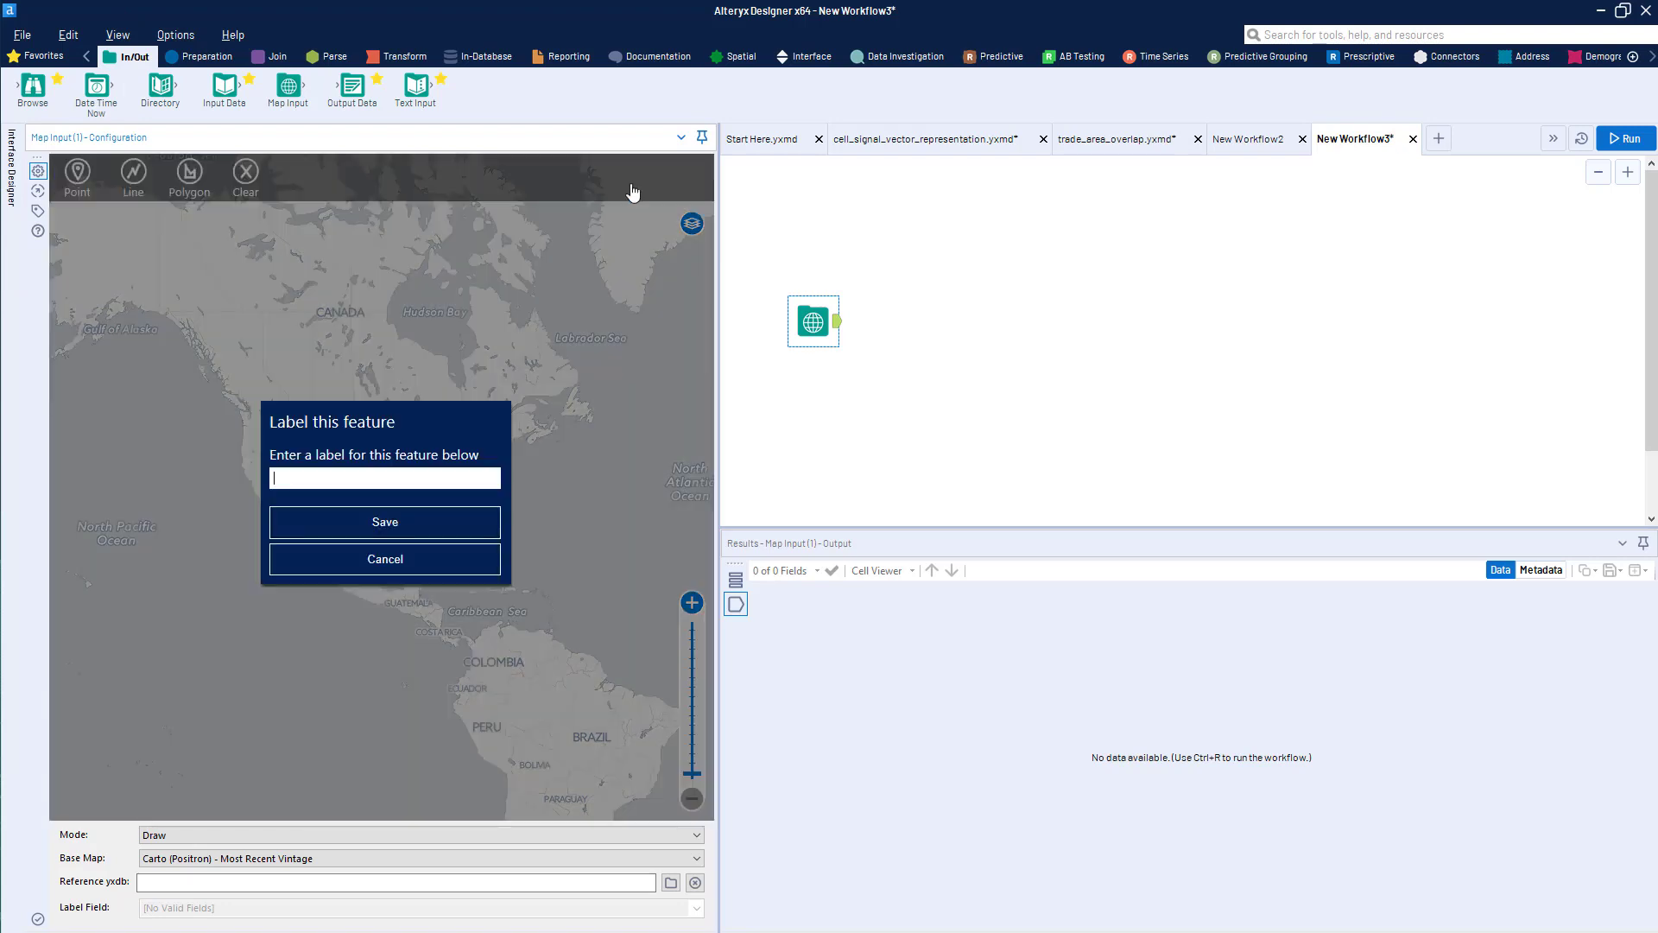
pyautogui.click(444, 576)
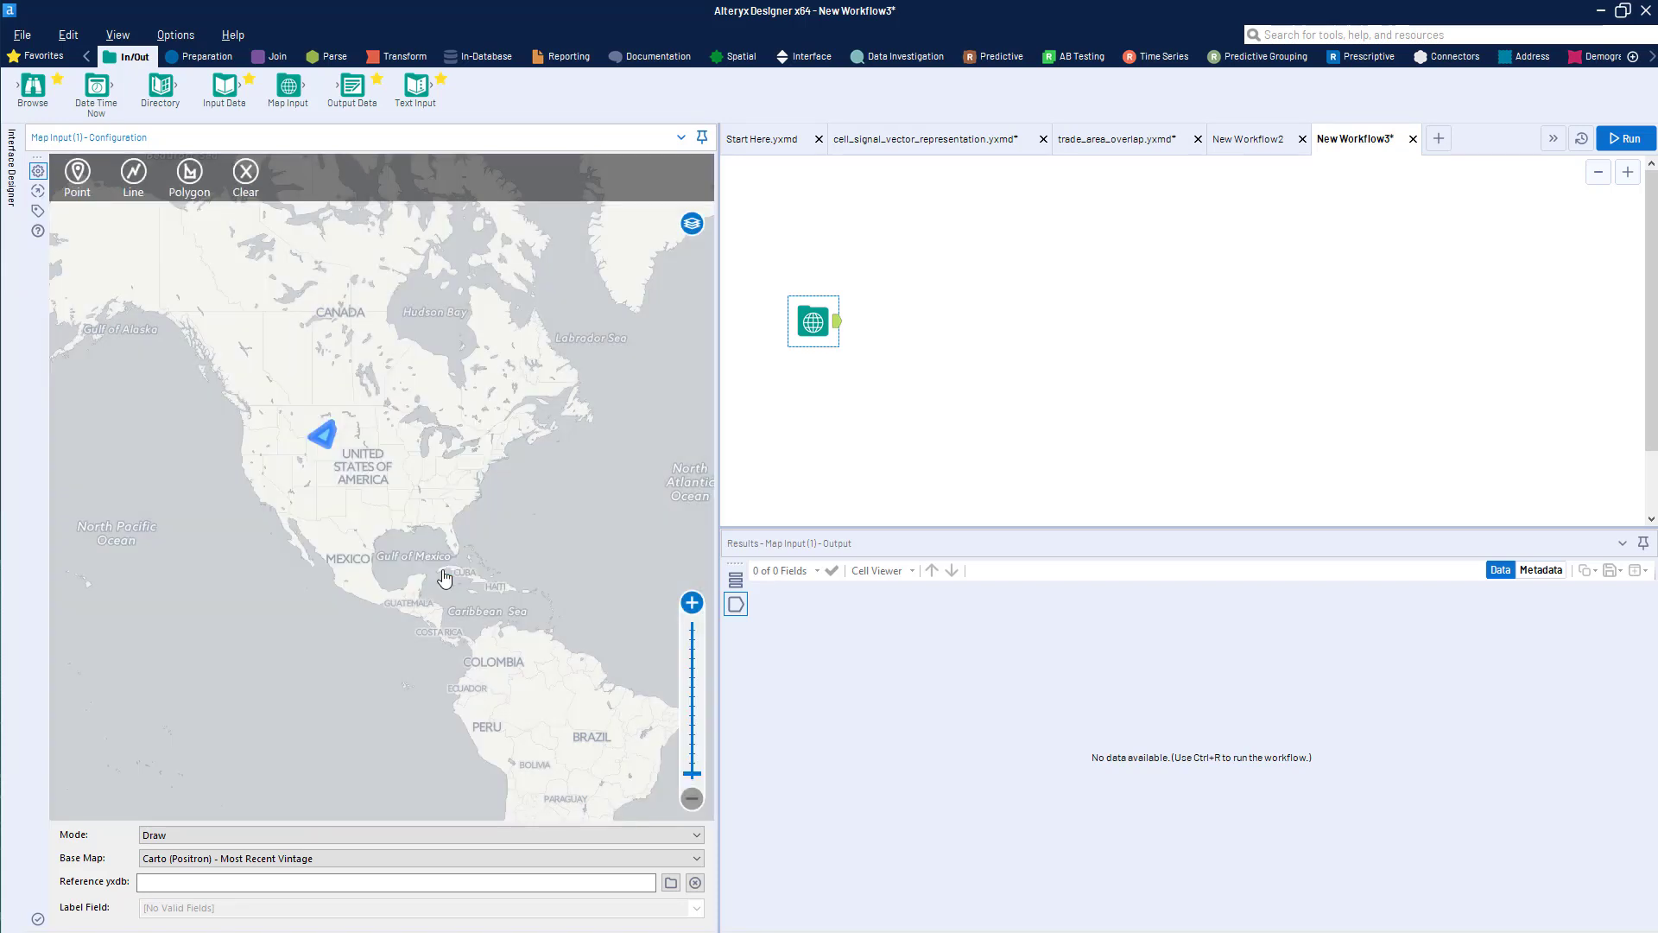
# Draw a second, larger triangular polygon overlapping the northern part of the first one and label it B.
pyautogui.click(189, 176)
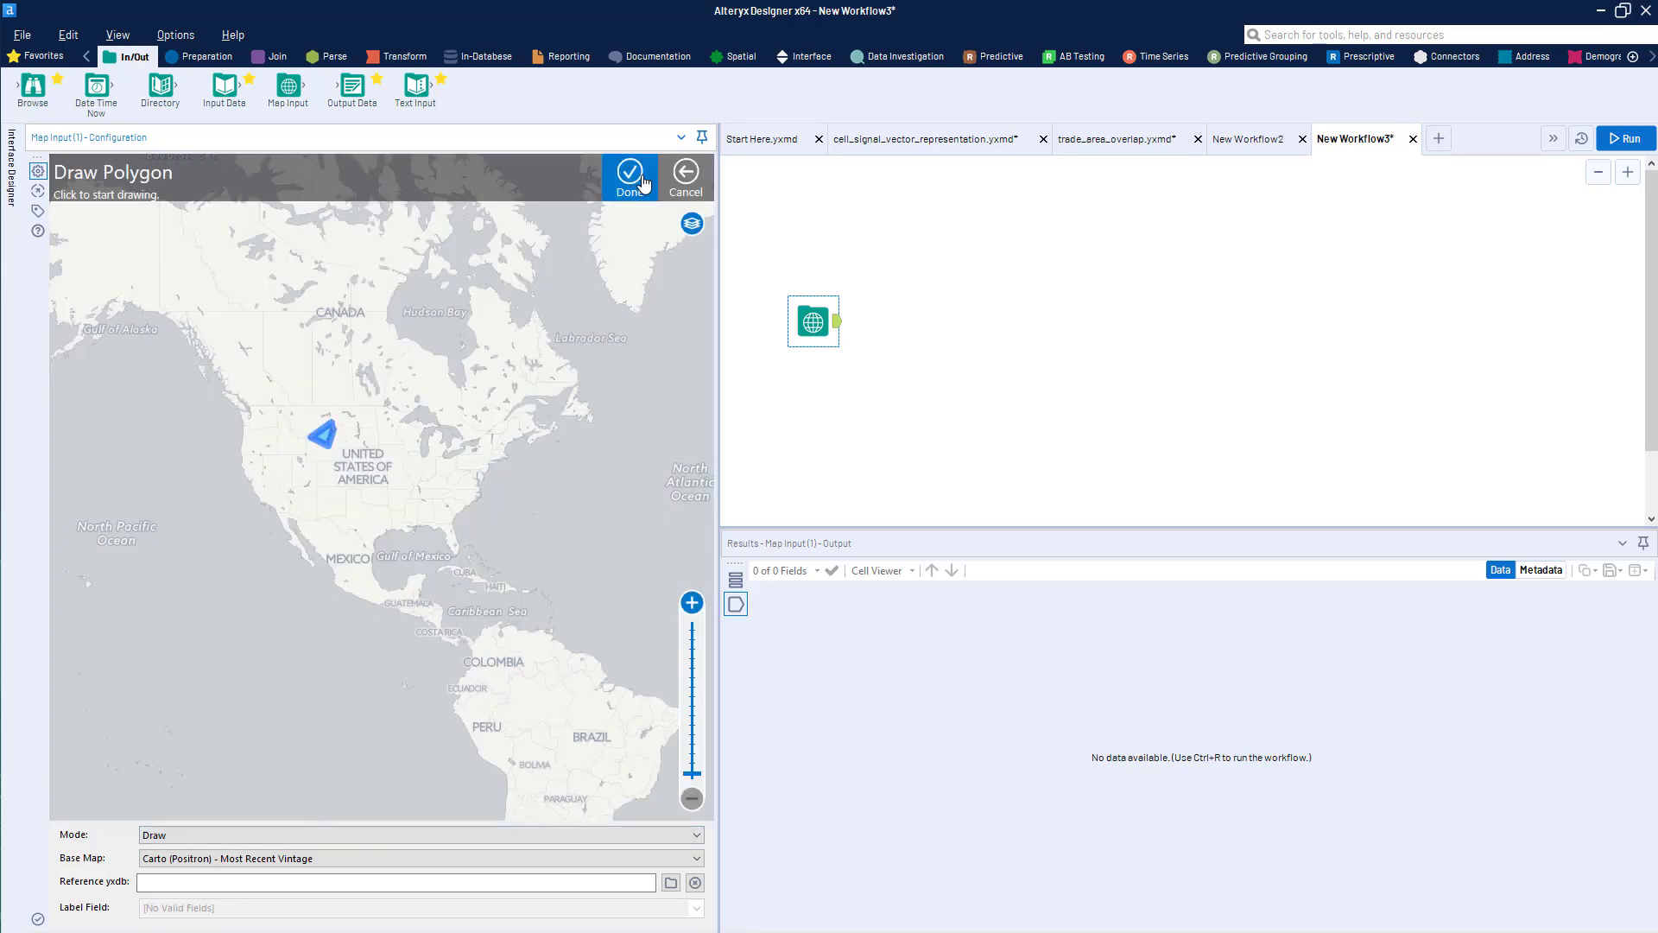
pyautogui.click(346, 442)
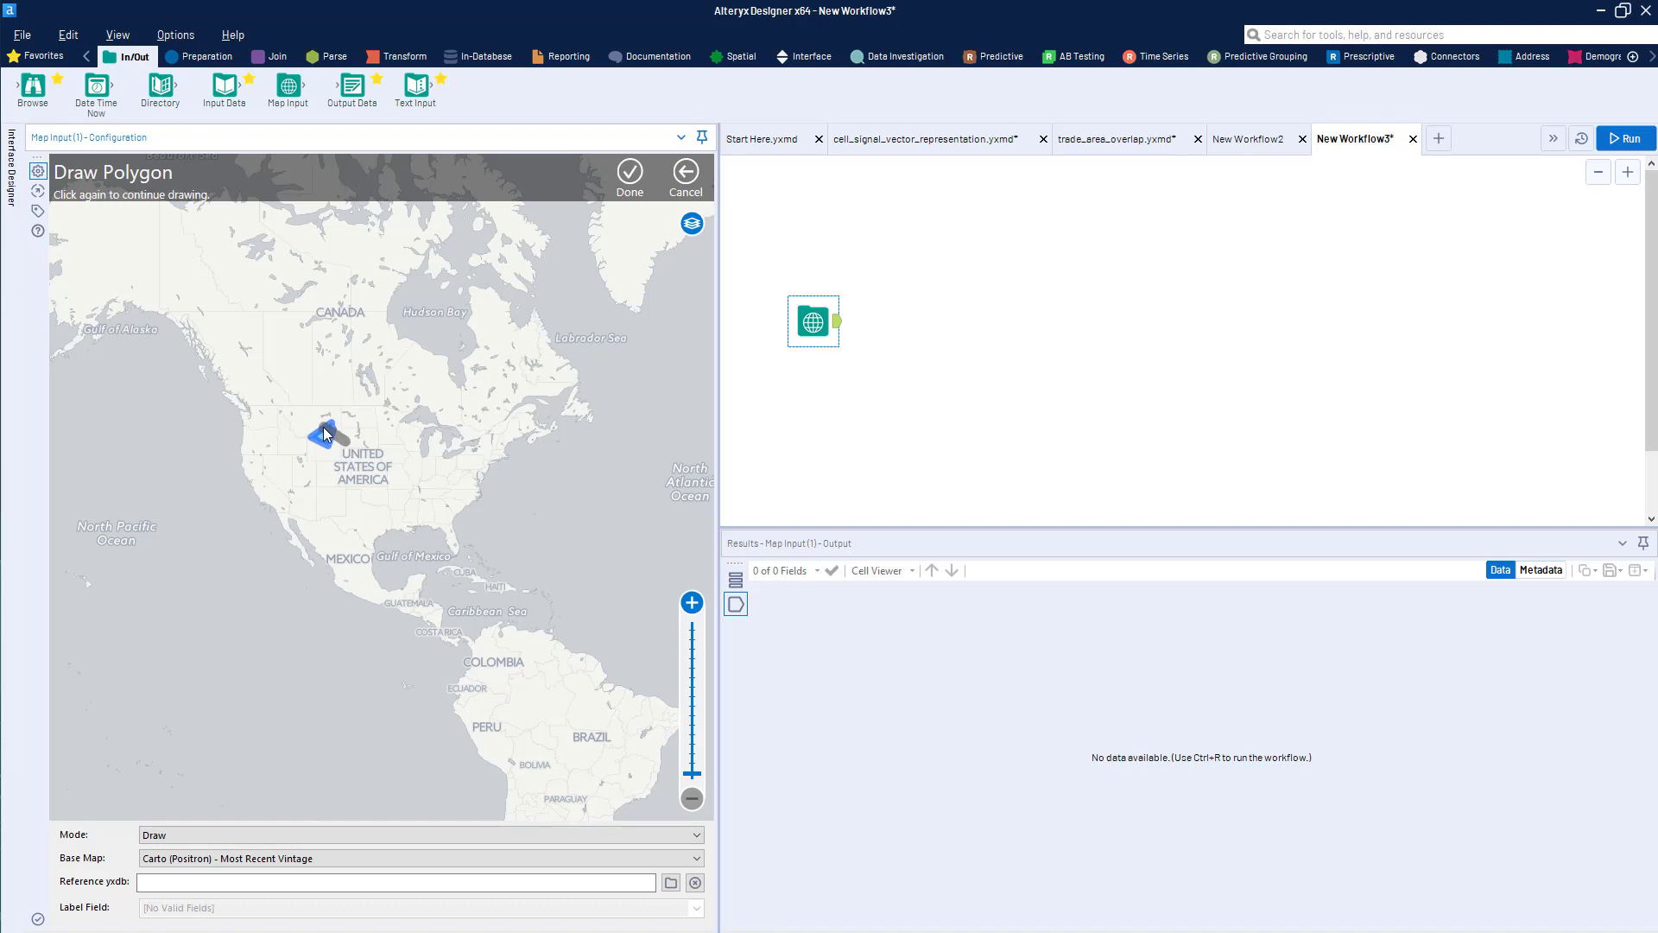
pyautogui.click(316, 422)
pyautogui.click(345, 400)
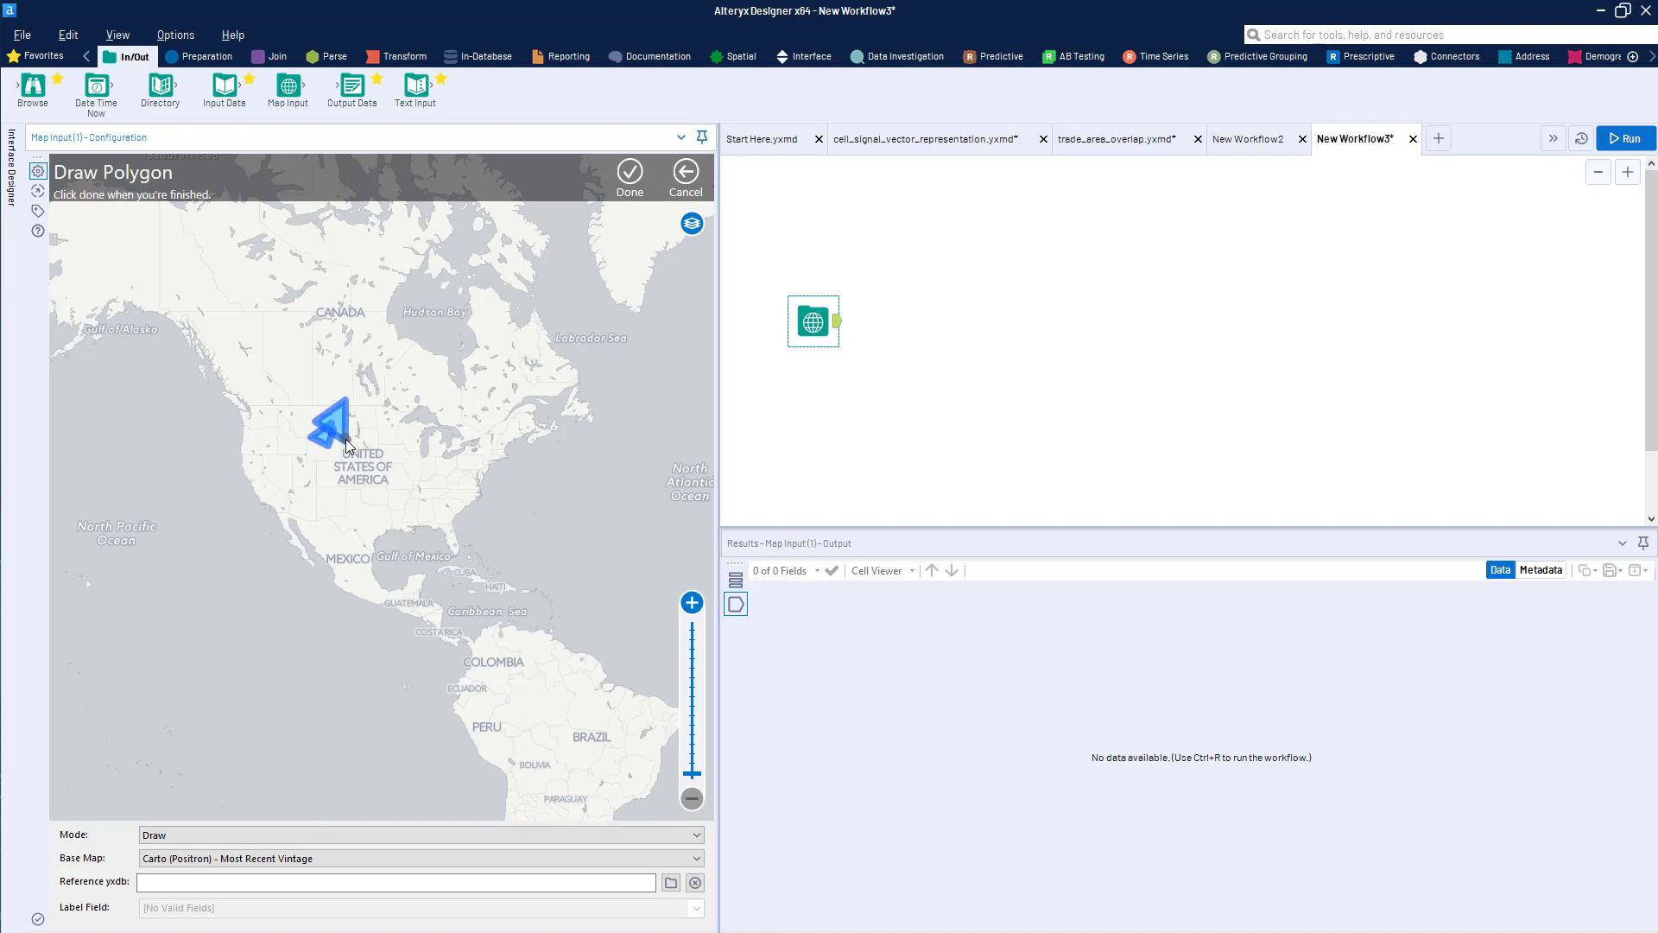
pyautogui.click(630, 173)
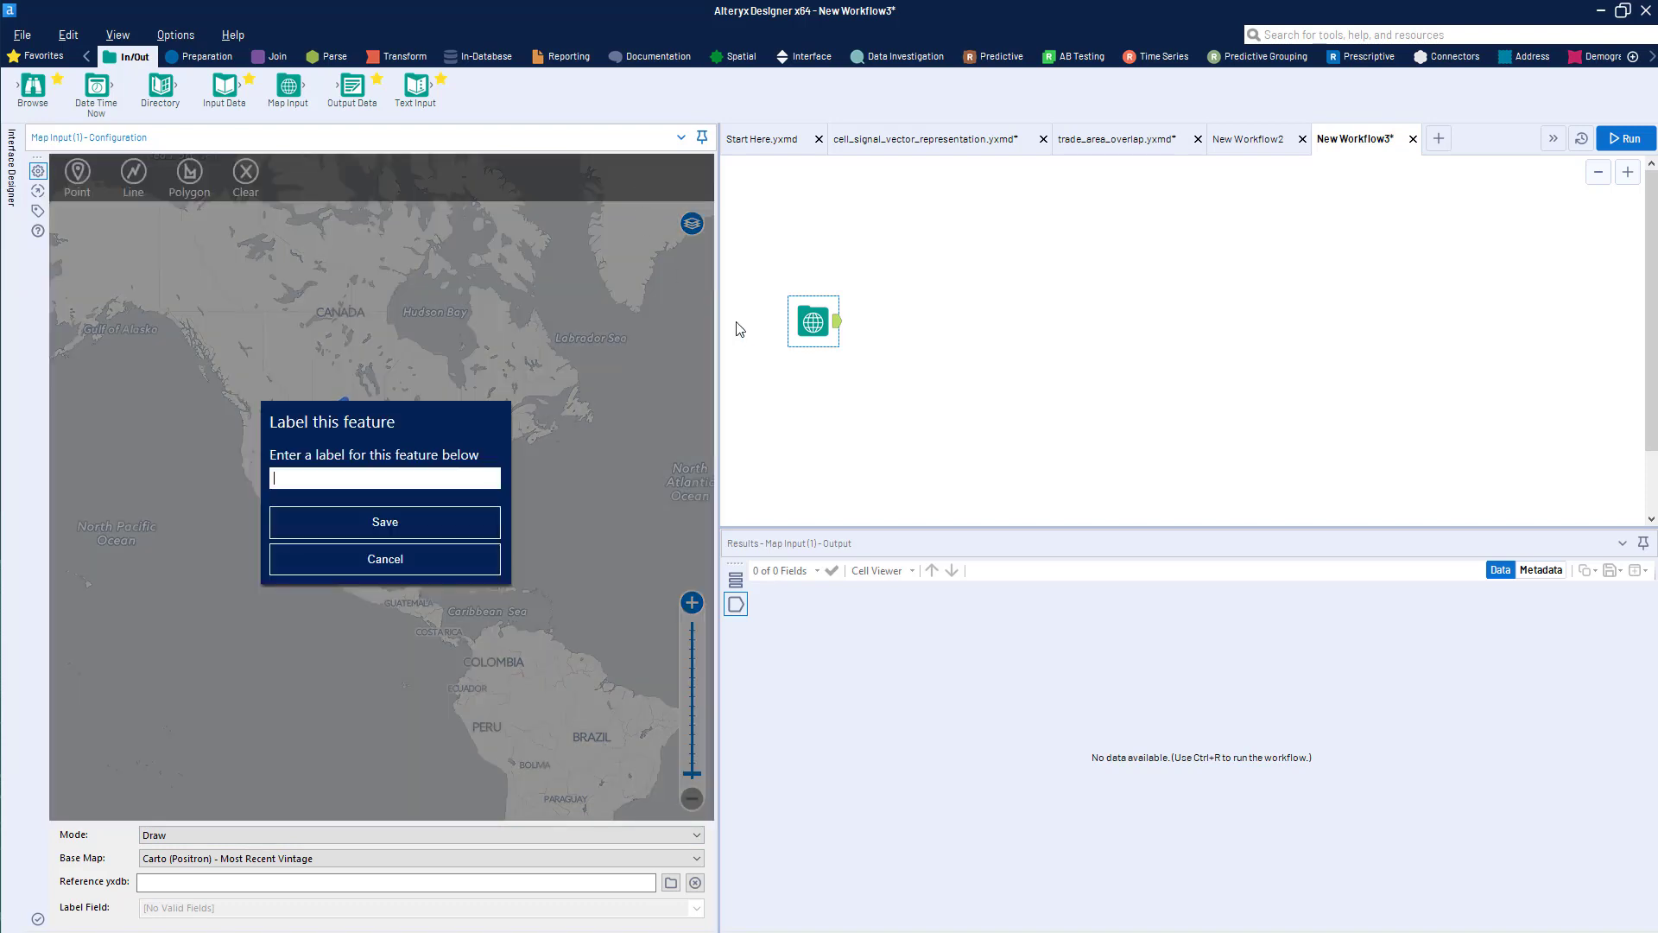
pyautogui.click(384, 531)
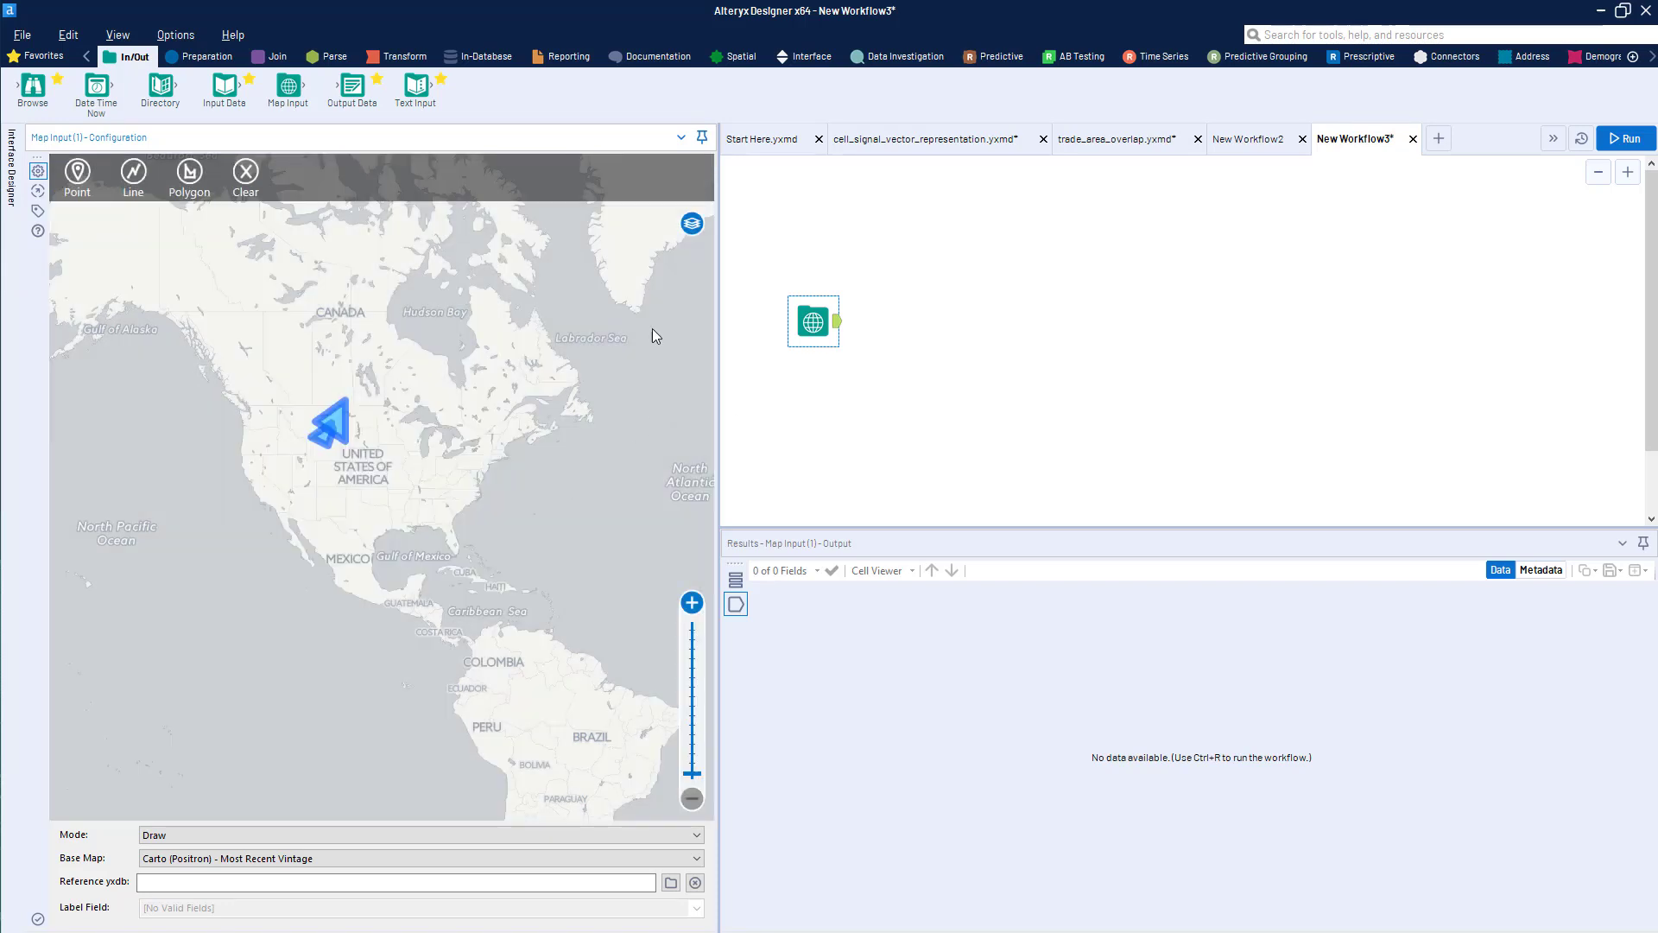
# Connect a Browse tool to the Map Input, run the workflow and show Carto (Positron) - Most Recent Vintage behind the polygons.
pyautogui.moveTo(33, 85); pyautogui.dragTo(948, 316)
pyautogui.hotkey('ctrl', 'r')
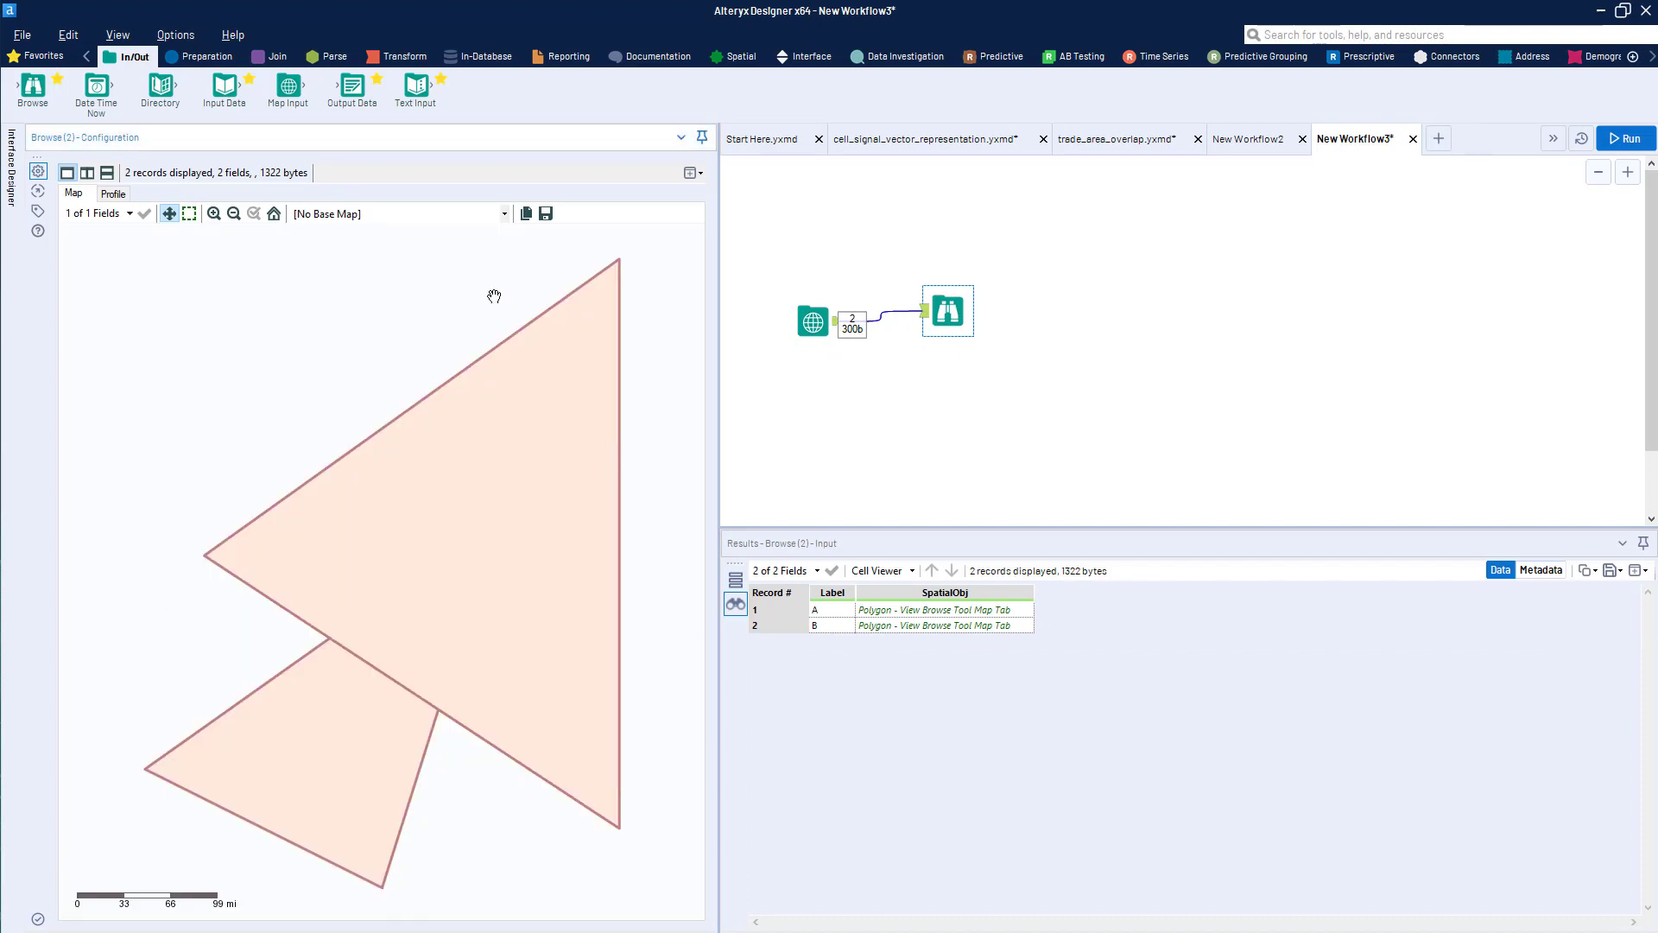
pyautogui.click(360, 220)
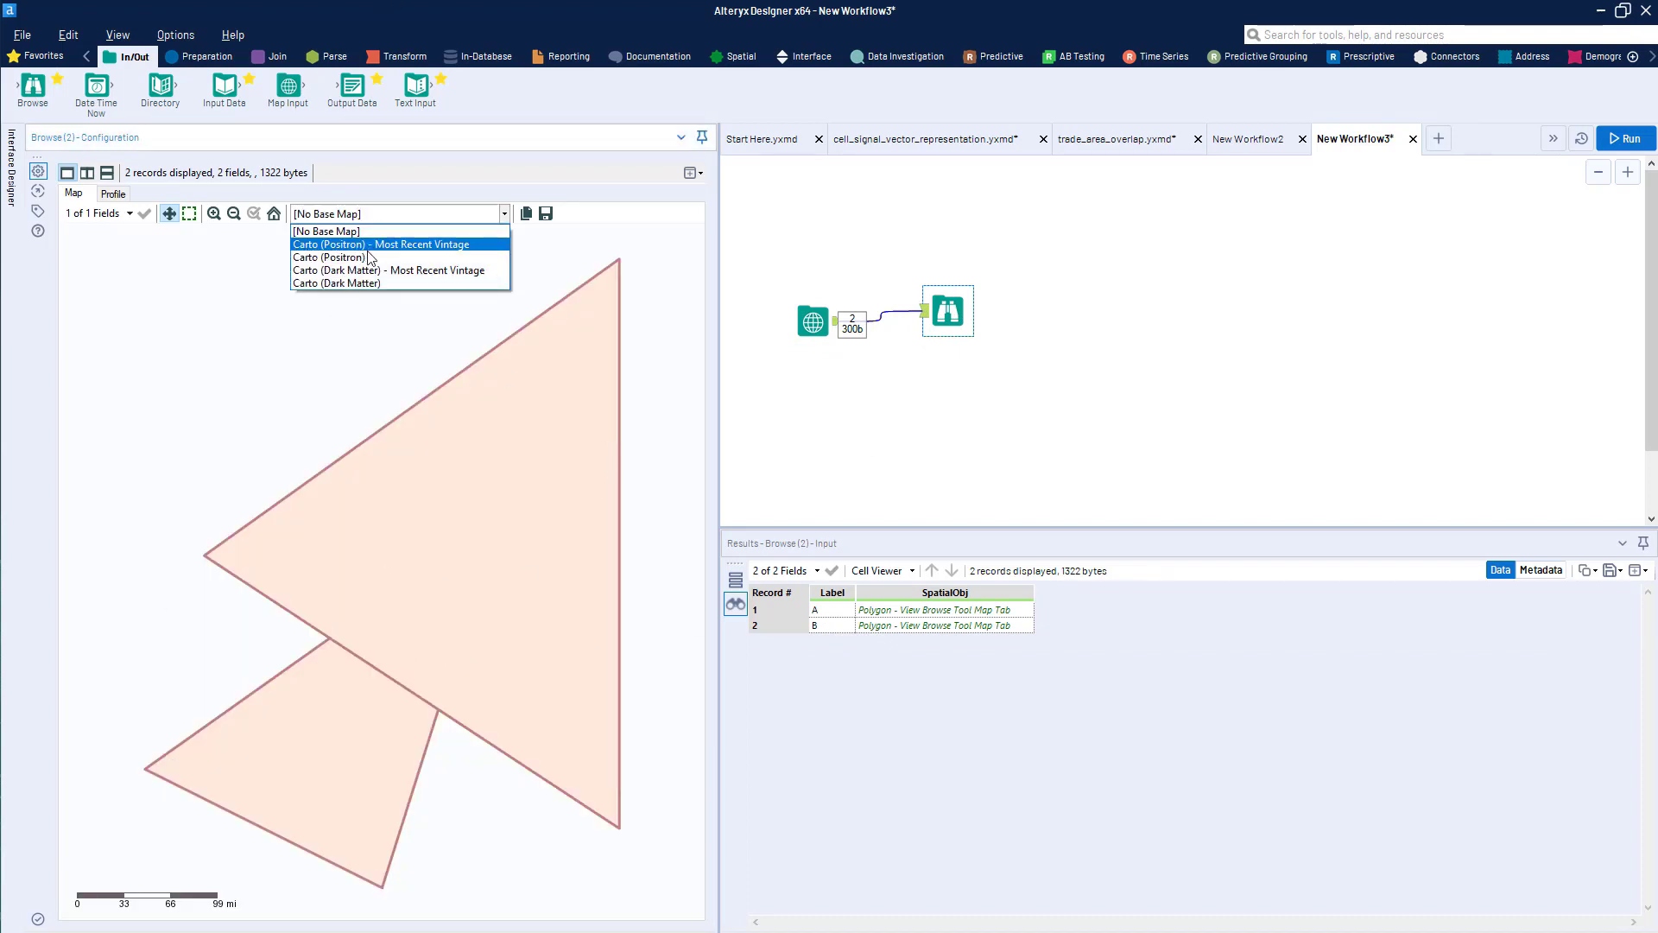
pyautogui.click(373, 244)
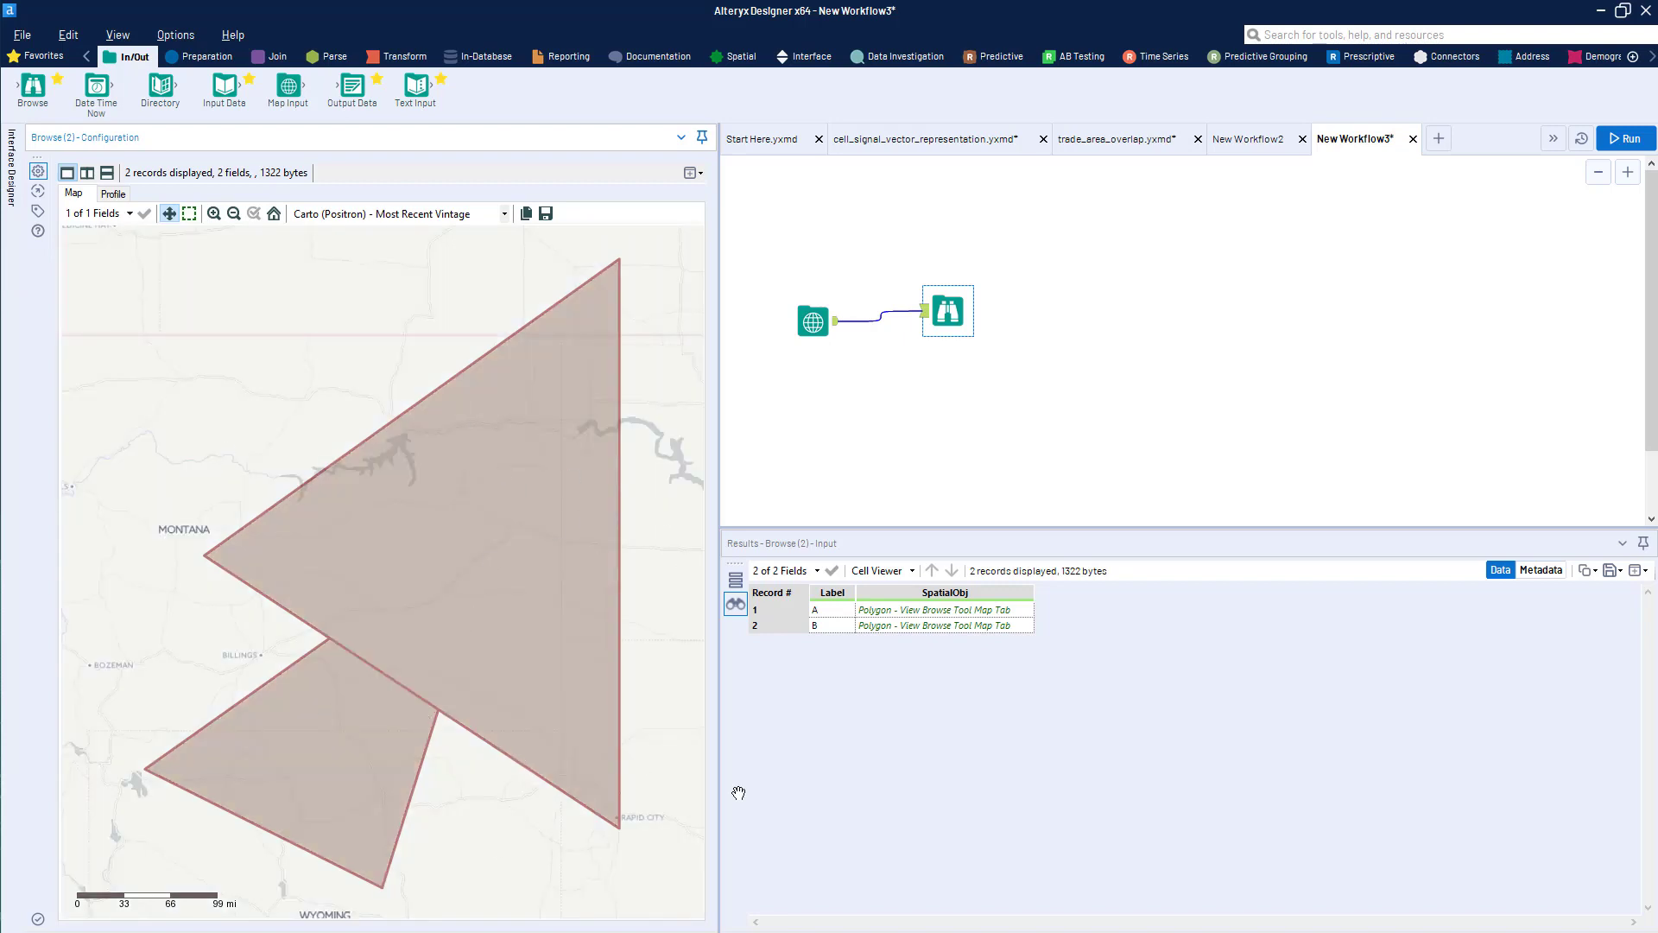
# Highlight records A and B in turn and examine how their polygons overlap on the Browse map.
pyautogui.click(922, 627)
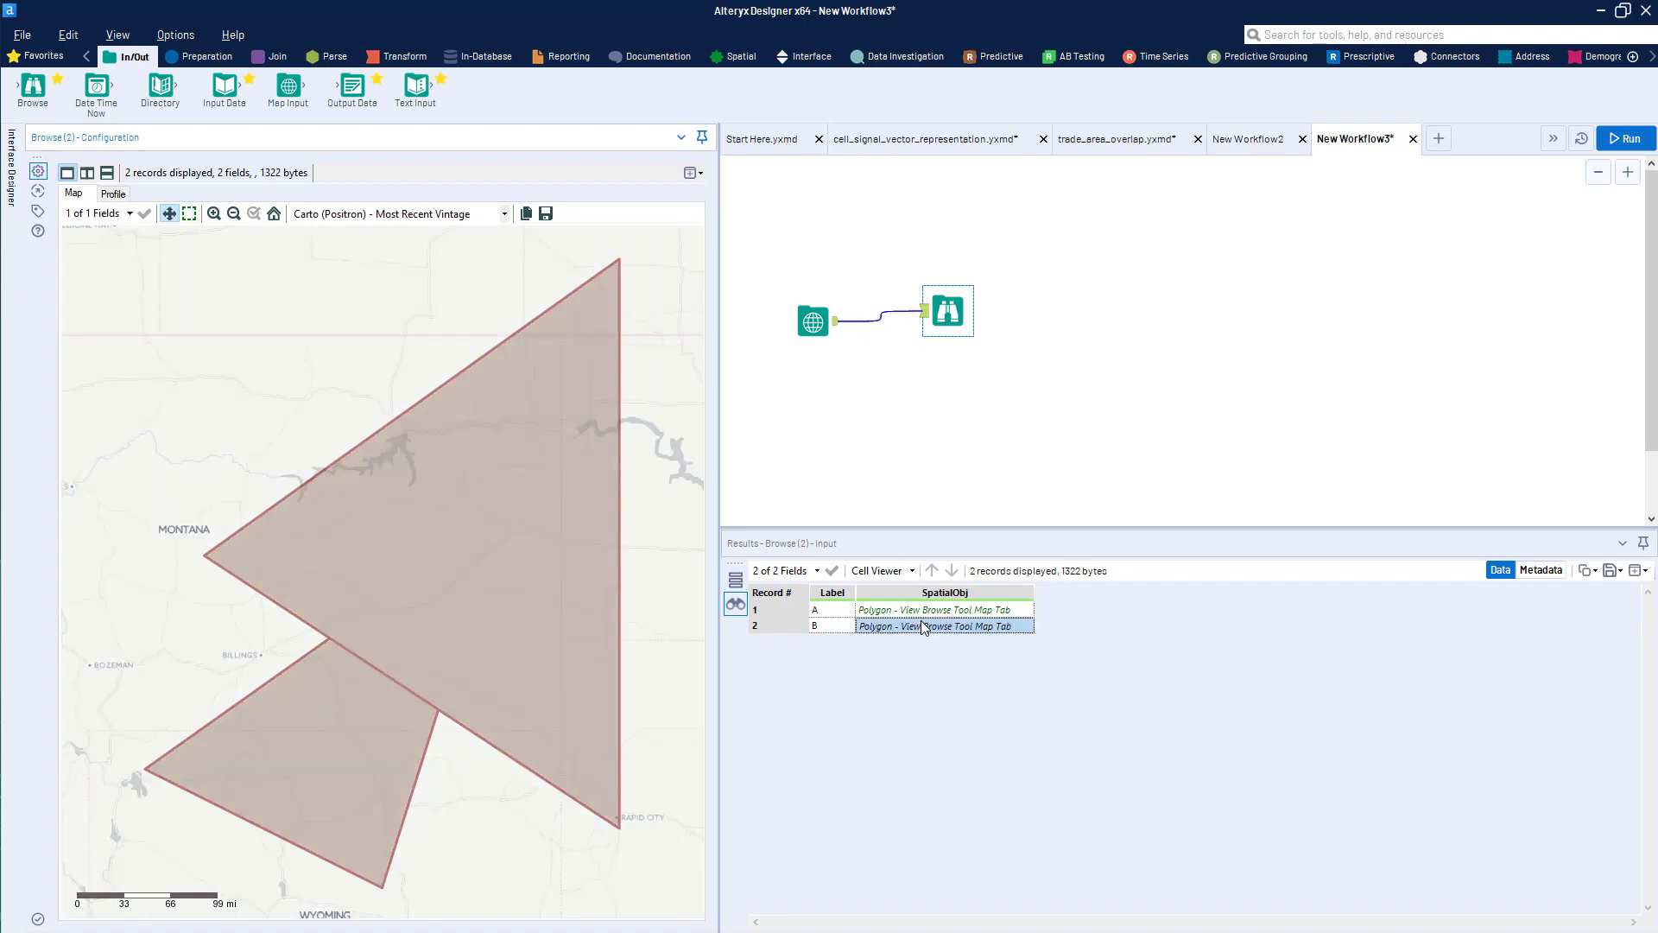
pyautogui.click(923, 617)
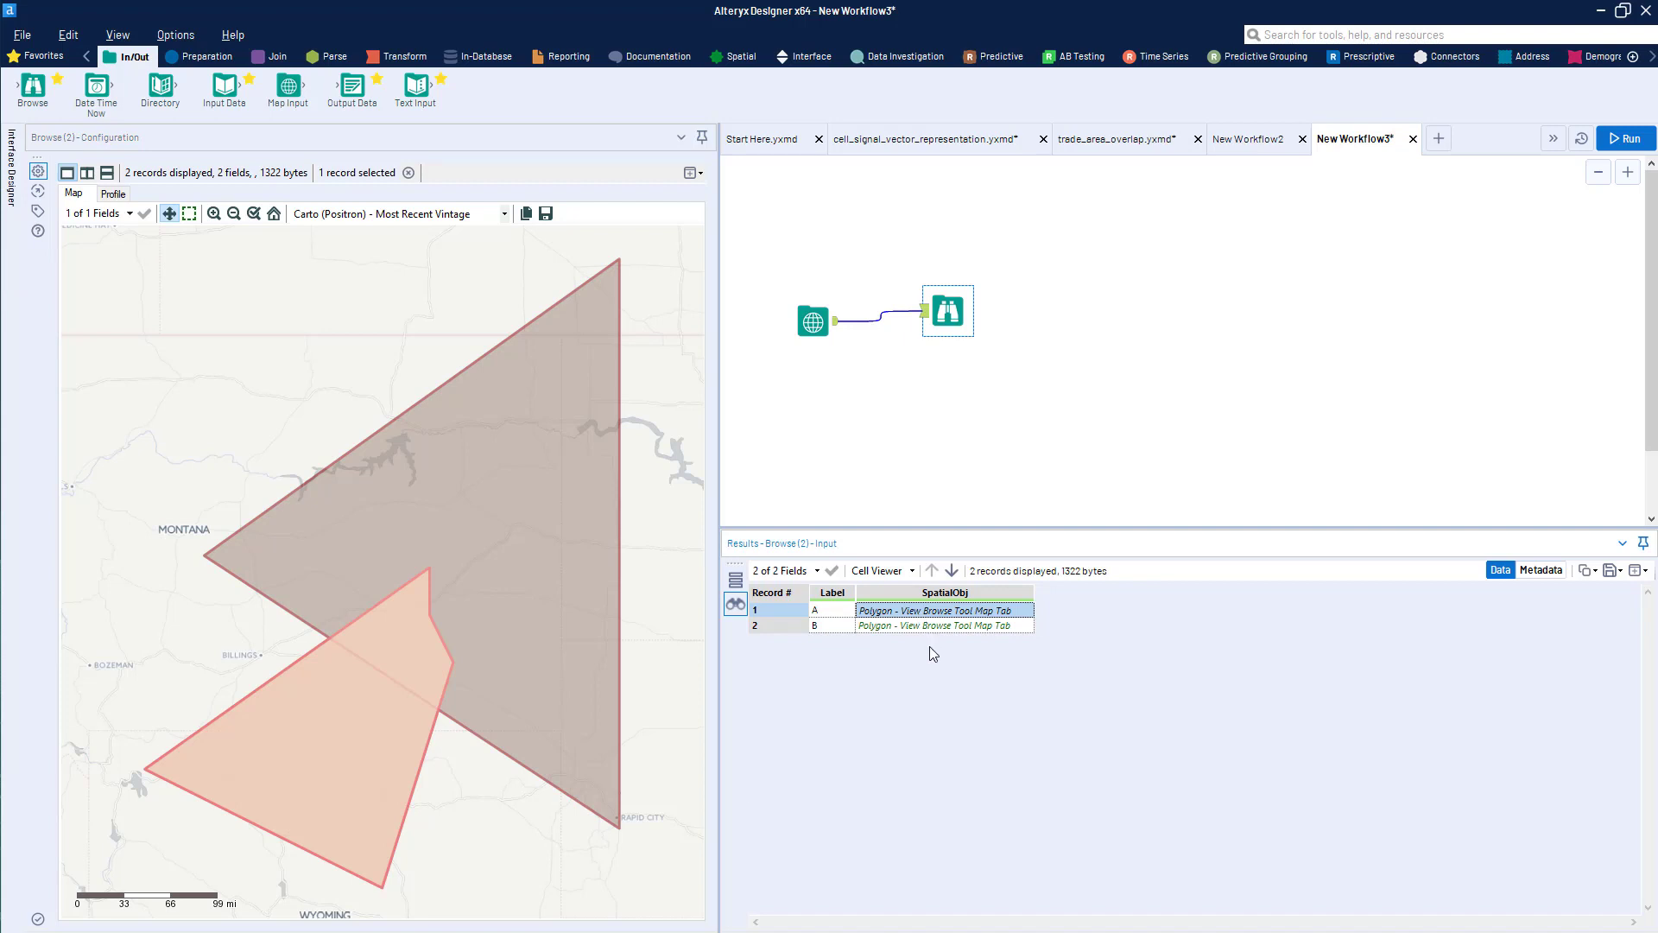
pyautogui.click(929, 626)
pyautogui.moveTo(933, 307); pyautogui.dragTo(932, 327)
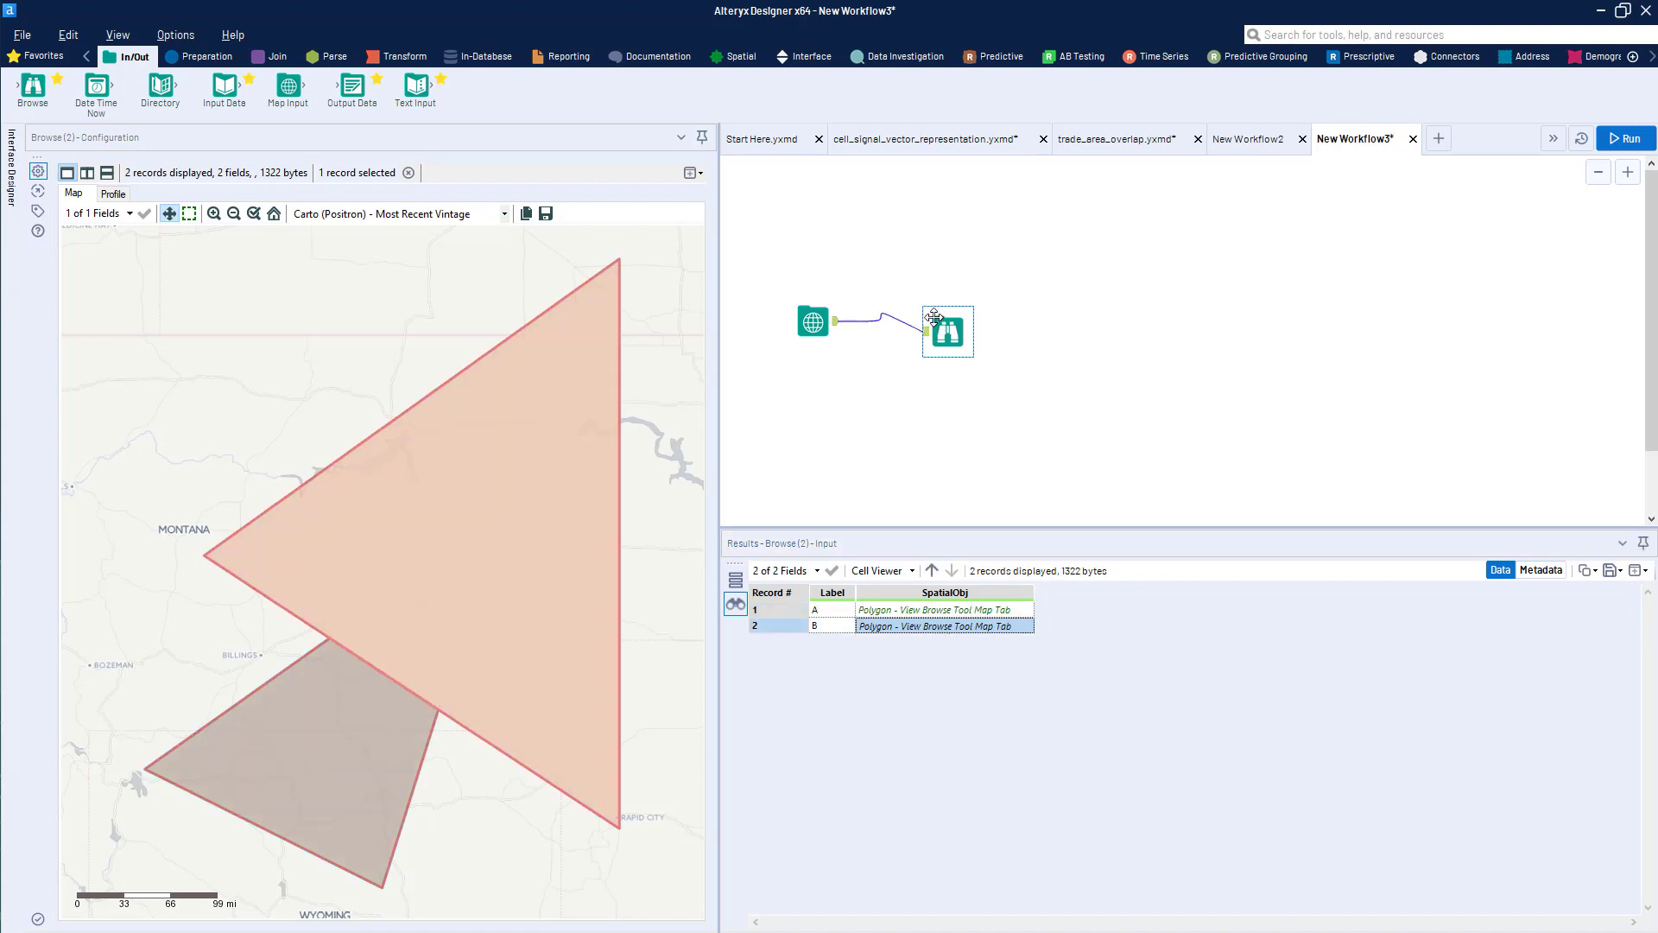
pyautogui.click(523, 508)
pyautogui.scroll(-1, 523, 508)
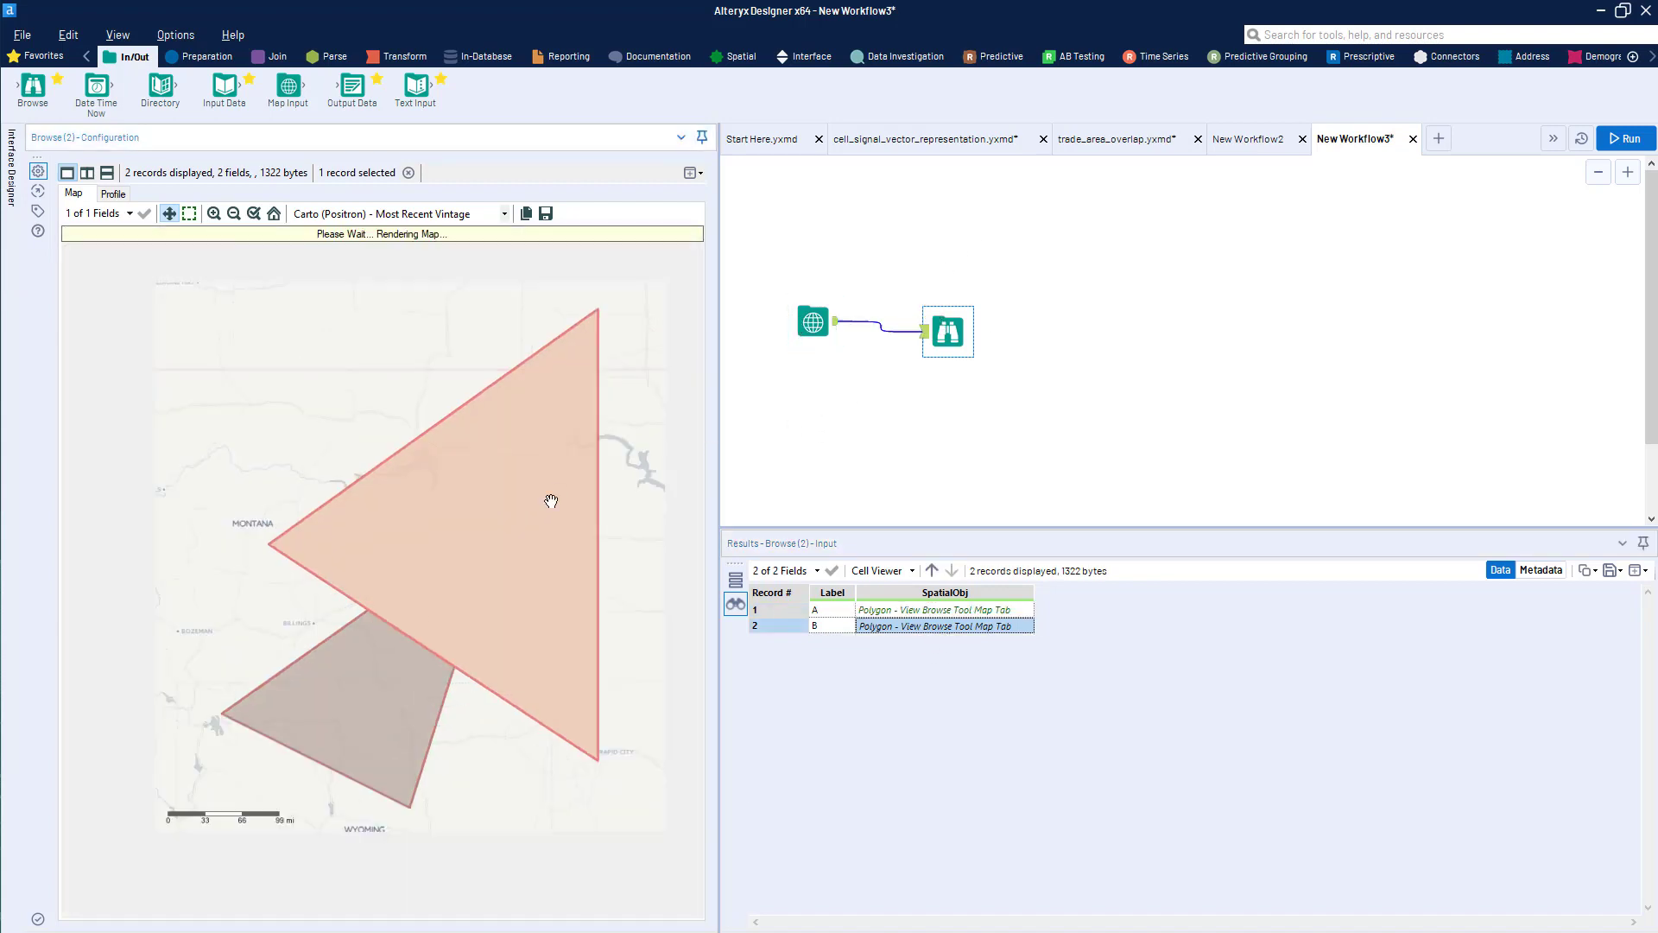
pyautogui.scroll(-1, 231, 629)
pyautogui.moveTo(260, 622); pyautogui.dragTo(397, 506)
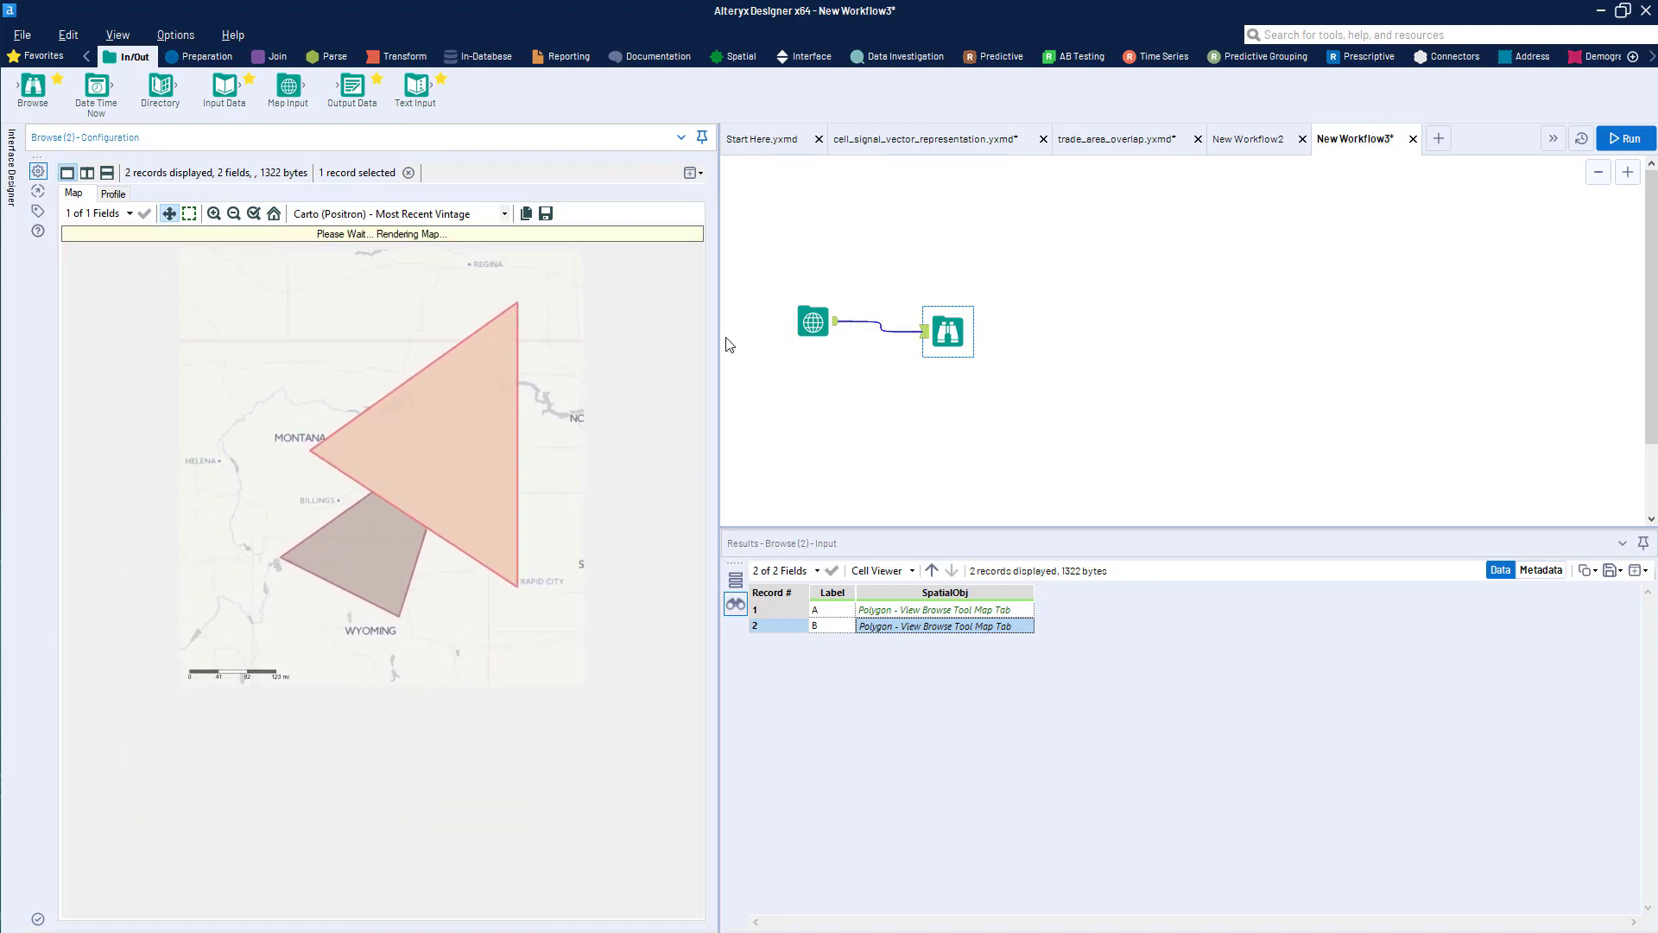
# Add a second Map Input tool below the first and set its base map to Carto (Positron) - Most Recent Vintage.
pyautogui.moveTo(813, 323); pyautogui.dragTo(792, 333)
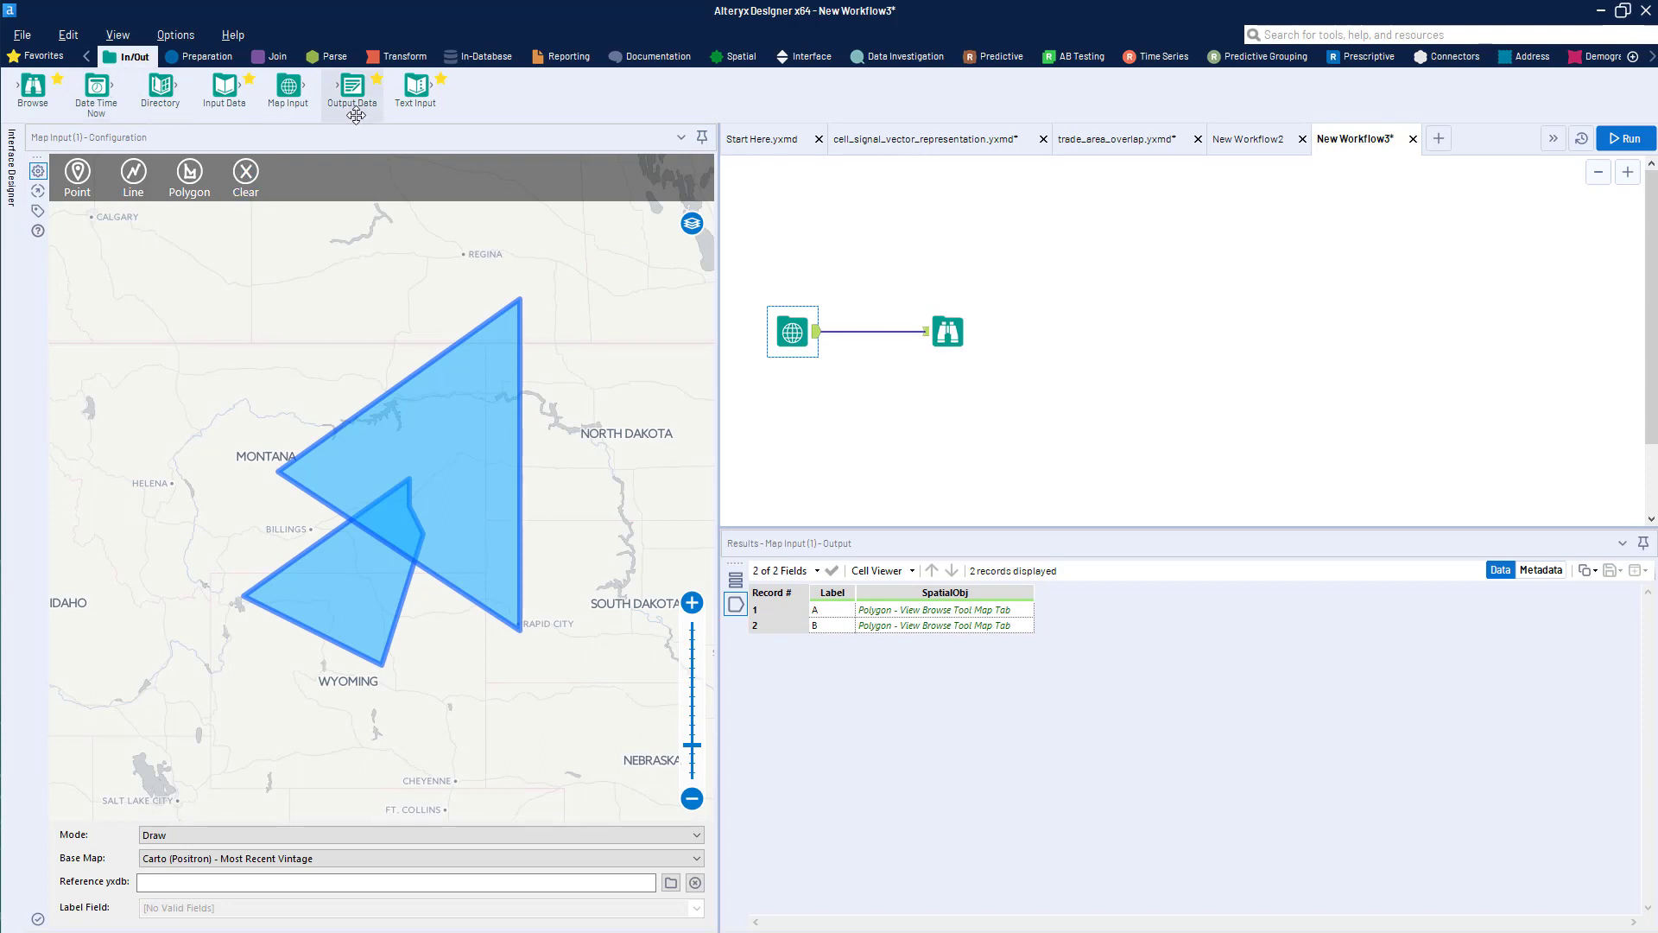
pyautogui.moveTo(288, 87); pyautogui.dragTo(792, 425)
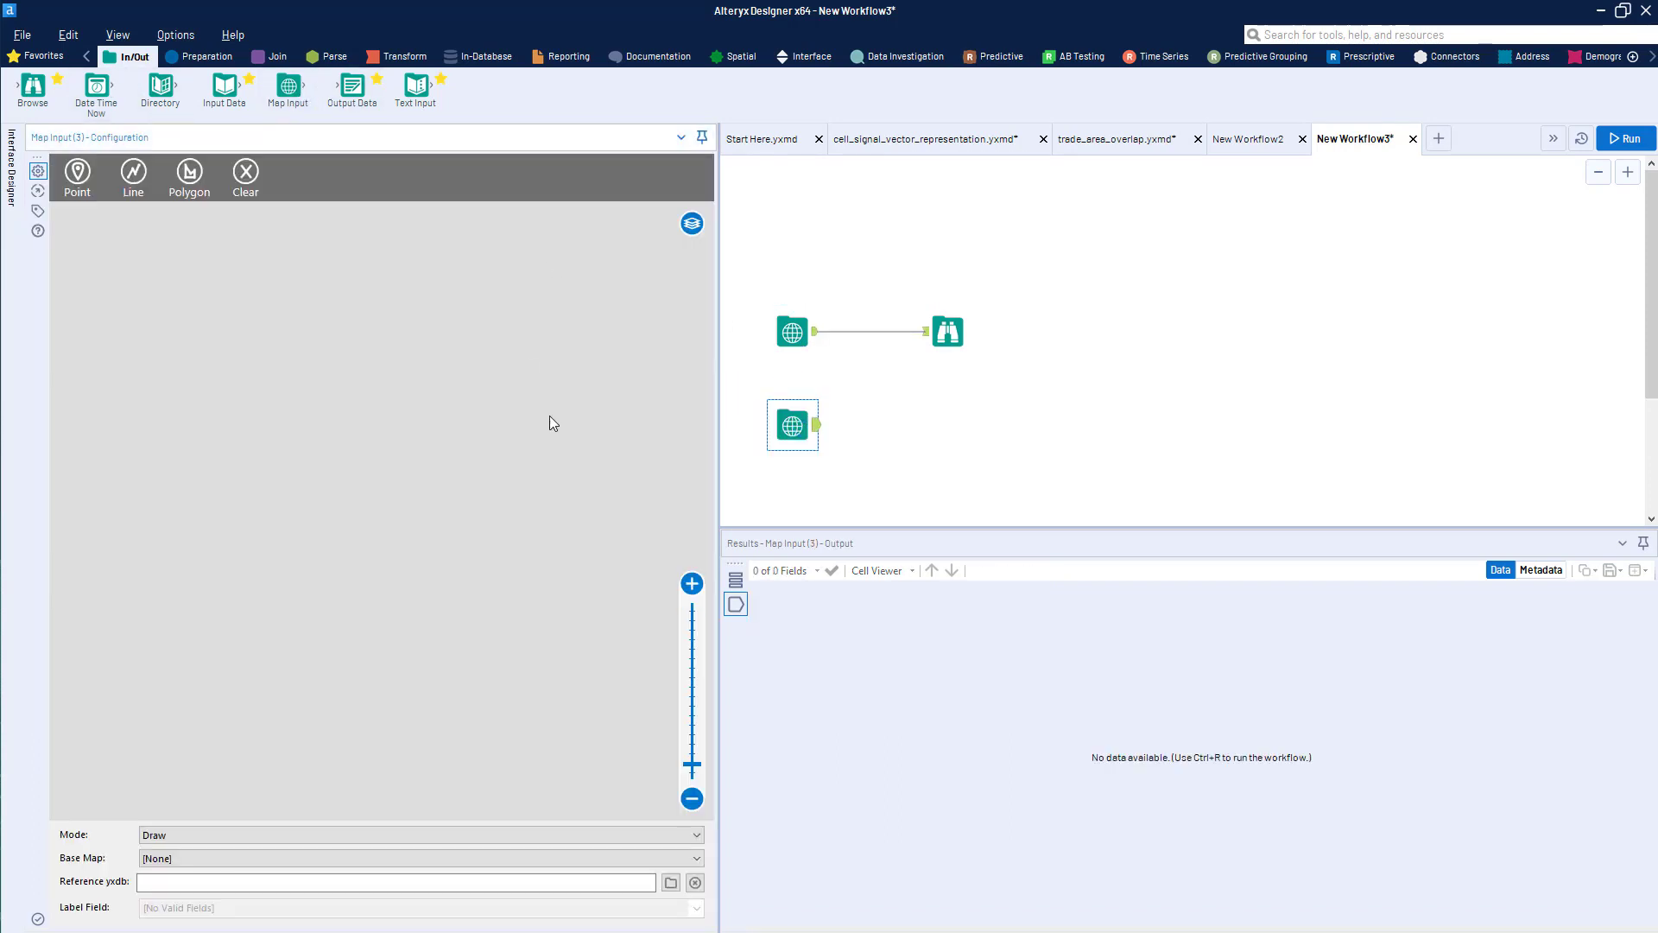
pyautogui.click(466, 858)
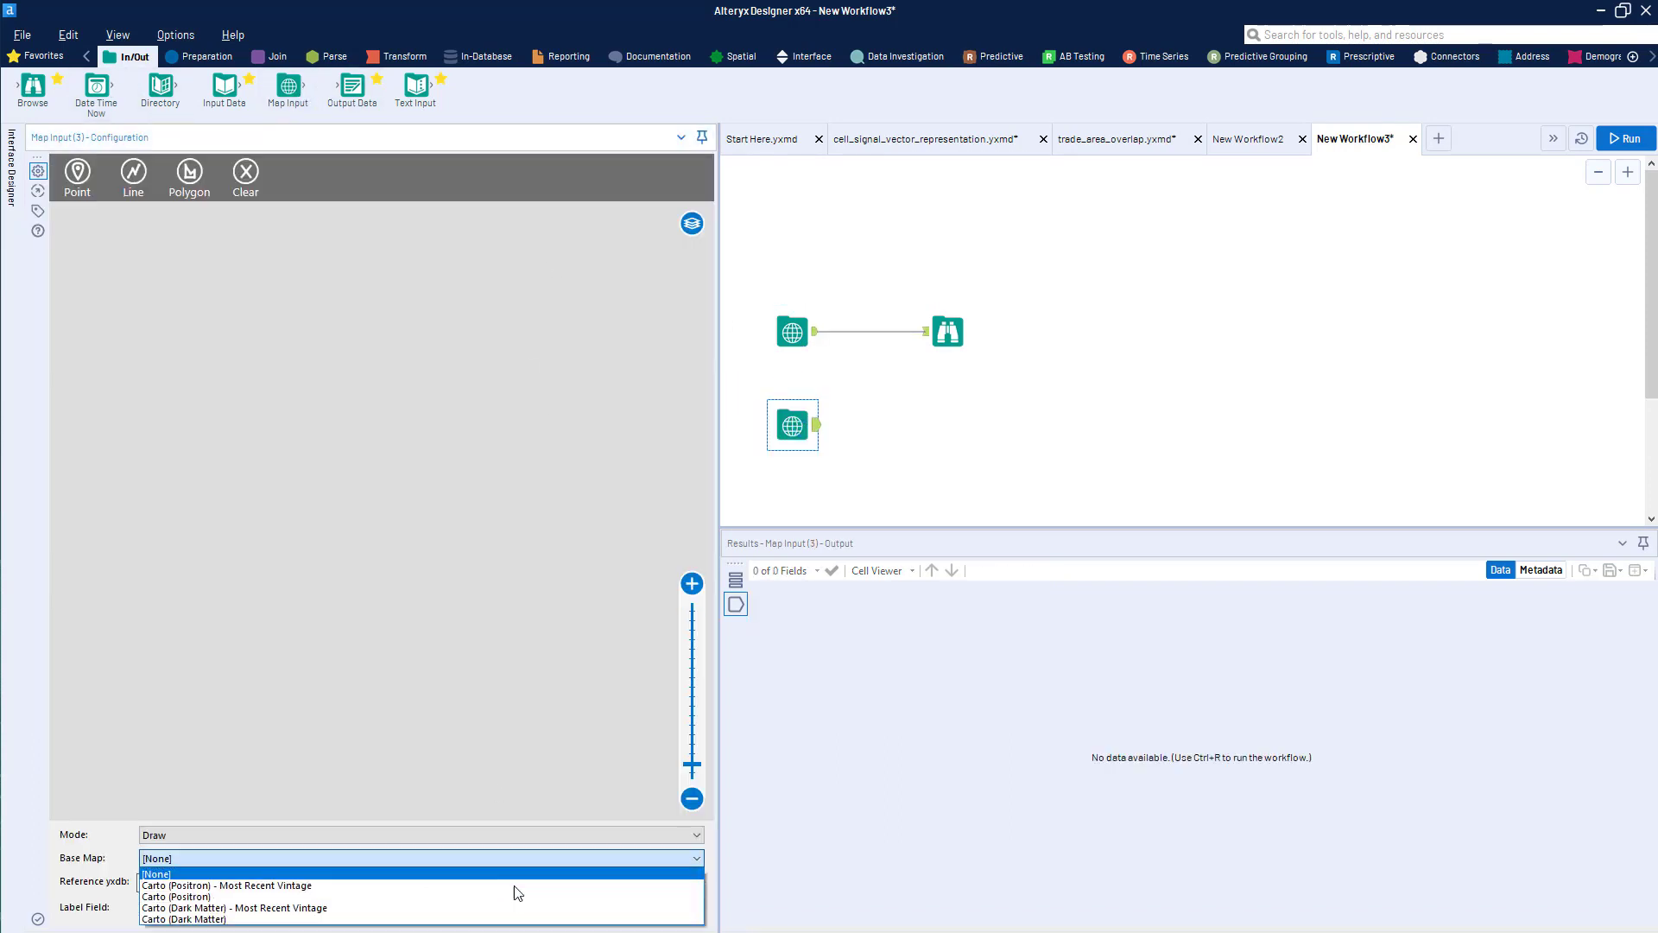
pyautogui.click(396, 885)
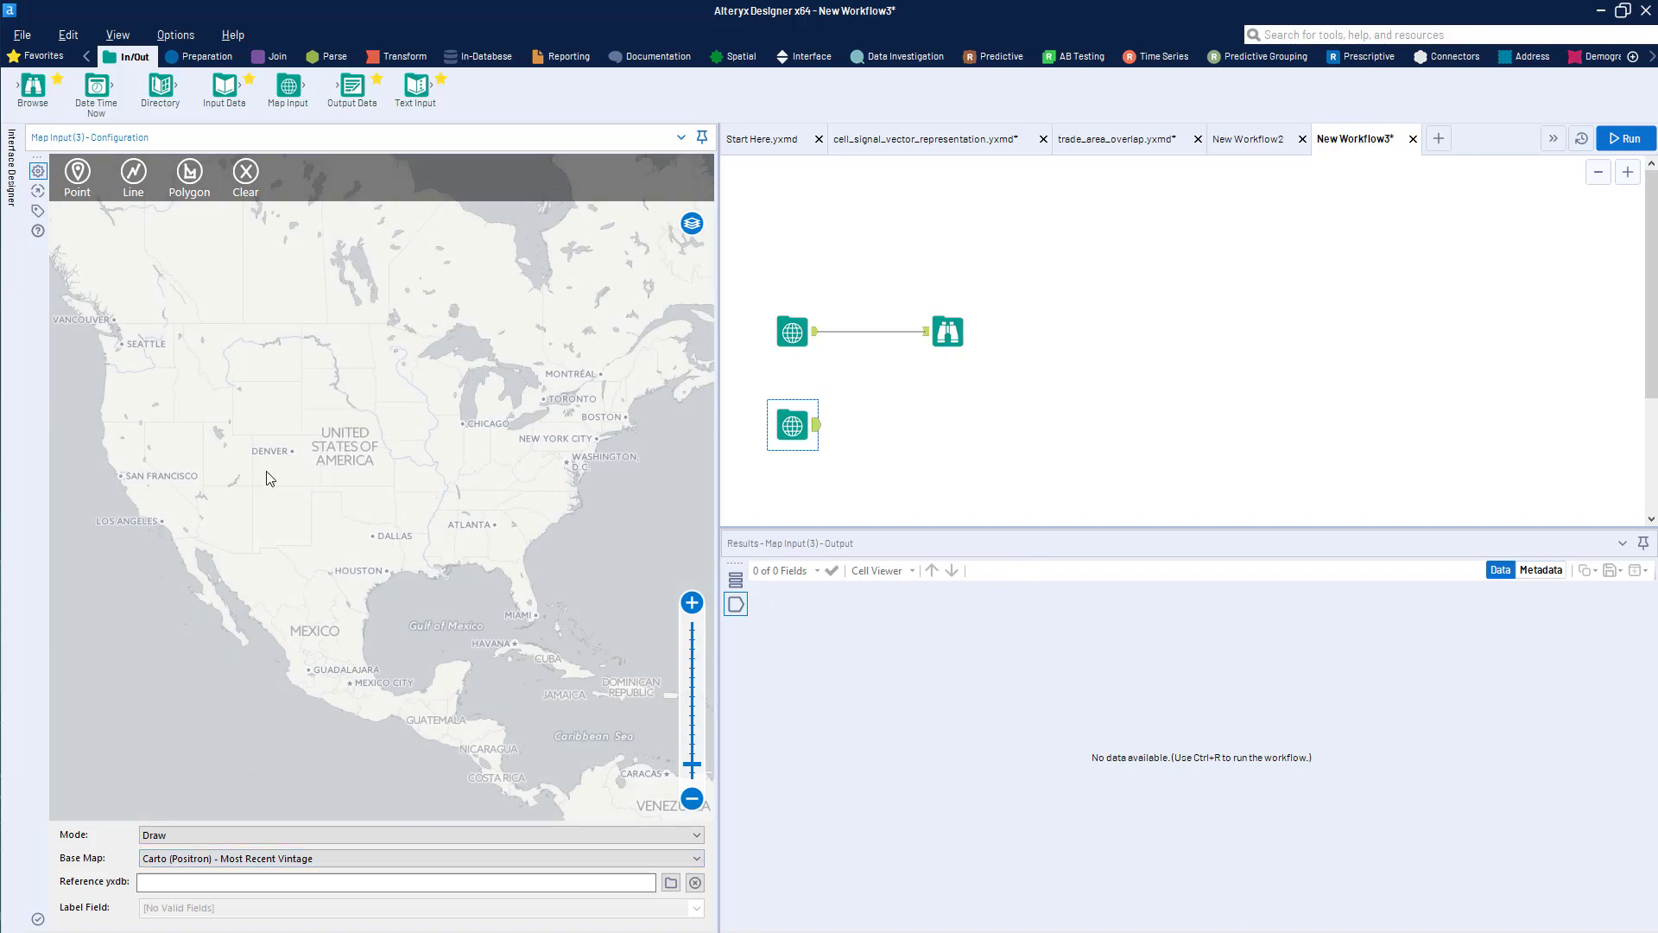
pyautogui.scroll(2, 270, 456)
pyautogui.scroll(-2, 447, 486)
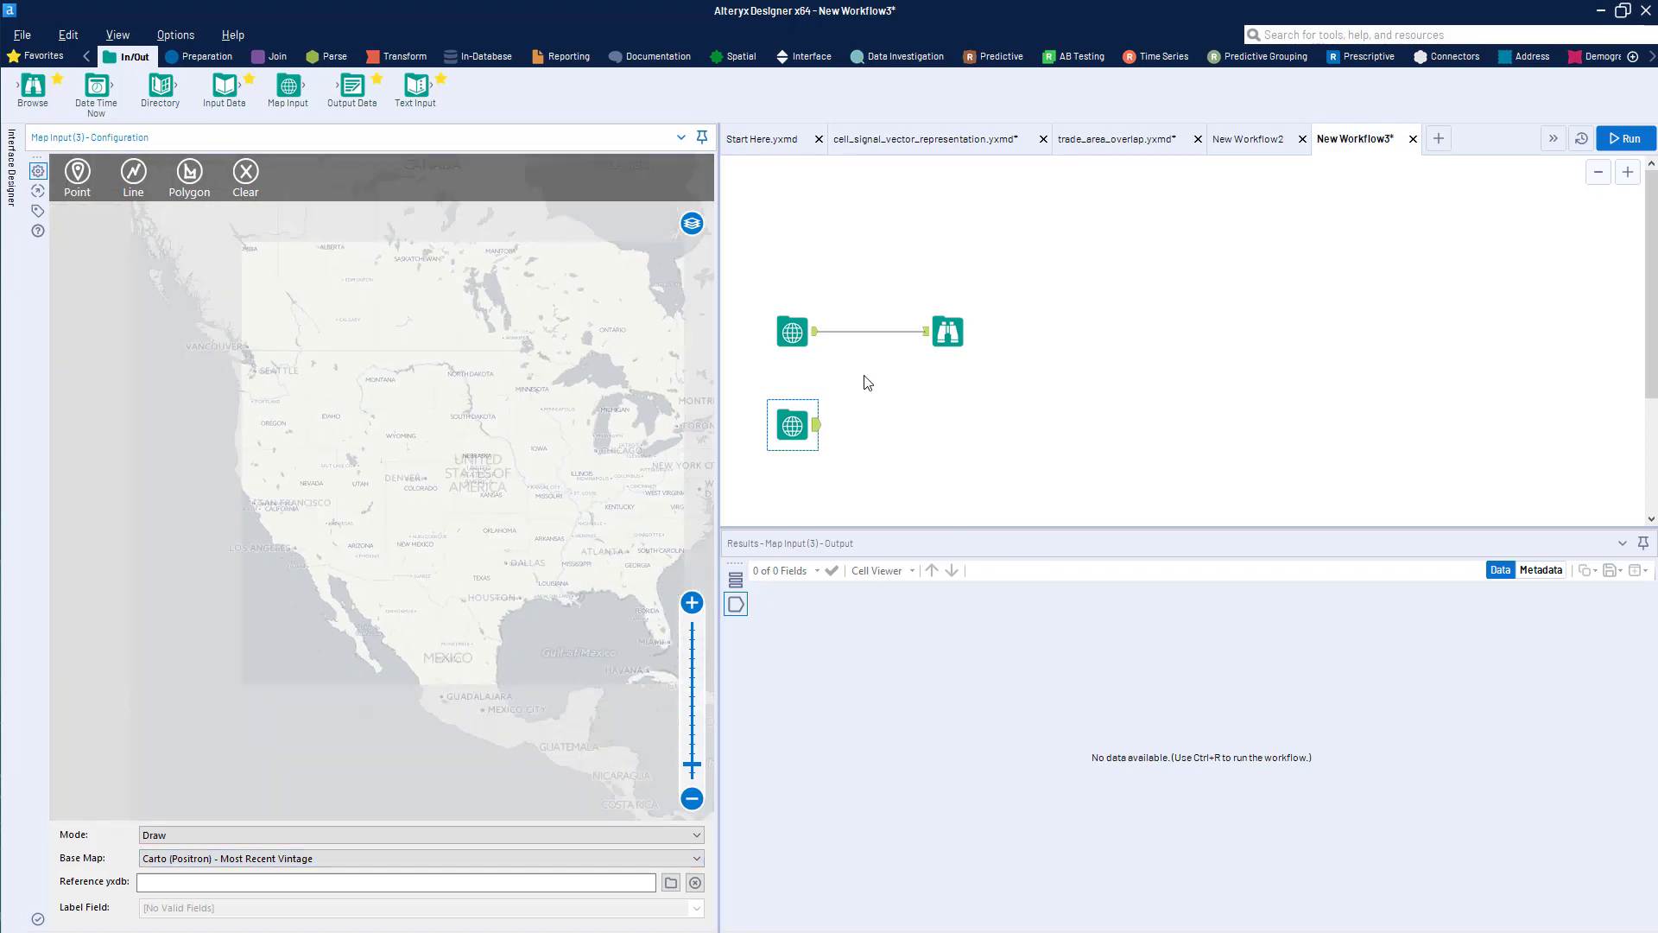
pyautogui.moveTo(801, 417)
pyautogui.mouseDown()
pyautogui.moveTo(815, 410)
pyautogui.moveTo(794, 392)
pyautogui.moveTo(811, 438)
pyautogui.mouseUp()
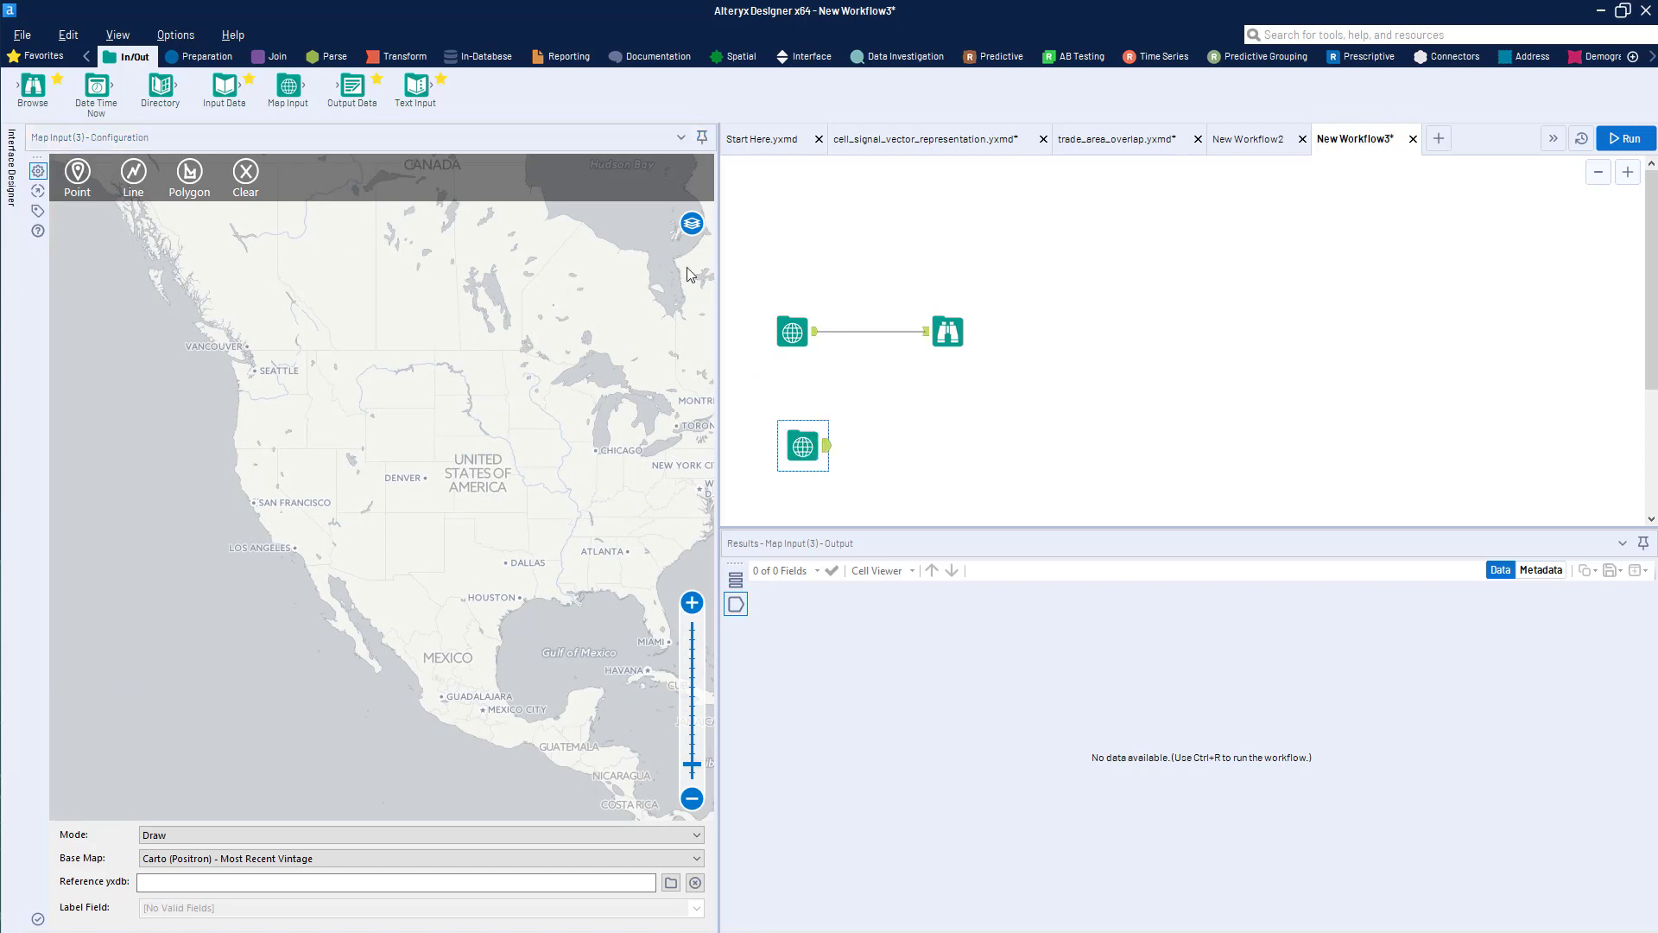
# Set the default Reference Base Map in the user settings' dataset defaults to Carto (Positron) - Most Recent Vintage.
pyautogui.click(160, 40)
pyautogui.moveTo(259, 290)
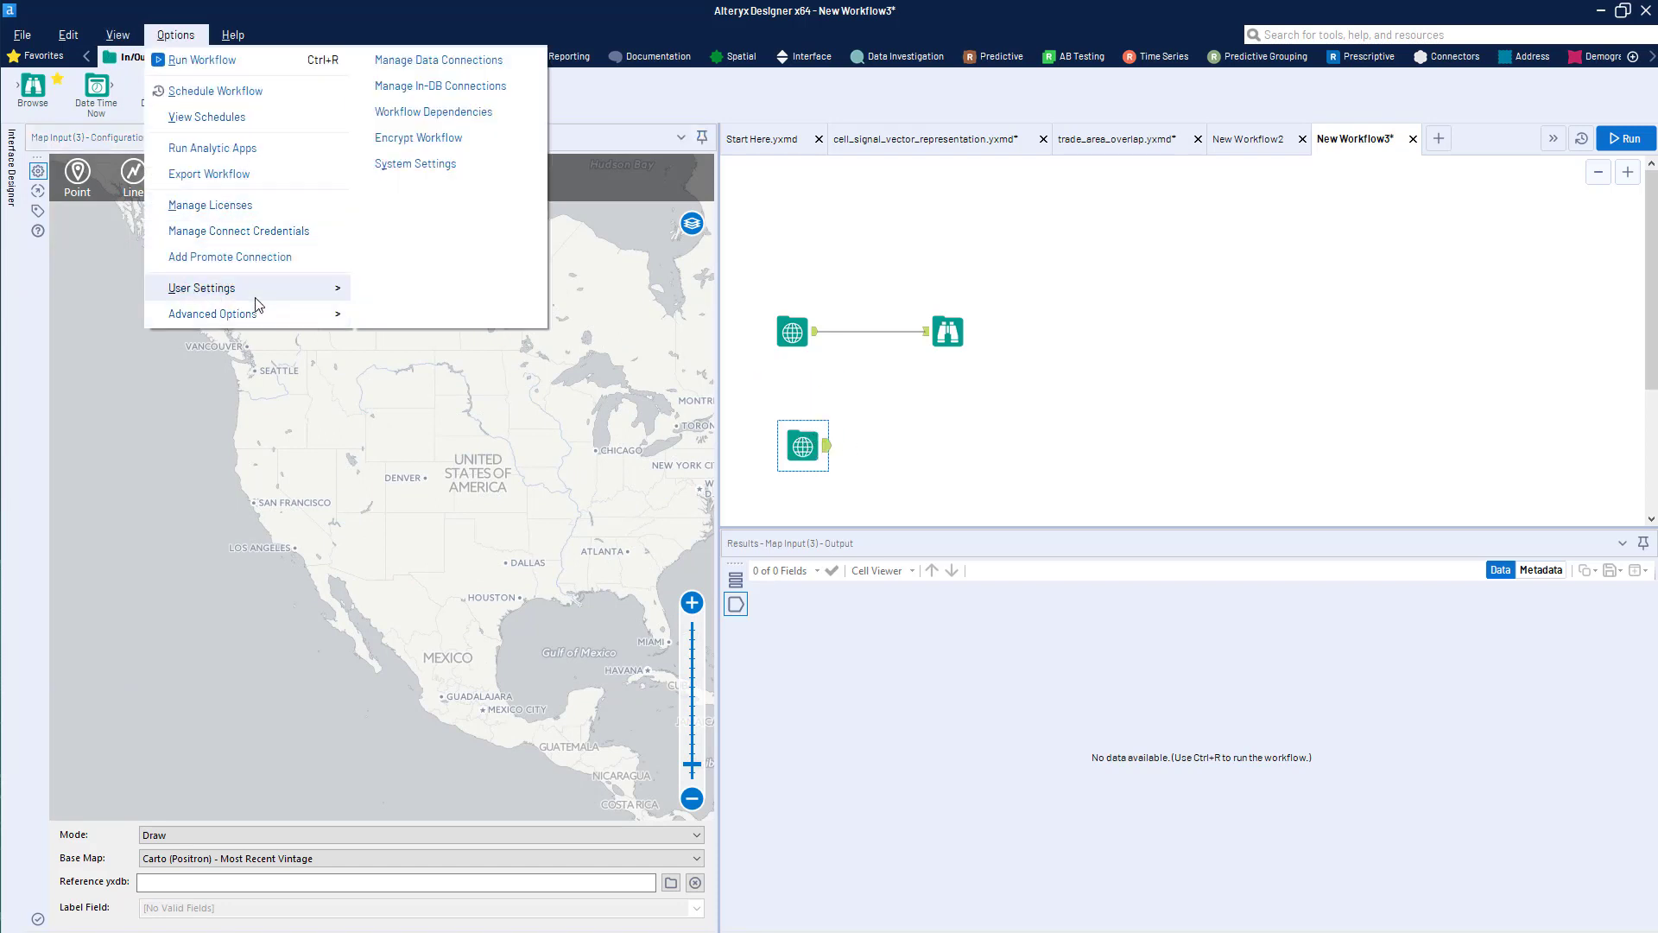
pyautogui.click(496, 61)
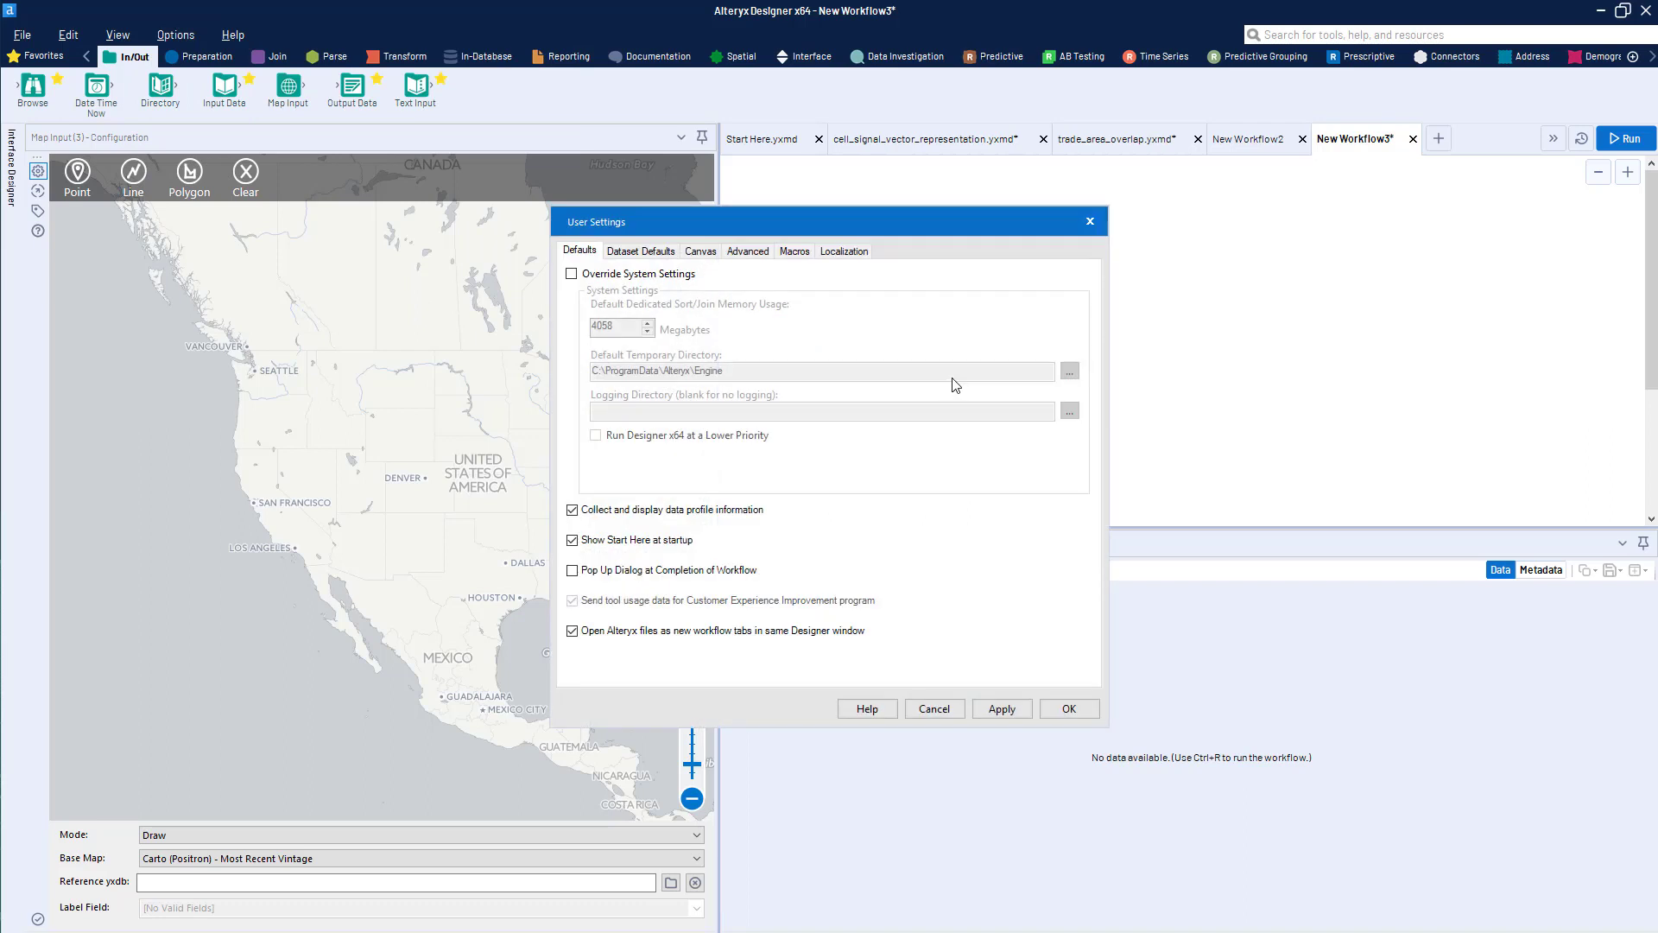
pyautogui.click(651, 255)
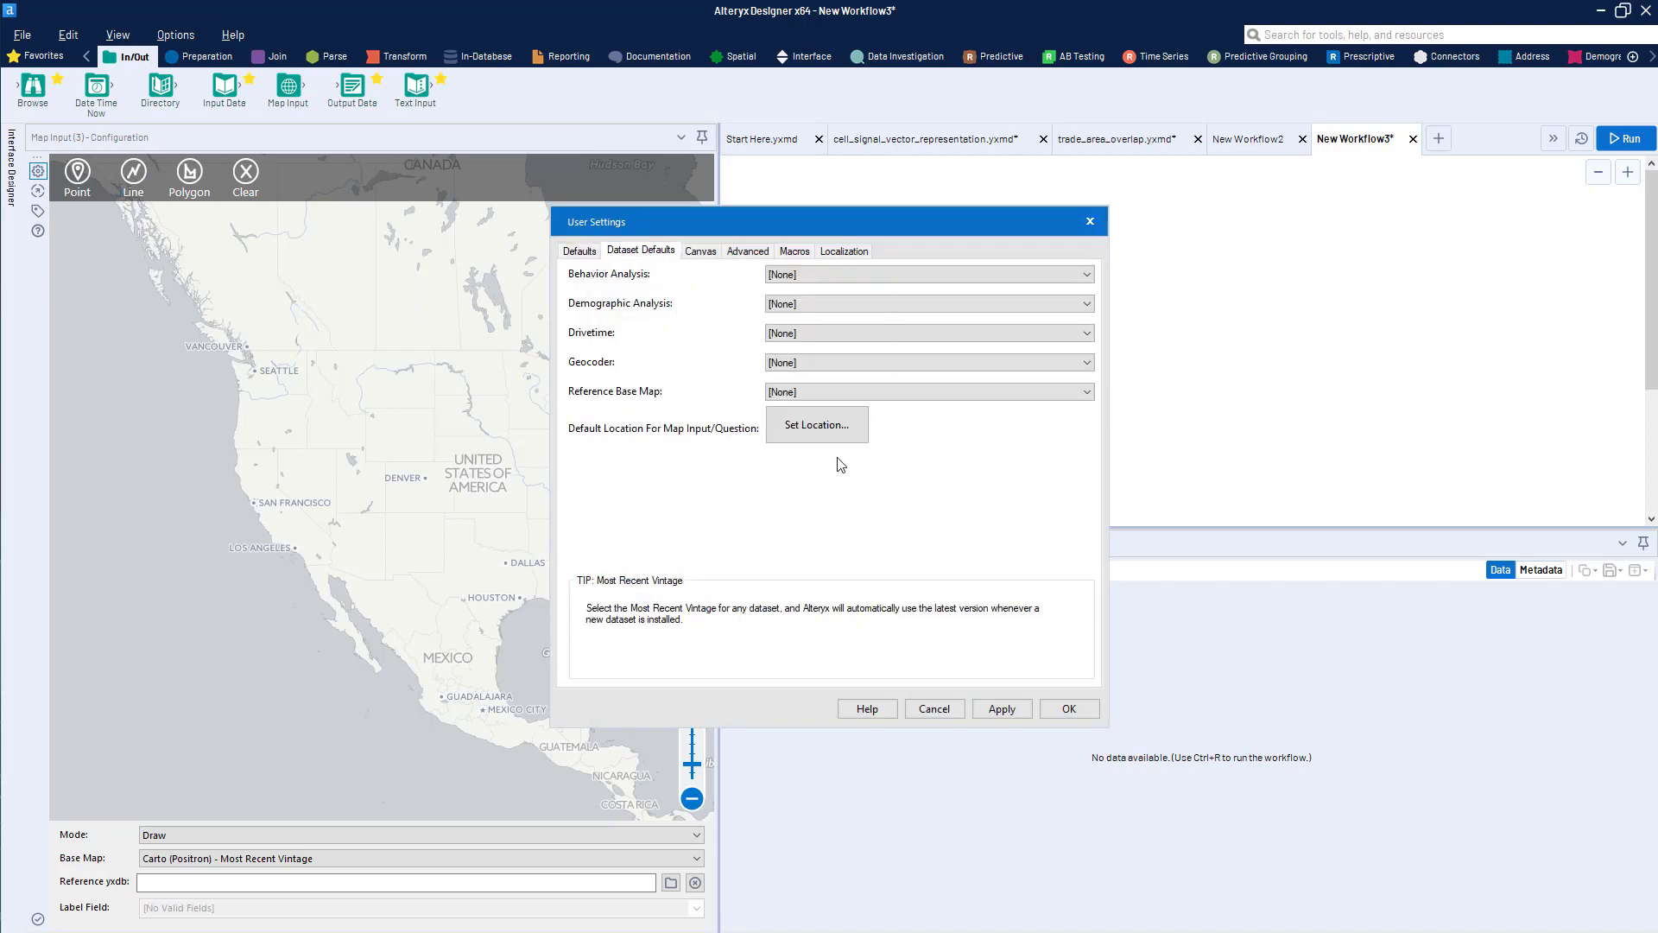
pyautogui.click(845, 431)
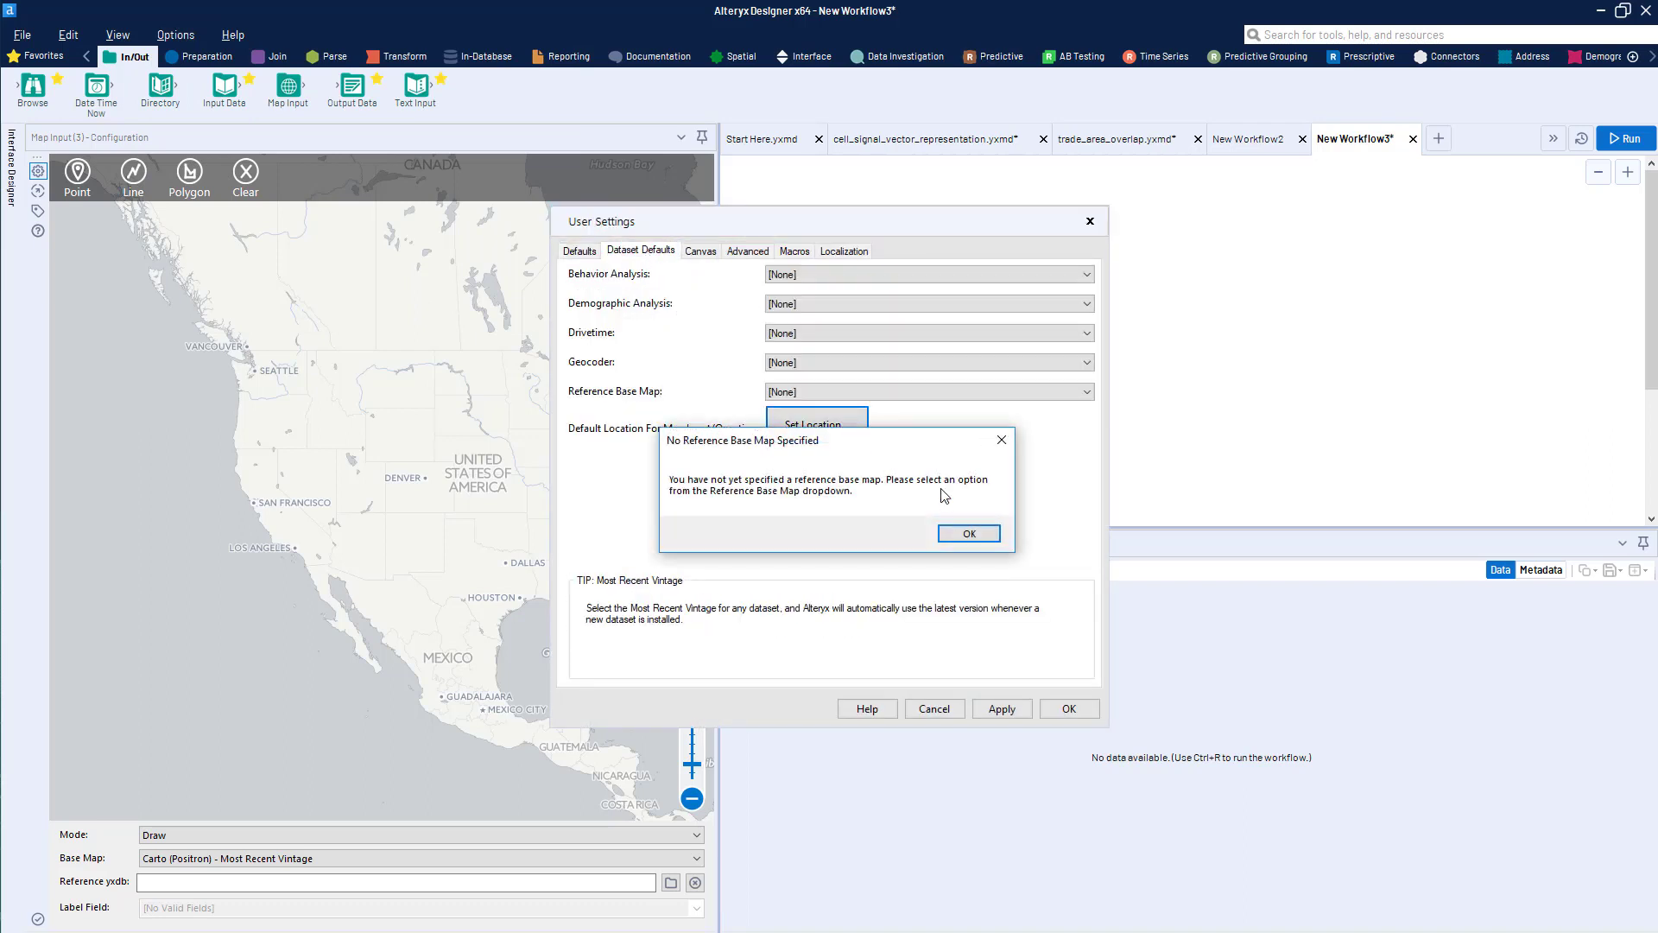
pyautogui.click(967, 533)
pyautogui.click(952, 394)
pyautogui.click(947, 420)
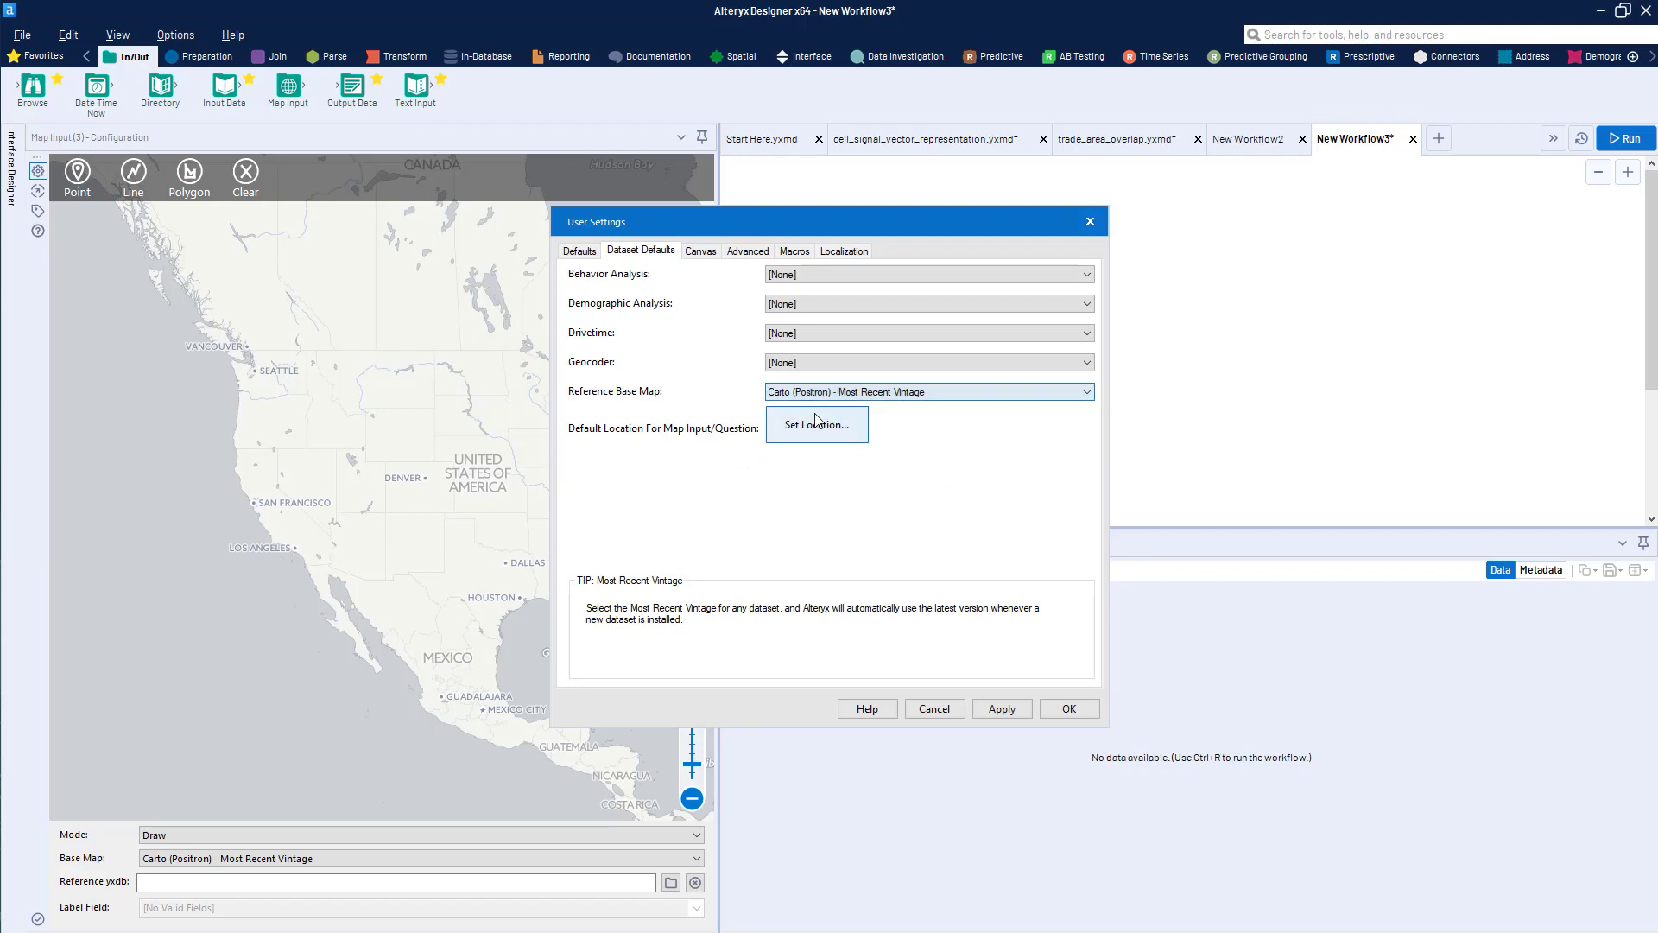
# Set the default location for Map Input and Question tools to the Denver area, including Boulder, and accept the bounds.
pyautogui.click(864, 443)
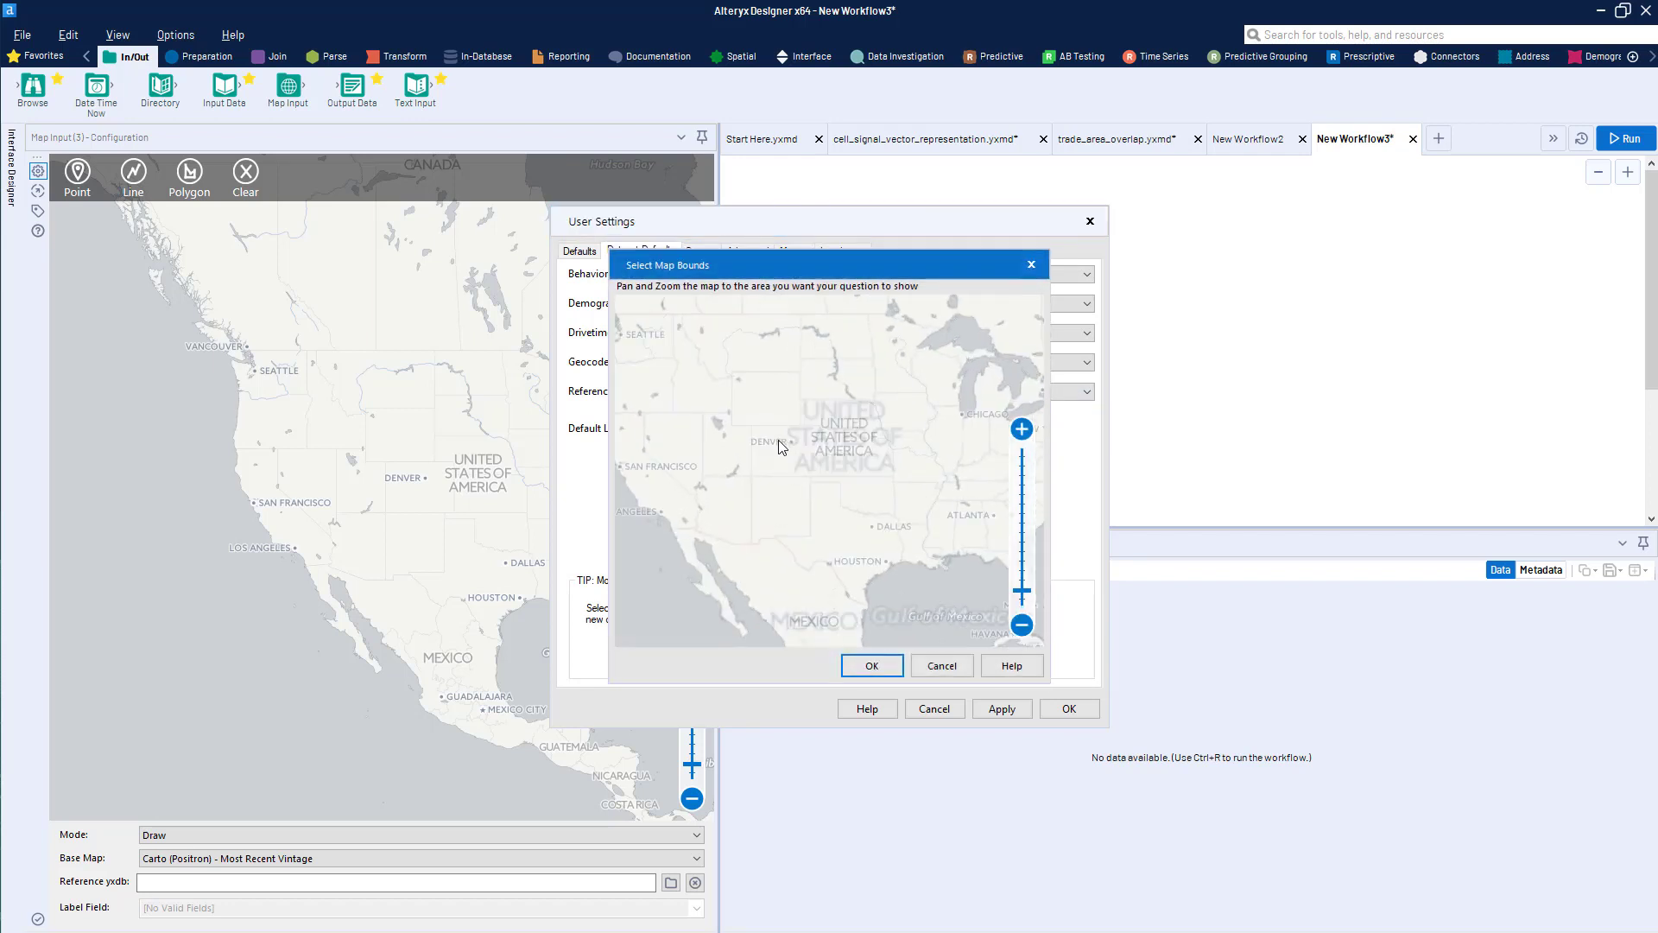
pyautogui.scroll(5, 781, 458)
pyautogui.scroll(1, 785, 474)
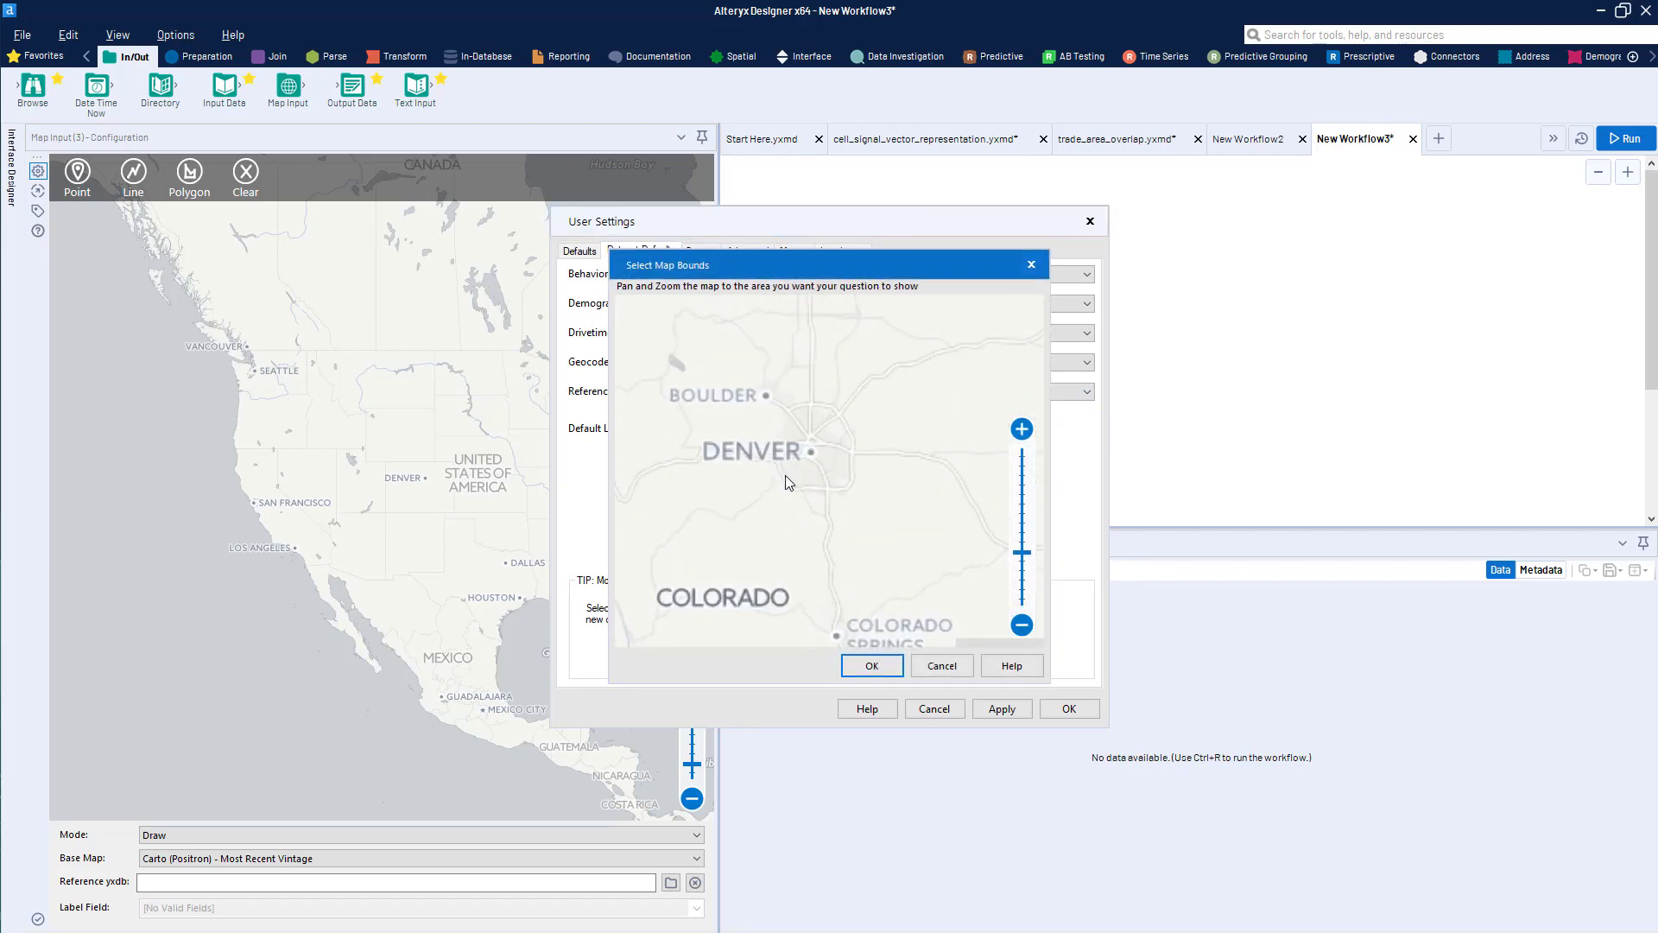
pyautogui.scroll(1, 838, 467)
pyautogui.moveTo(884, 450); pyautogui.dragTo(894, 477)
pyautogui.click(871, 665)
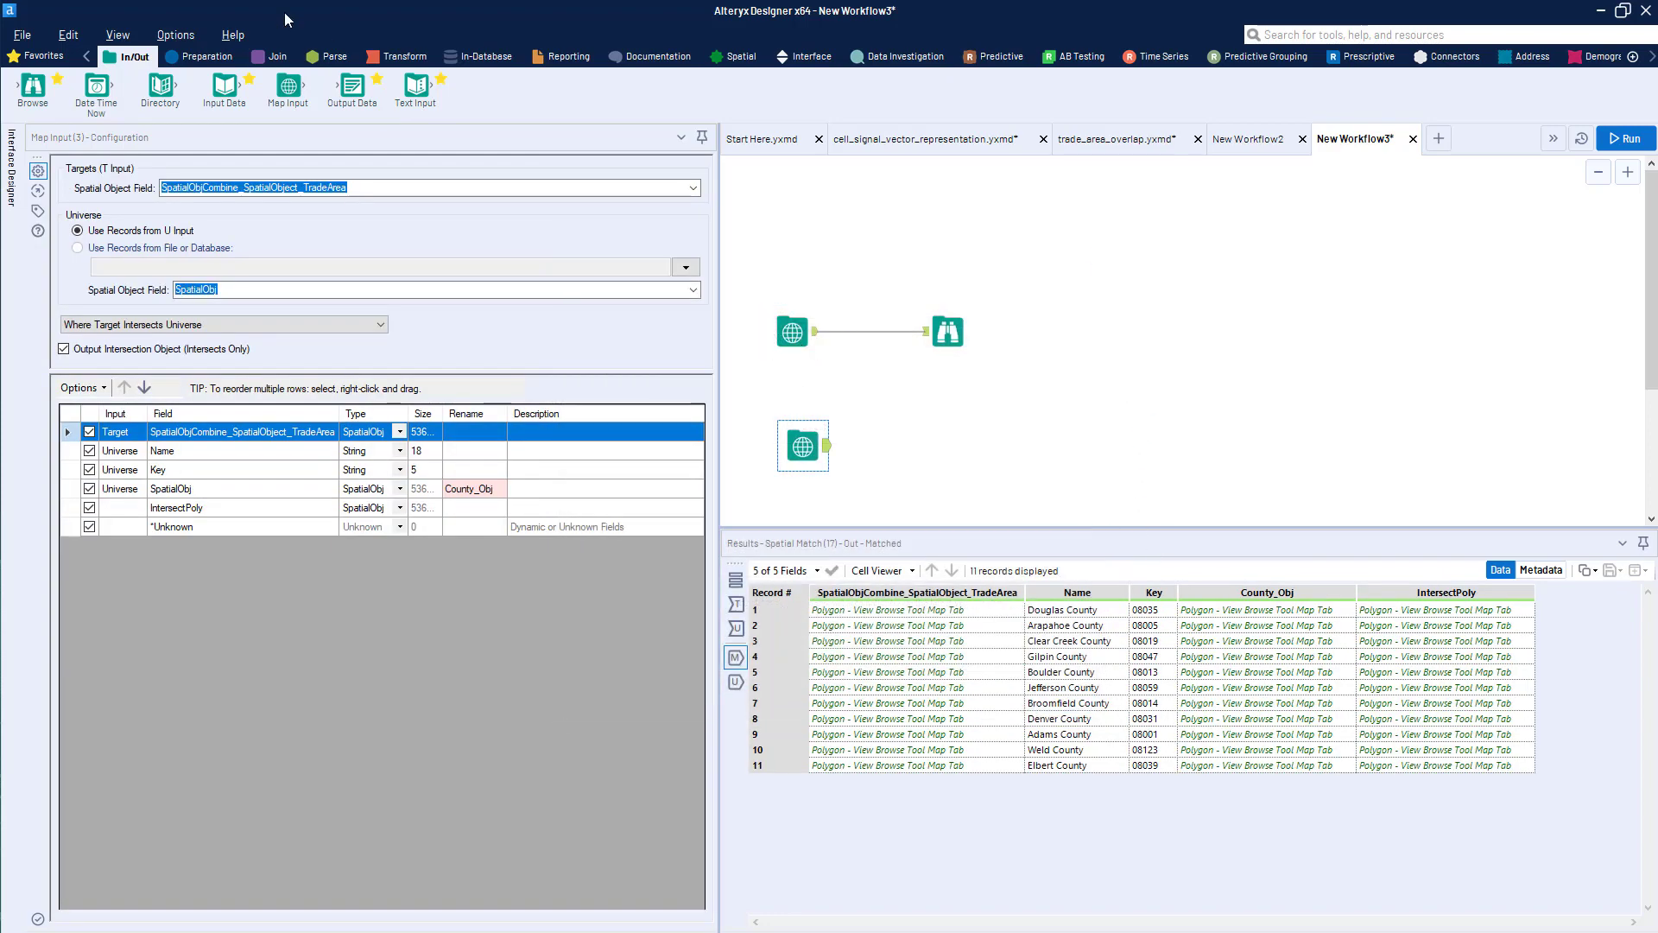
# Add a third Map Input tool above the first and draw an unlabeled triangular polygon over Denver.
pyautogui.moveTo(264, 104); pyautogui.dragTo(813, 215)
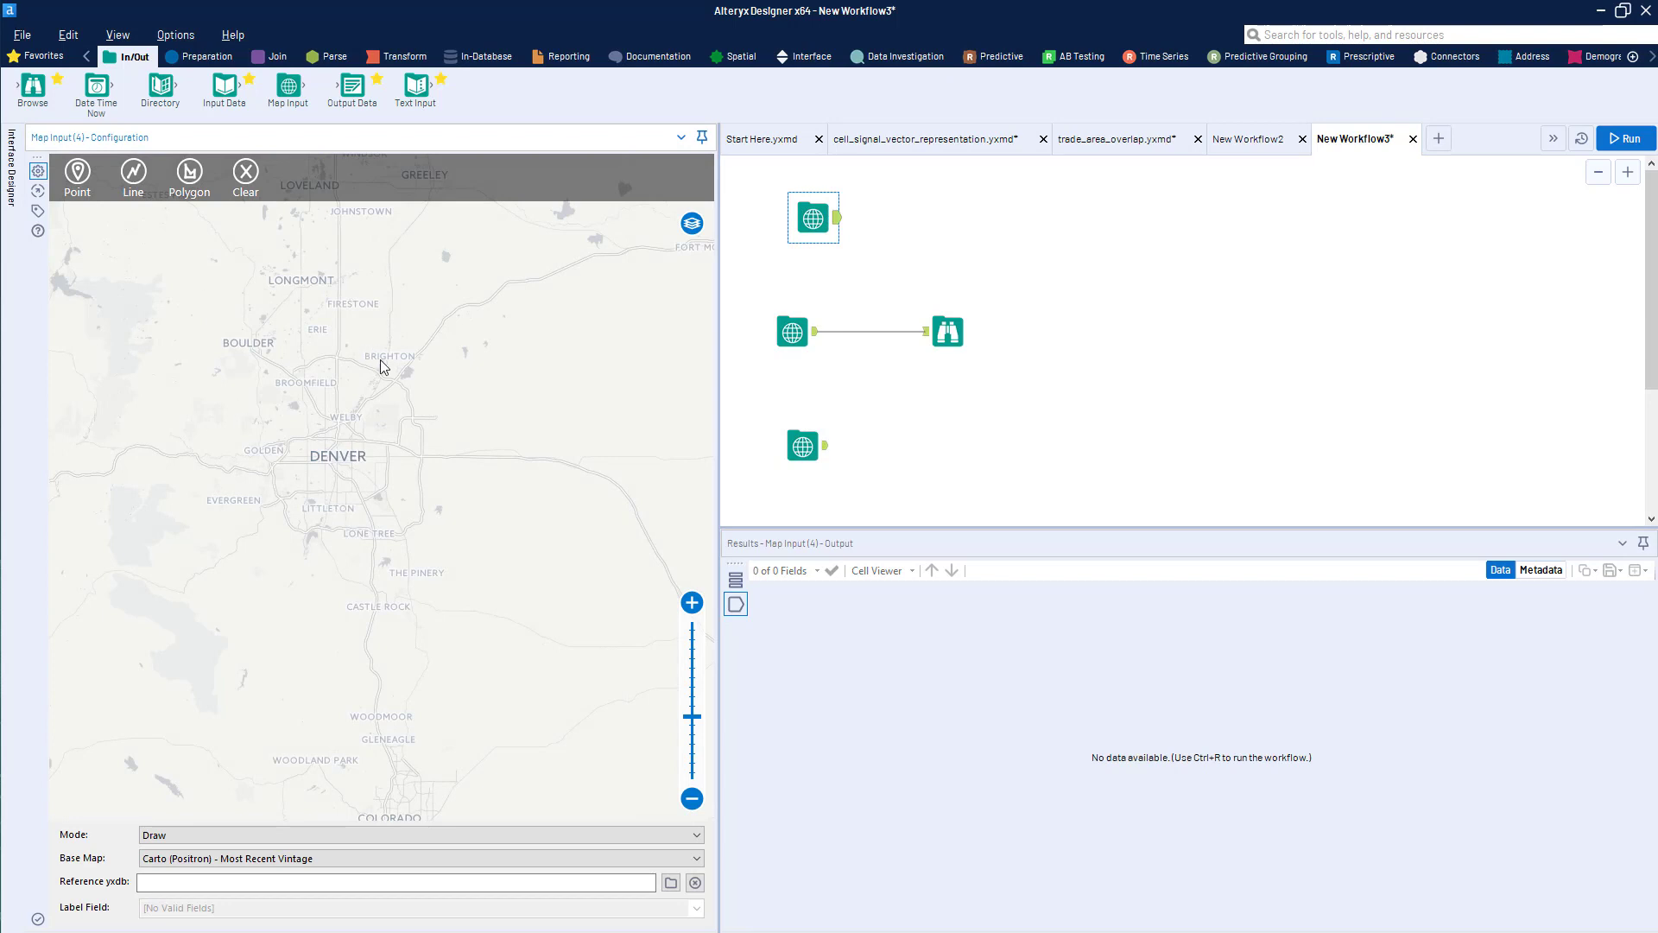
pyautogui.click(189, 173)
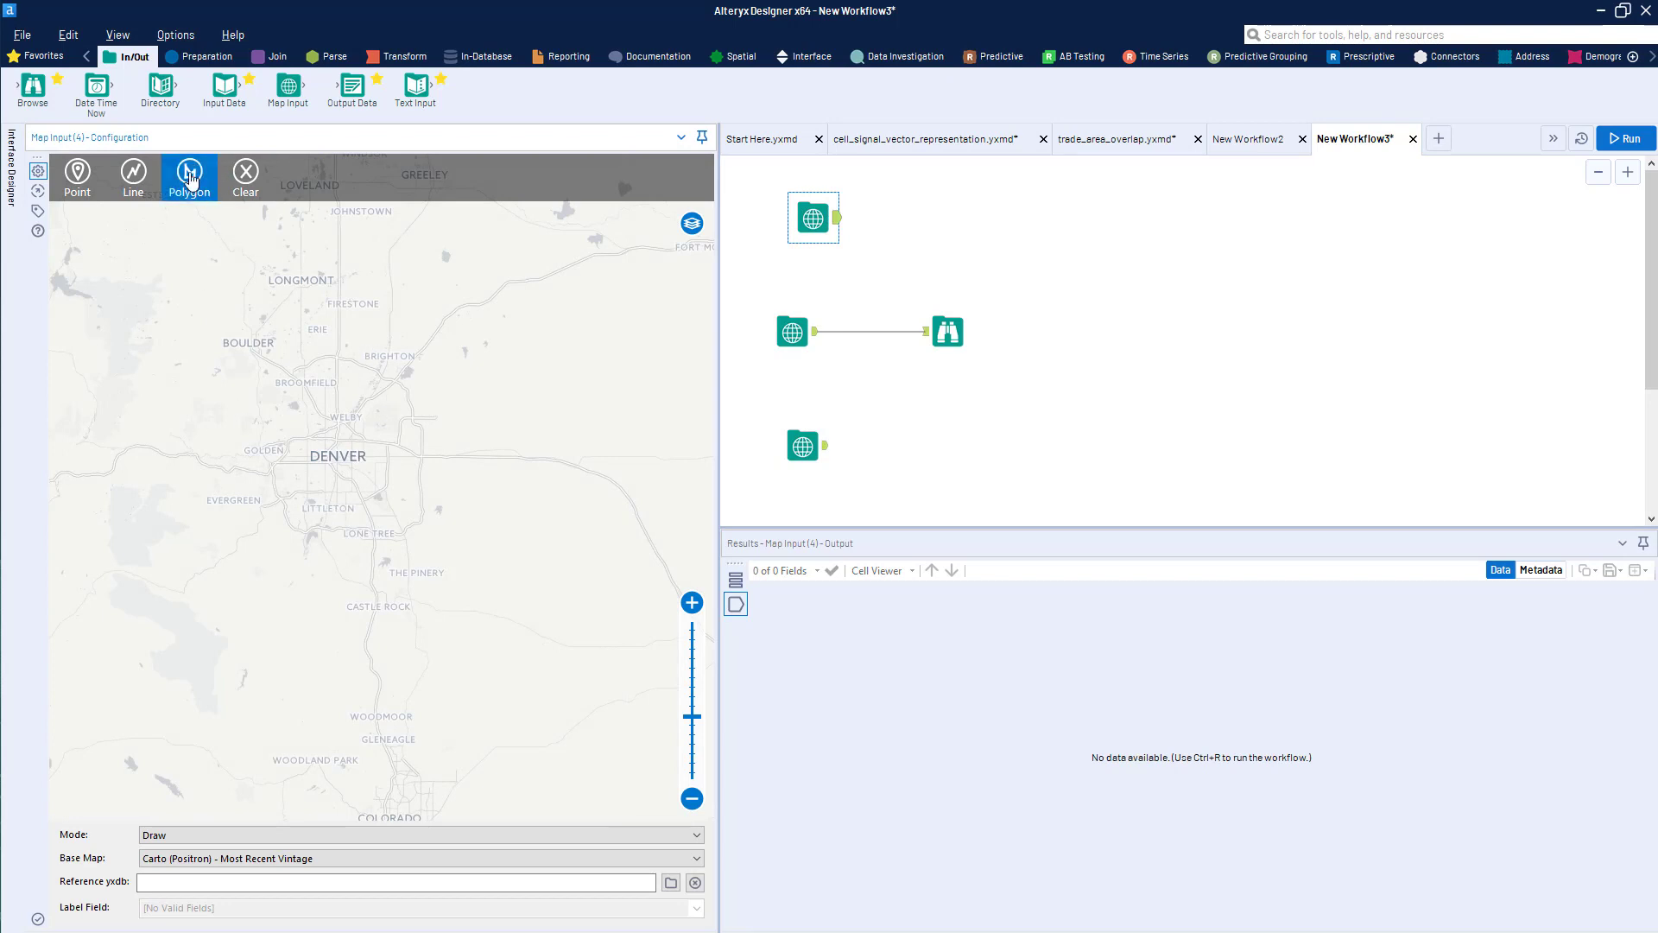
pyautogui.click(401, 377)
pyautogui.click(258, 427)
pyautogui.click(429, 553)
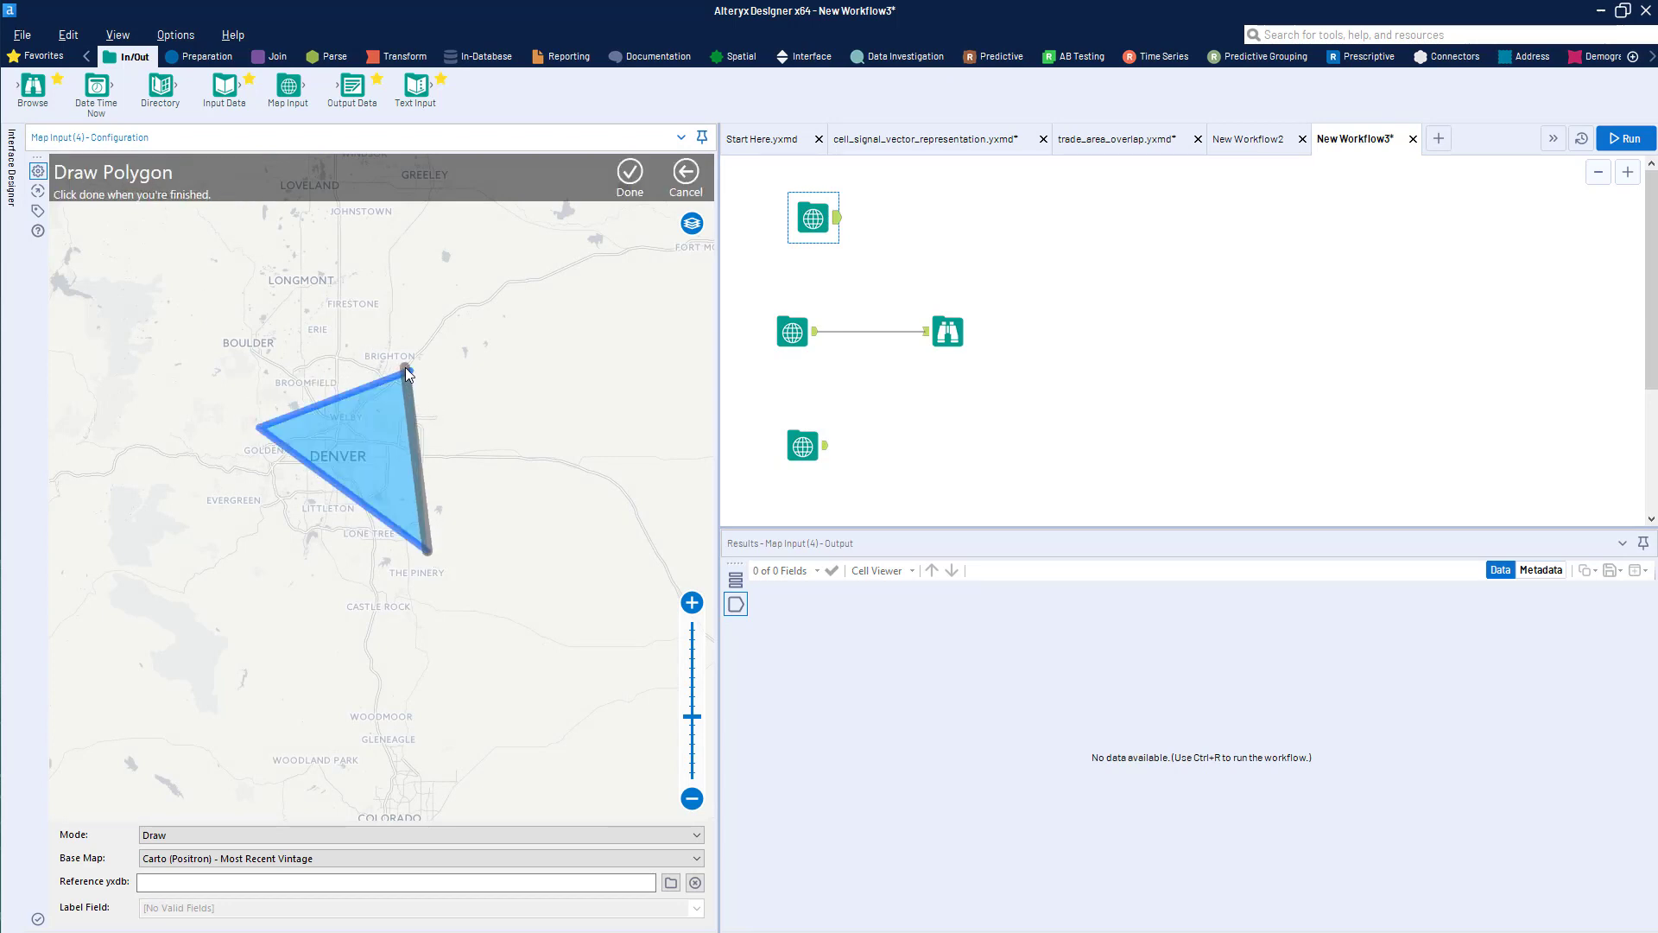
pyautogui.click(409, 372)
pyautogui.click(630, 173)
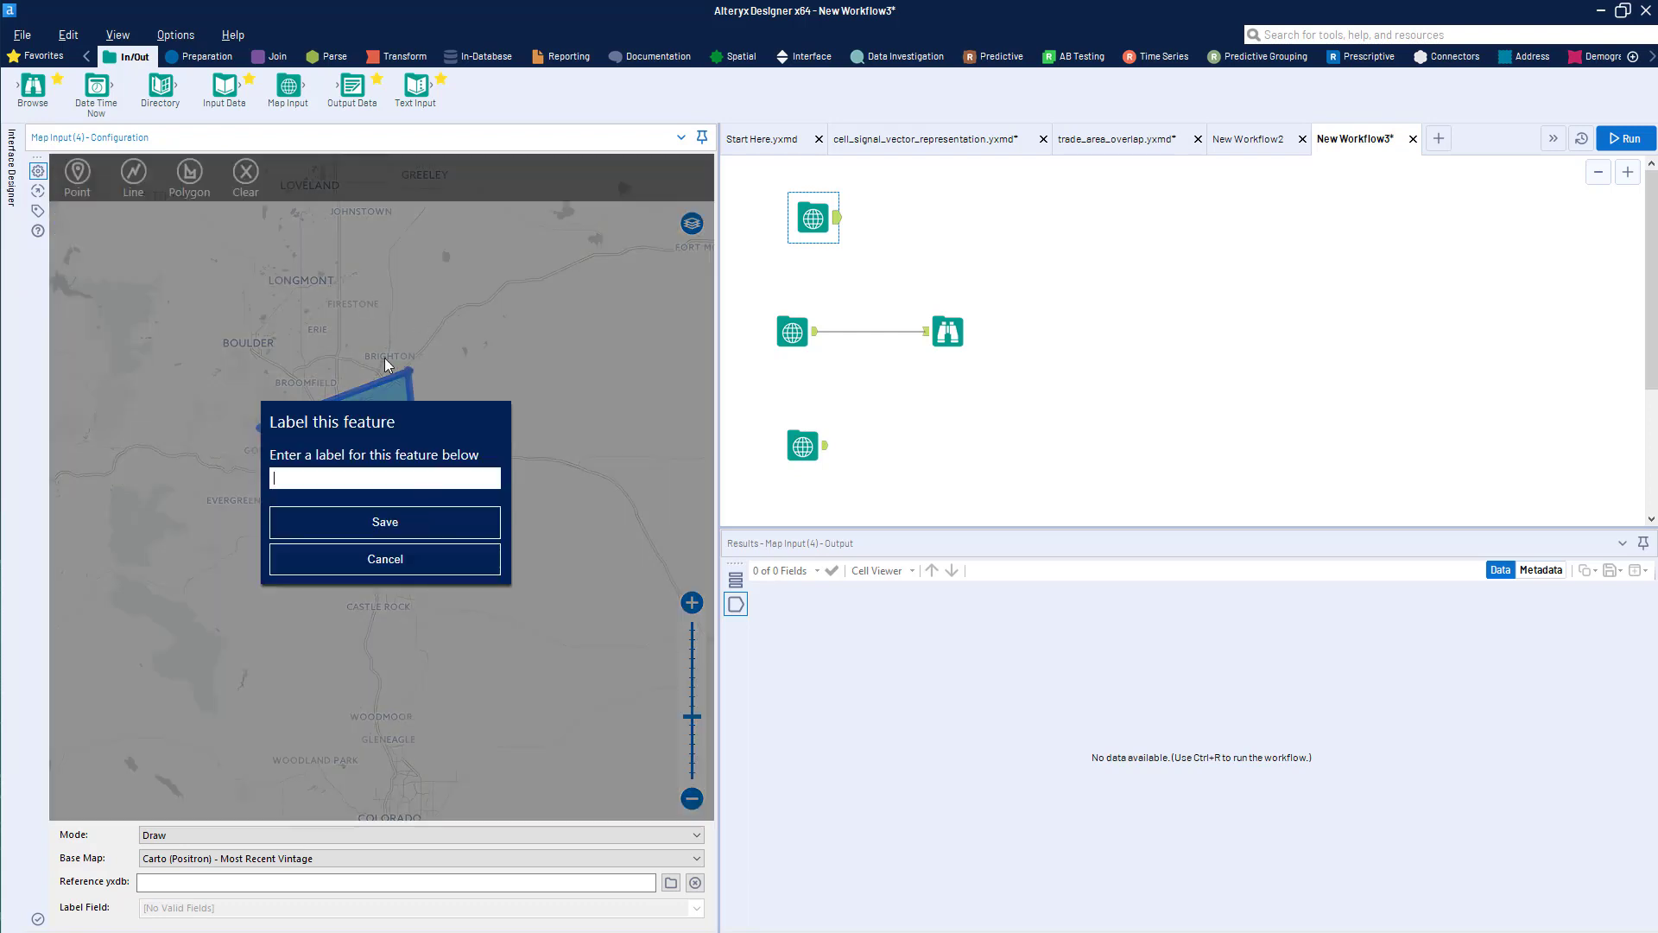
pyautogui.click(422, 524)
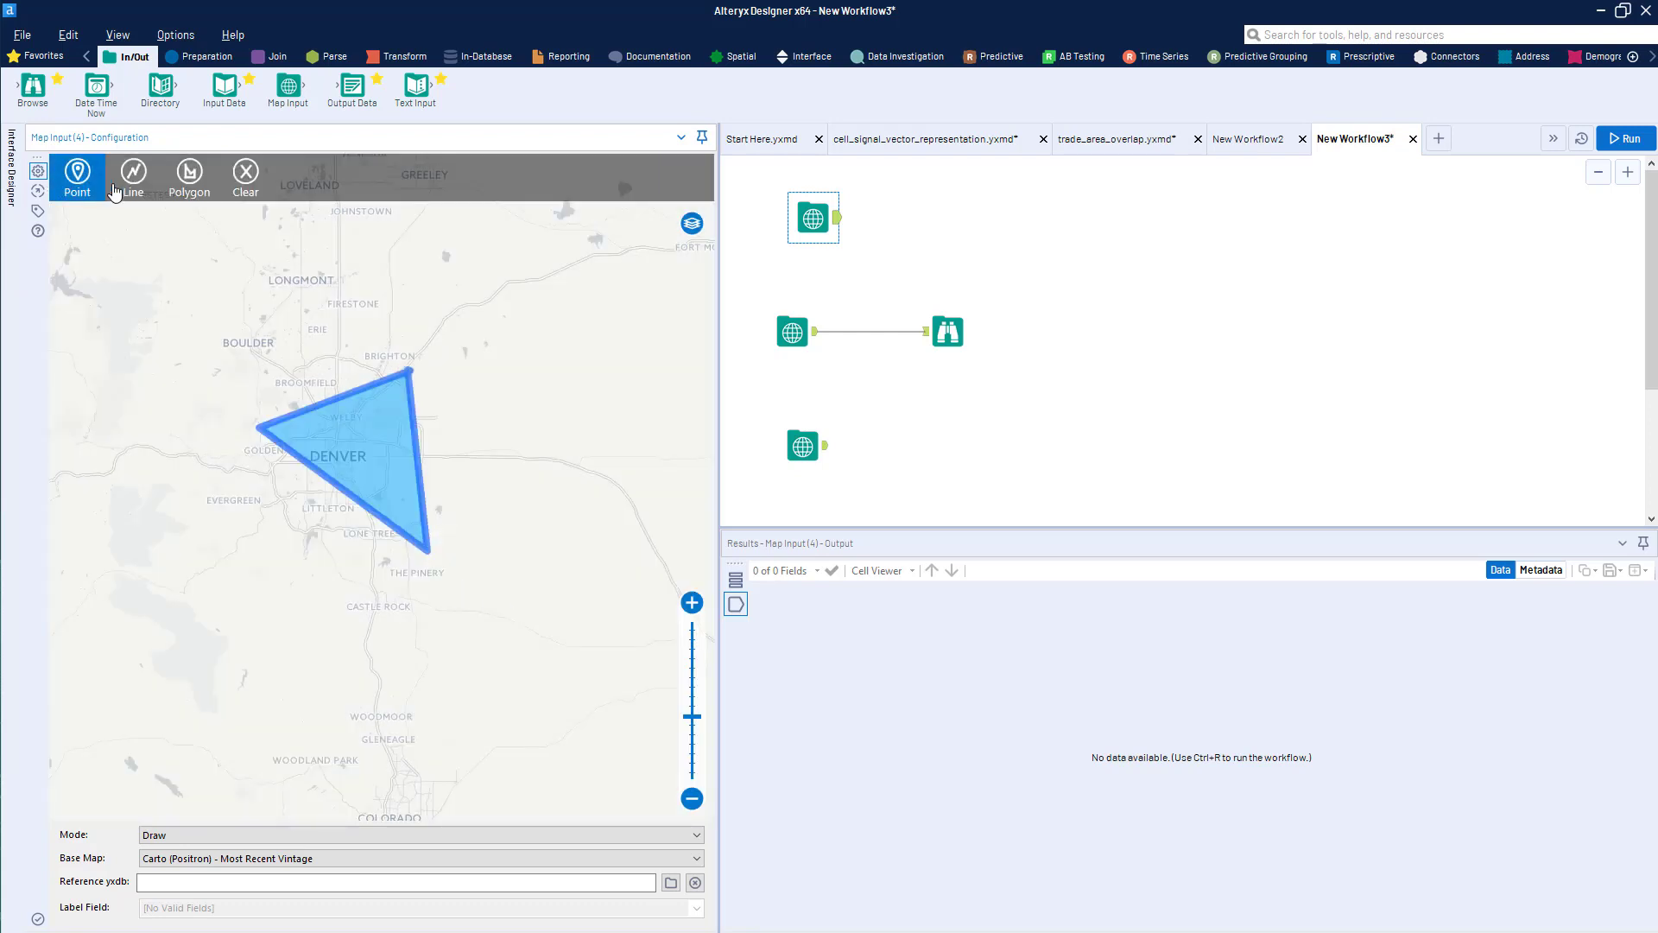
# Draw a straight line from Boulder across the triangle to a point east of Denver and save it without a label.
pyautogui.click(133, 177)
pyautogui.click(535, 481)
pyautogui.click(255, 345)
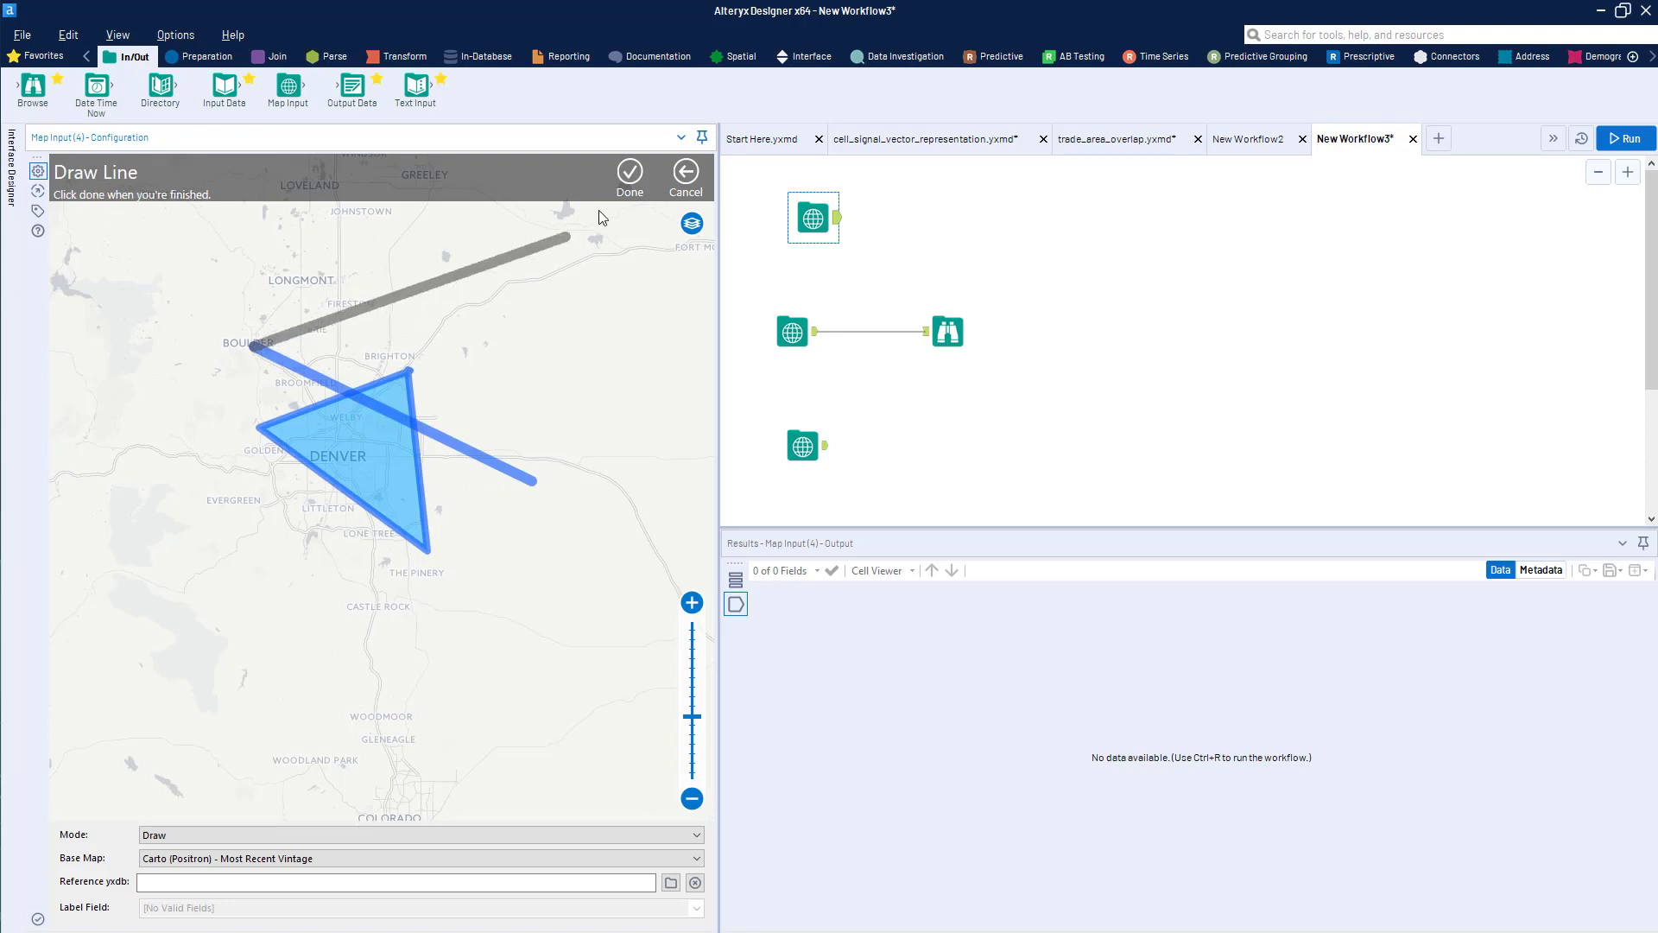
pyautogui.click(633, 181)
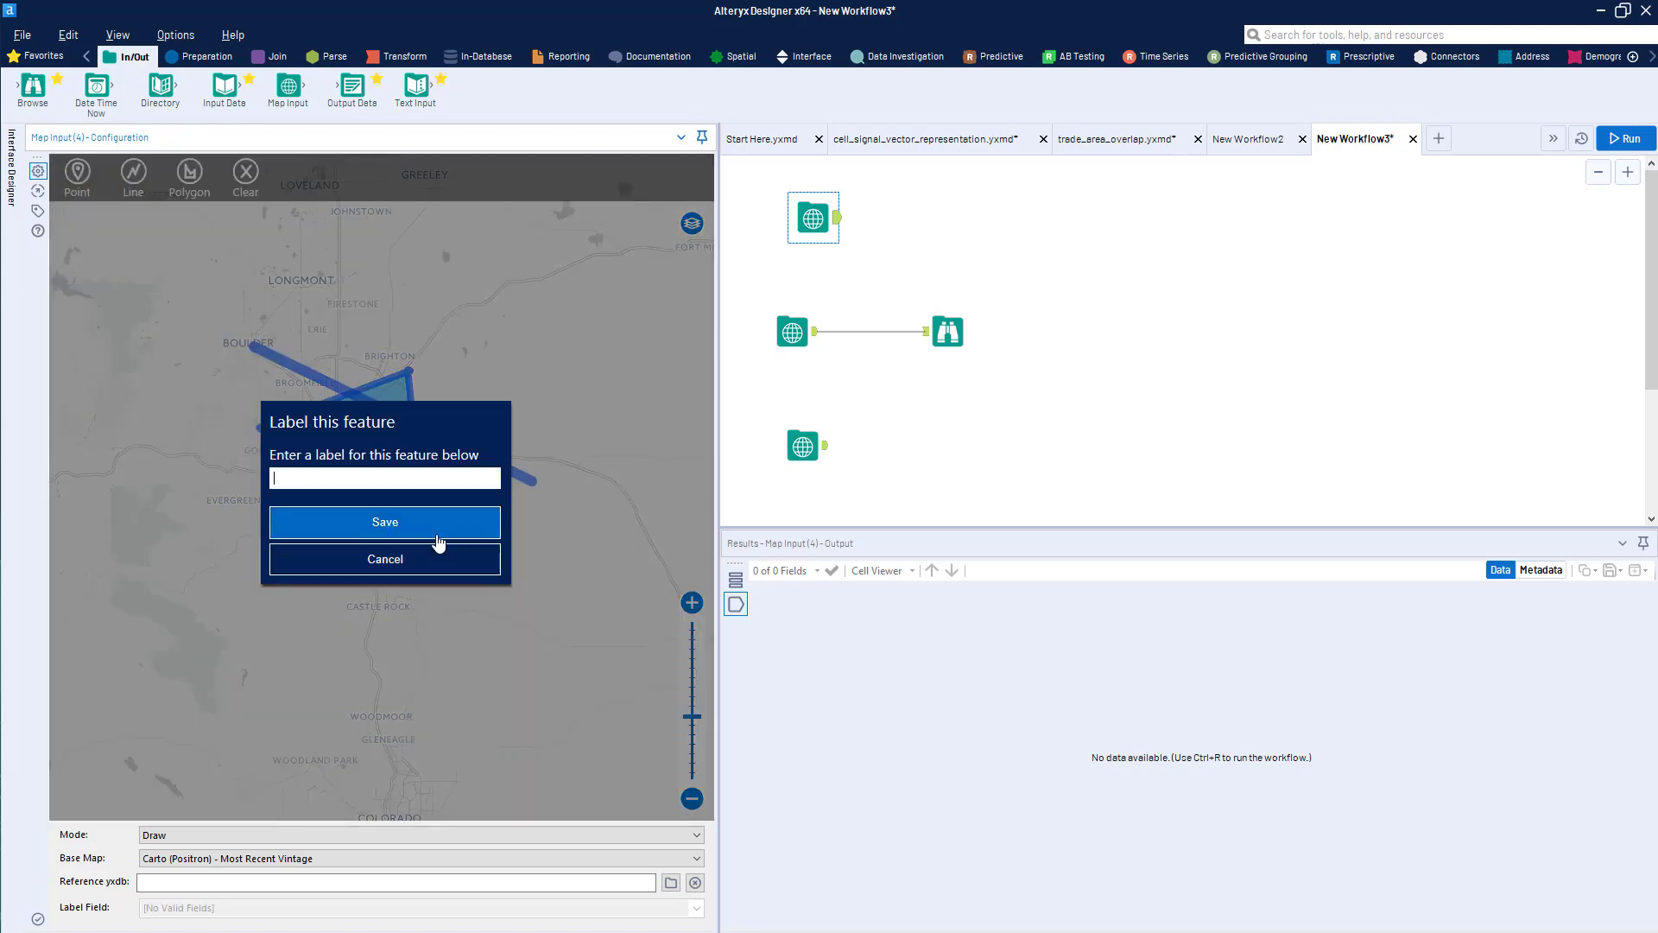
pyautogui.click(437, 524)
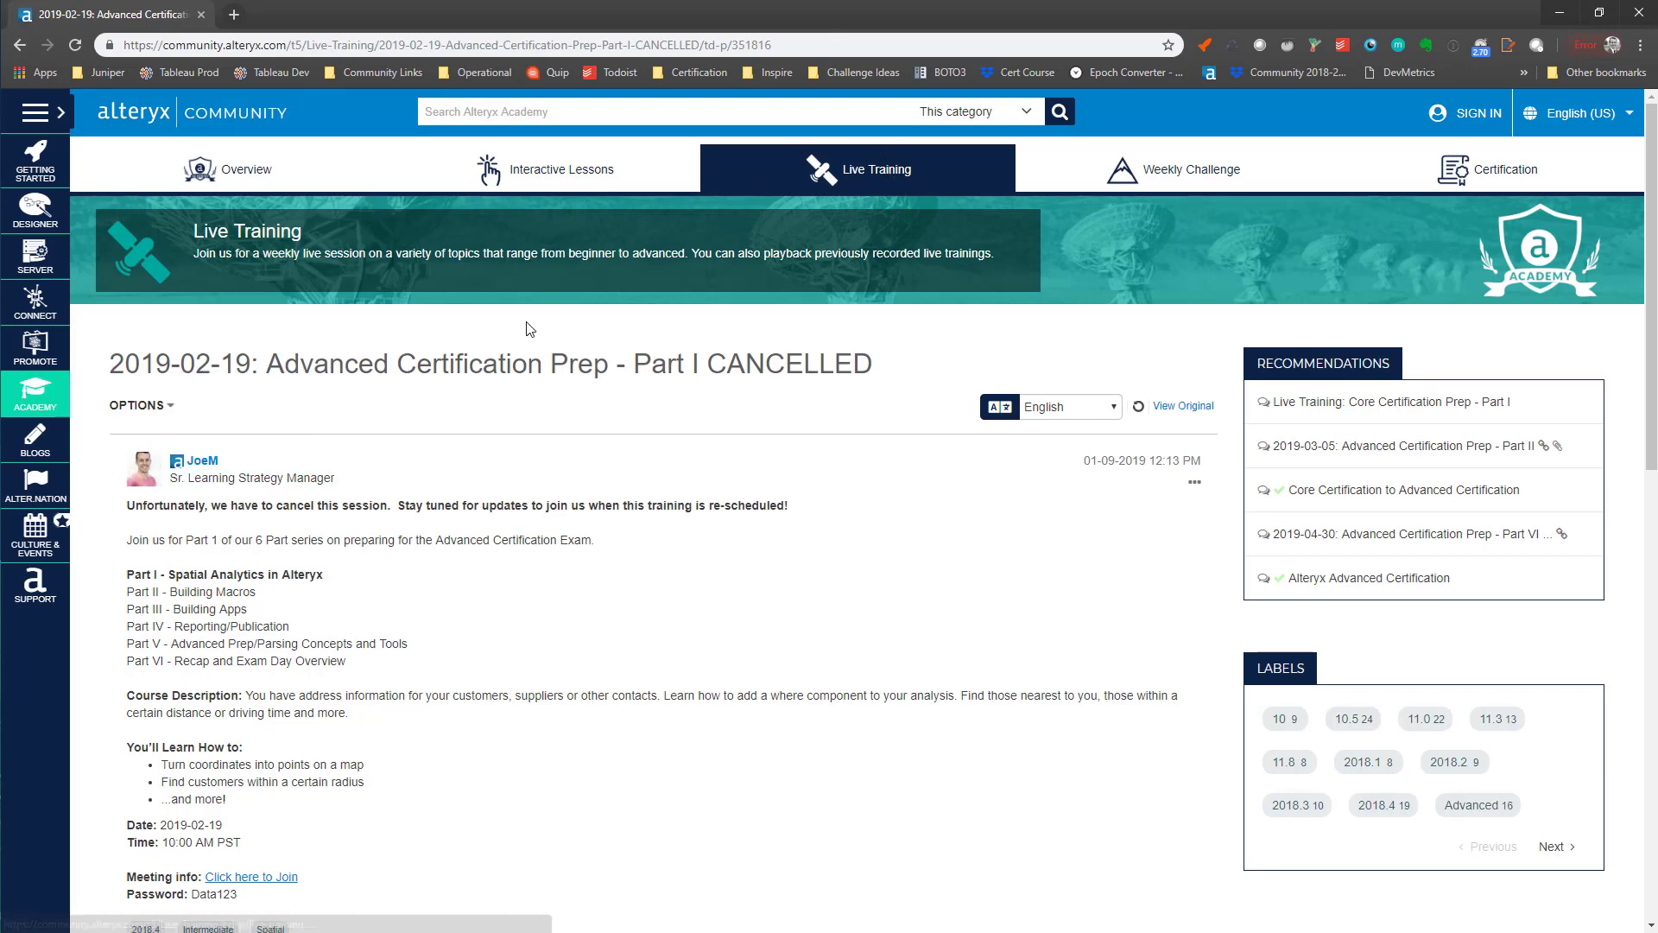
# Open the Spatial Analytics interactive lessons in the Alteryx Community Academy and look through the lessons offered.
pyautogui.moveTo(65, 398)
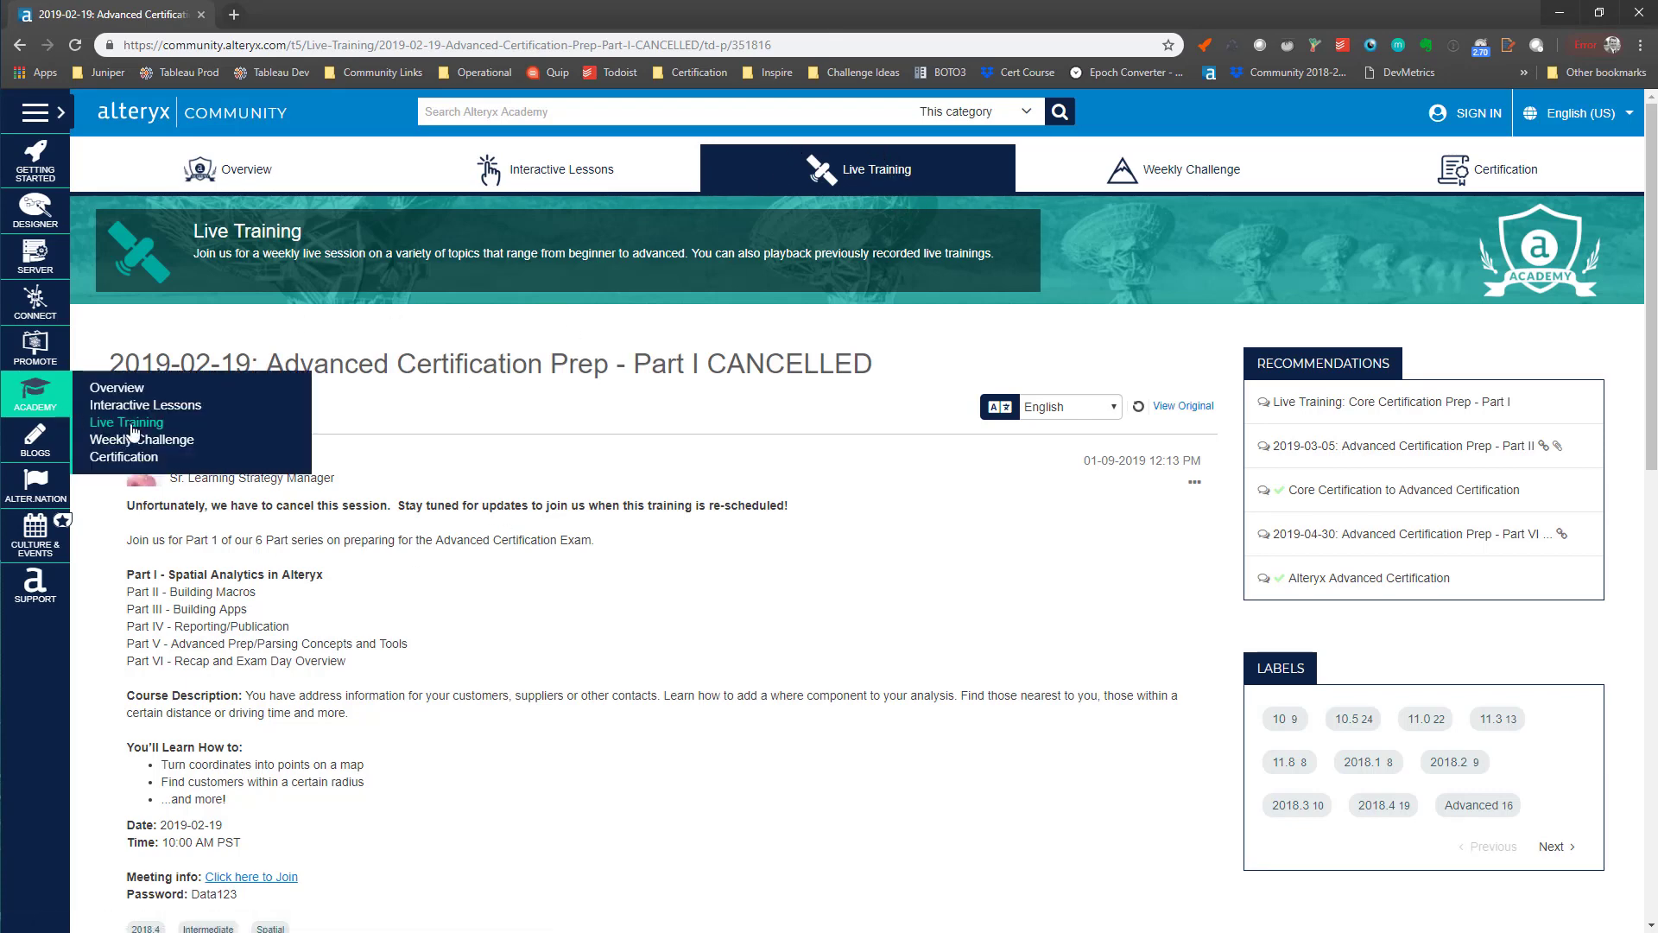
pyautogui.click(172, 405)
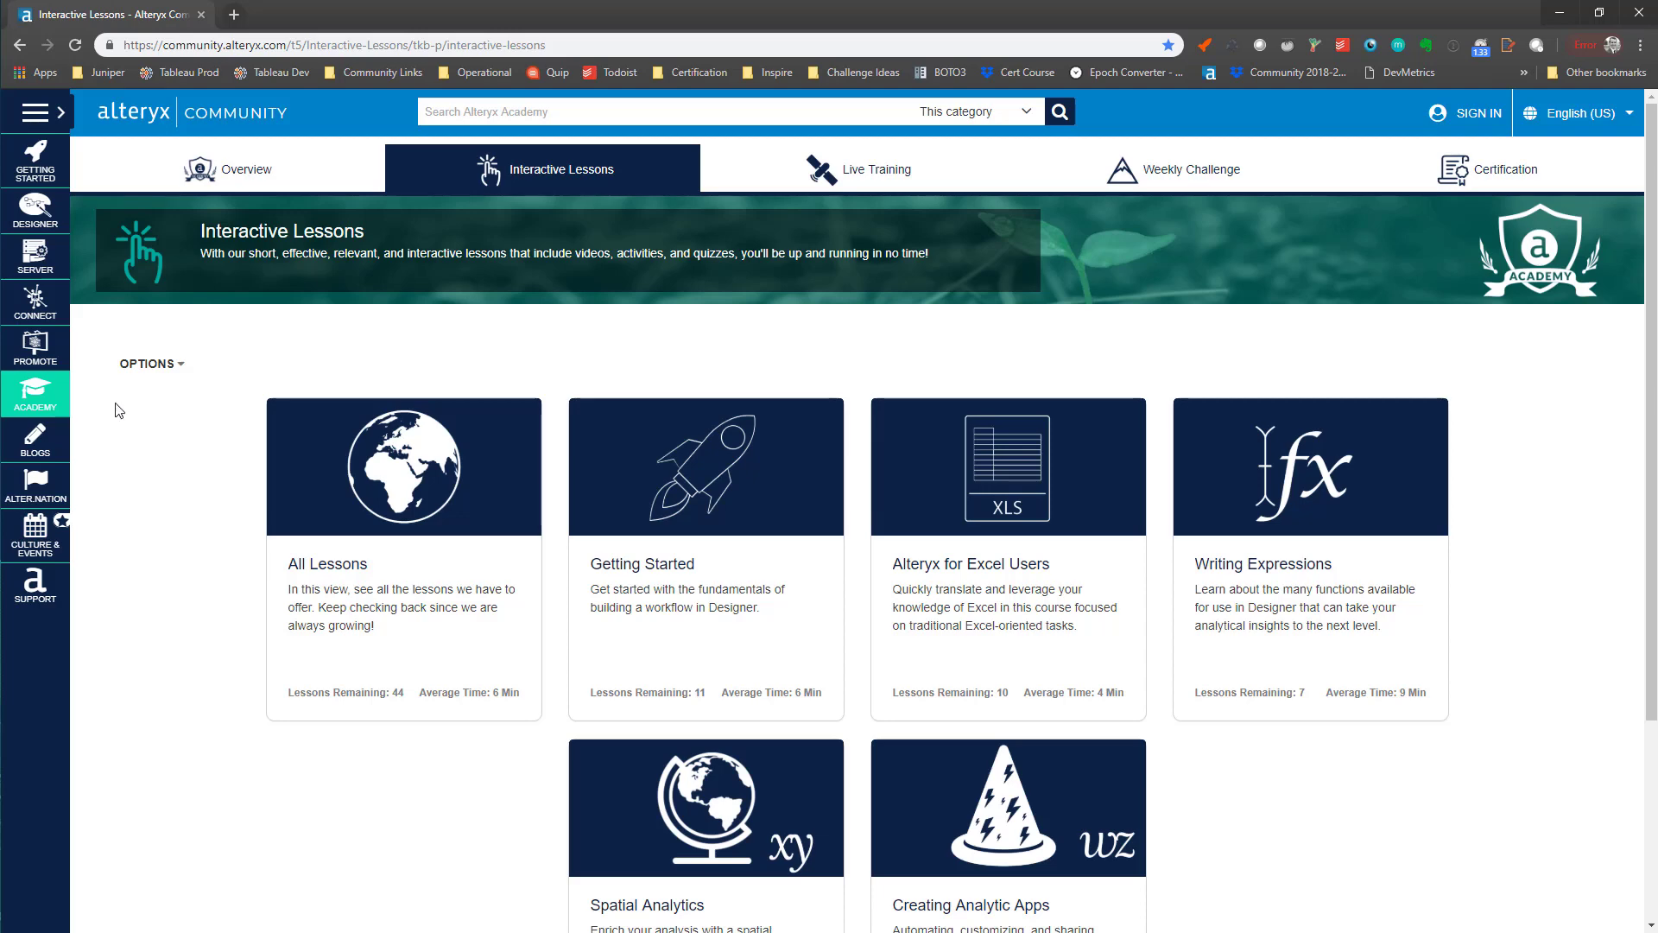
pyautogui.moveTo(55, 406)
pyautogui.scroll(-3, 617, 639)
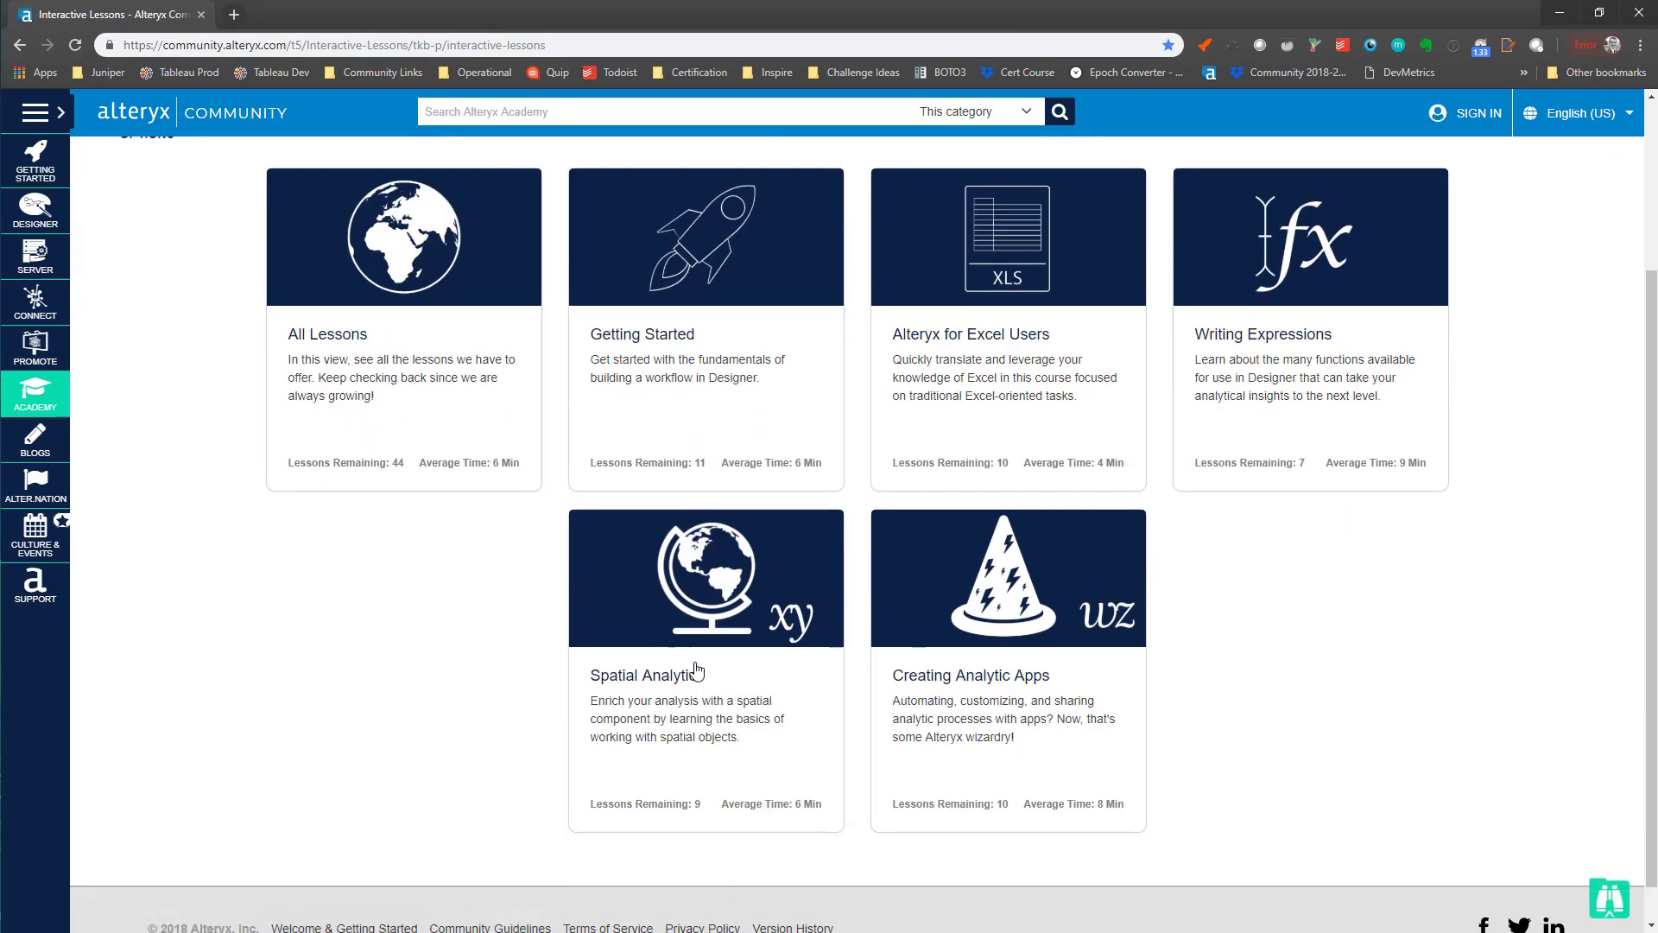
pyautogui.click(700, 611)
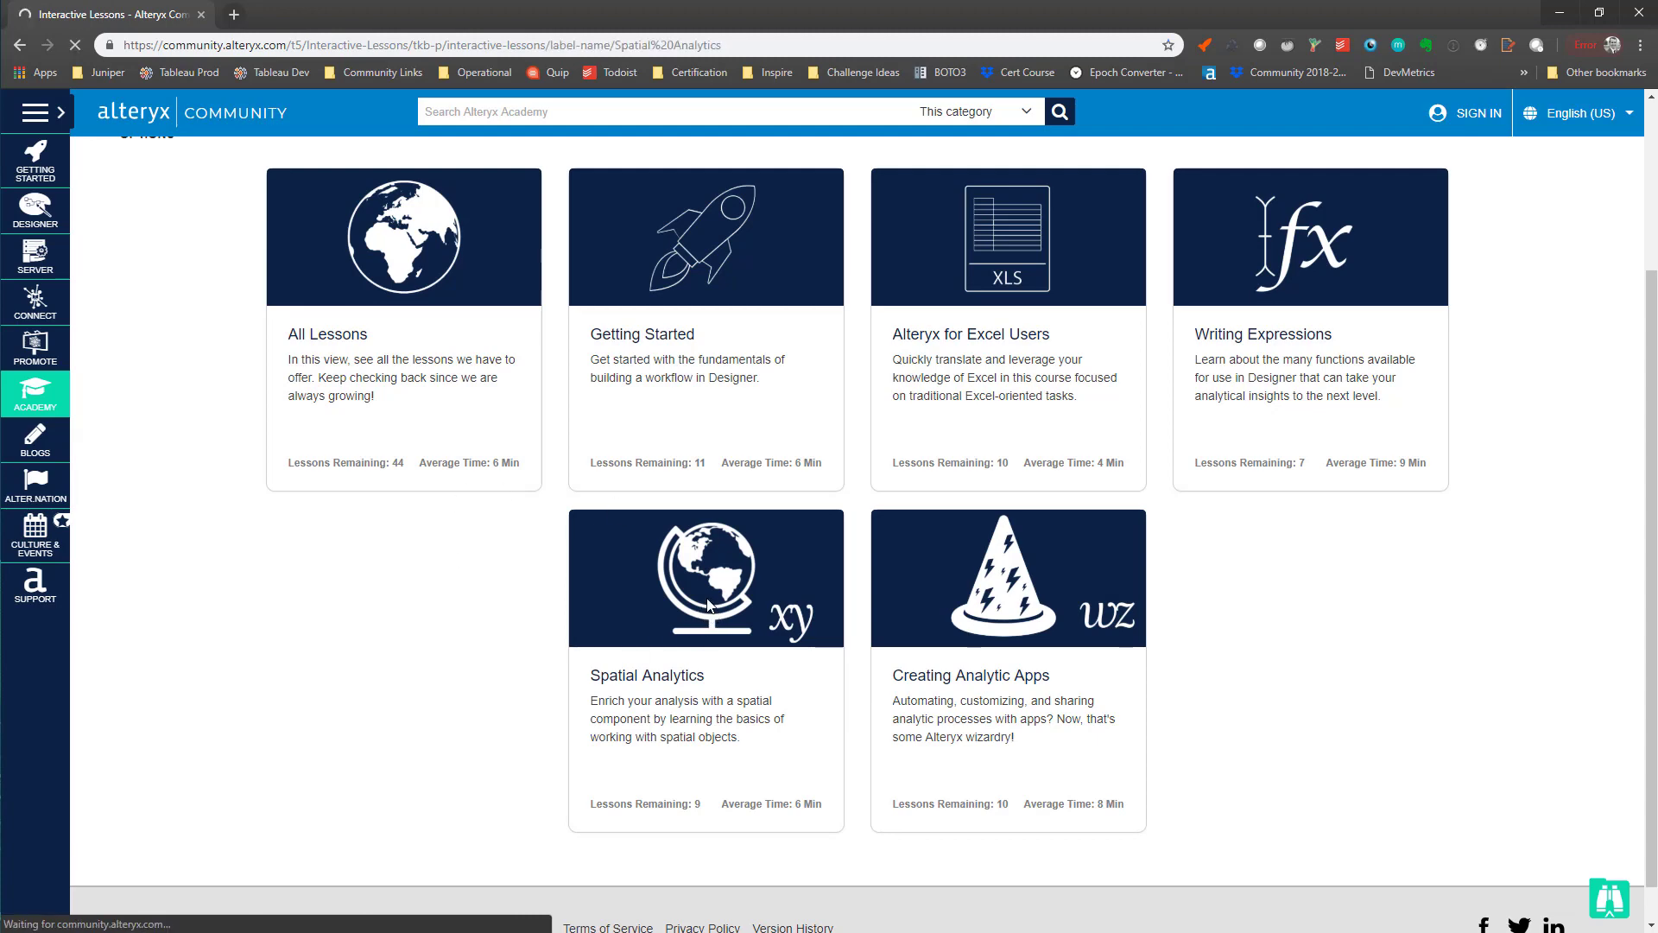
pyautogui.scroll(-3, 759, 618)
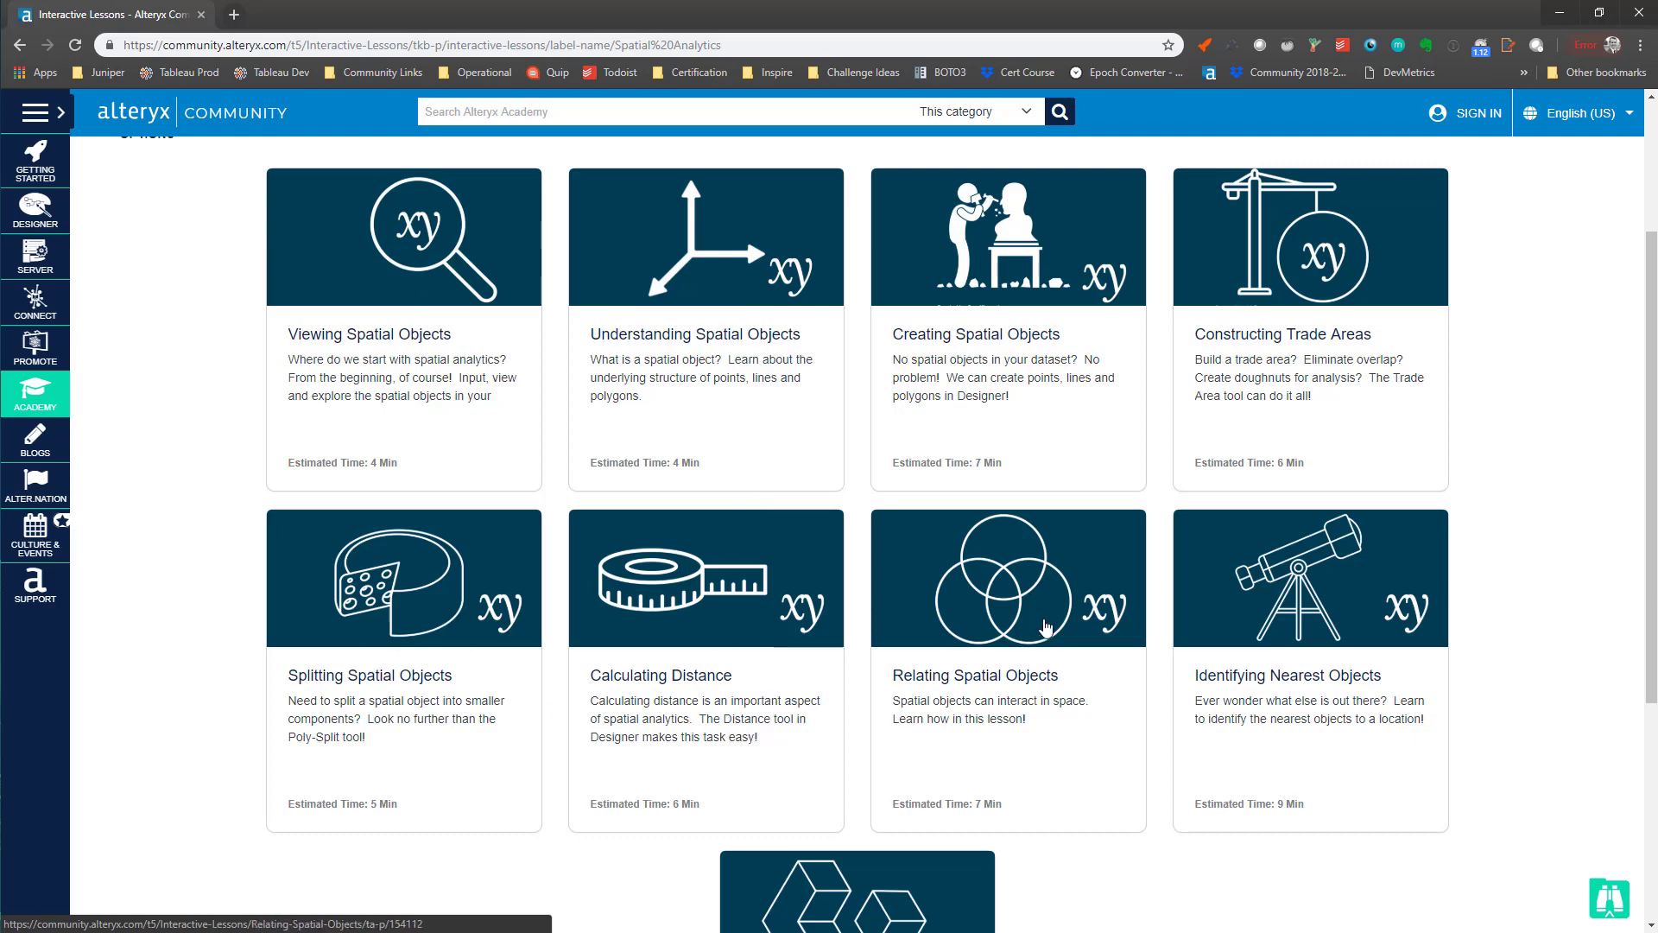
pyautogui.scroll(-3, 1046, 629)
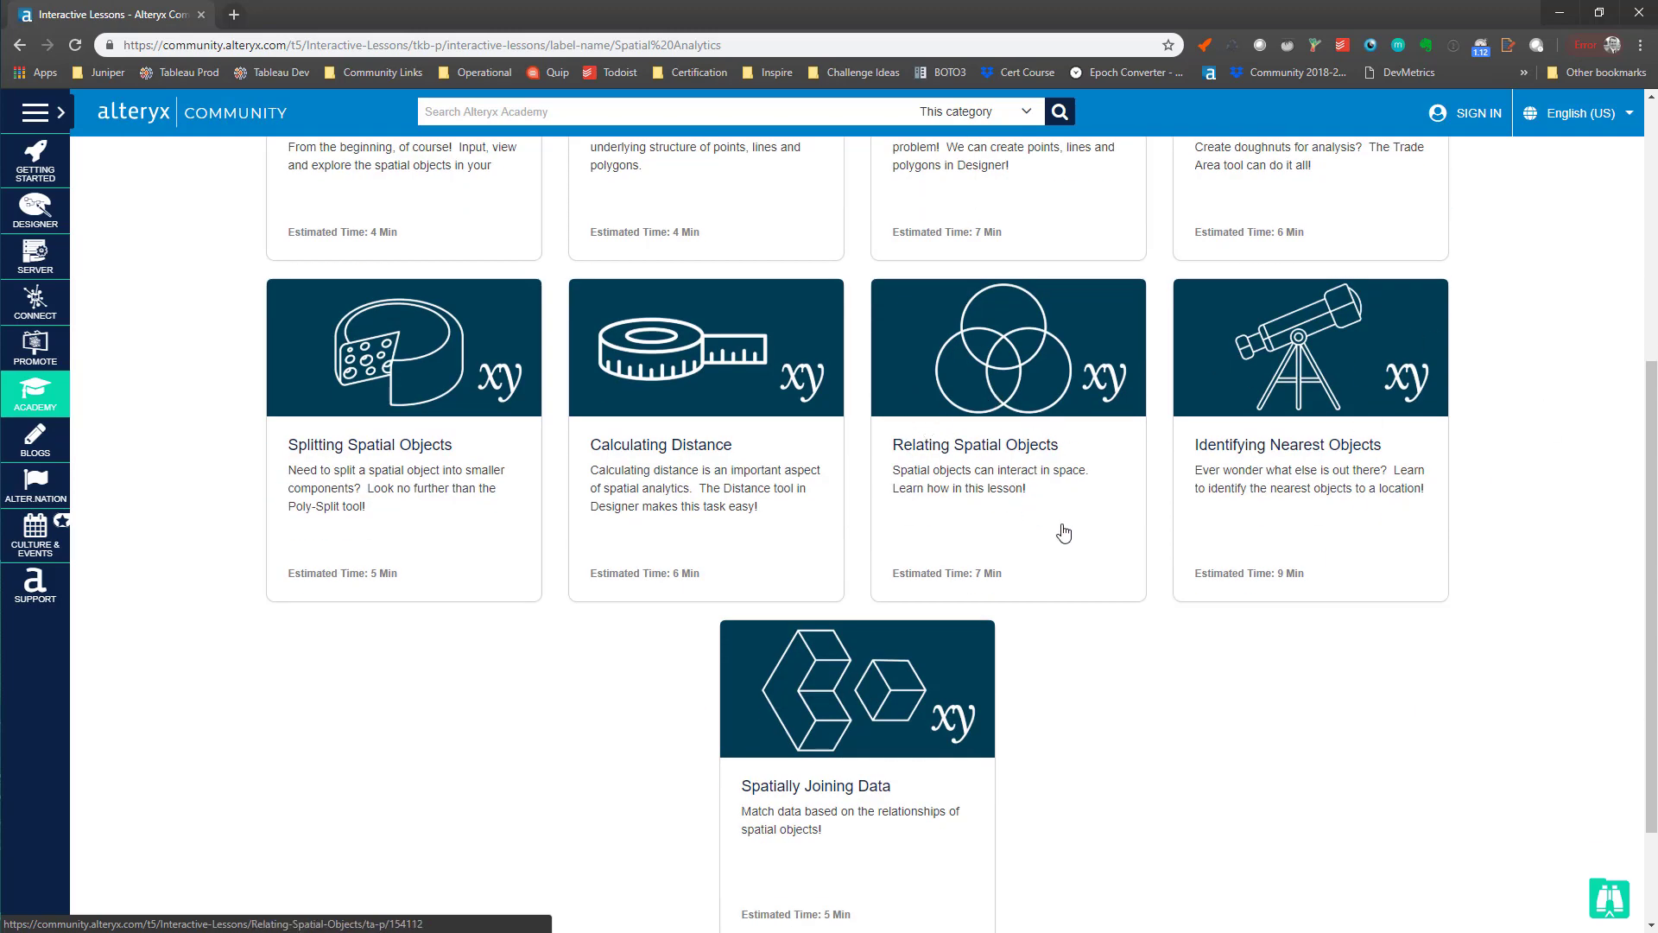
pyautogui.scroll(6, 1047, 810)
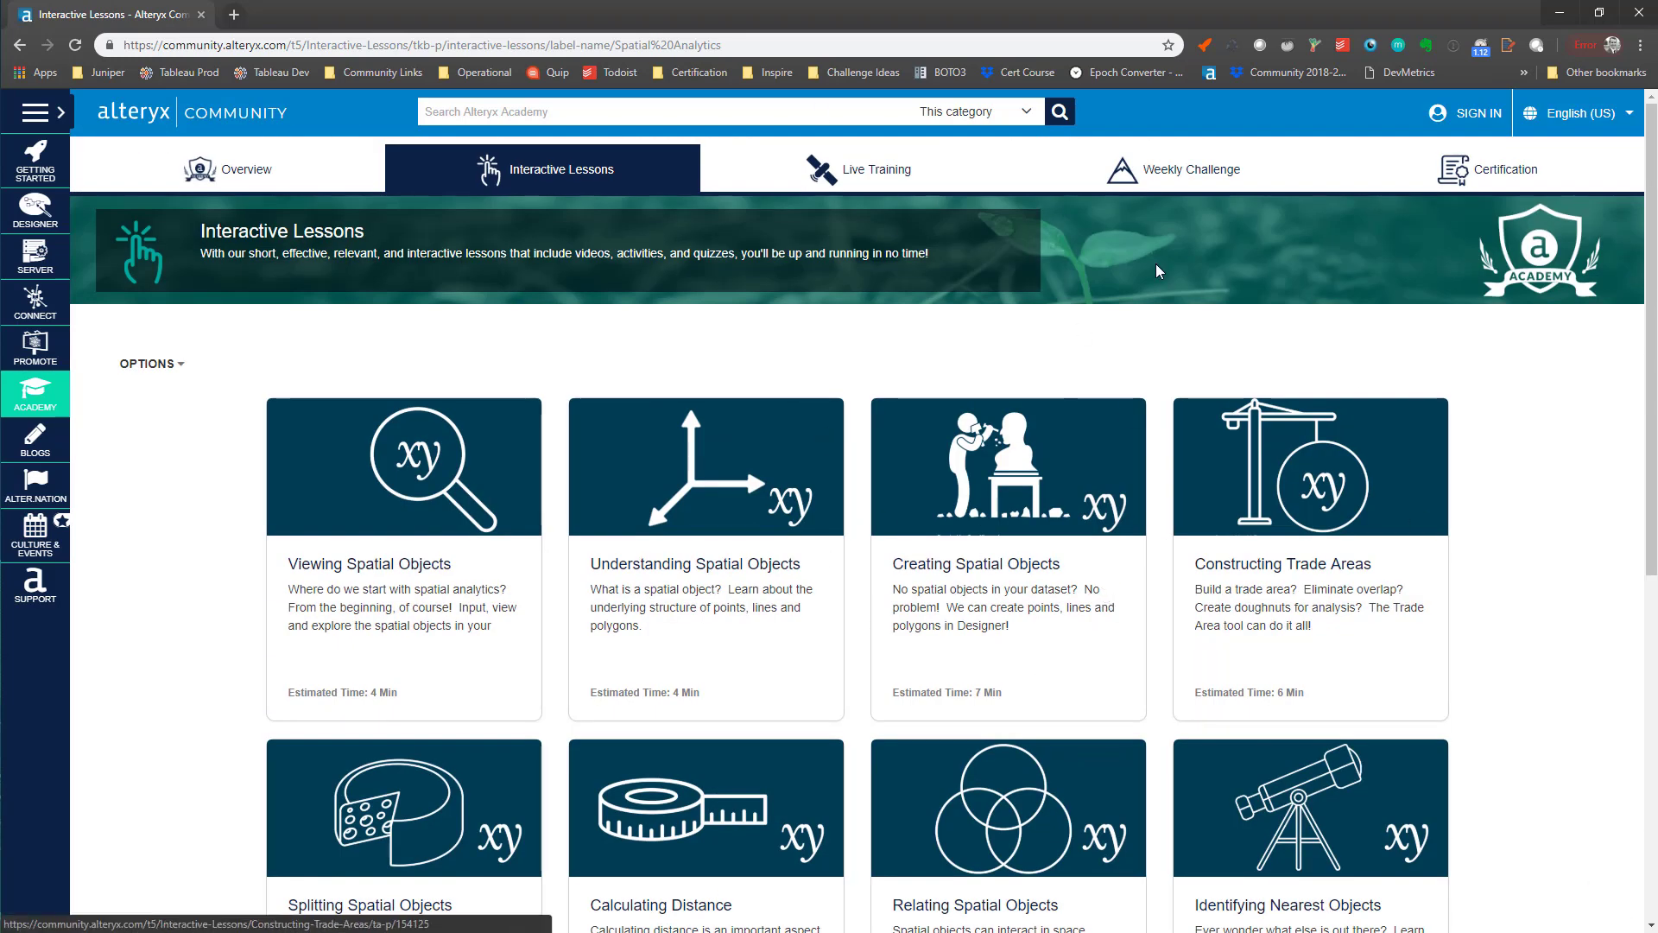
# Open the Weekly Challenge Index & Welcome post and find the table of challenges by difficulty and main subject.
pyautogui.click(1166, 180)
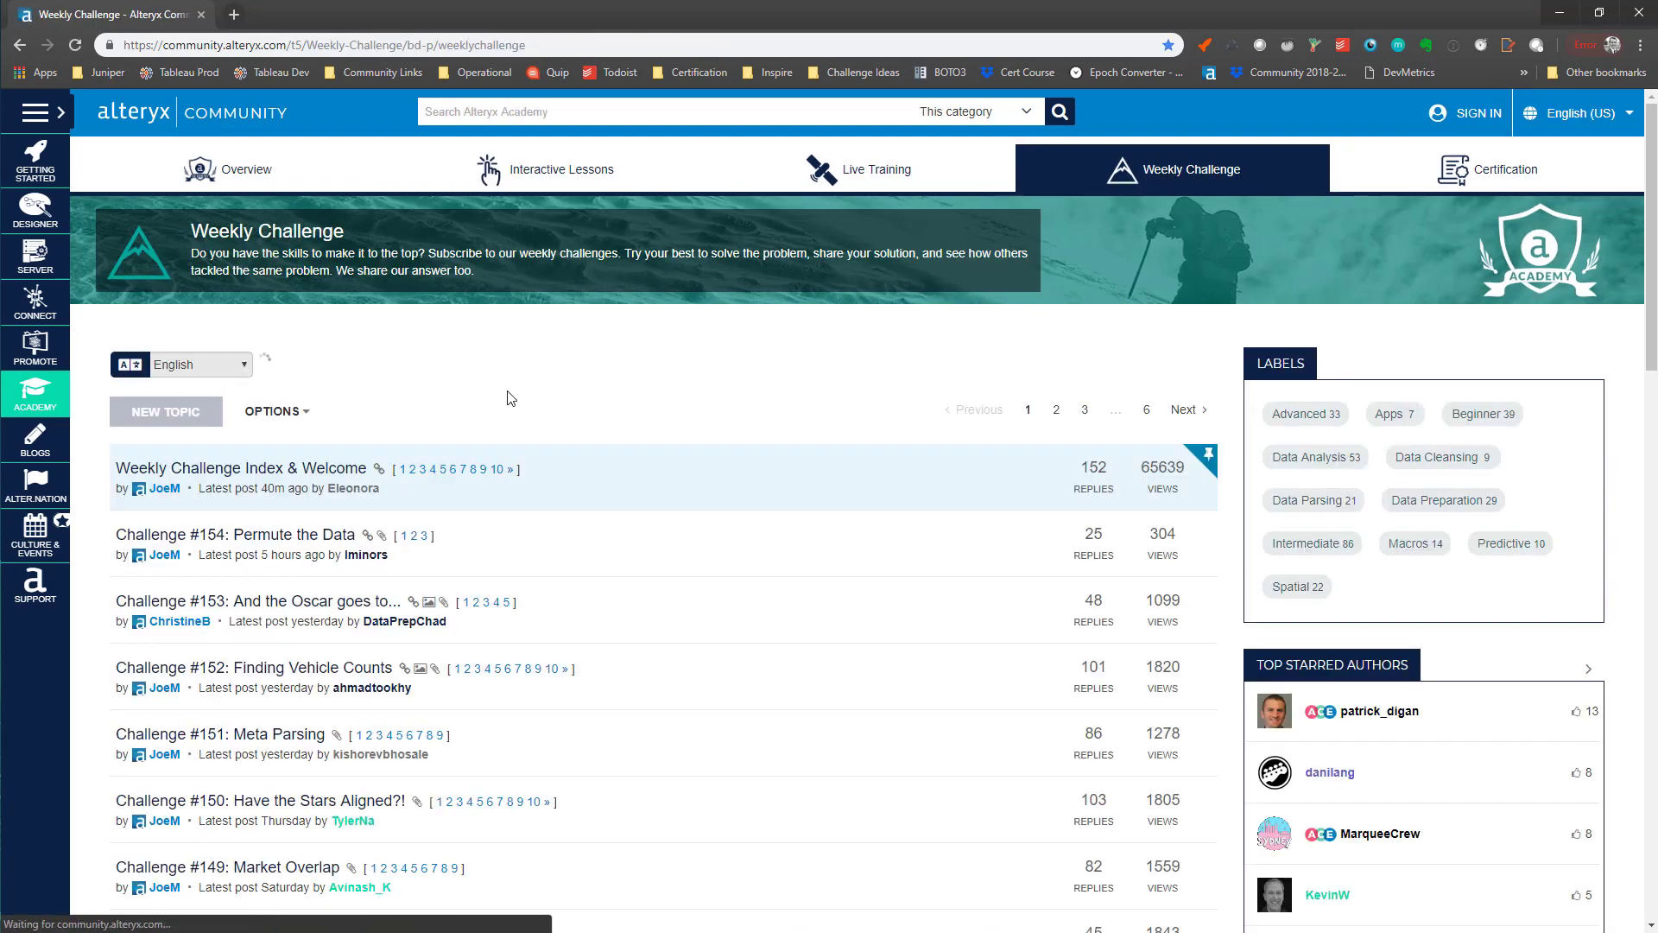
pyautogui.click(403, 468)
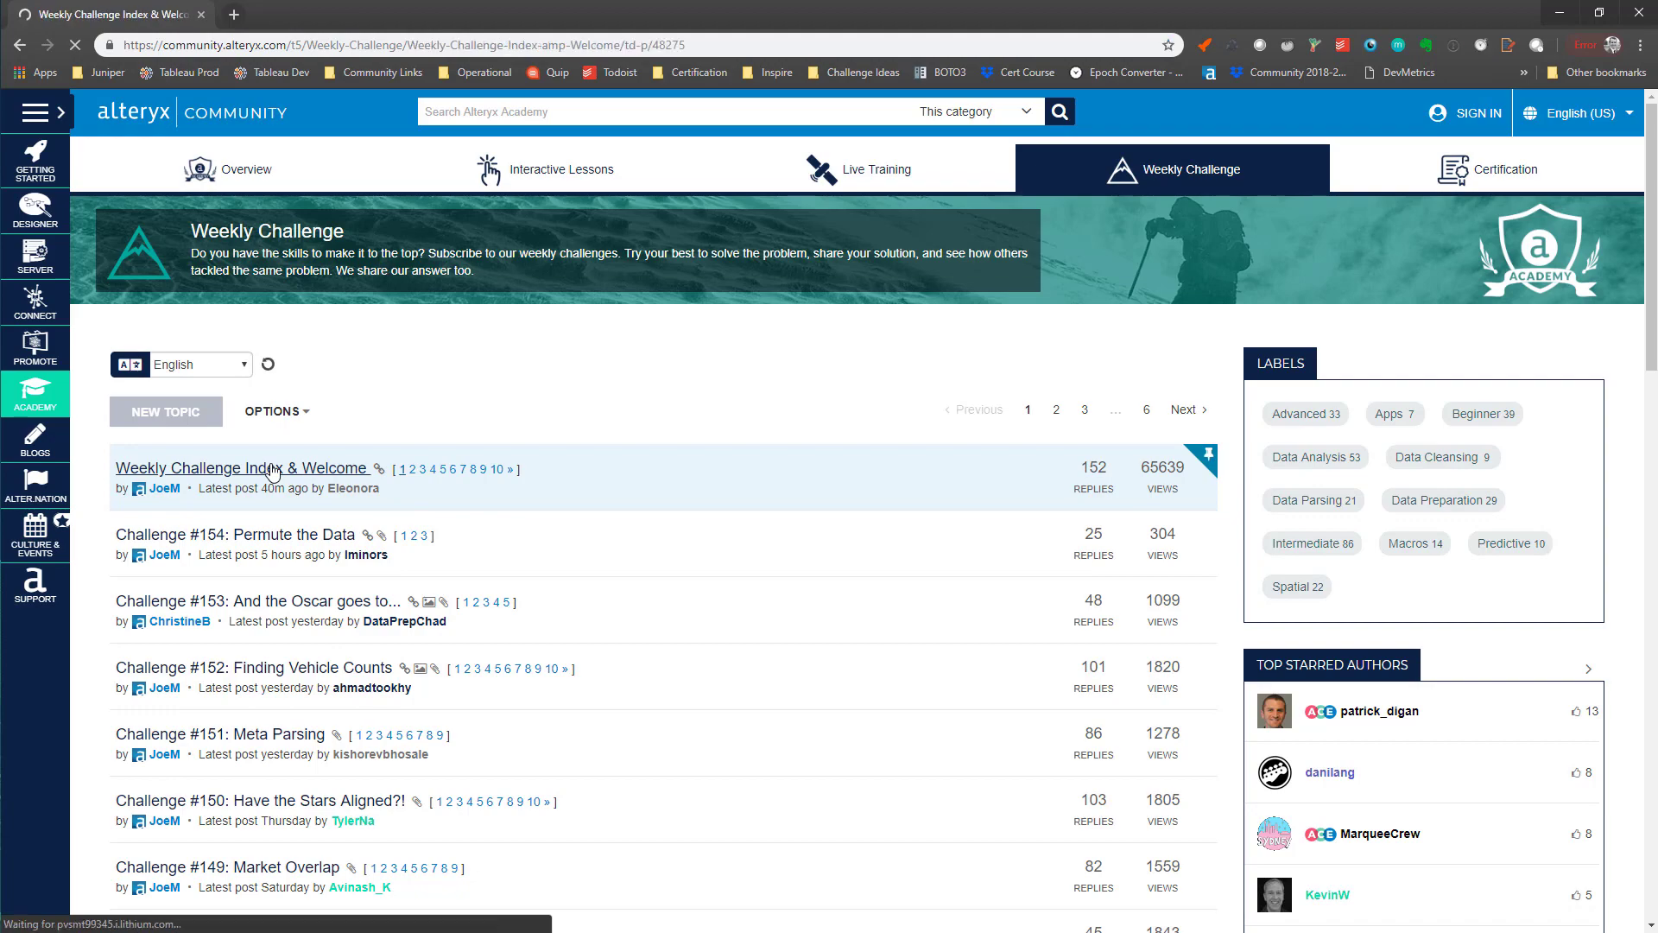
pyautogui.scroll(-5, 380, 544)
pyautogui.scroll(-3, 380, 544)
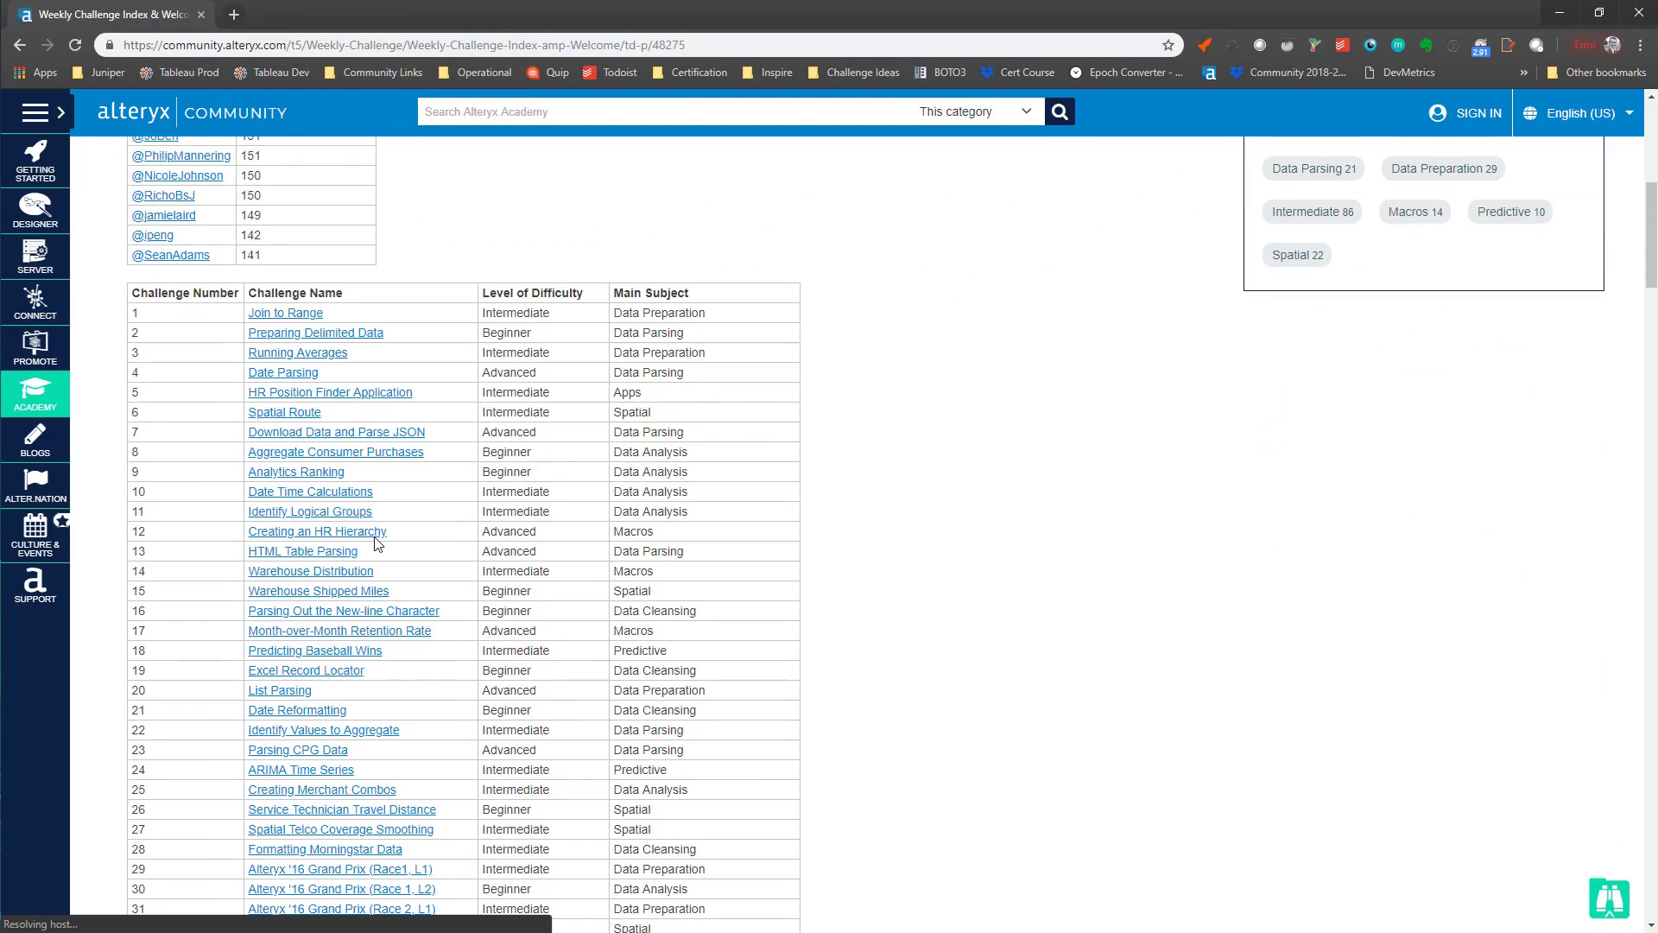
pyautogui.moveTo(183, 268); pyautogui.dragTo(515, 509)
pyautogui.click(628, 536)
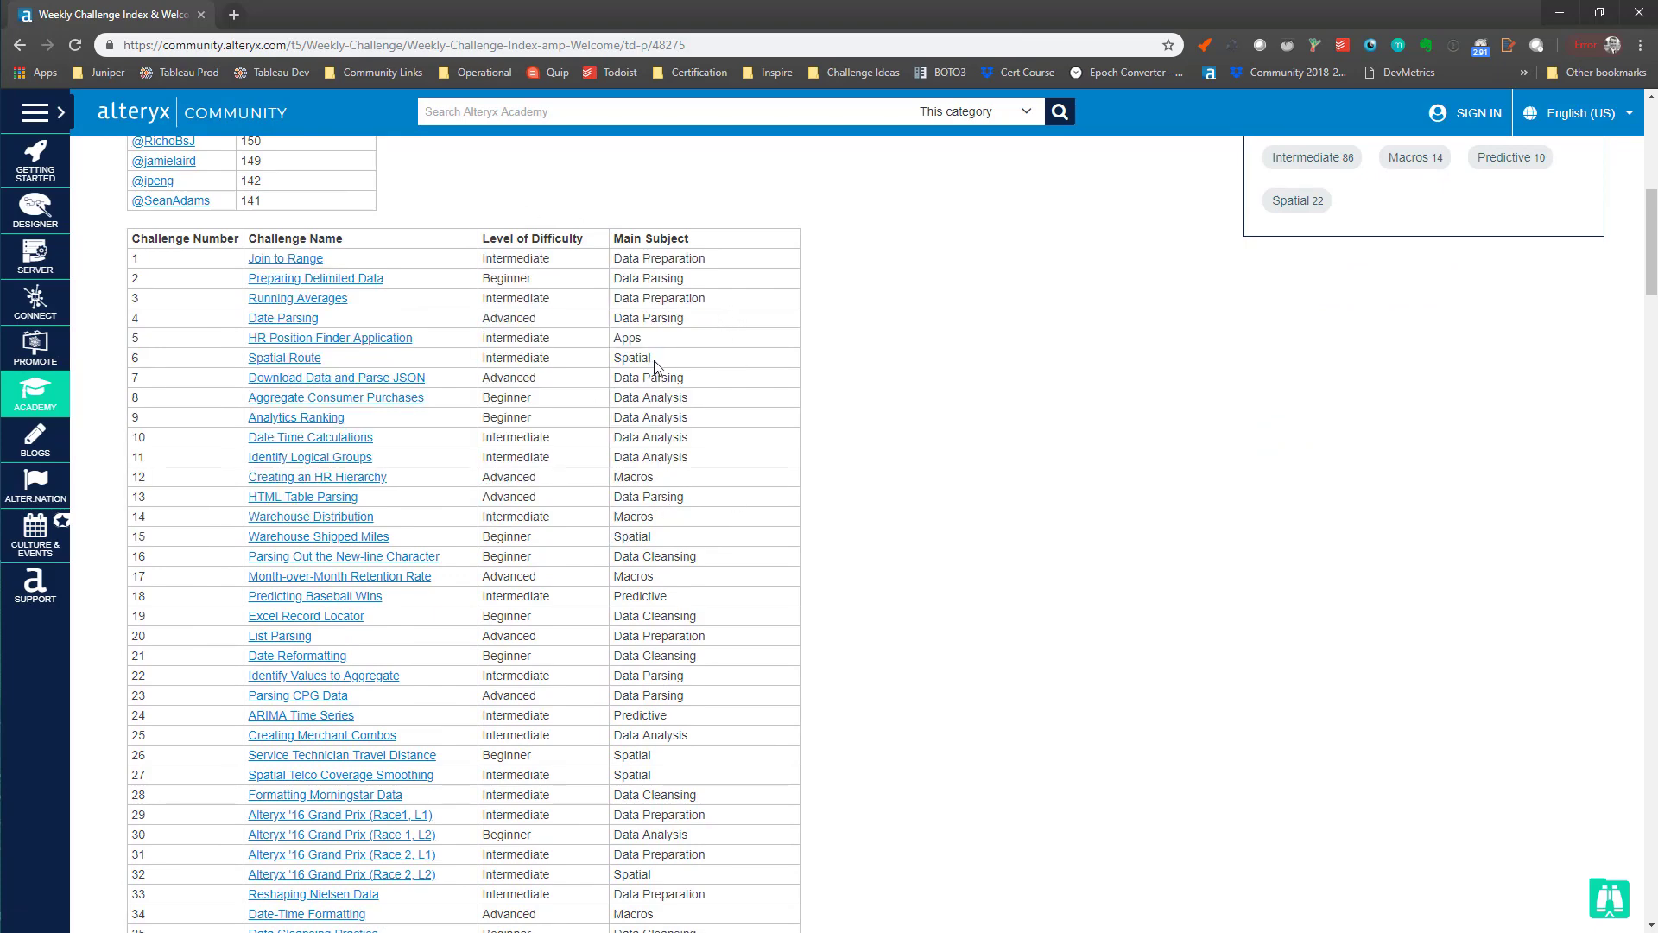
# Examine the Main Subject column of the challenge index for challenges classified as Spatial.
pyautogui.moveTo(654, 360); pyautogui.dragTo(614, 358)
pyautogui.moveTo(670, 540); pyautogui.dragTo(630, 503)
pyautogui.scroll(-3, 765, 787)
pyautogui.click(719, 705)
pyautogui.moveTo(624, 630); pyautogui.dragTo(615, 622)
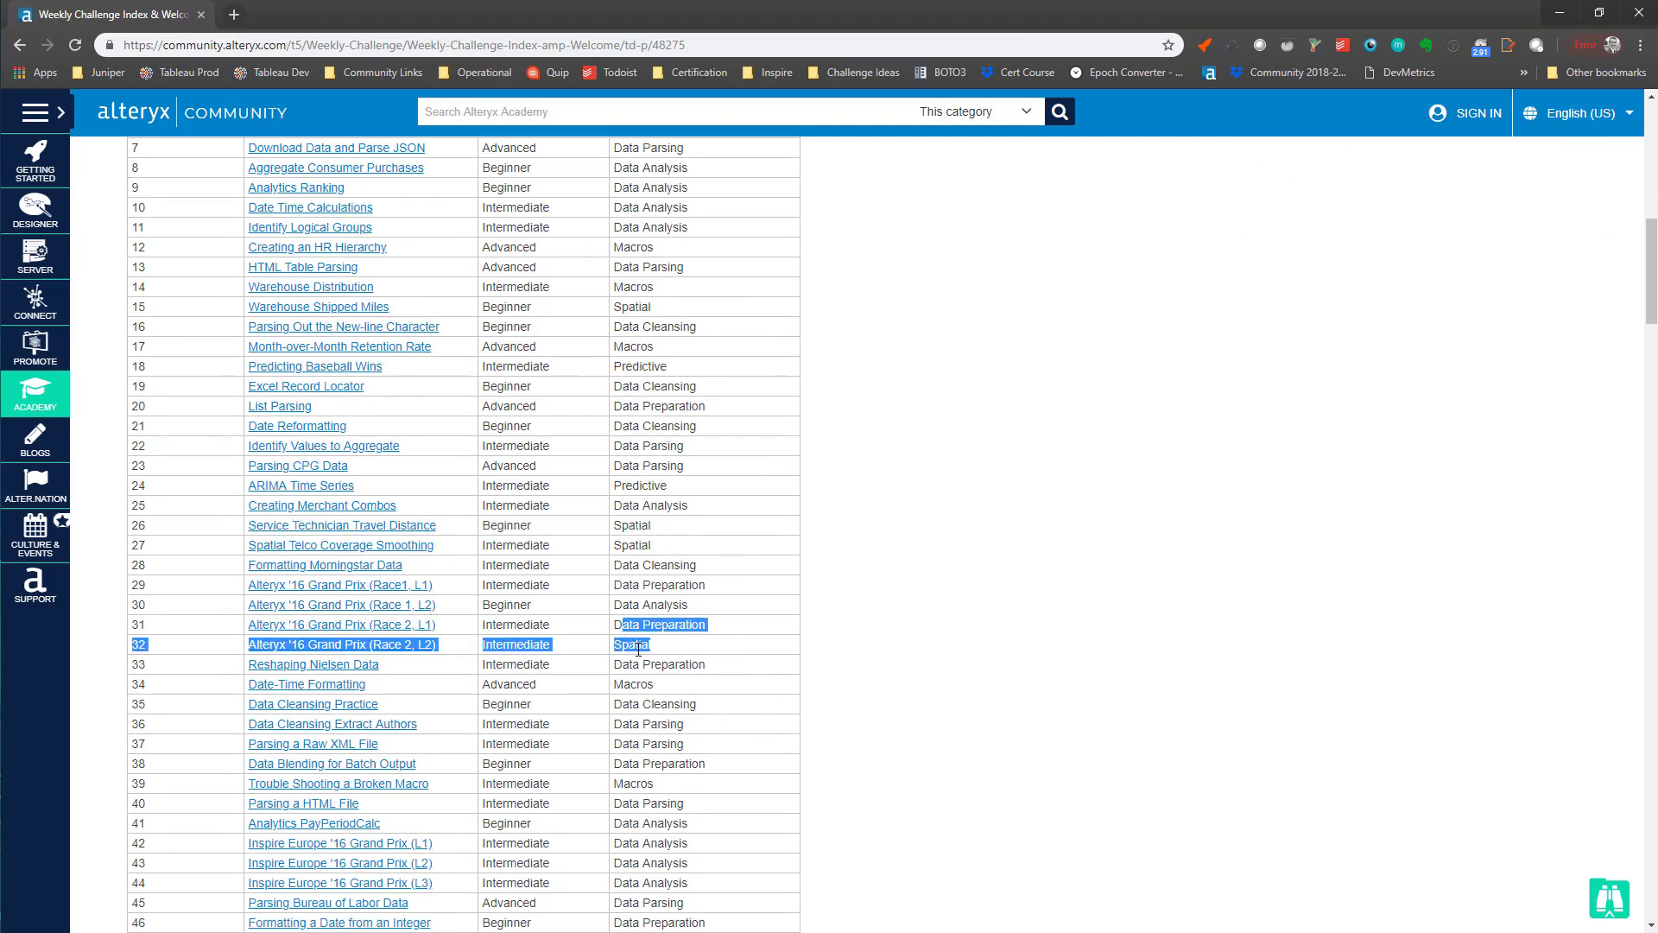
pyautogui.click(670, 691)
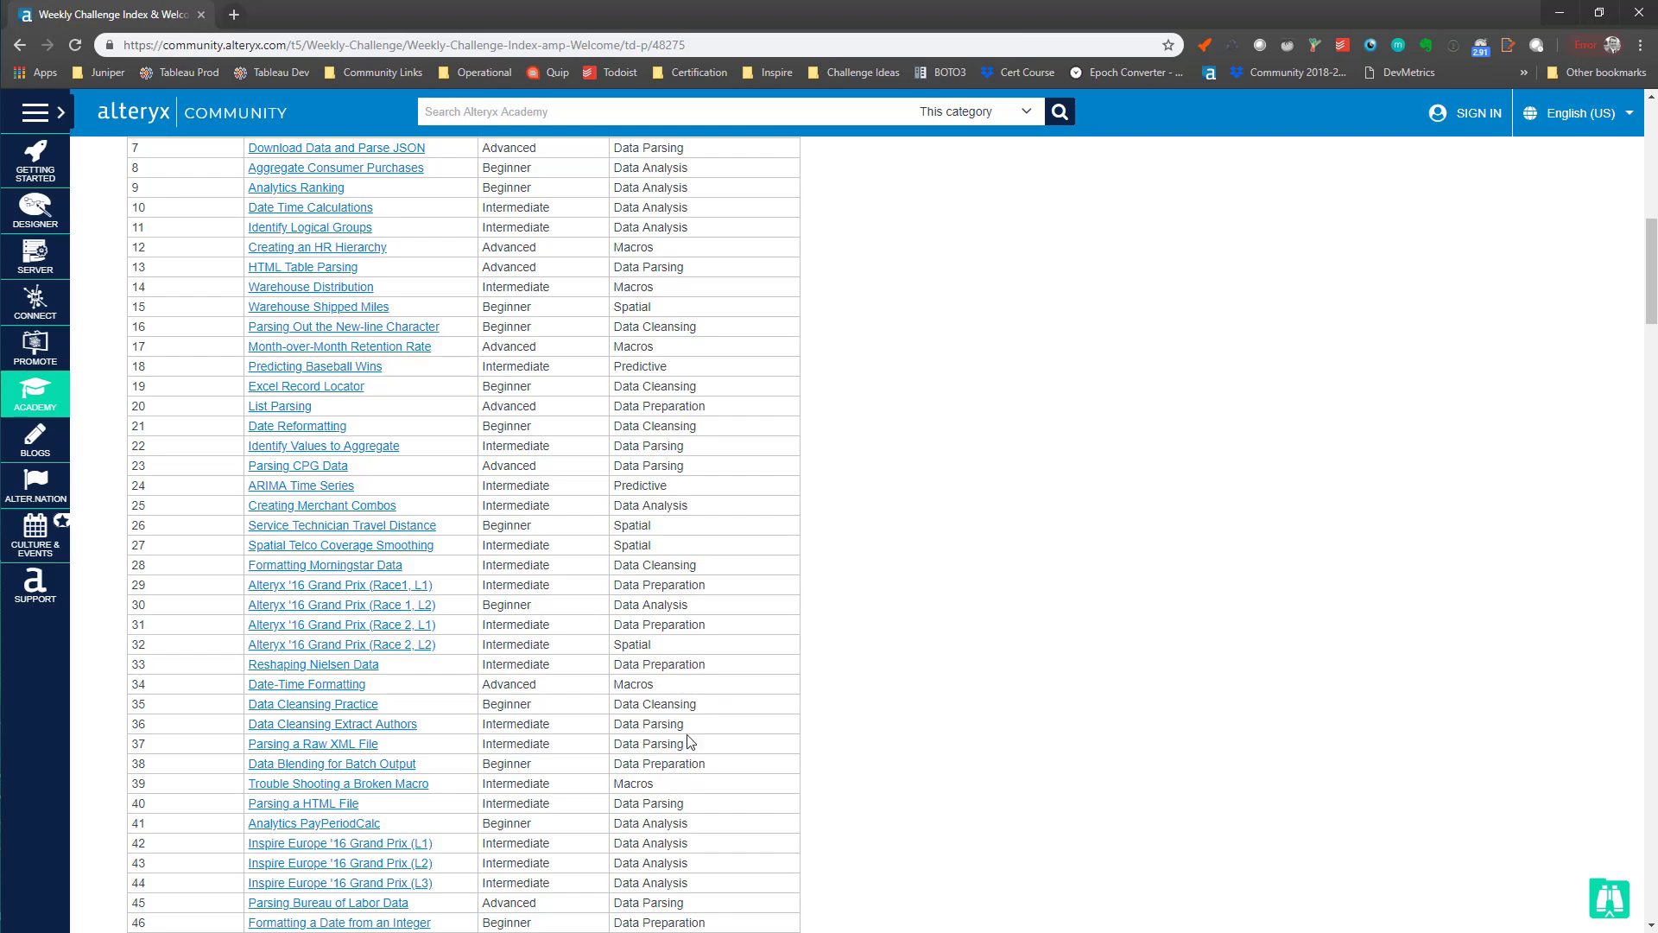
pyautogui.scroll(-3, 711, 725)
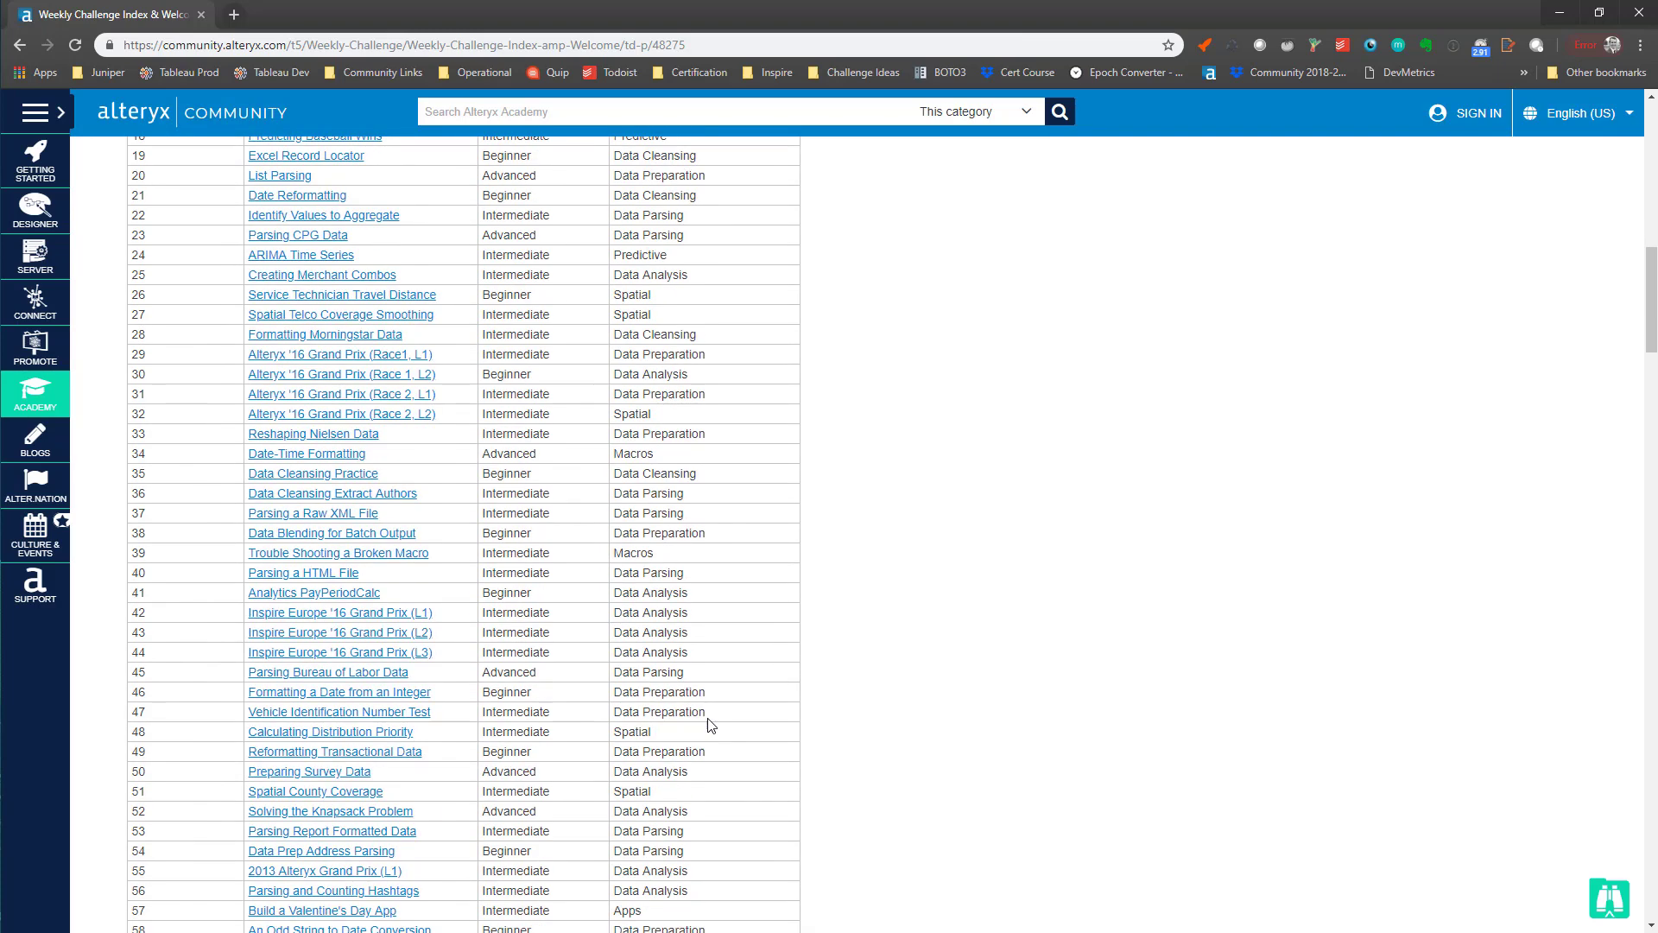
pyautogui.click(650, 830)
pyautogui.scroll(-3, 650, 831)
pyautogui.moveTo(652, 504); pyautogui.dragTo(614, 504)
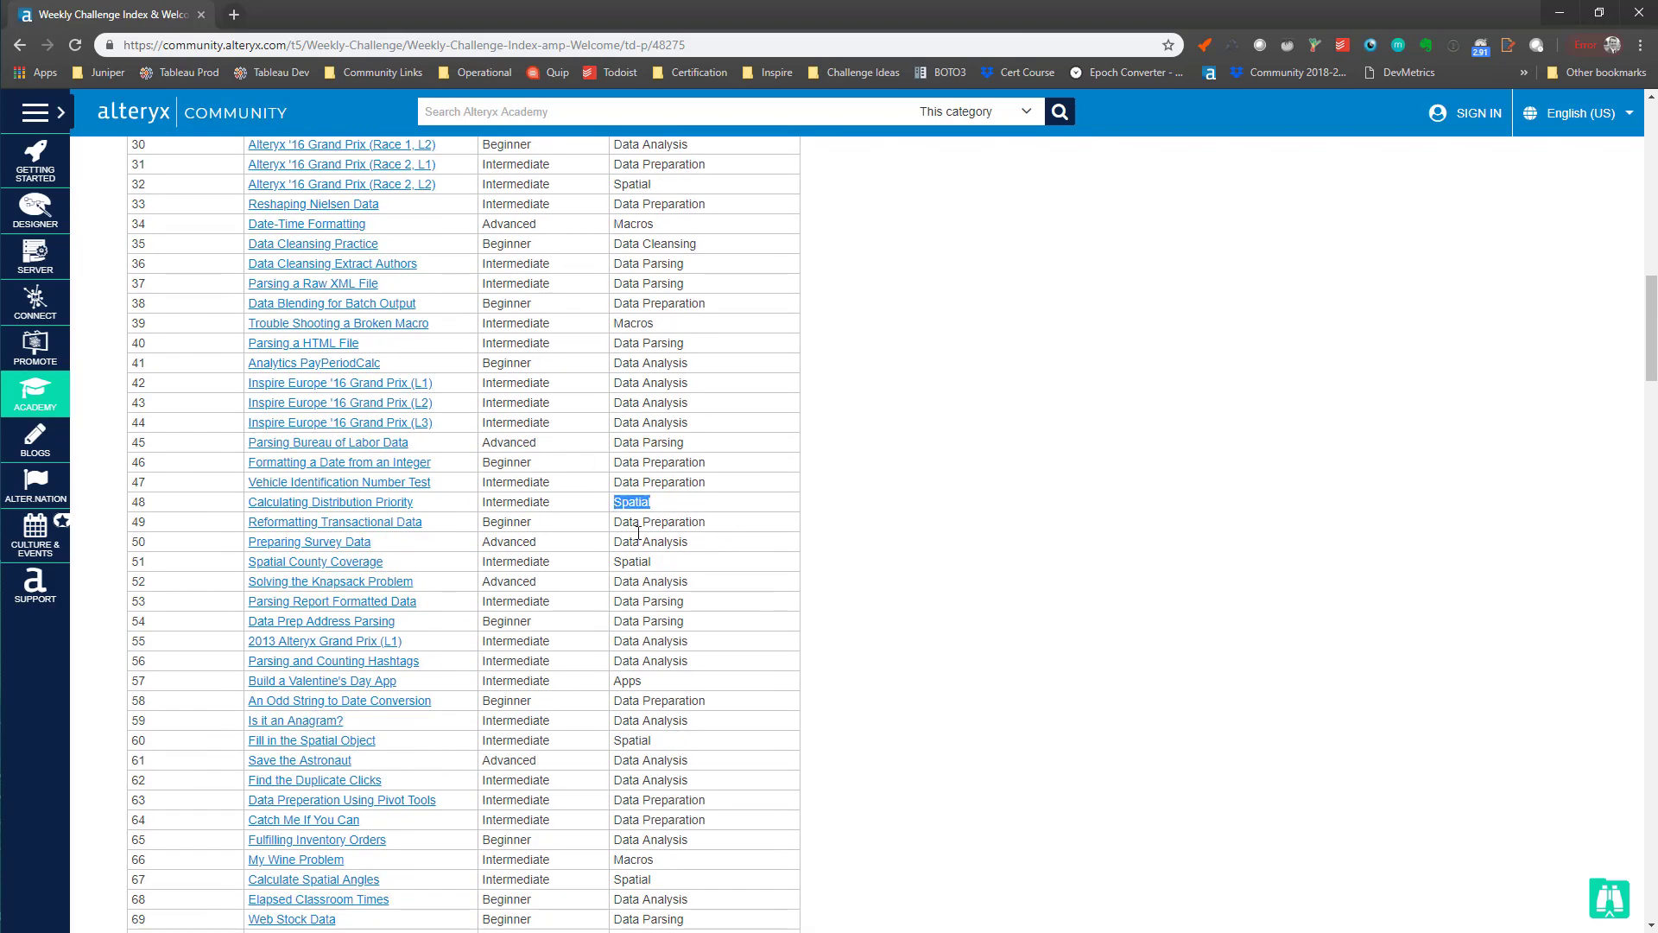
pyautogui.click(682, 630)
pyautogui.moveTo(701, 570); pyautogui.dragTo(608, 563)
pyautogui.click(628, 688)
pyautogui.moveTo(661, 748); pyautogui.dragTo(618, 760)
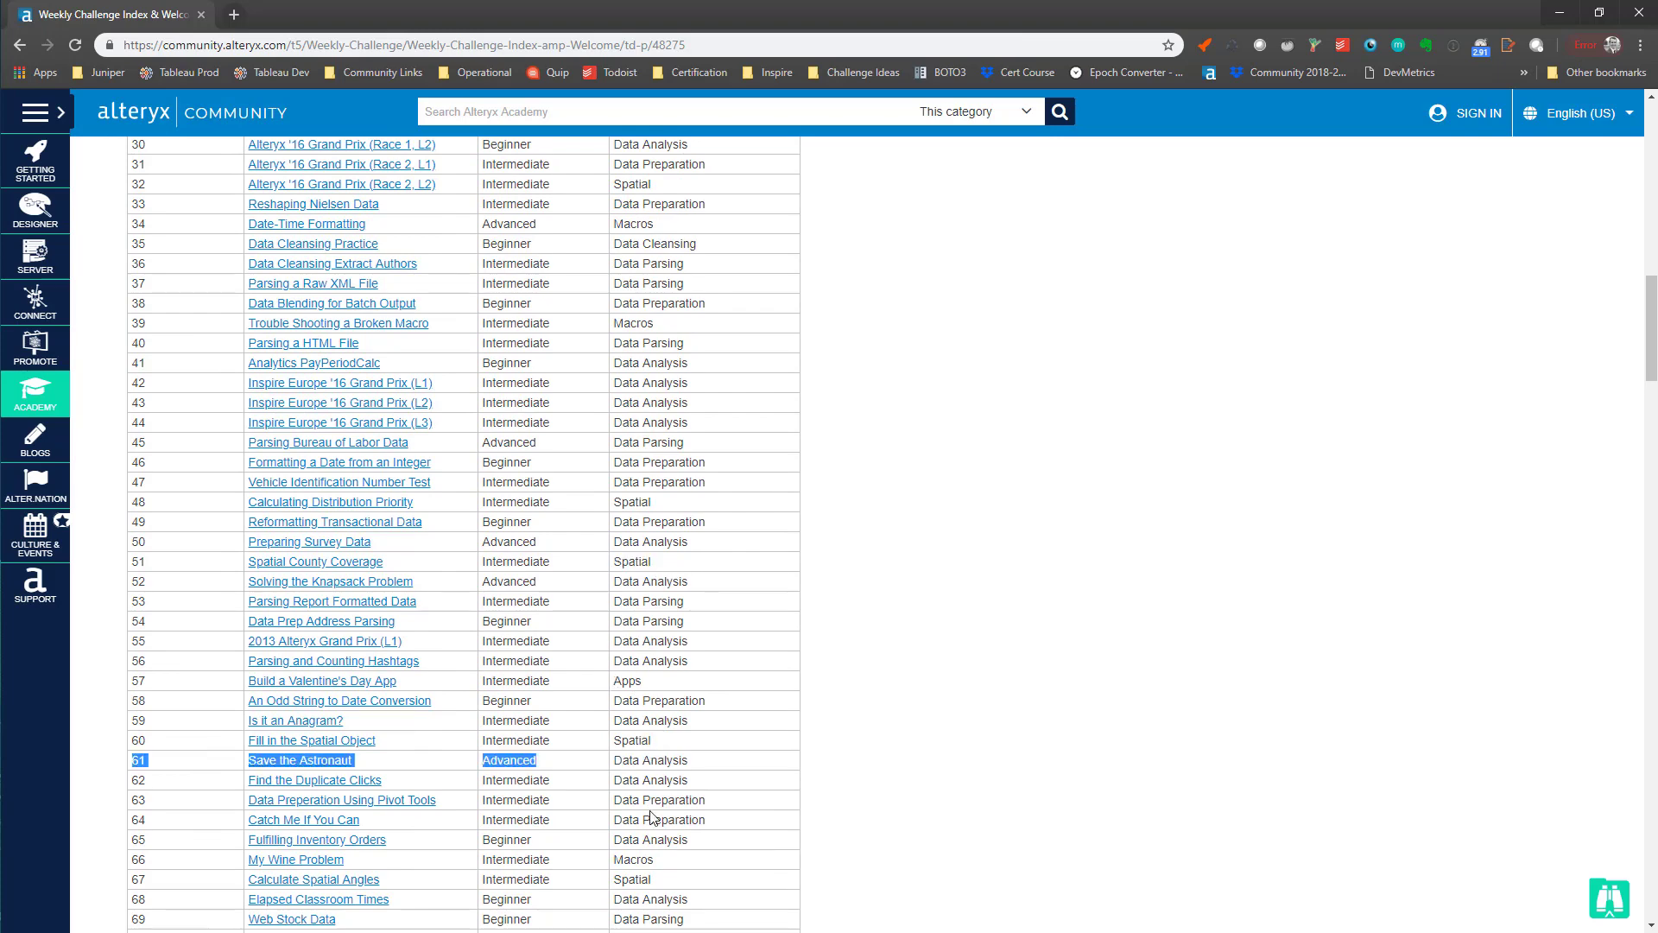
pyautogui.scroll(-5, 652, 818)
pyautogui.doubleClick(631, 716)
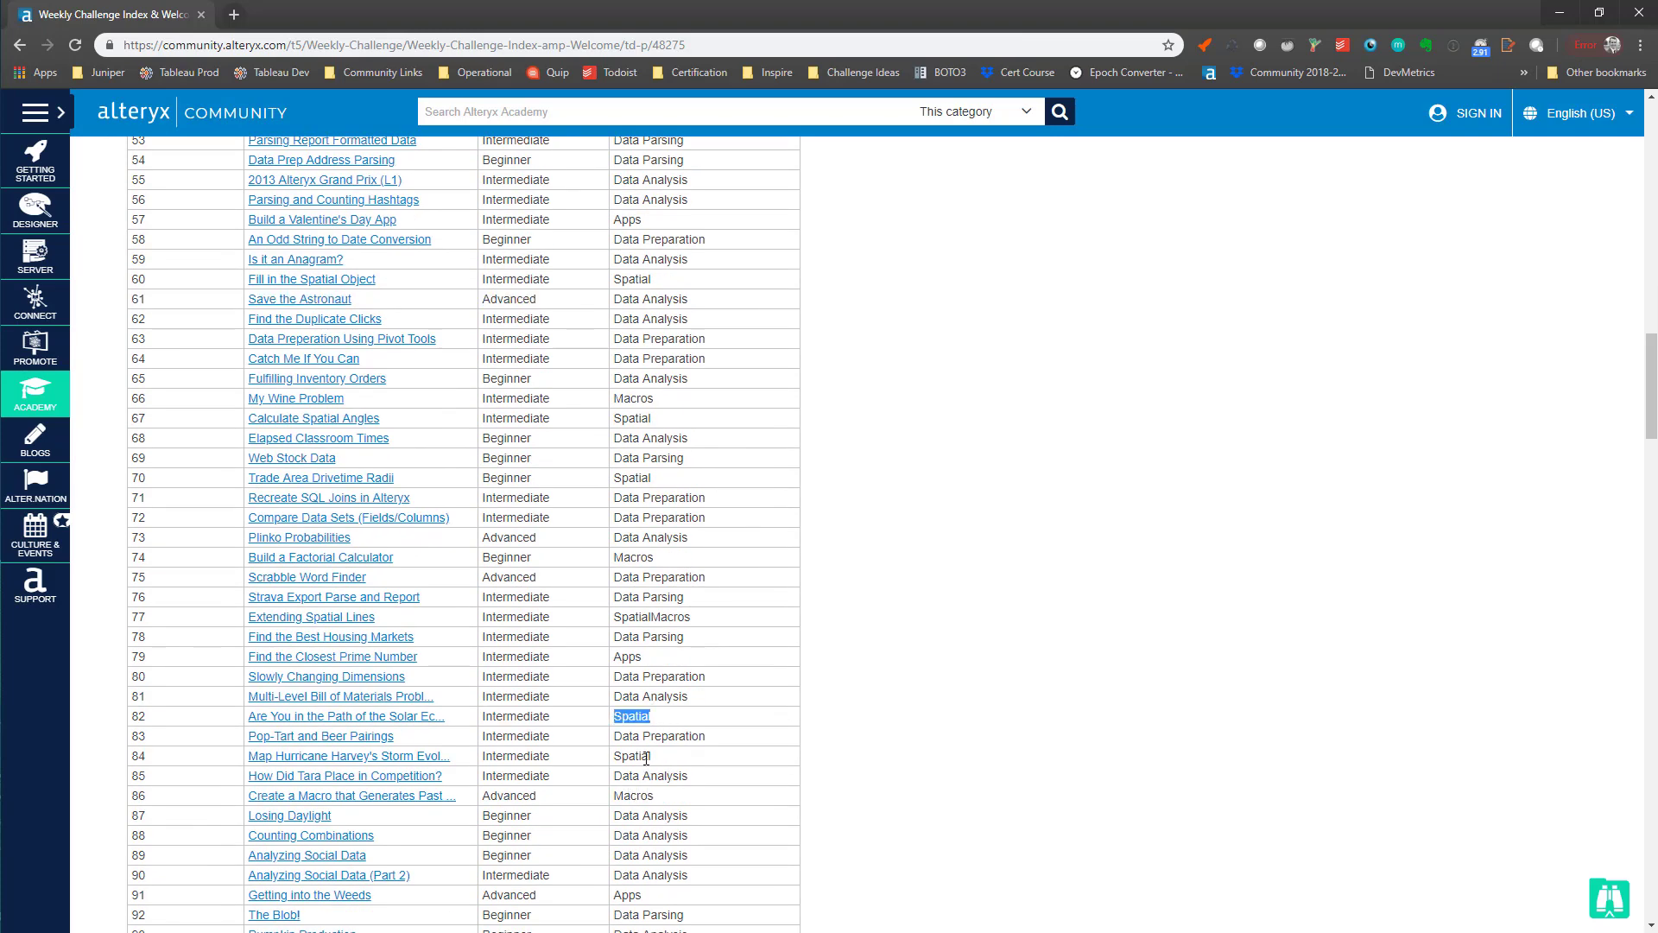
pyautogui.click(649, 758)
pyautogui.scroll(20, 661, 771)
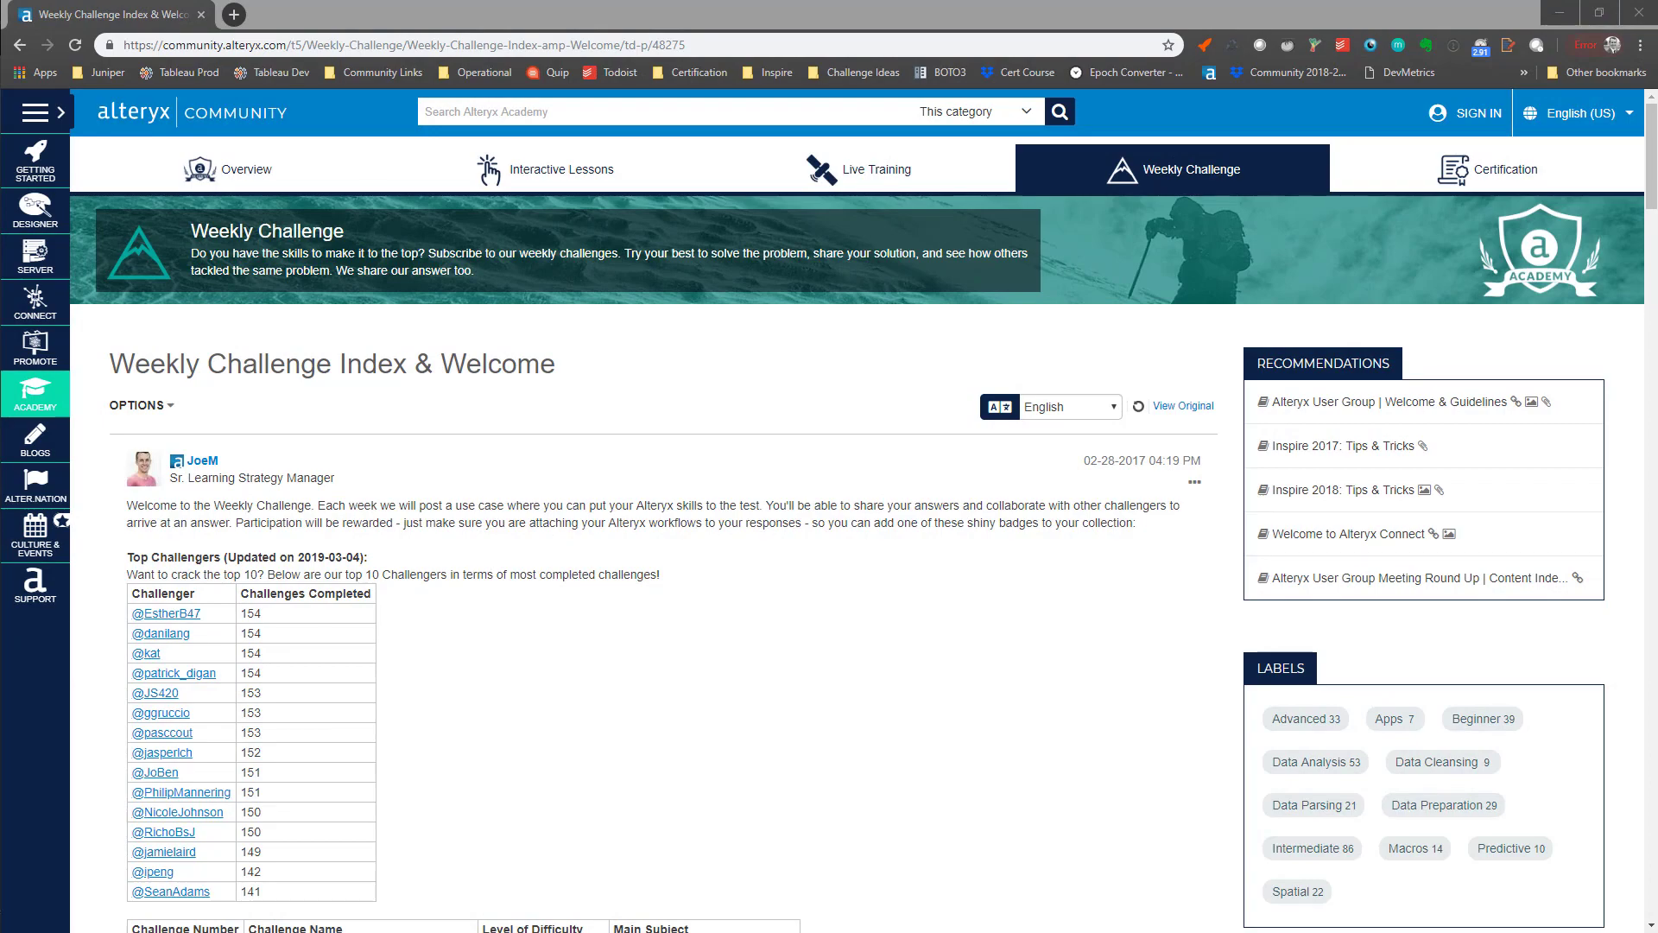
pyautogui.hotkey('alt', 'Tab')
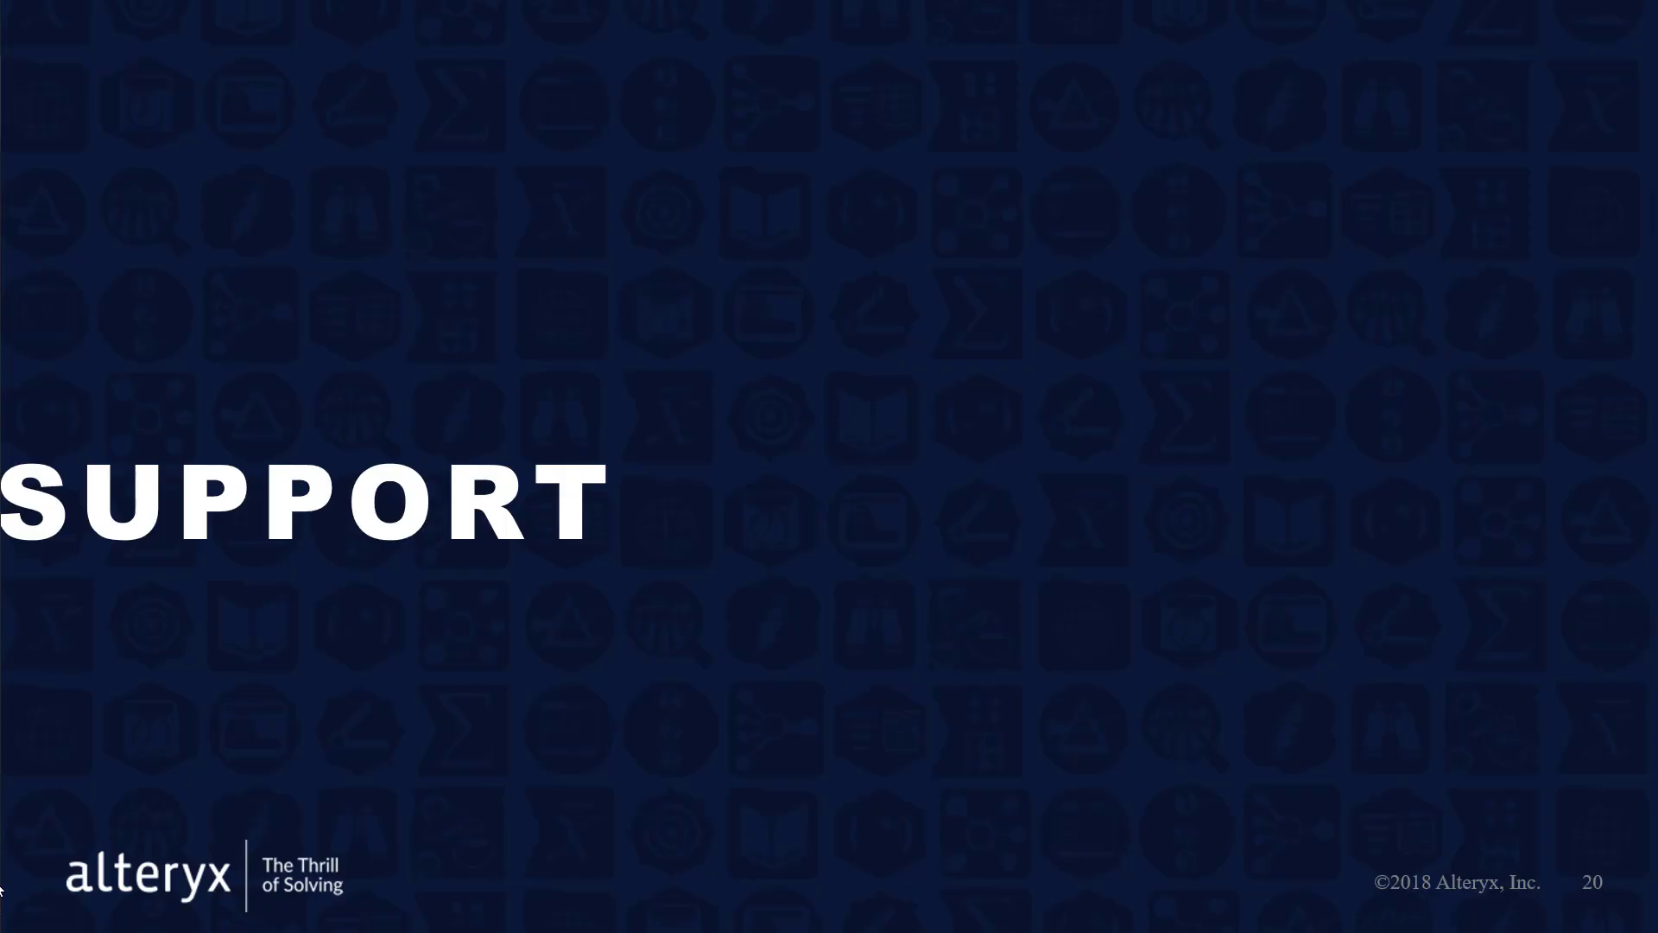
pyautogui.click(1322, 638)
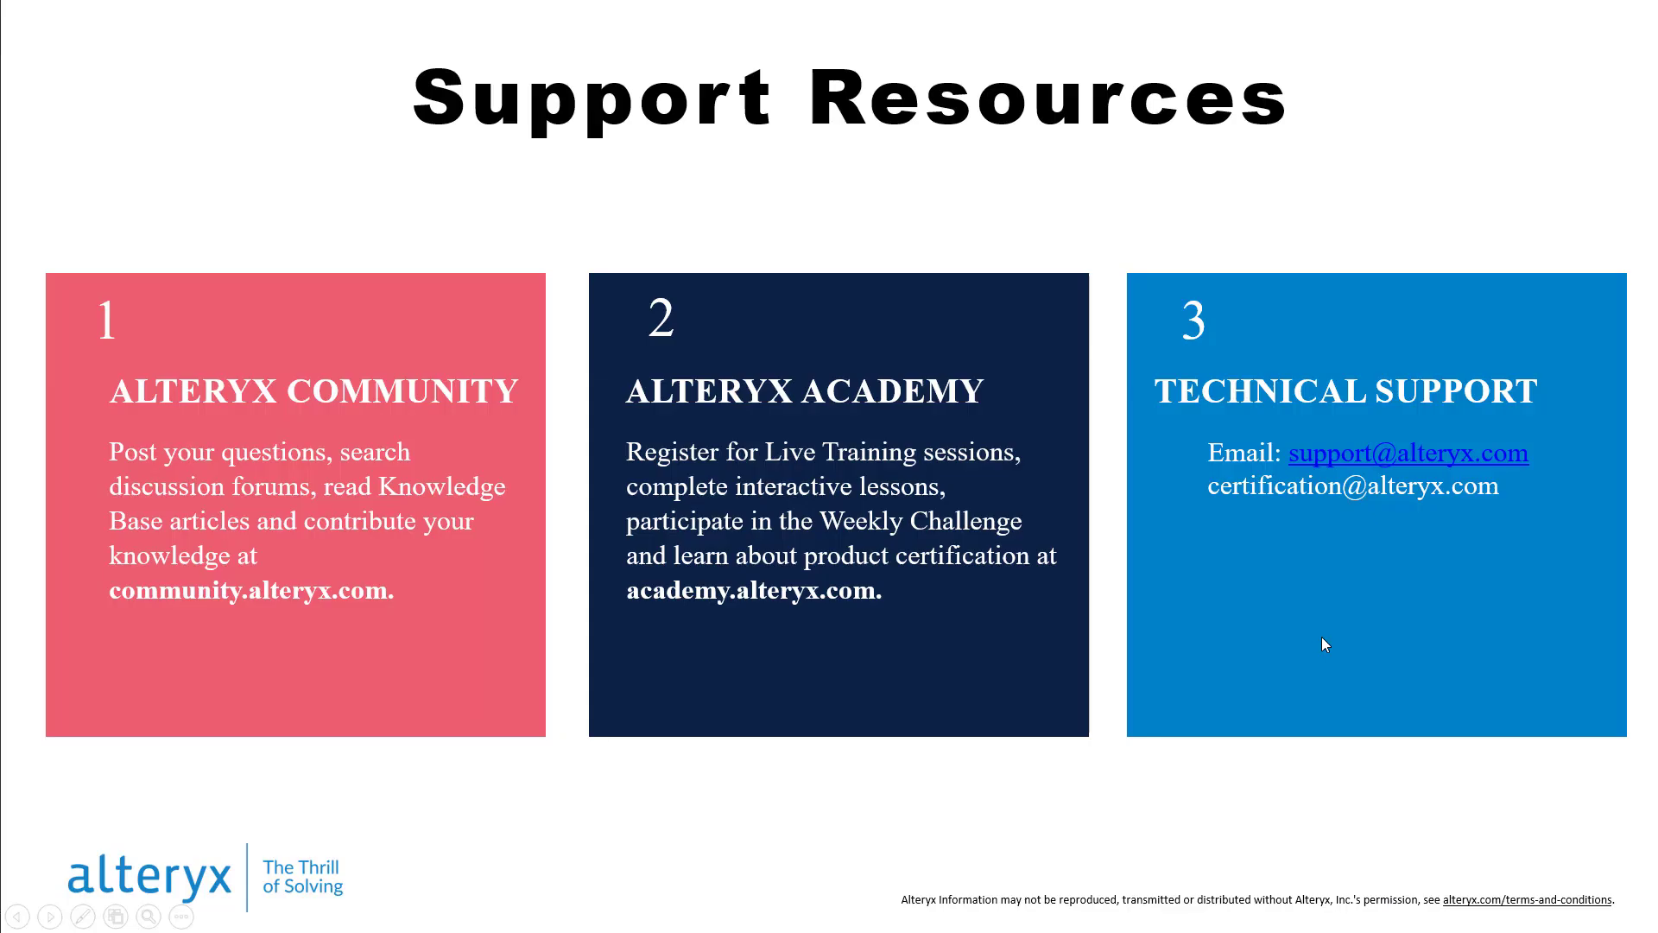